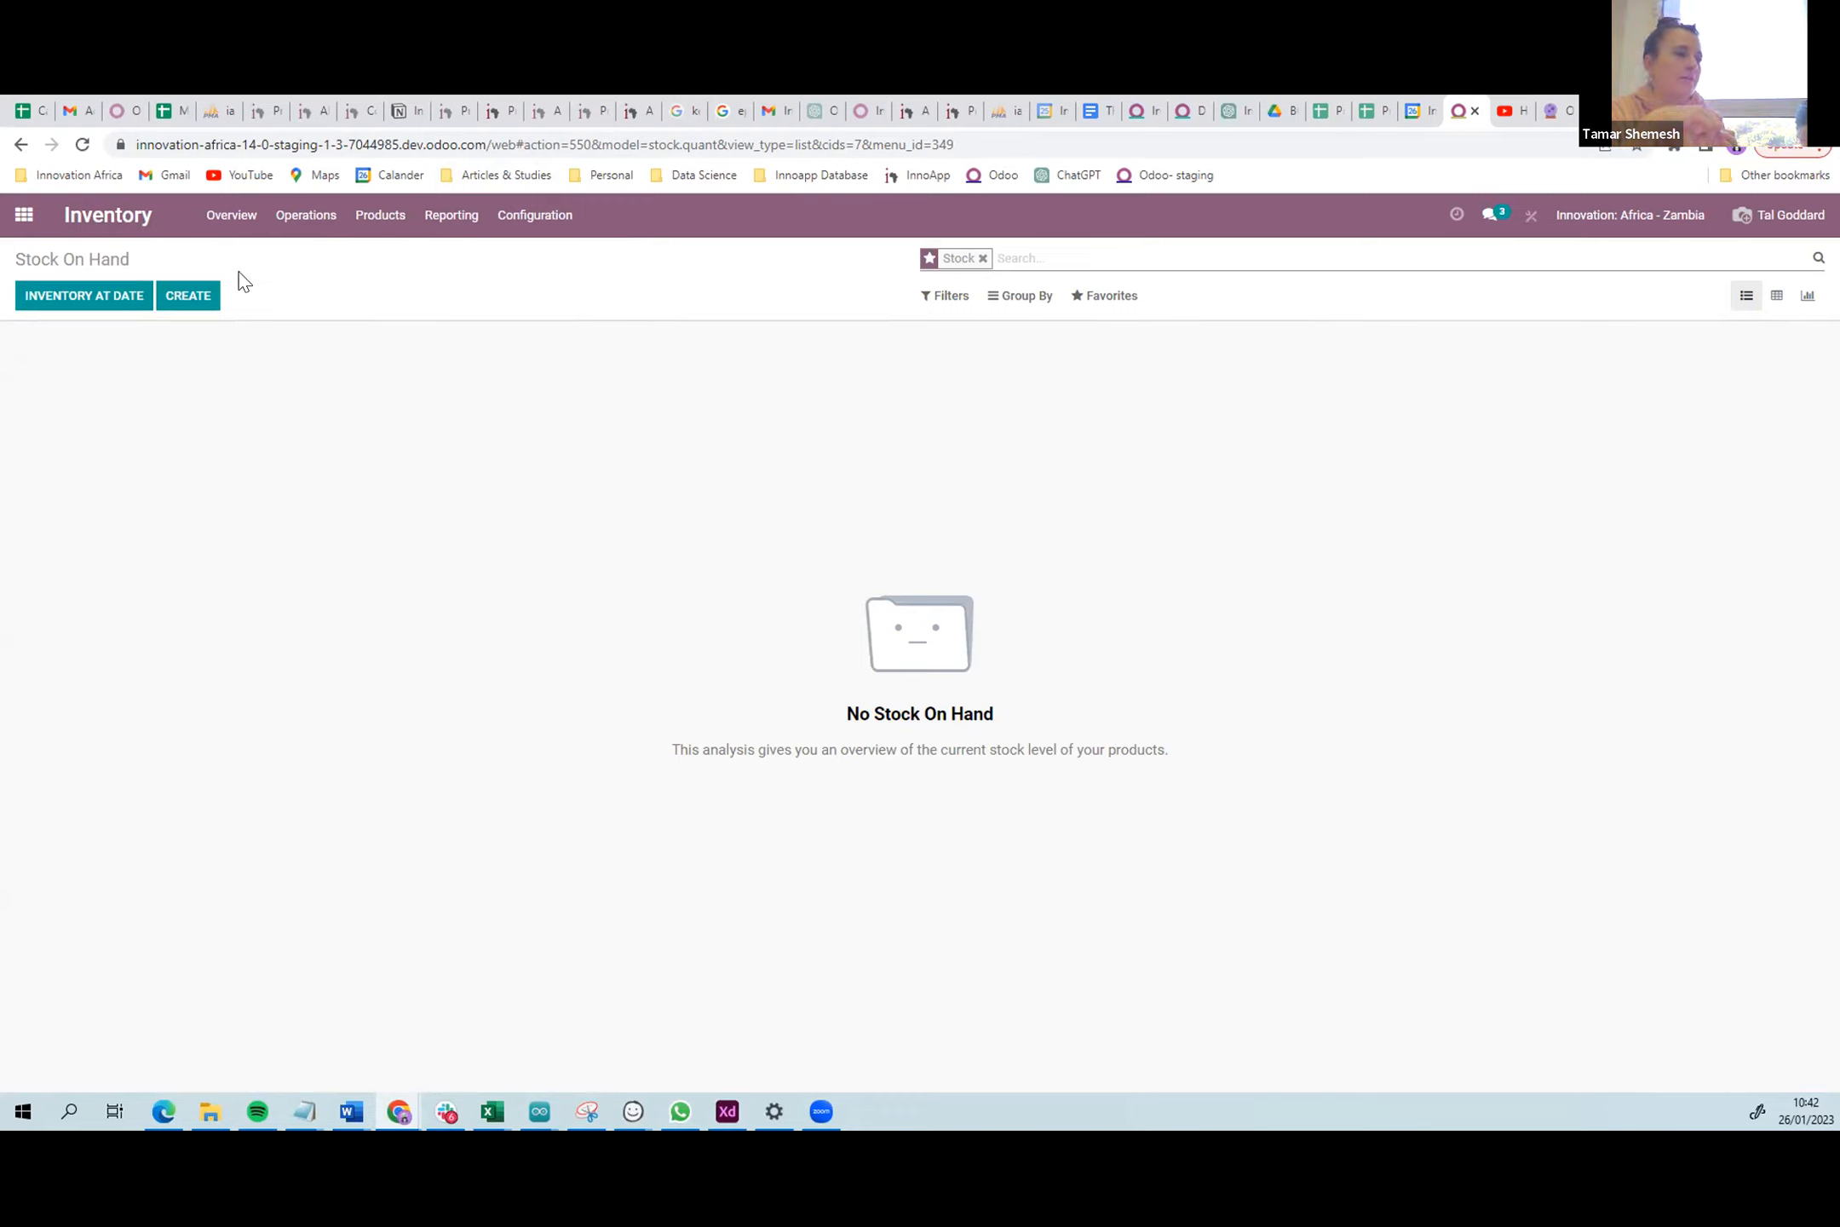
- Start a new request for quotation in the Purchase app
click(71, 218)
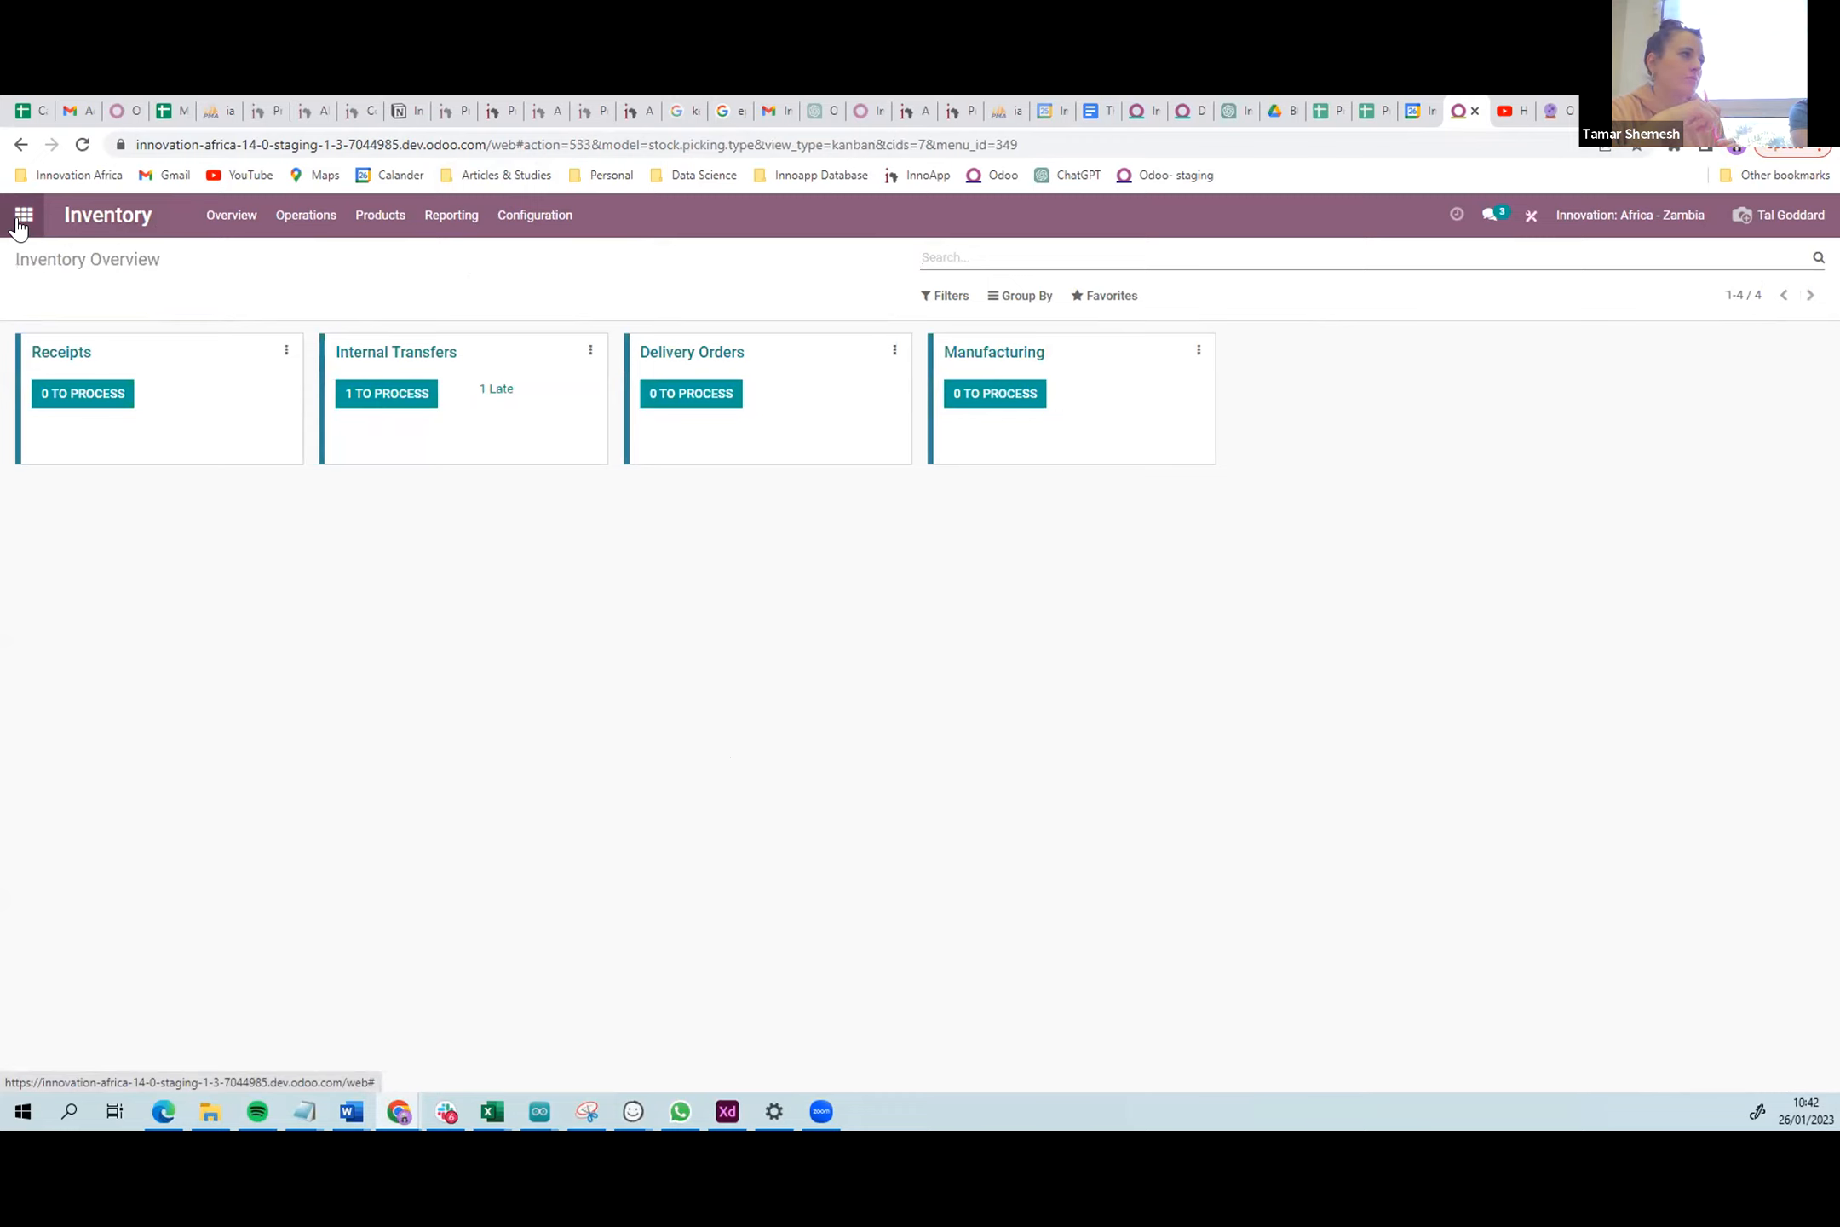
click(20, 223)
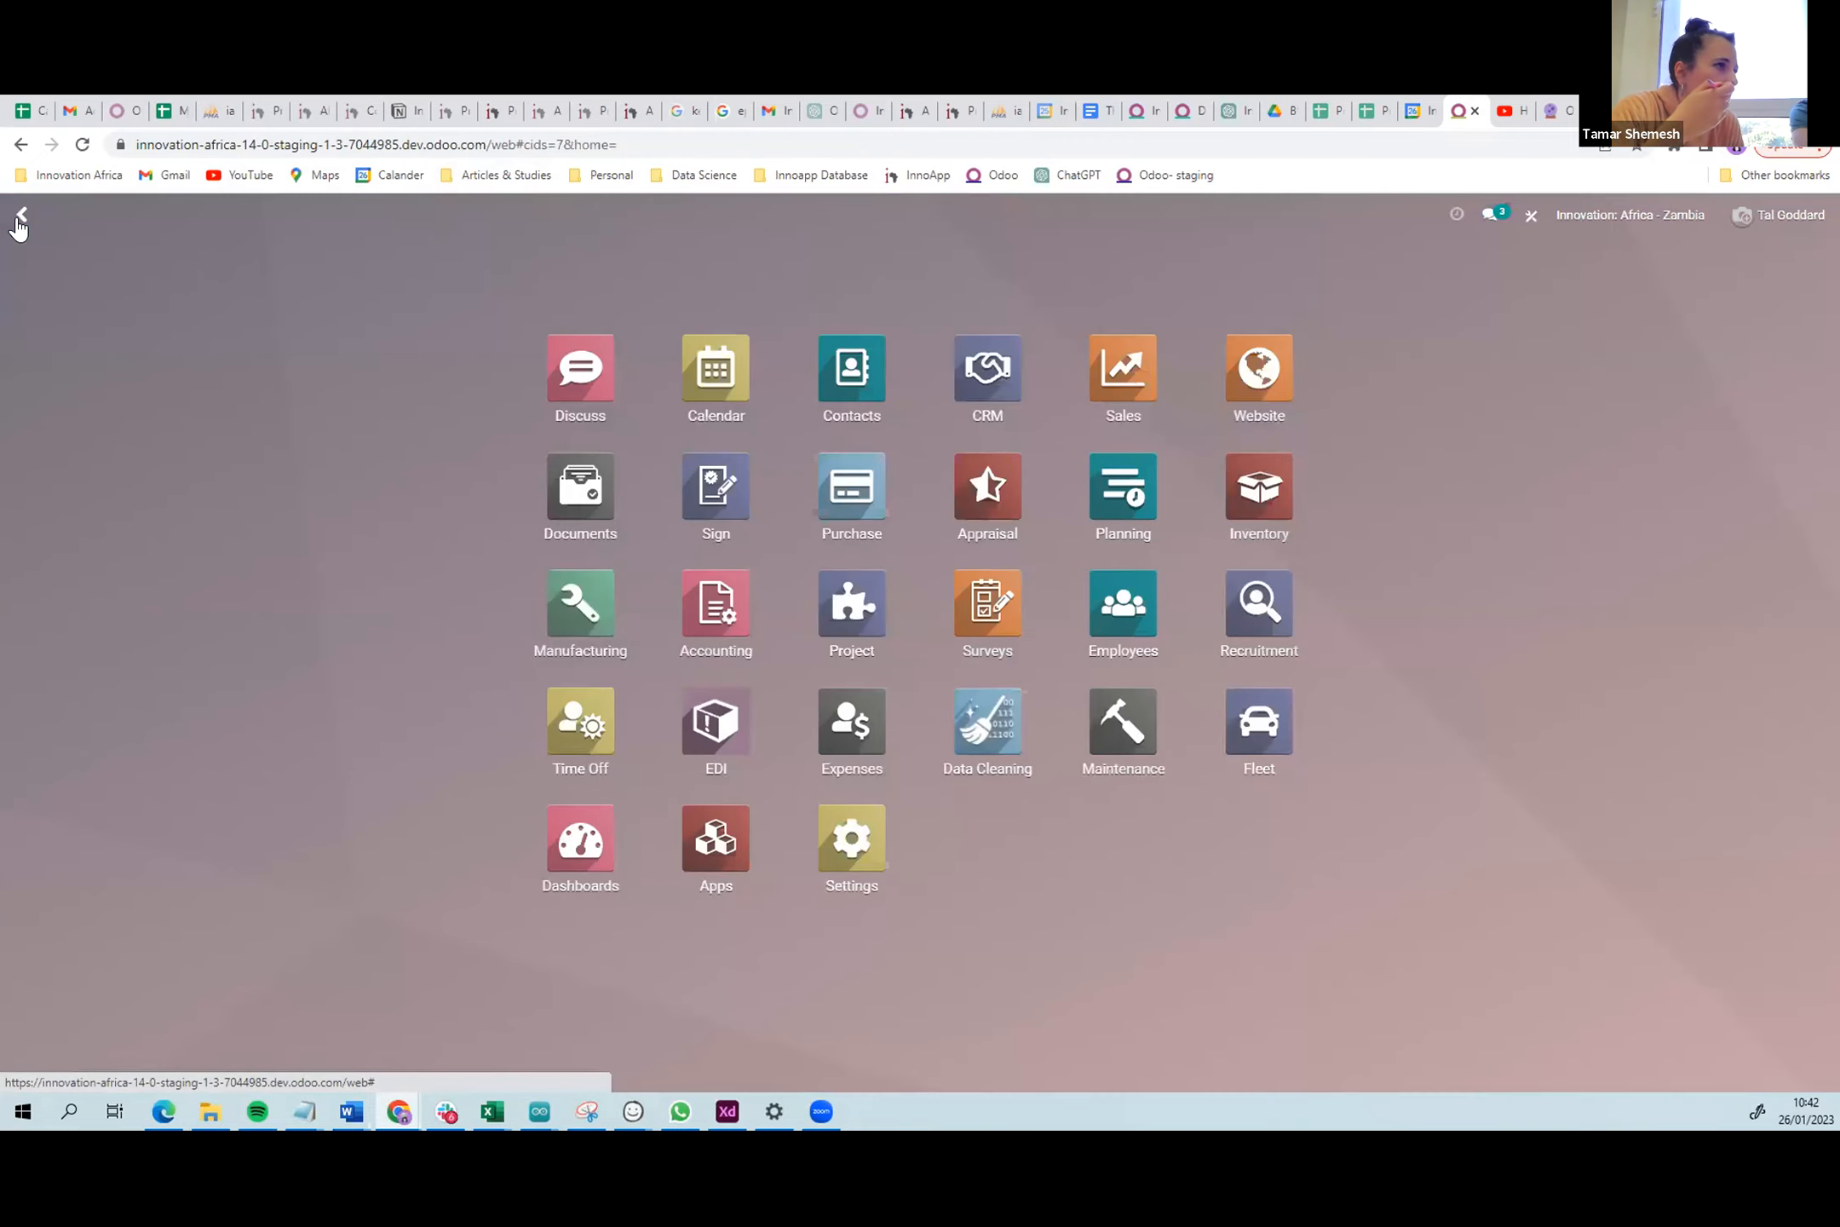
click(855, 512)
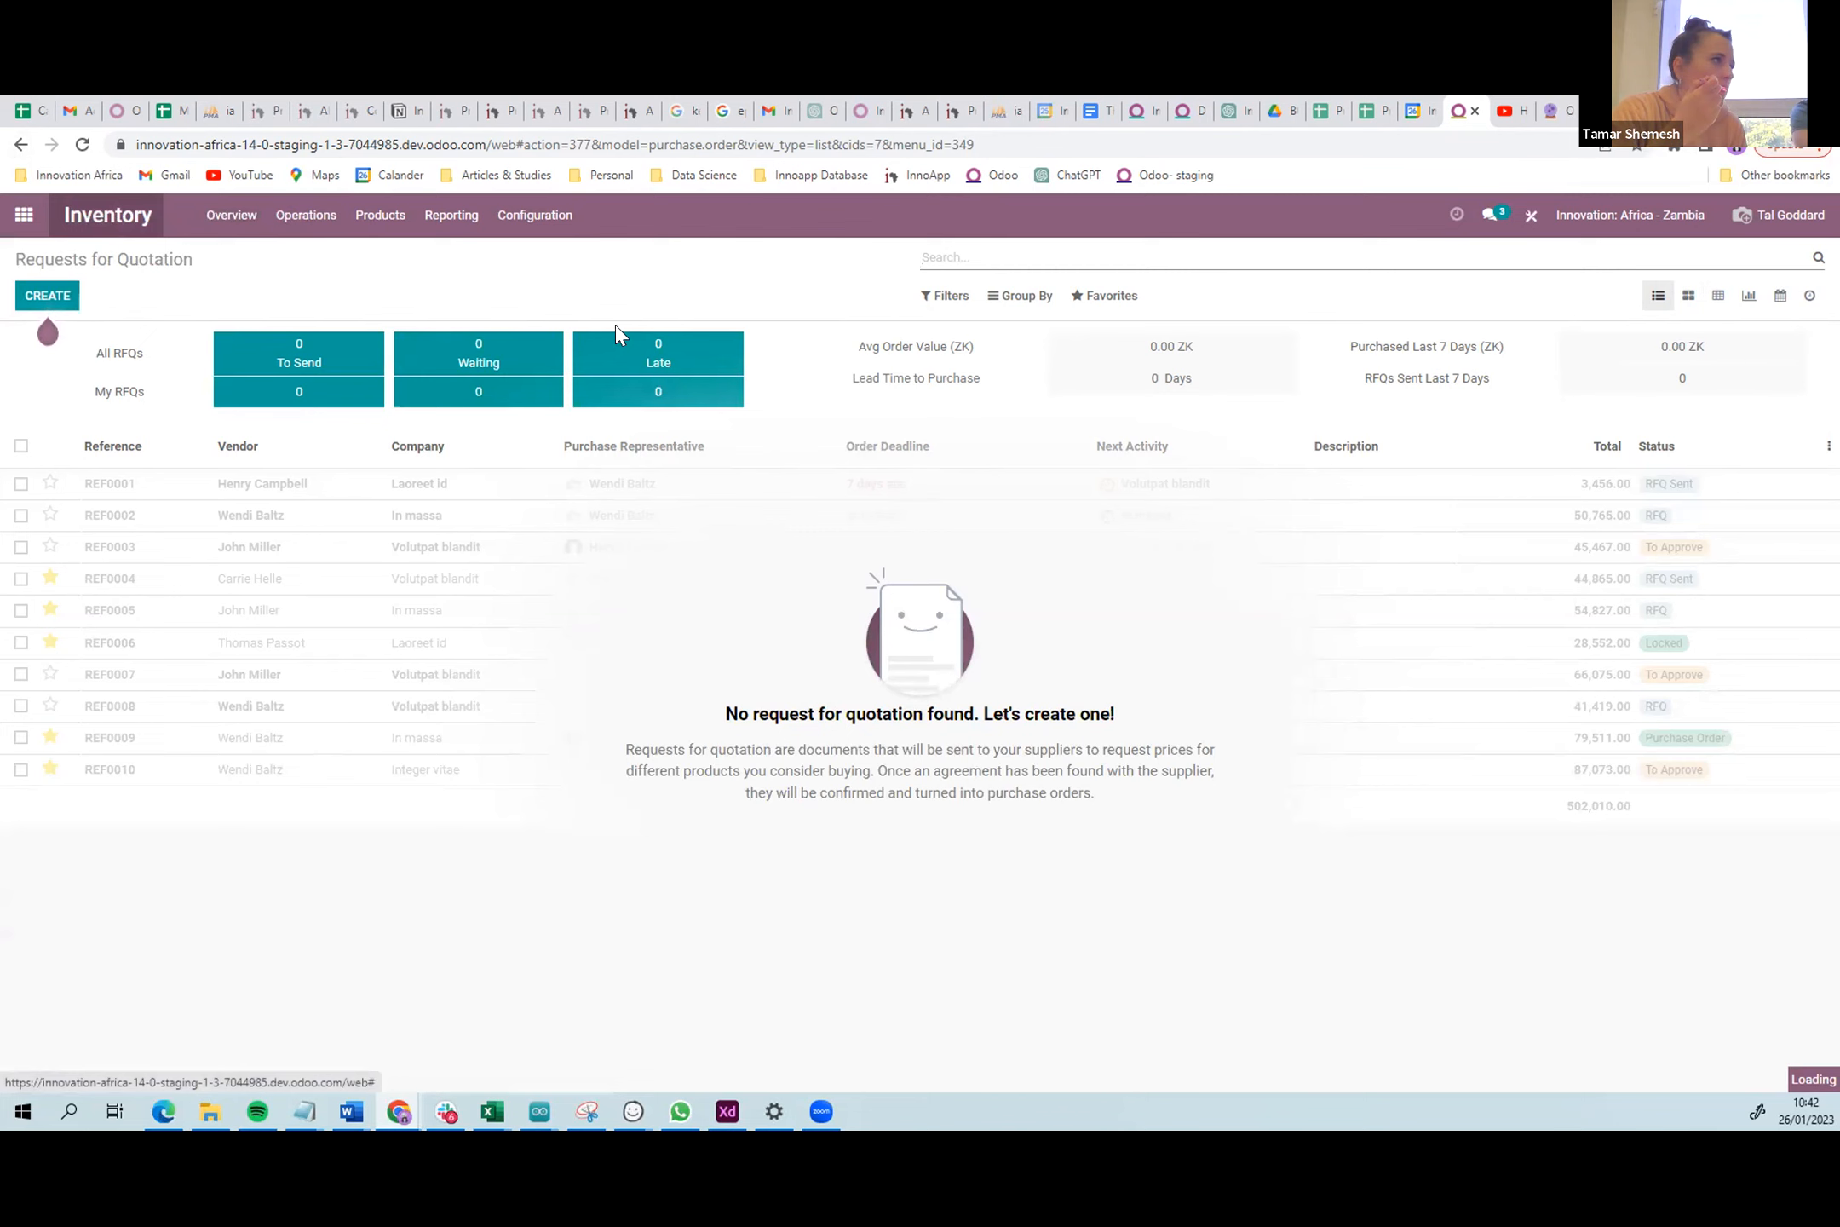
click(24, 215)
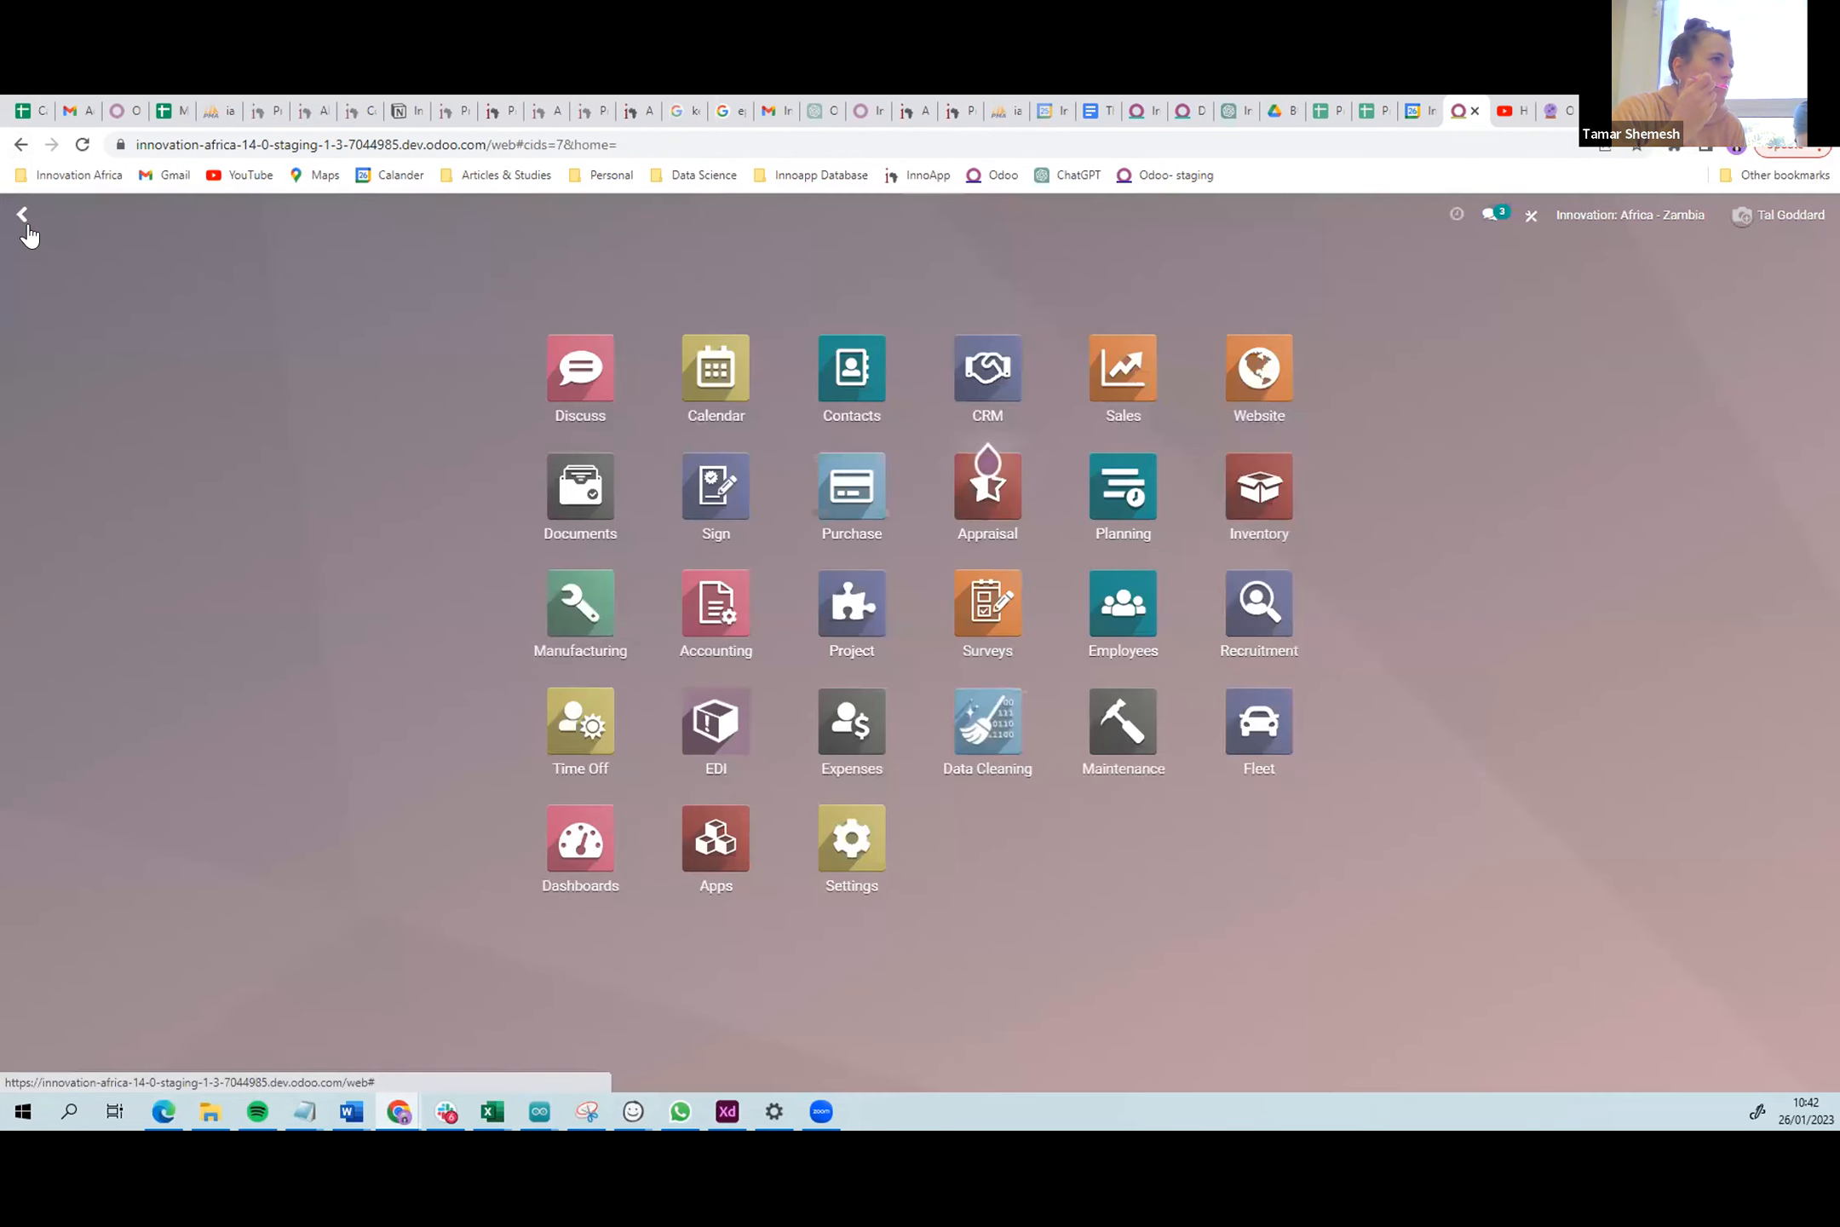
click(862, 487)
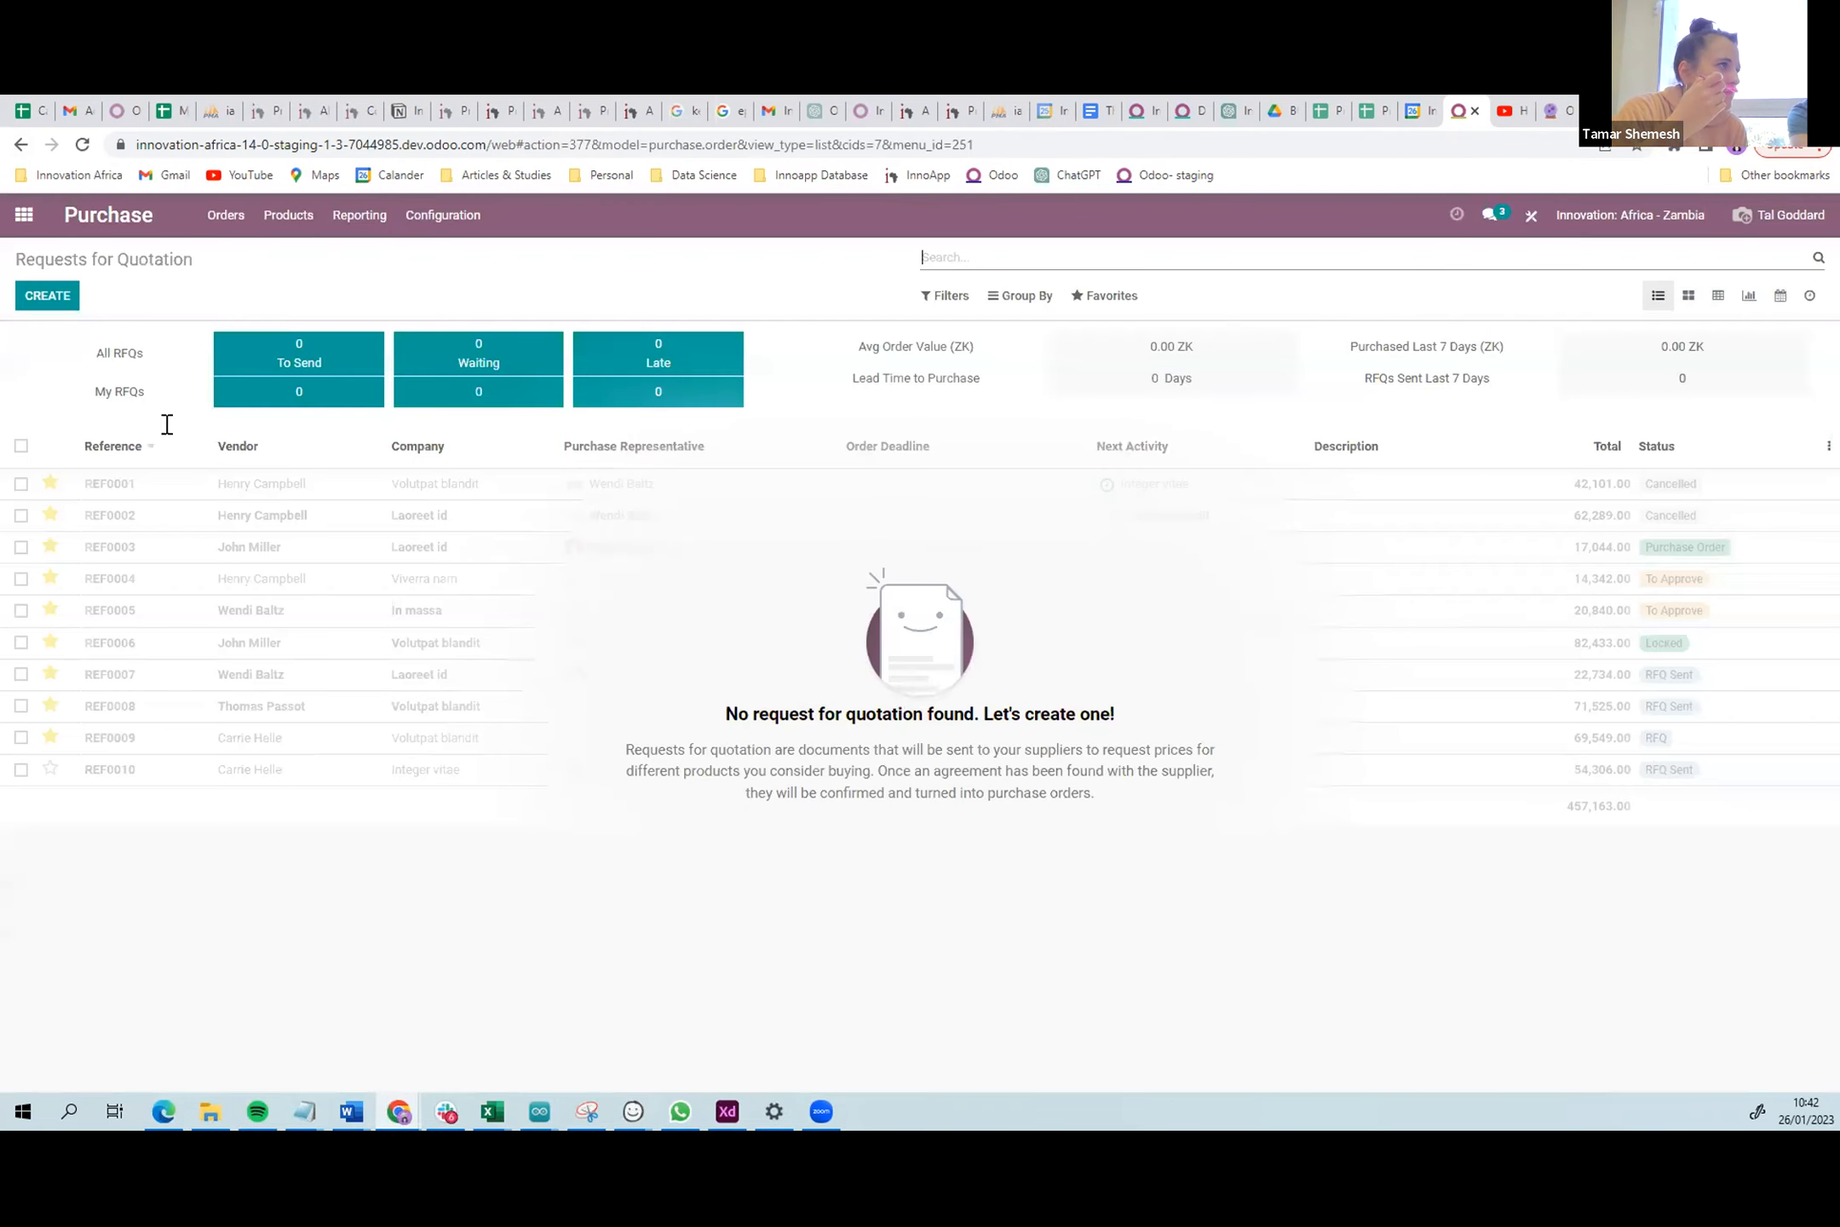
click(46, 295)
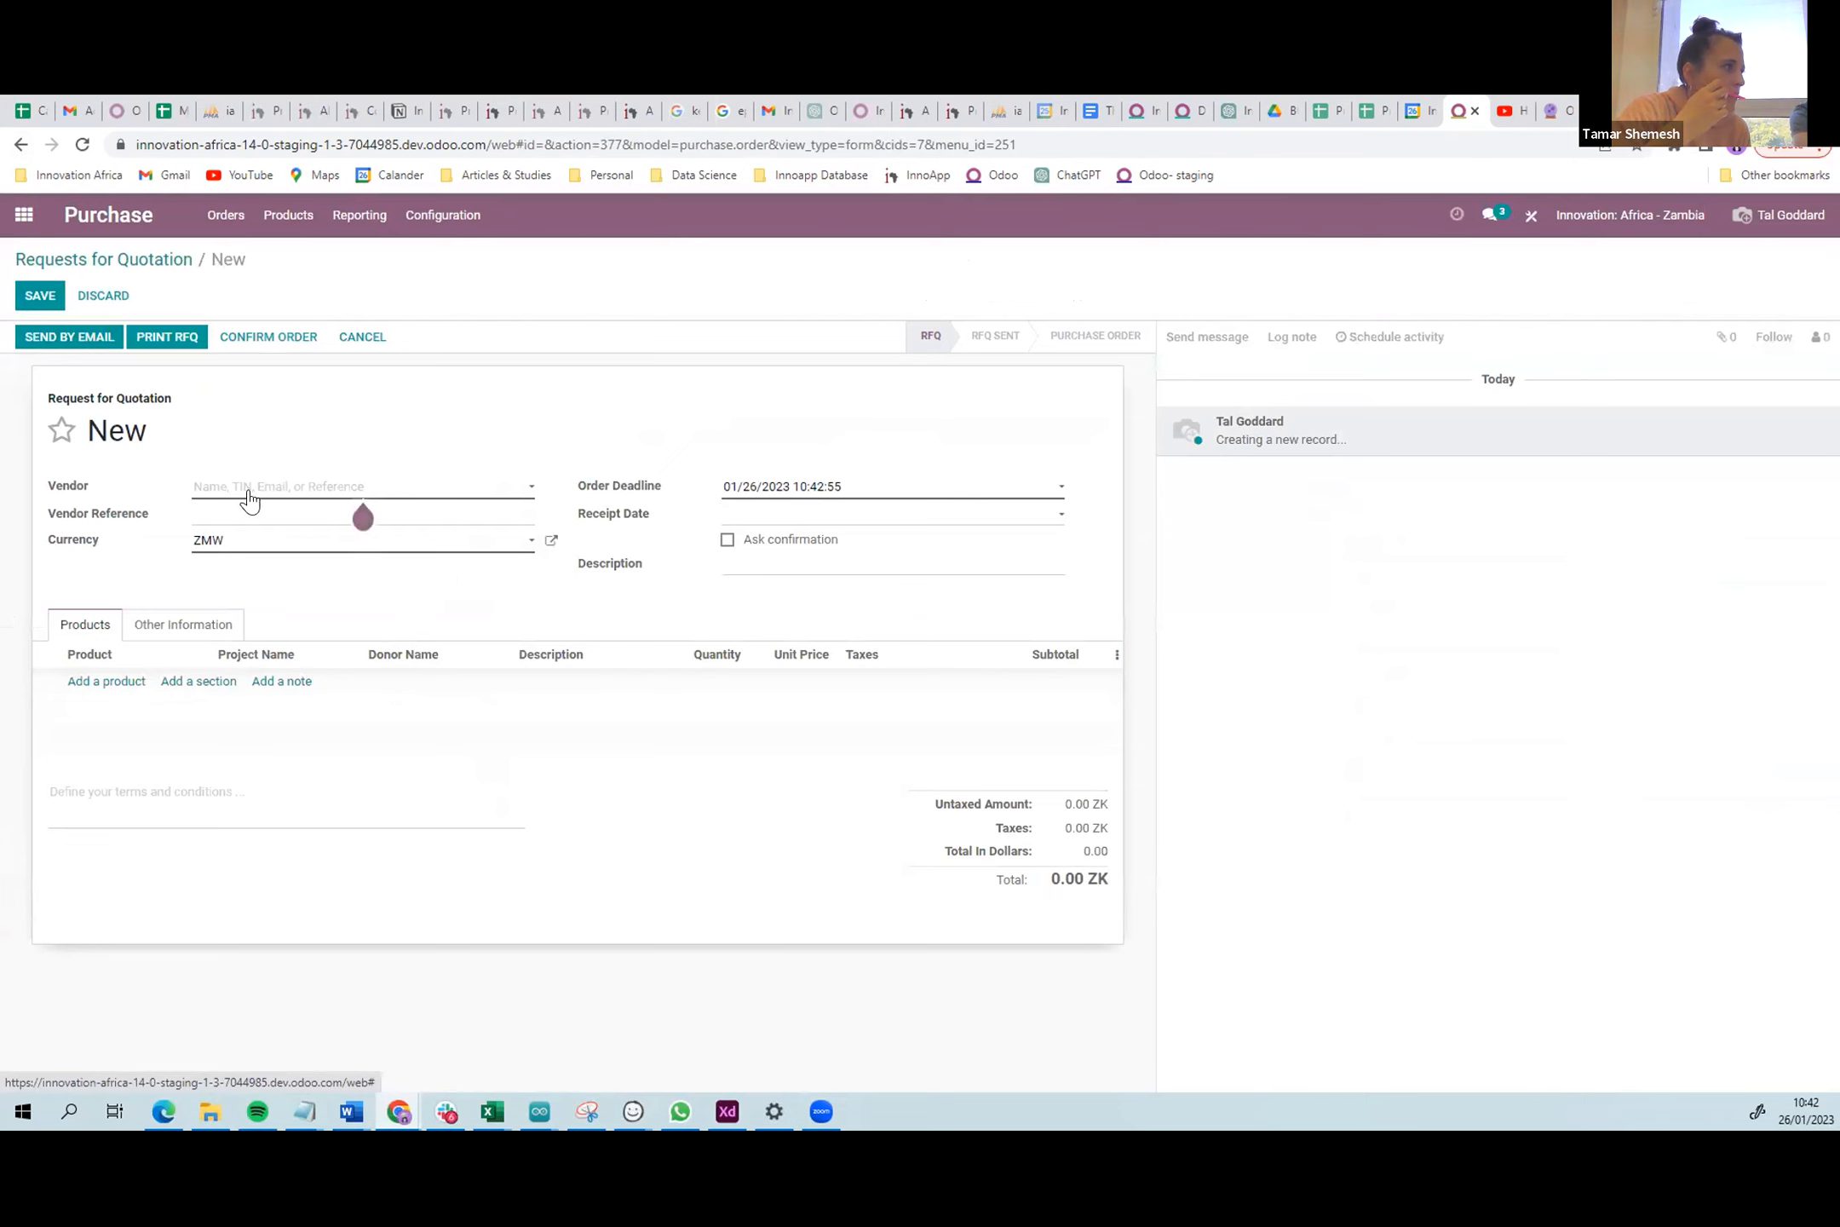
- Set Muhanya Solar Limited as the vendor of the request for quotation
click(249, 491)
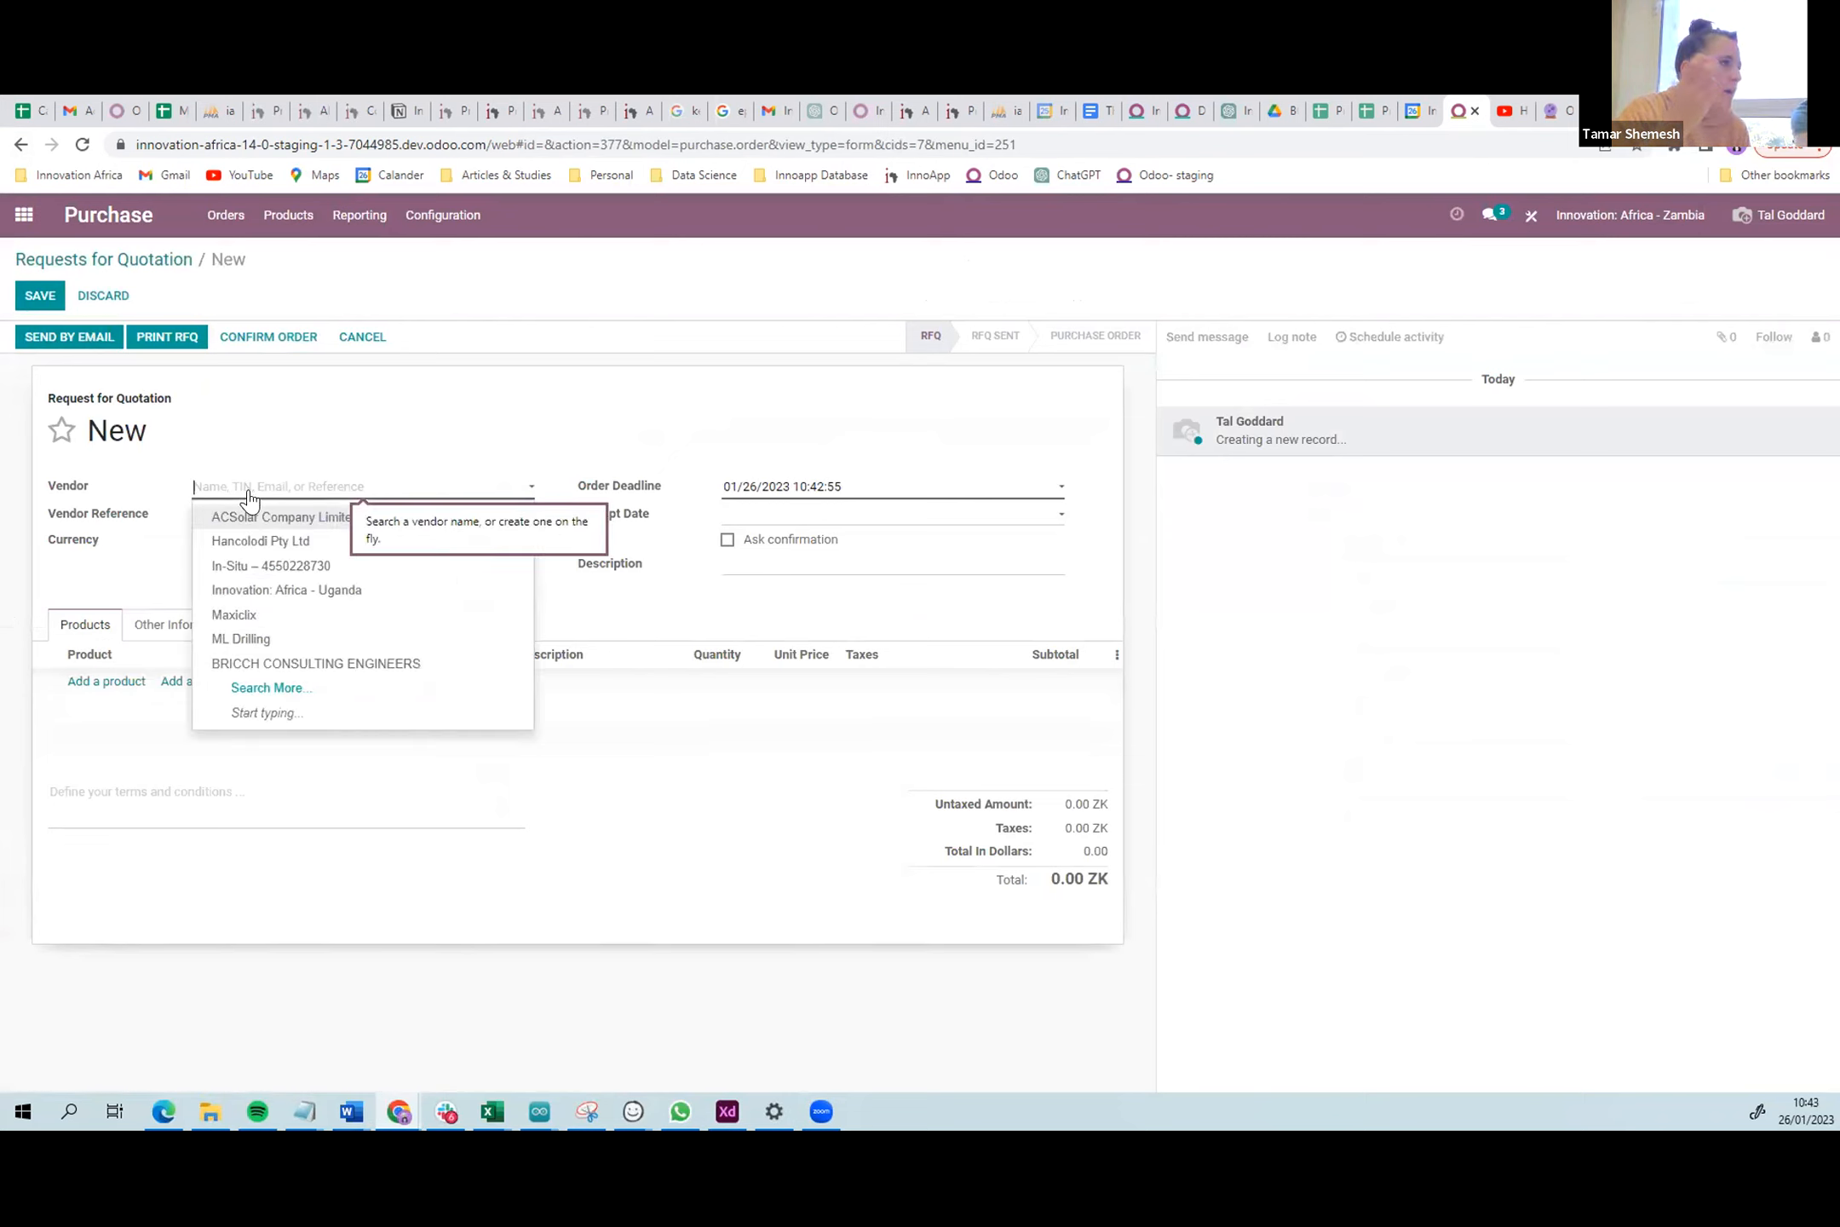
text(m)
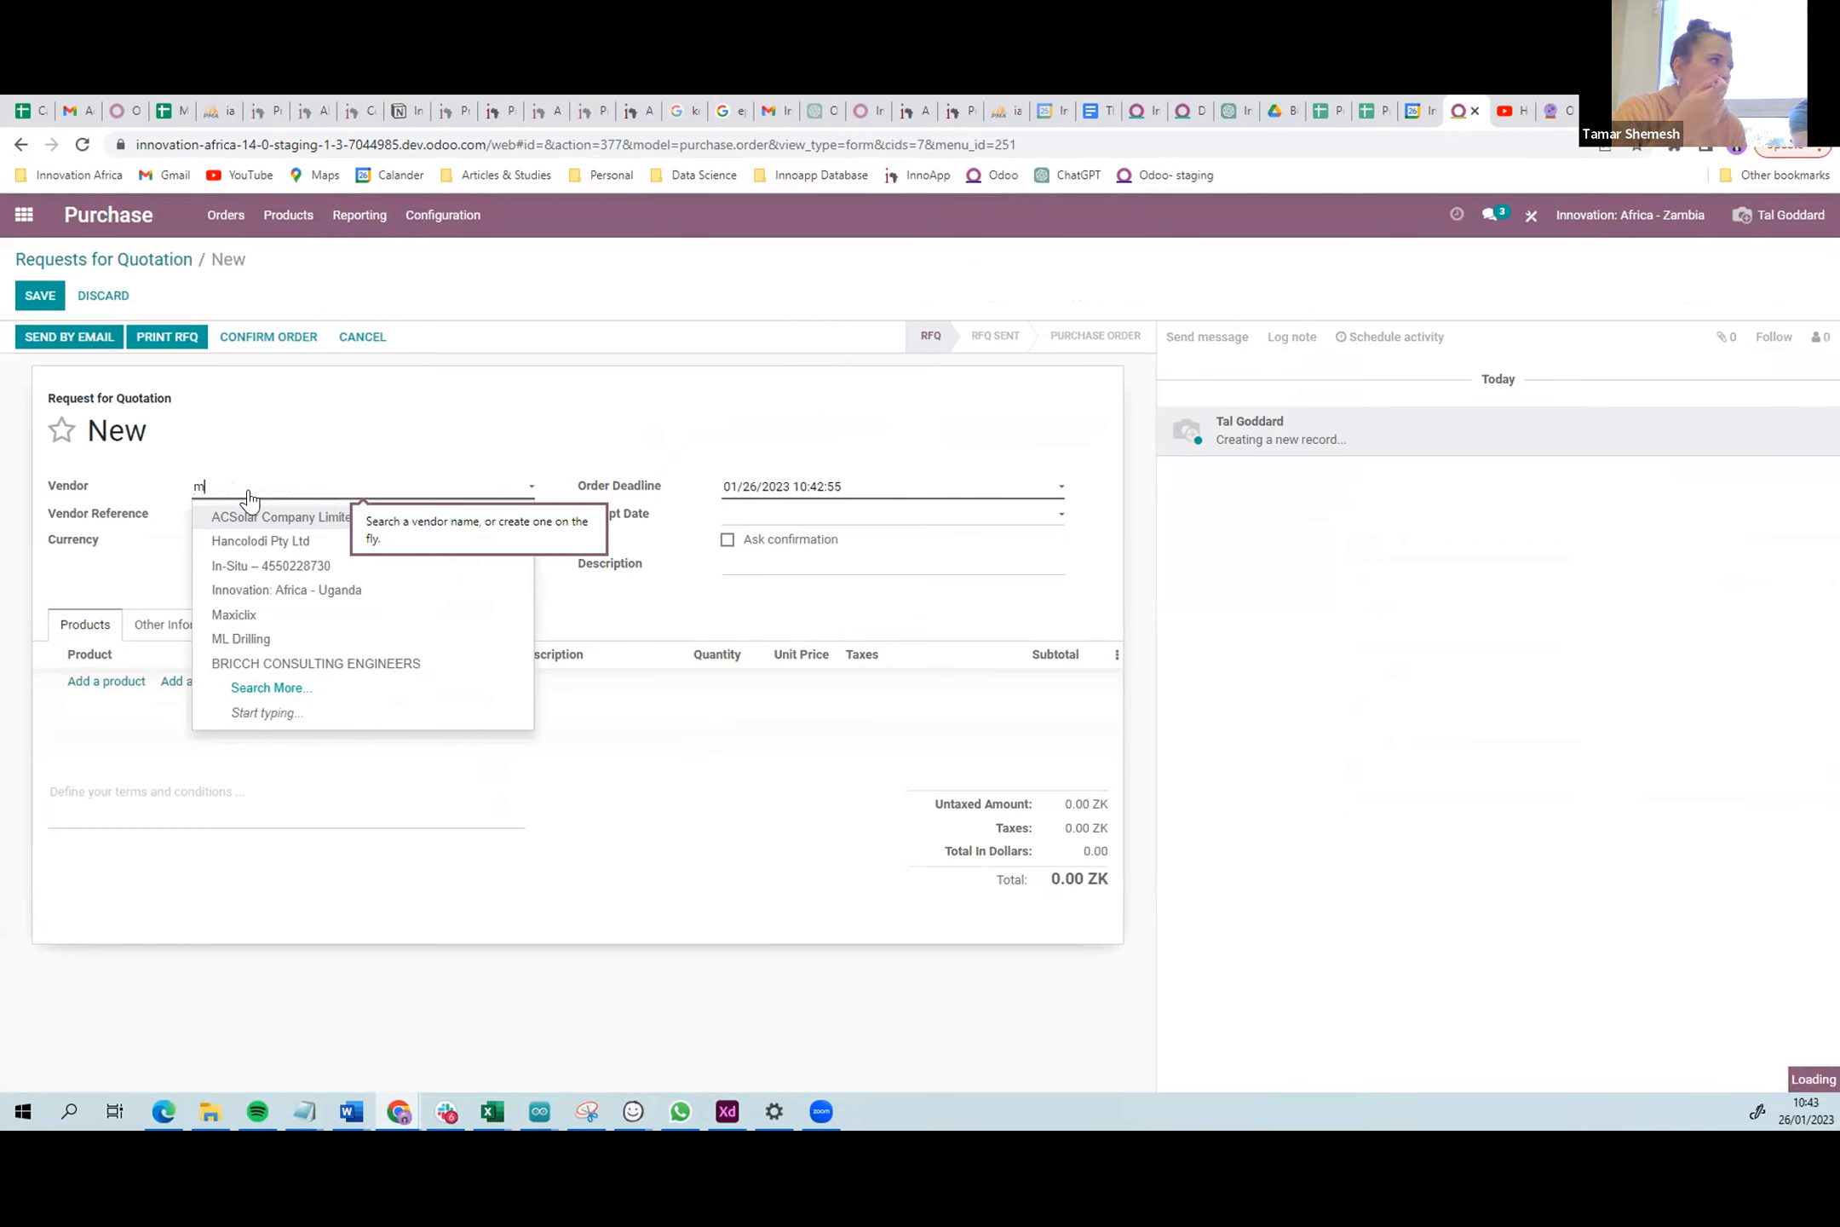
text(uha)
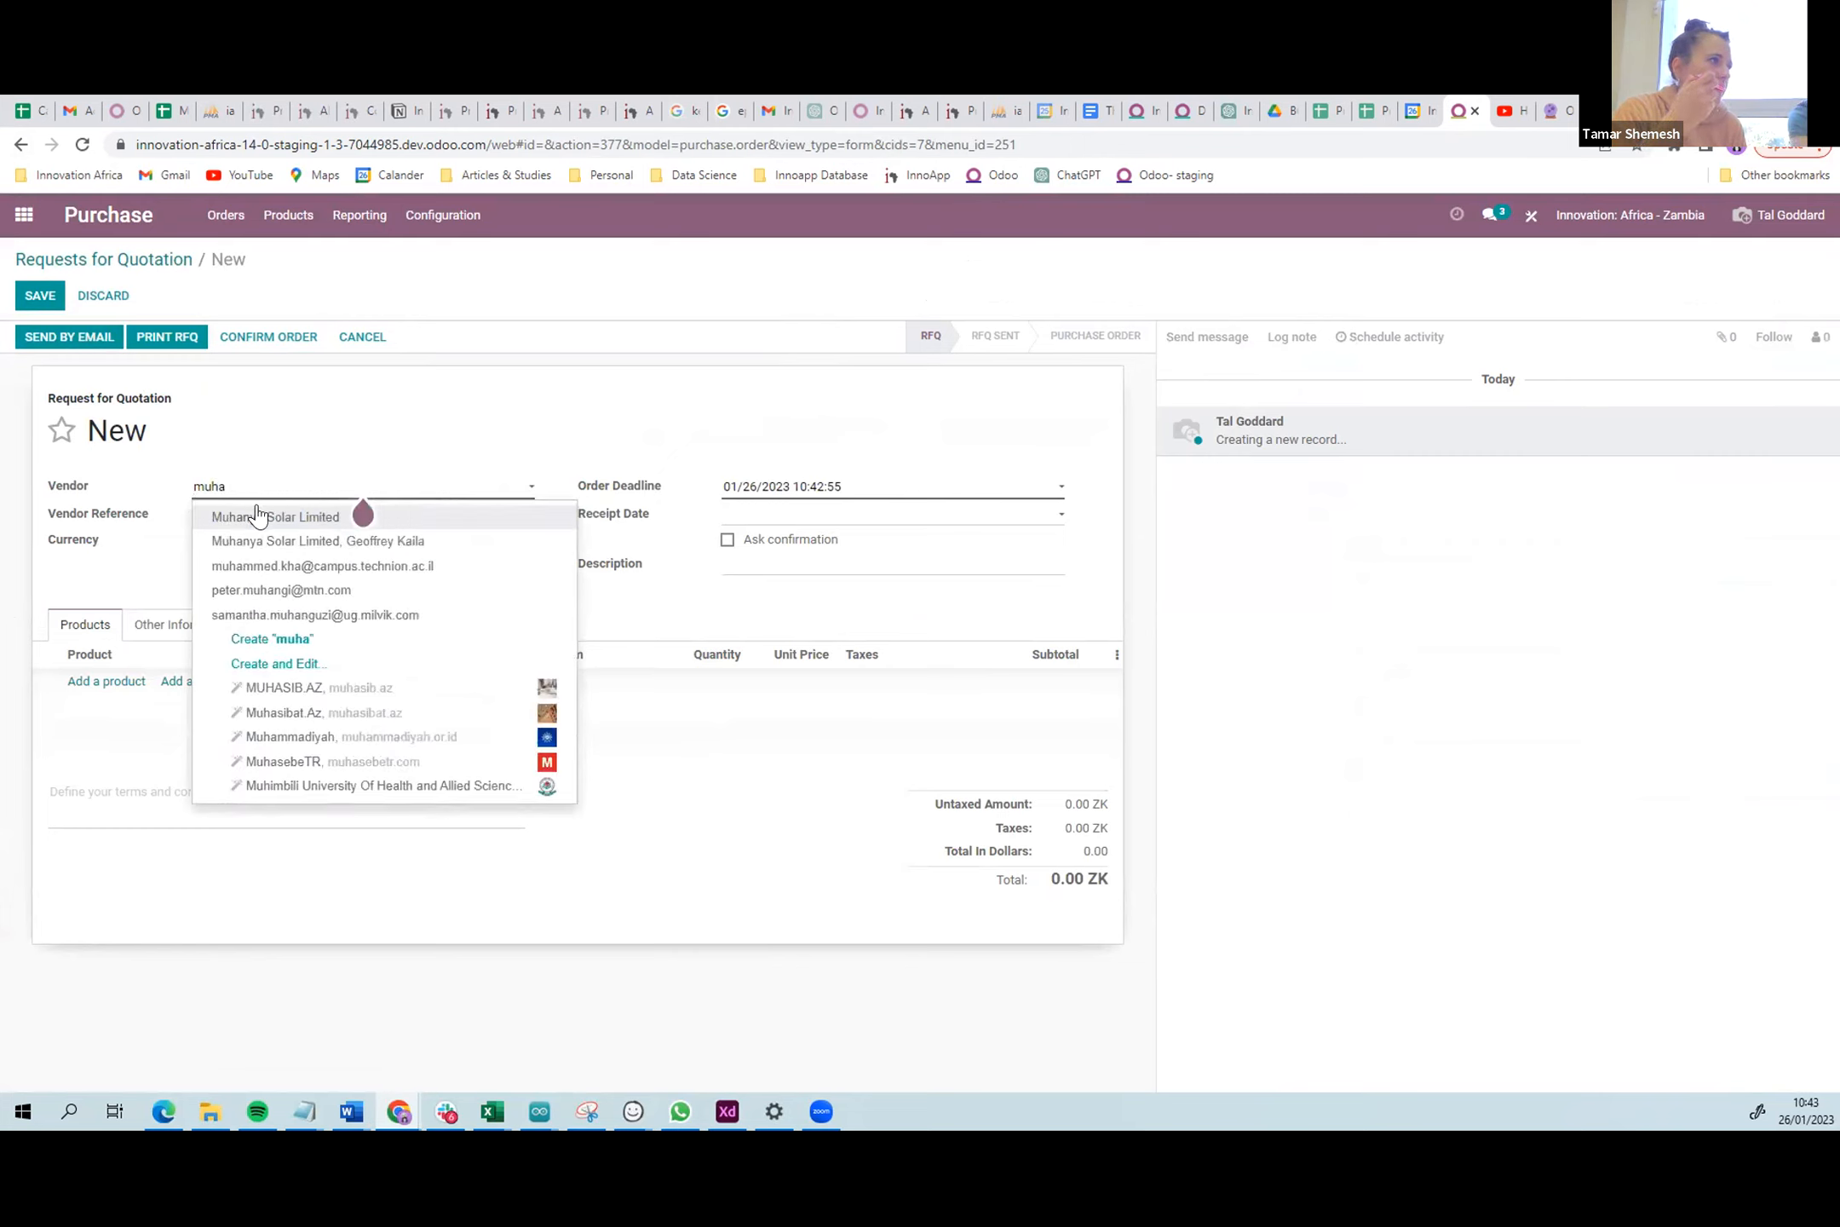
click(258, 516)
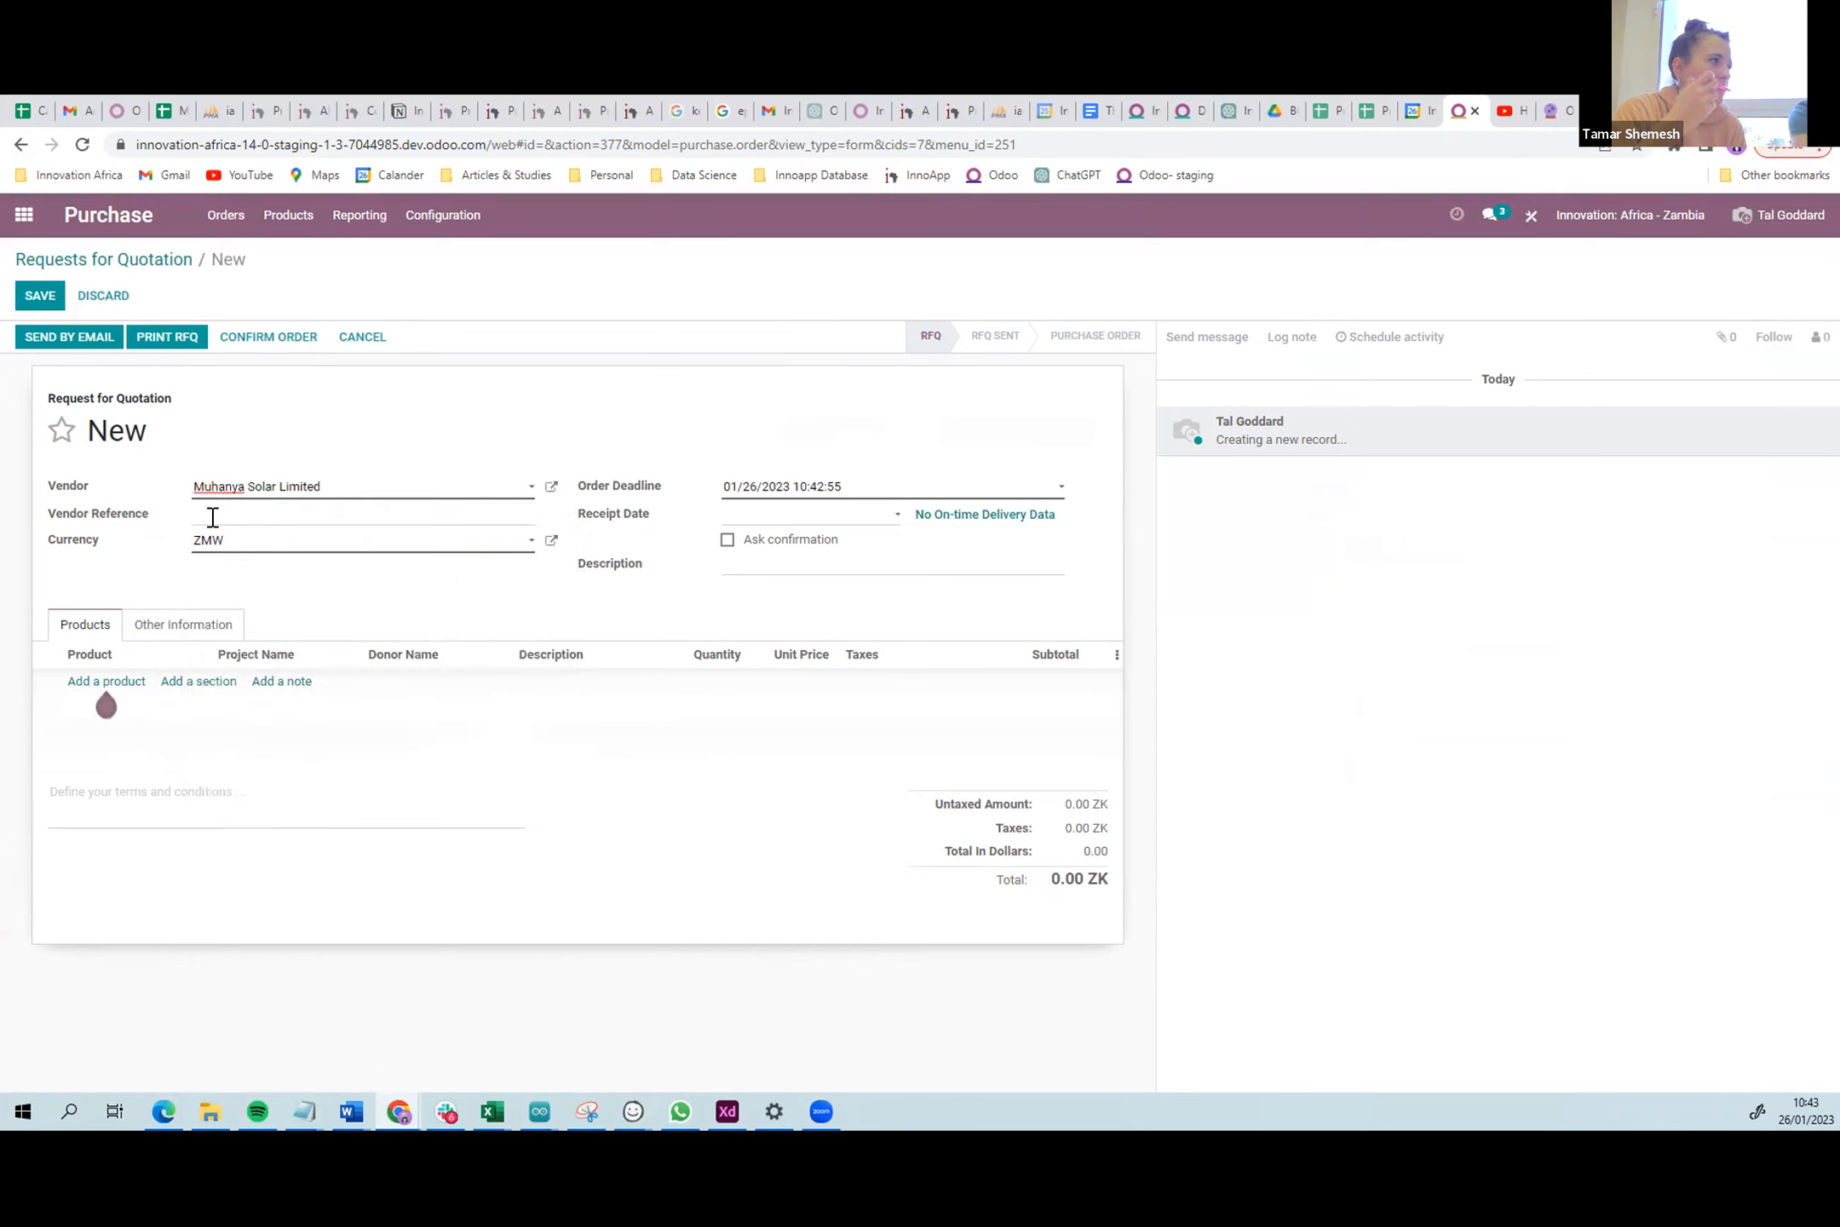
- Enter 123 as the vendor reference and set the receipt date to January 26, 2023
click(213, 517)
text(123)
click(769, 515)
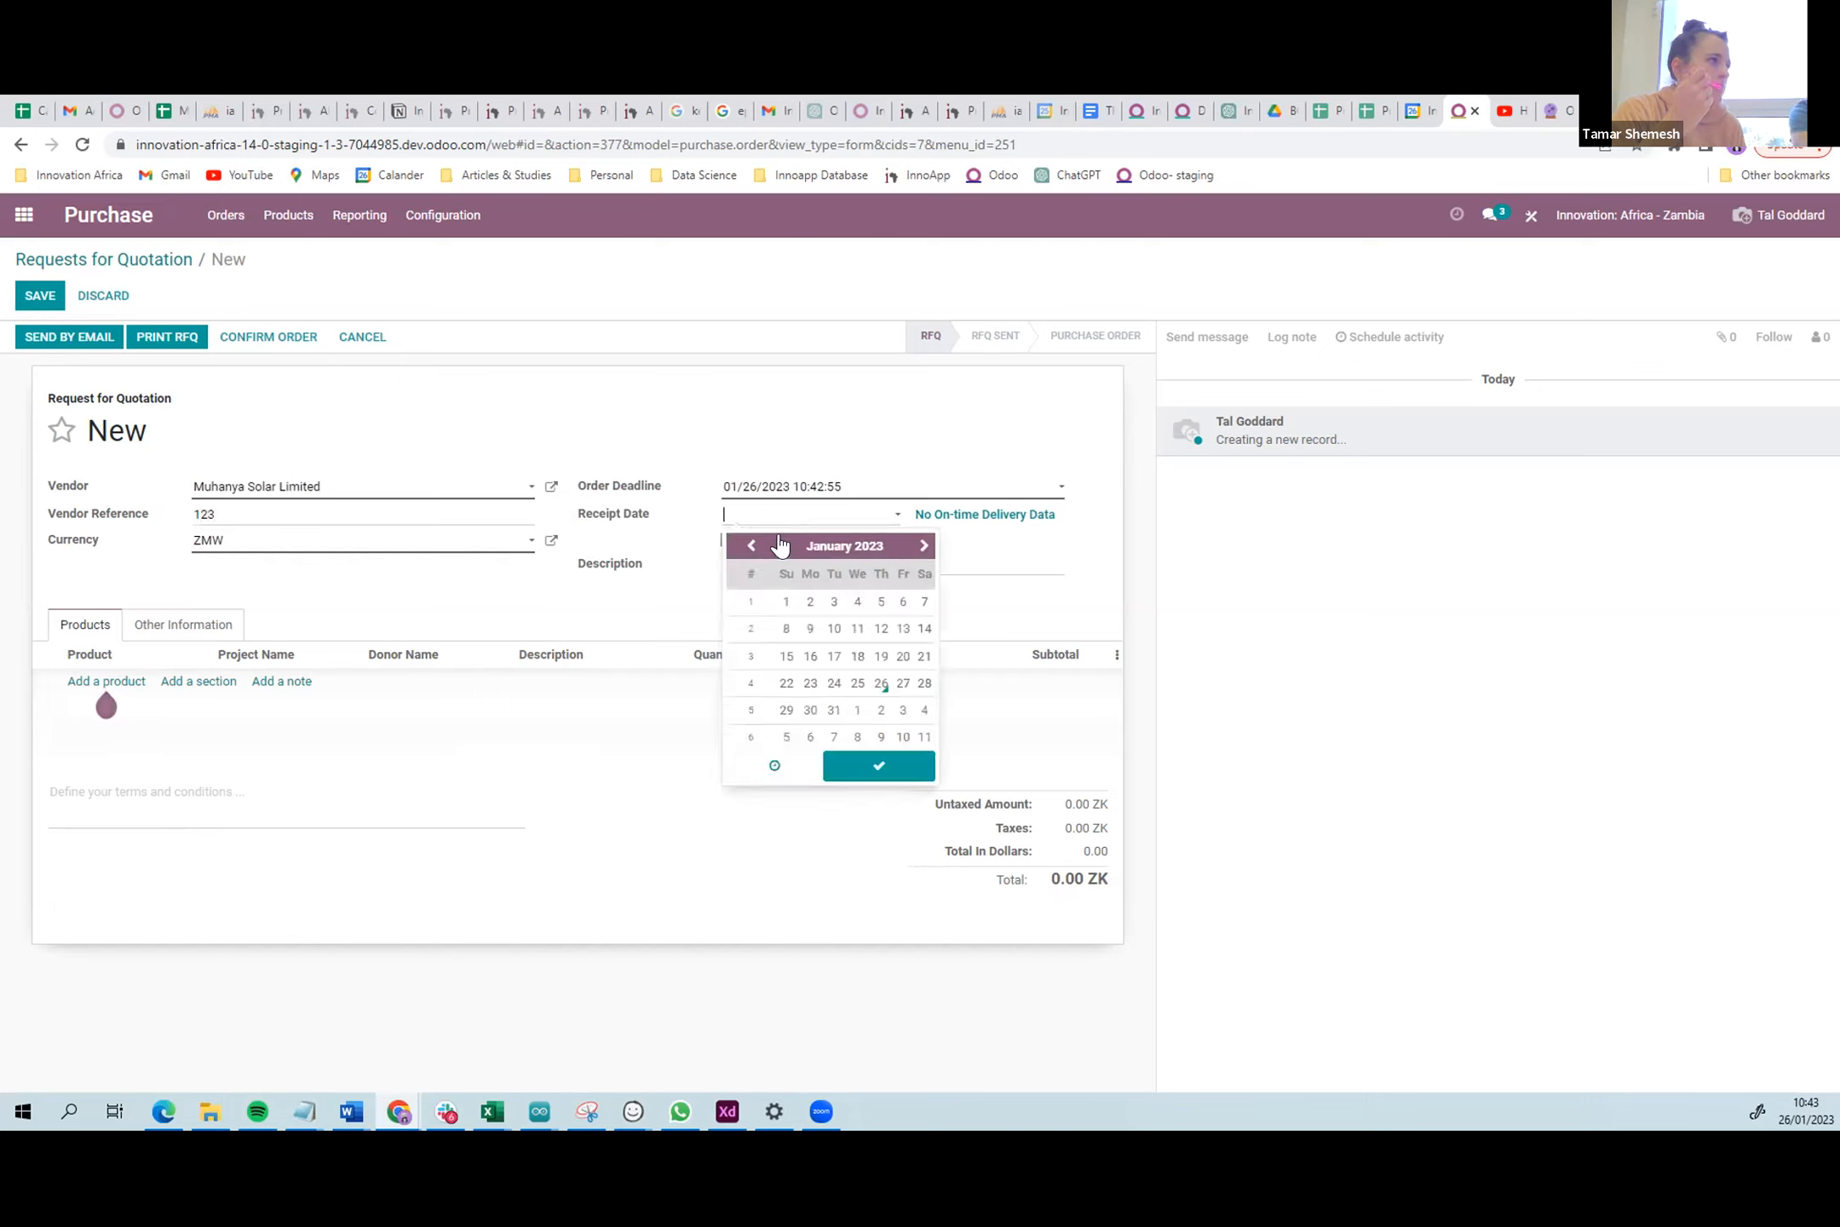
click(881, 683)
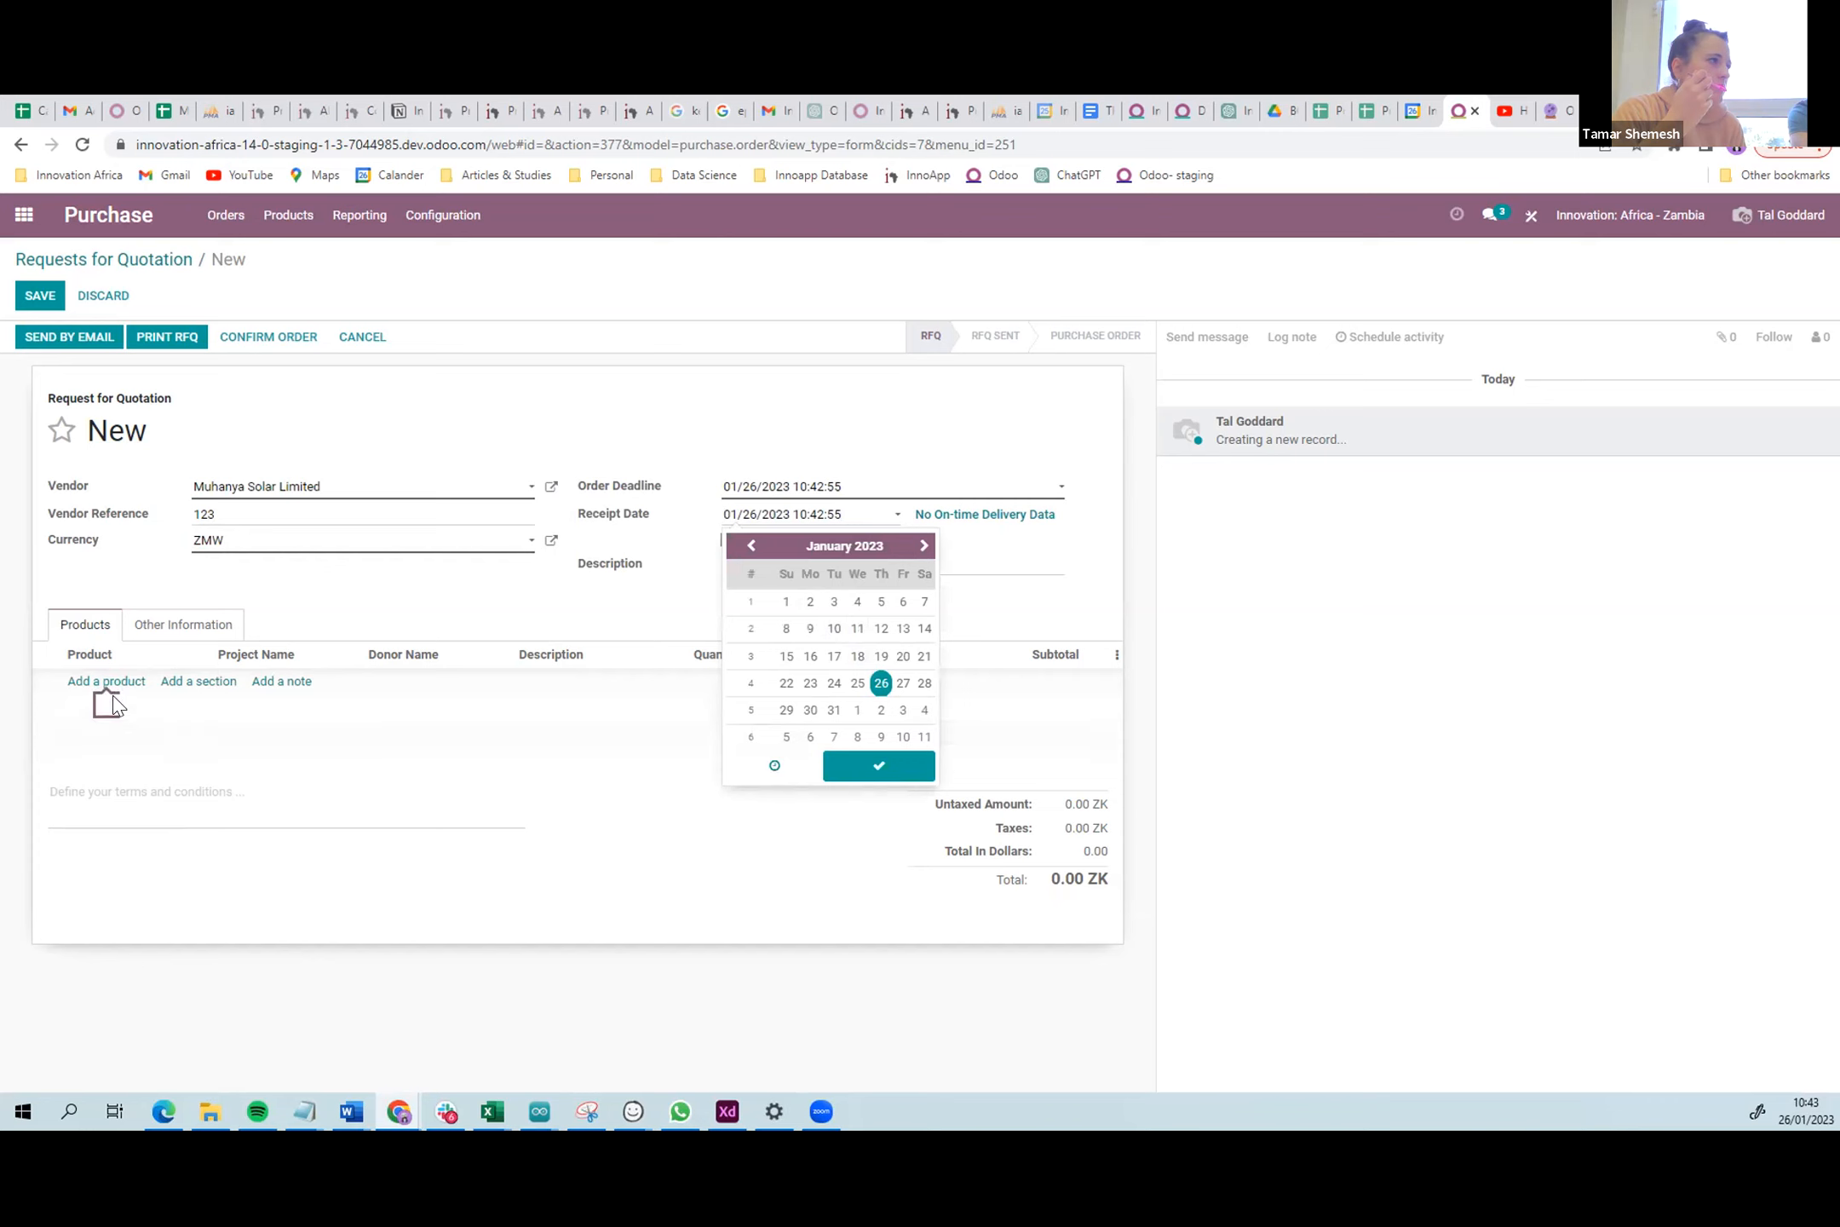
- Add a product line to the request for quotation and choose Solar Pumps as its product
click(116, 684)
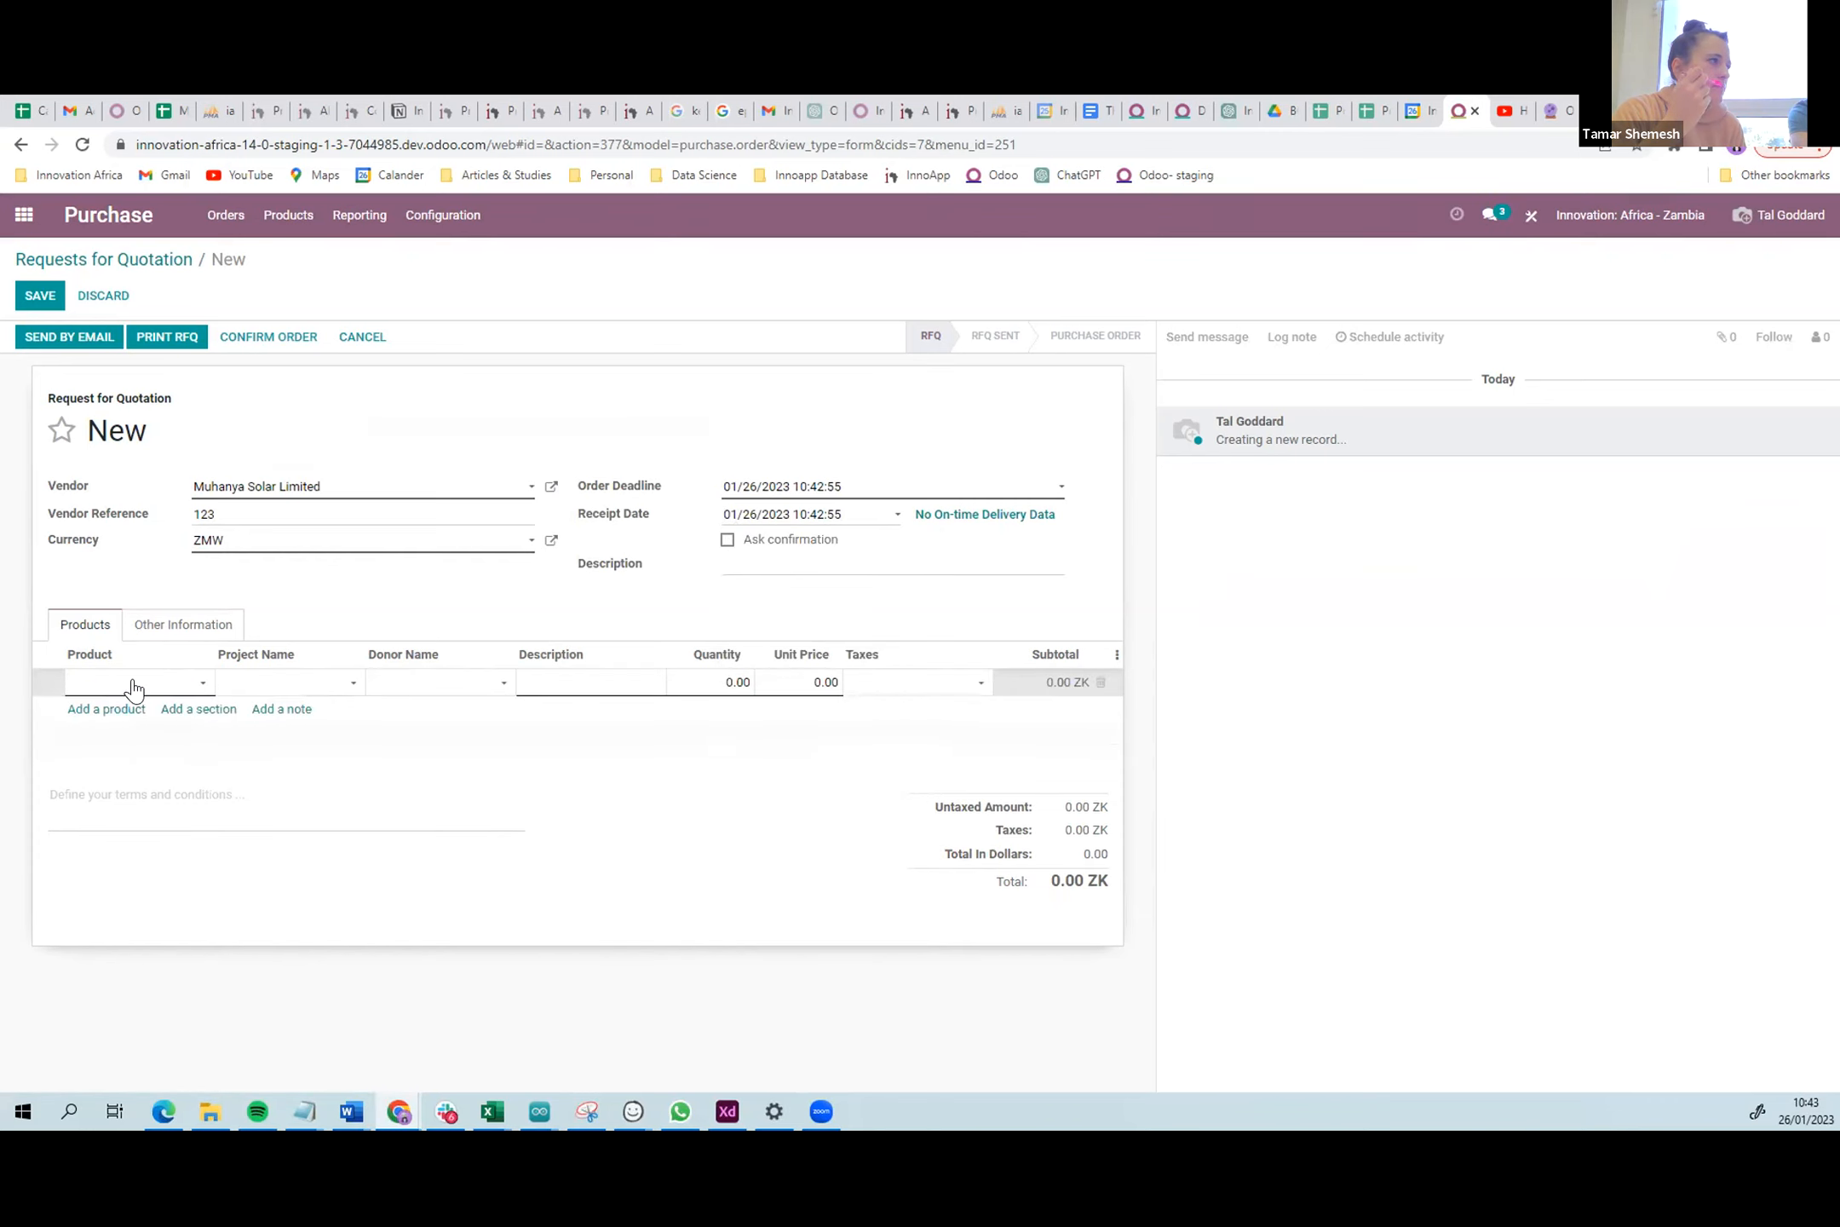
text(pump)
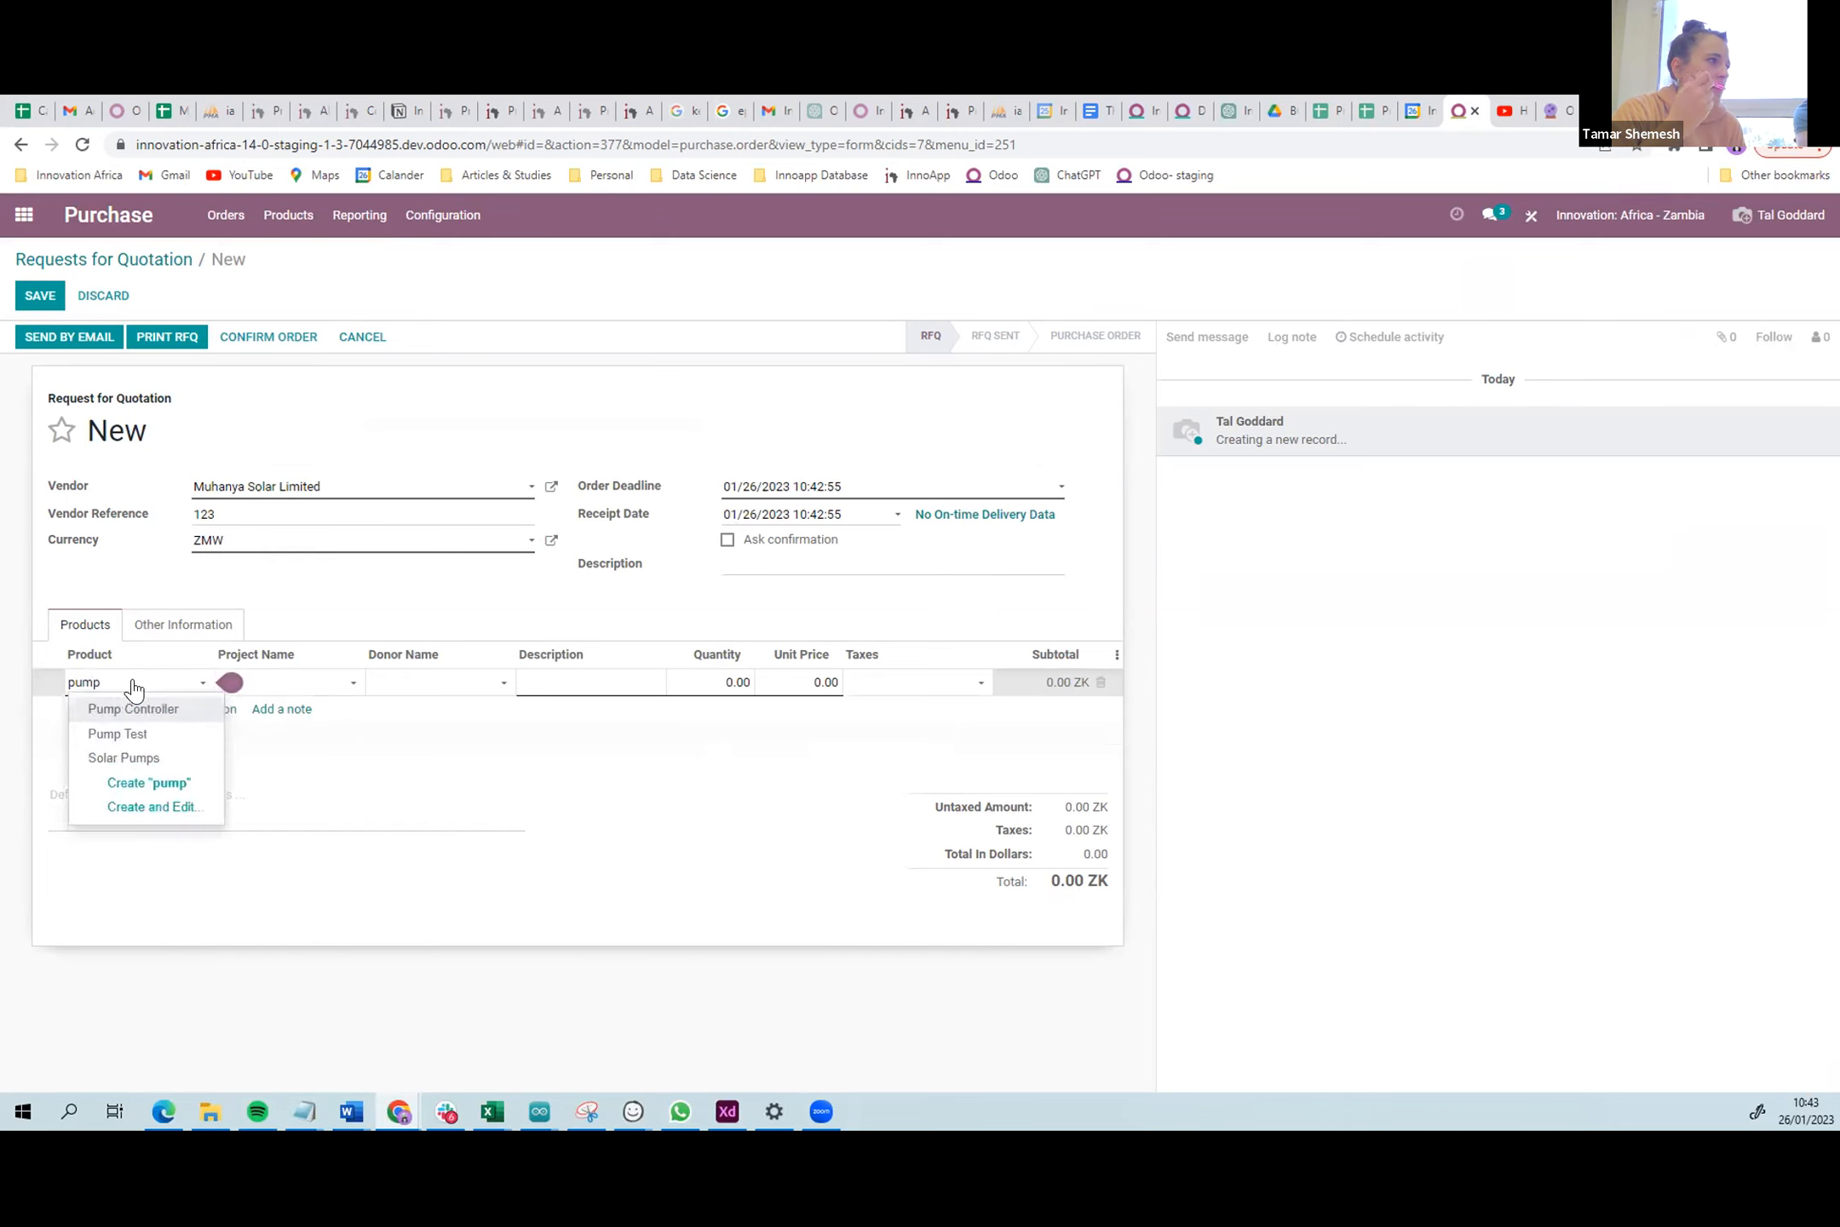
key(BackSpace)
key(BackSpace)
key(BackSpace)
key(BackSpace)
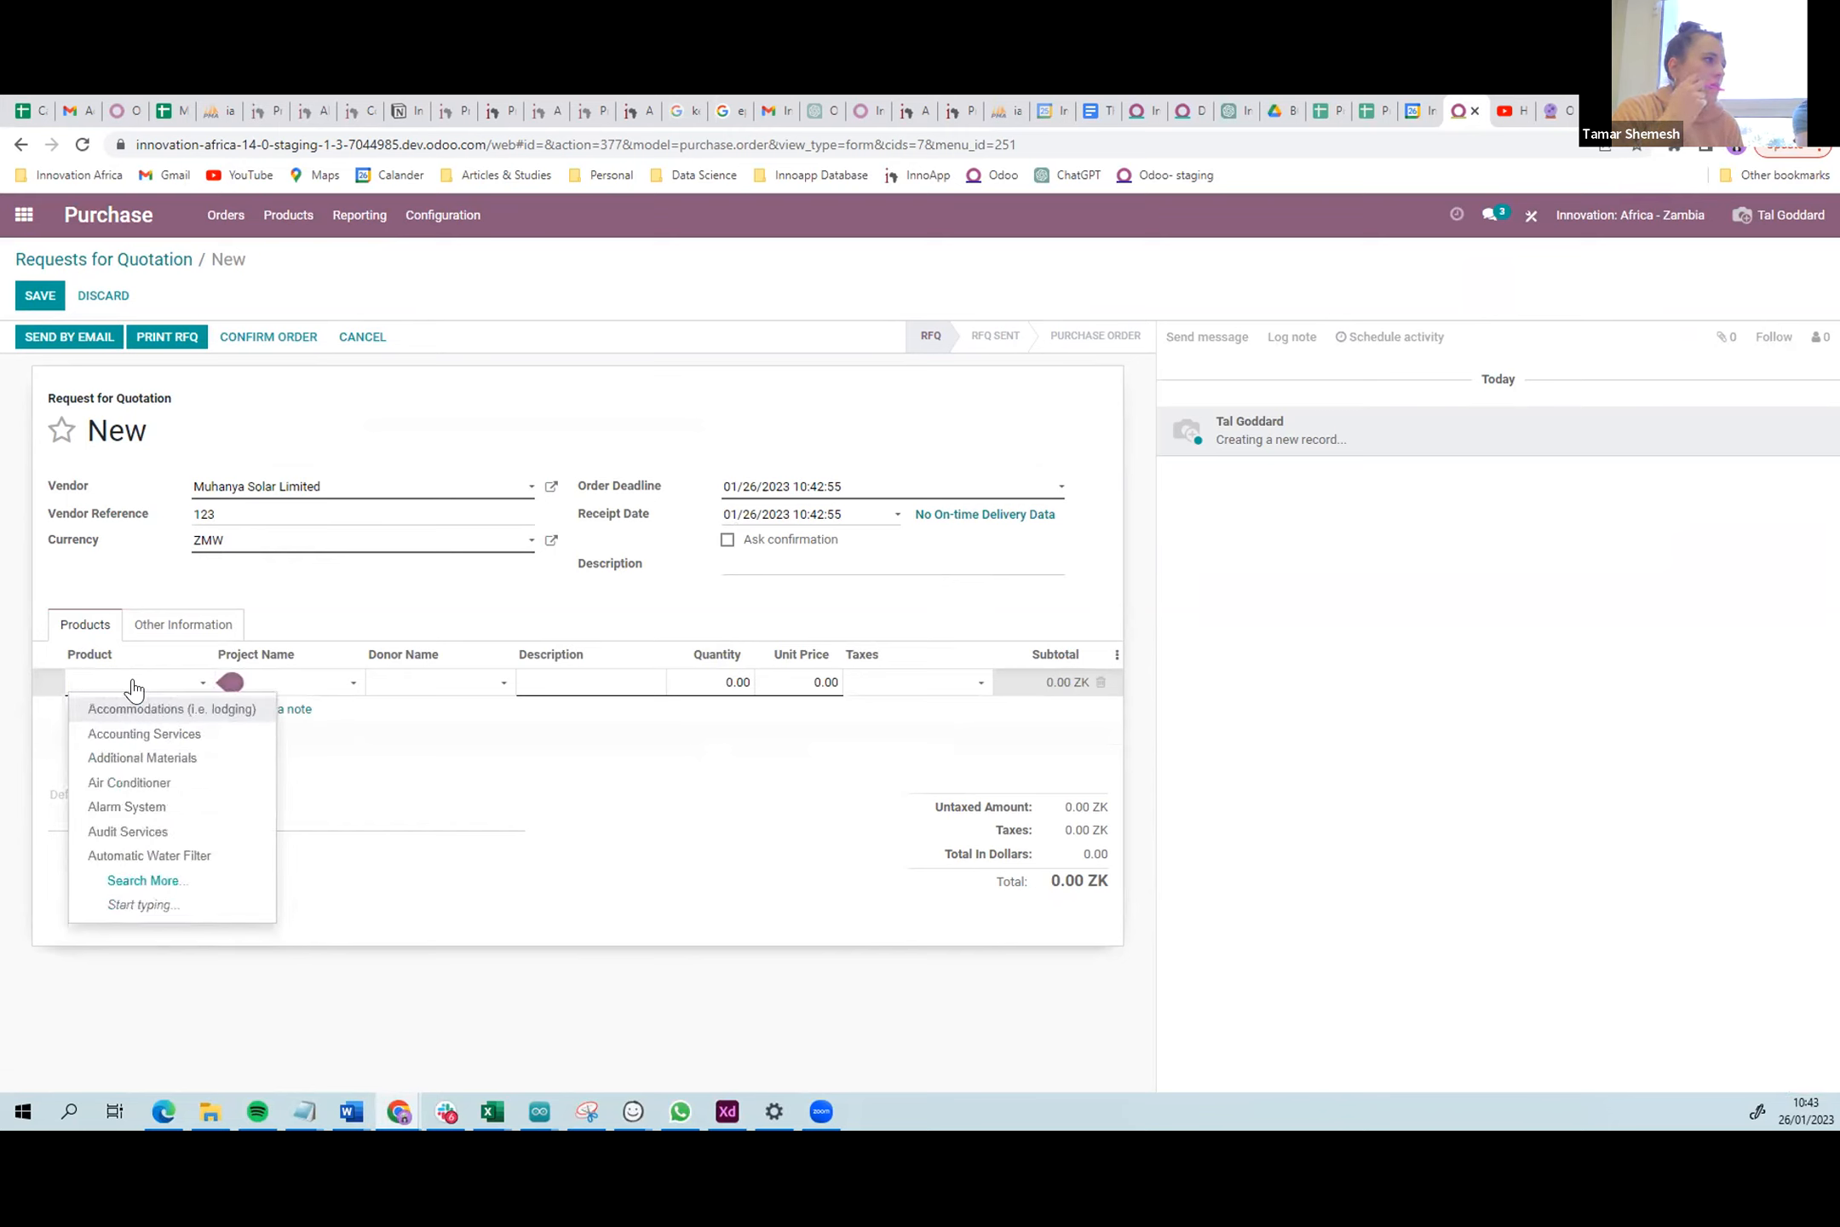
text(pump)
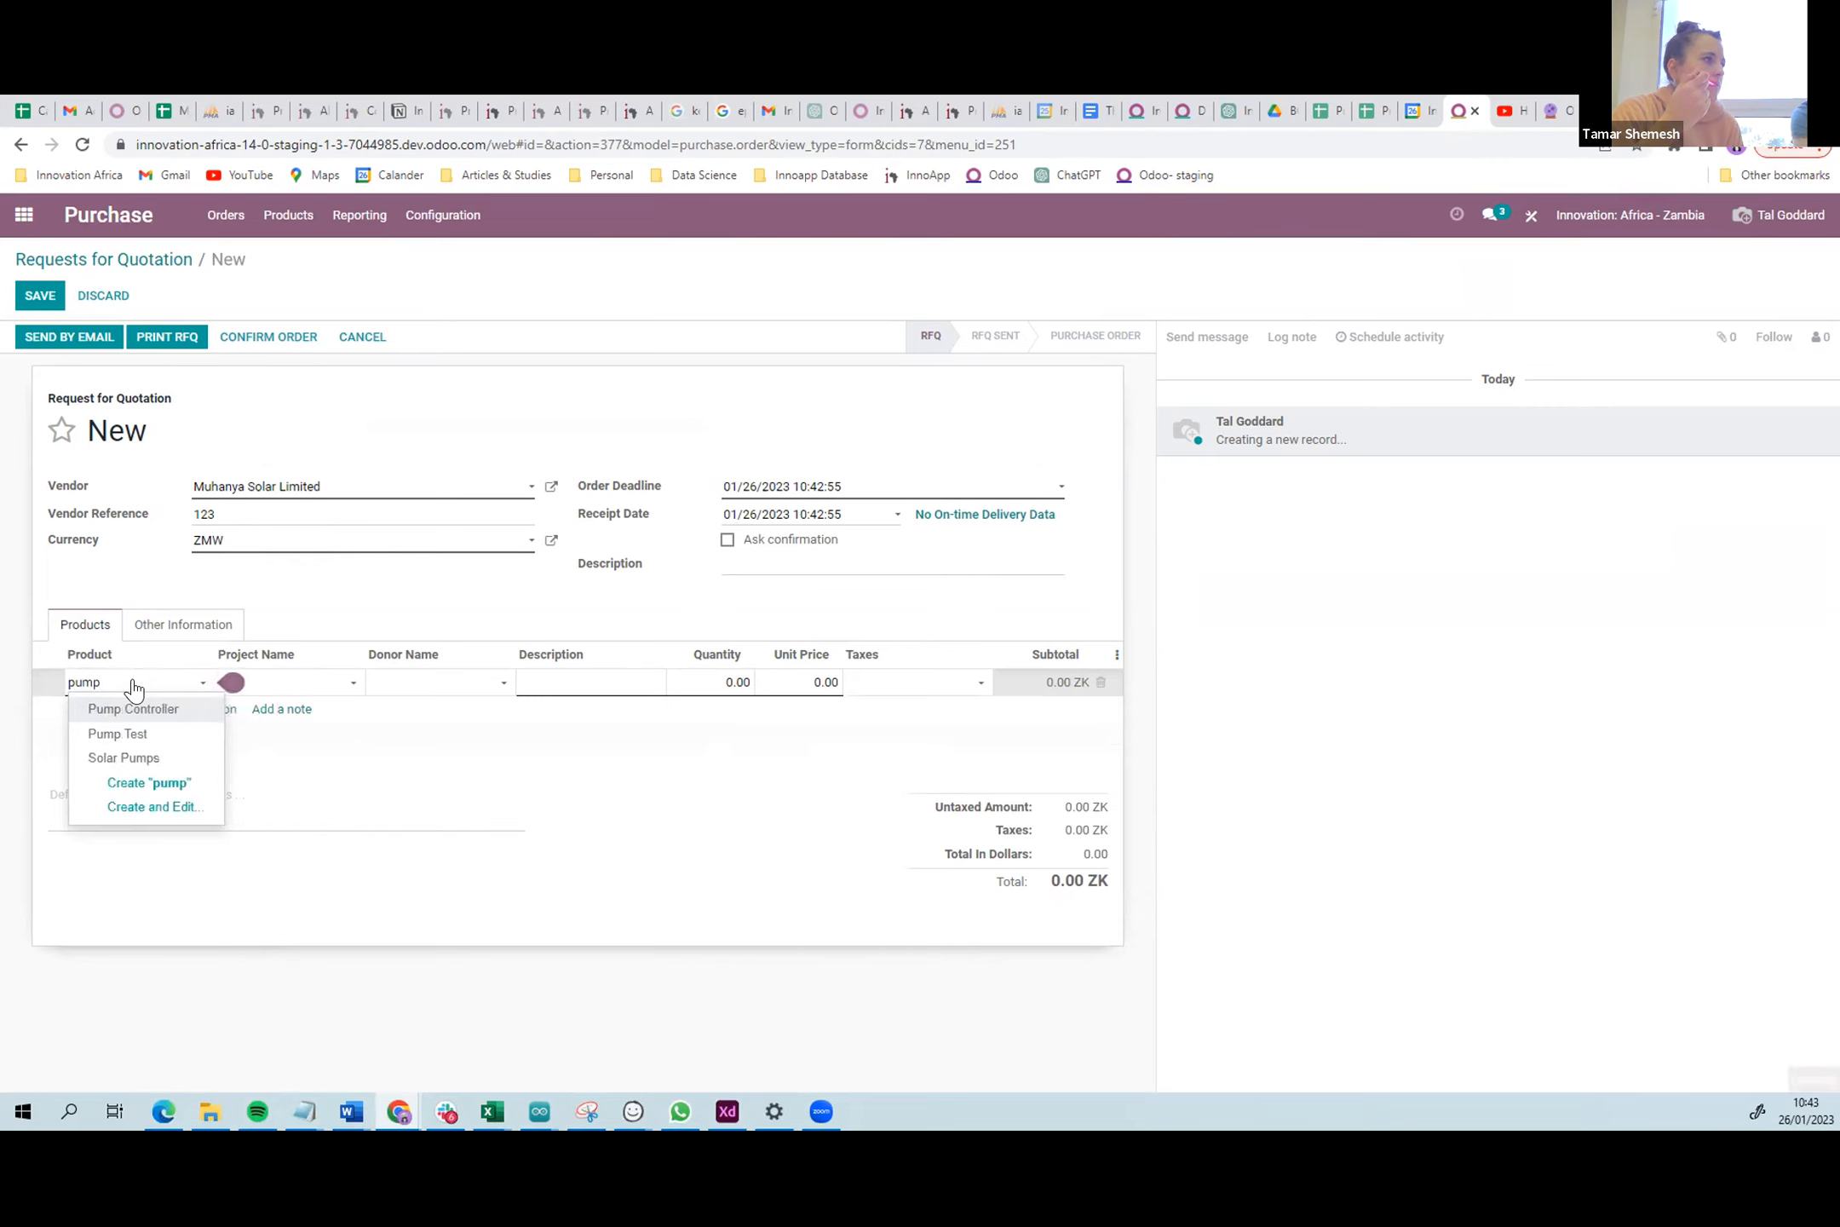
click(148, 758)
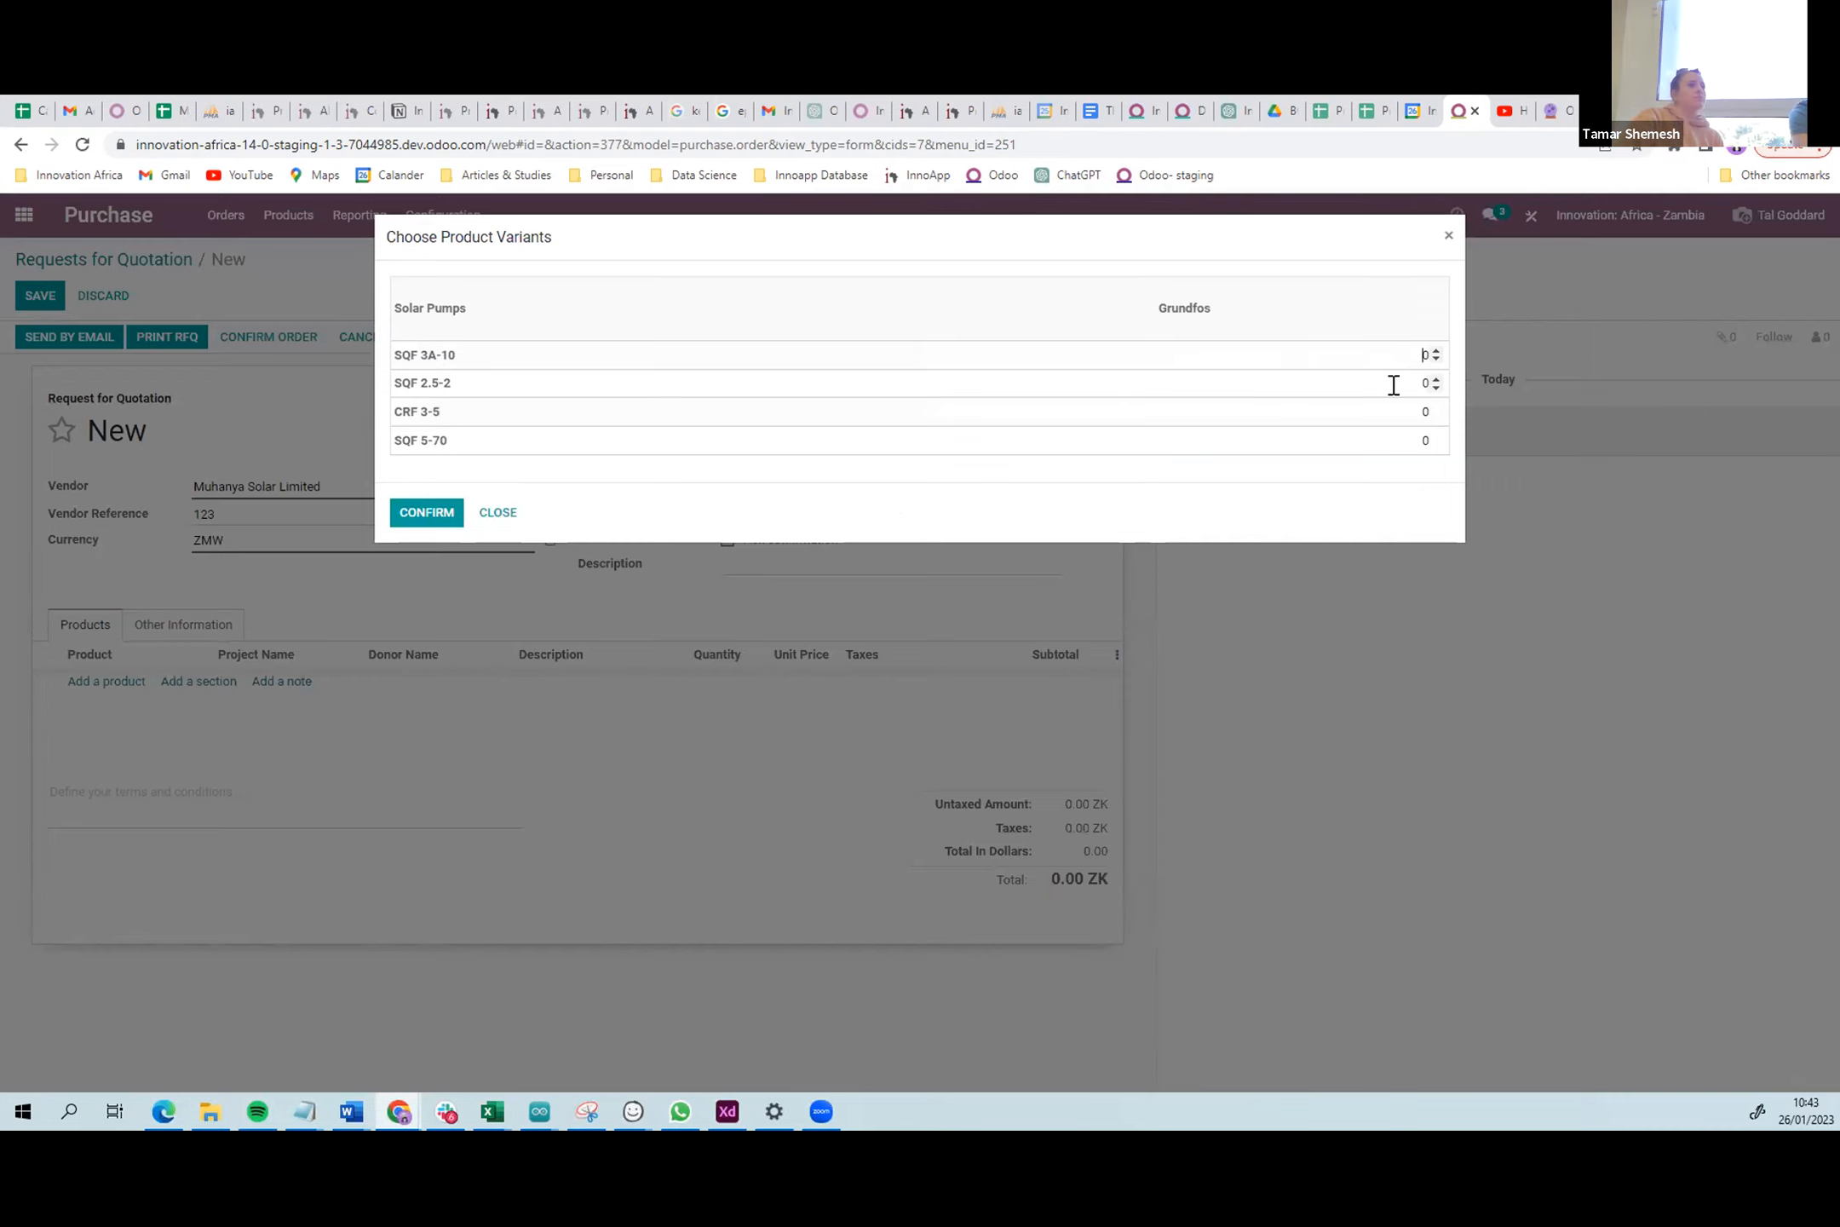
- Order 5 units of the SQF 3A-10 variant and 10 units of the SQF 2.5-2 variant of Solar Pumps
drag(1396, 385, 1467, 386)
text(10)
click(1416, 355)
text(5)
click(424, 515)
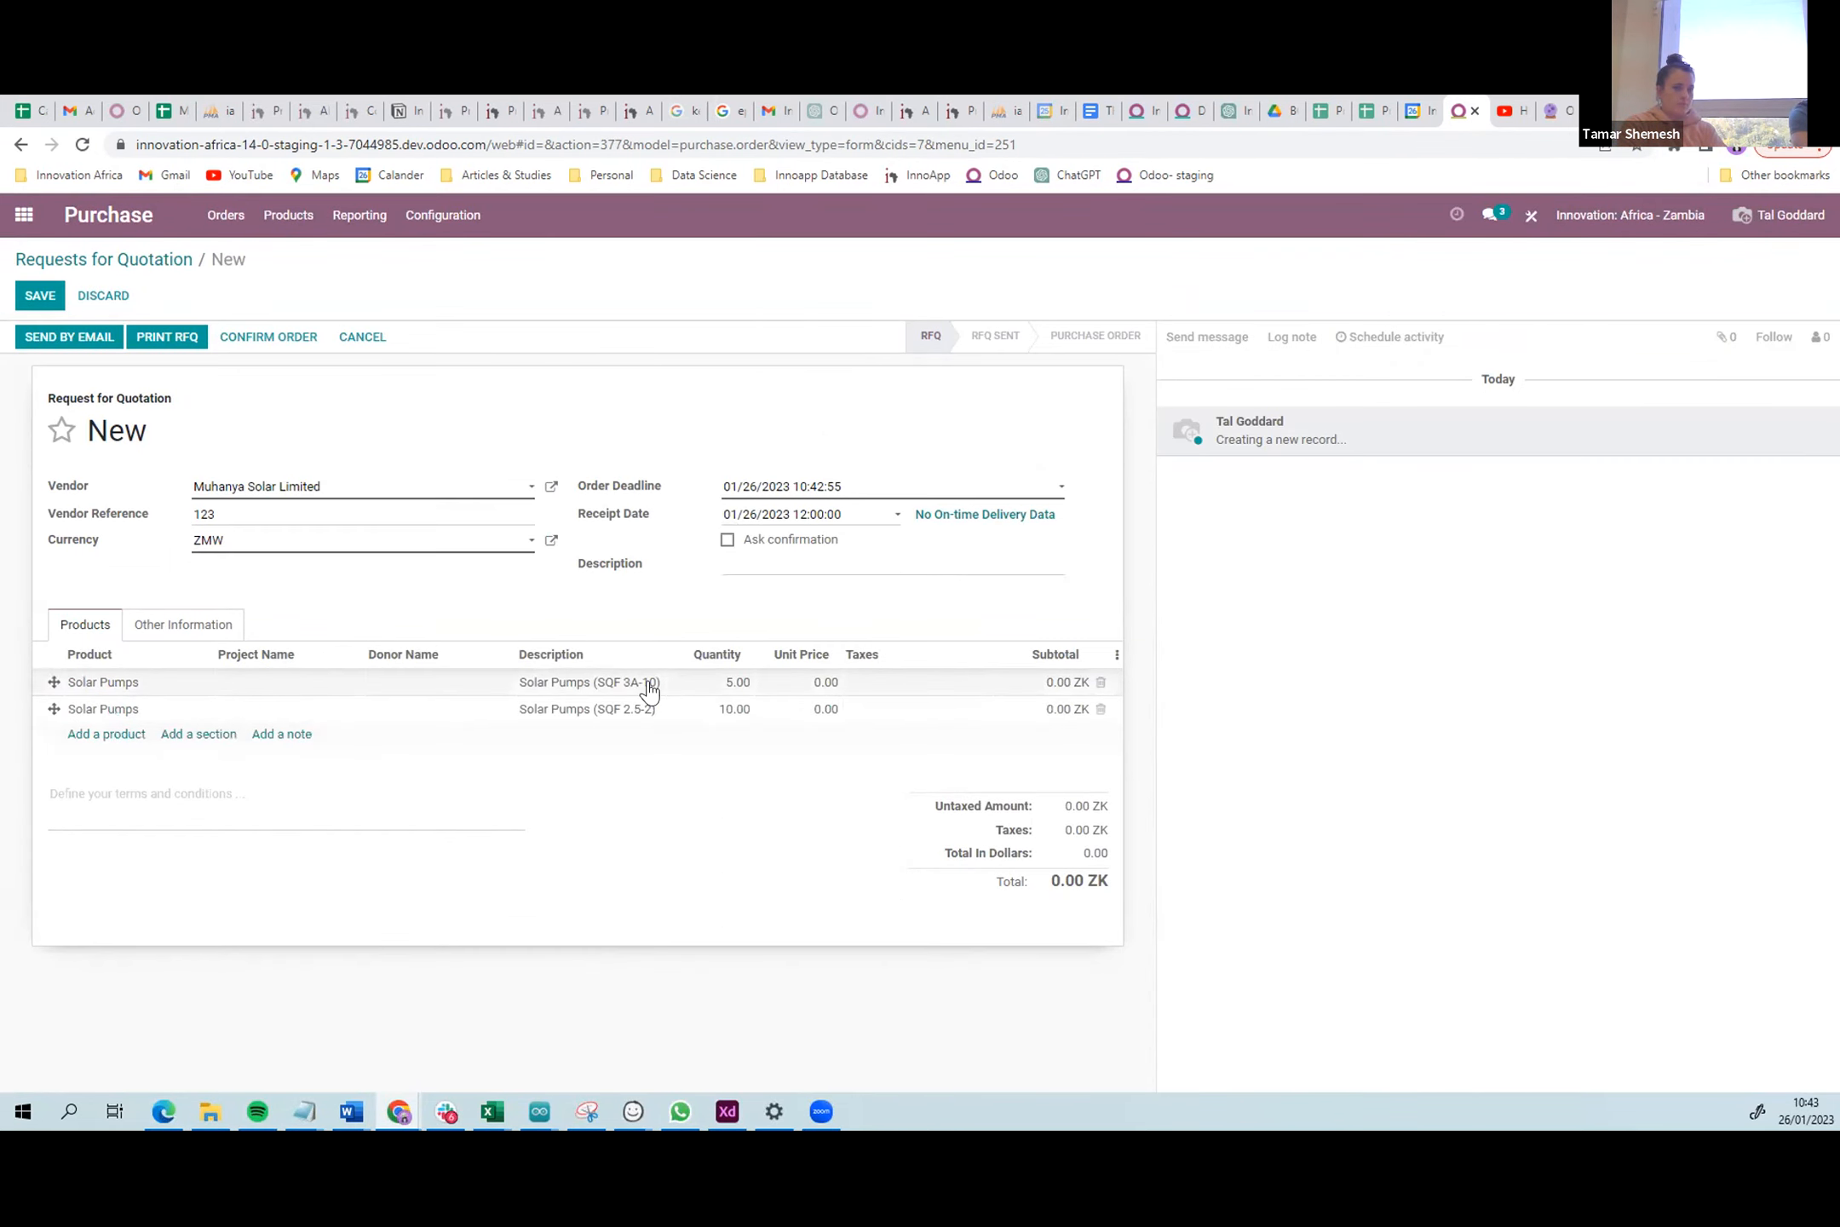
- Set the unit price to 500 for the SQF 3A-10 line and 1000 for the SQF 2.5-2 line
click(792, 683)
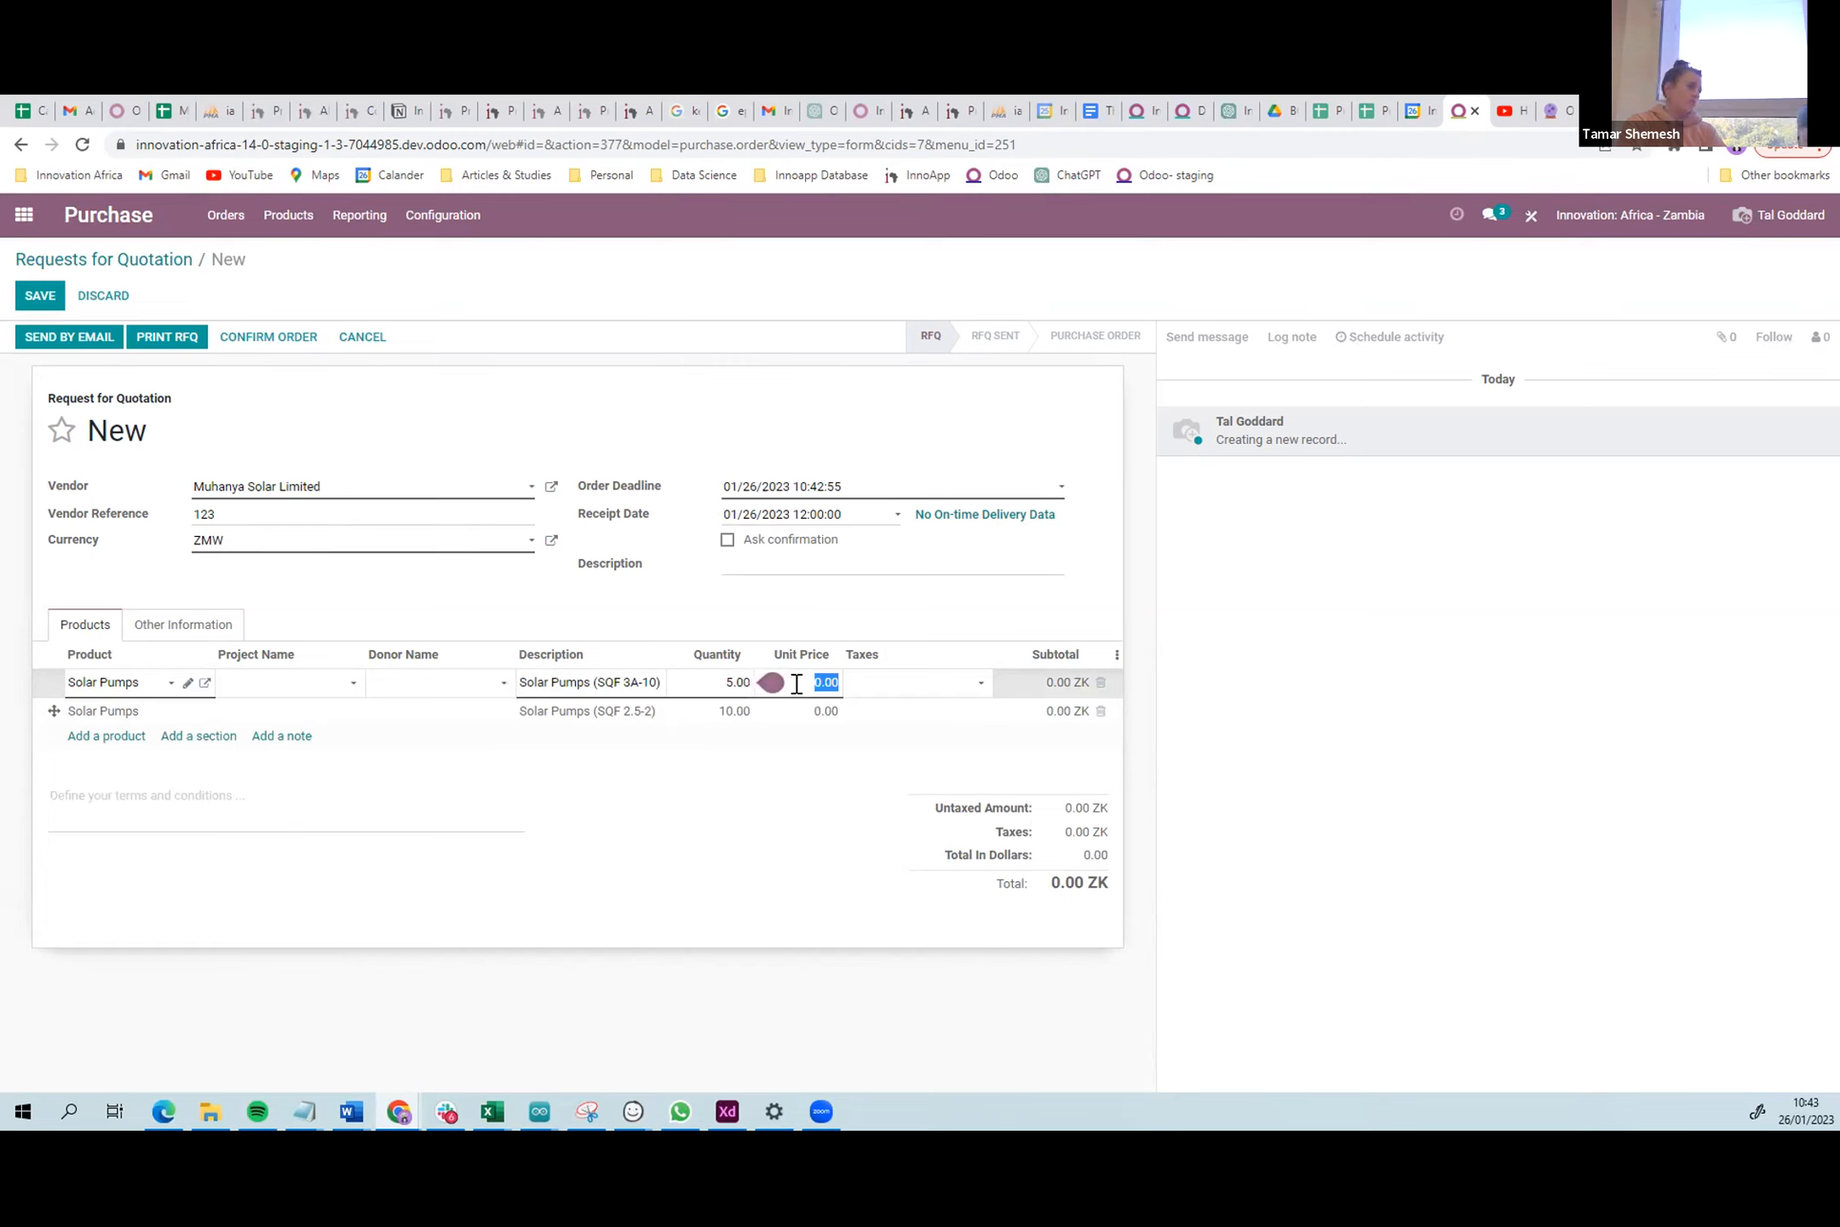
text(500)
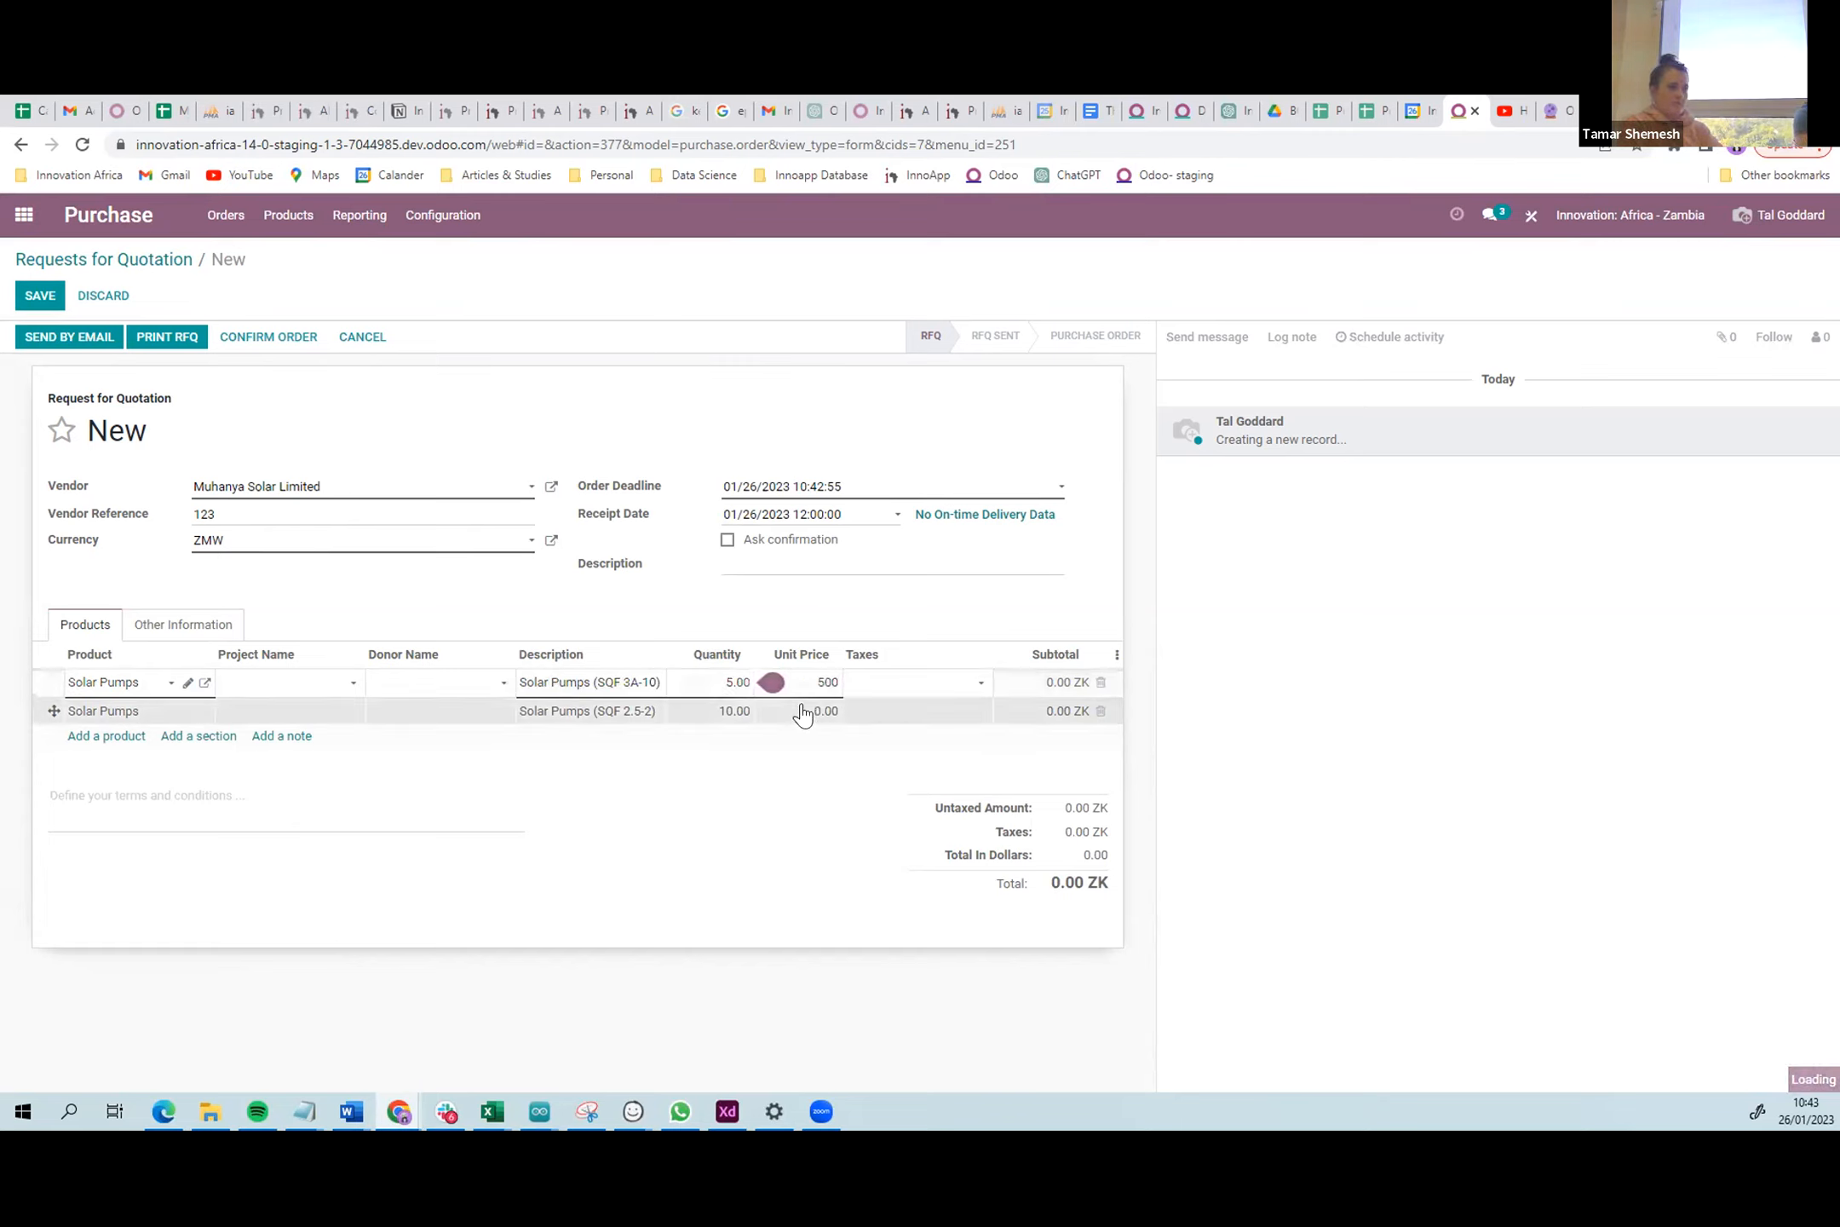
click(803, 712)
text(1000)
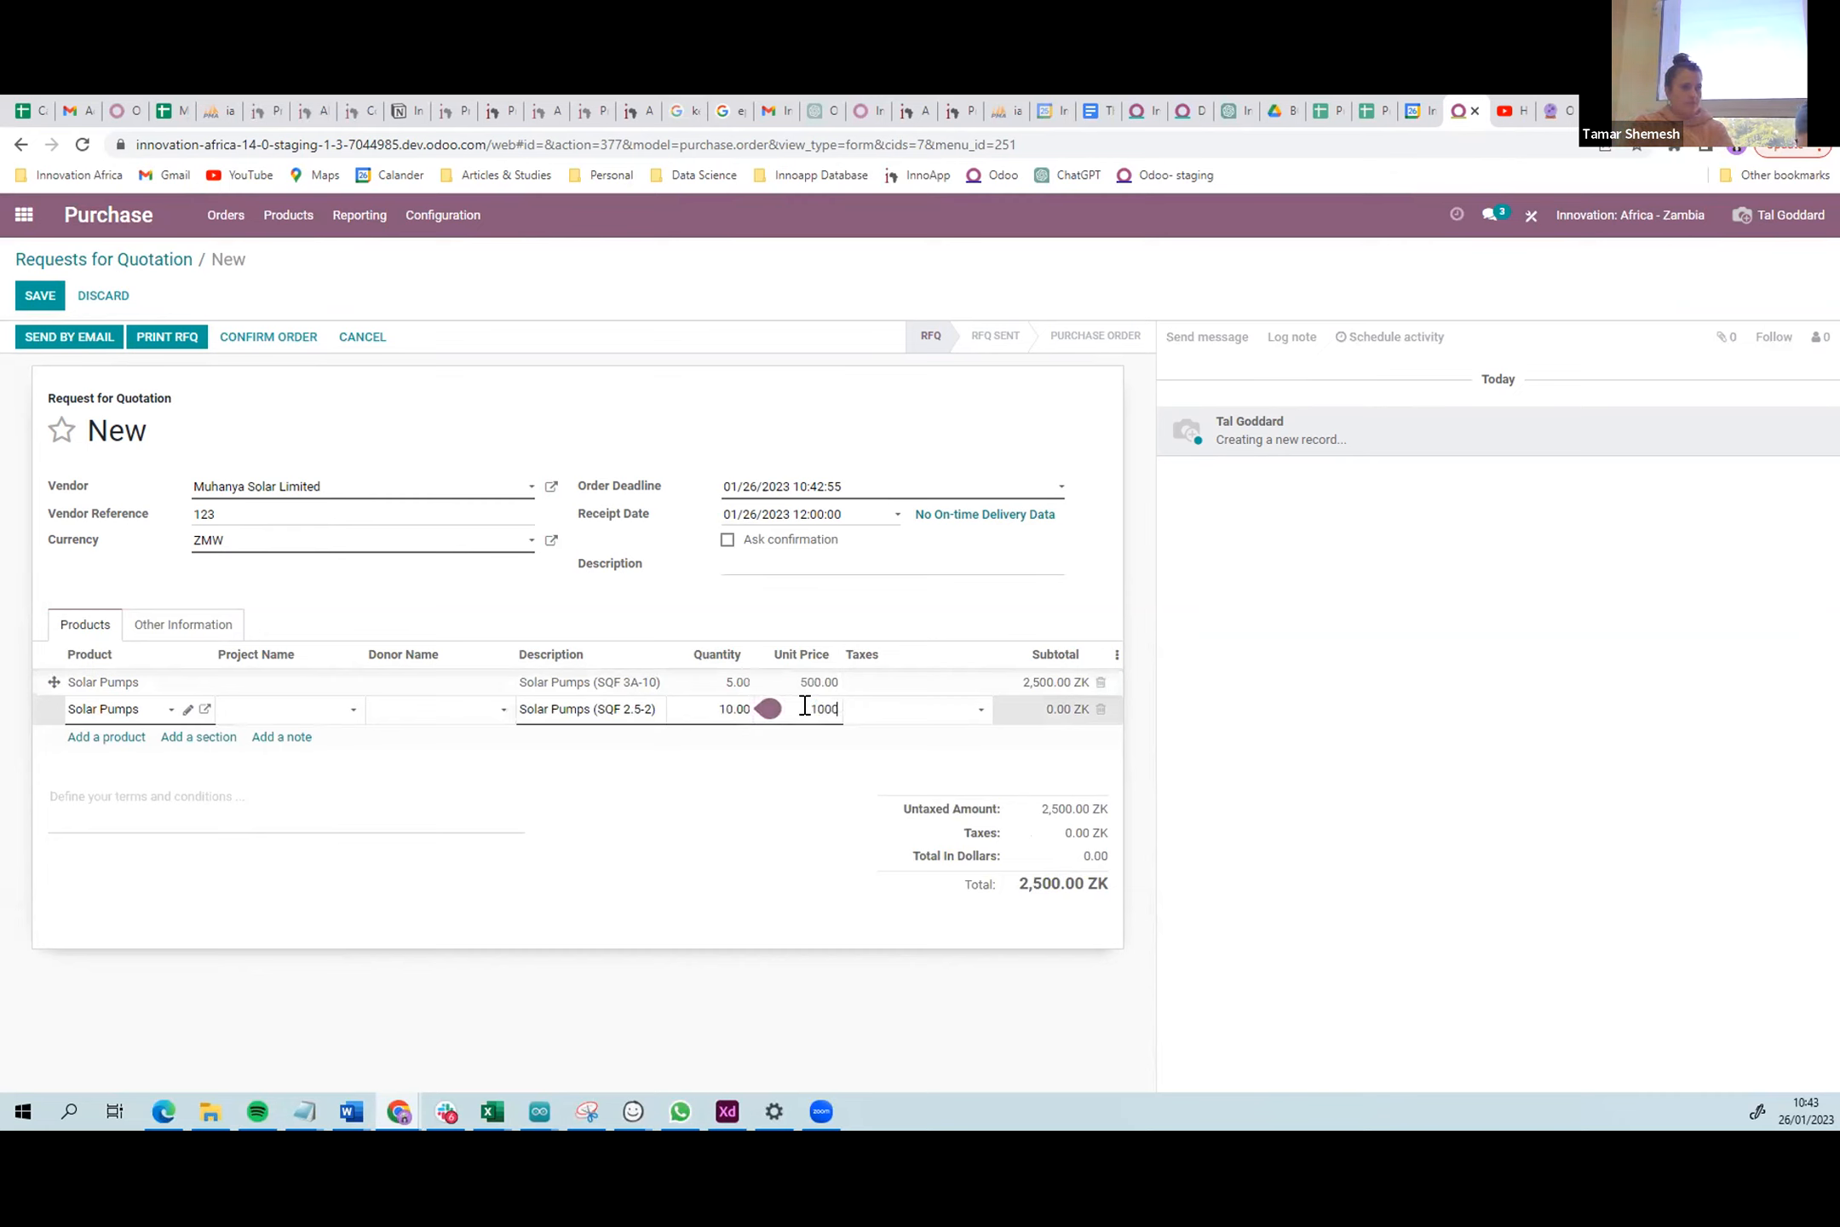
- Apply VAT 16% to both Solar Pumps lines and save the request as a confirmed purchase order
click(977, 686)
click(929, 720)
click(971, 715)
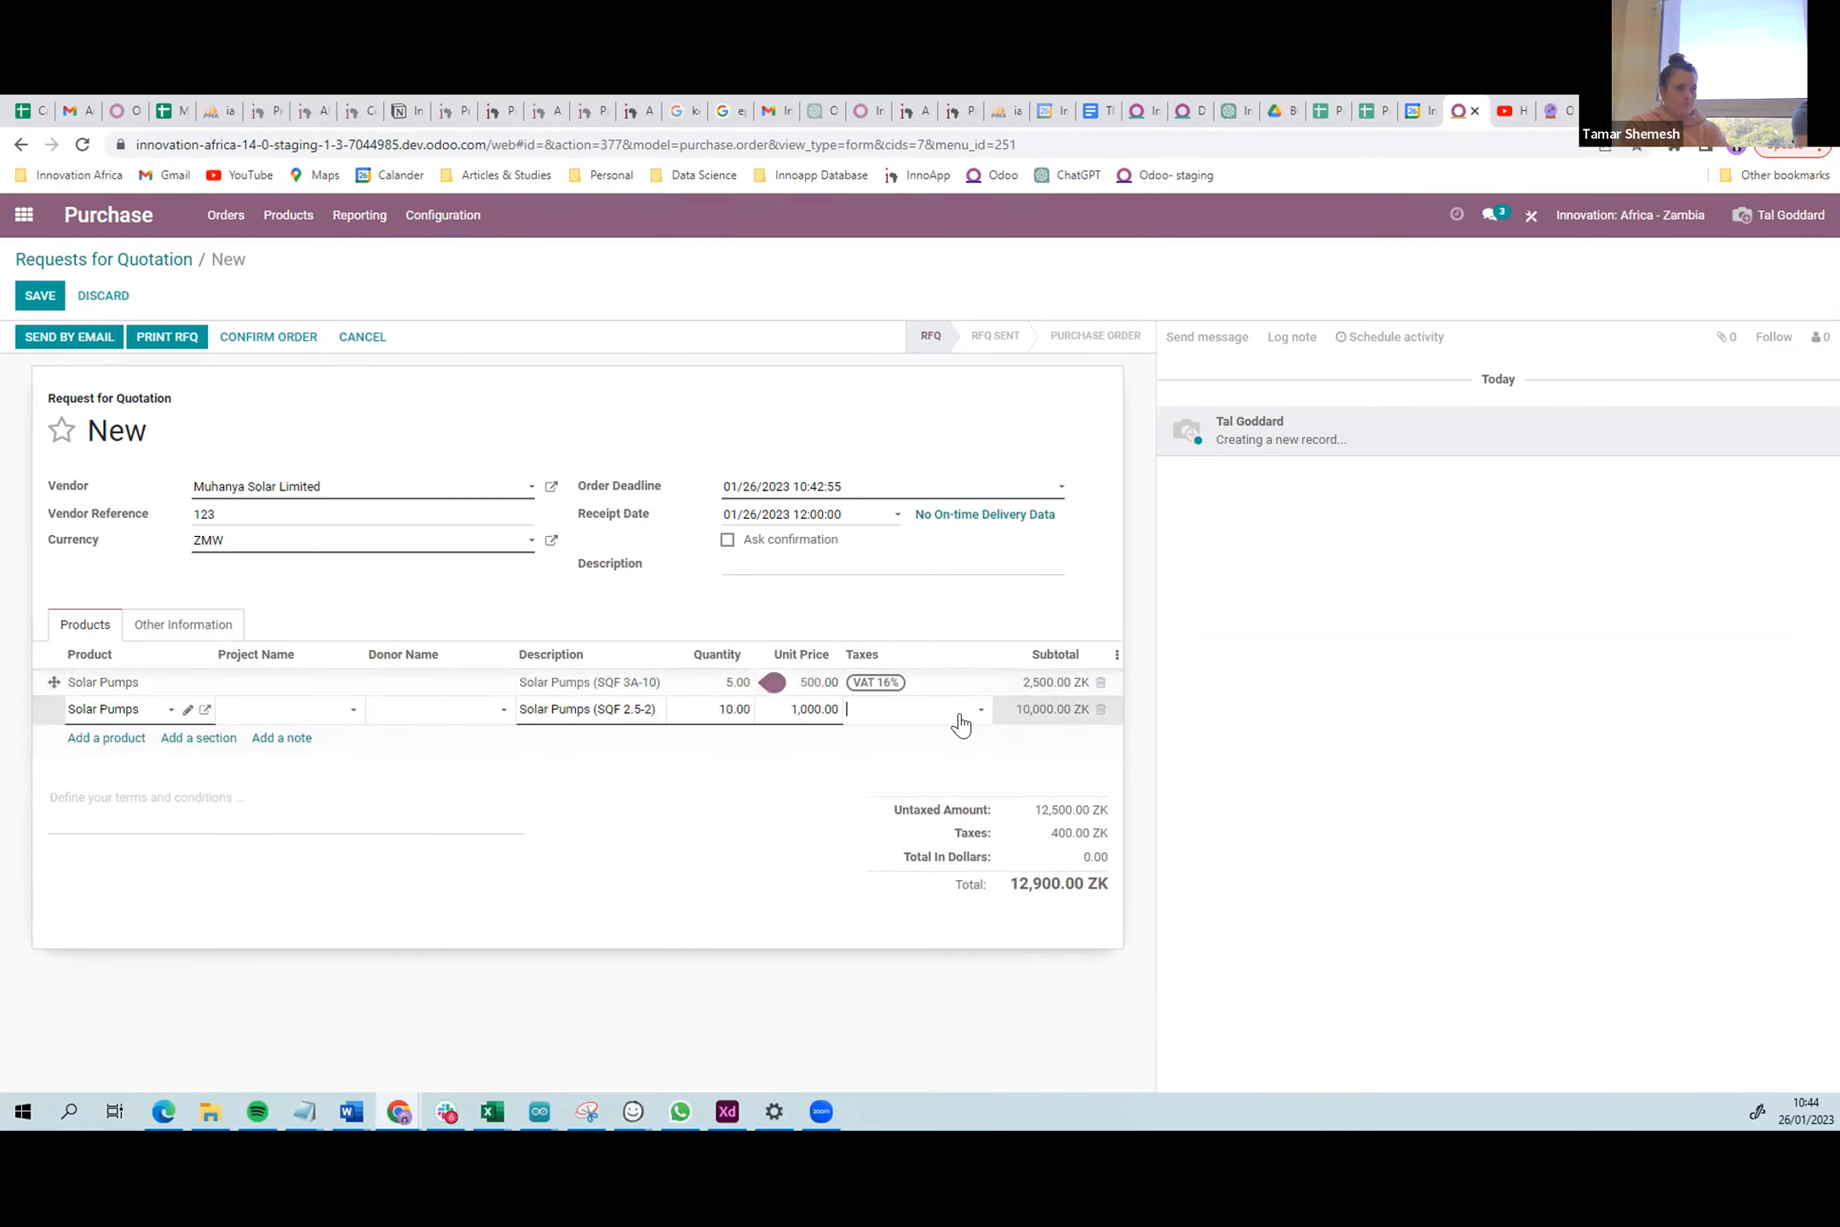
click(889, 747)
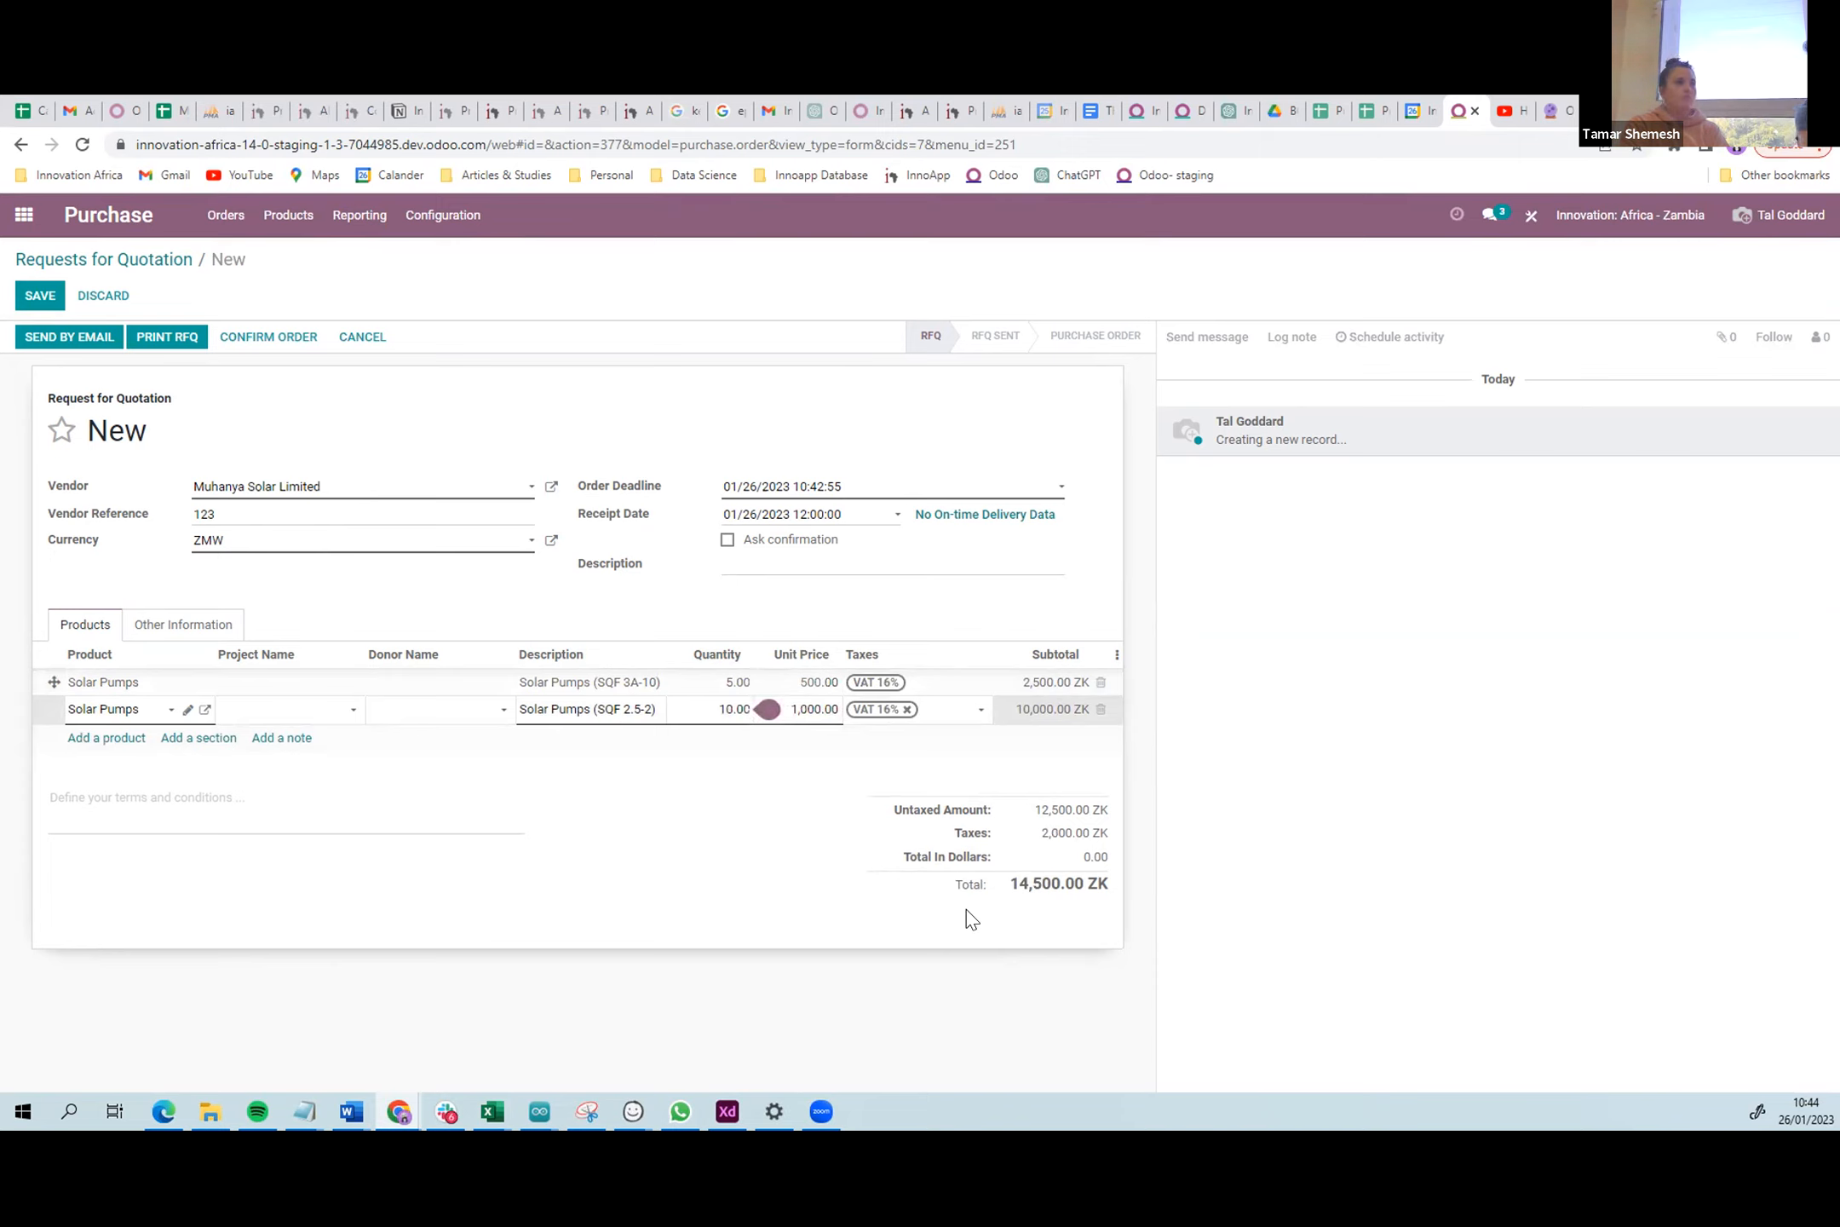
click(52, 298)
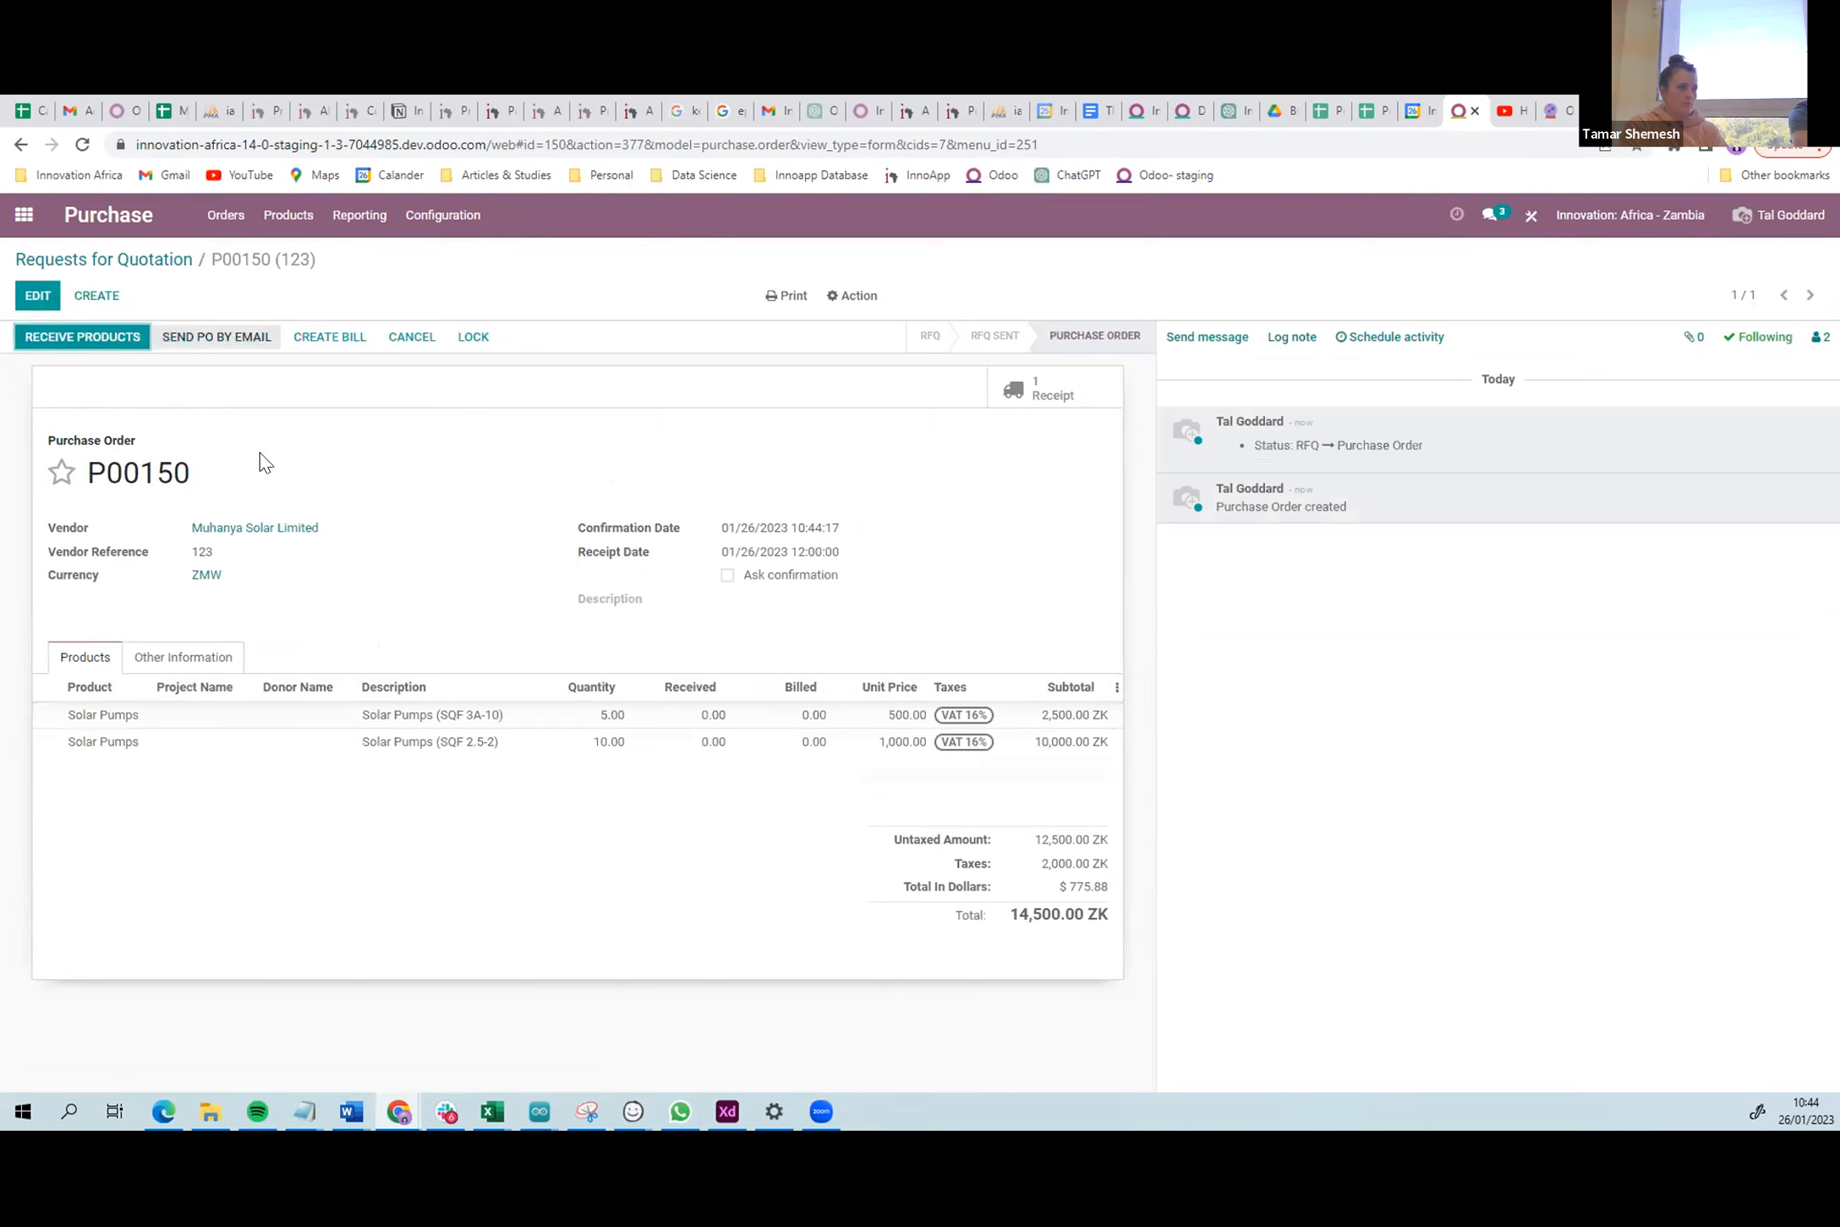
- Try to create a bill from the purchase order before receiving its products
click(333, 338)
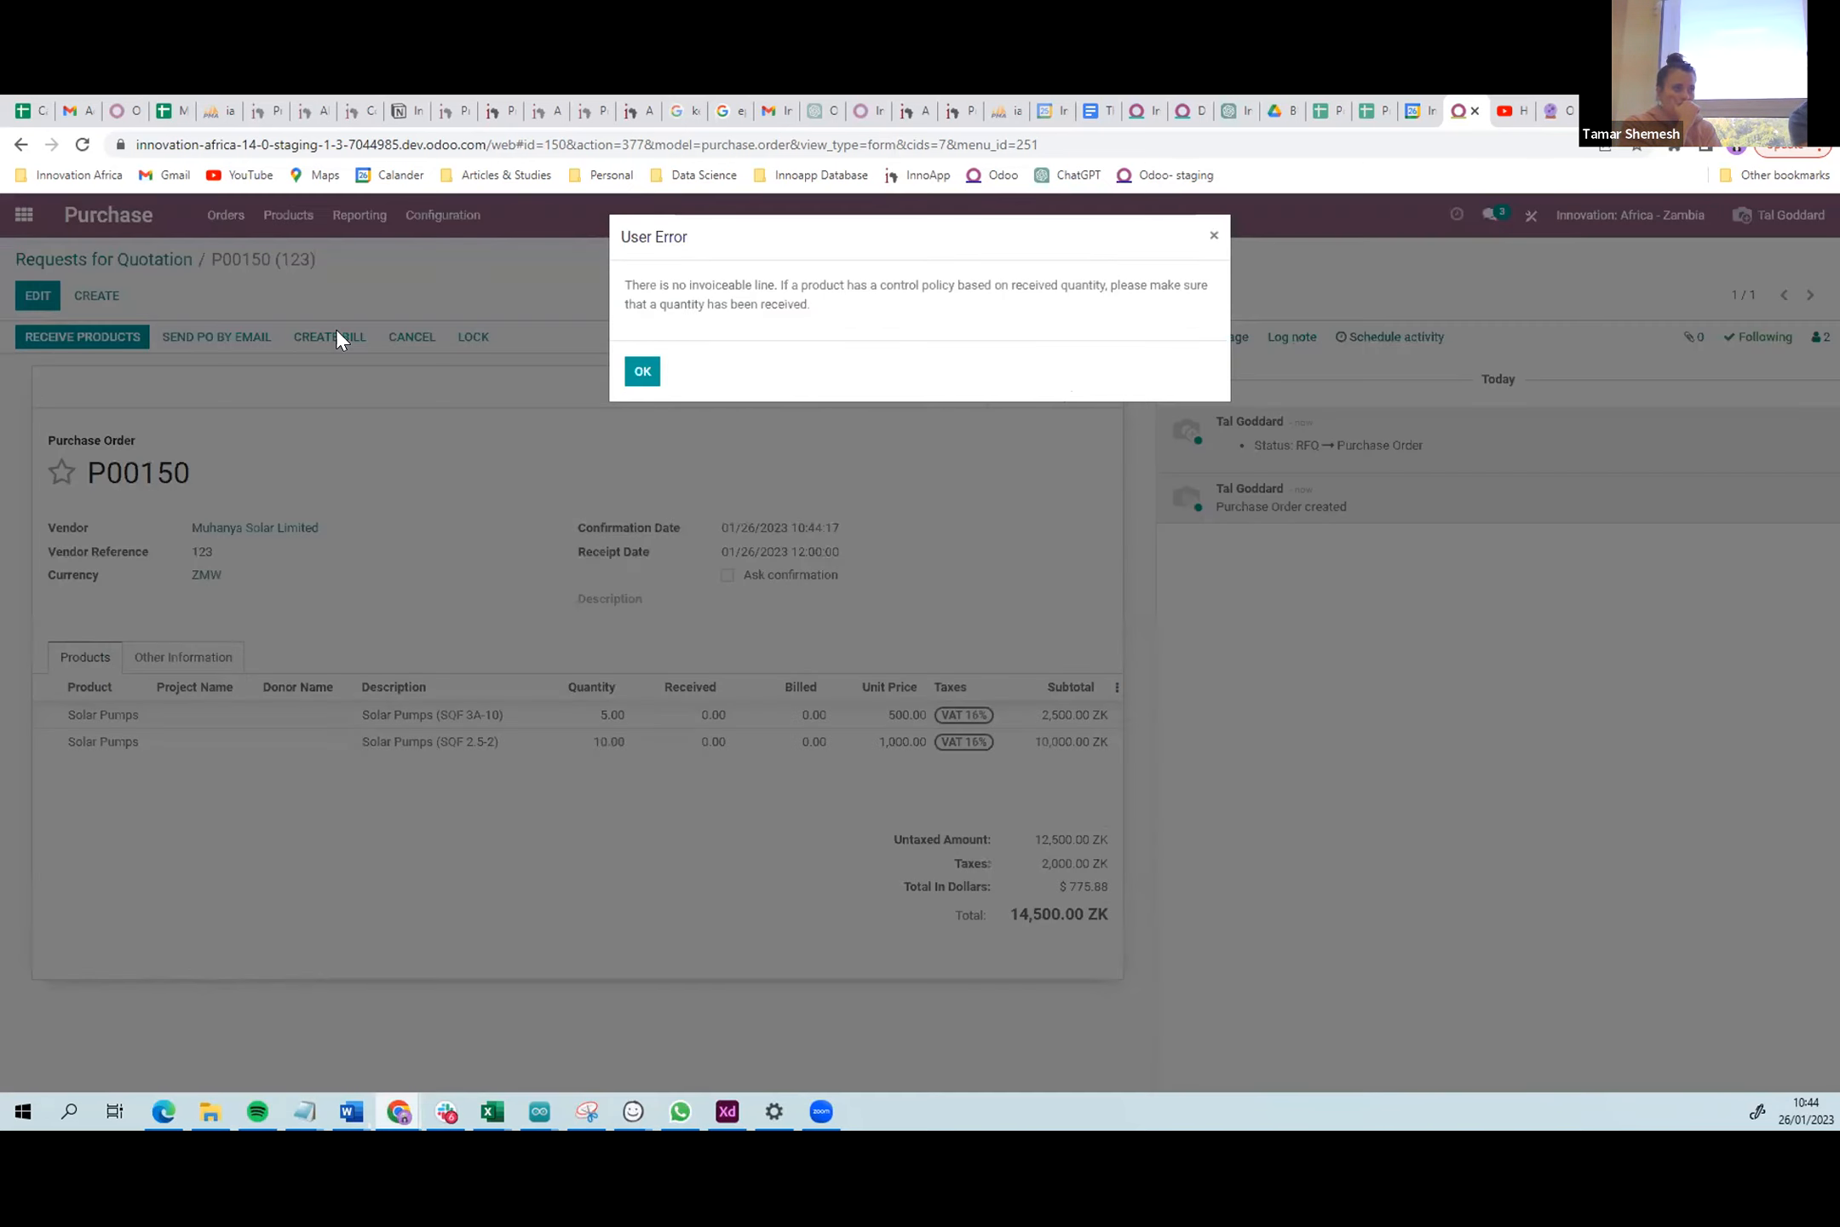
click(631, 375)
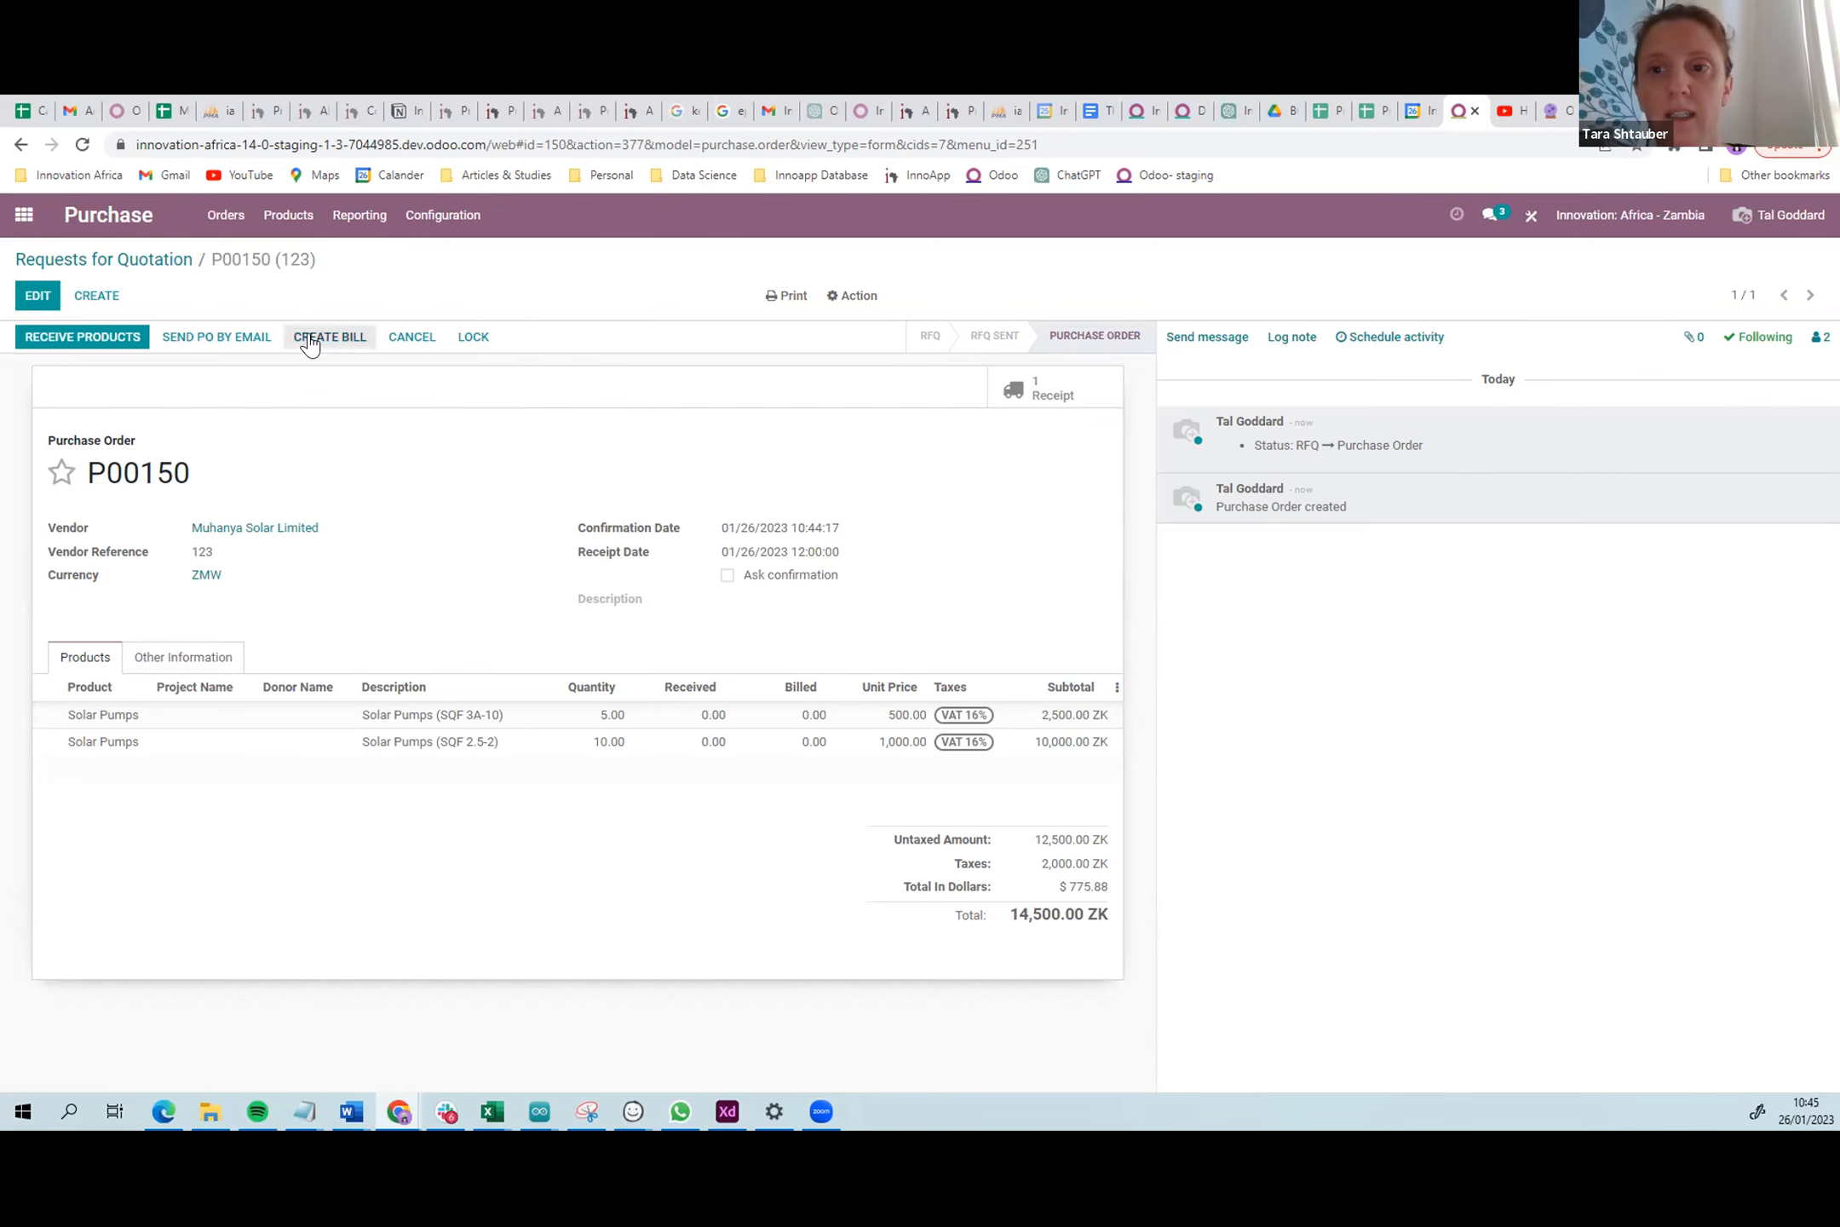
click(310, 335)
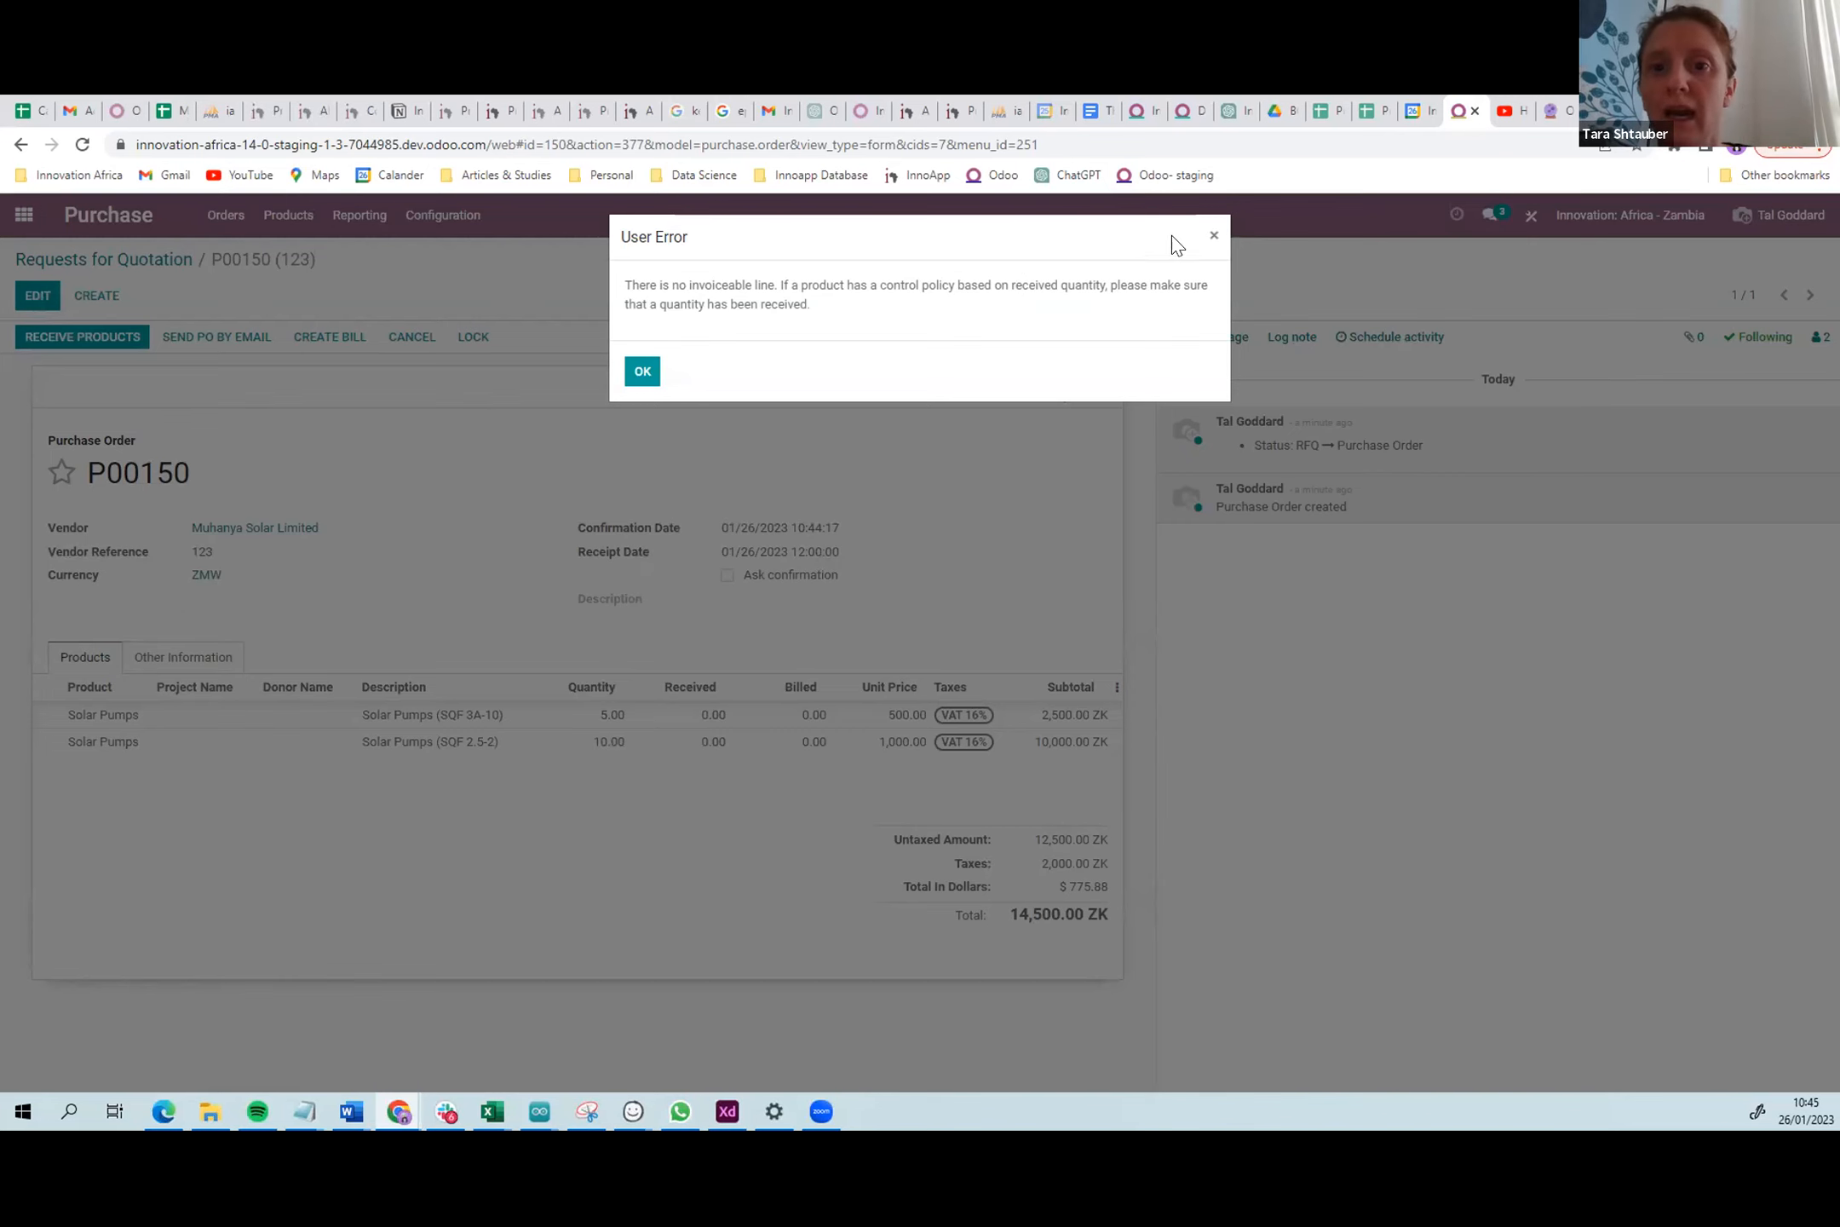
click(1211, 235)
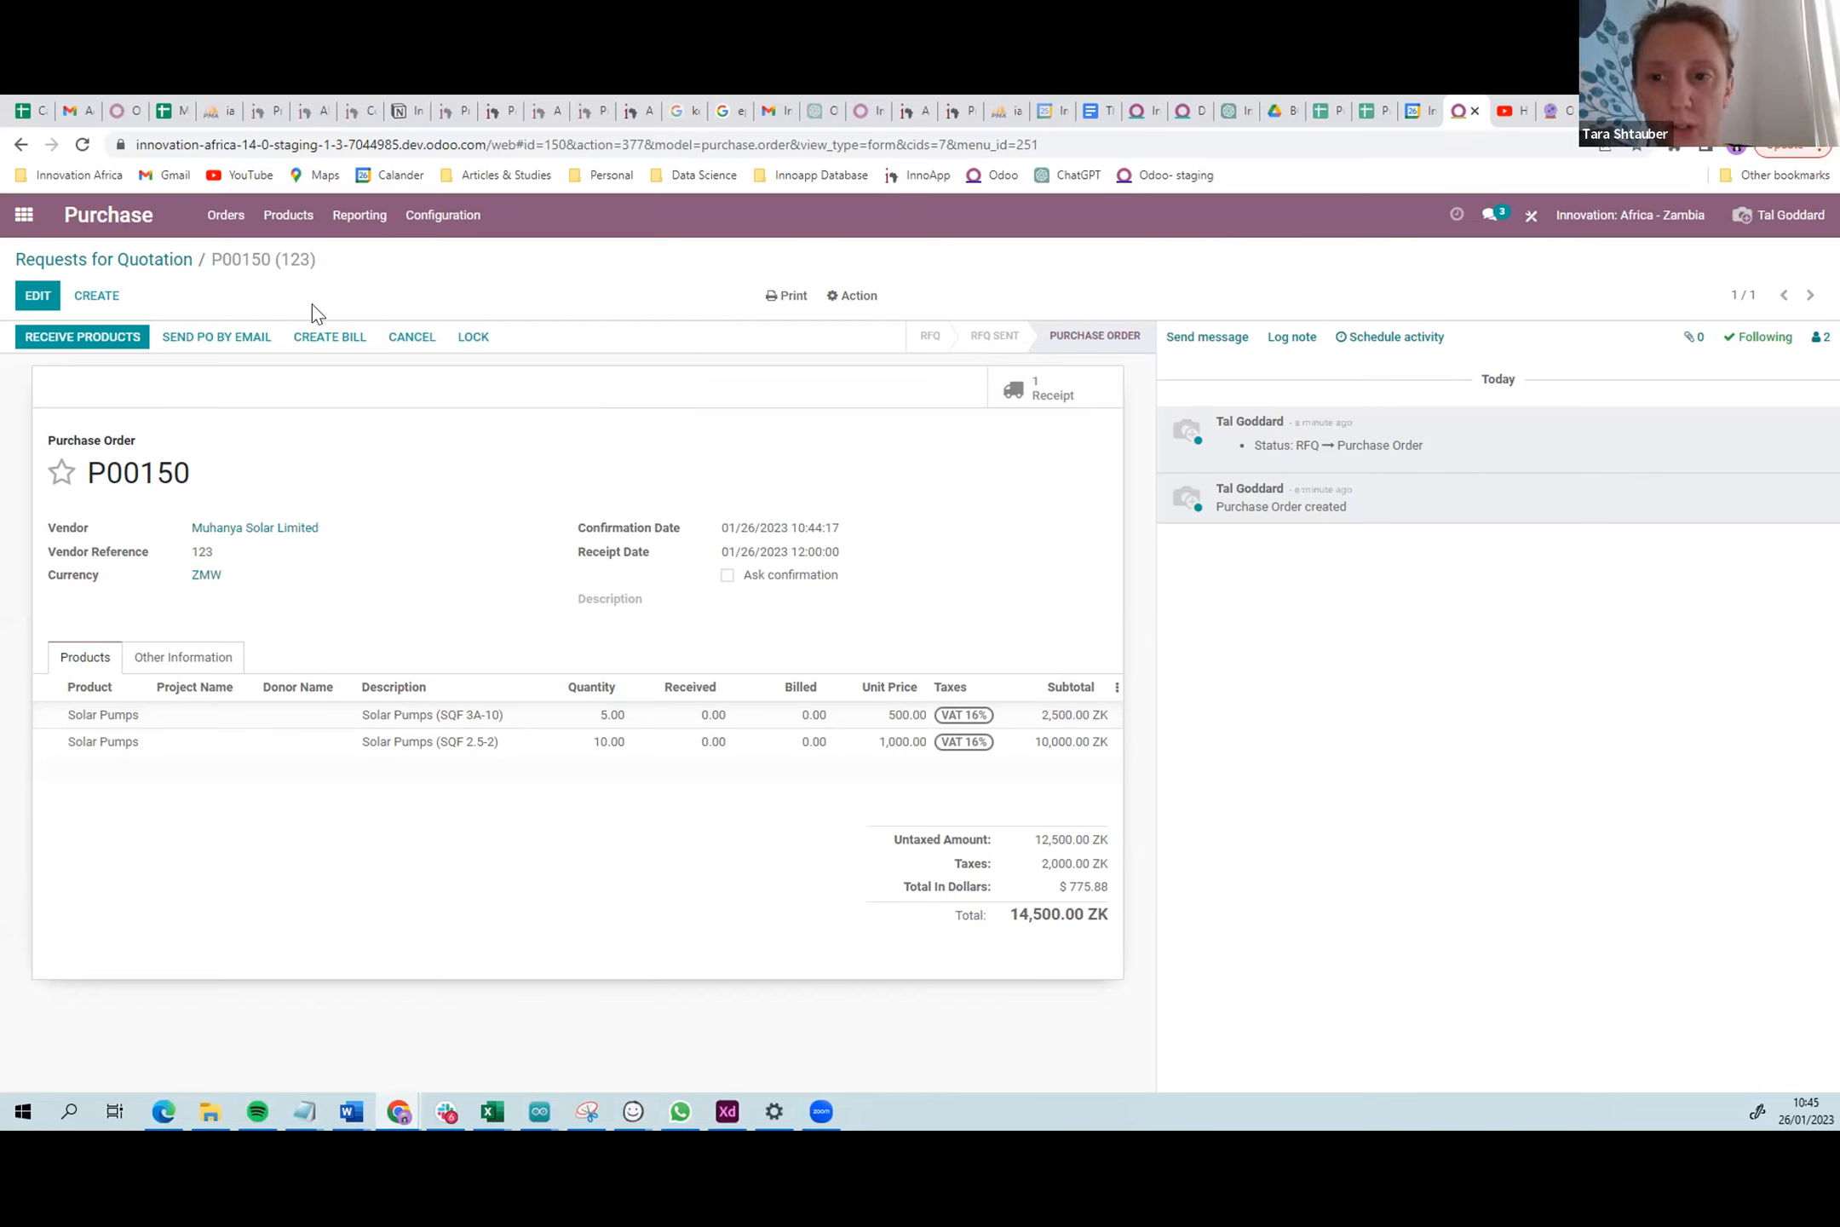
- Open the Inventory app's product list in a separate browser tab, keeping the purchase order open
right_click(287, 222)
click(334, 241)
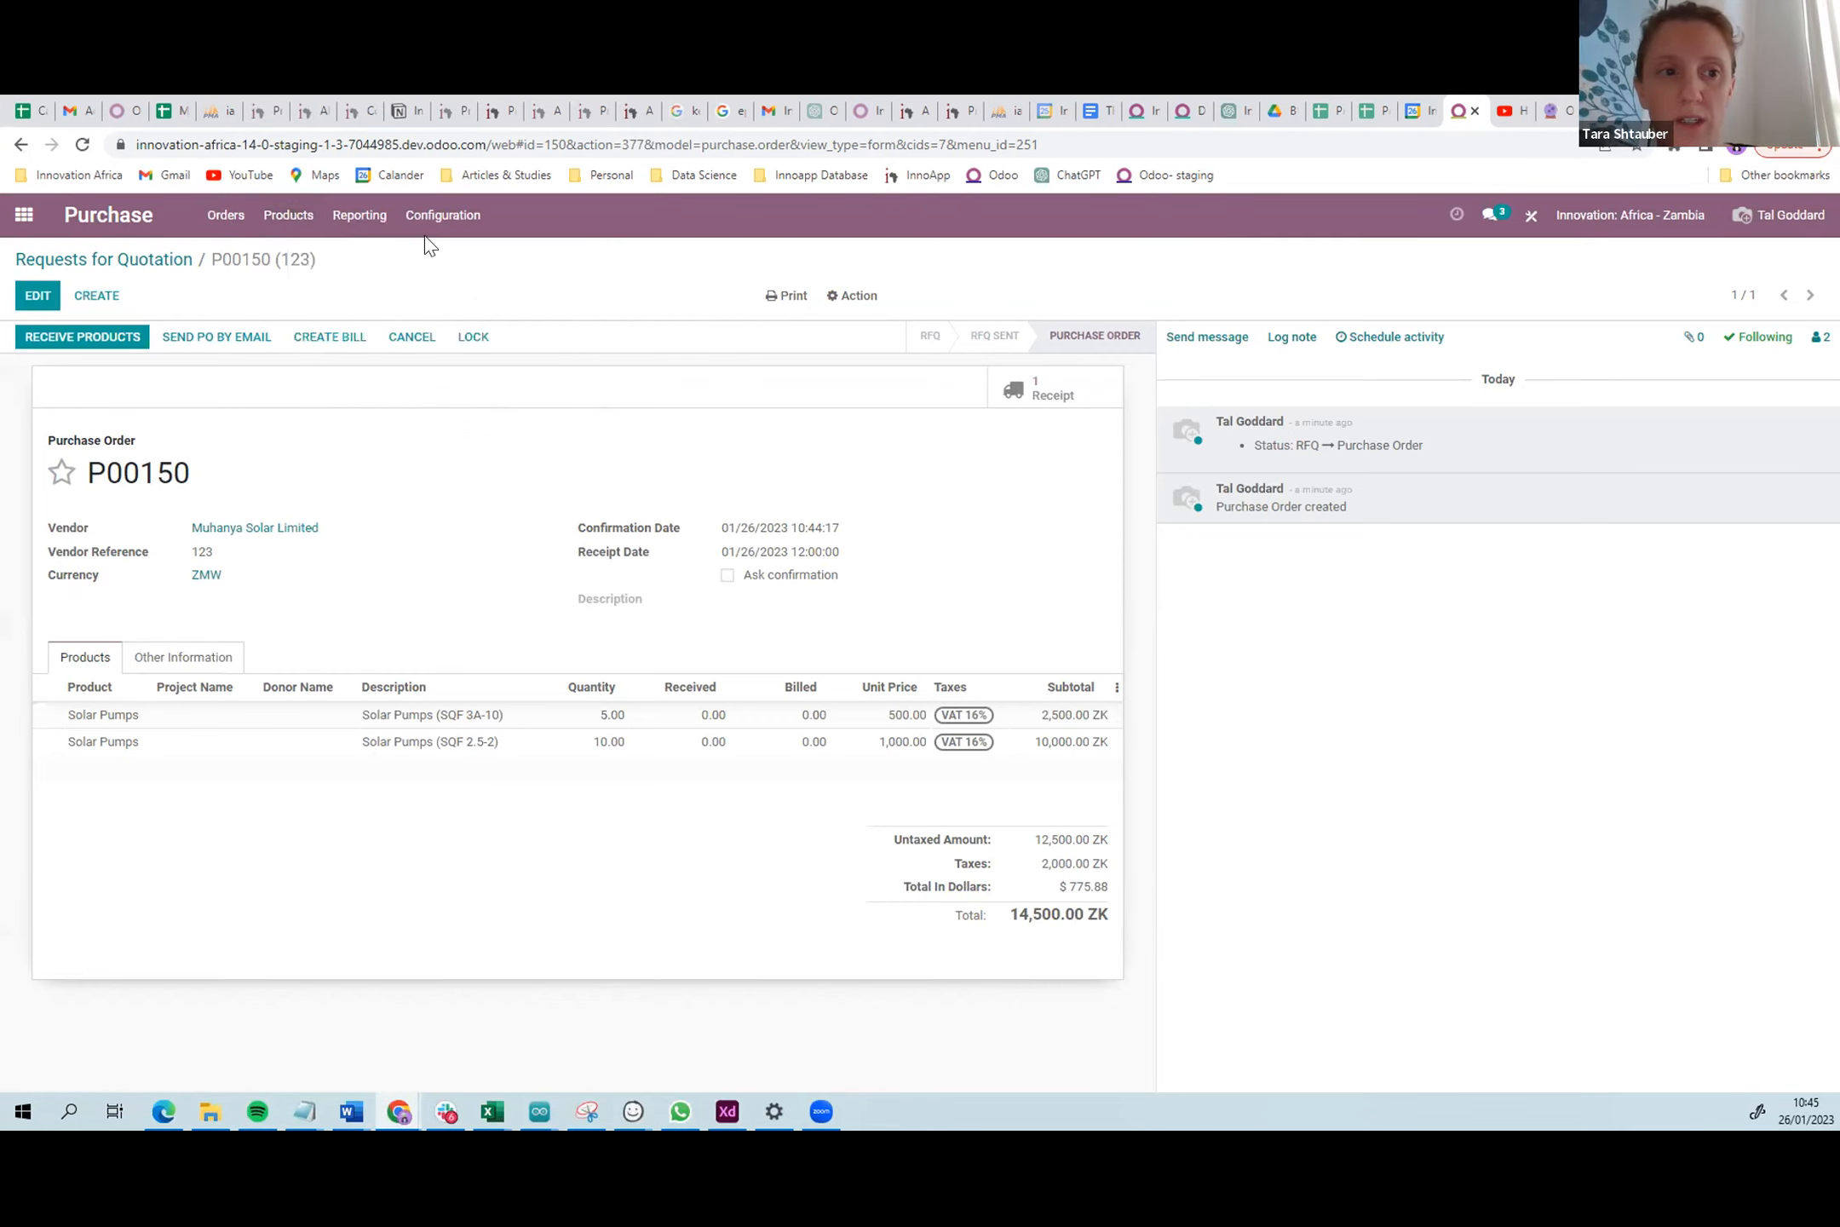
click(1460, 106)
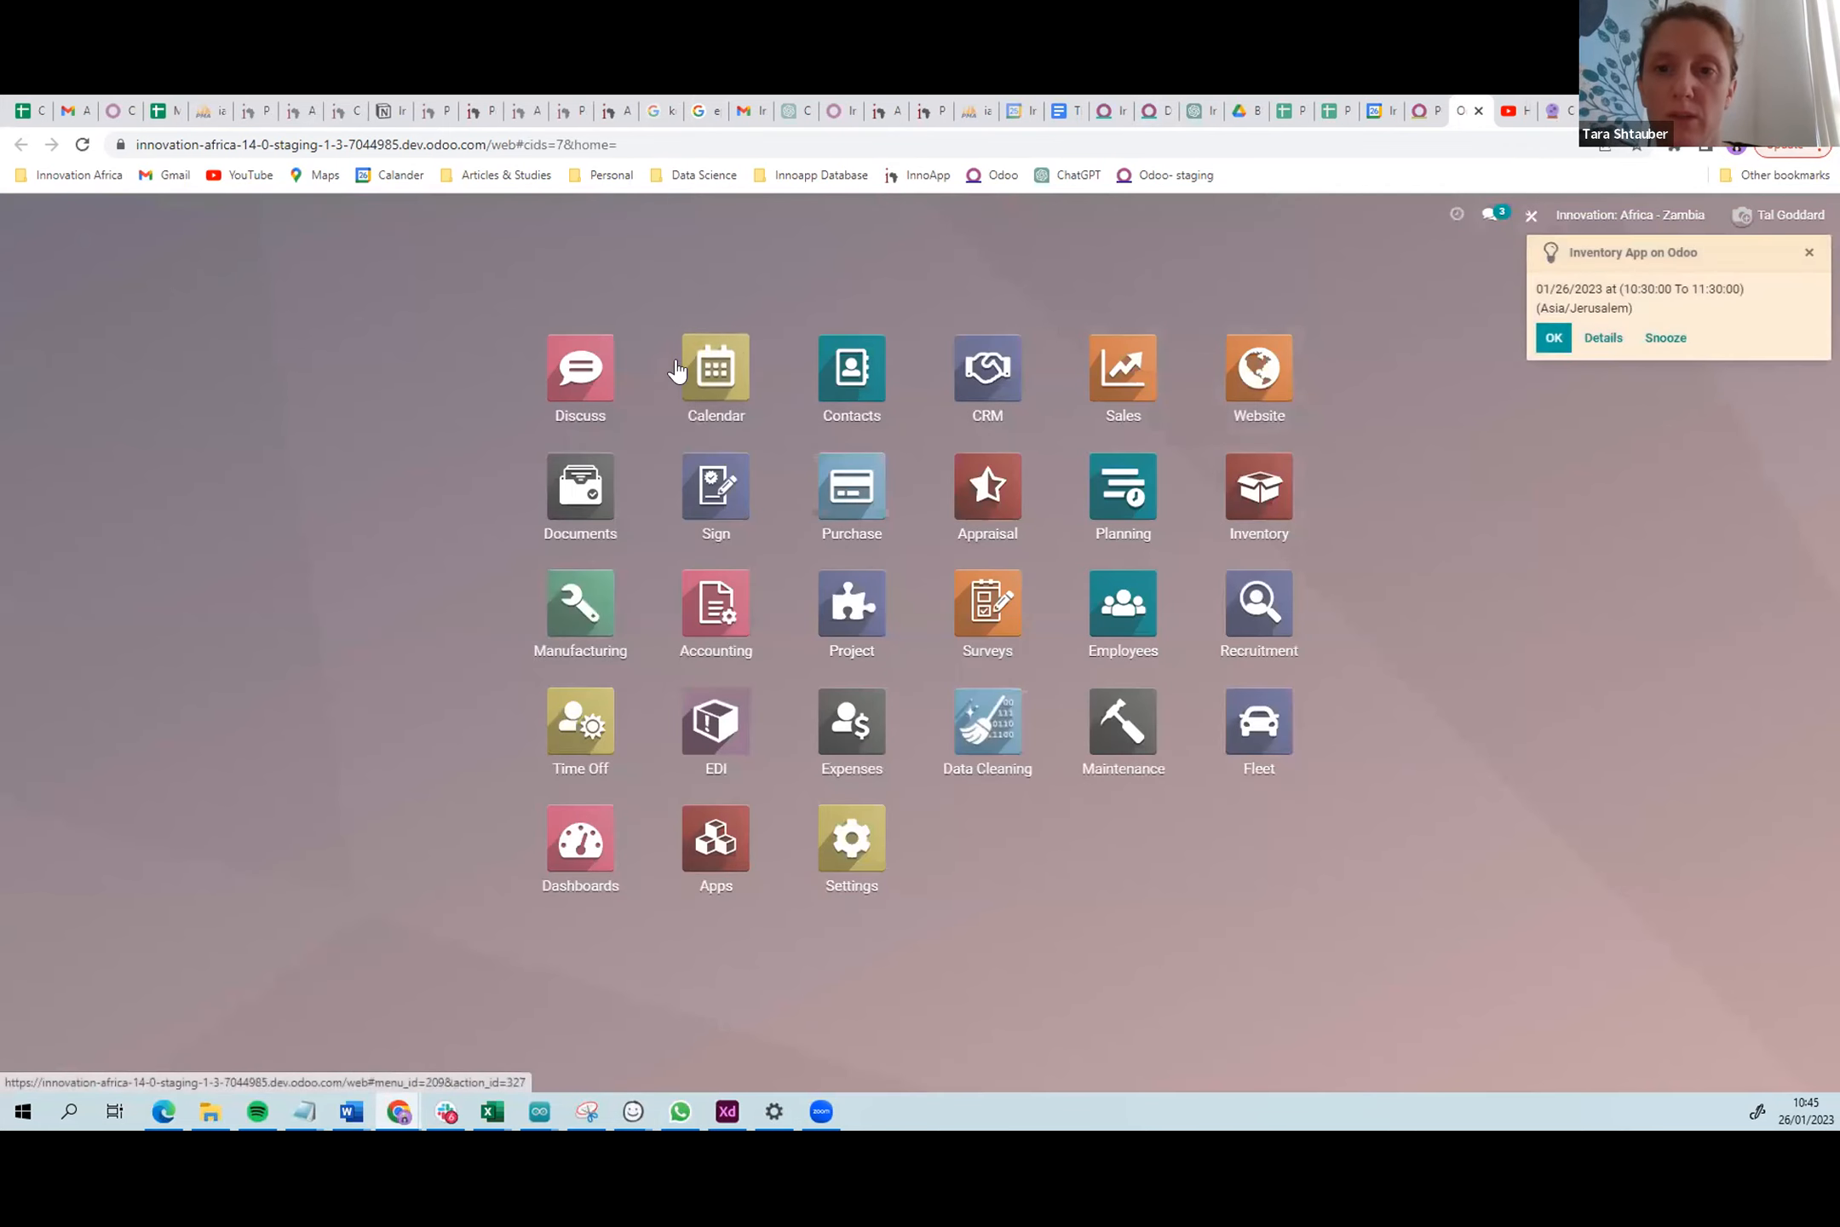
click(1286, 492)
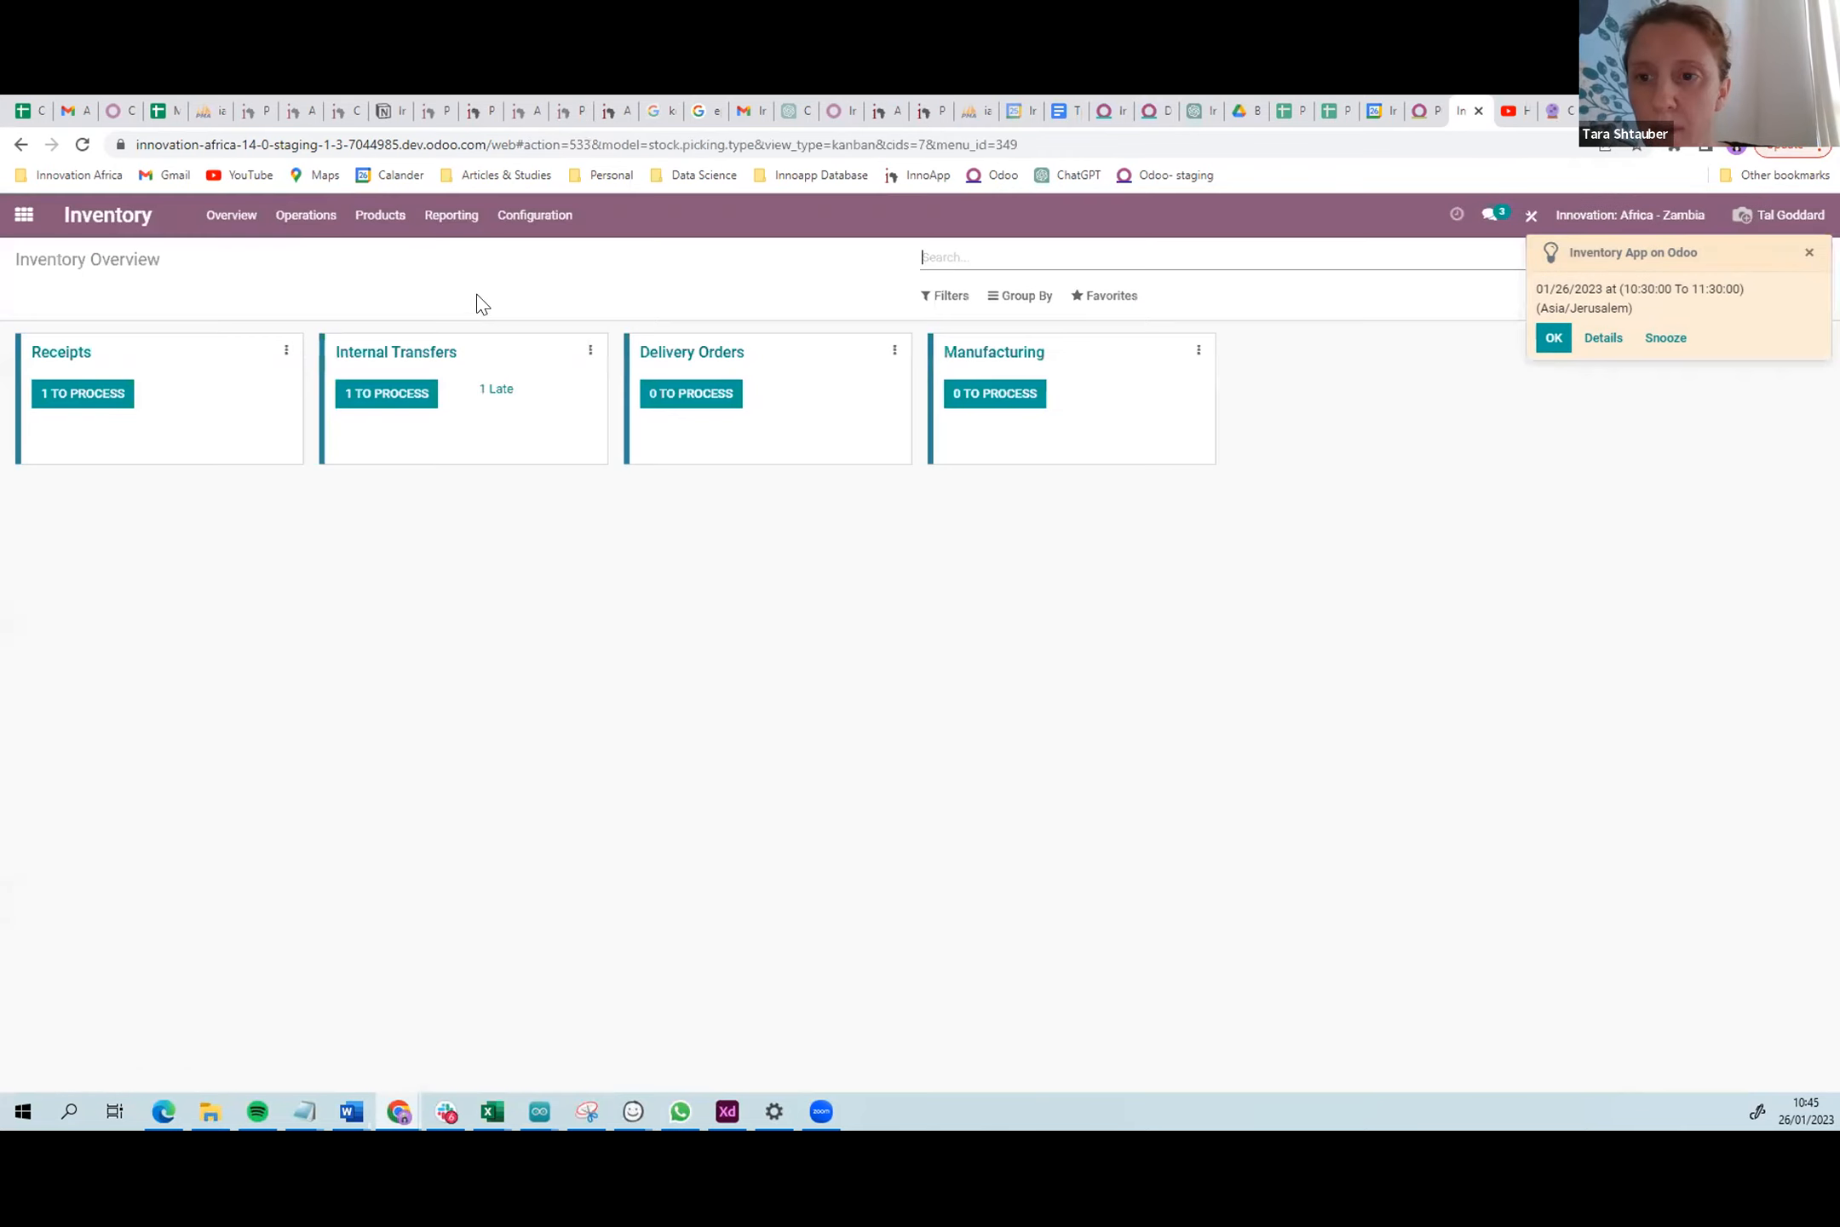
click(382, 223)
click(381, 254)
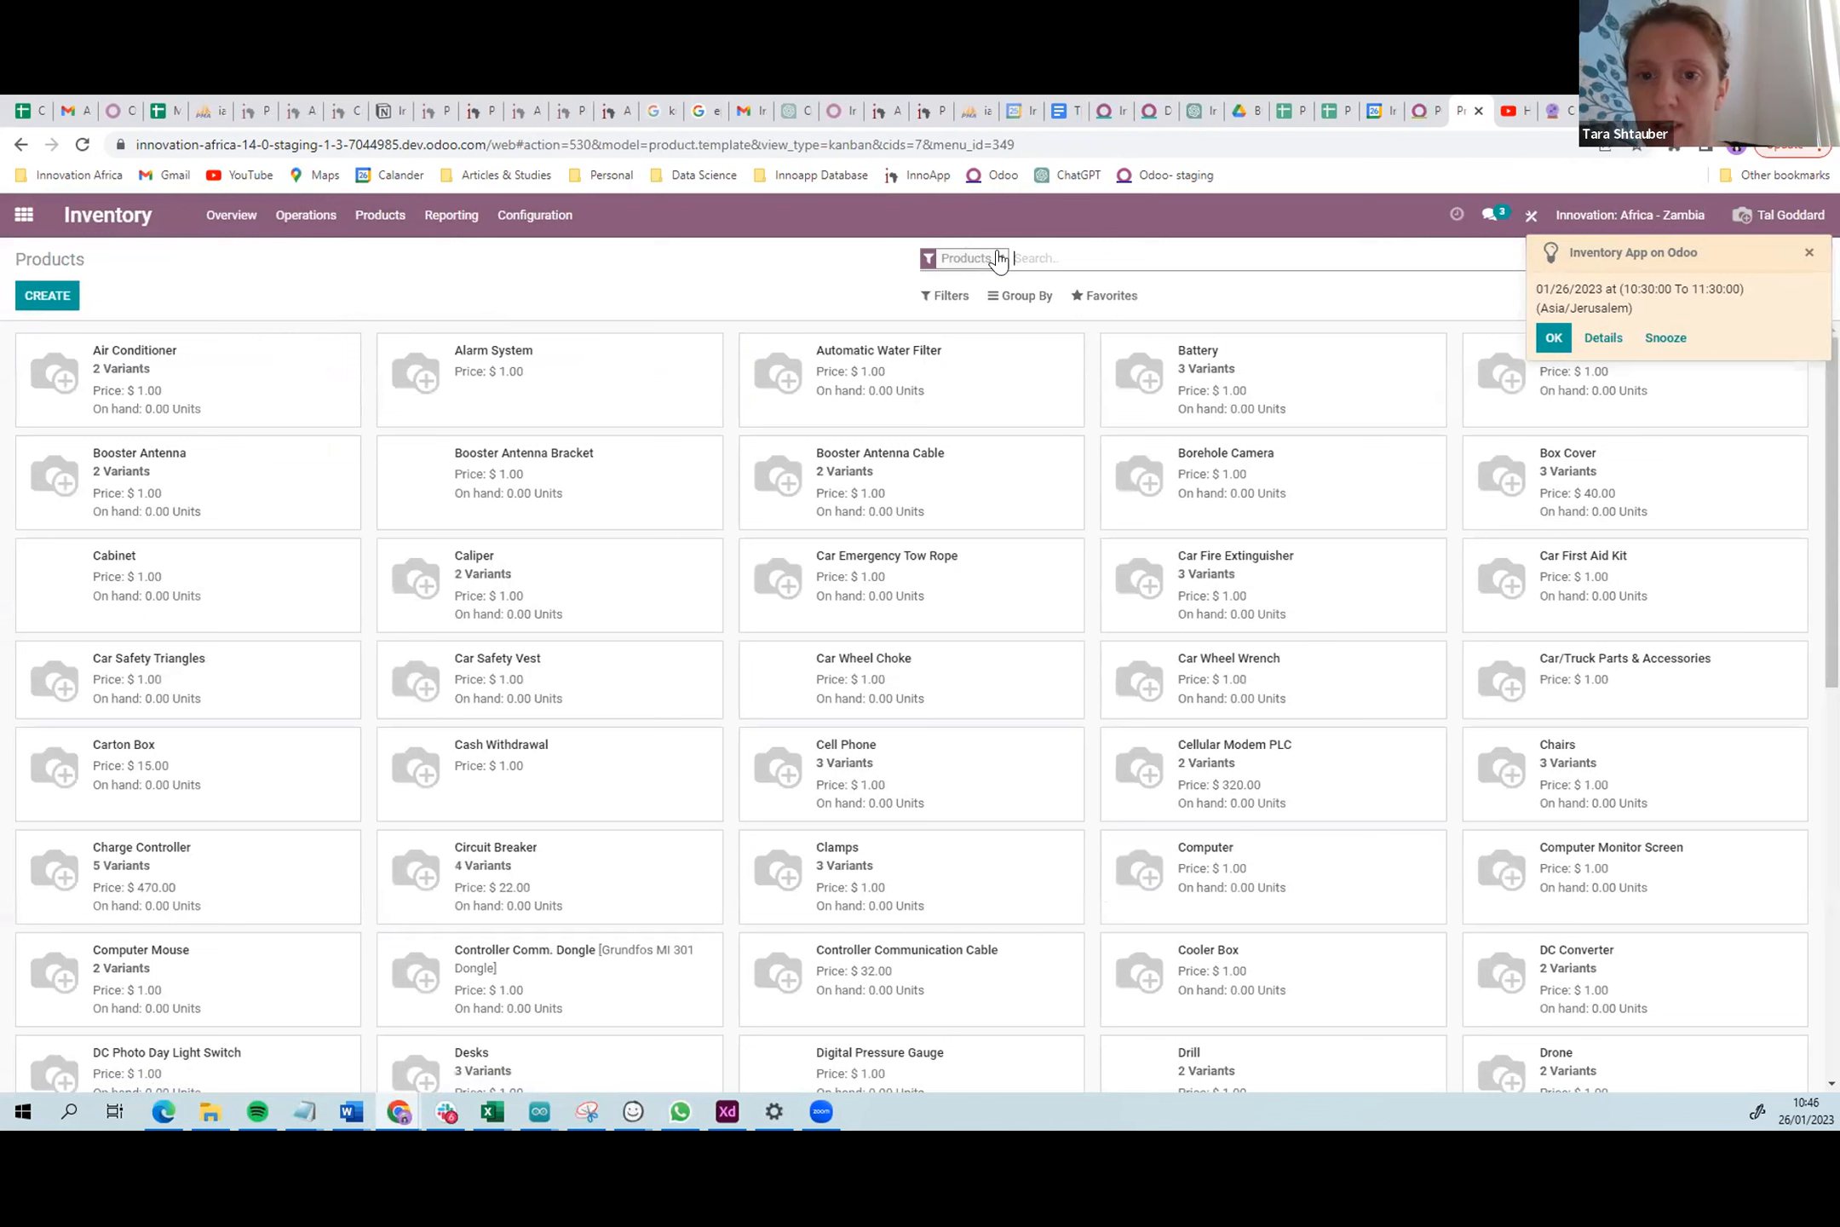
- Search the products for "pump" and open the Solar Pumps product record
text(so)
key(BackSpace)
key(BackSpace)
text(p)
key(BackSpace)
text(pump)
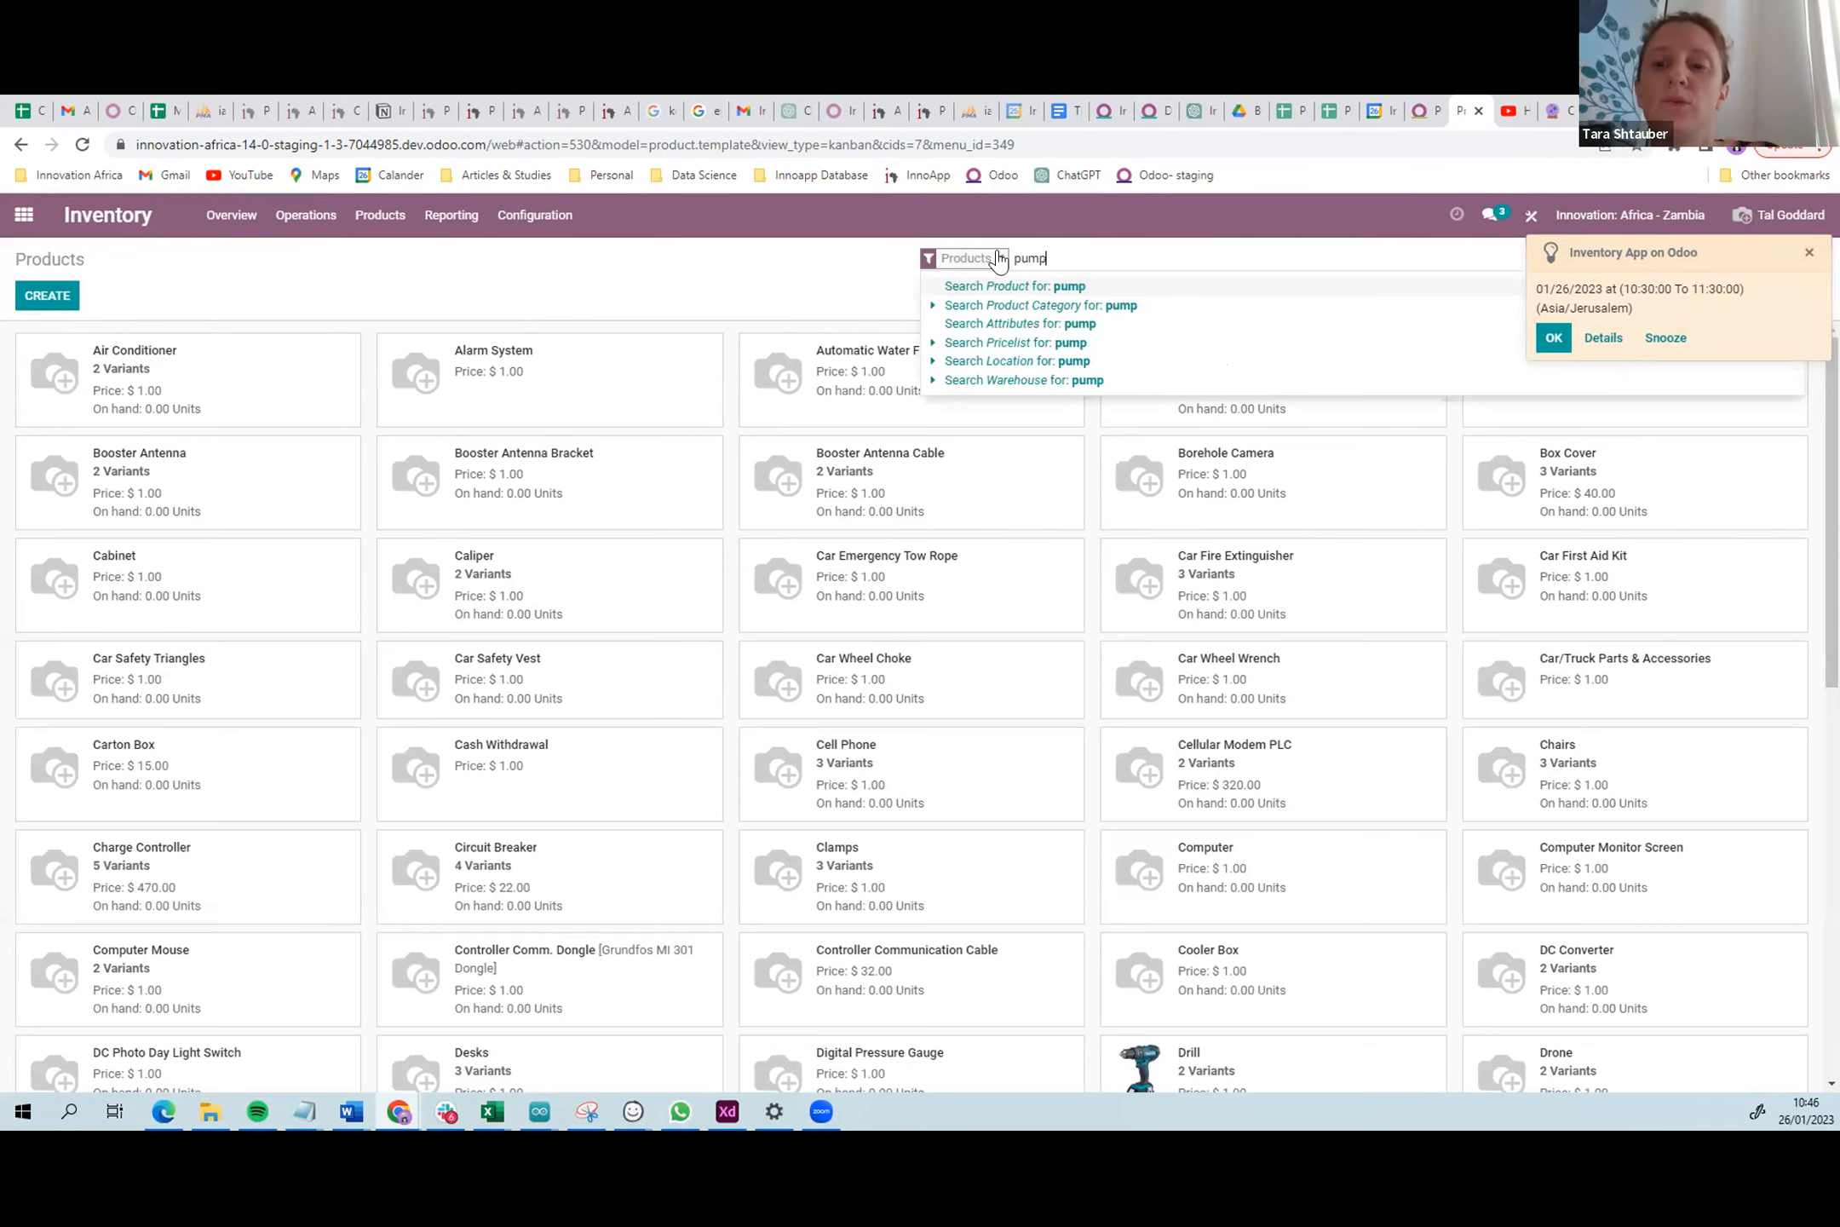
key(Return)
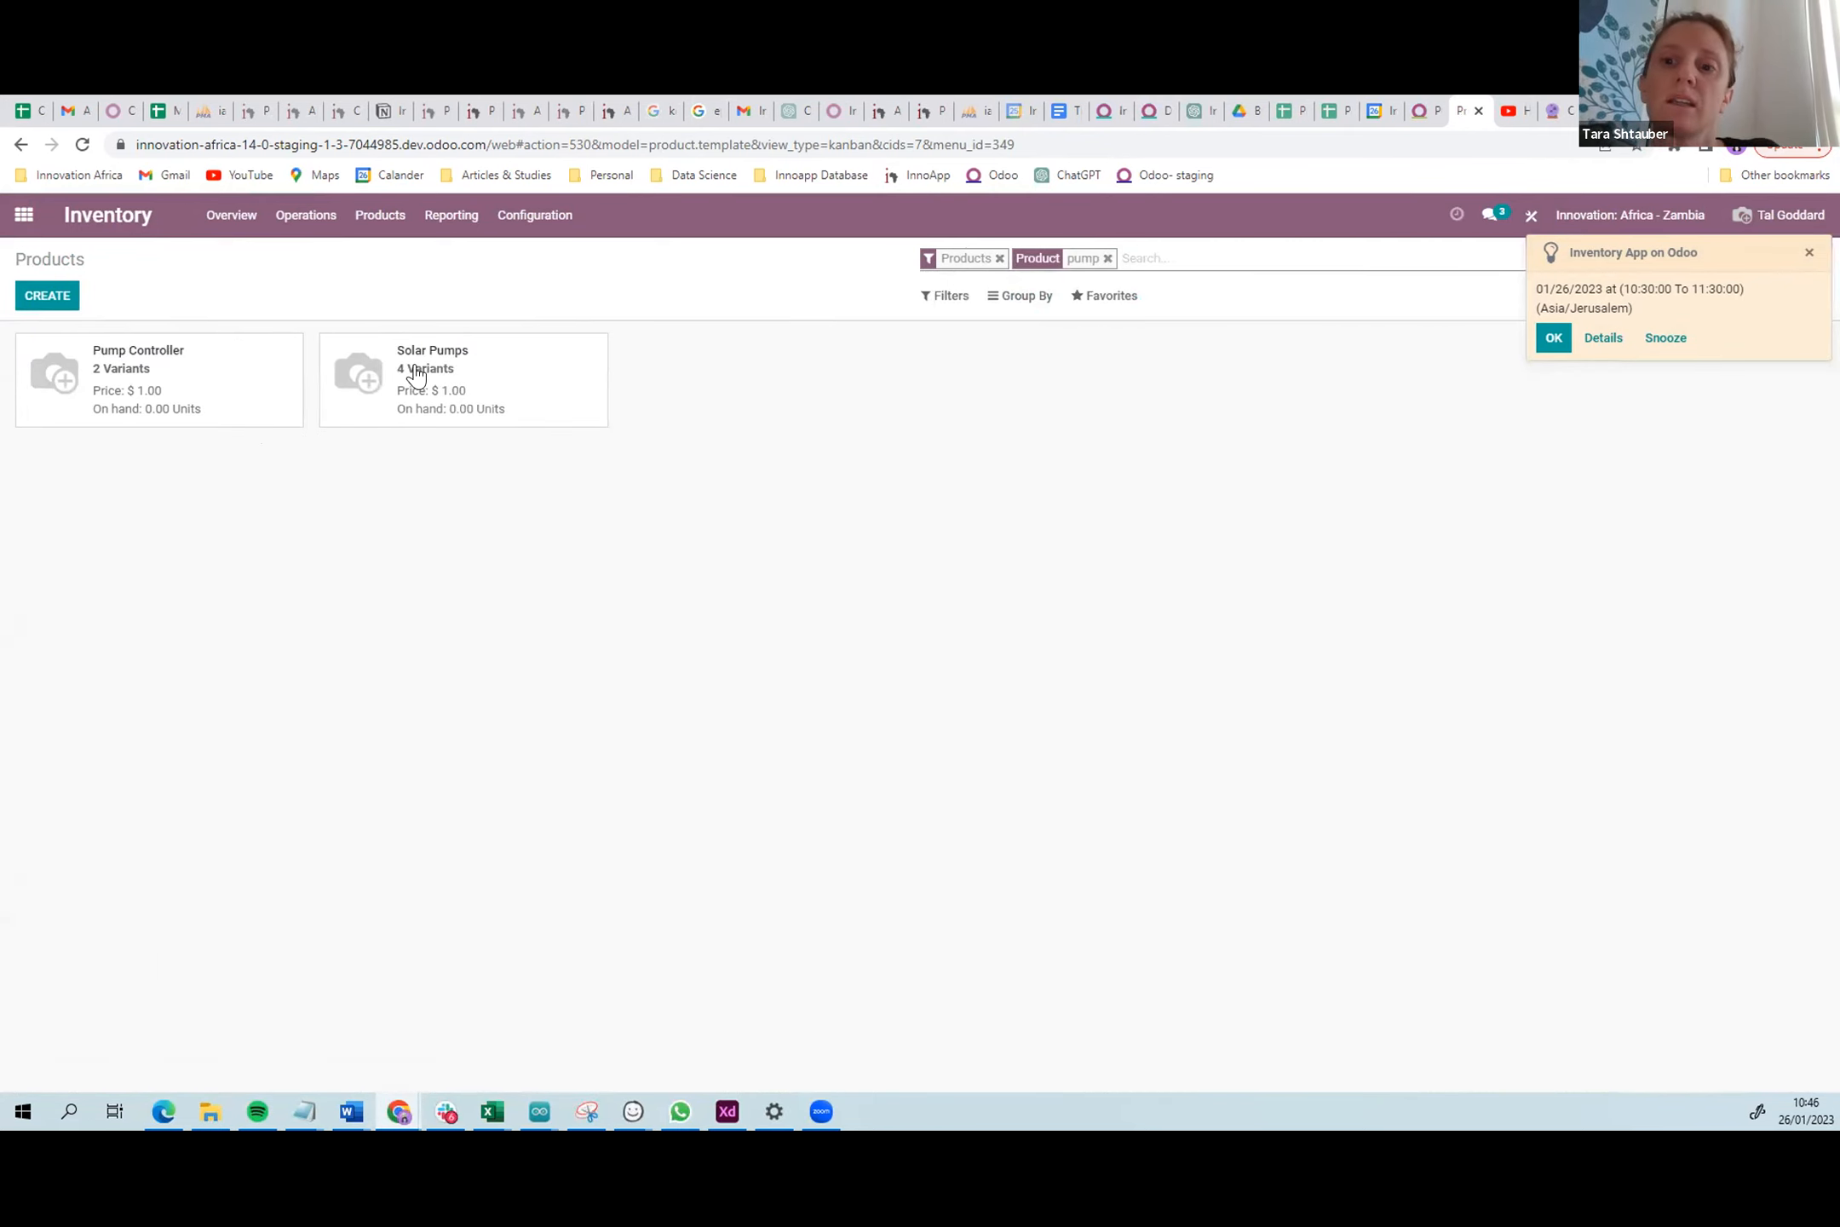
click(415, 375)
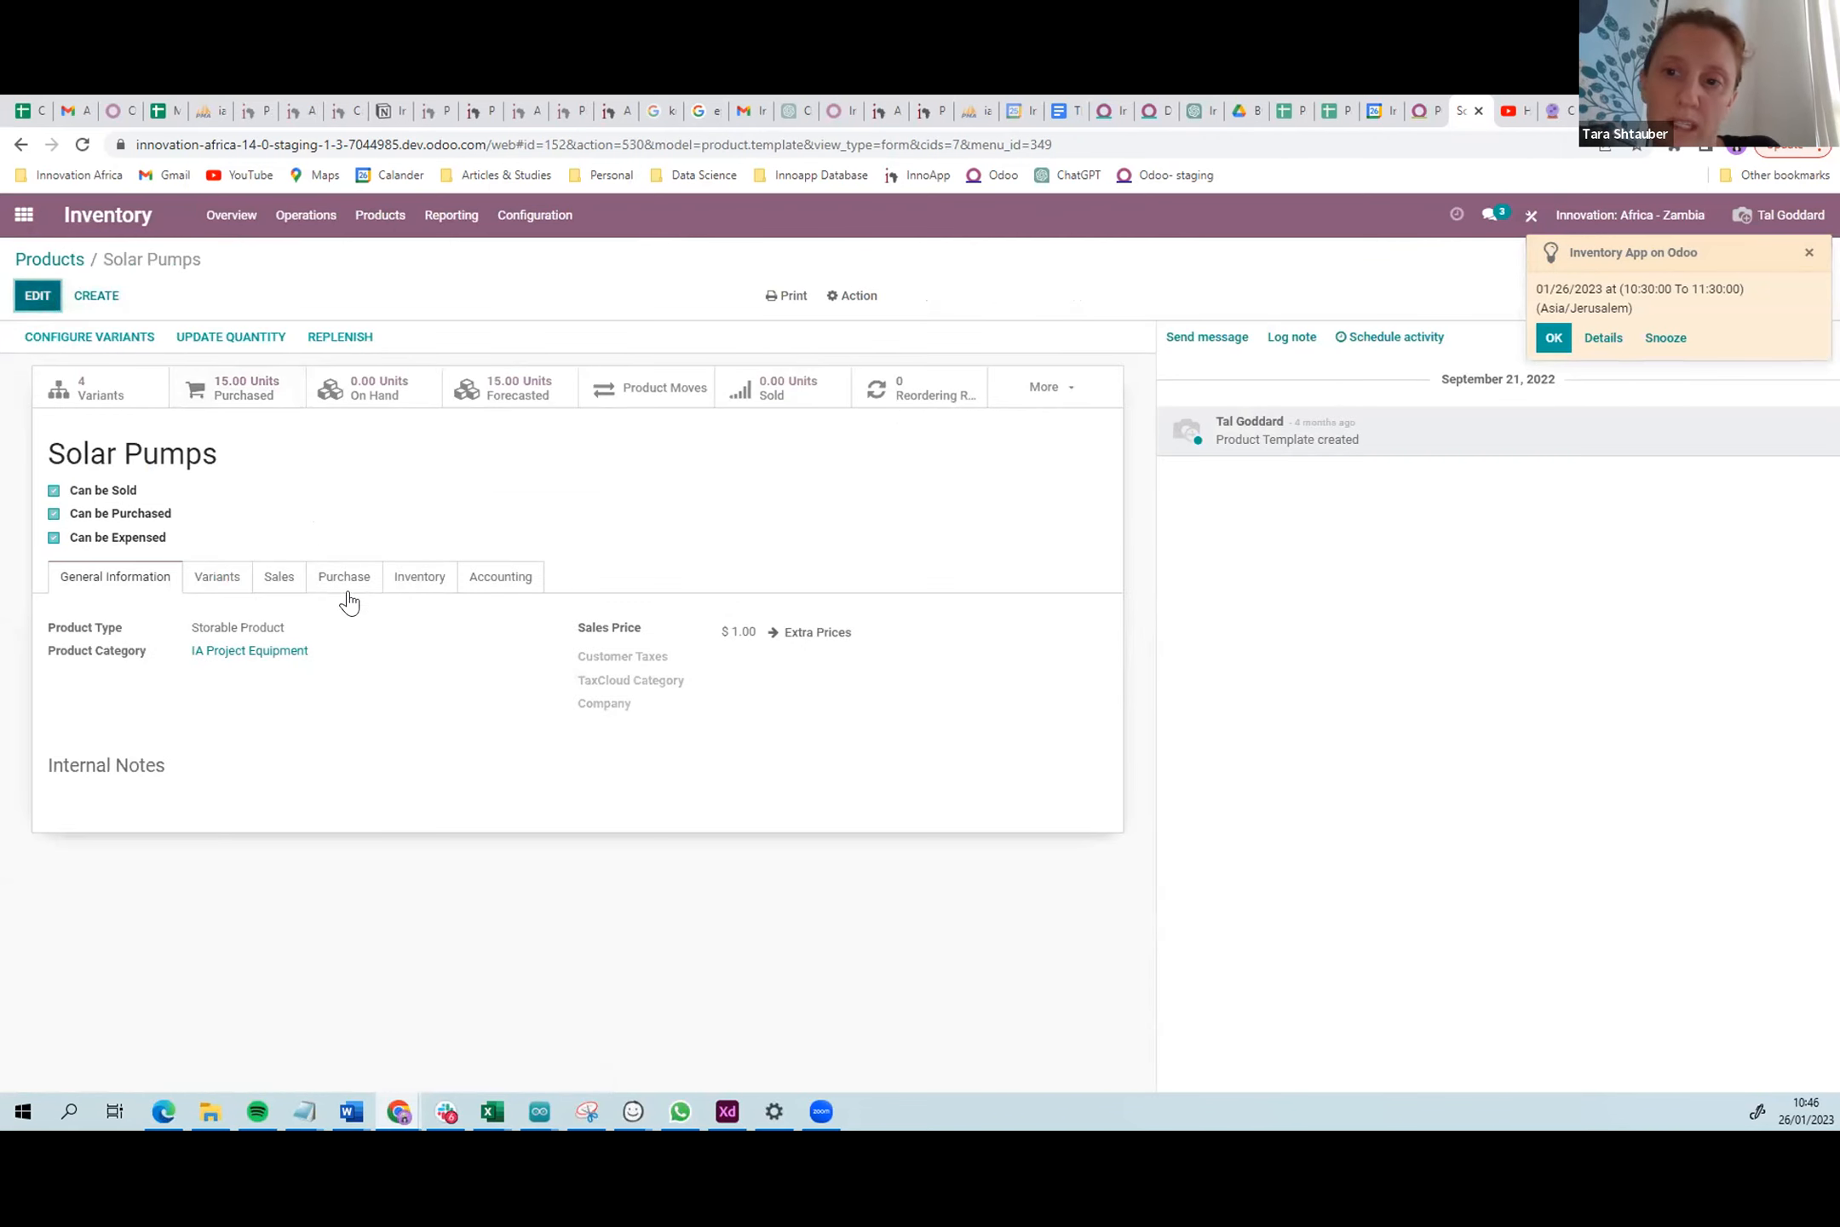
- Set the Solar Pumps product's vendor bill control policy to On ordered quantities and save the product
key(alt+a)
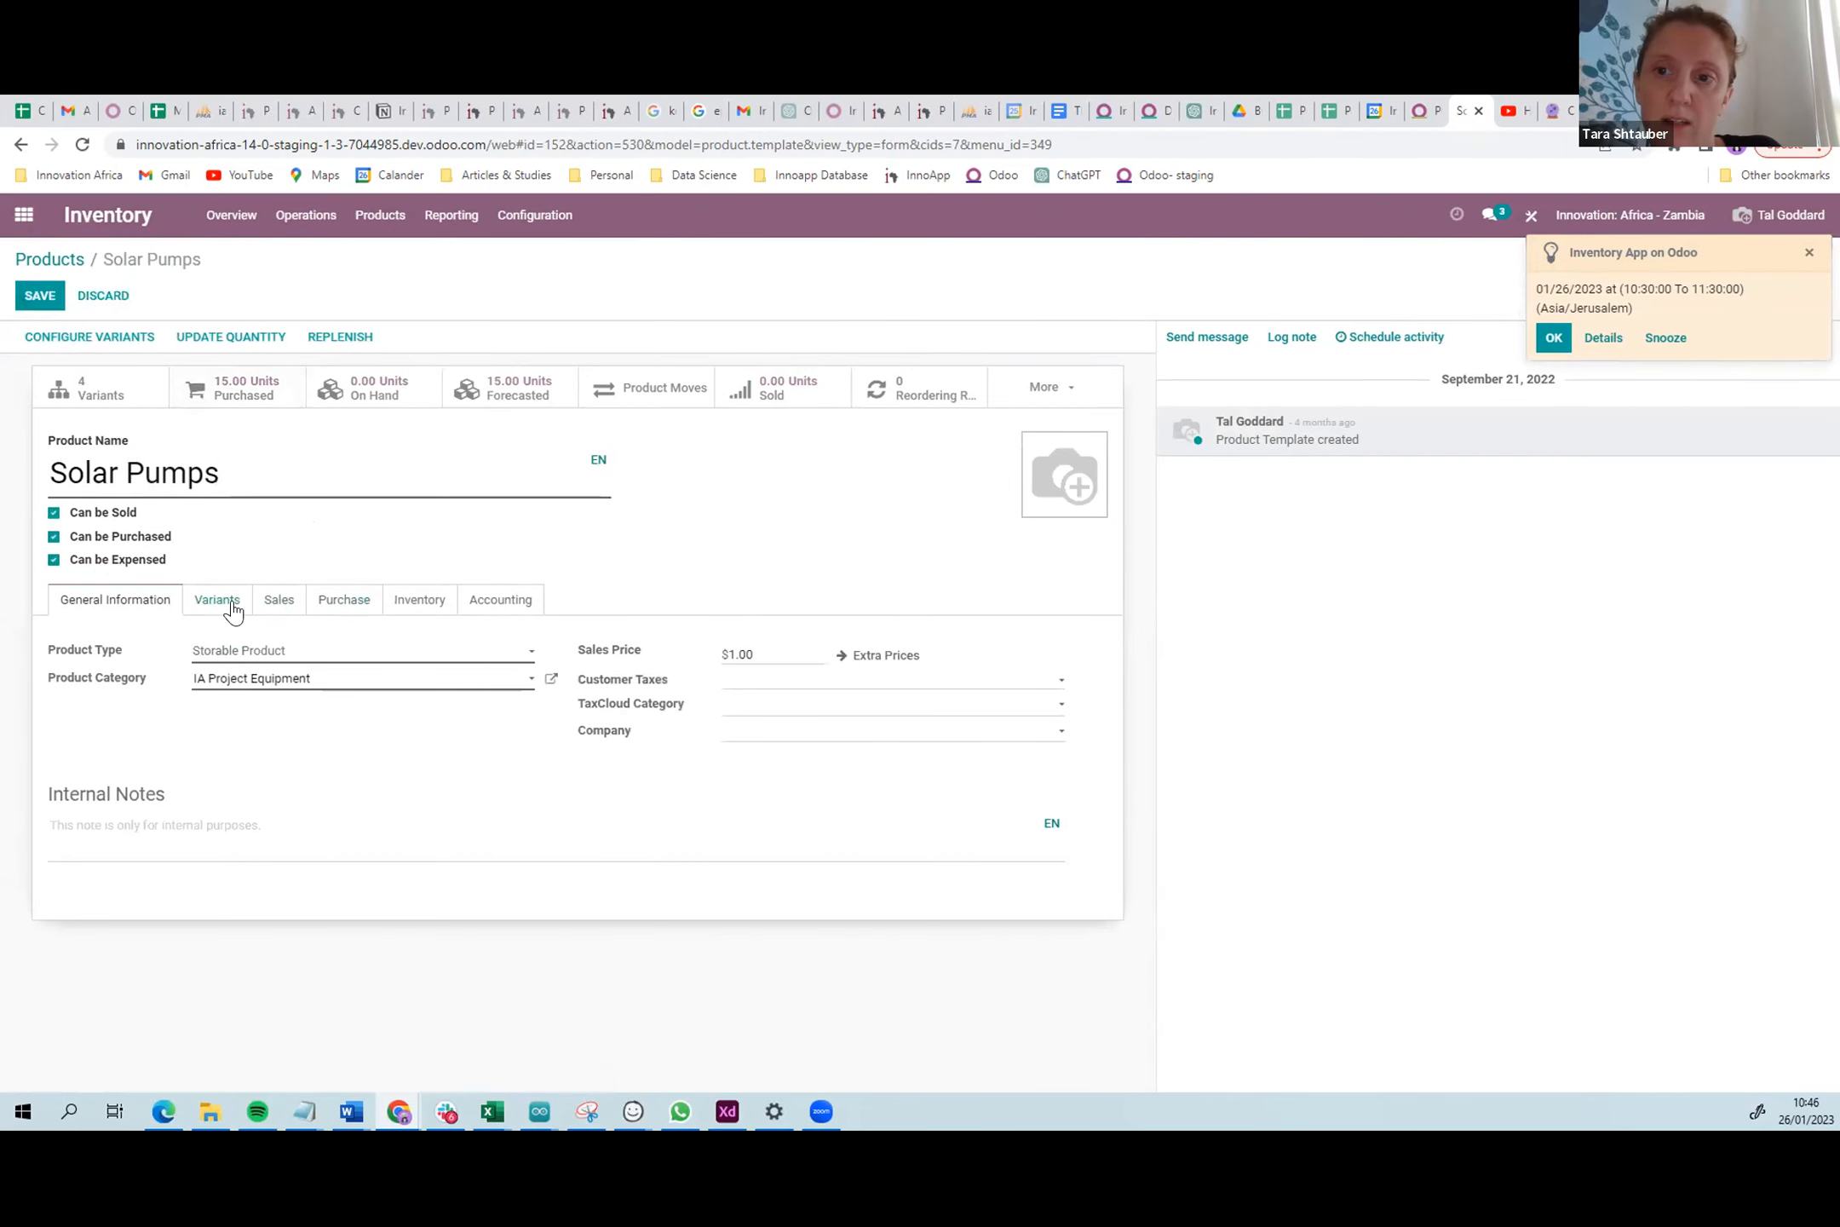
click(323, 617)
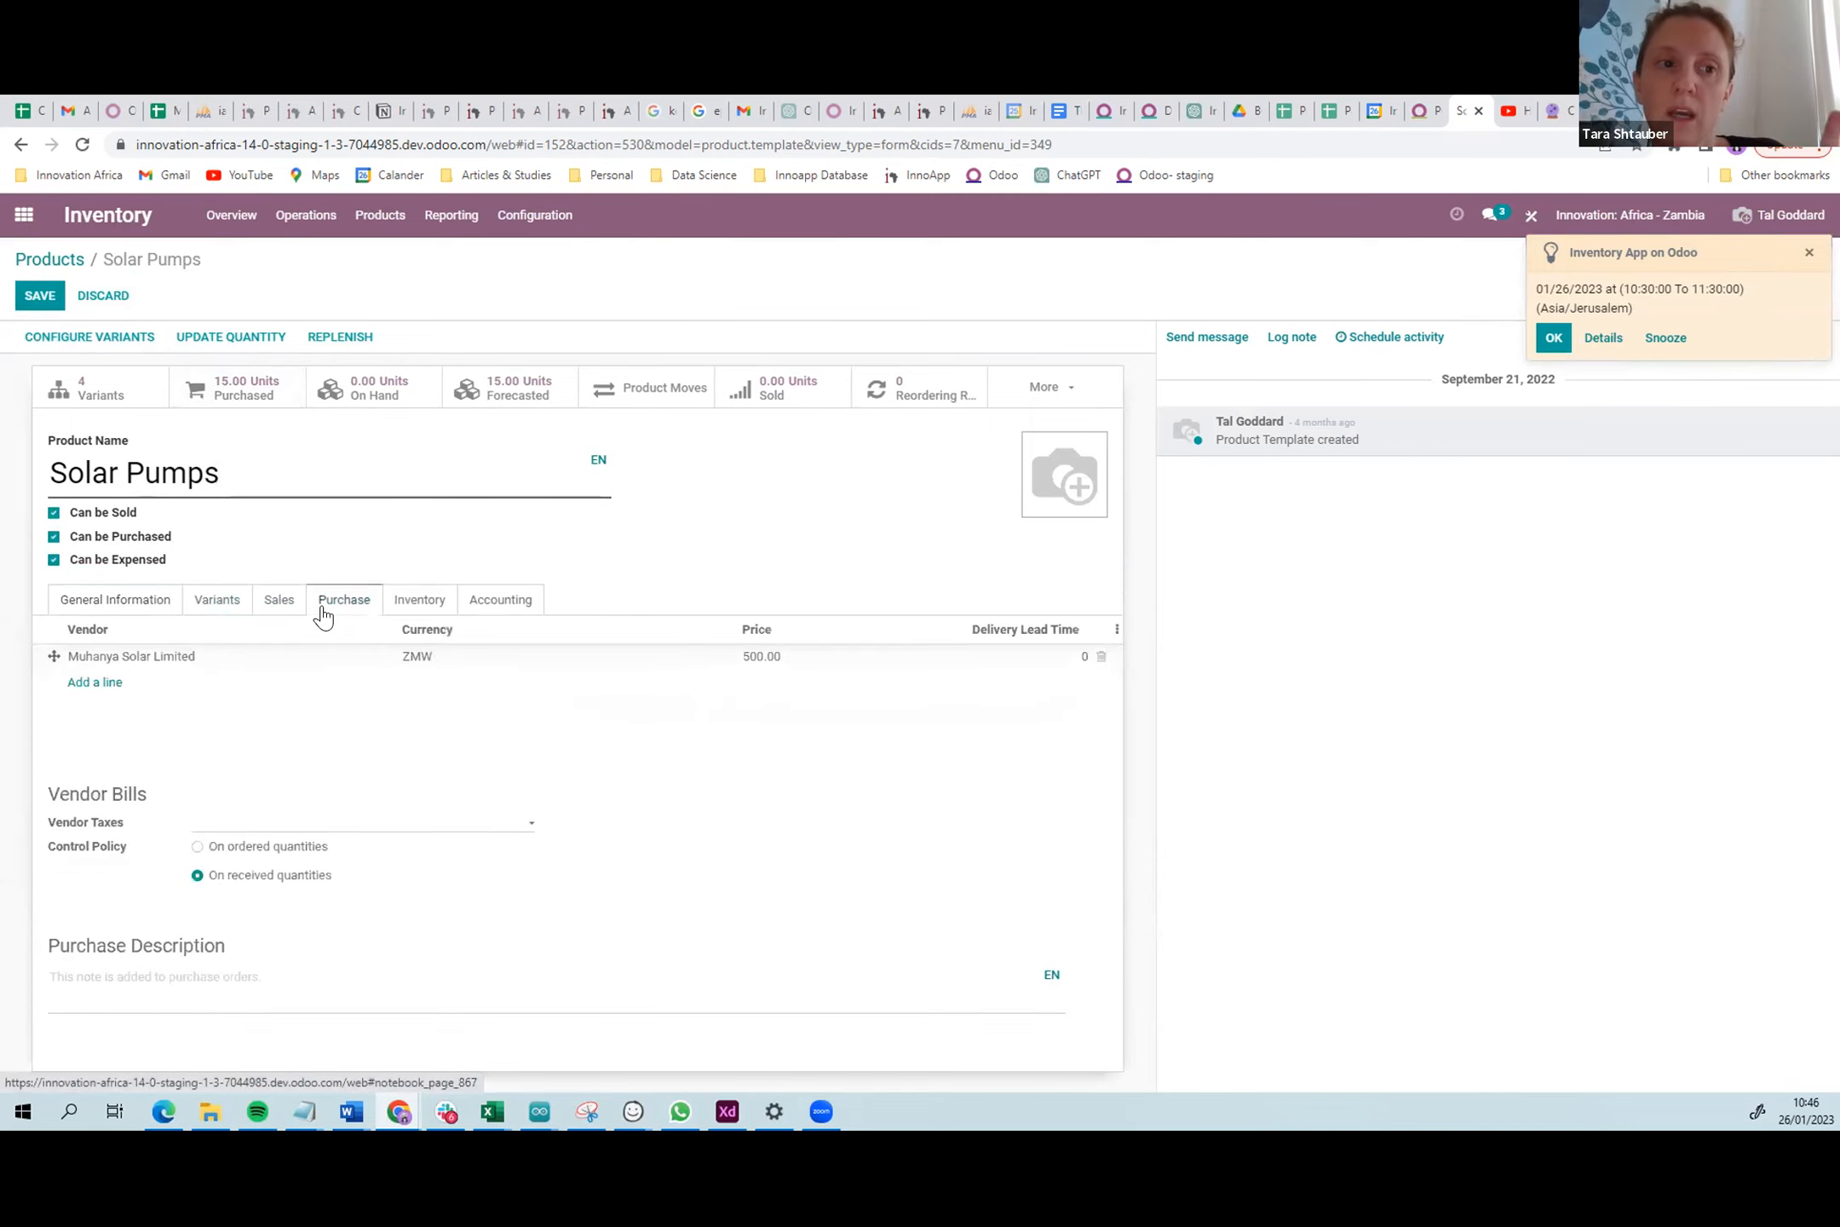
click(38, 295)
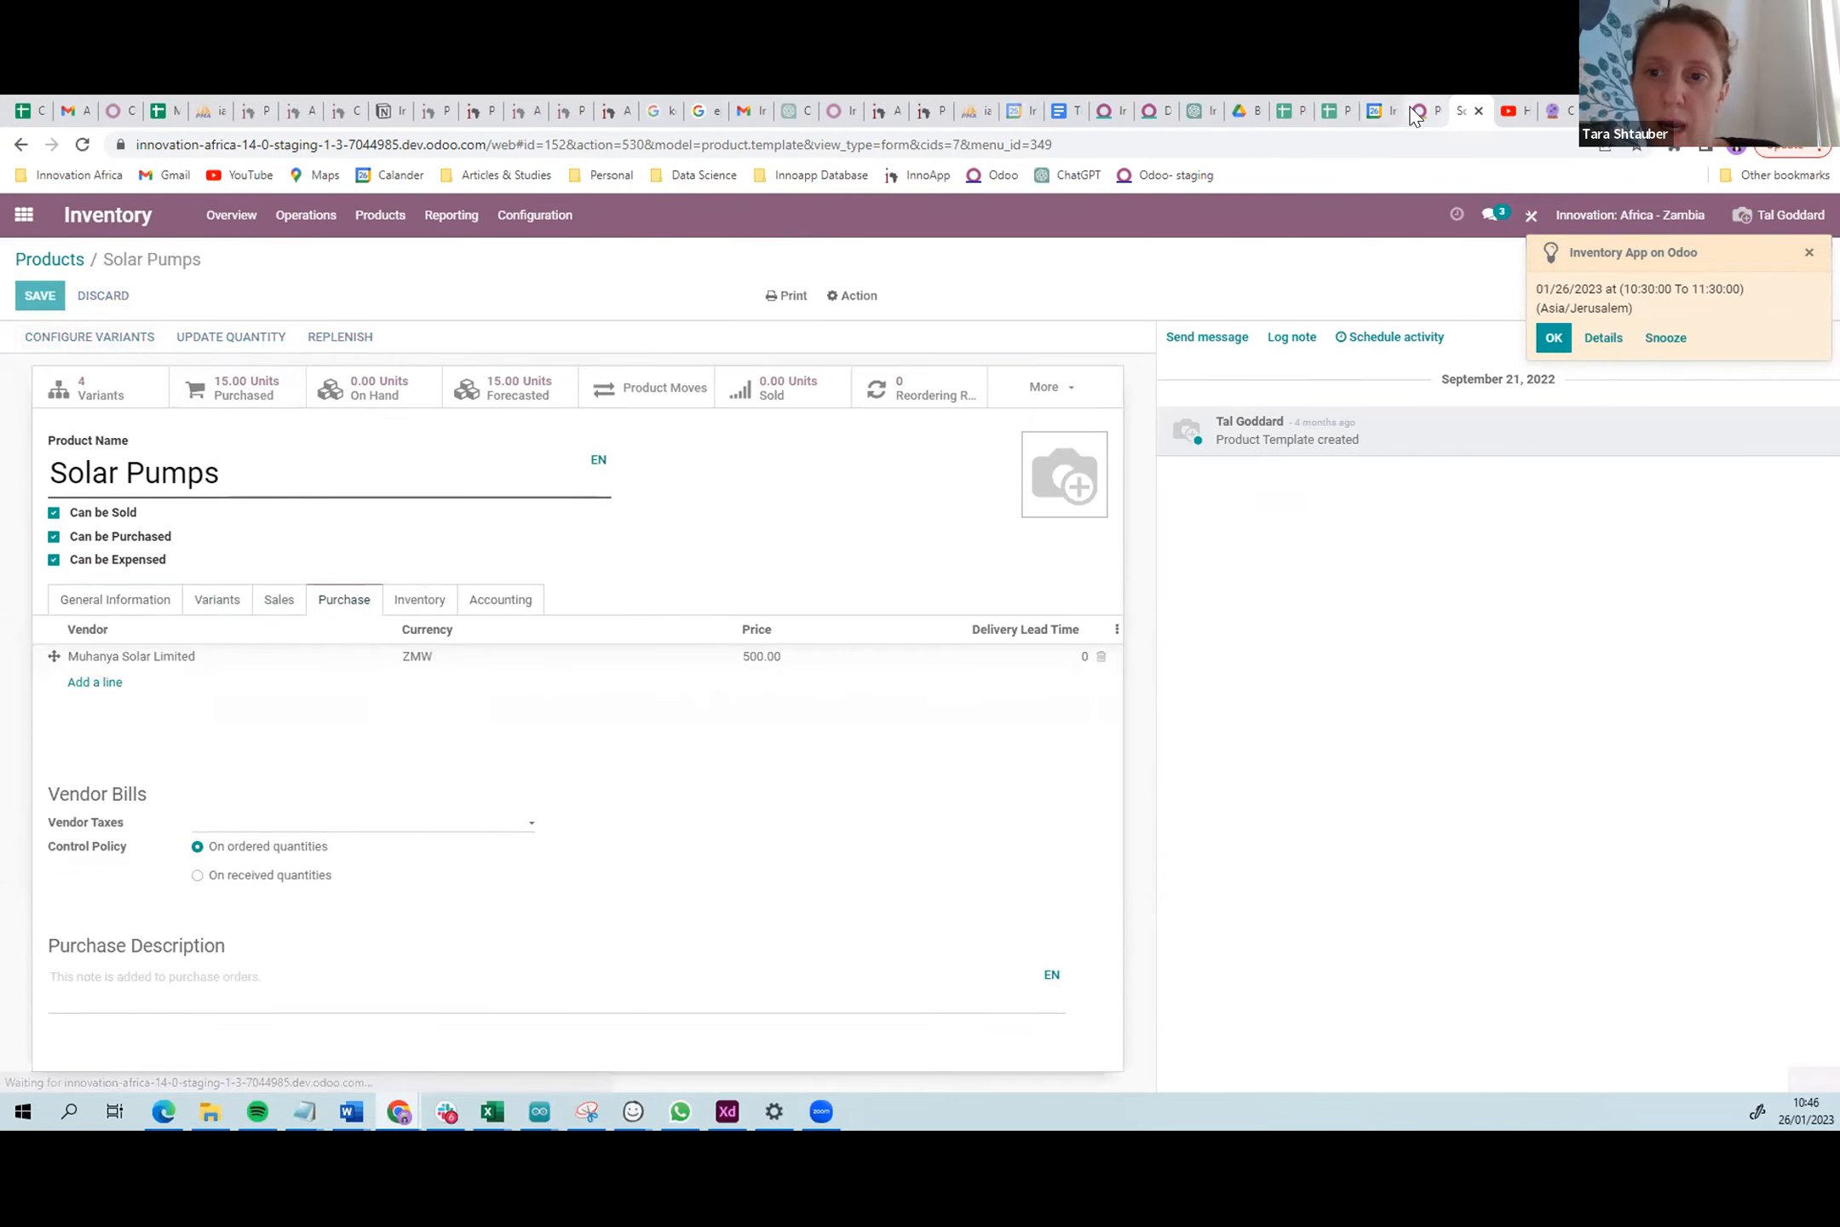
- Return to the confirmed purchase order and try again to create a bill from it
click(1416, 112)
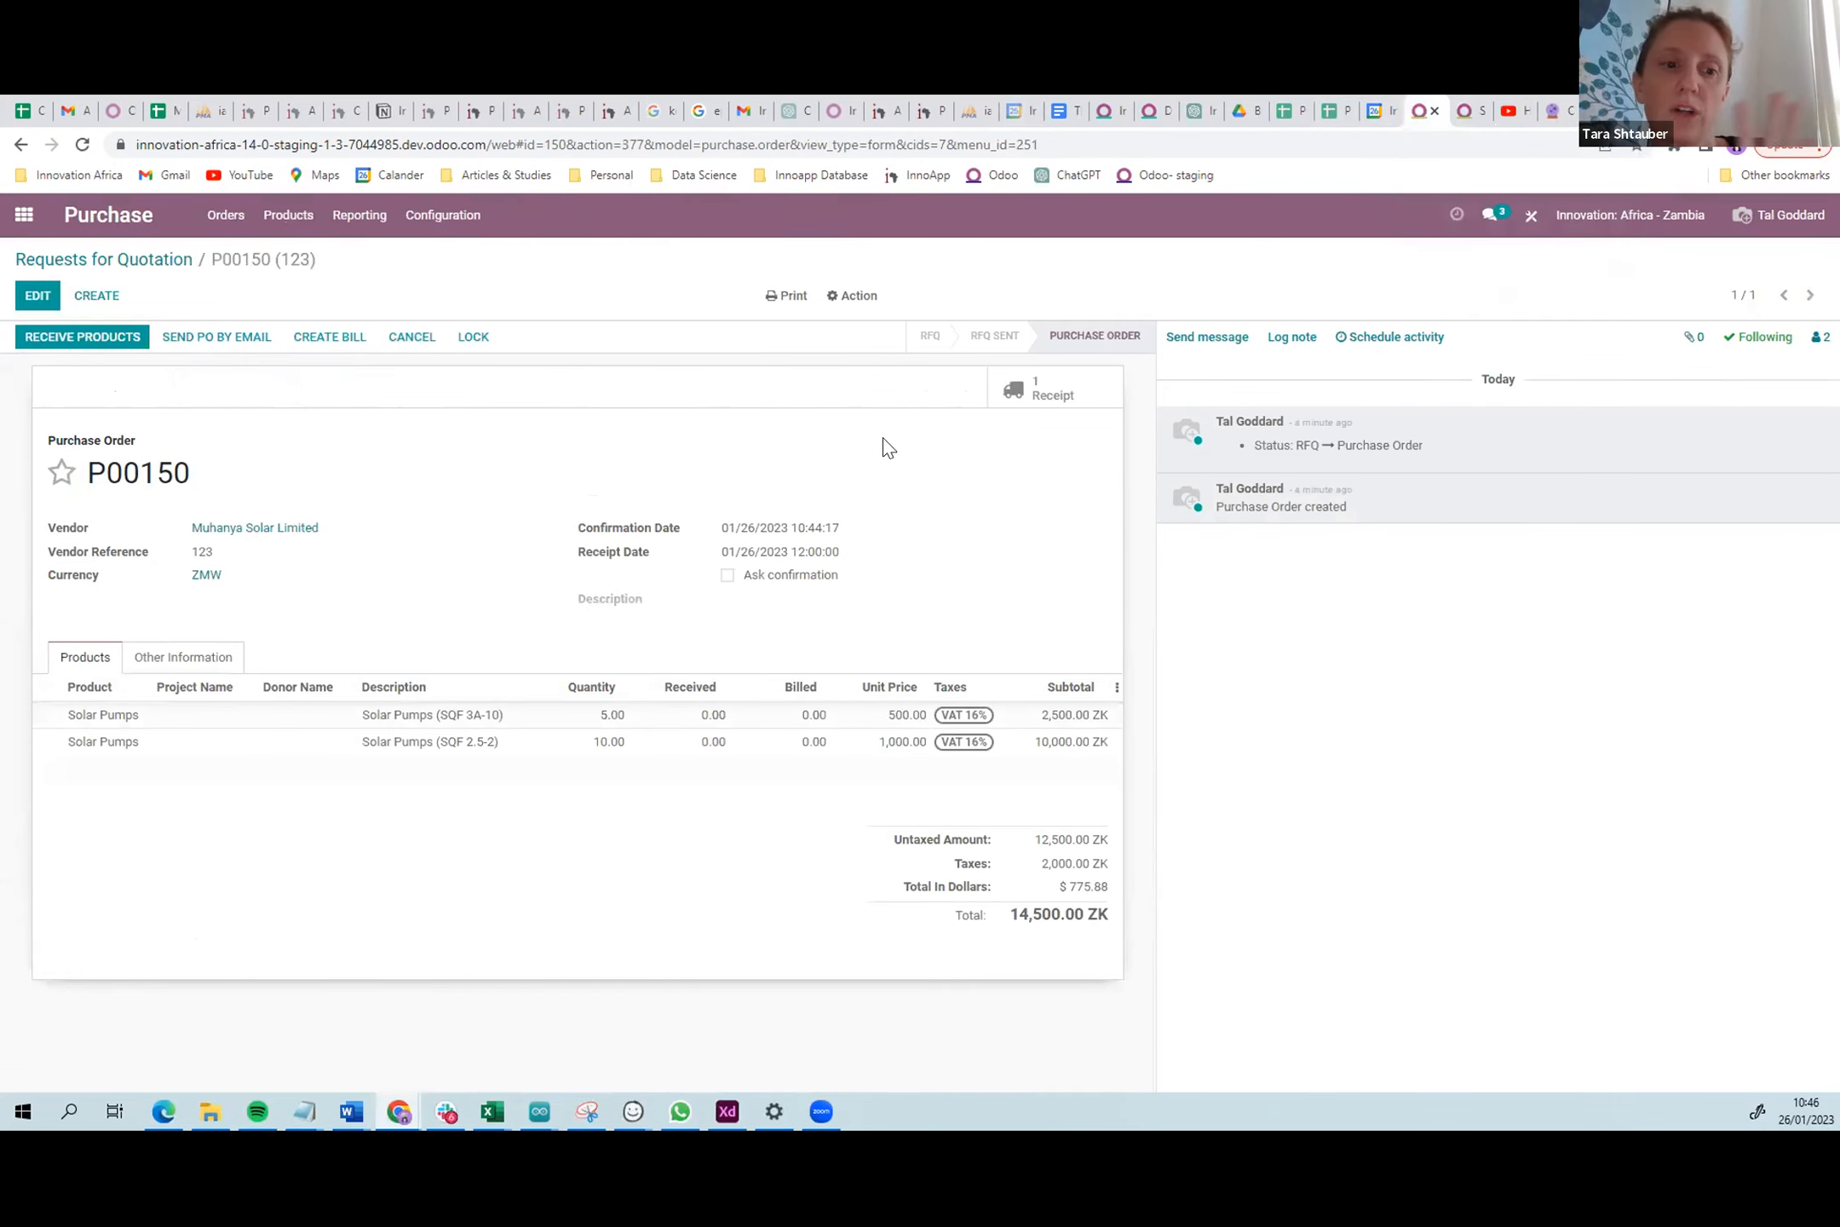
click(328, 339)
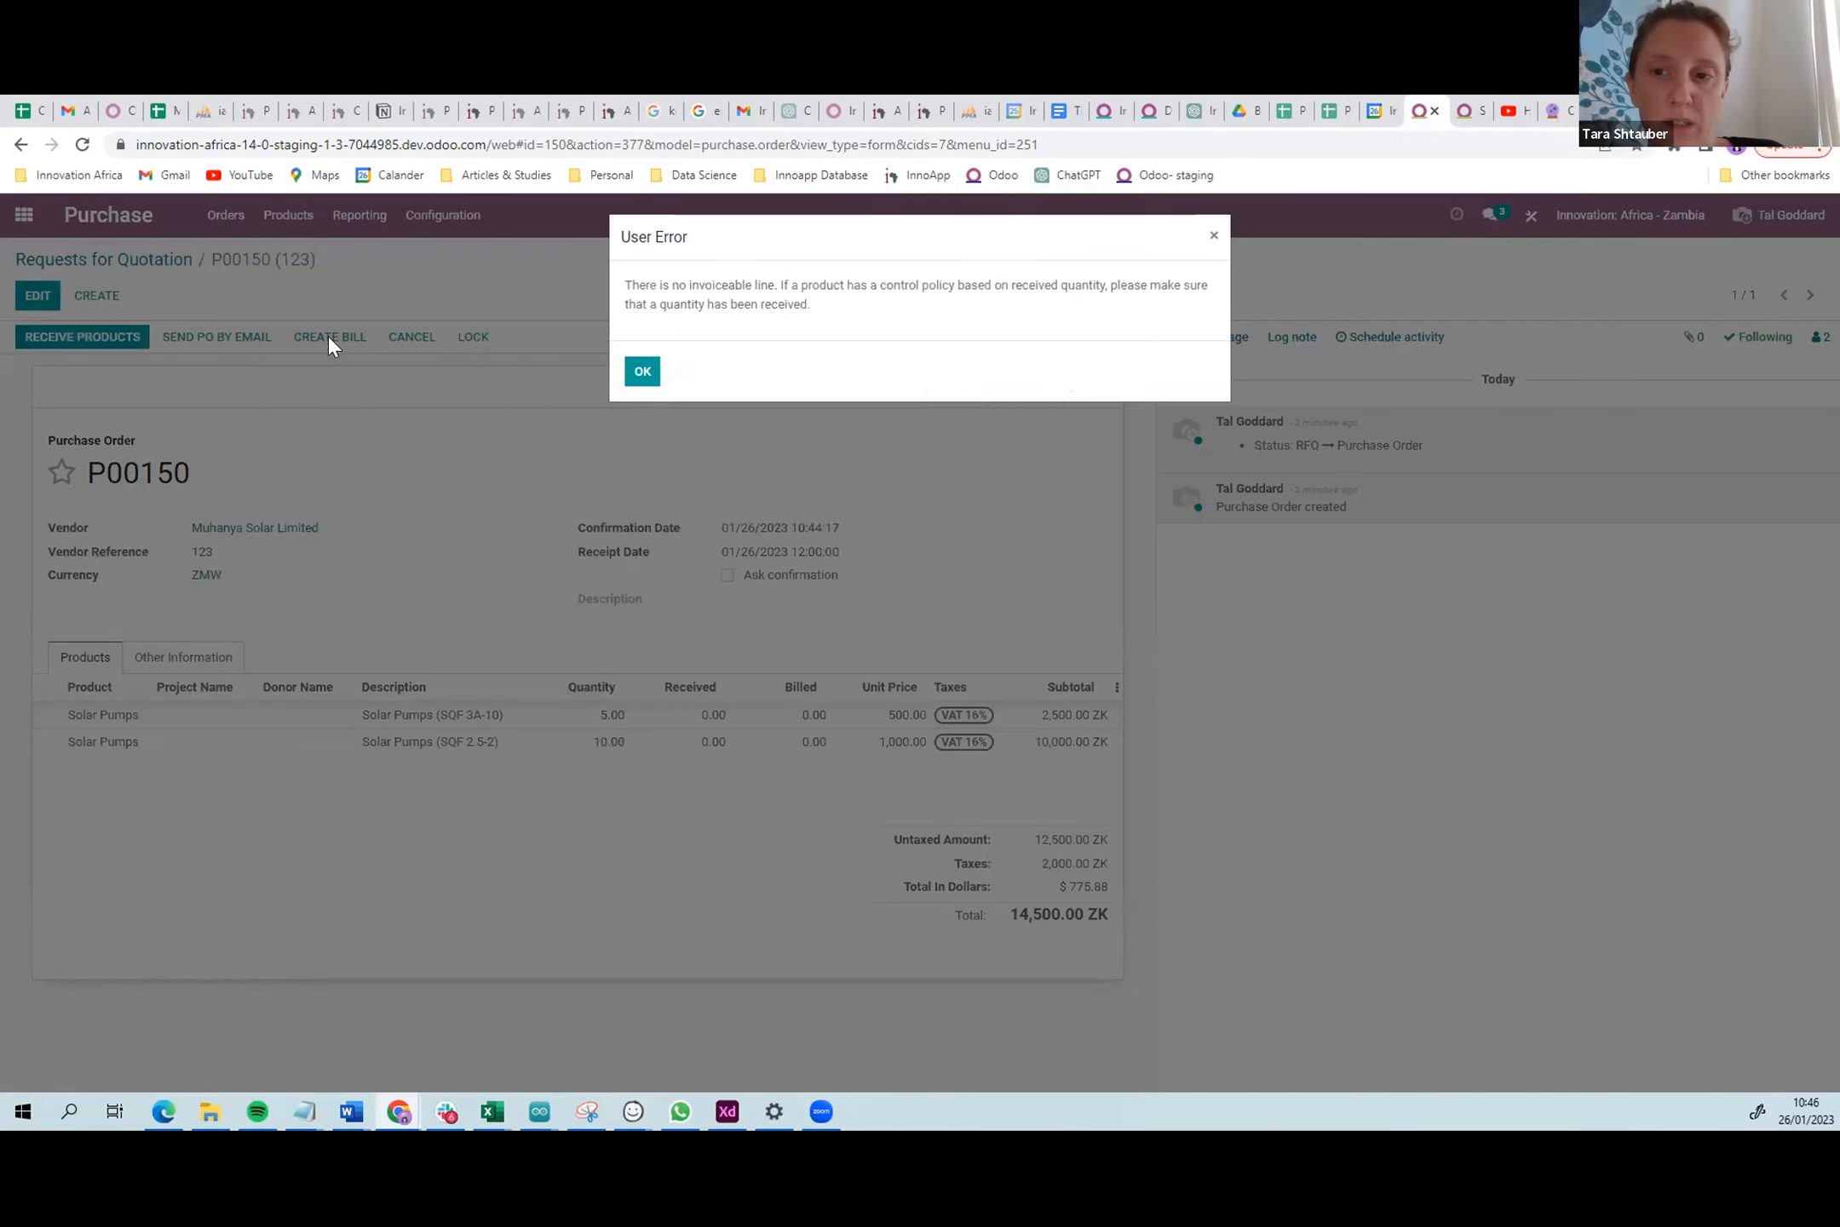
click(642, 373)
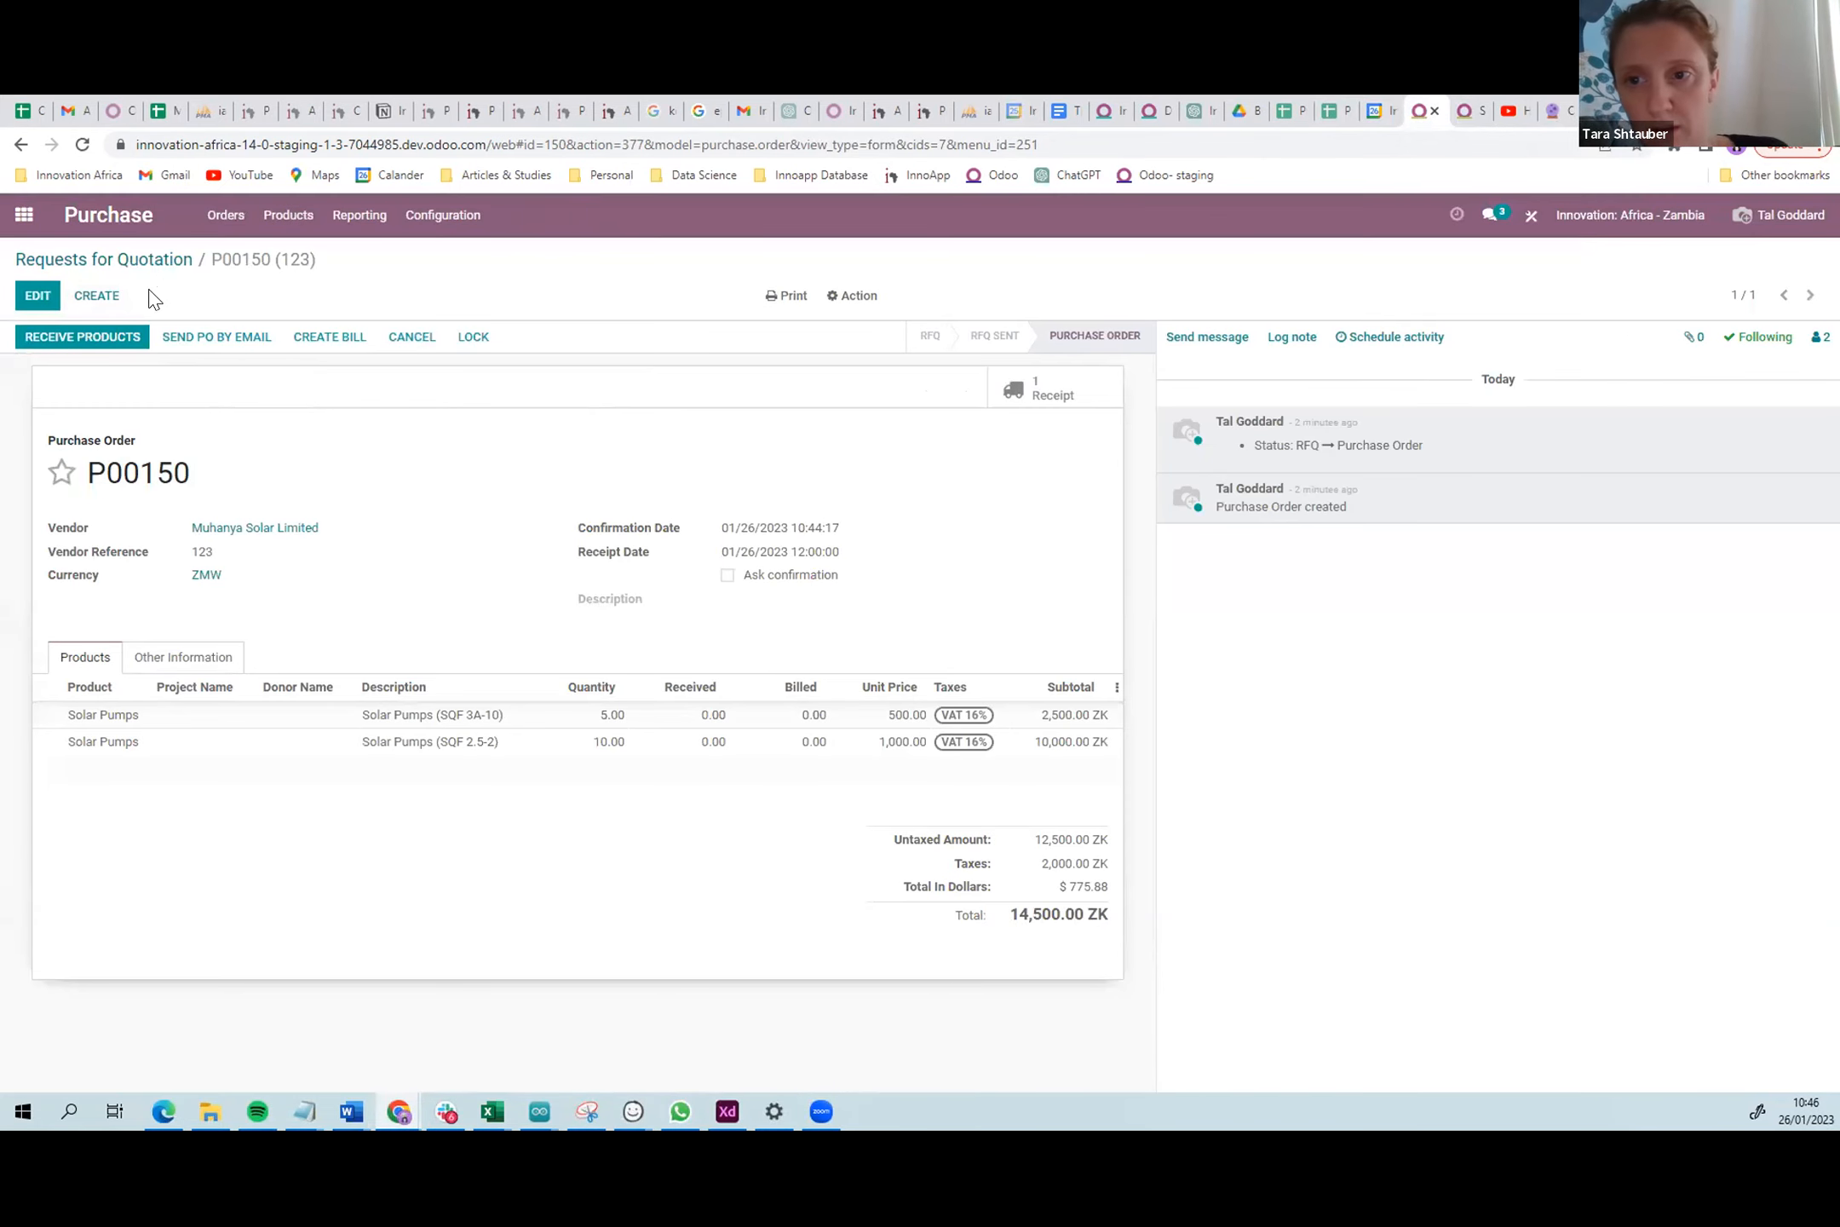
- Cancel the existing purchase order, set it back to draft and return to the Requests for Quotation list
click(409, 341)
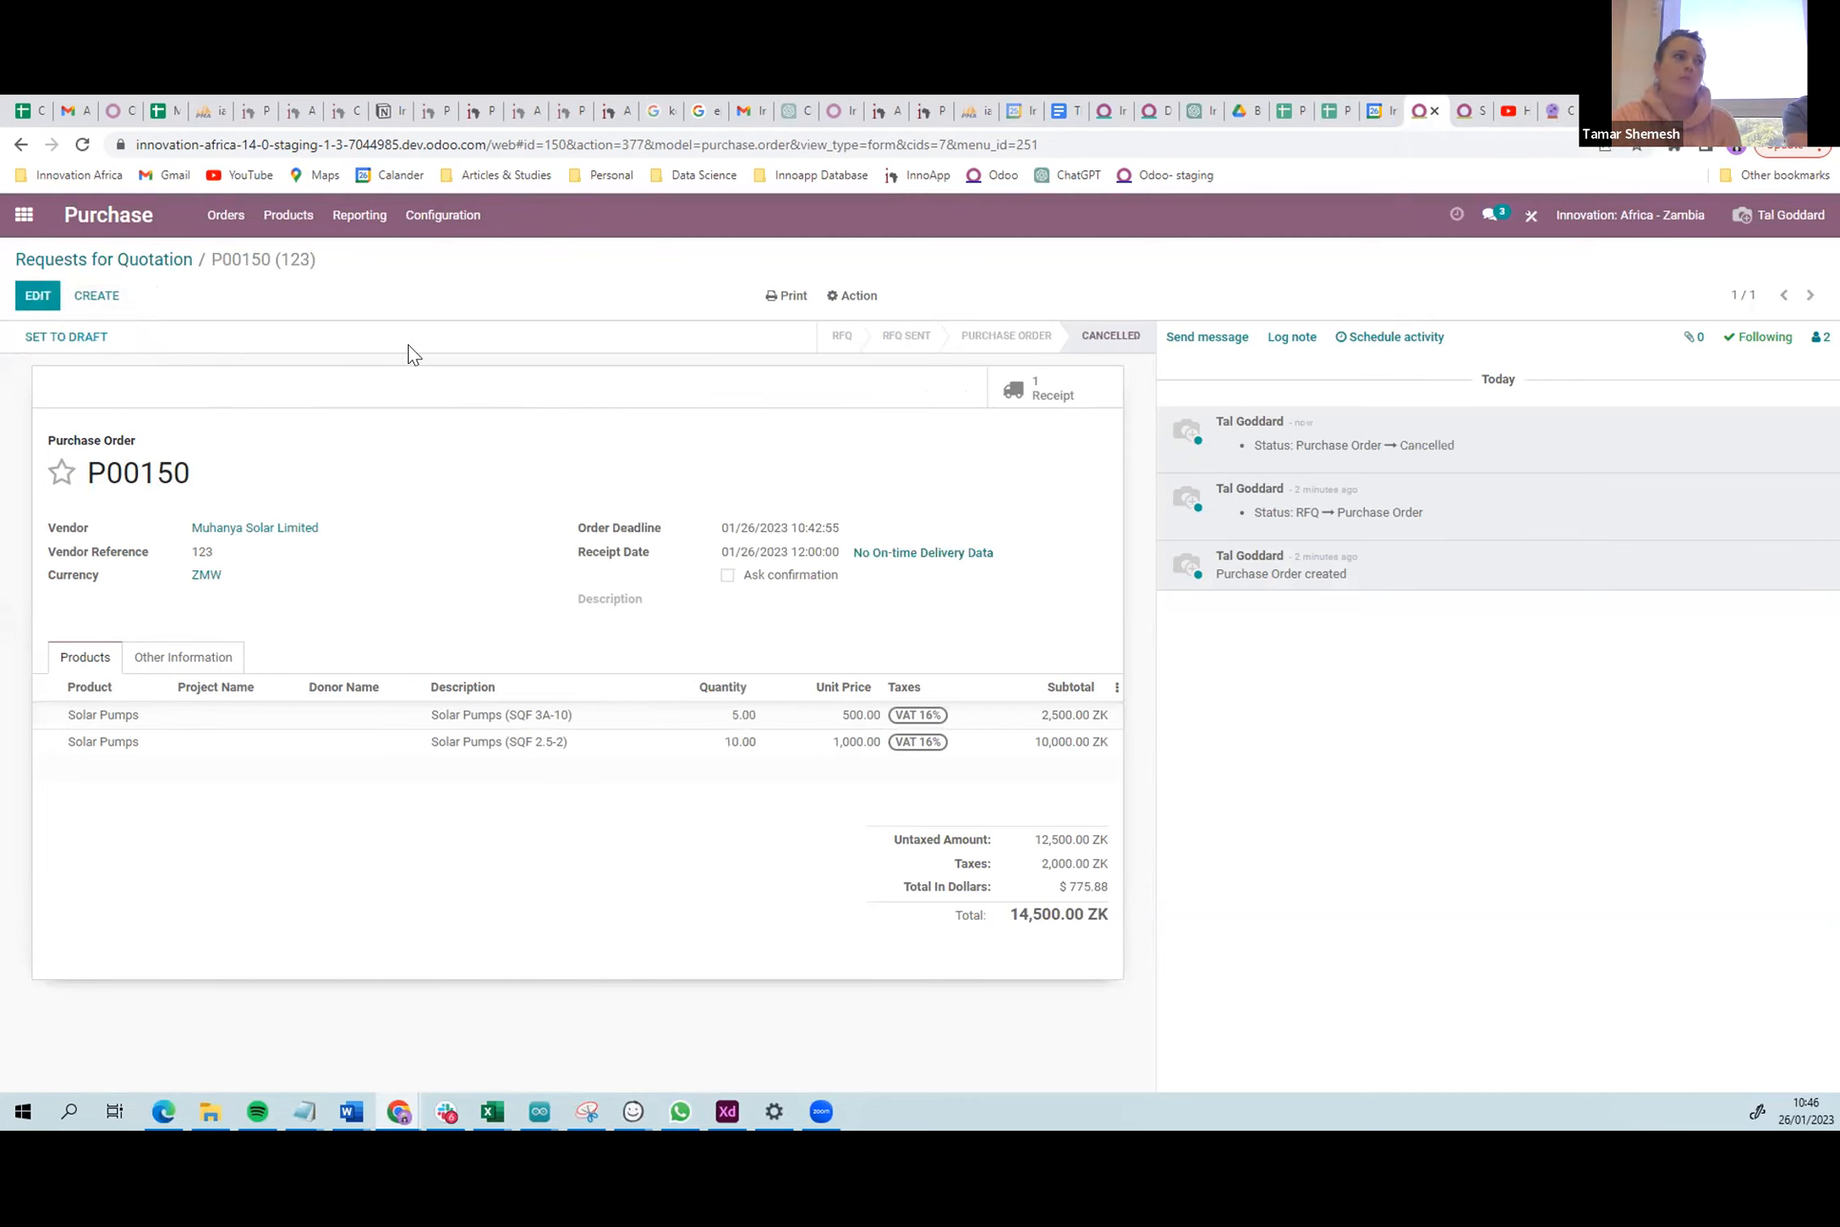
click(76, 340)
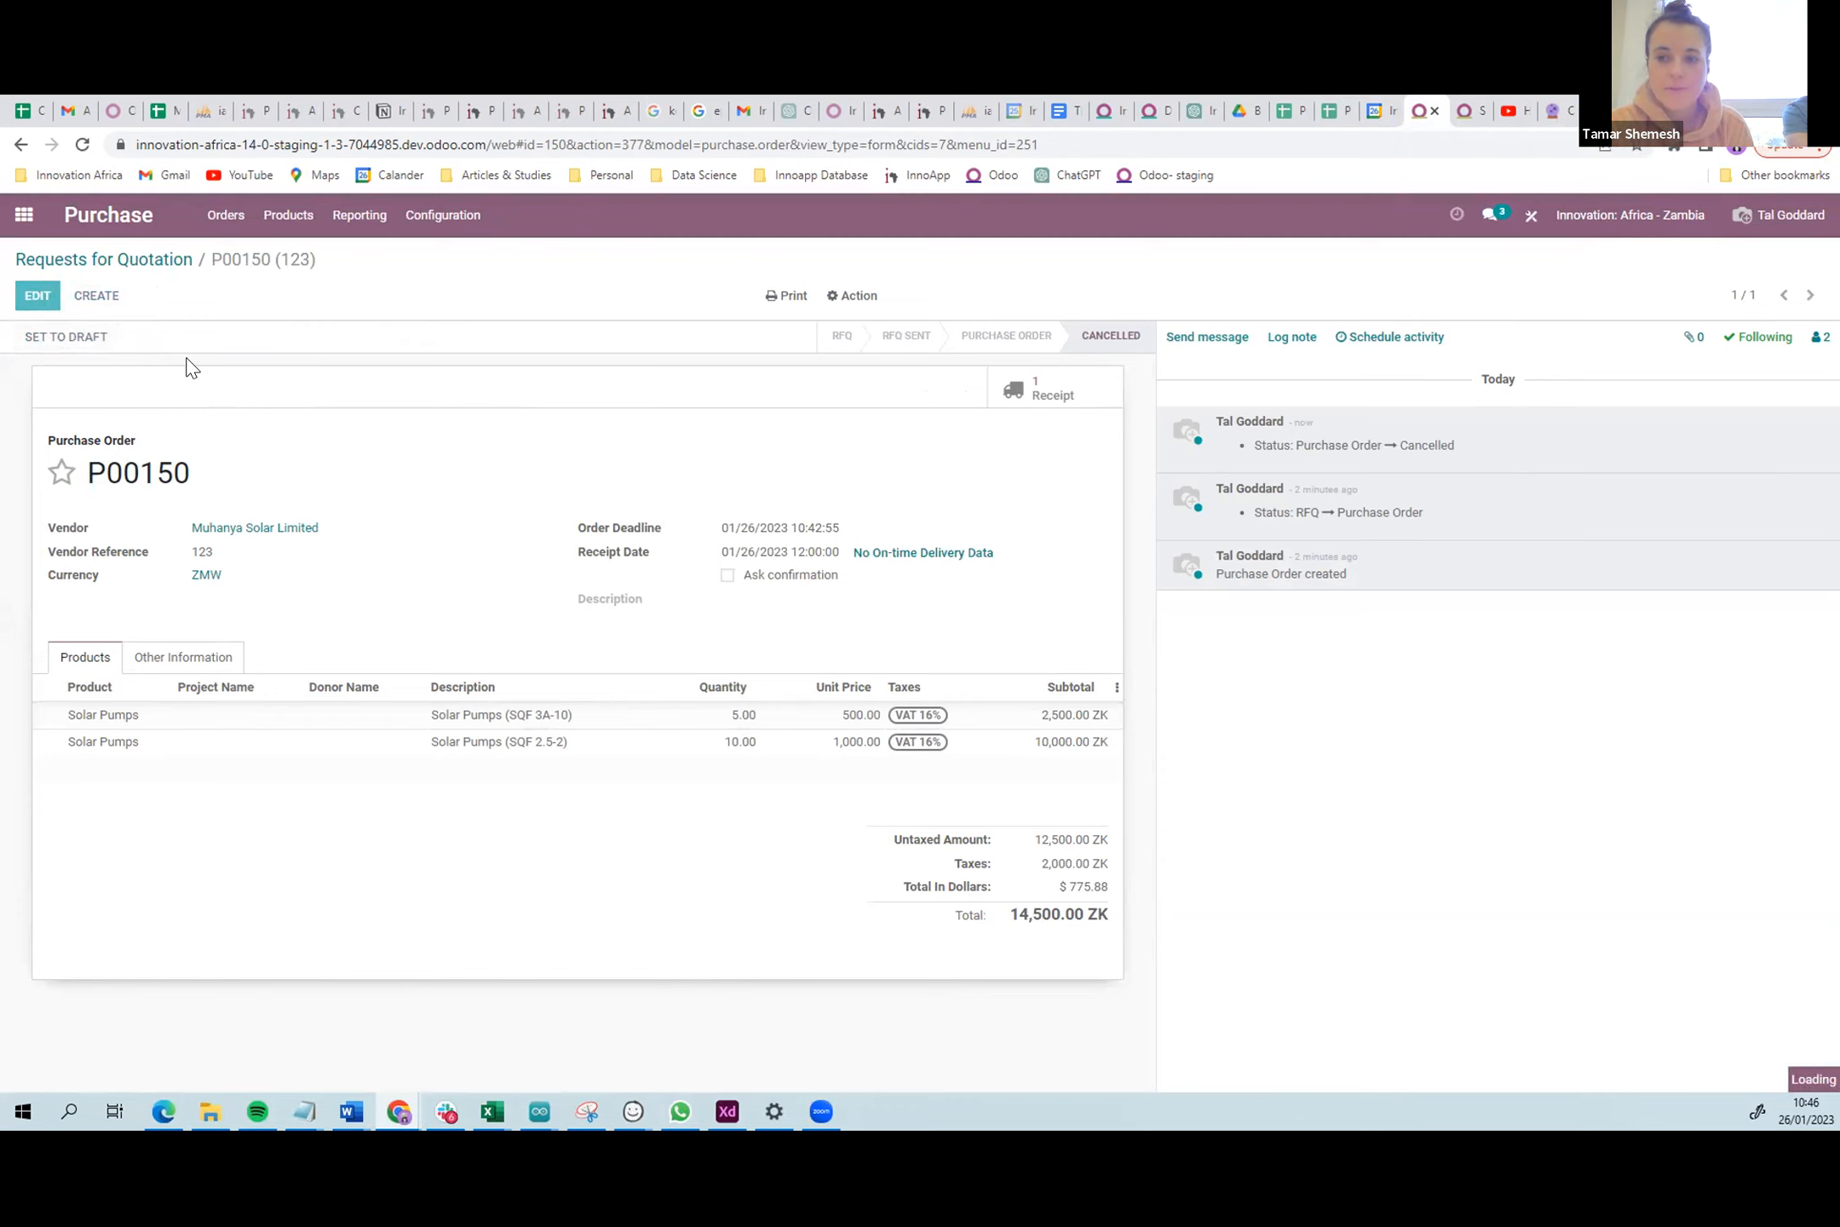
click(133, 262)
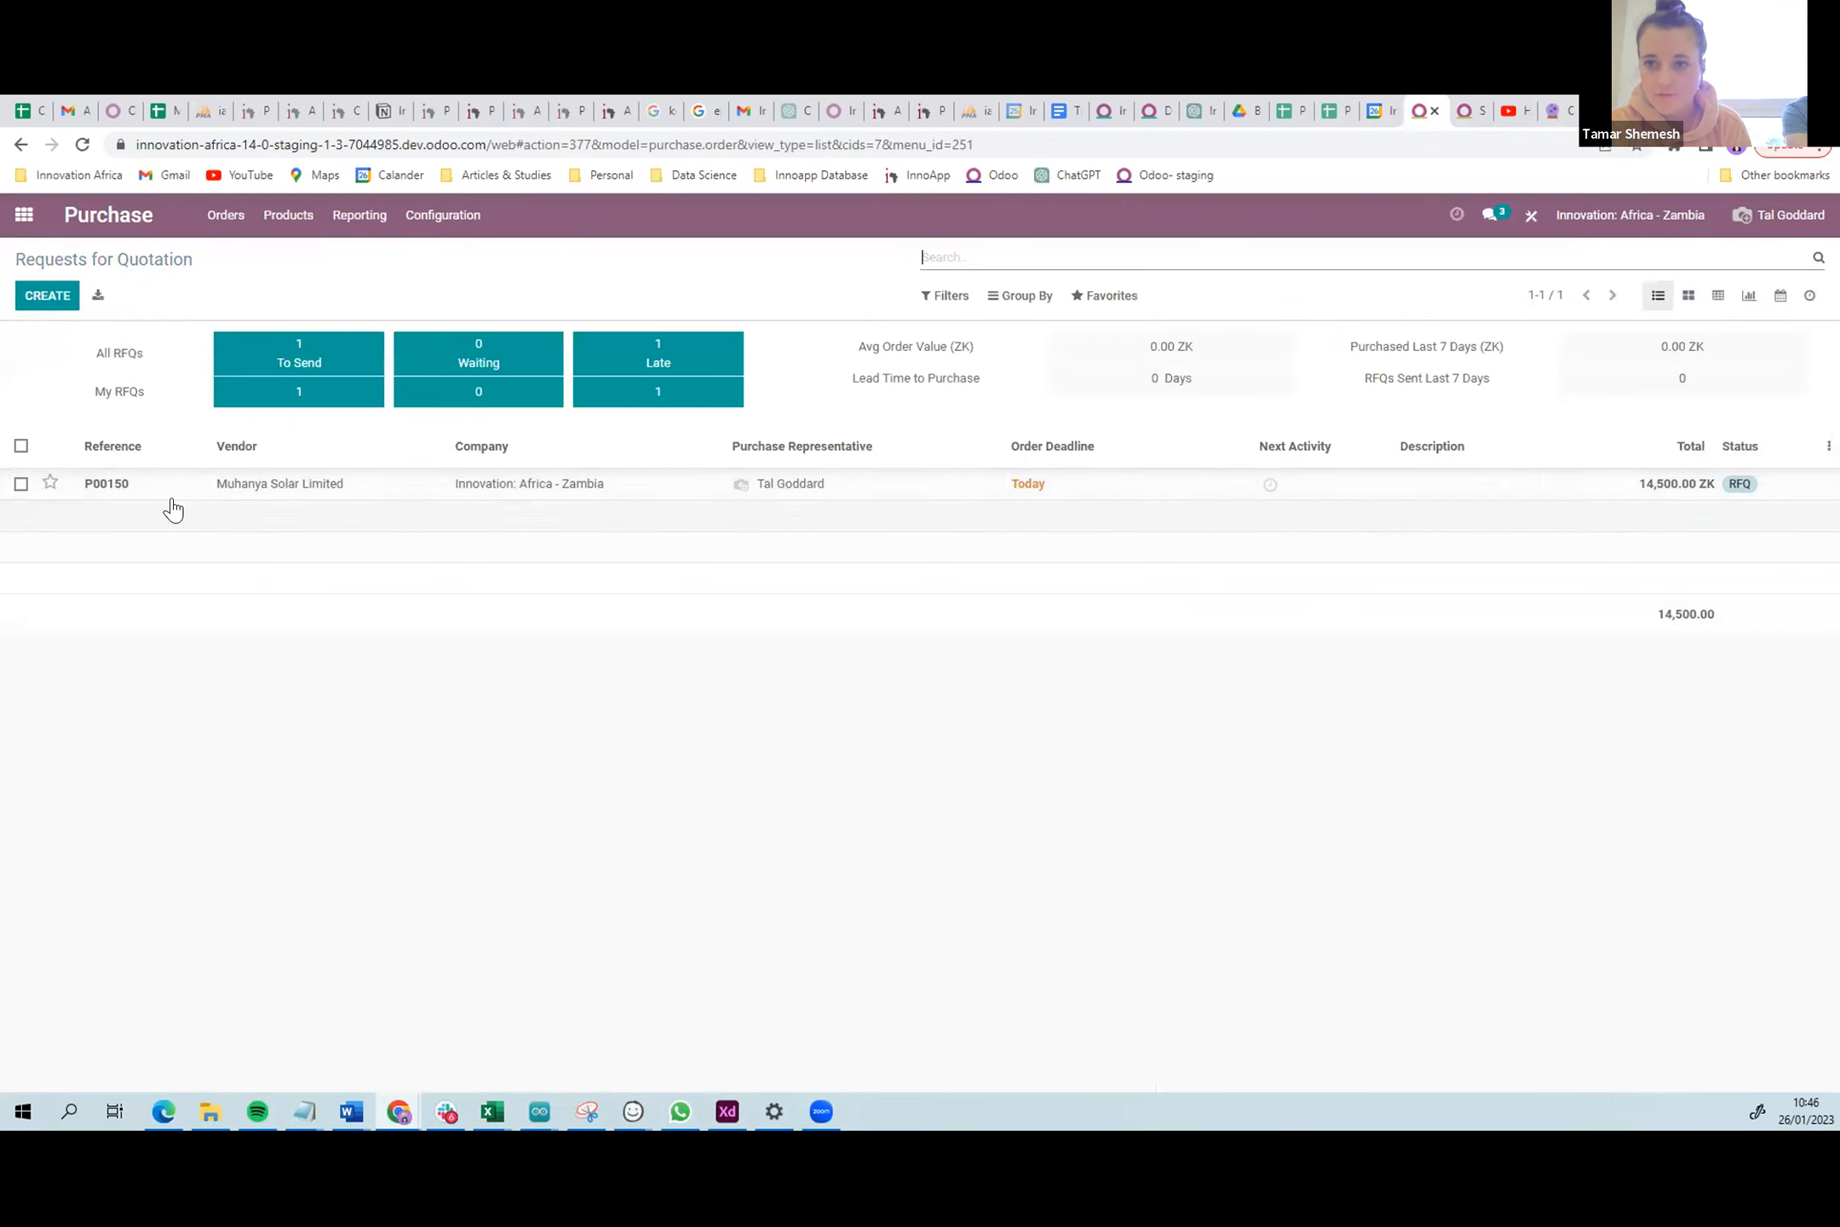
- Start a new request for quotation and check the Solar Pumps control policy in the product's browser tab
click(32, 307)
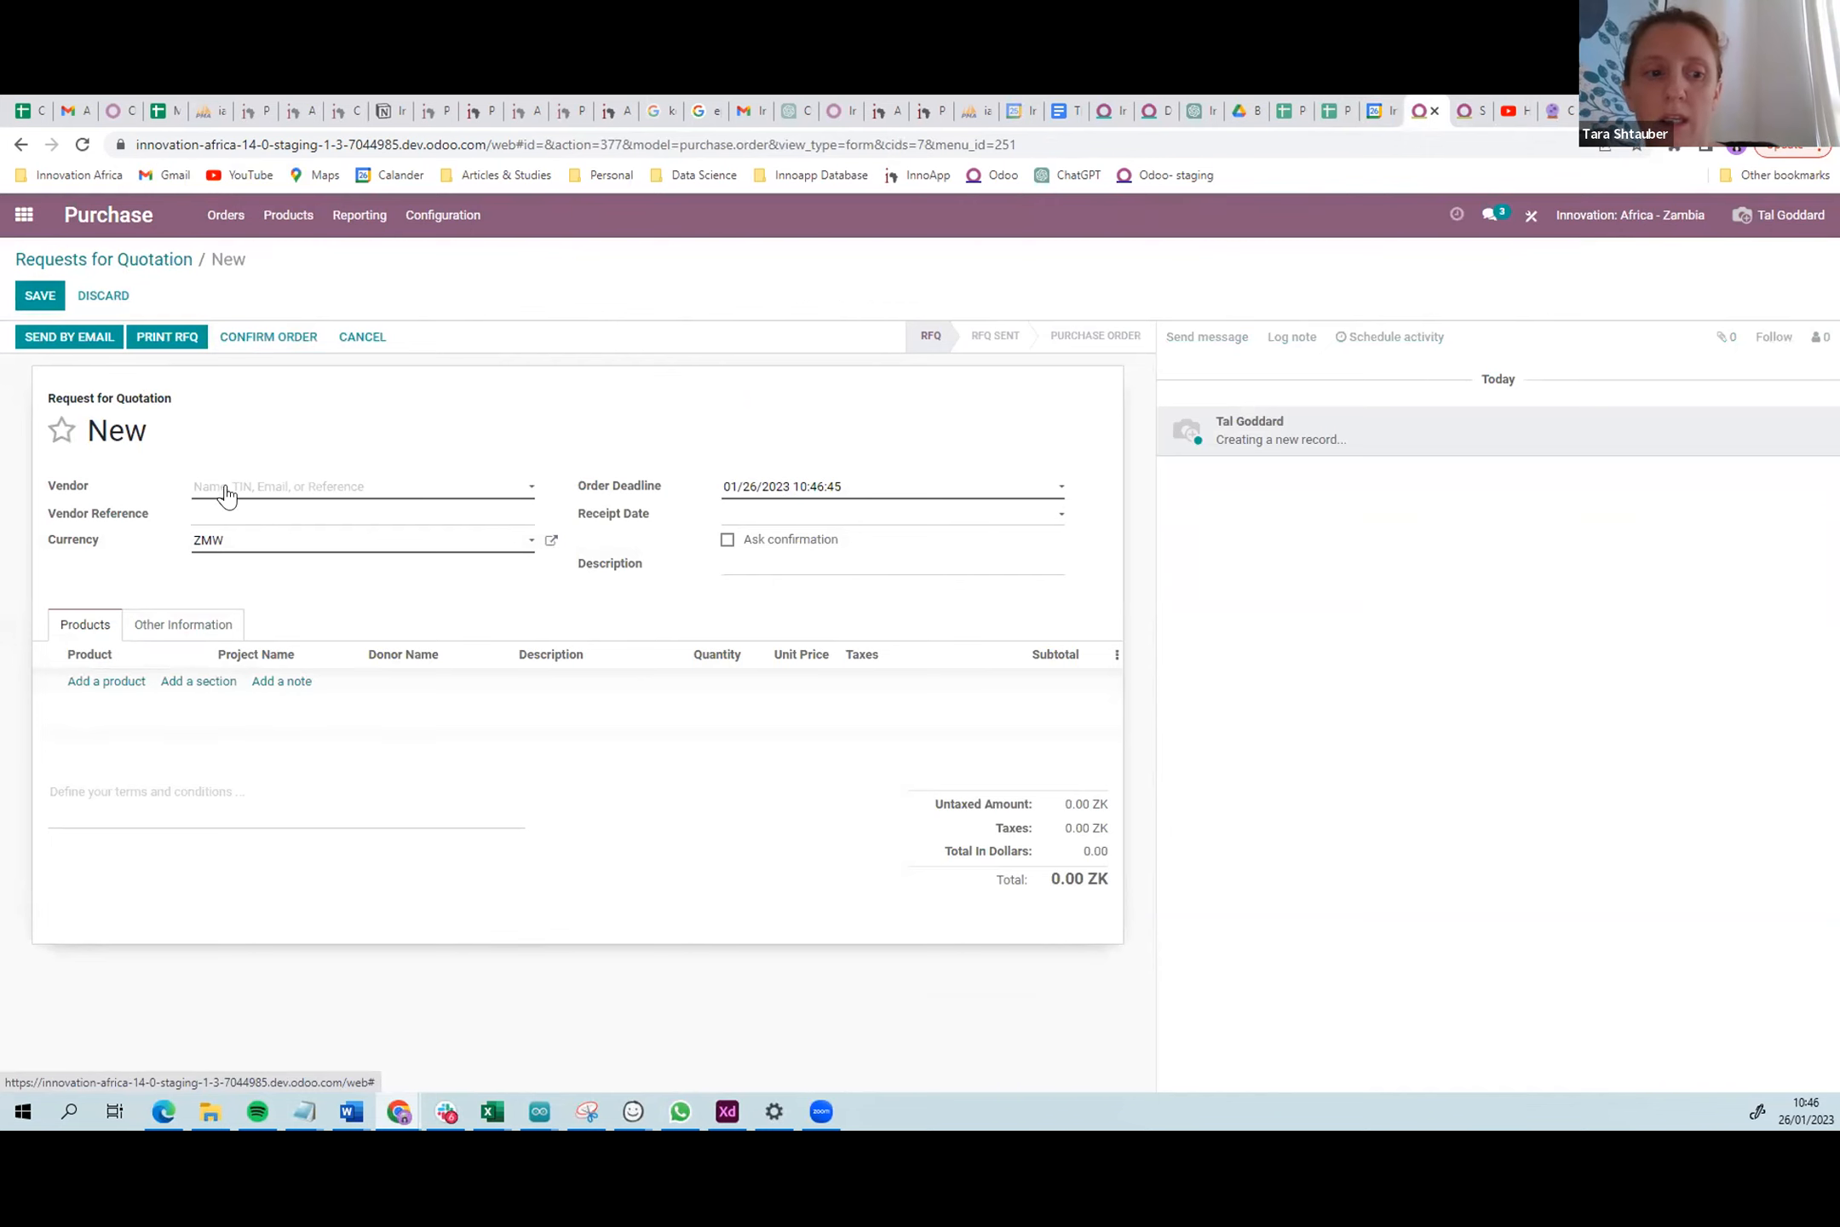
click(111, 686)
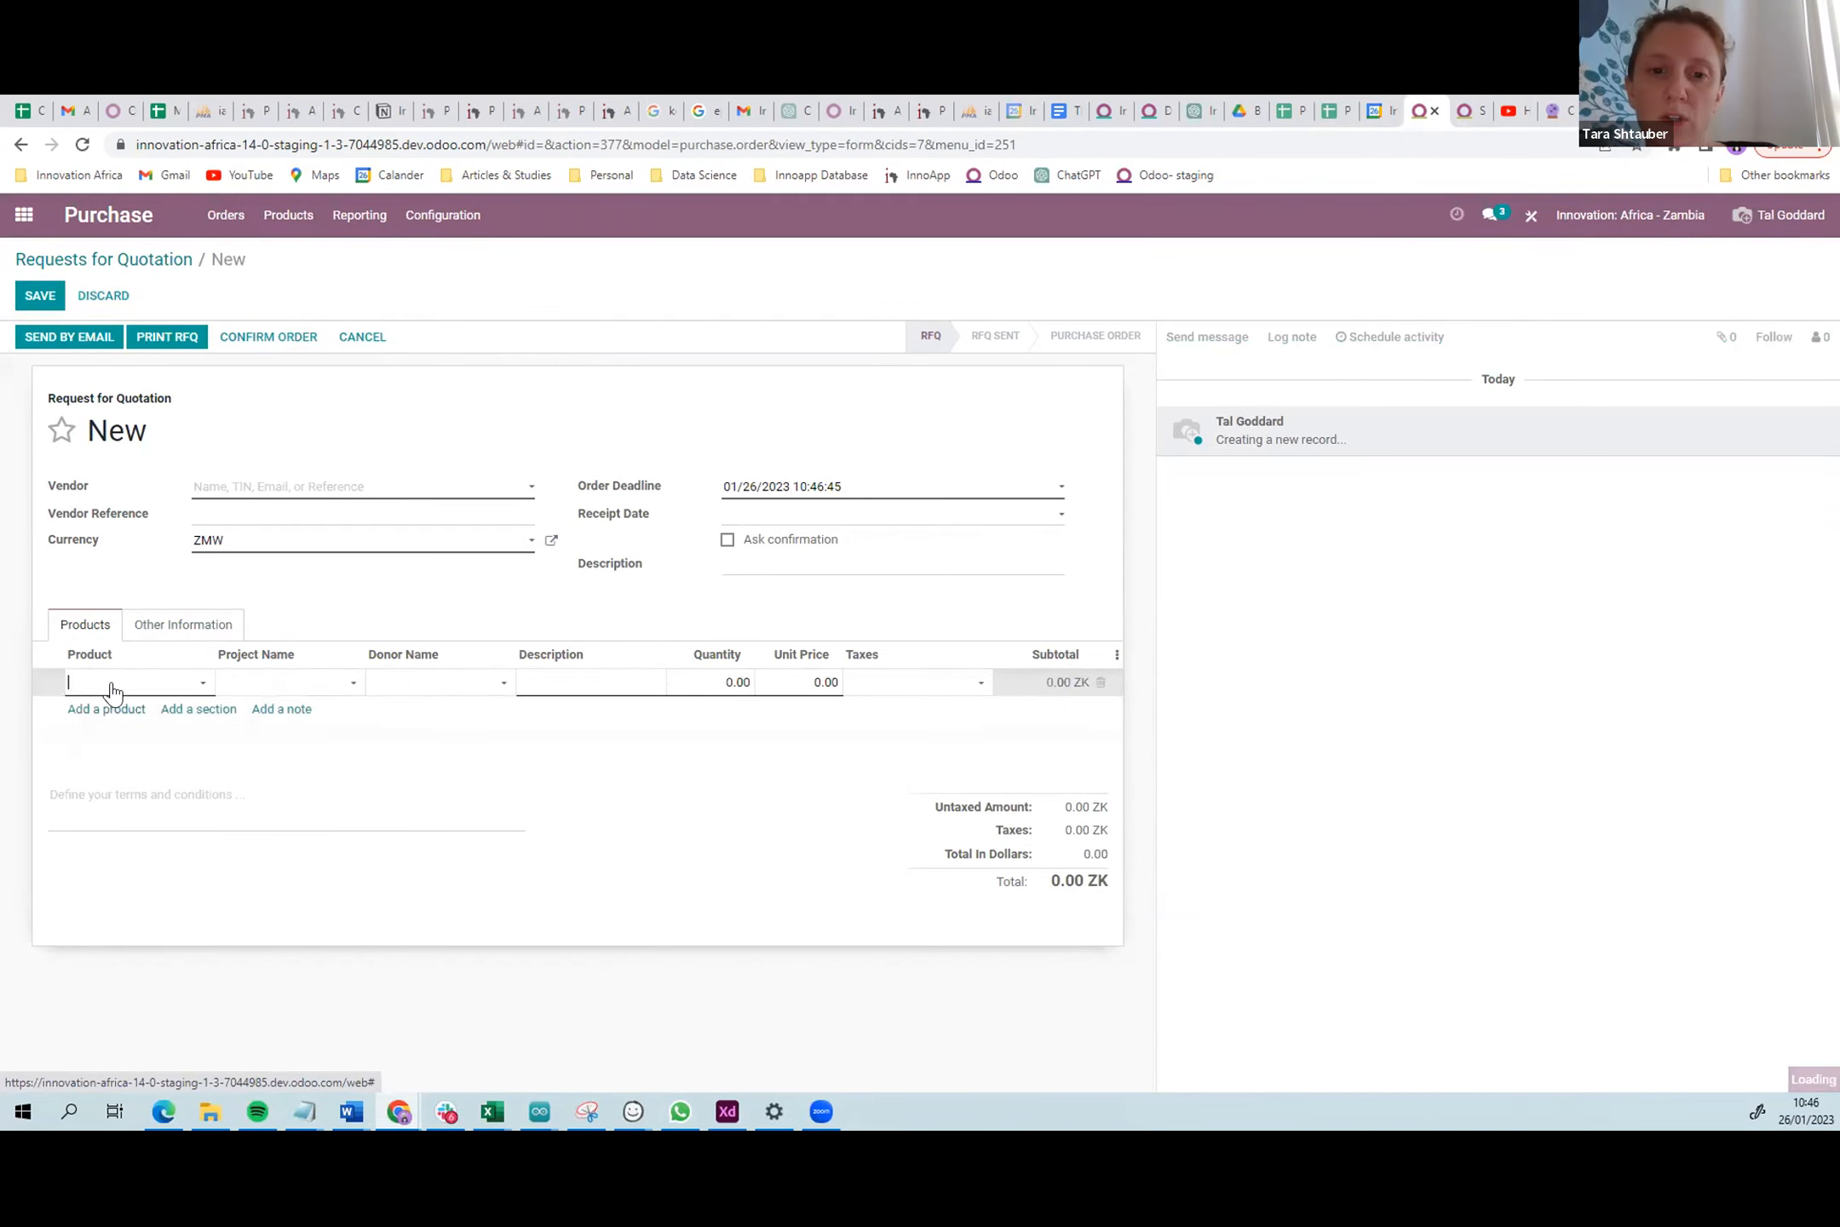
click(1476, 109)
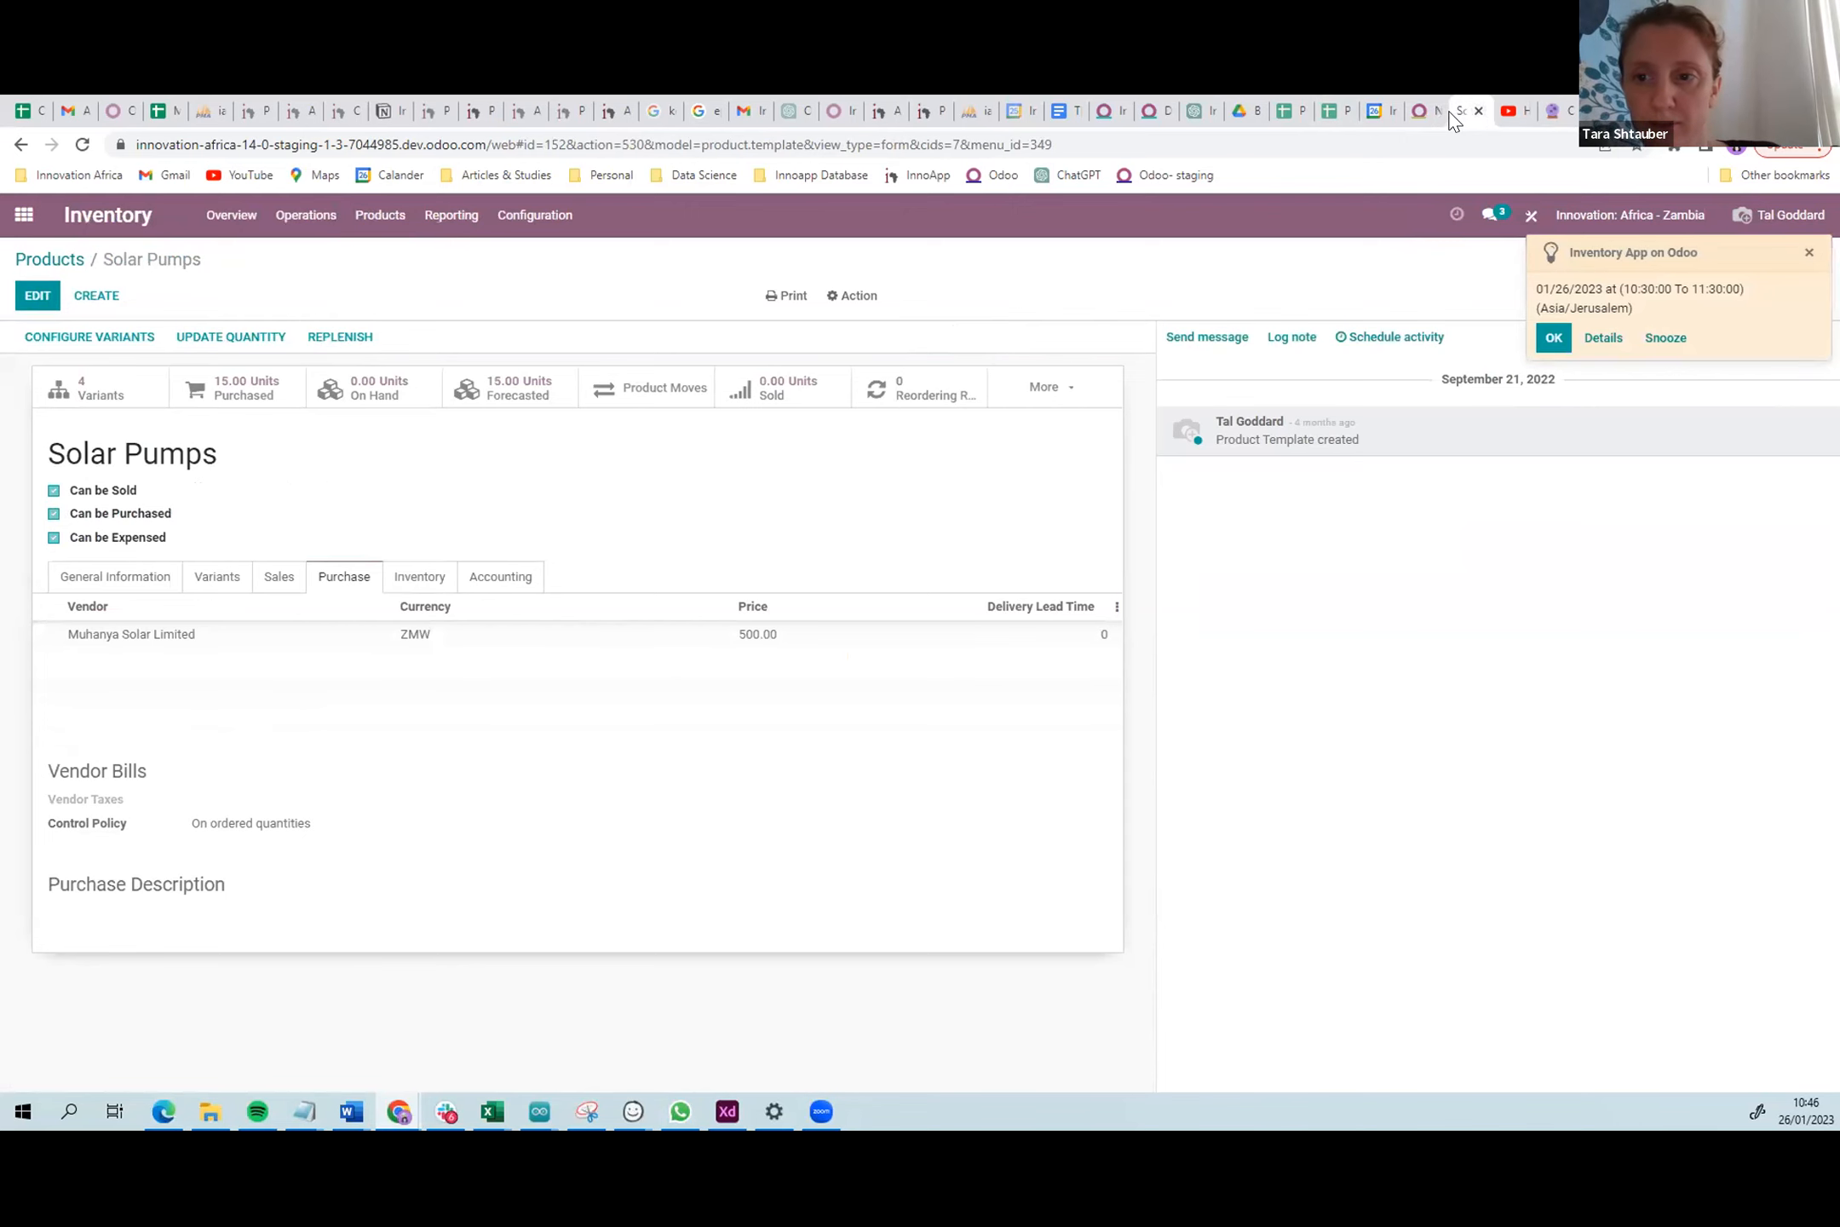
click(1438, 113)
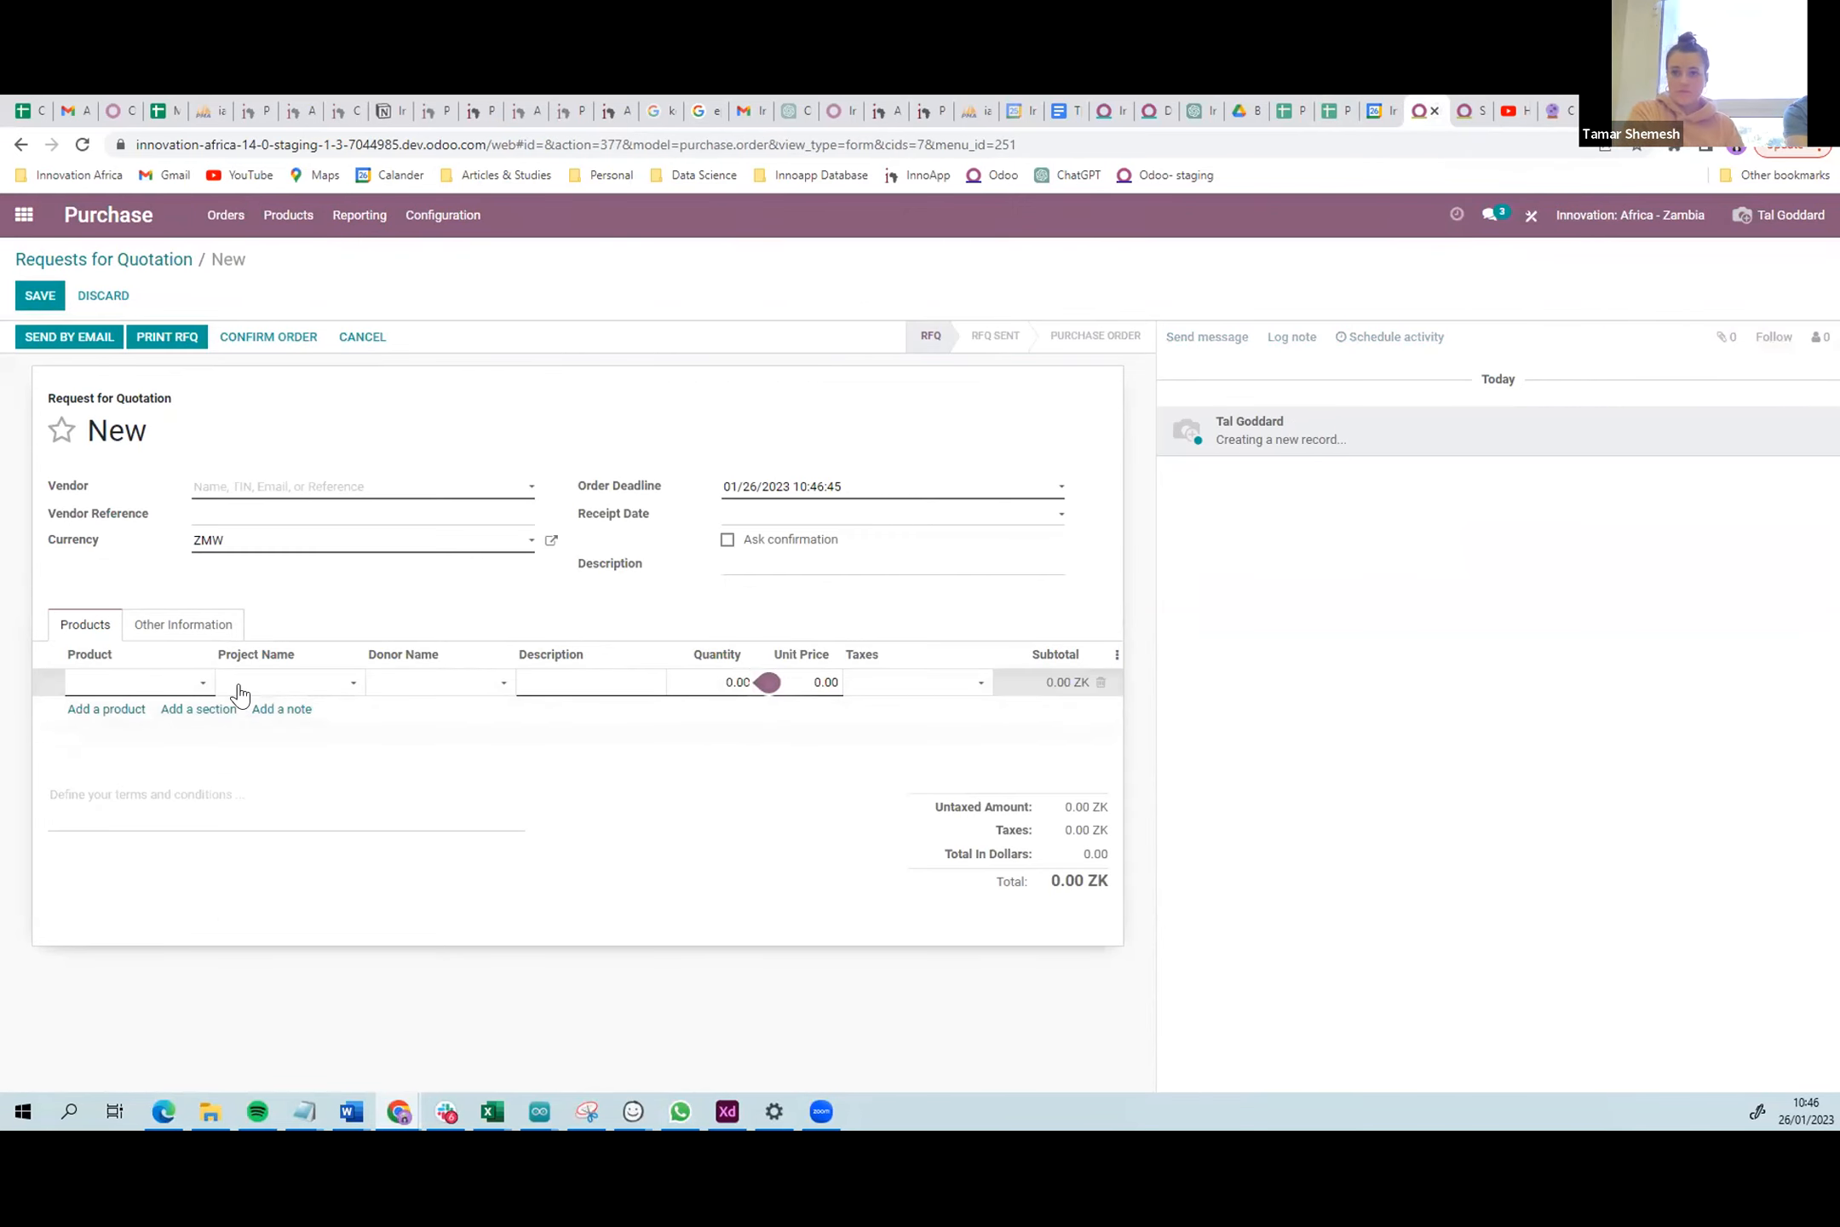
- Choose Muhanya Solar Limited as the vendor of the new request and enter 435 as the vendor reference
click(242, 487)
text(moh)
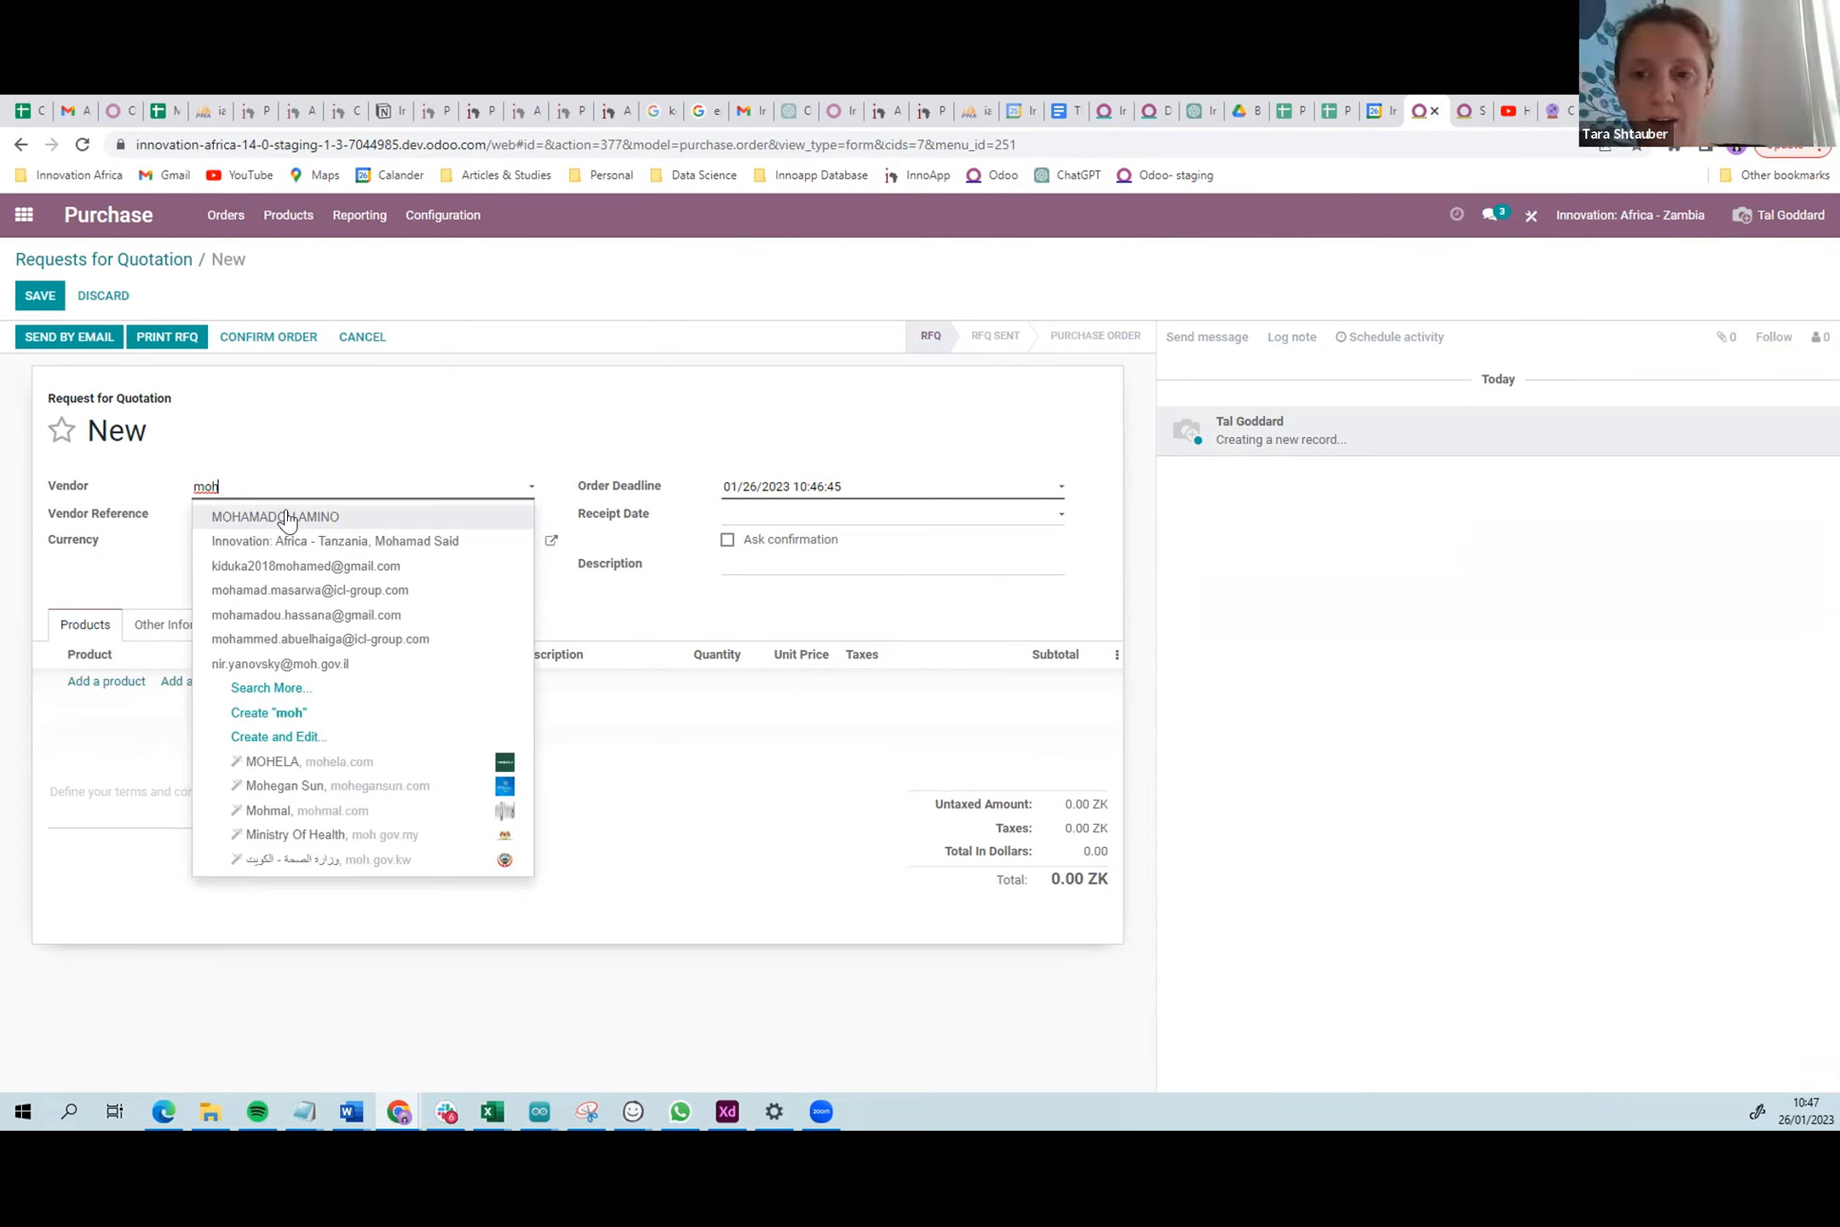
key(BackSpace)
key(BackSpace)
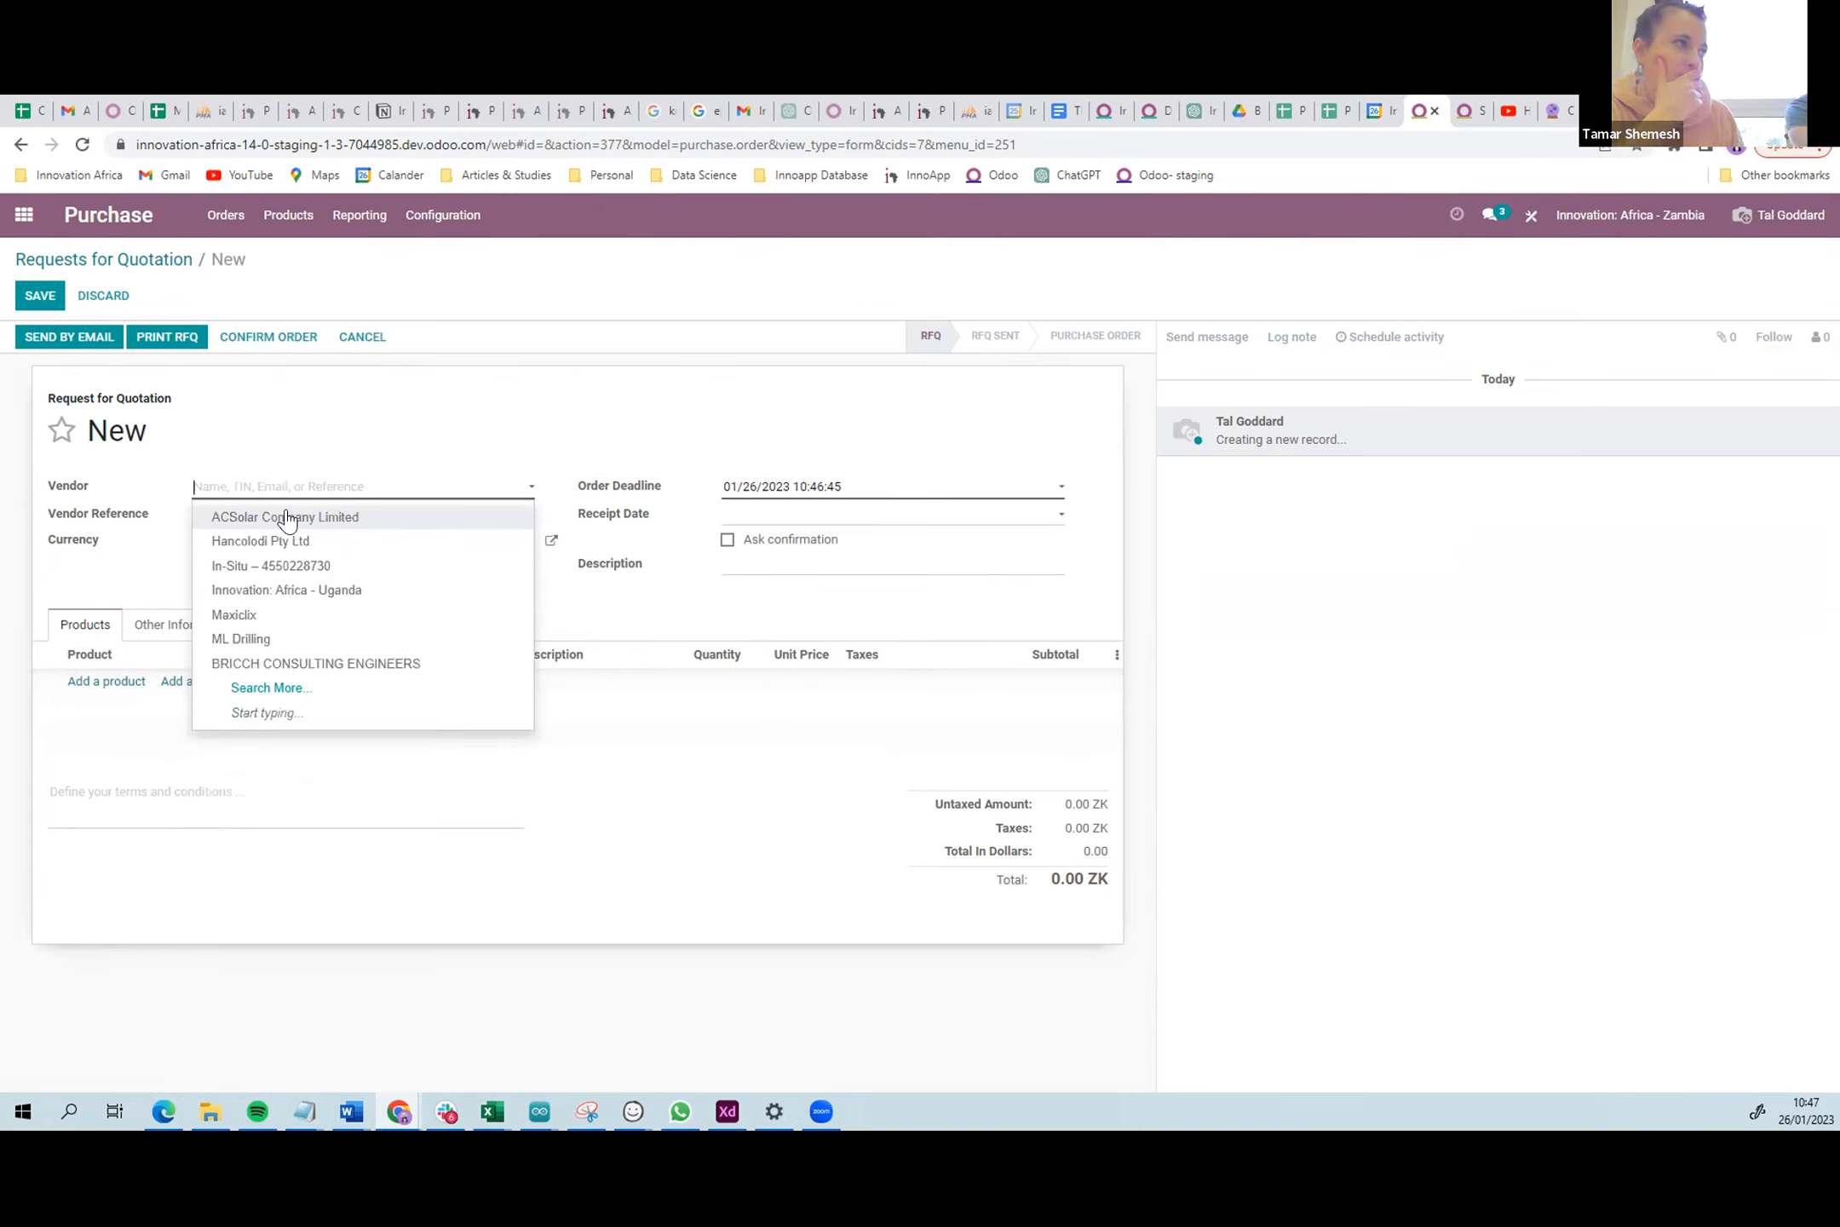
text(moha)
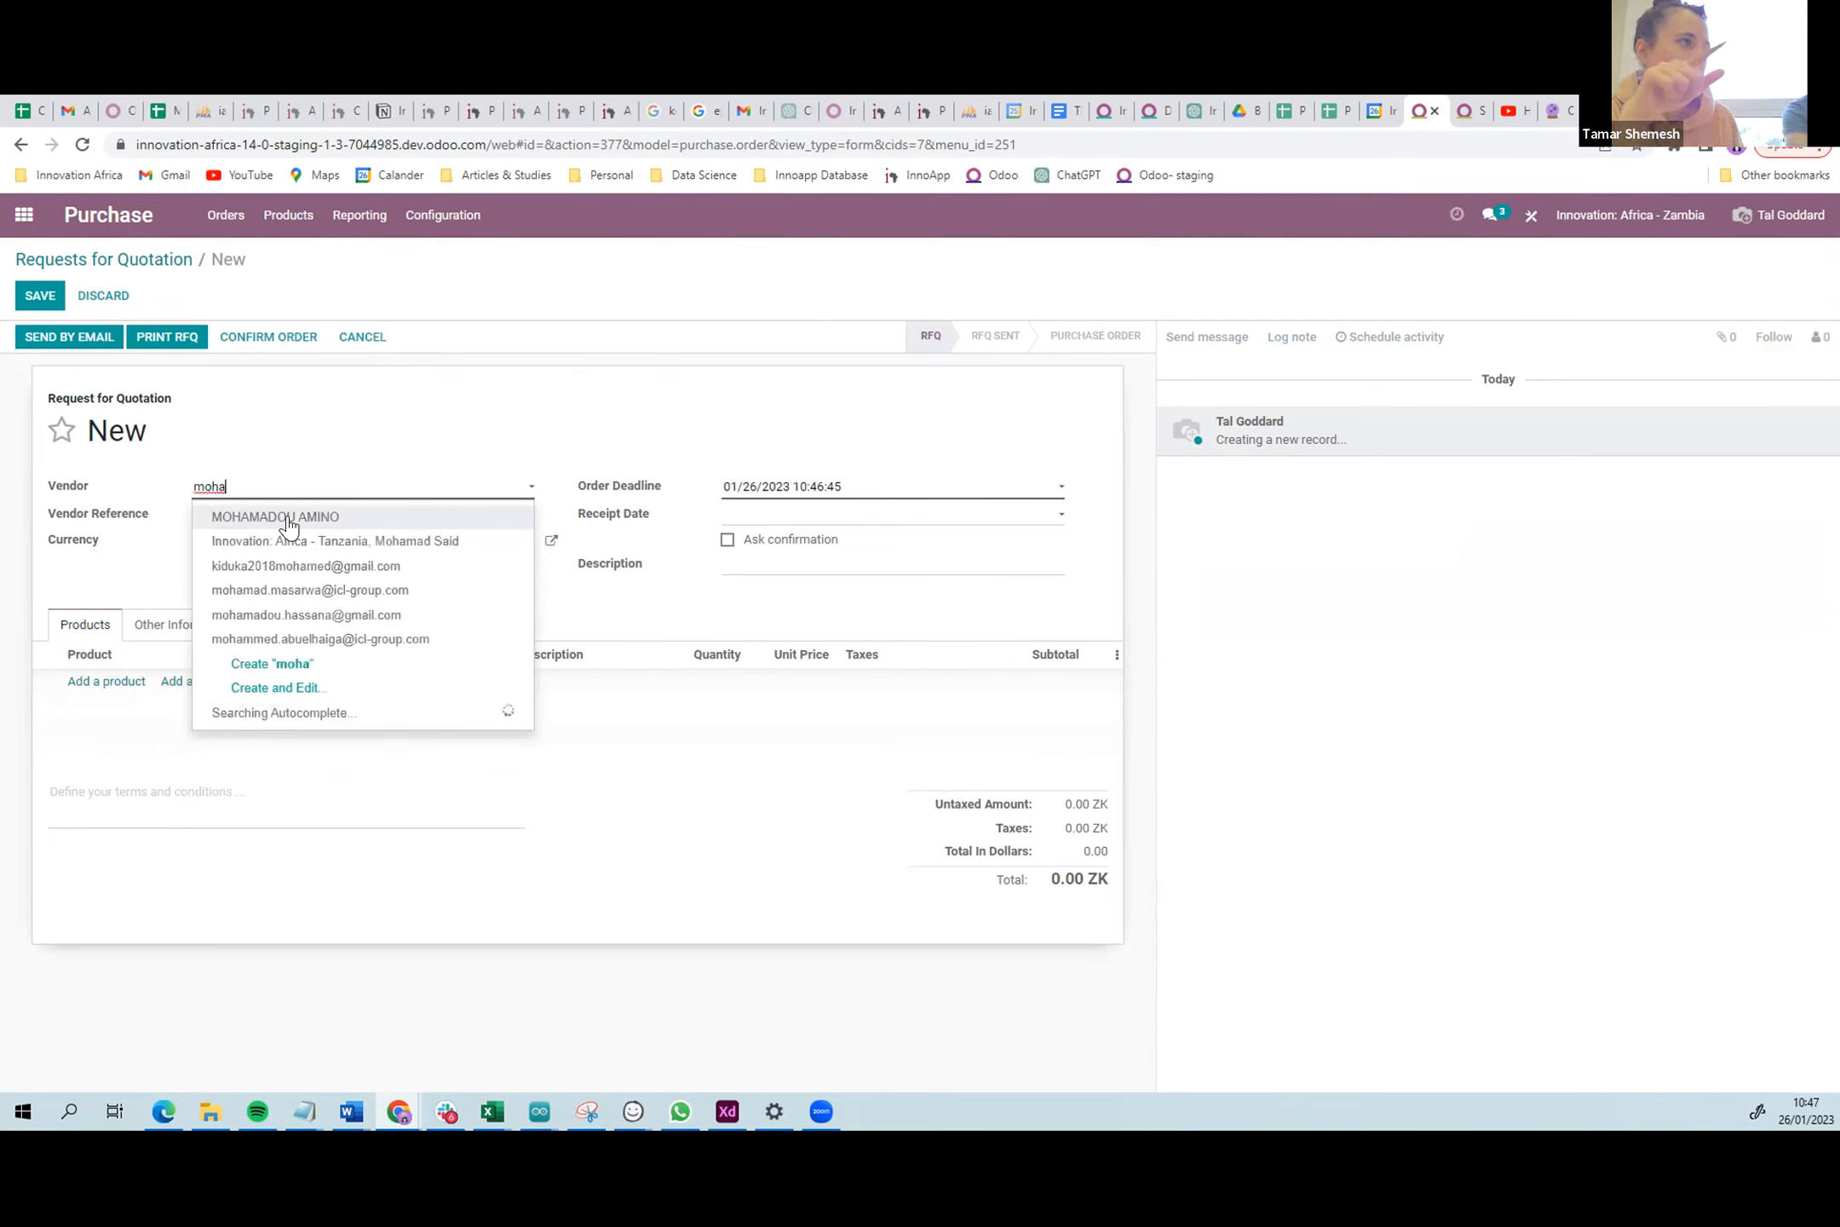
key(BackSpace)
key(BackSpace)
key(BackSpace)
text(un)
key(BackSpace)
text(han)
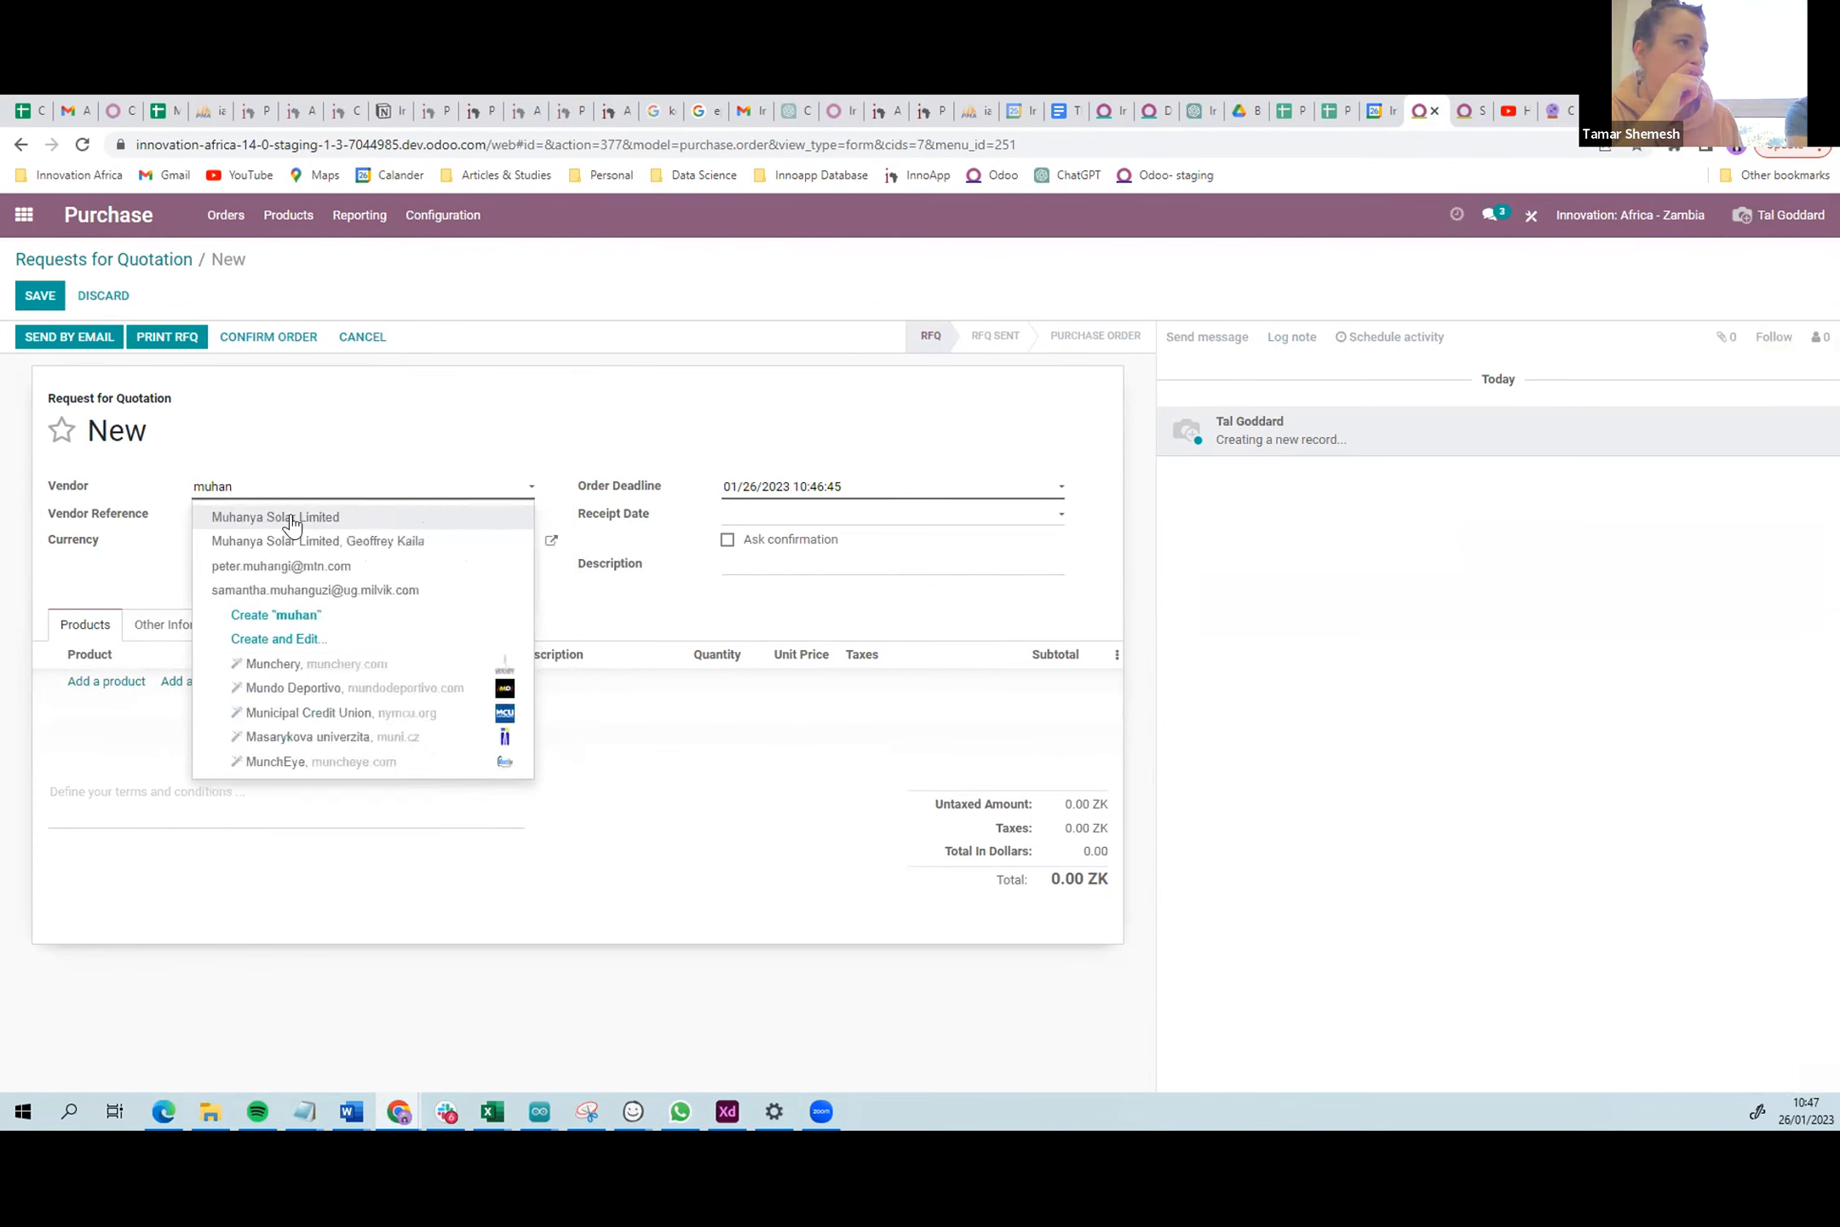
click(292, 514)
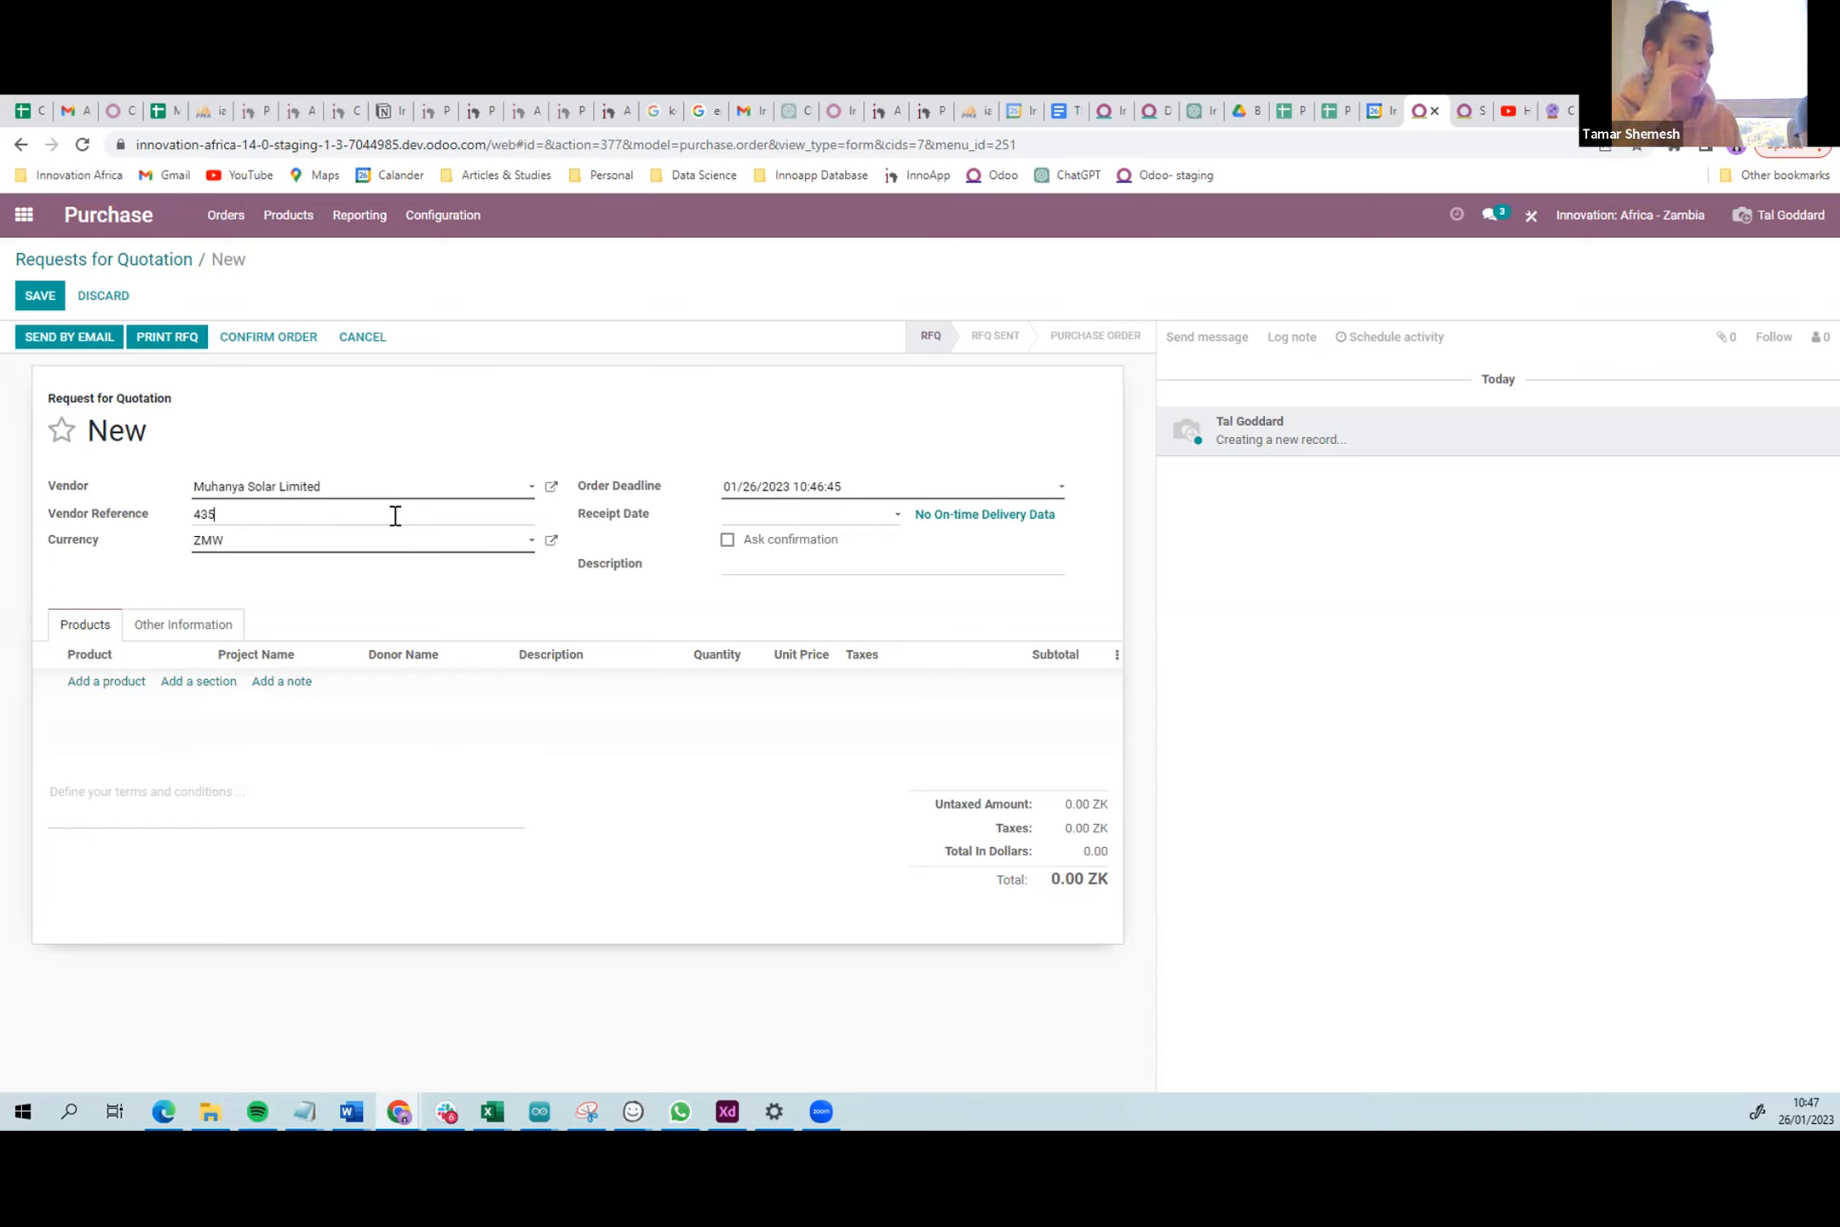
- Set the request's receipt date to 01/26/2023
click(778, 514)
click(881, 682)
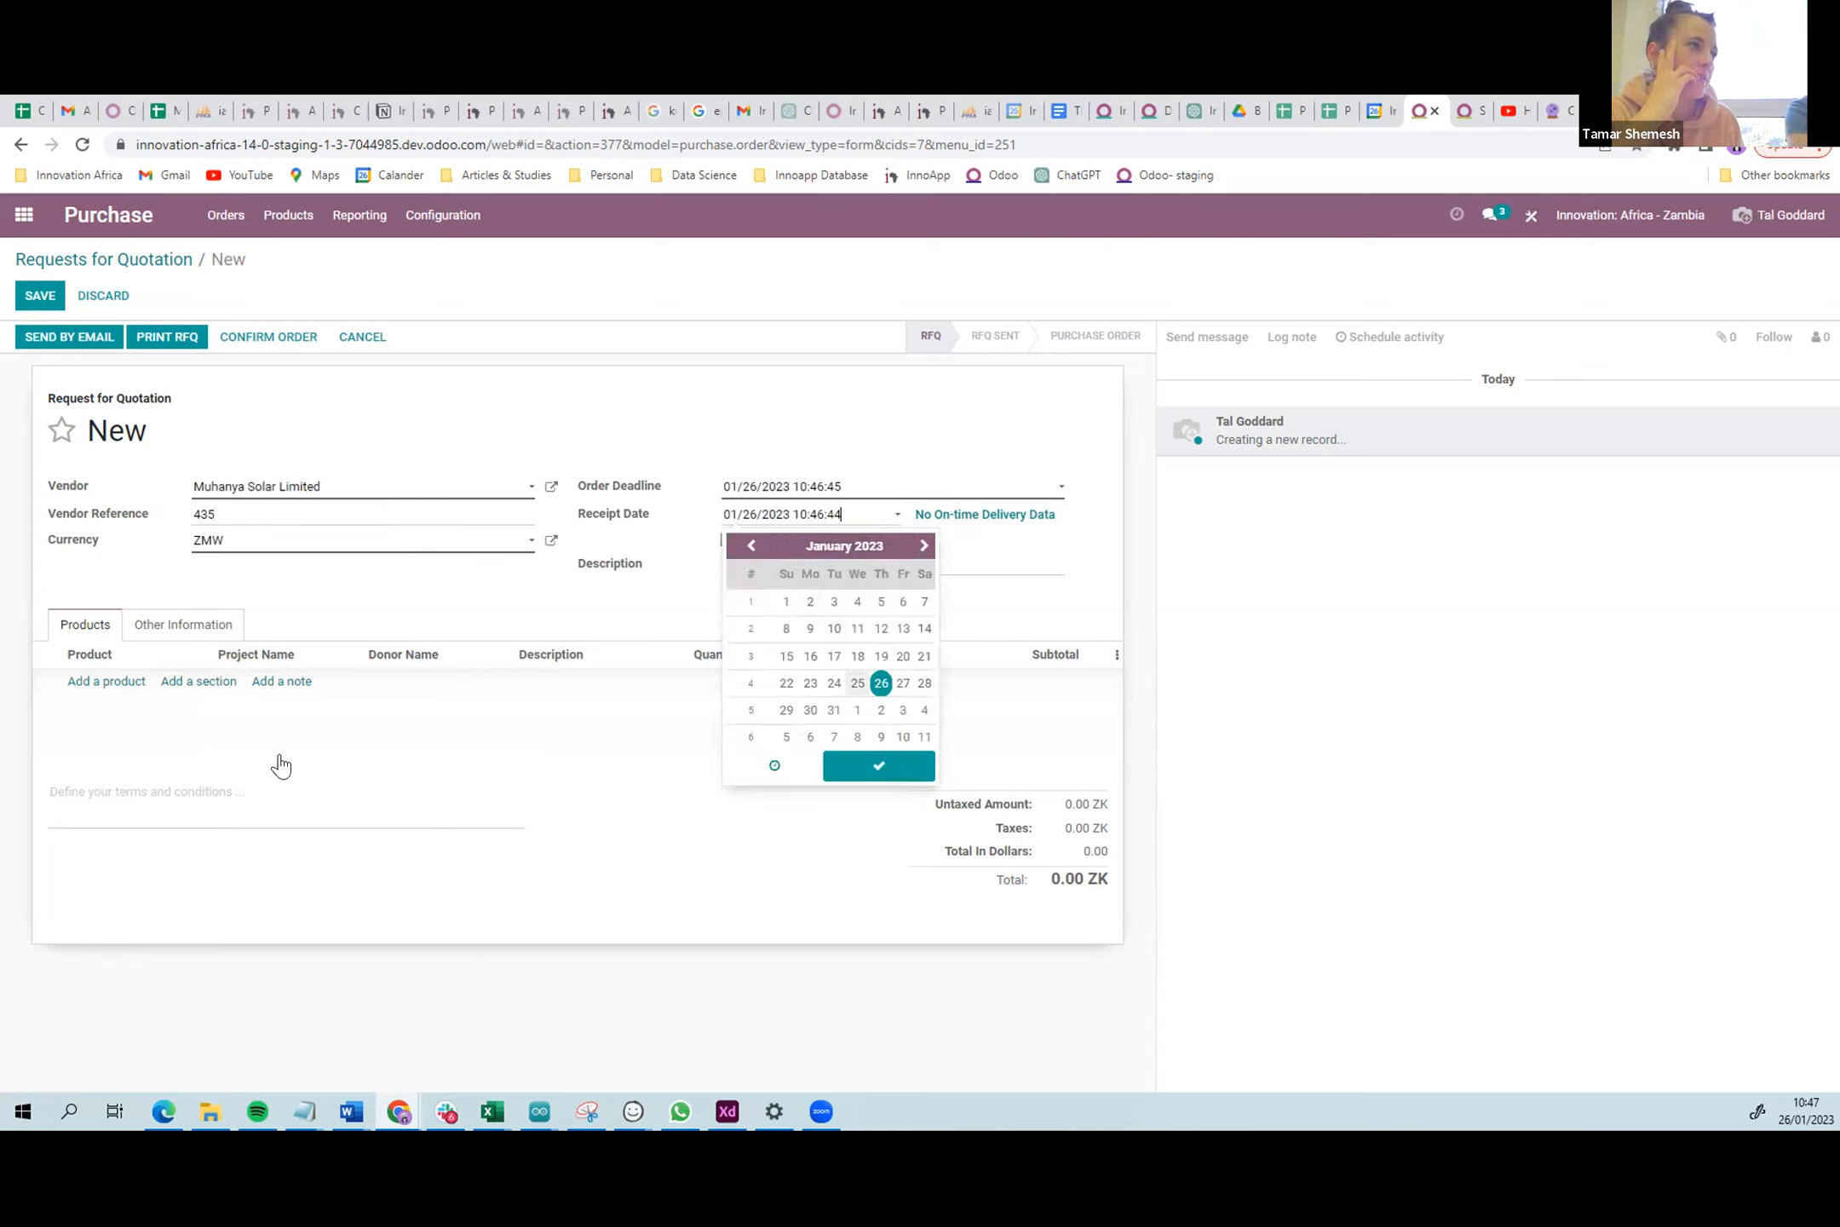
click(843, 765)
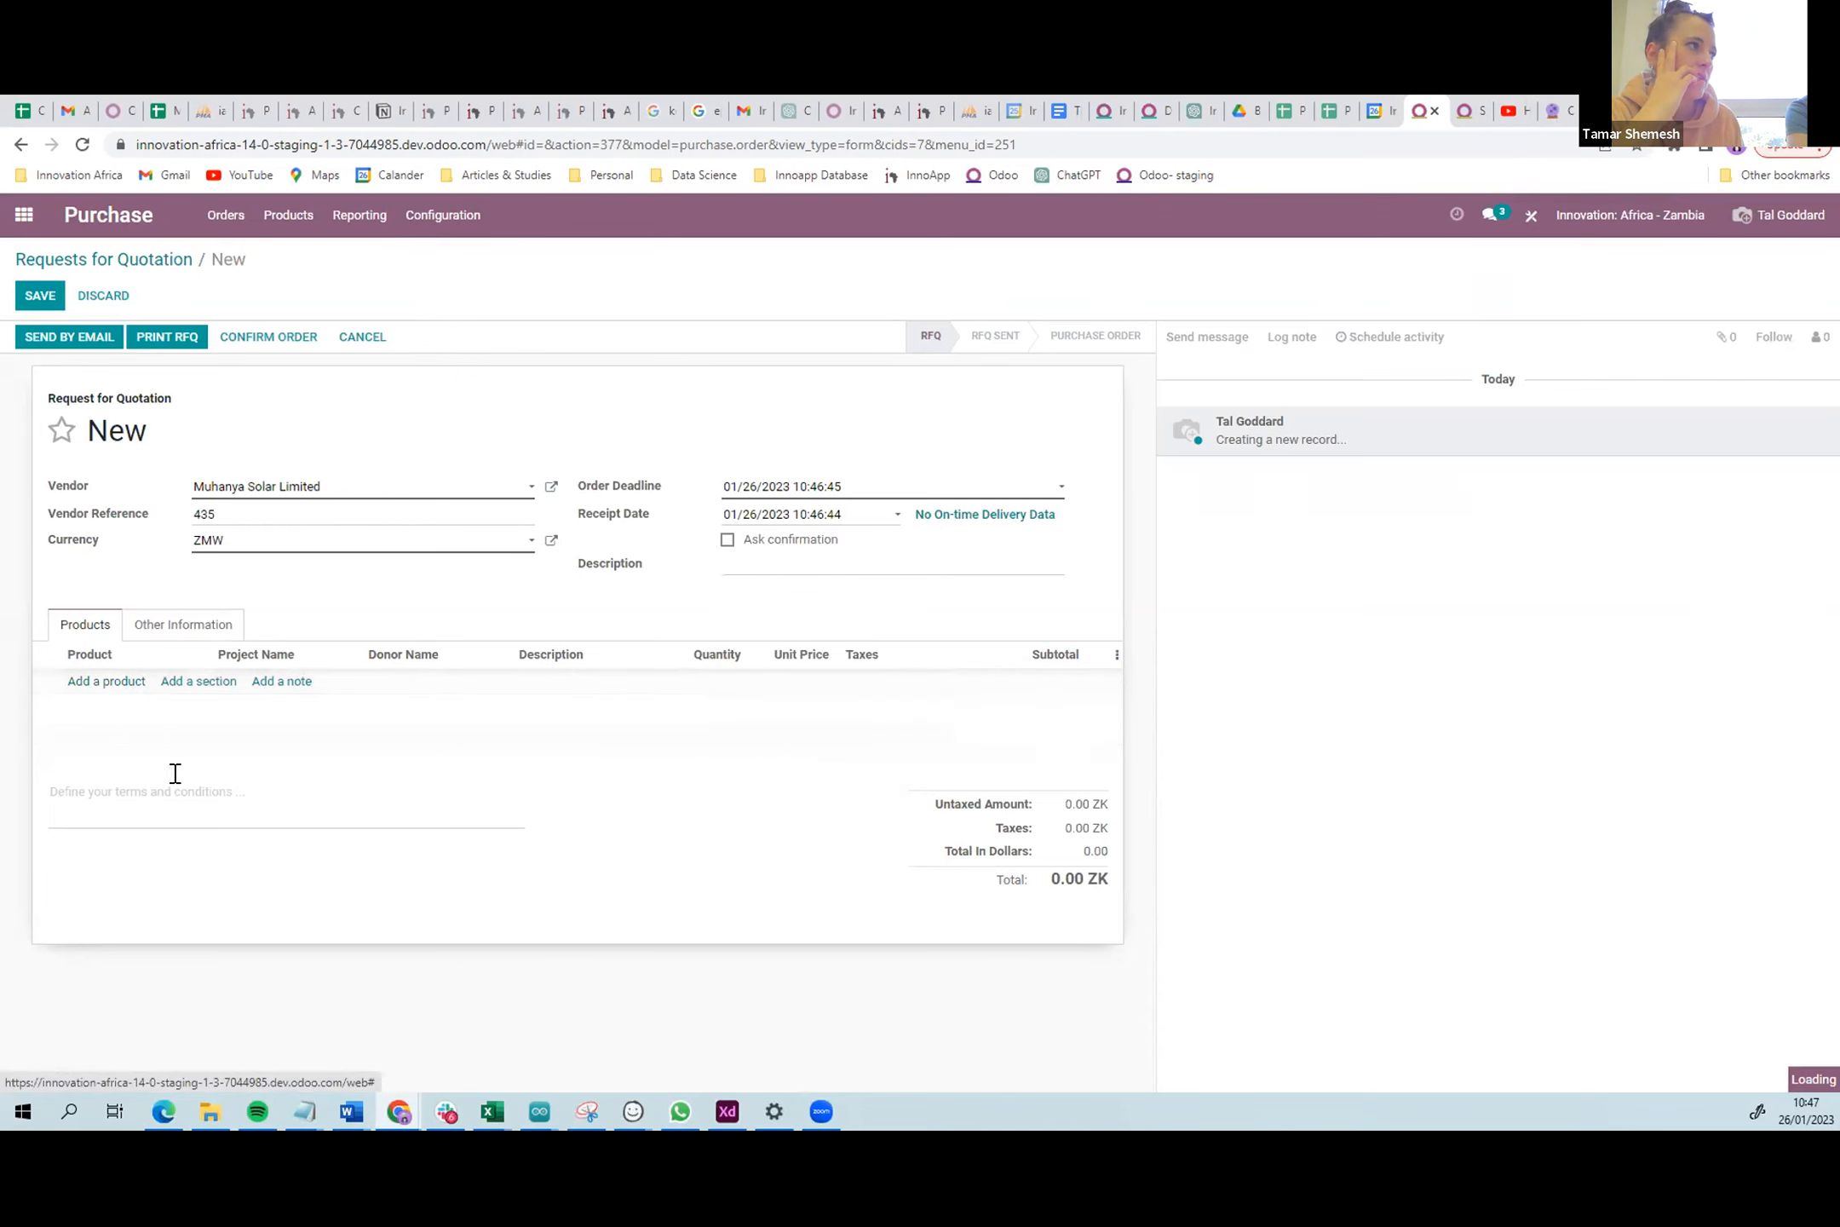
- Add the Solar Pumps product with 15 units of variant SQF 3A-10 and 20 units of SQF 2.5-2
click(94, 681)
text(sola)
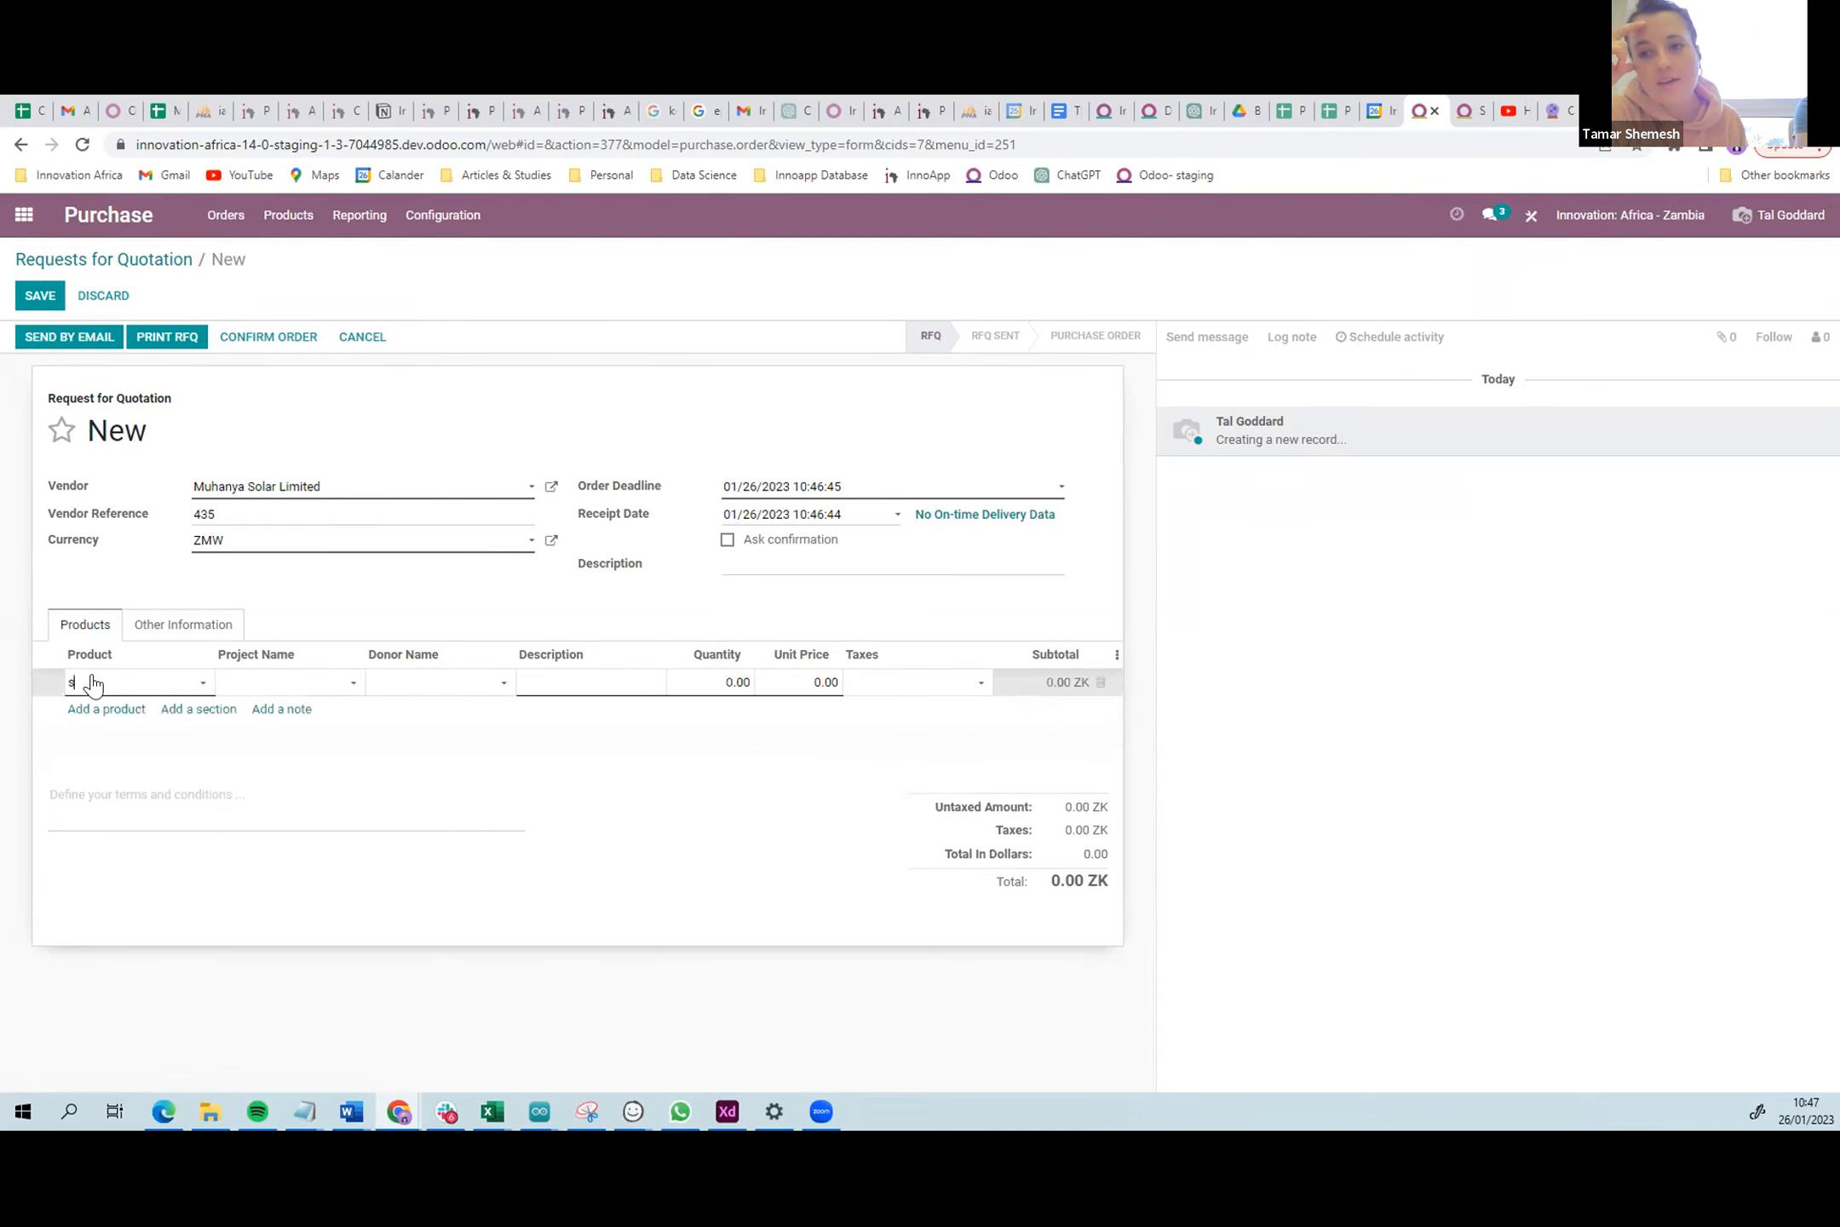
text(r pu)
click(128, 709)
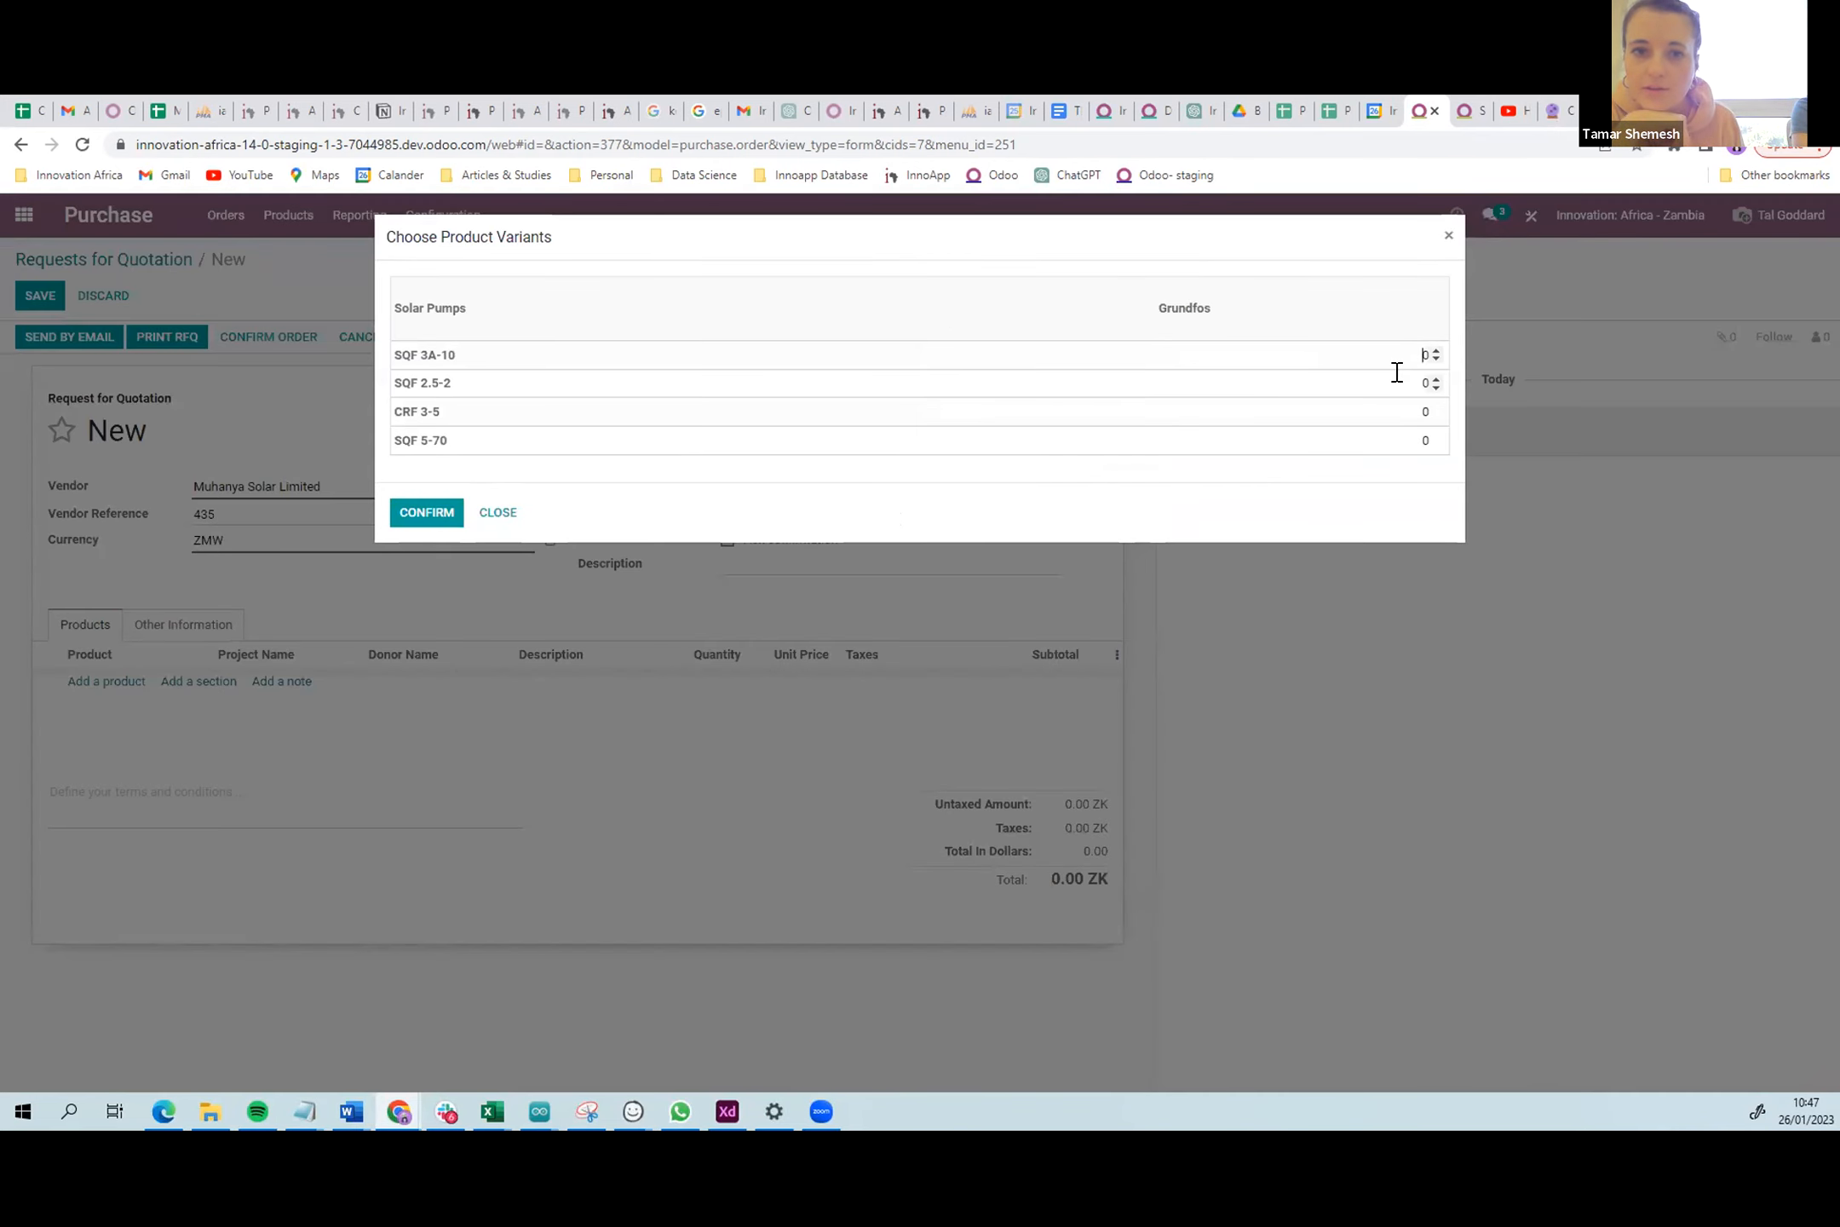
click(1428, 383)
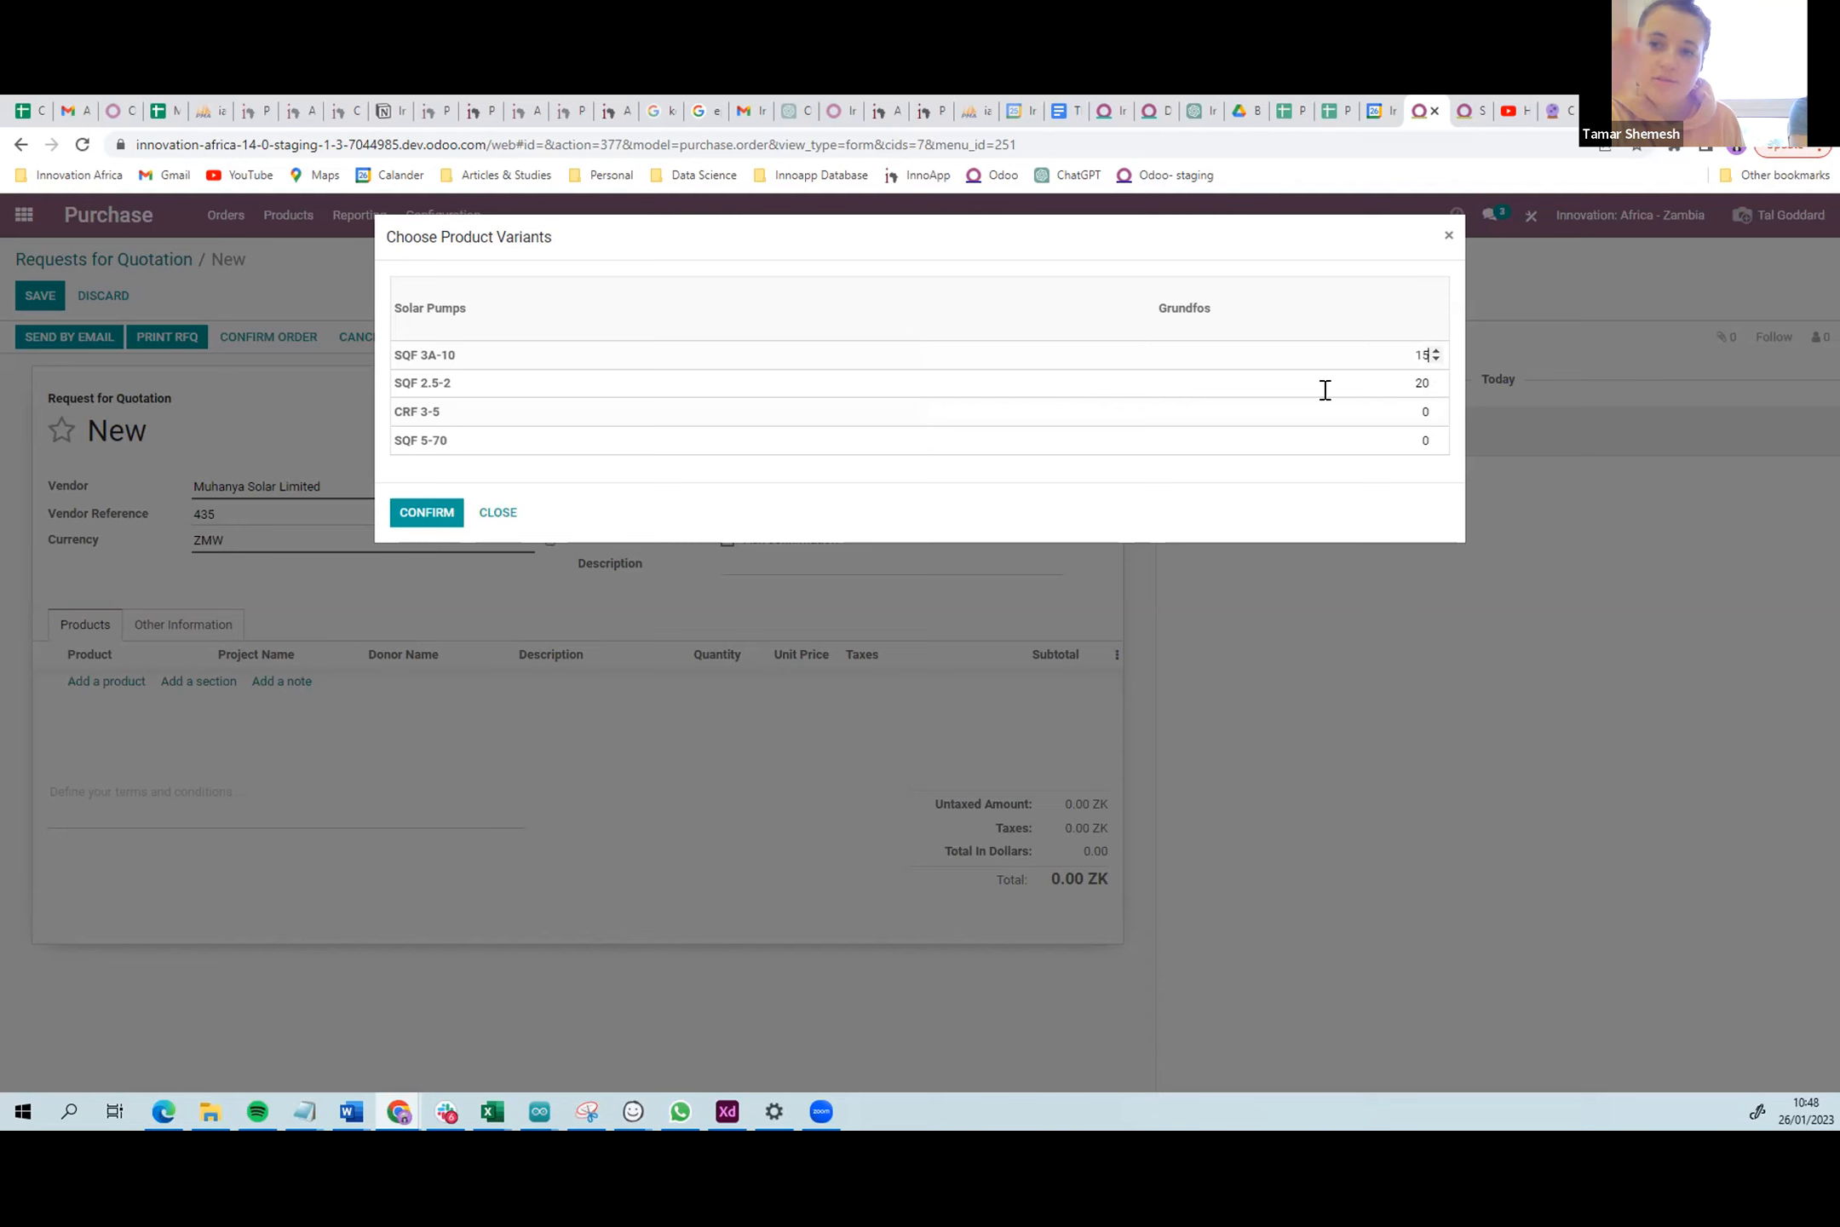
click(418, 518)
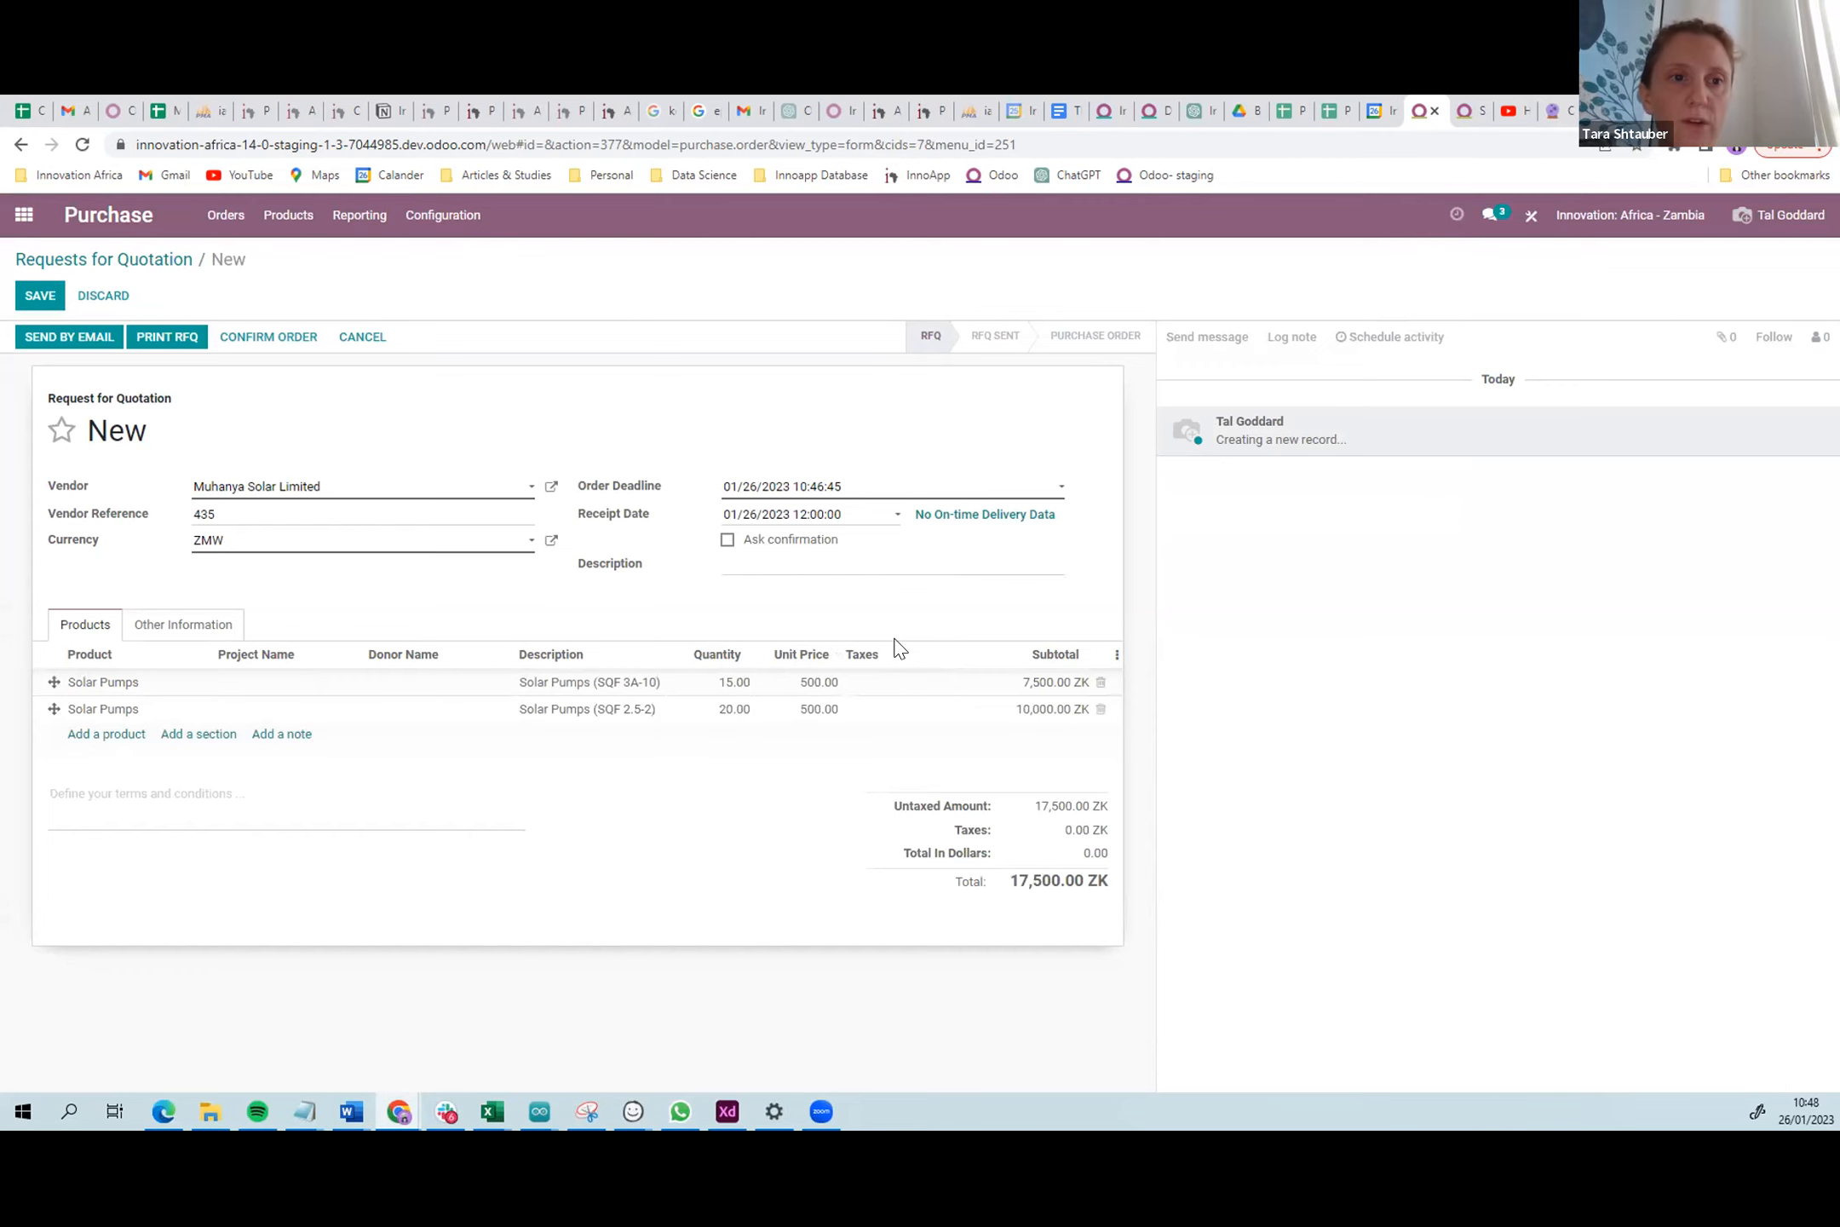
- Set the unit price of the SQF 2.5-2 line to 1,000 and confirm the order
click(812, 711)
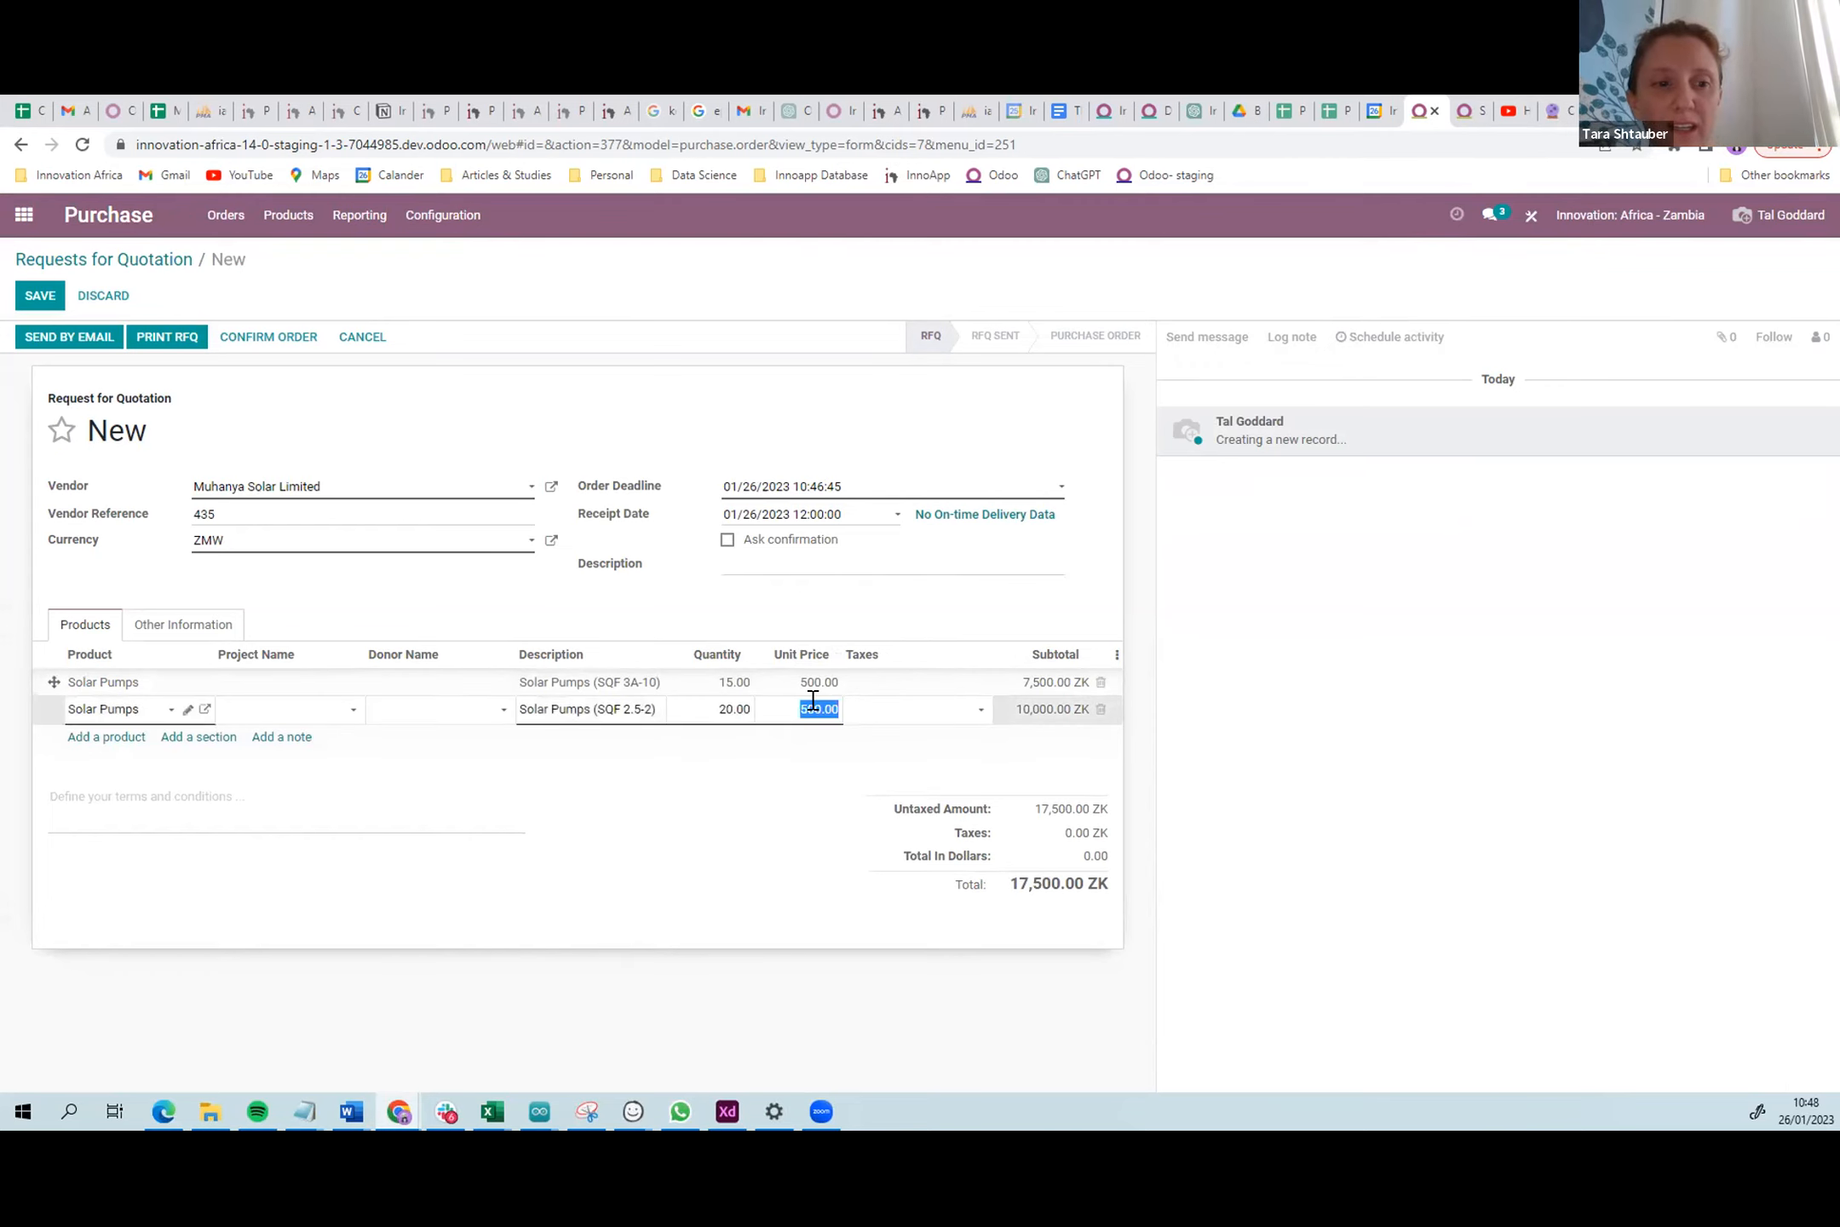
text(100)
key(Return)
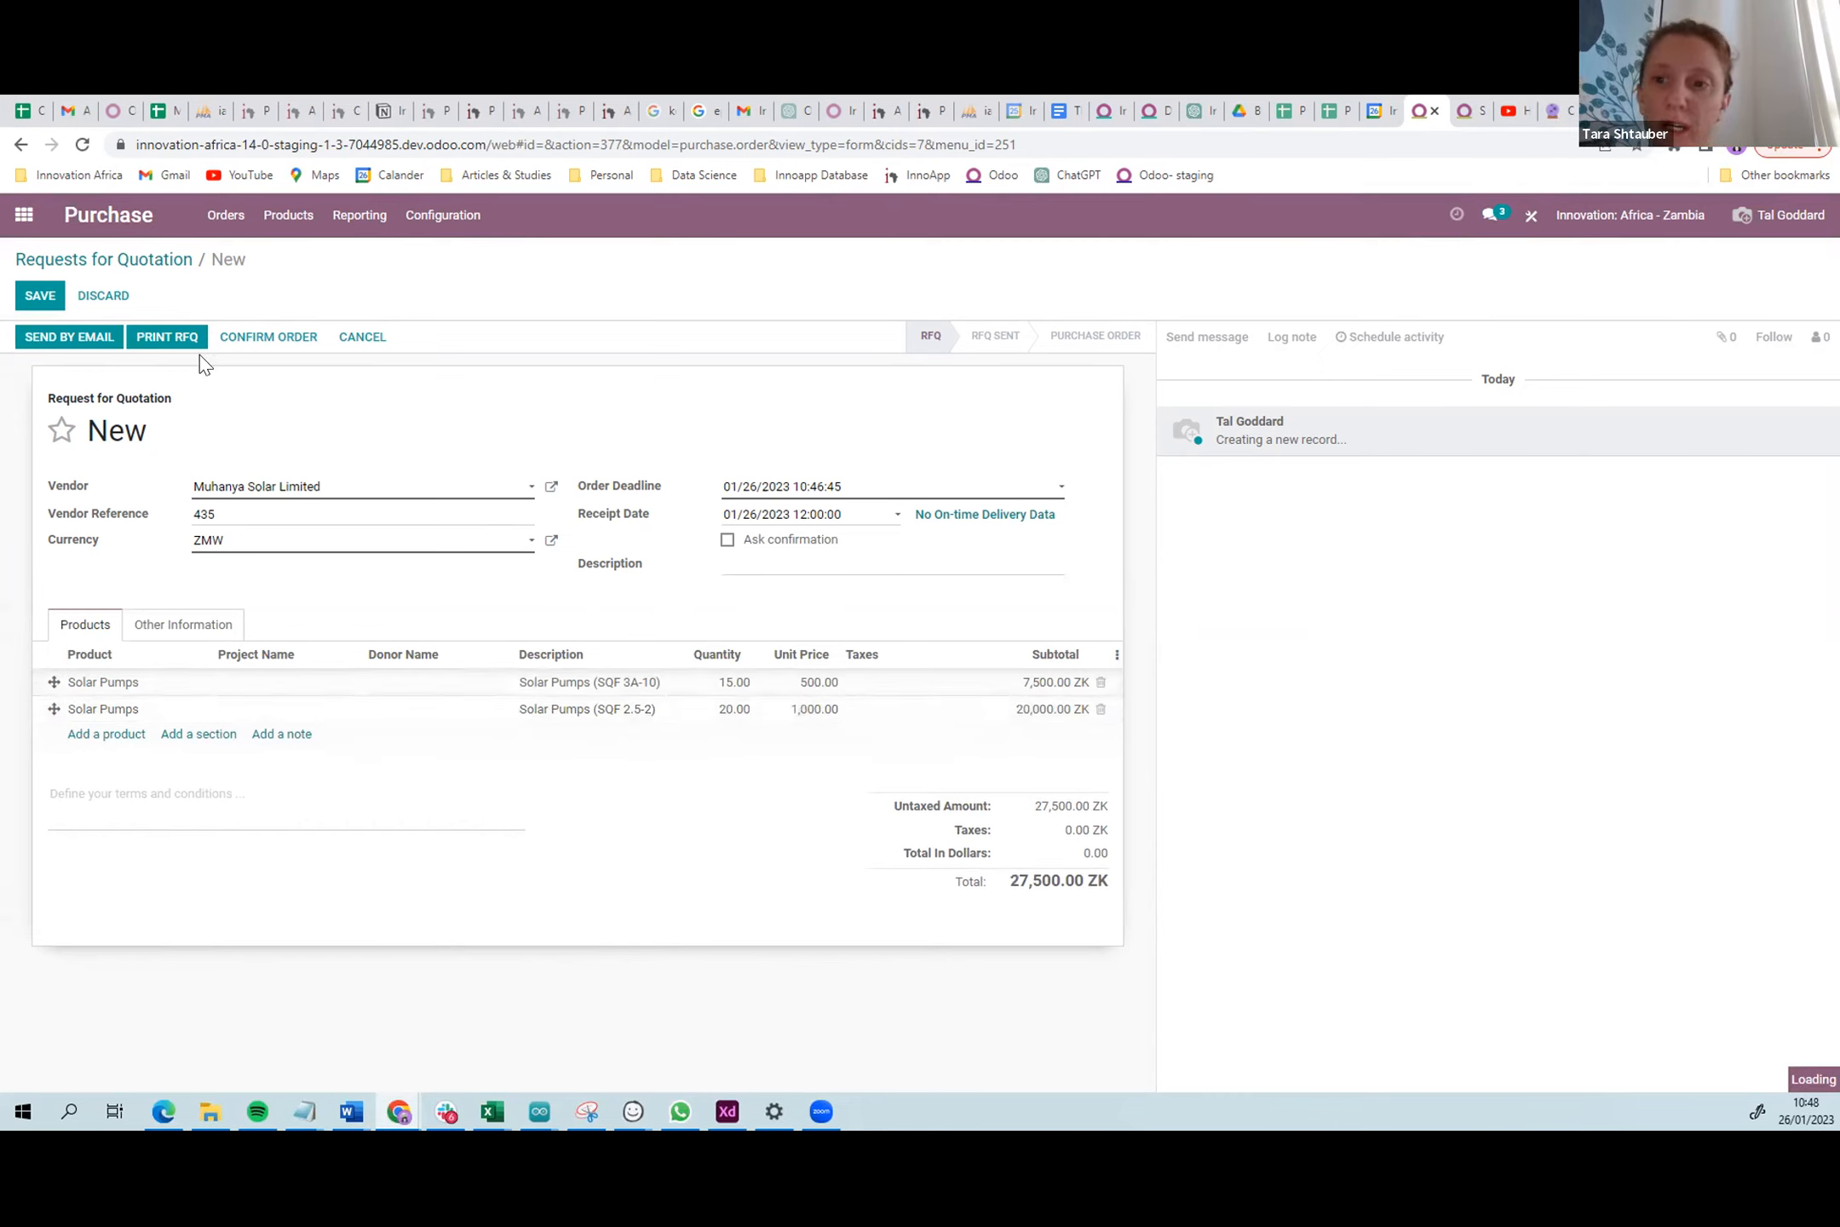
click(270, 343)
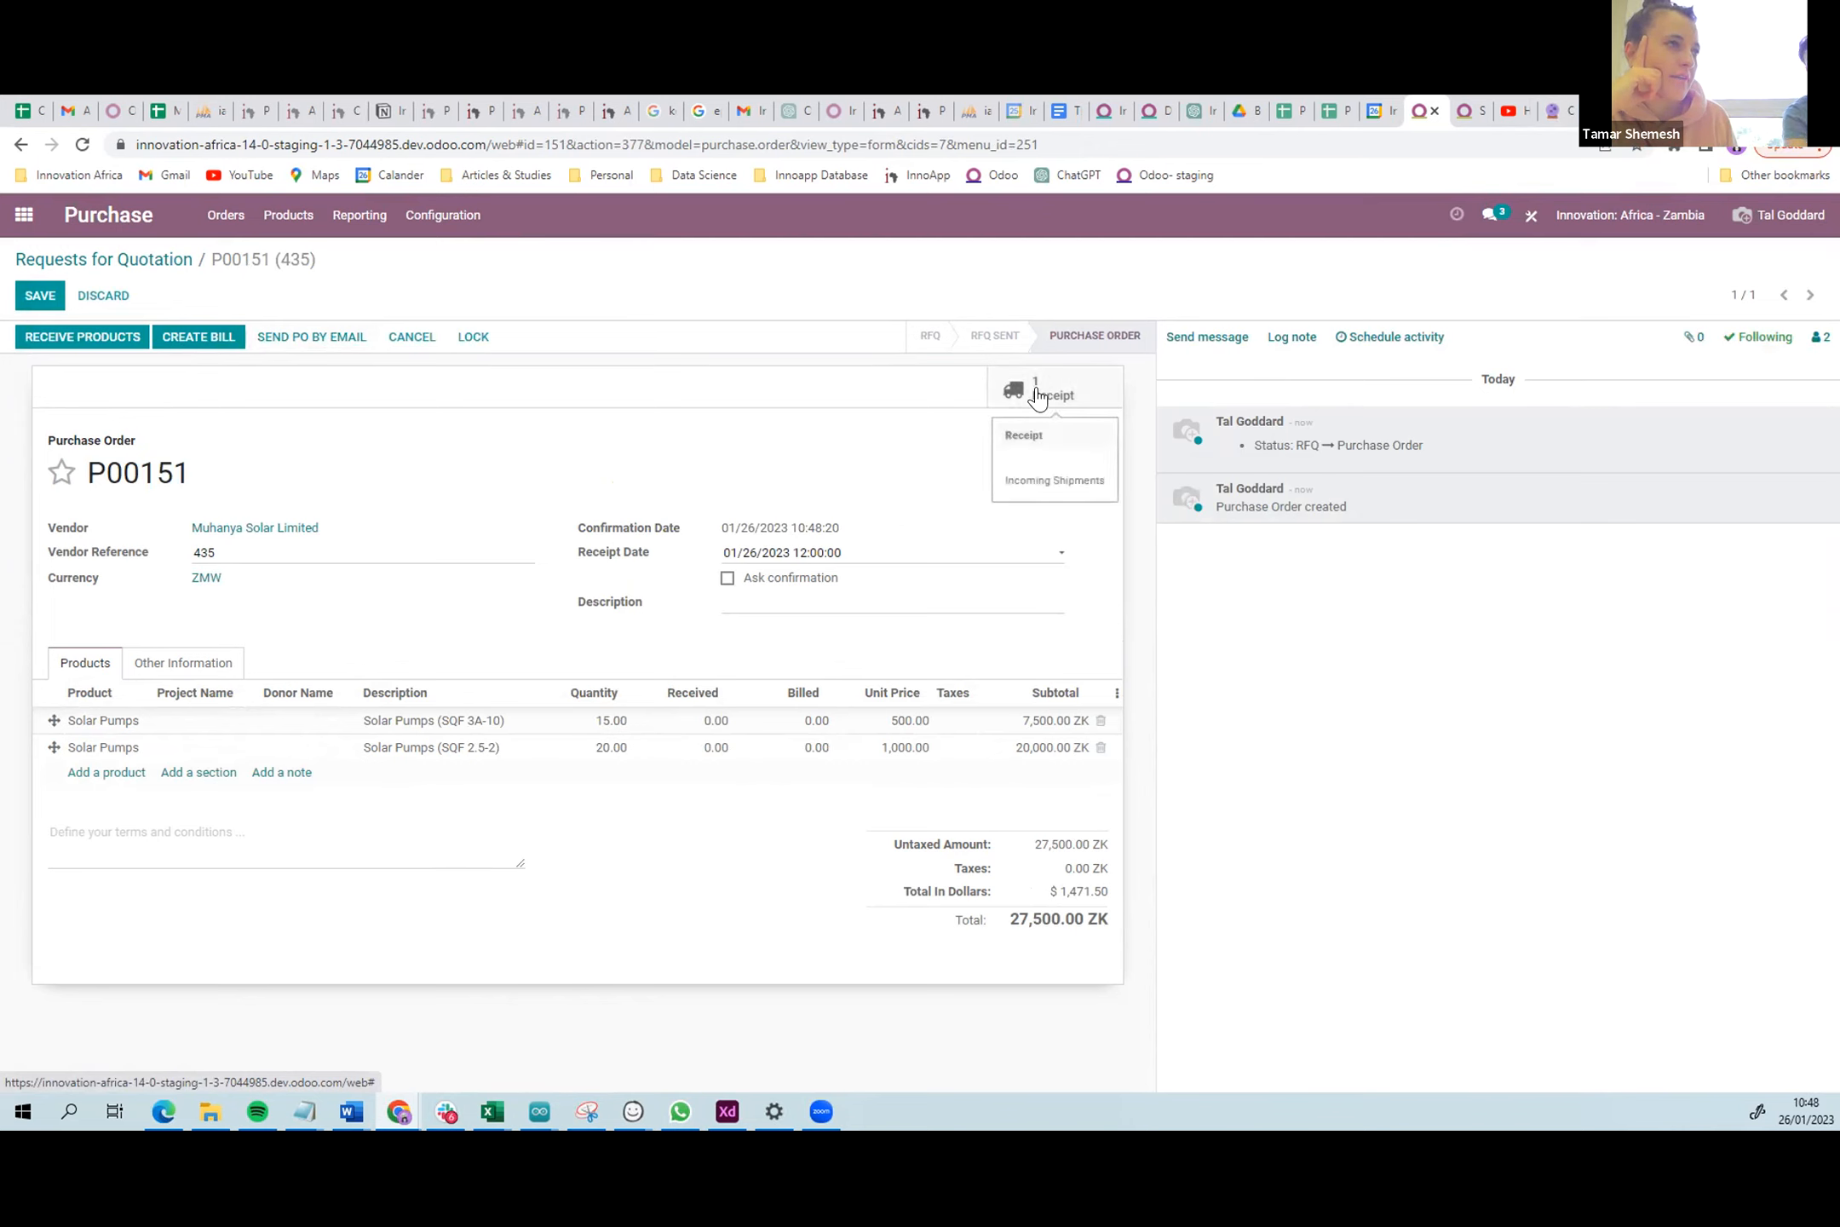
- Switch to the Inventory app and open the ready receipt for the new Solar Pumps purchase order from the receipts list
right_click(12, 219)
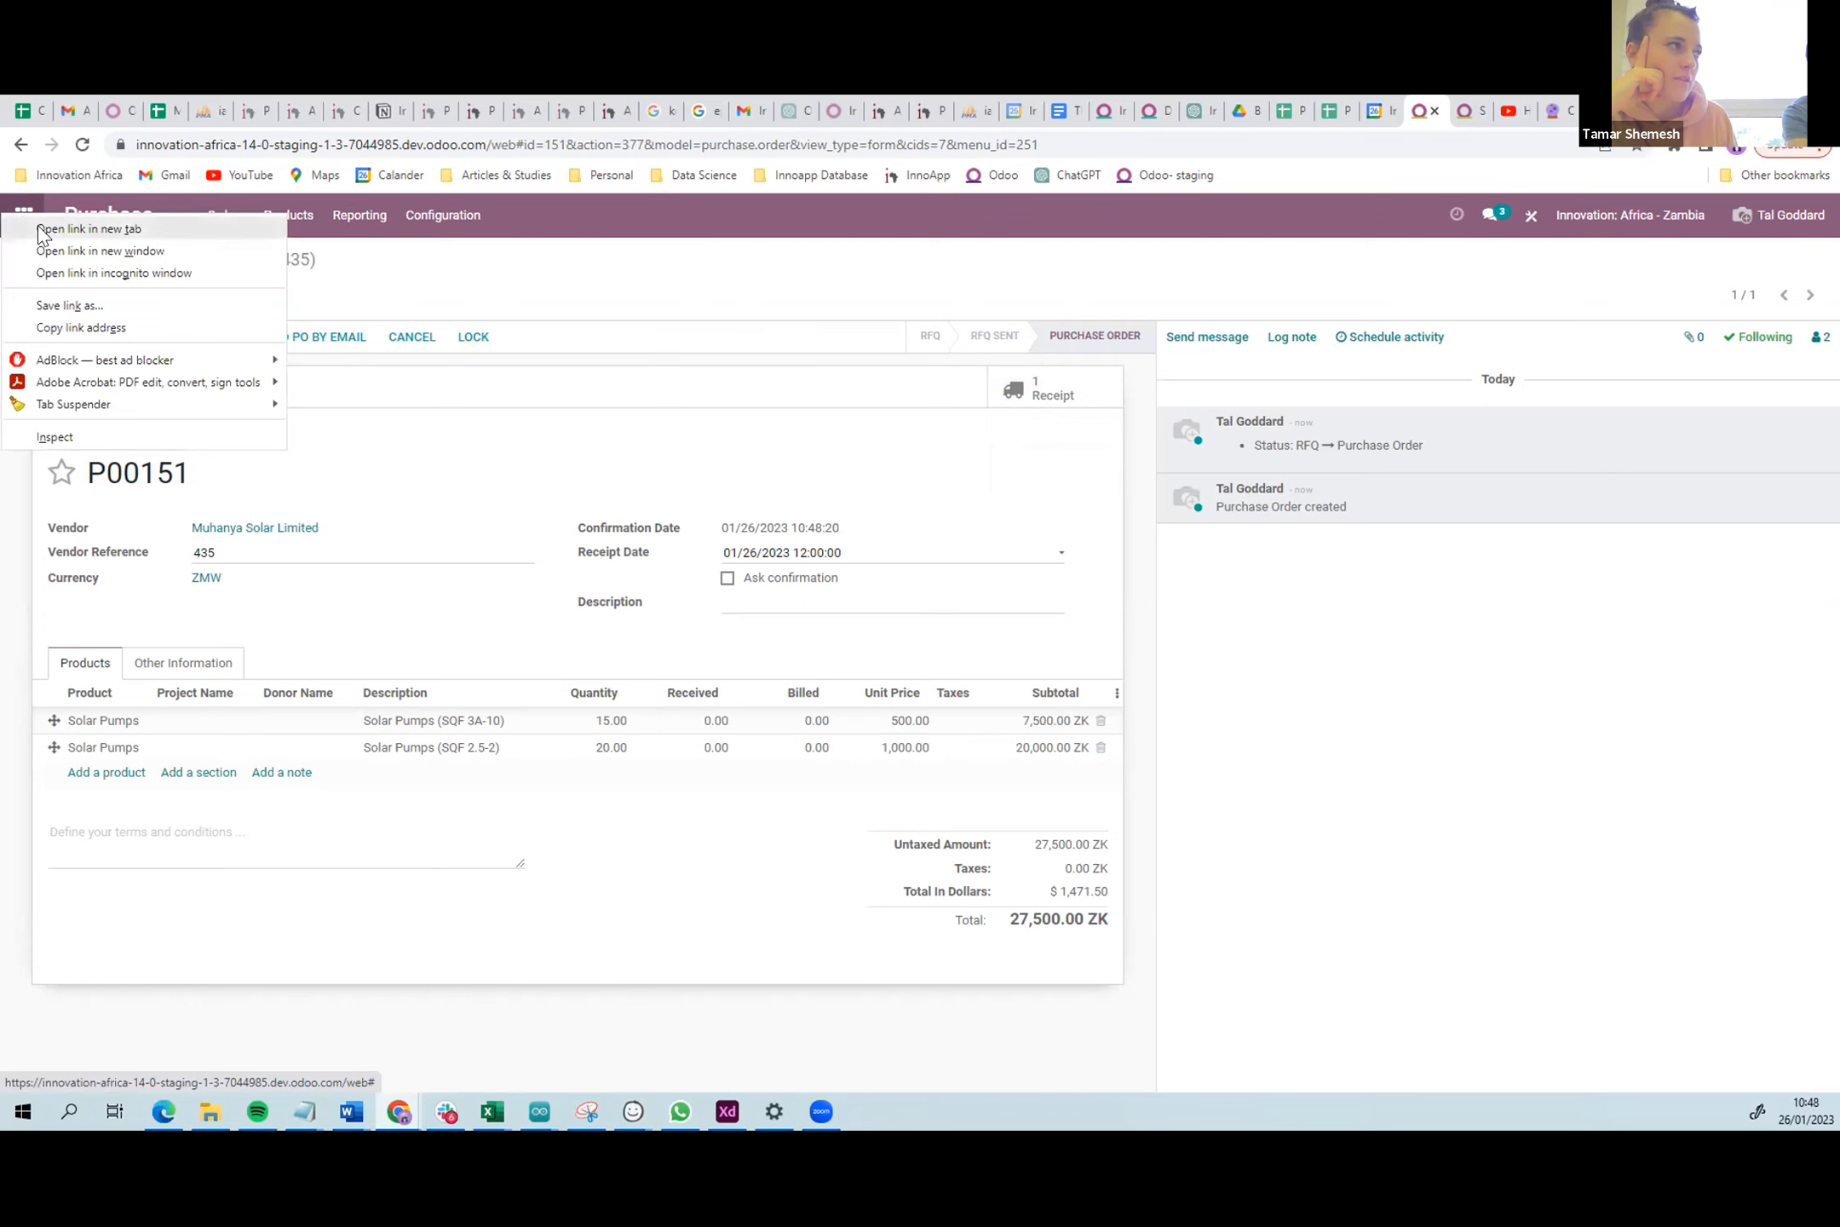
click(40, 211)
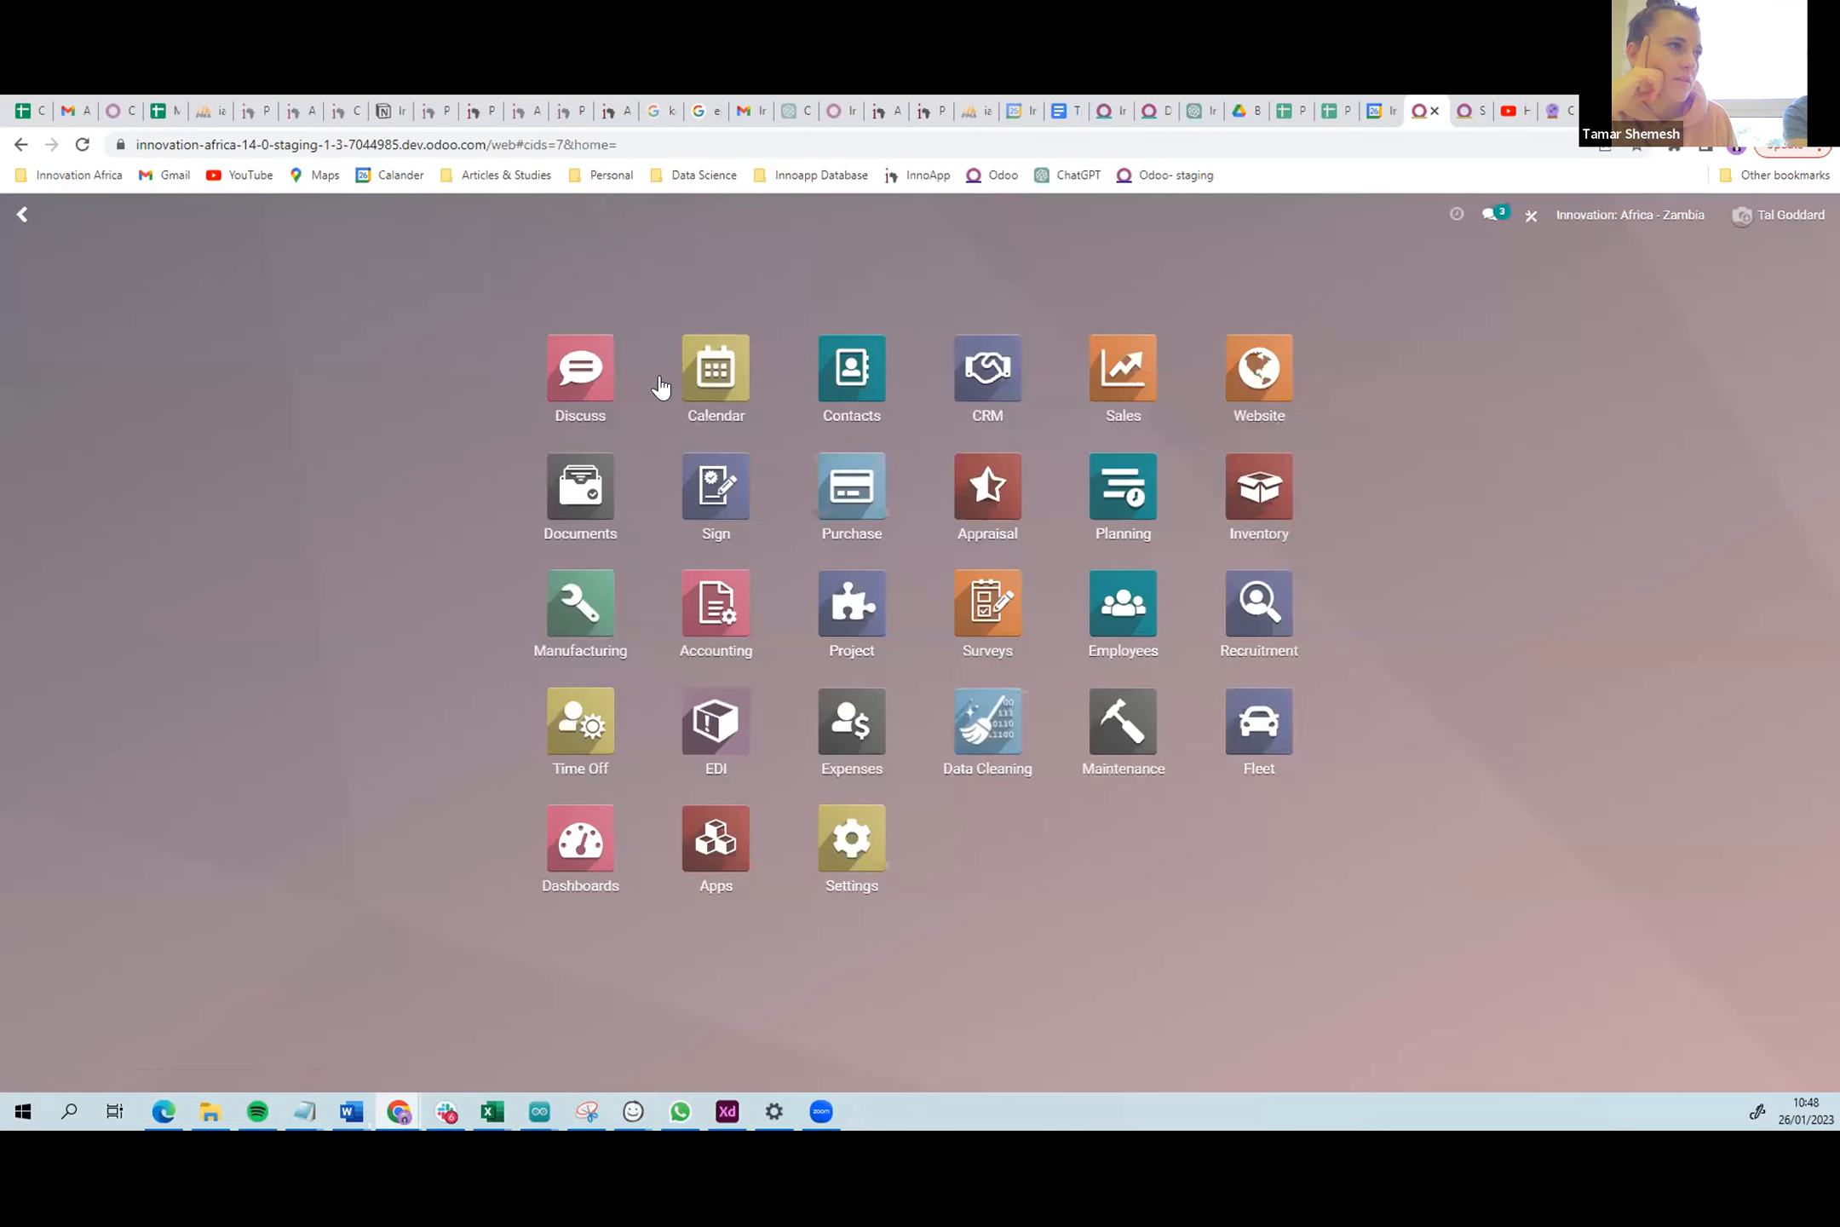
click(25, 214)
click(1237, 506)
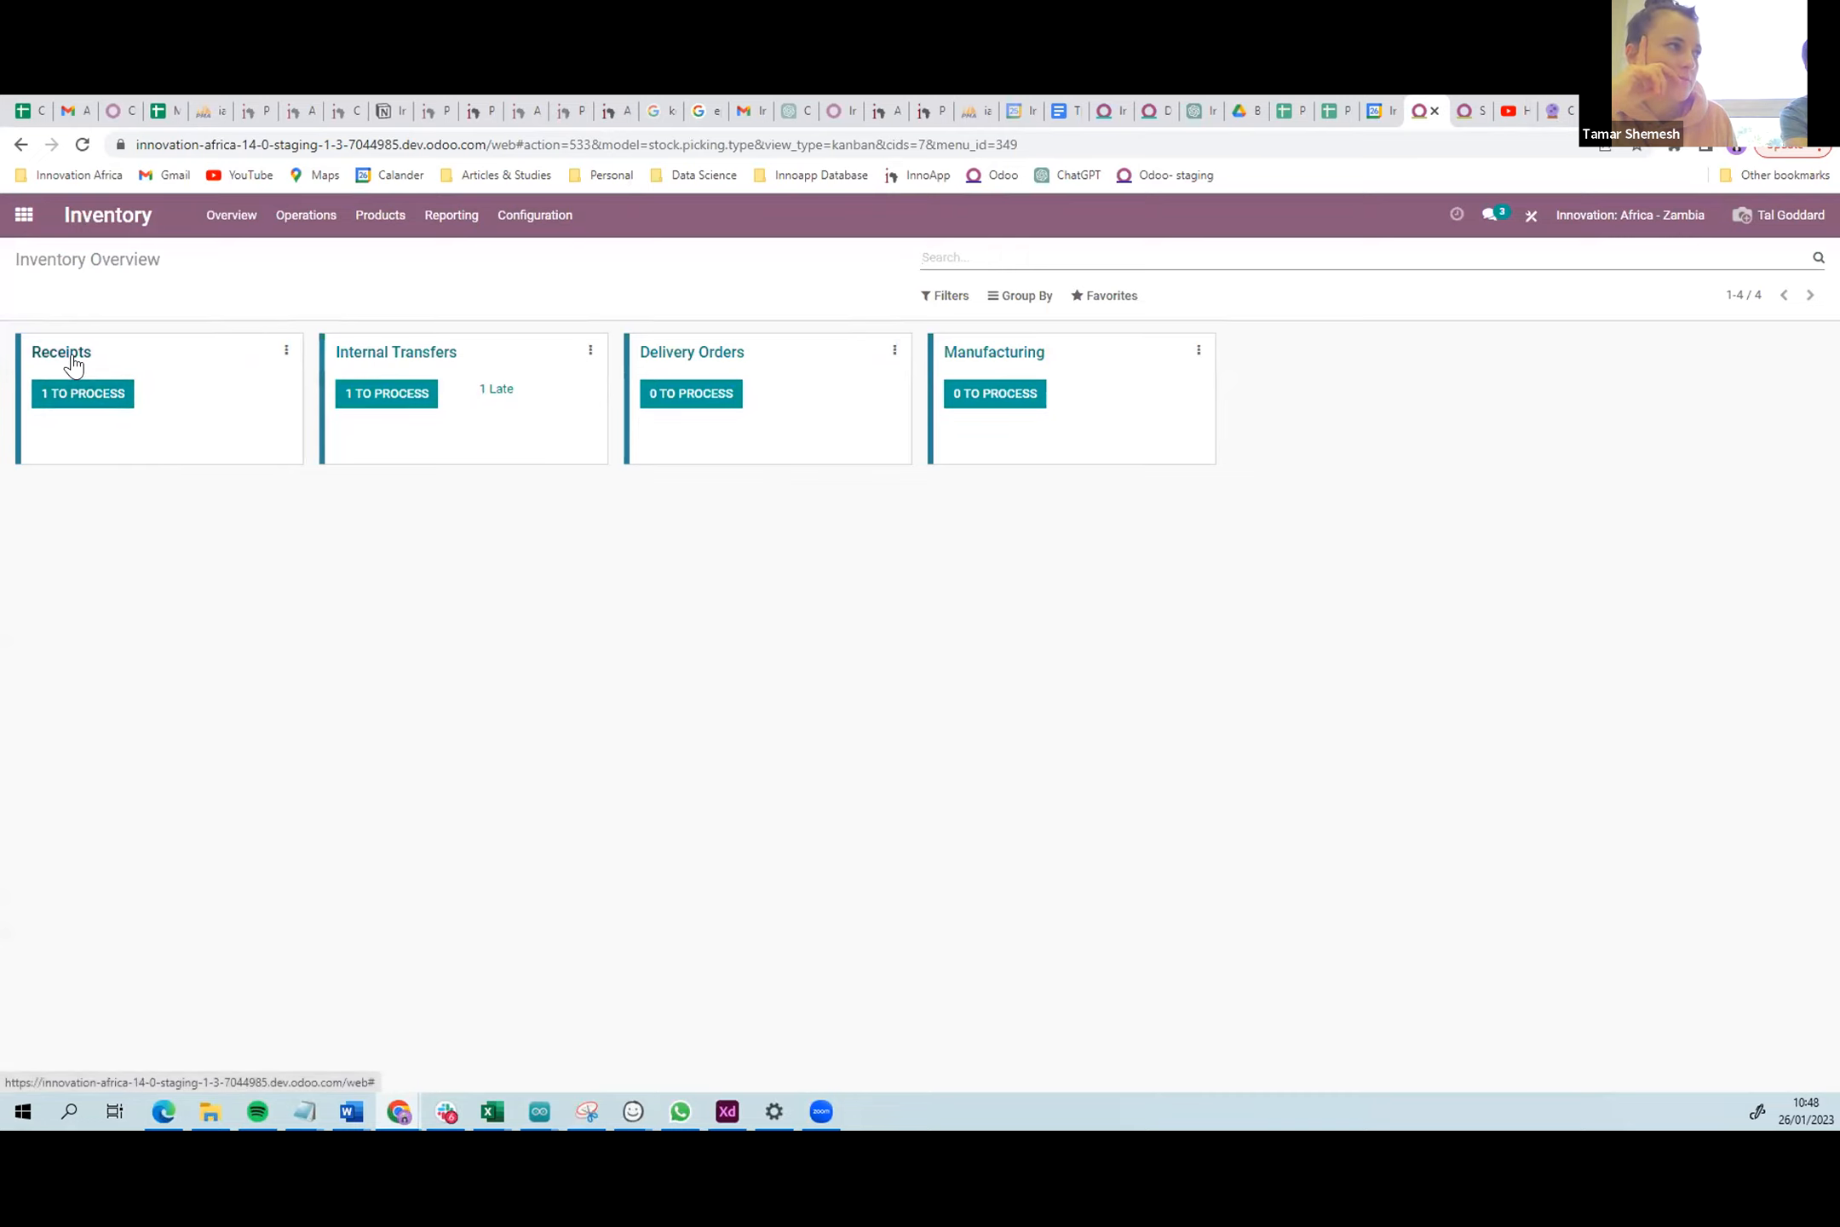
click(74, 364)
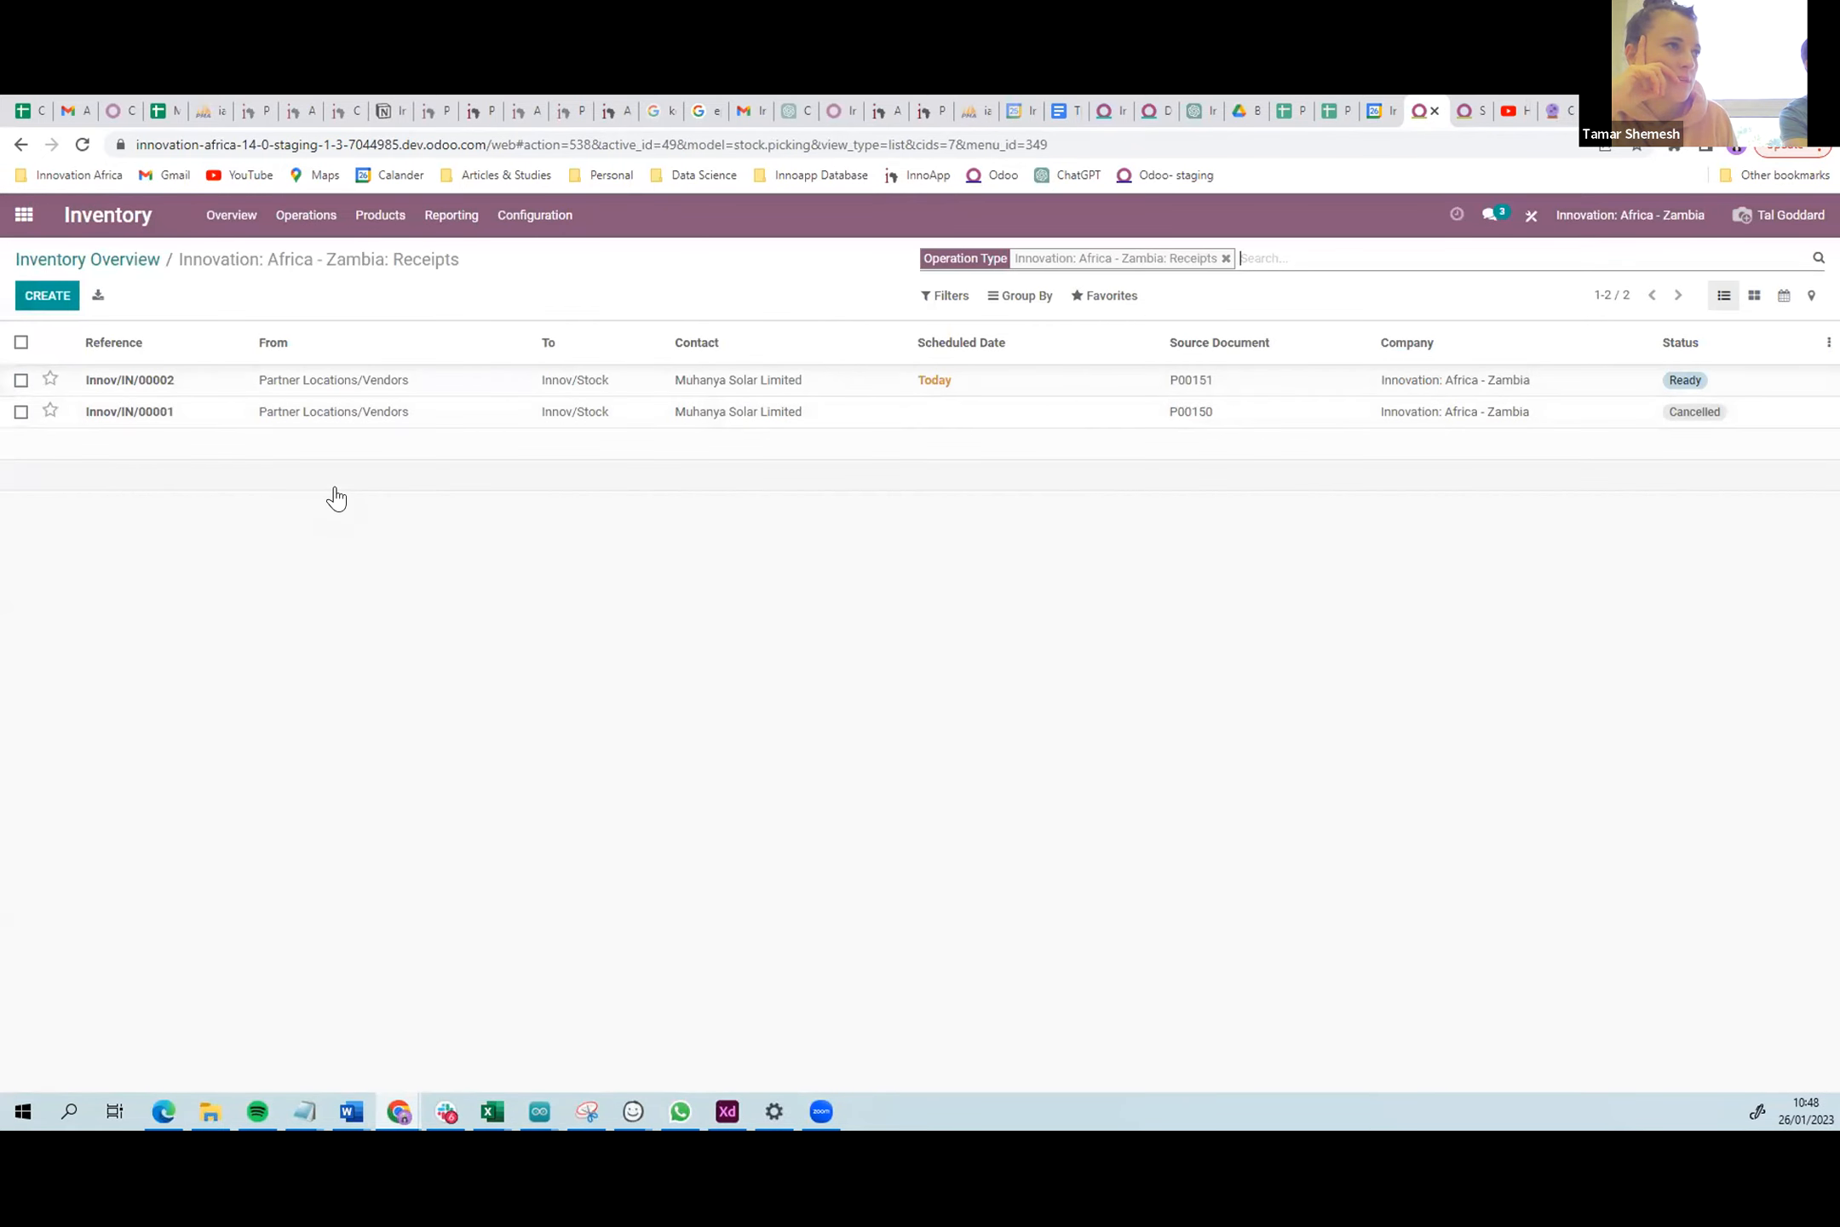
click(418, 392)
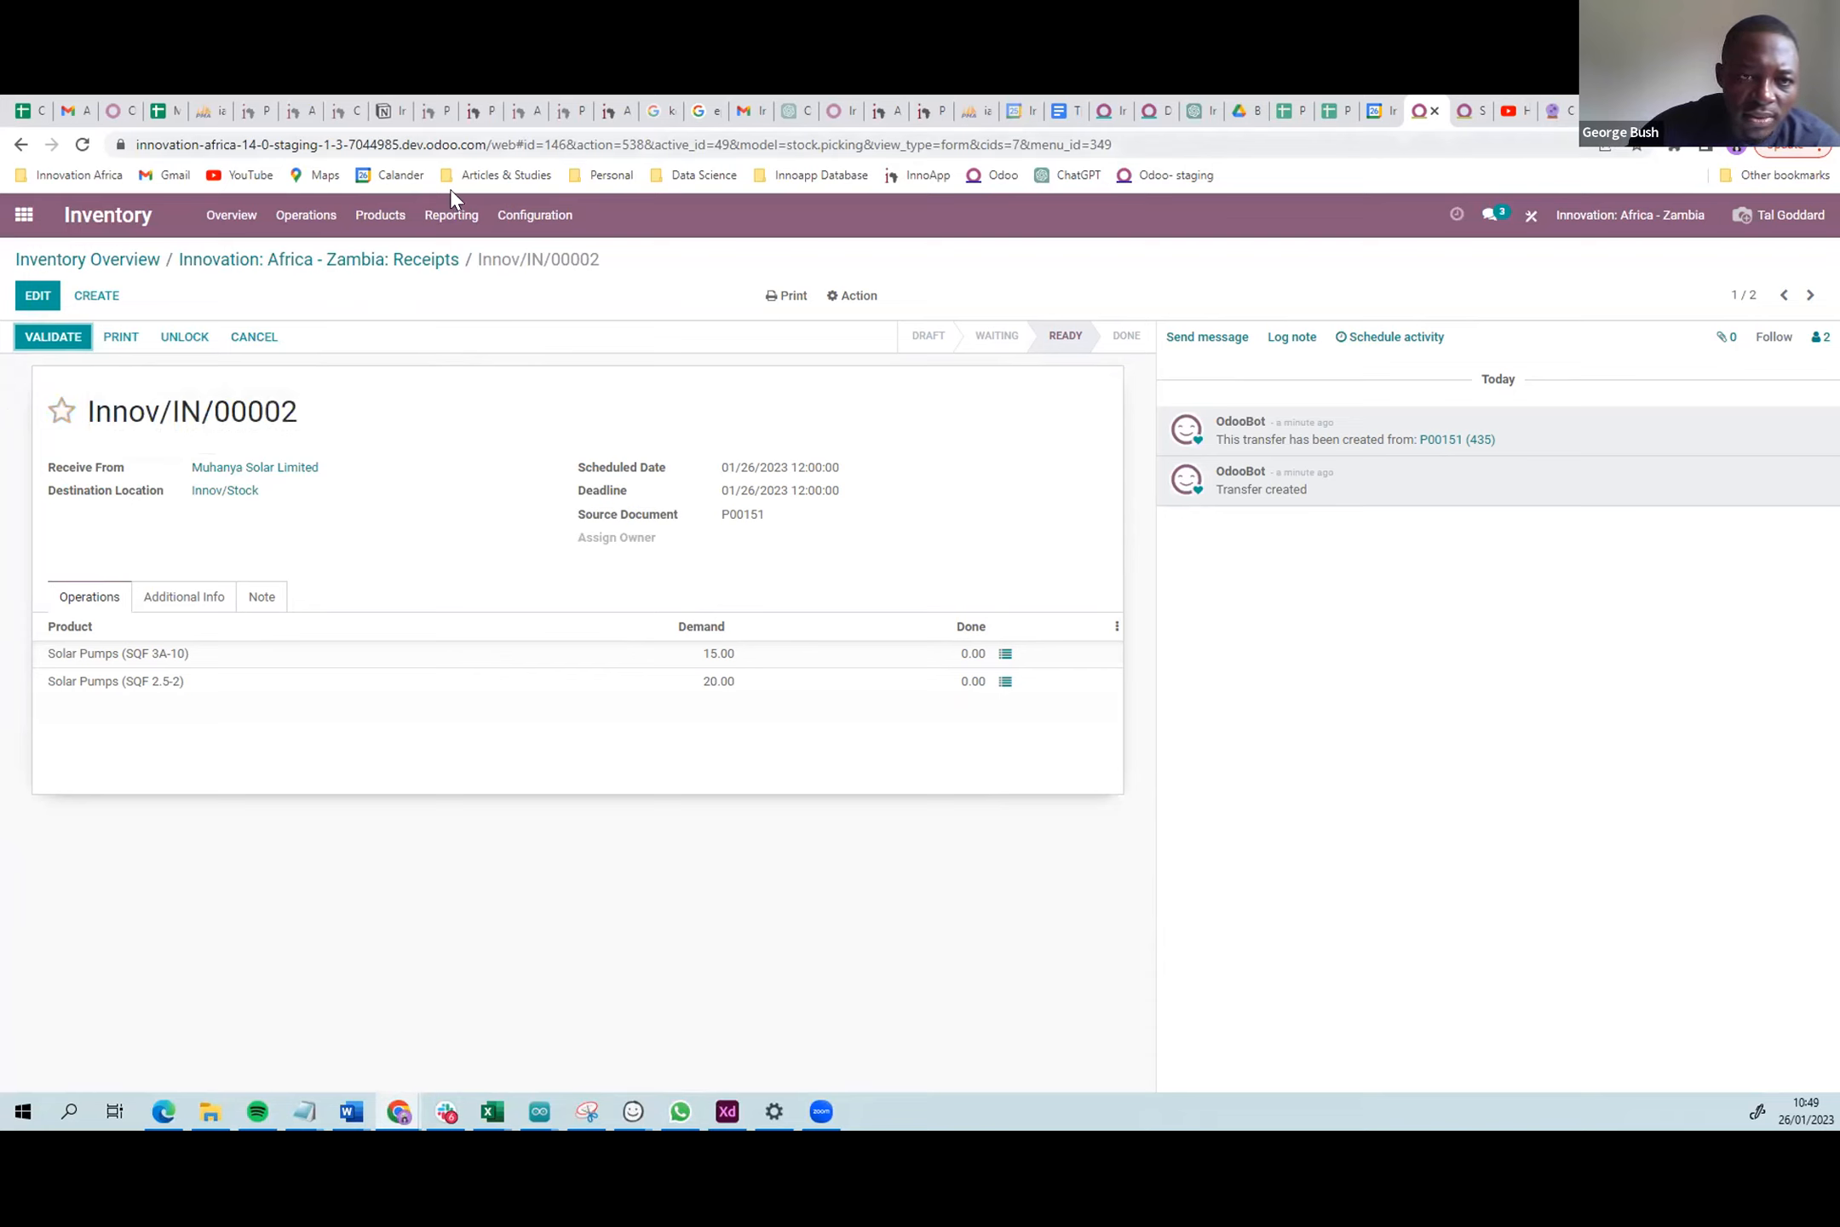
- Check the stock on hand in the inventory reports and return to the Inventory Overview
click(441, 218)
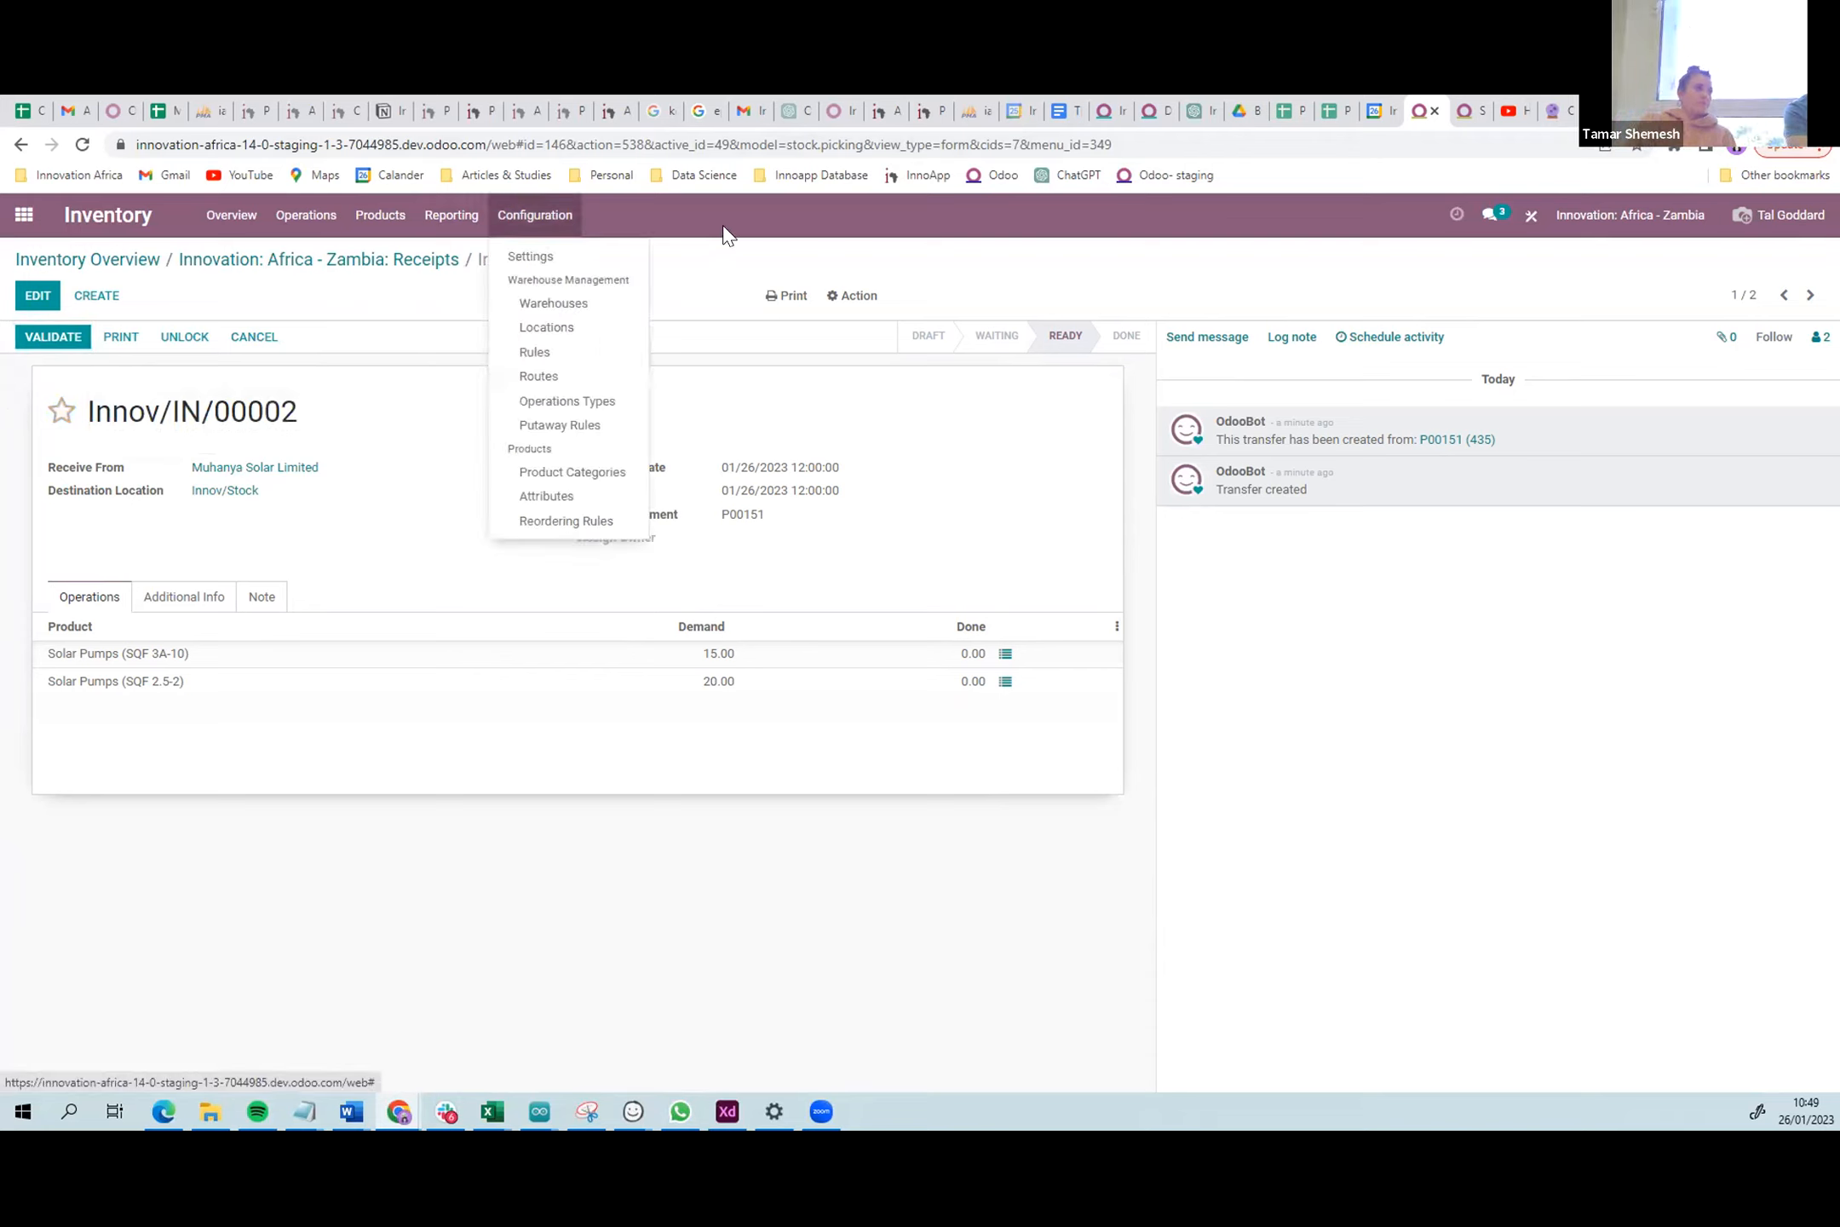
click(474, 282)
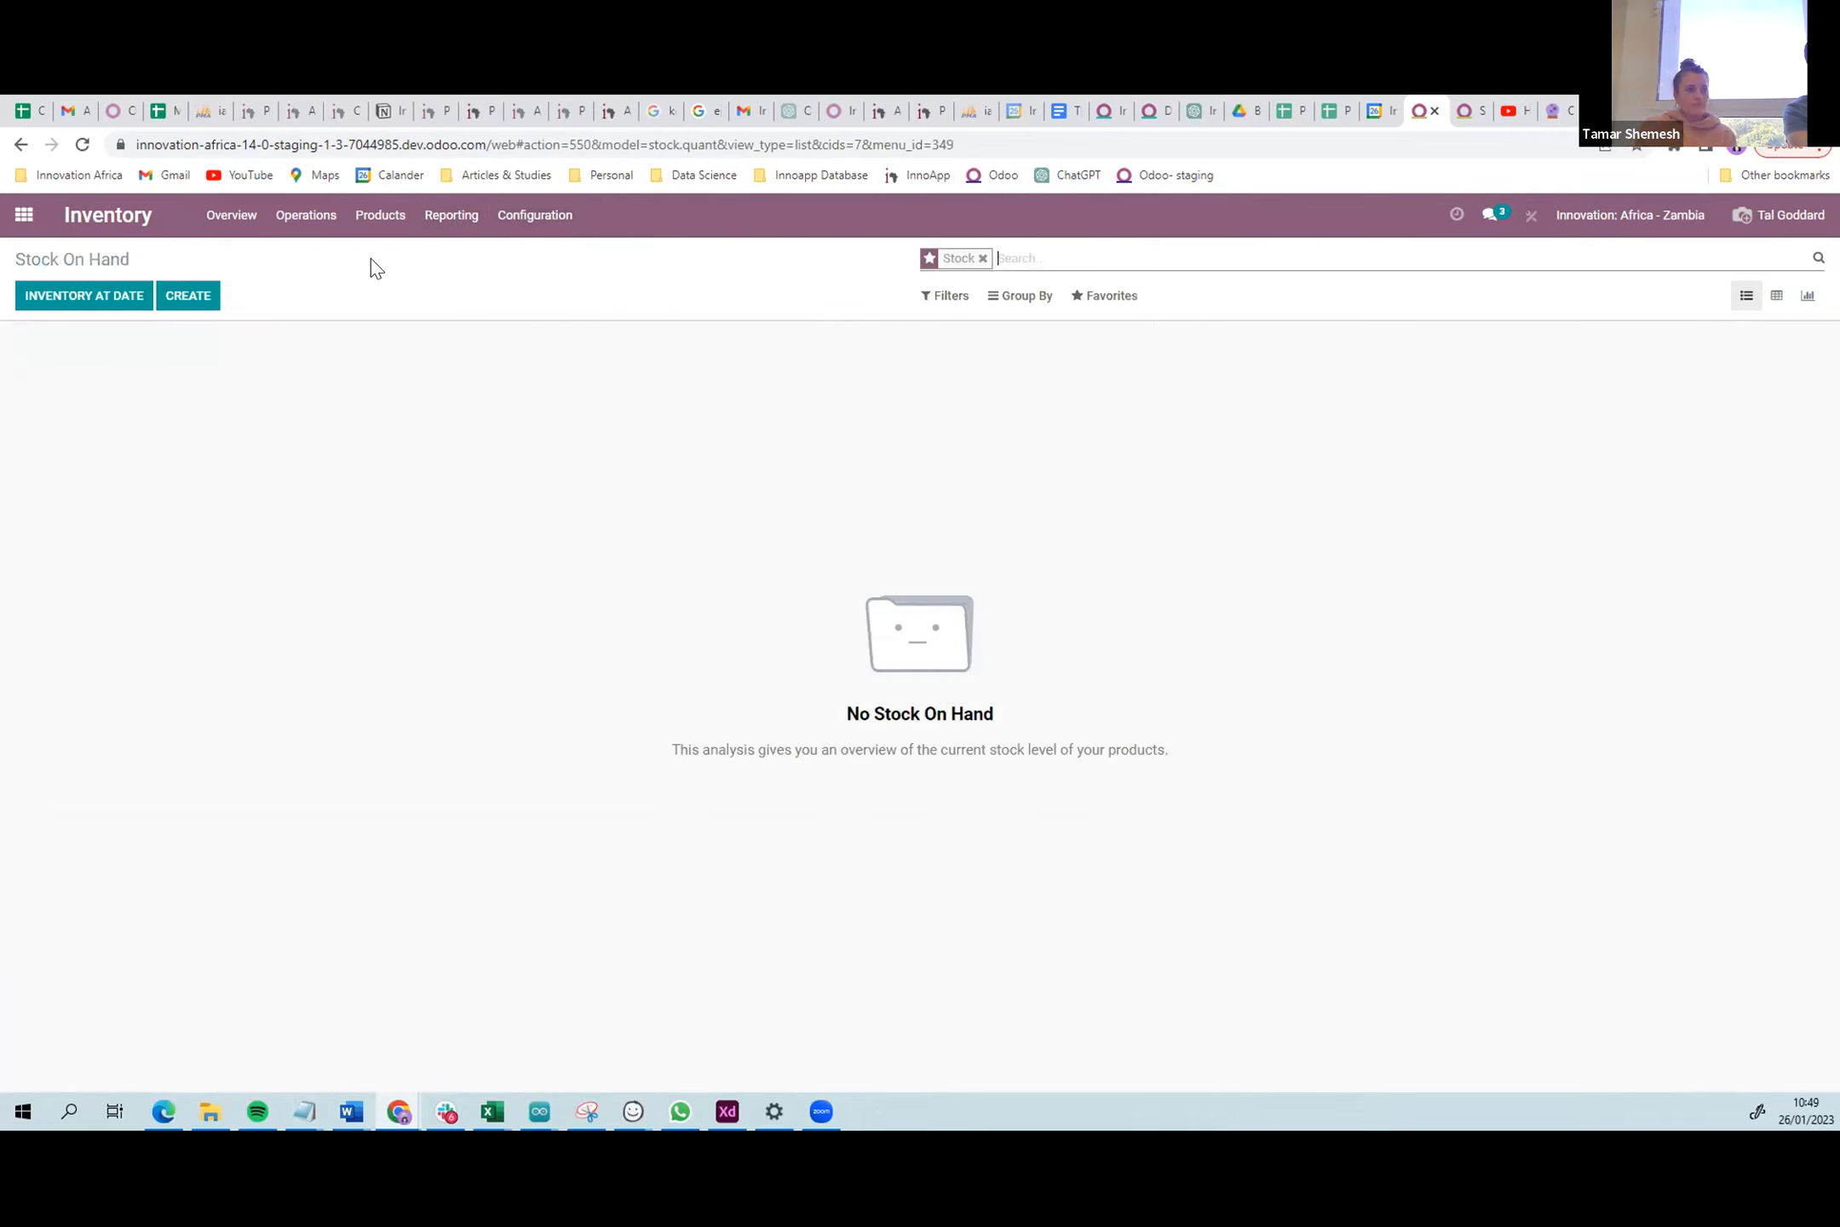
click(136, 219)
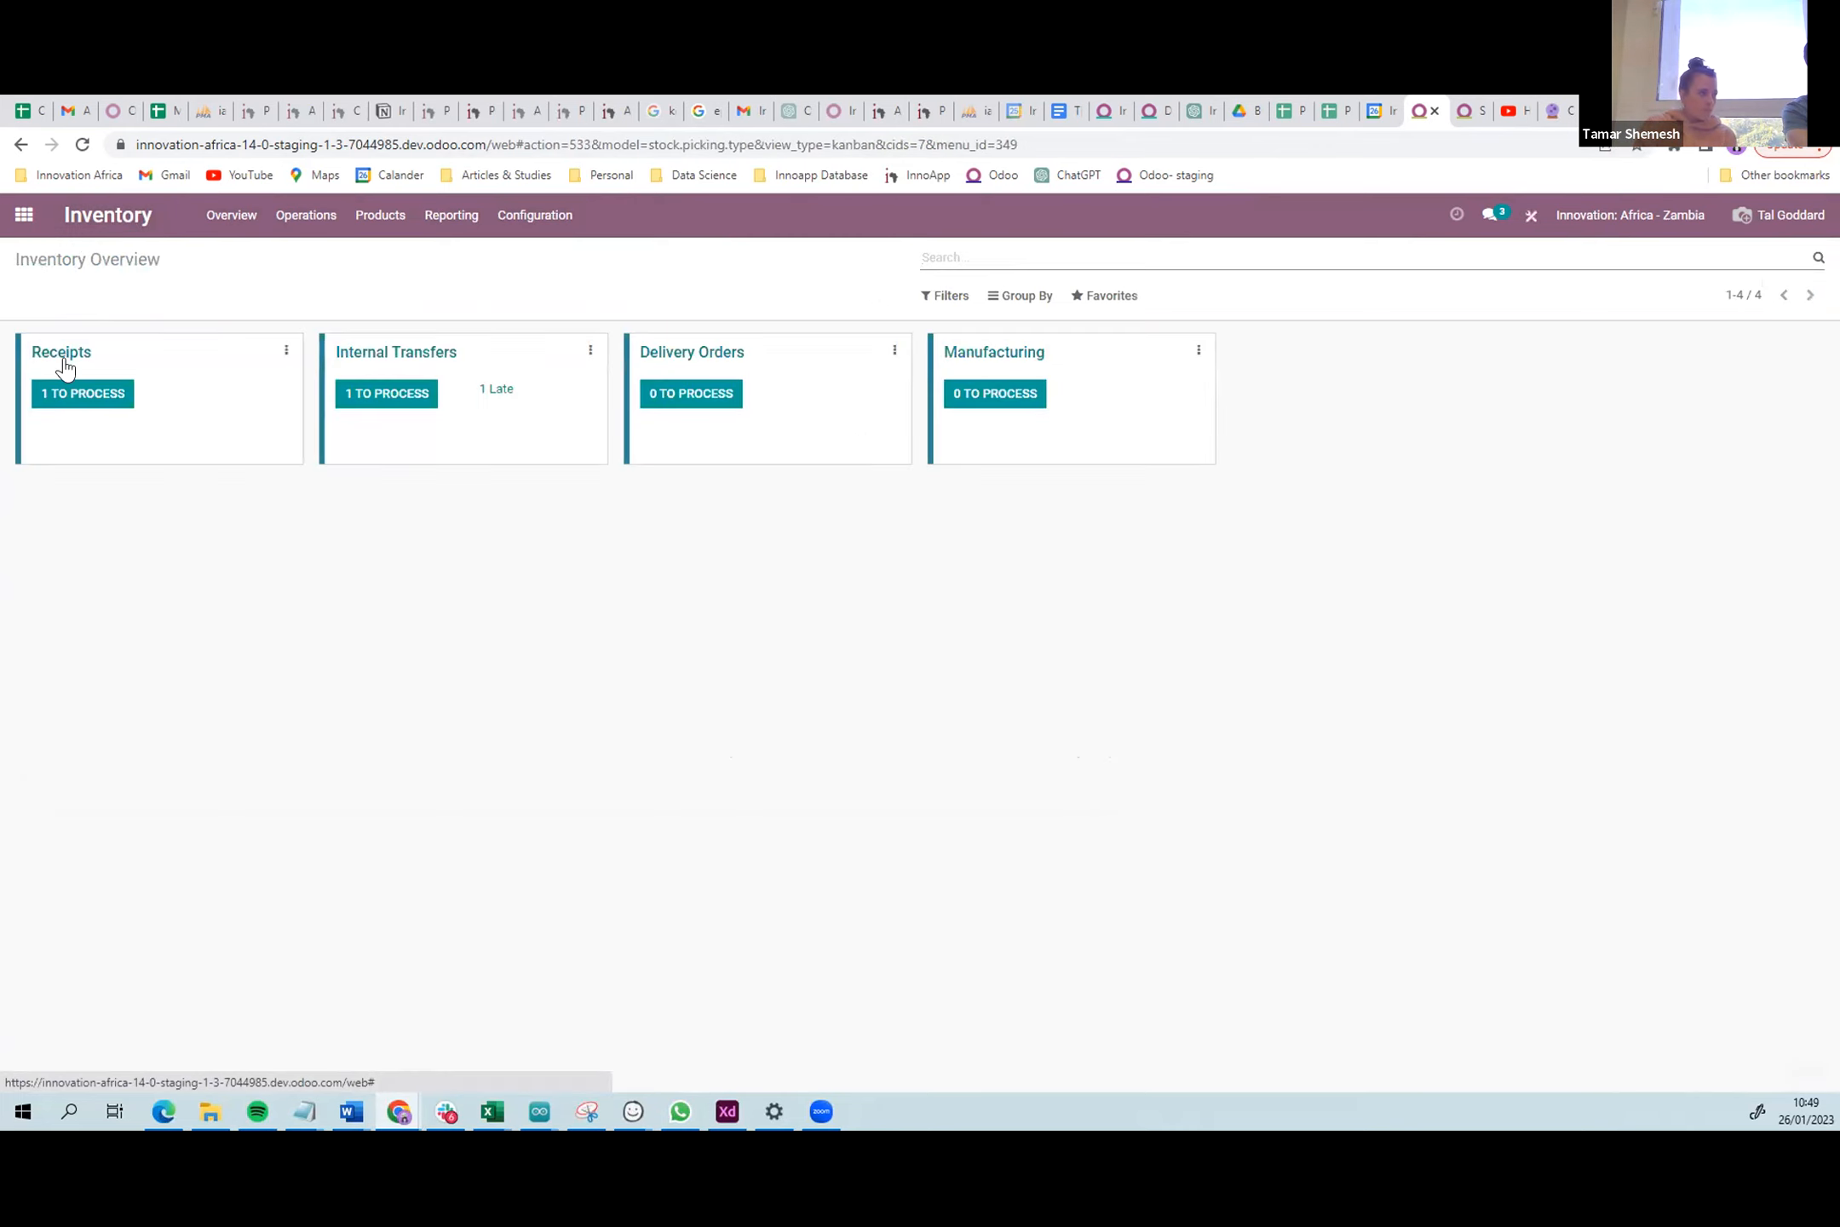
click(65, 394)
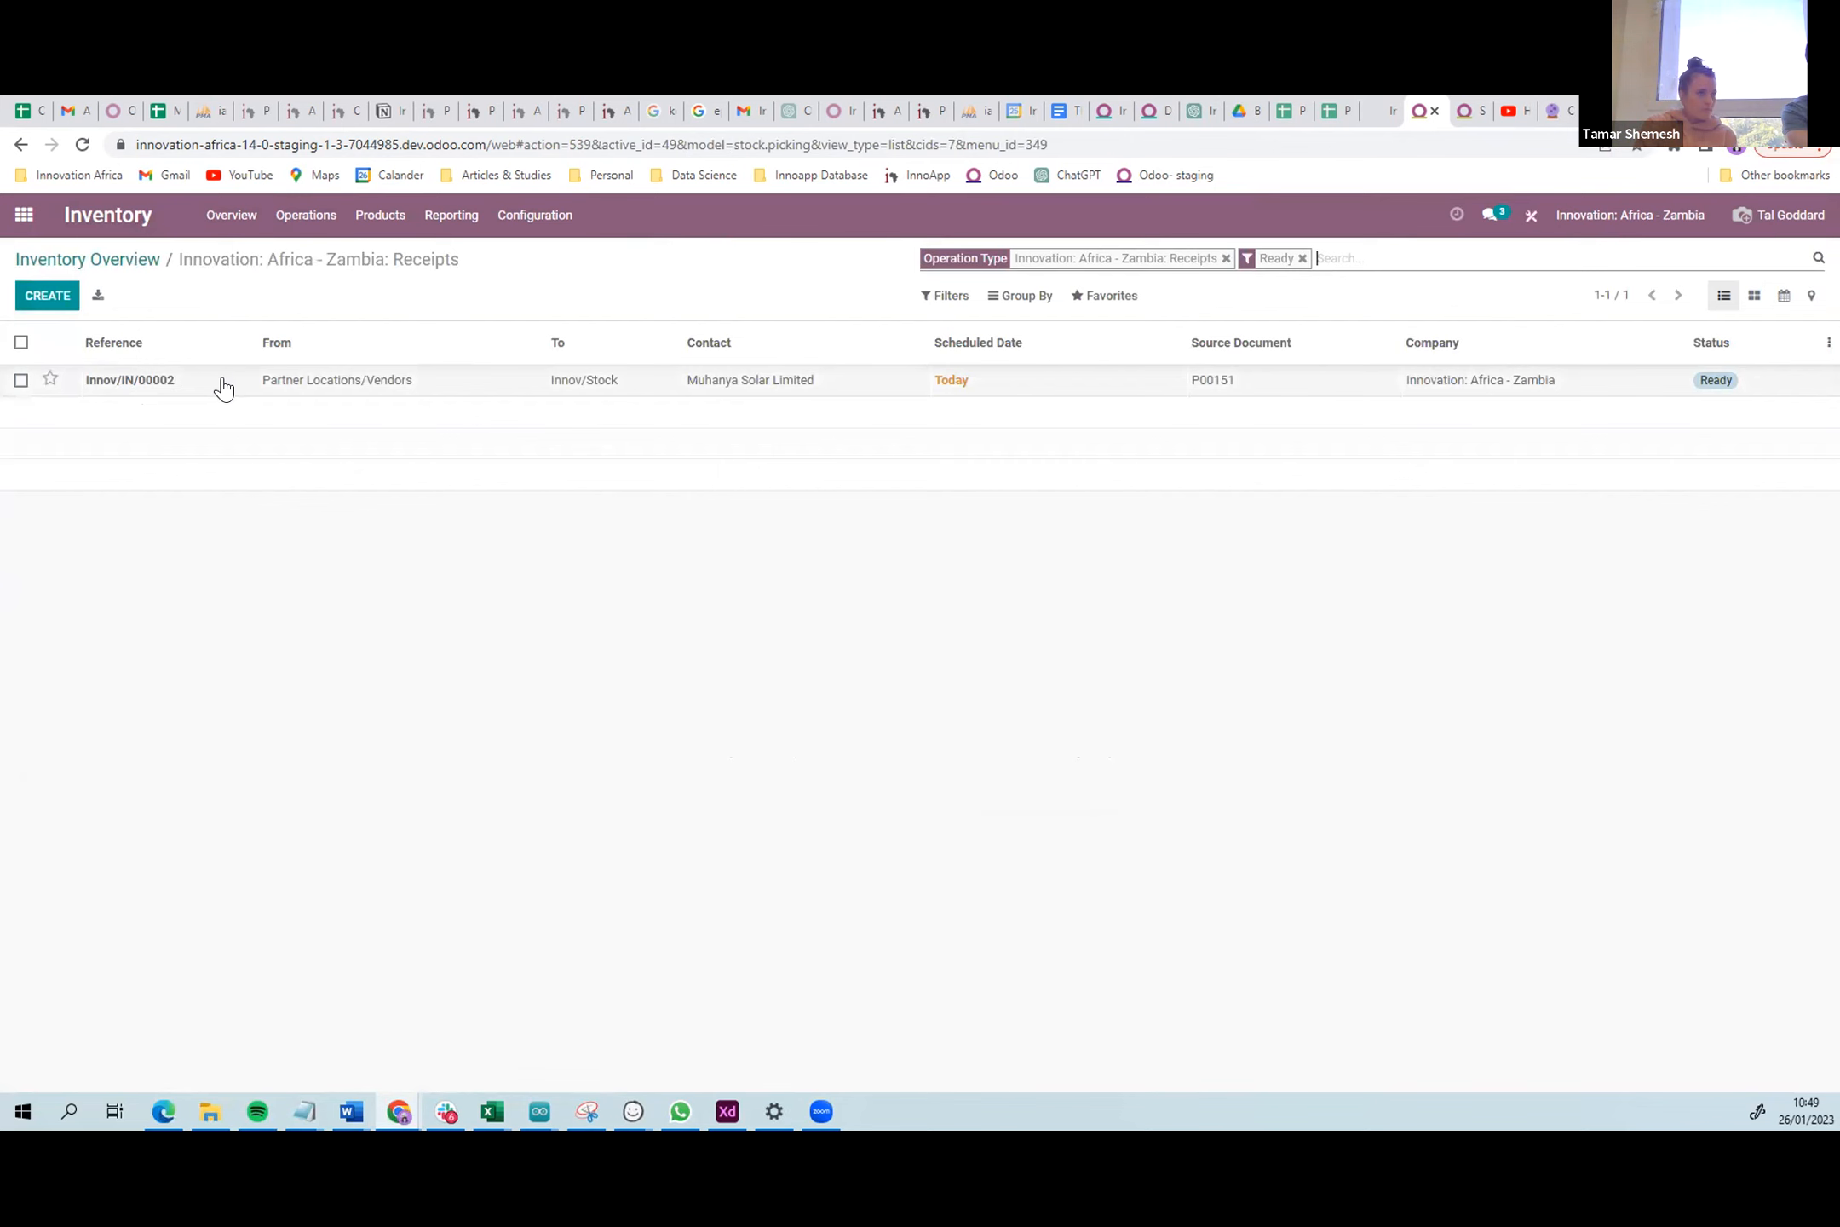
click(224, 388)
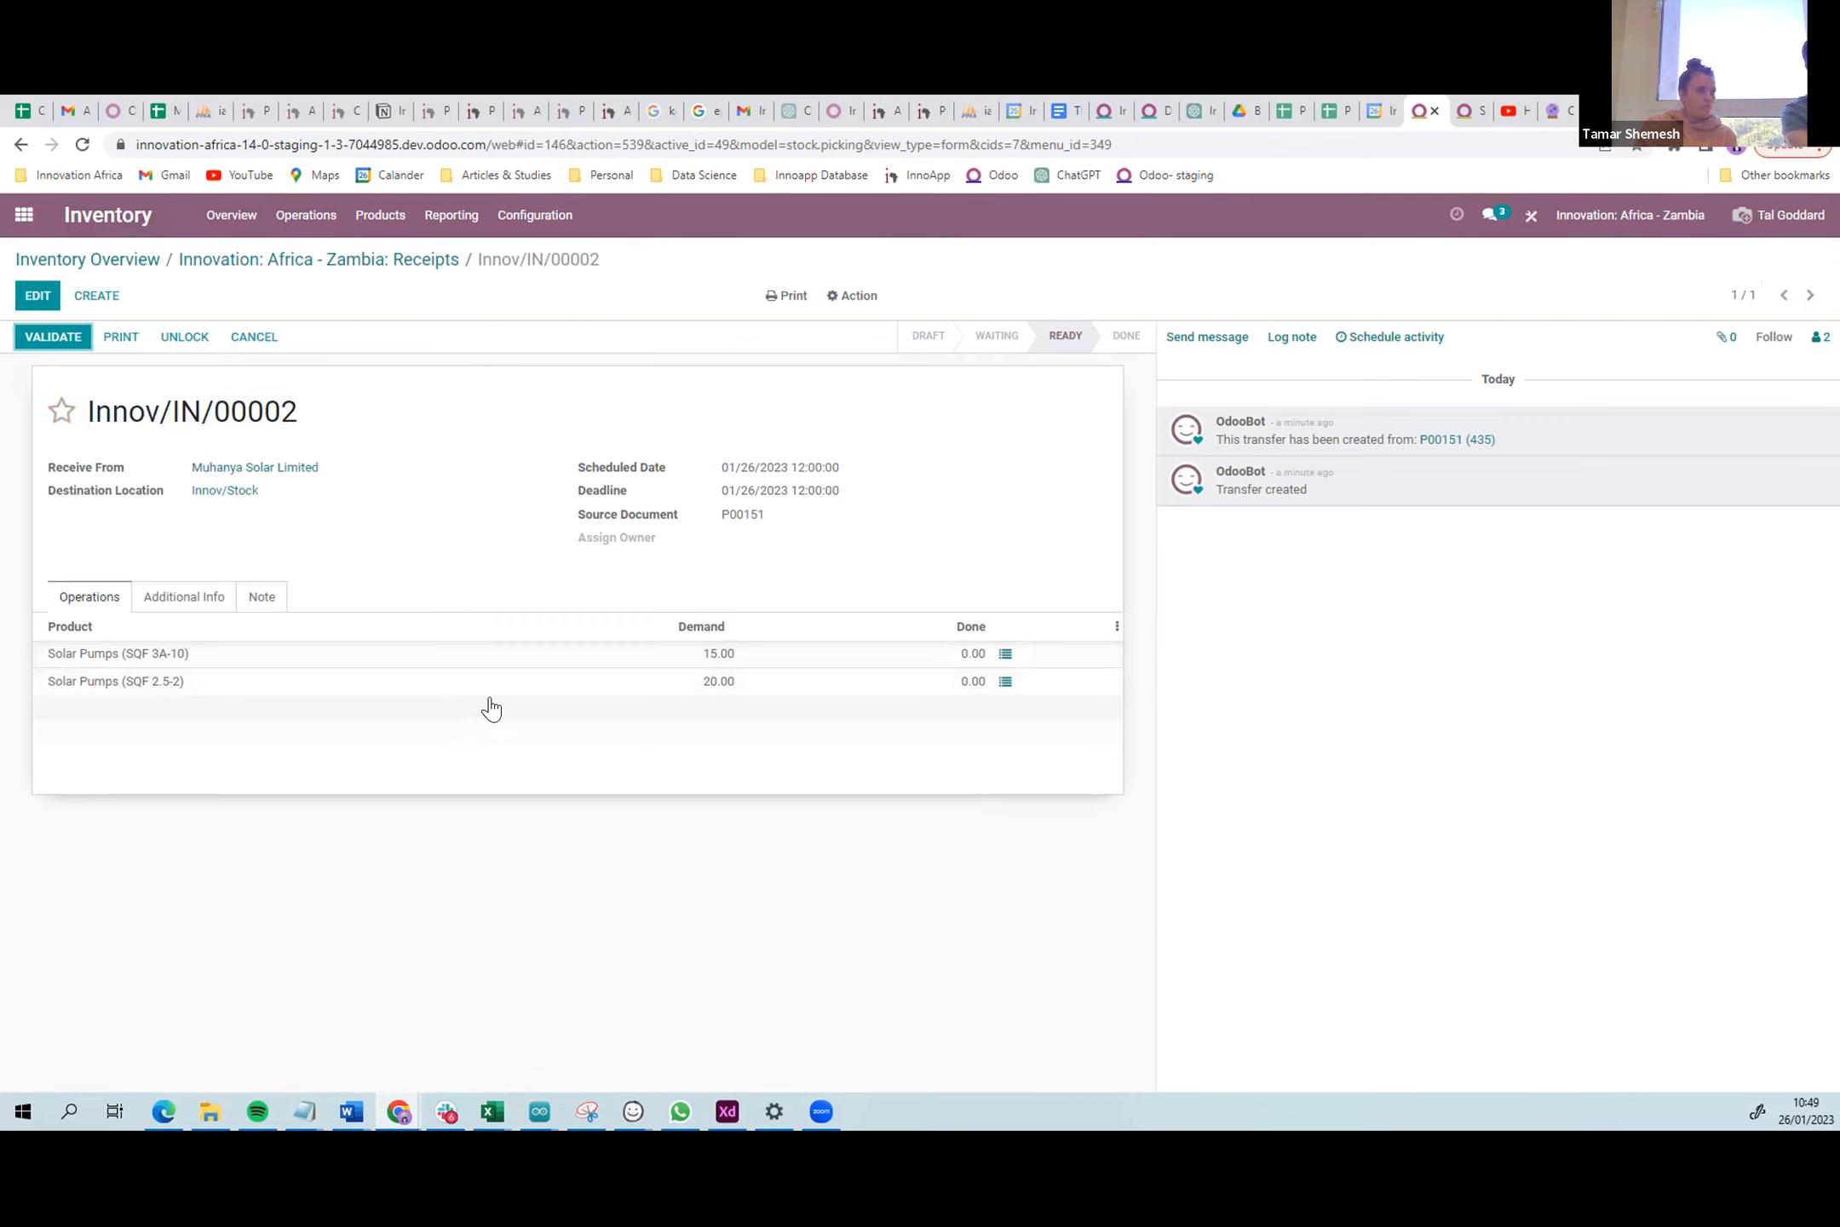
click(51, 346)
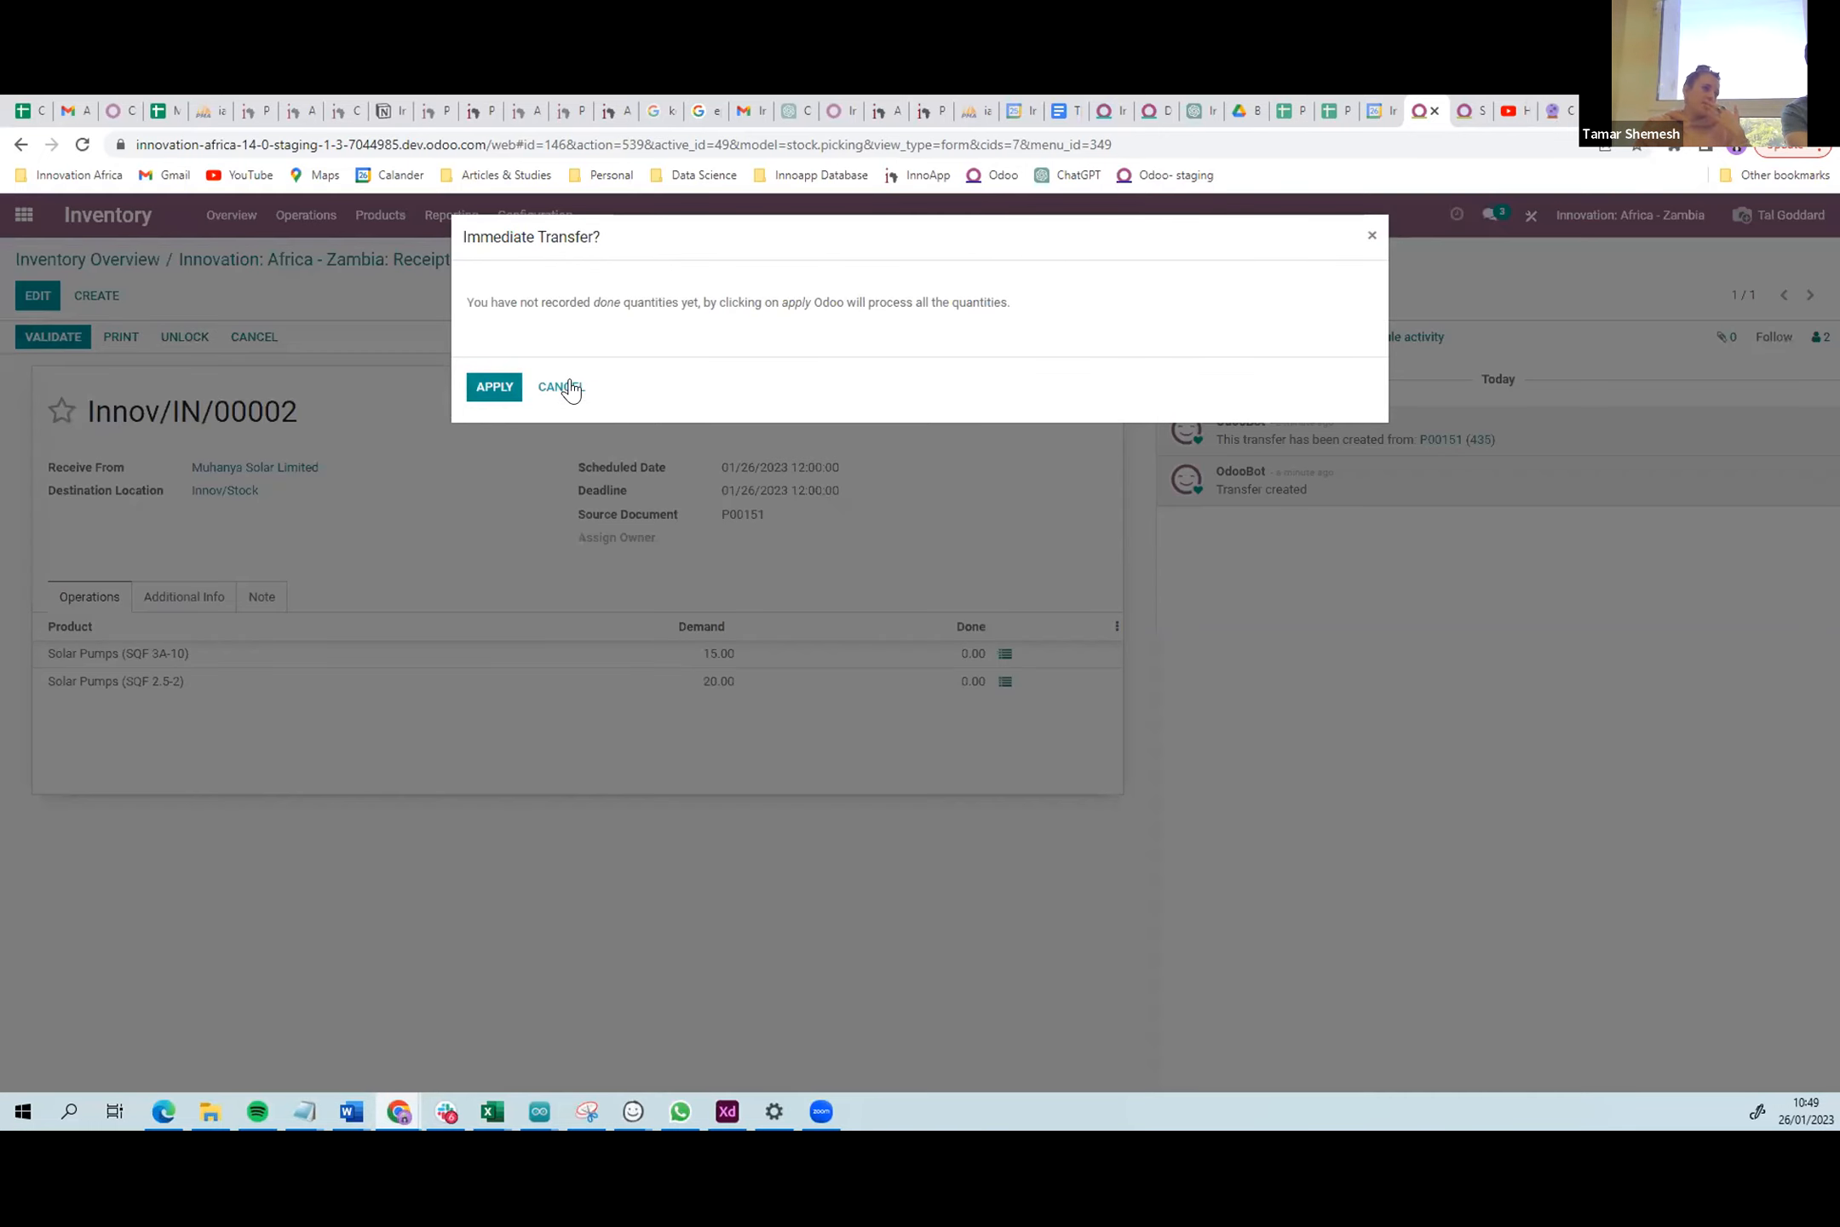
click(569, 387)
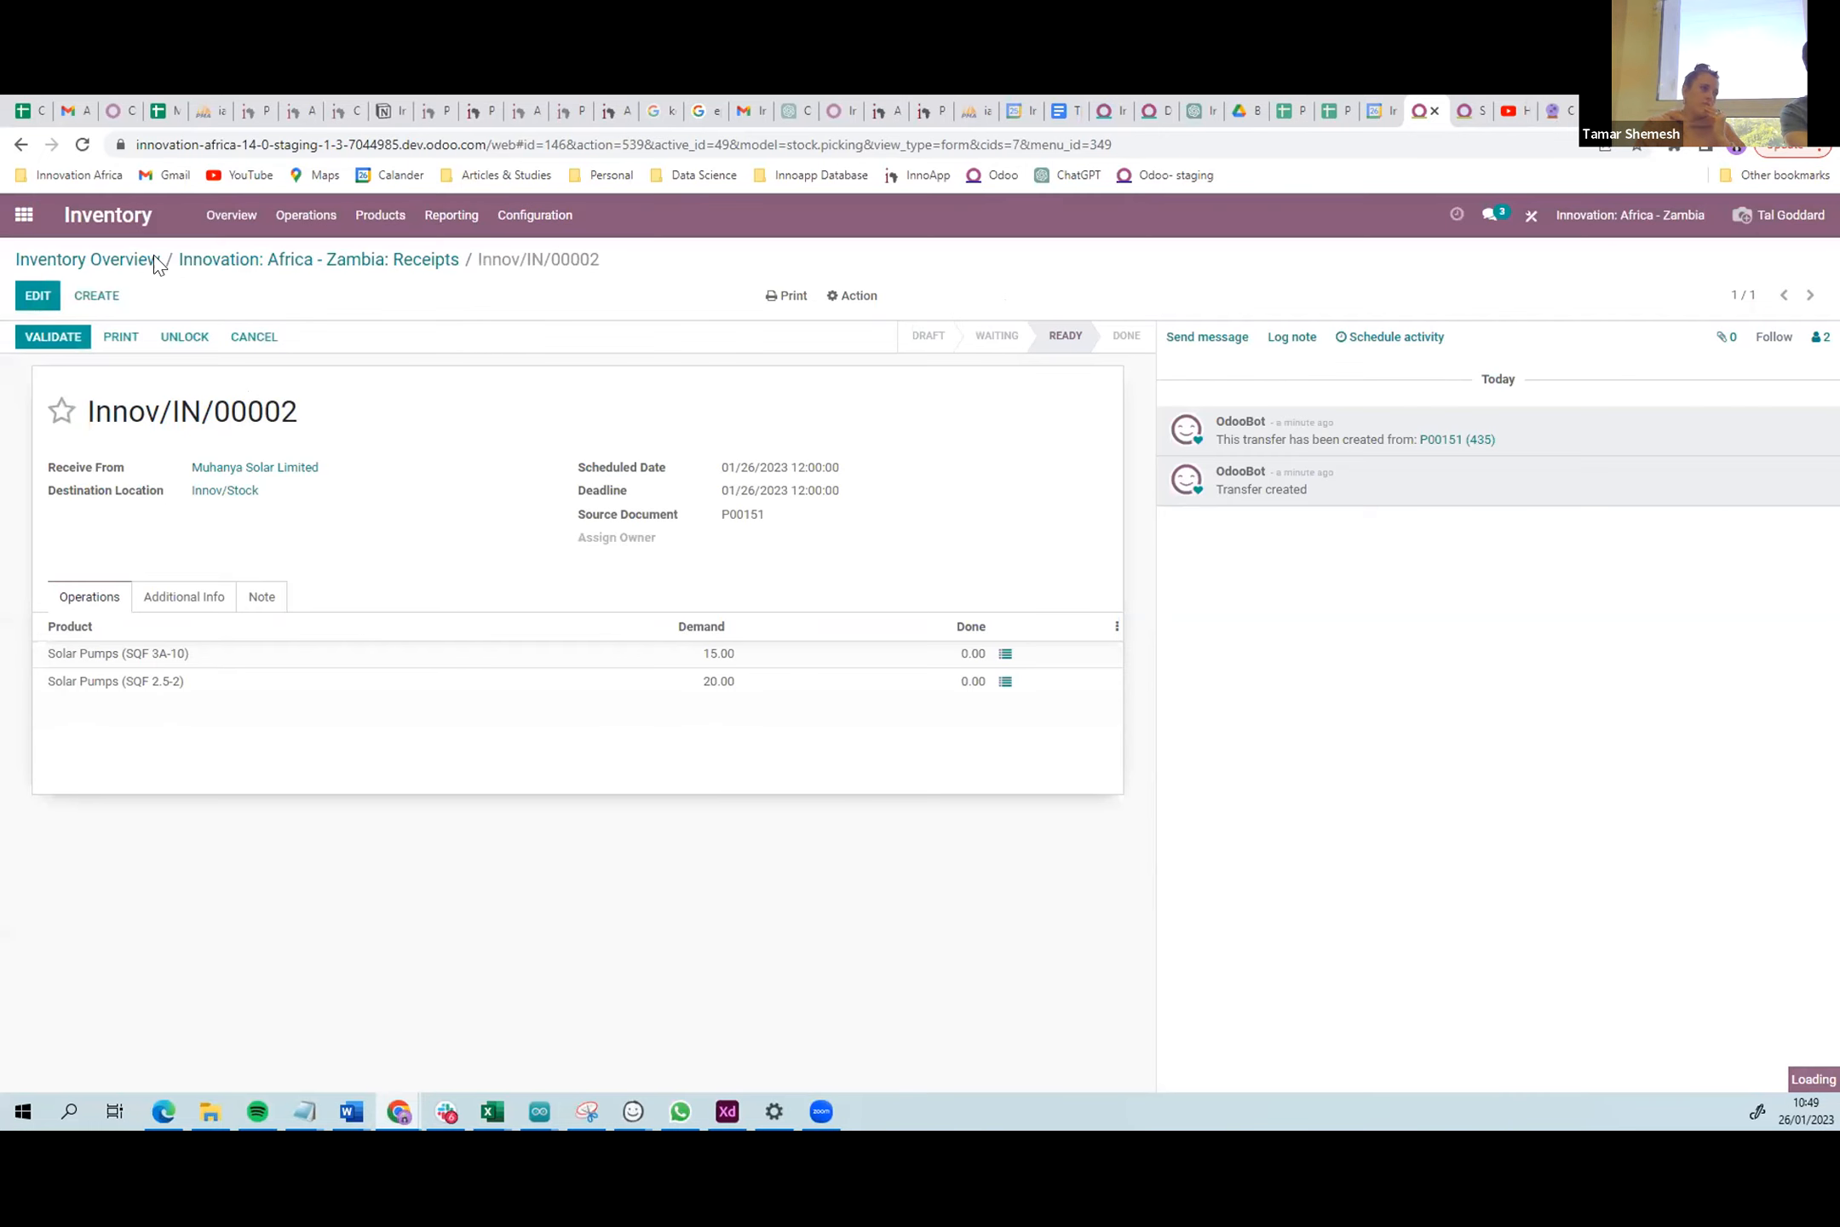
- Switch to the Purchase app and create a draft vendor bill from purchase order P00151
click(25, 218)
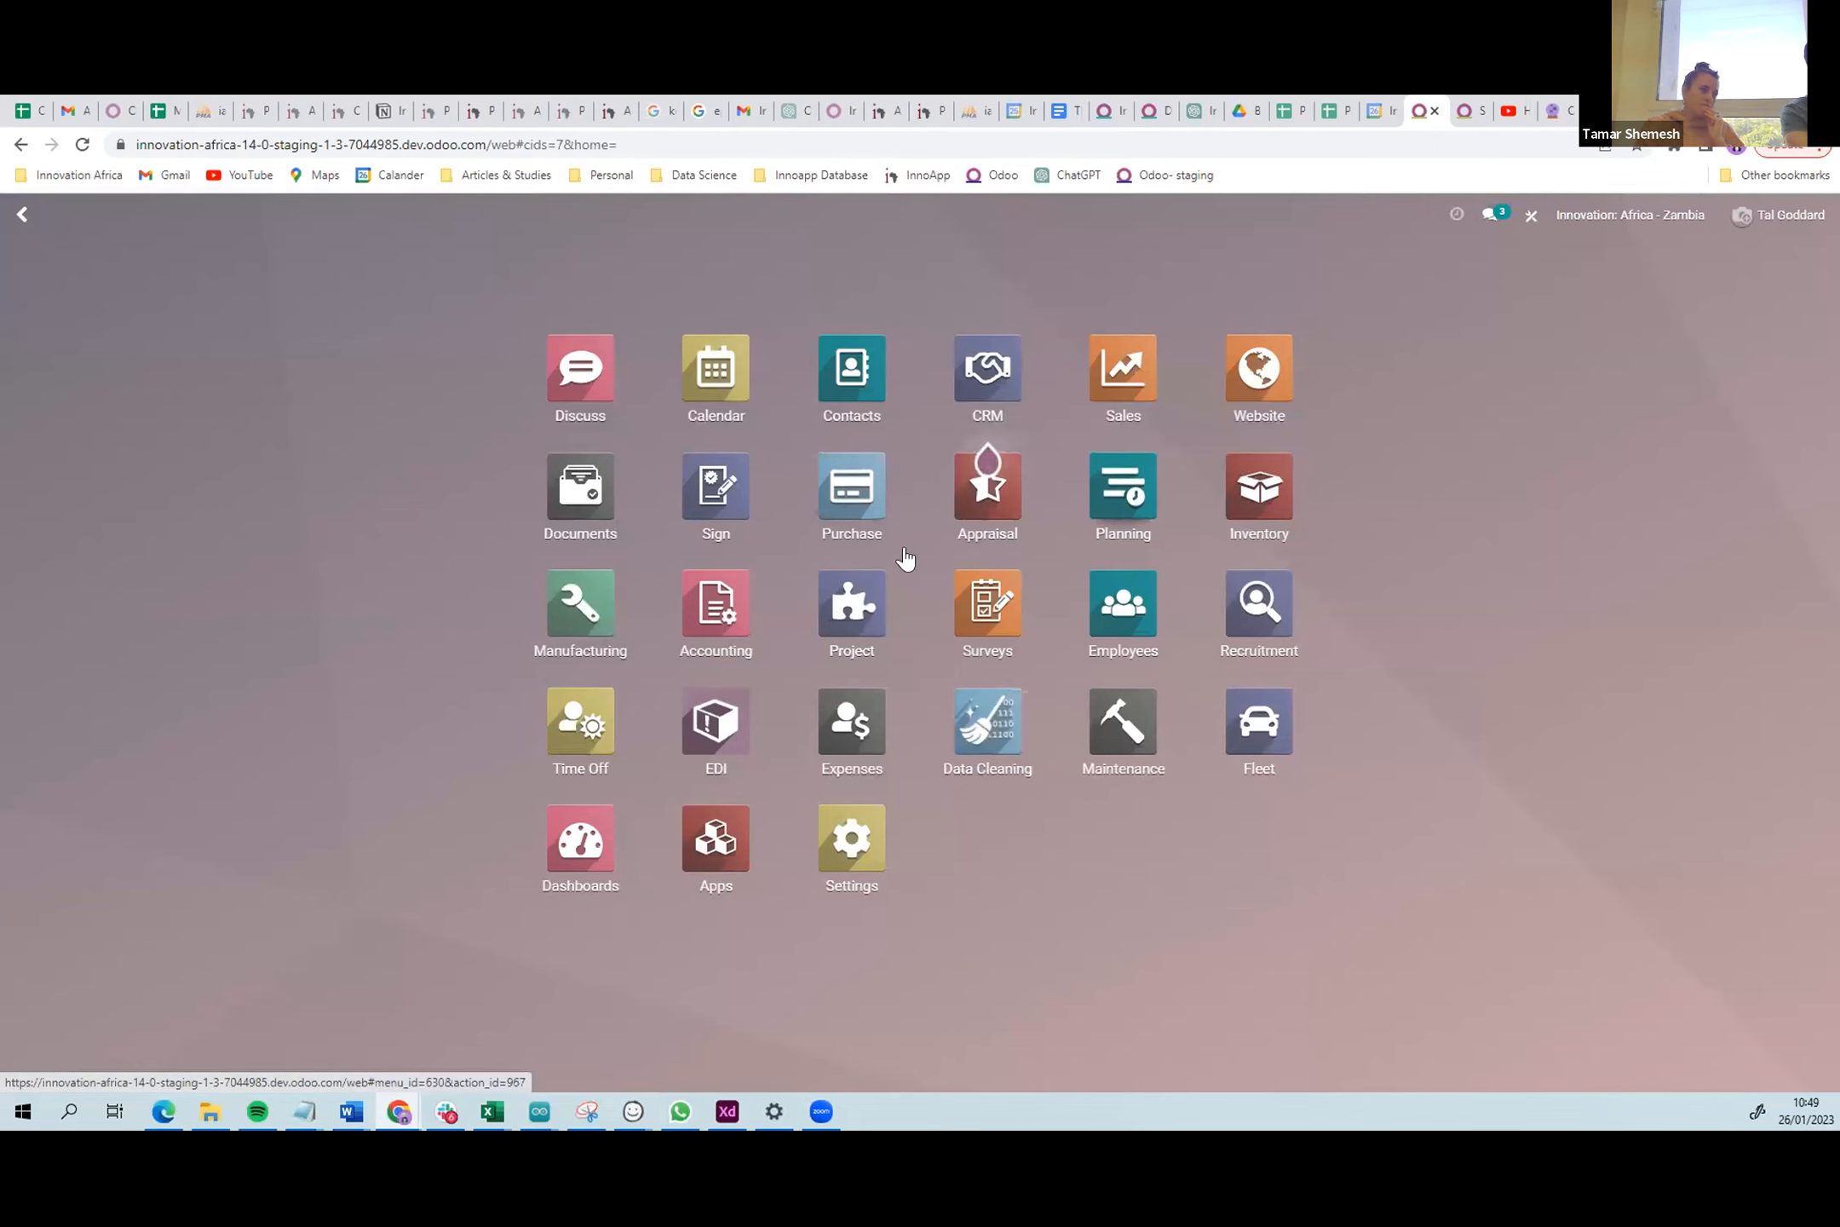
click(852, 490)
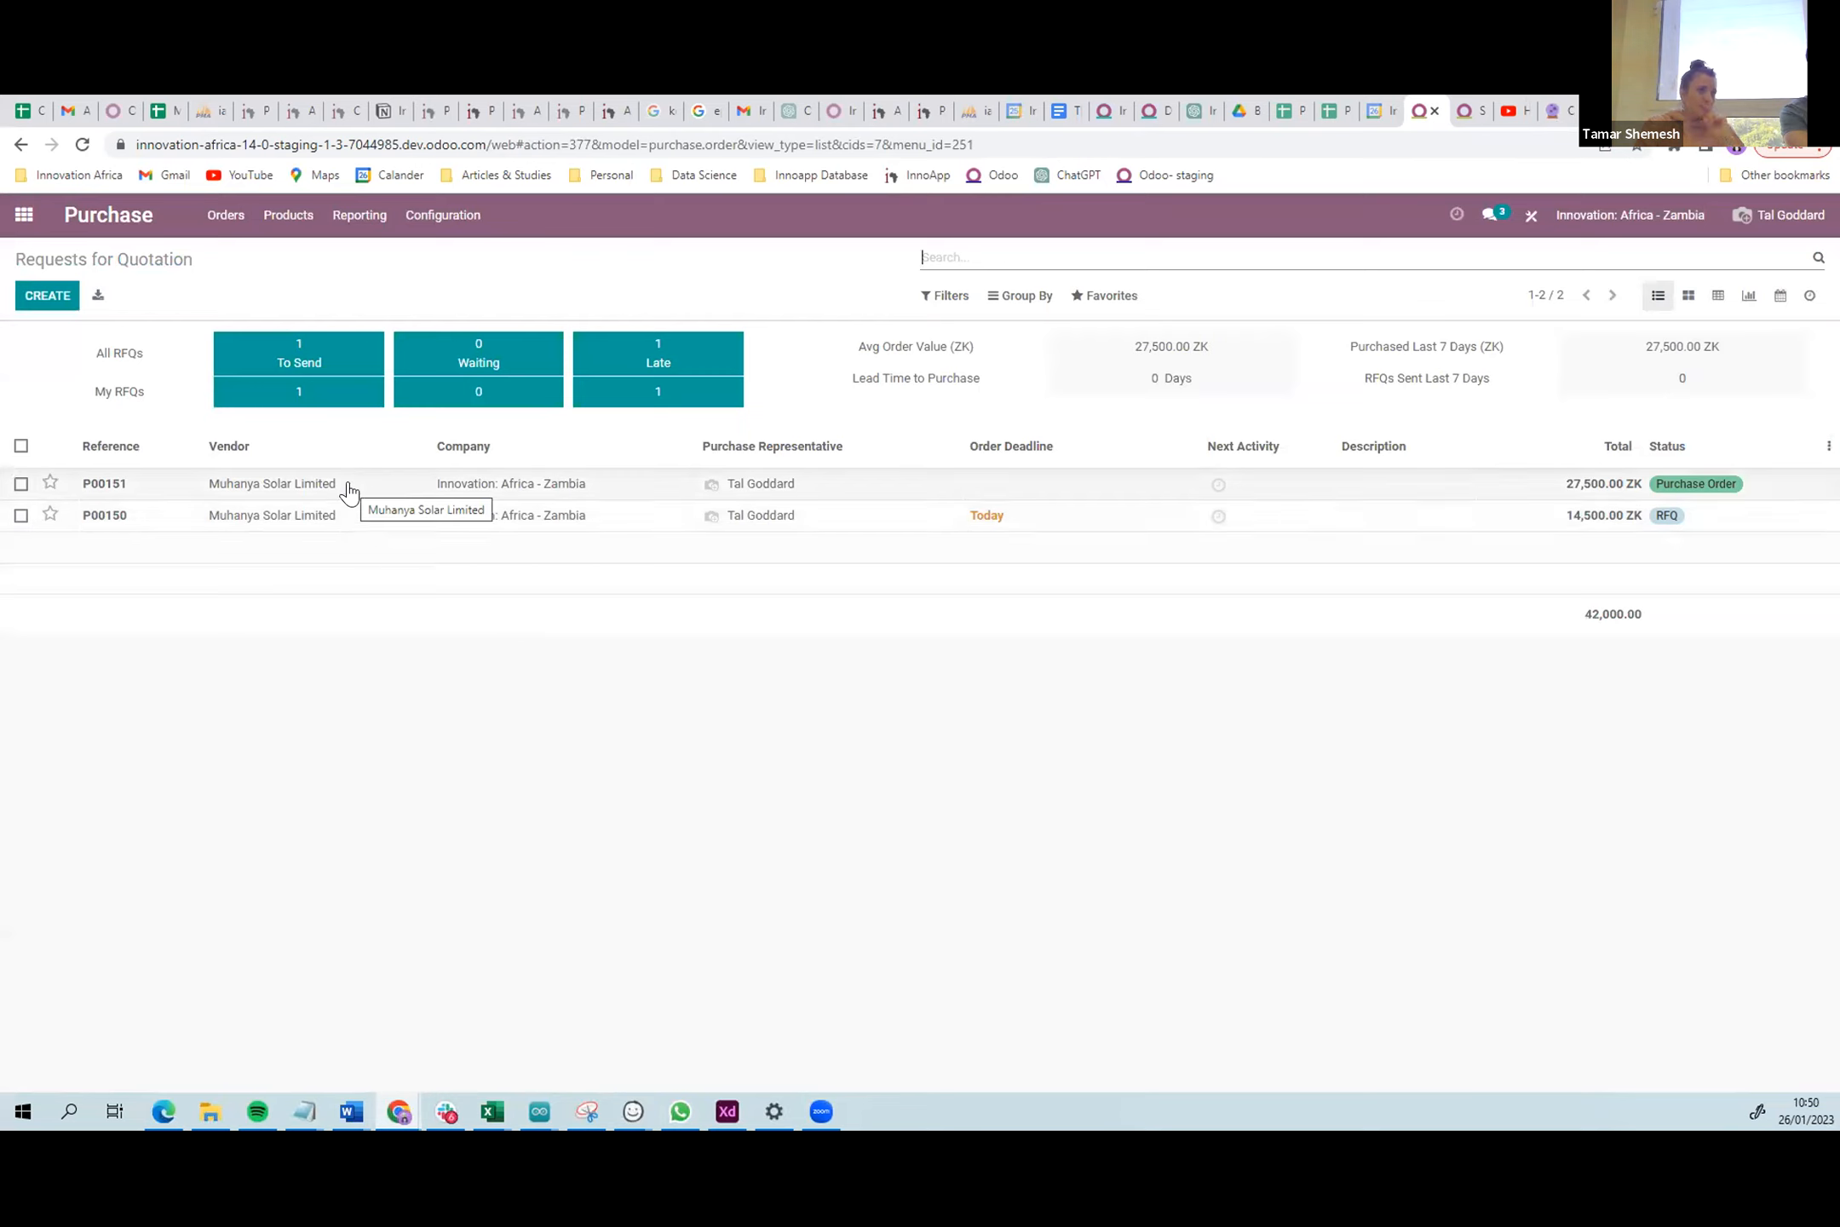
click(421, 516)
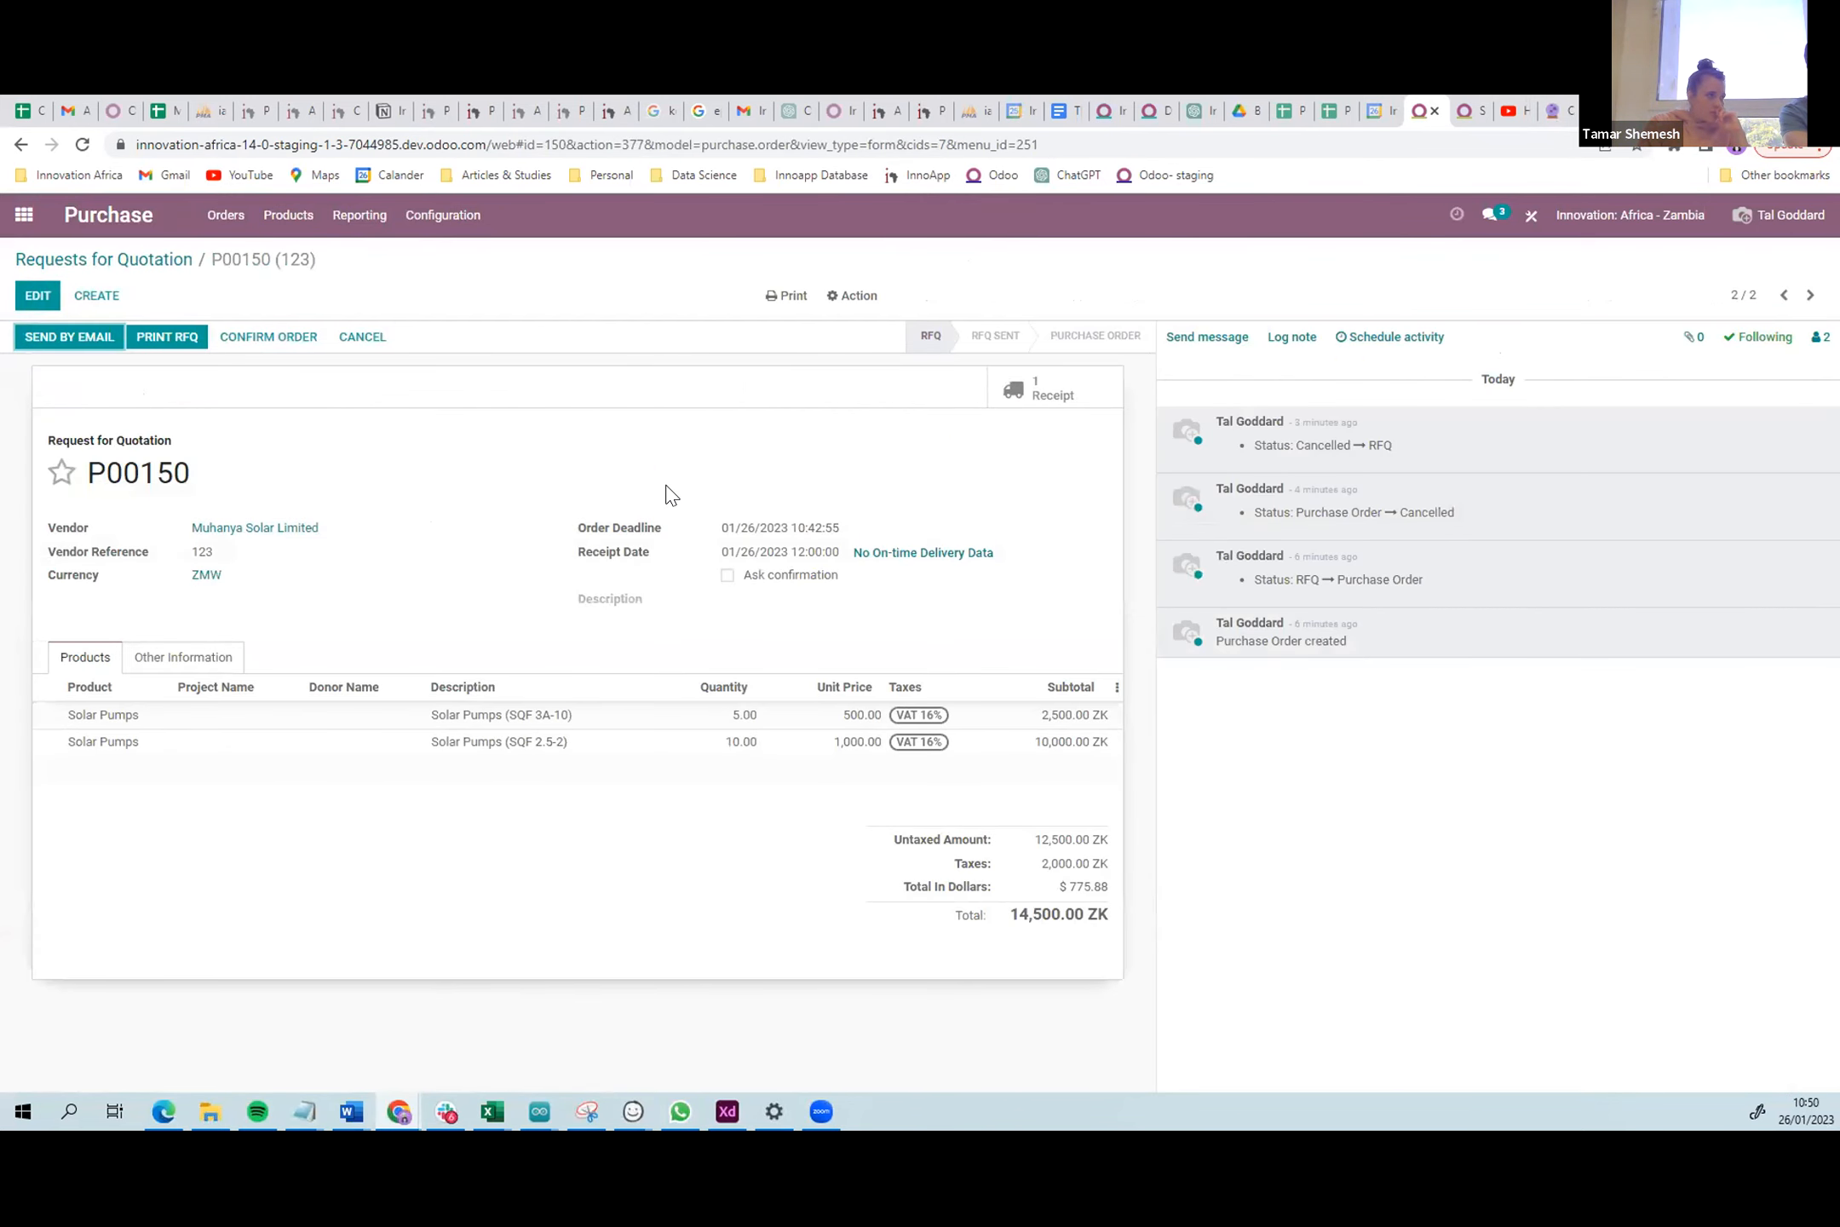
click(23, 145)
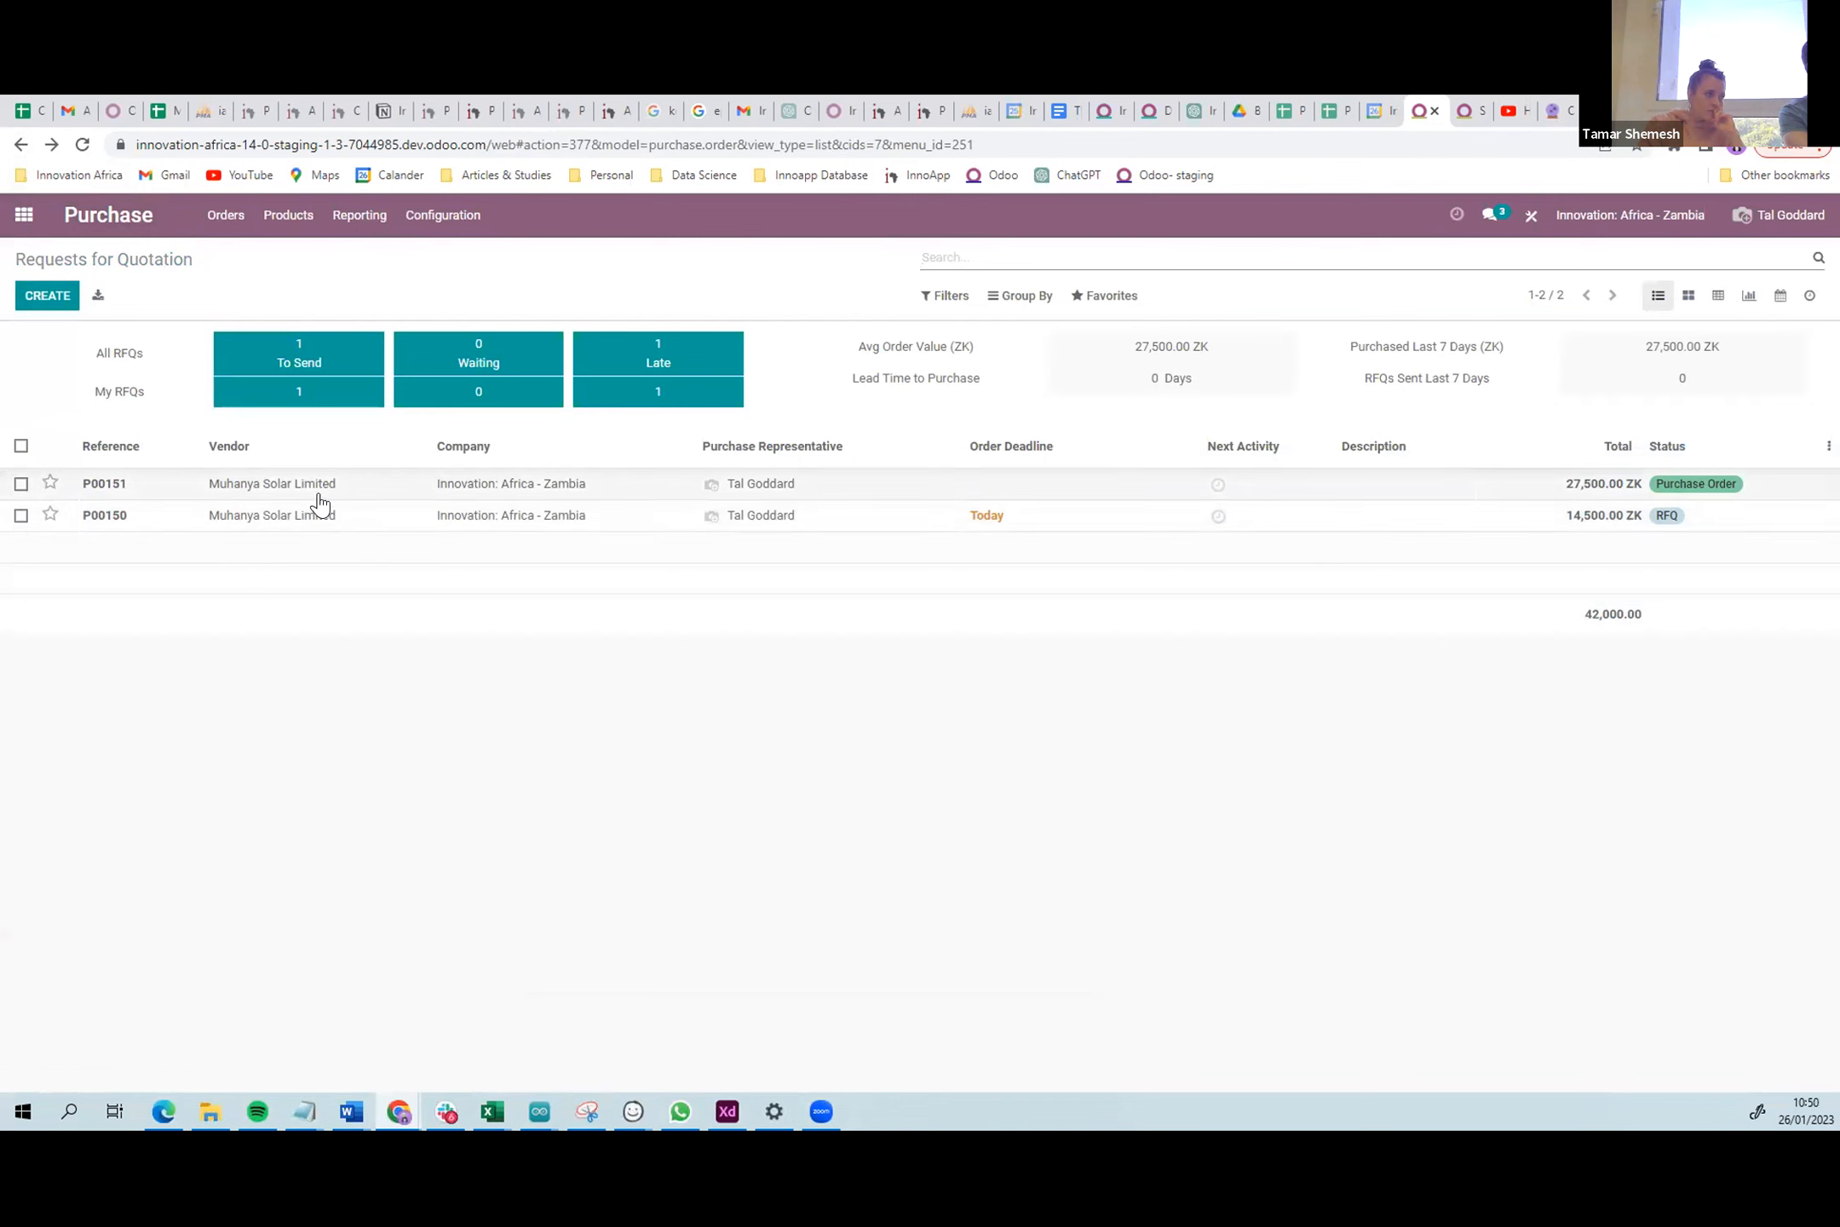
click(319, 488)
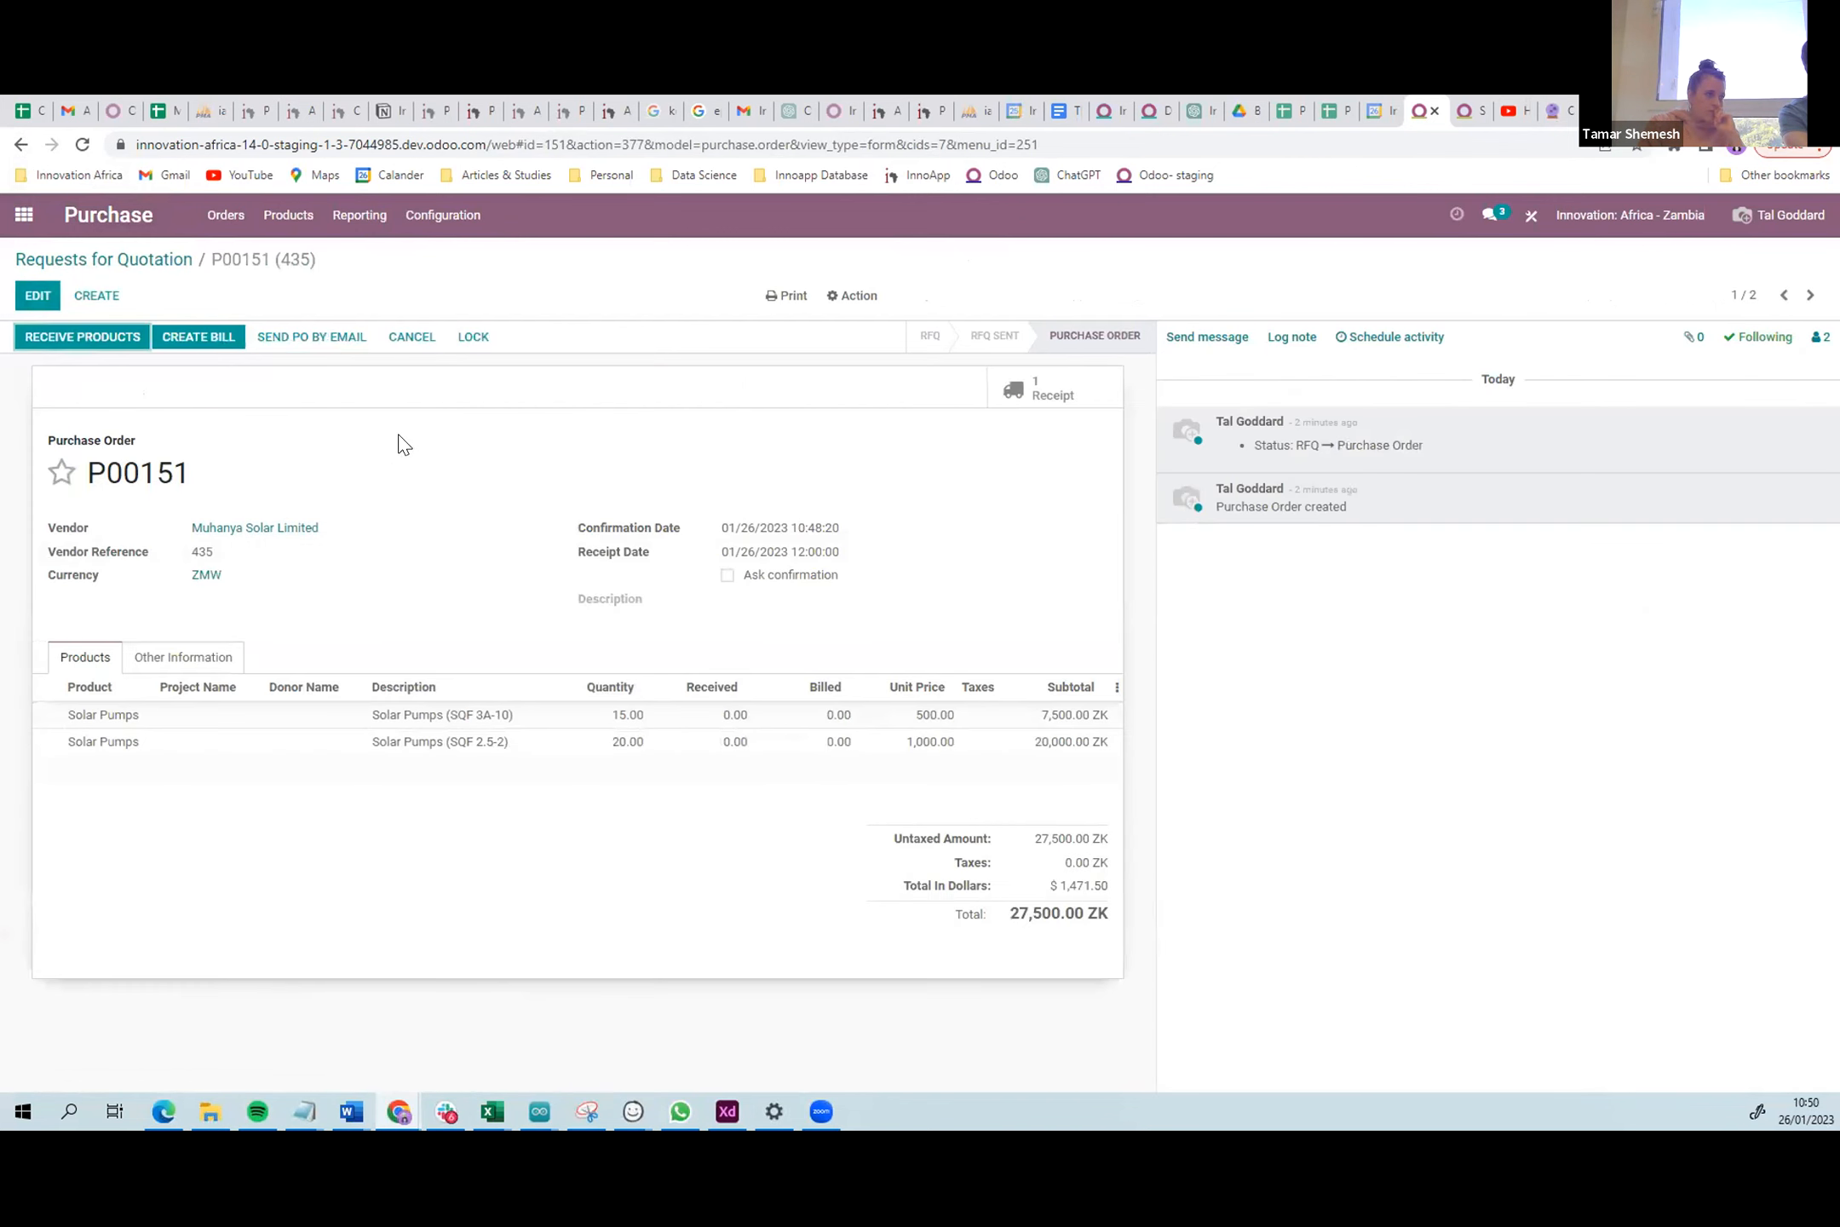
click(219, 349)
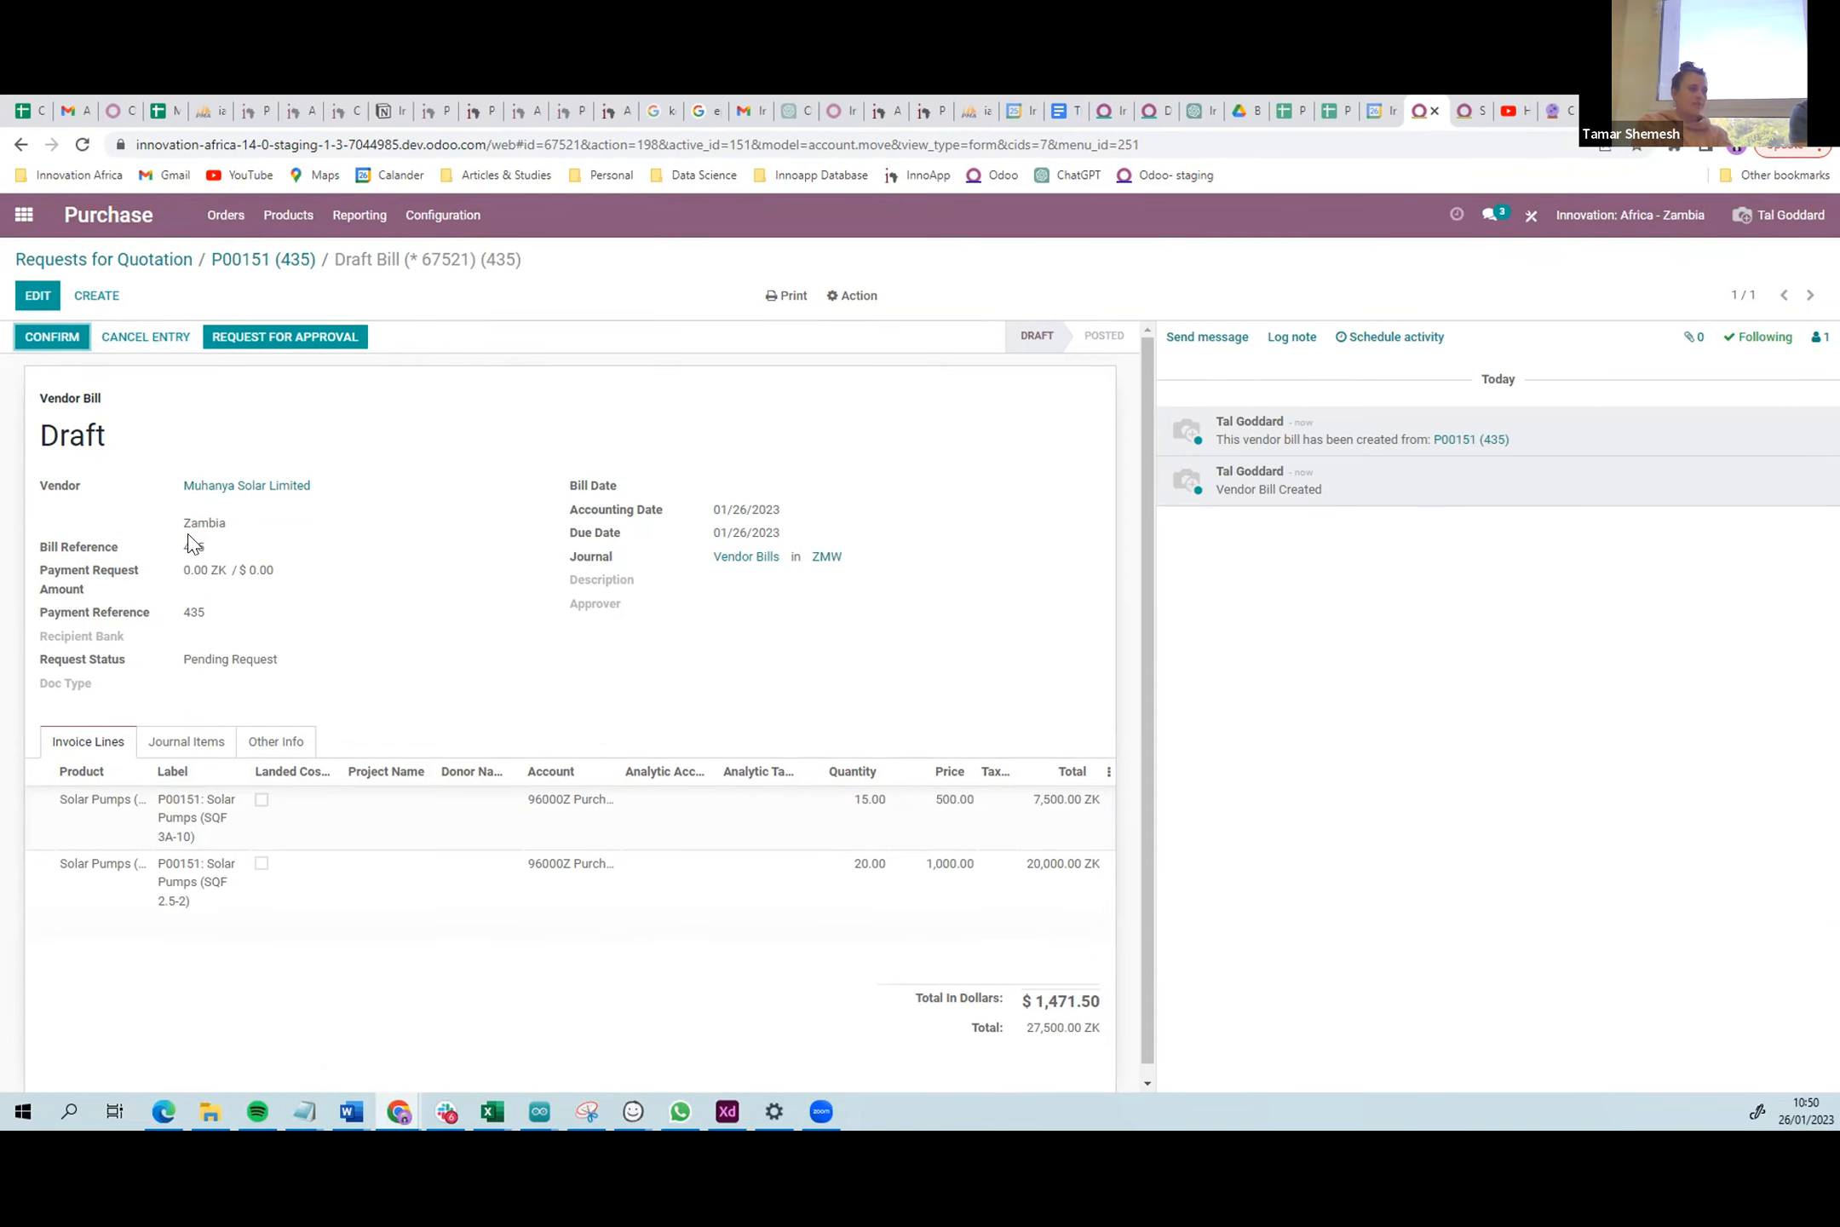
- Return to the Inventory app and validate the ready receipt for P00151, processing all its quantities as an immediate transfer
click(26, 218)
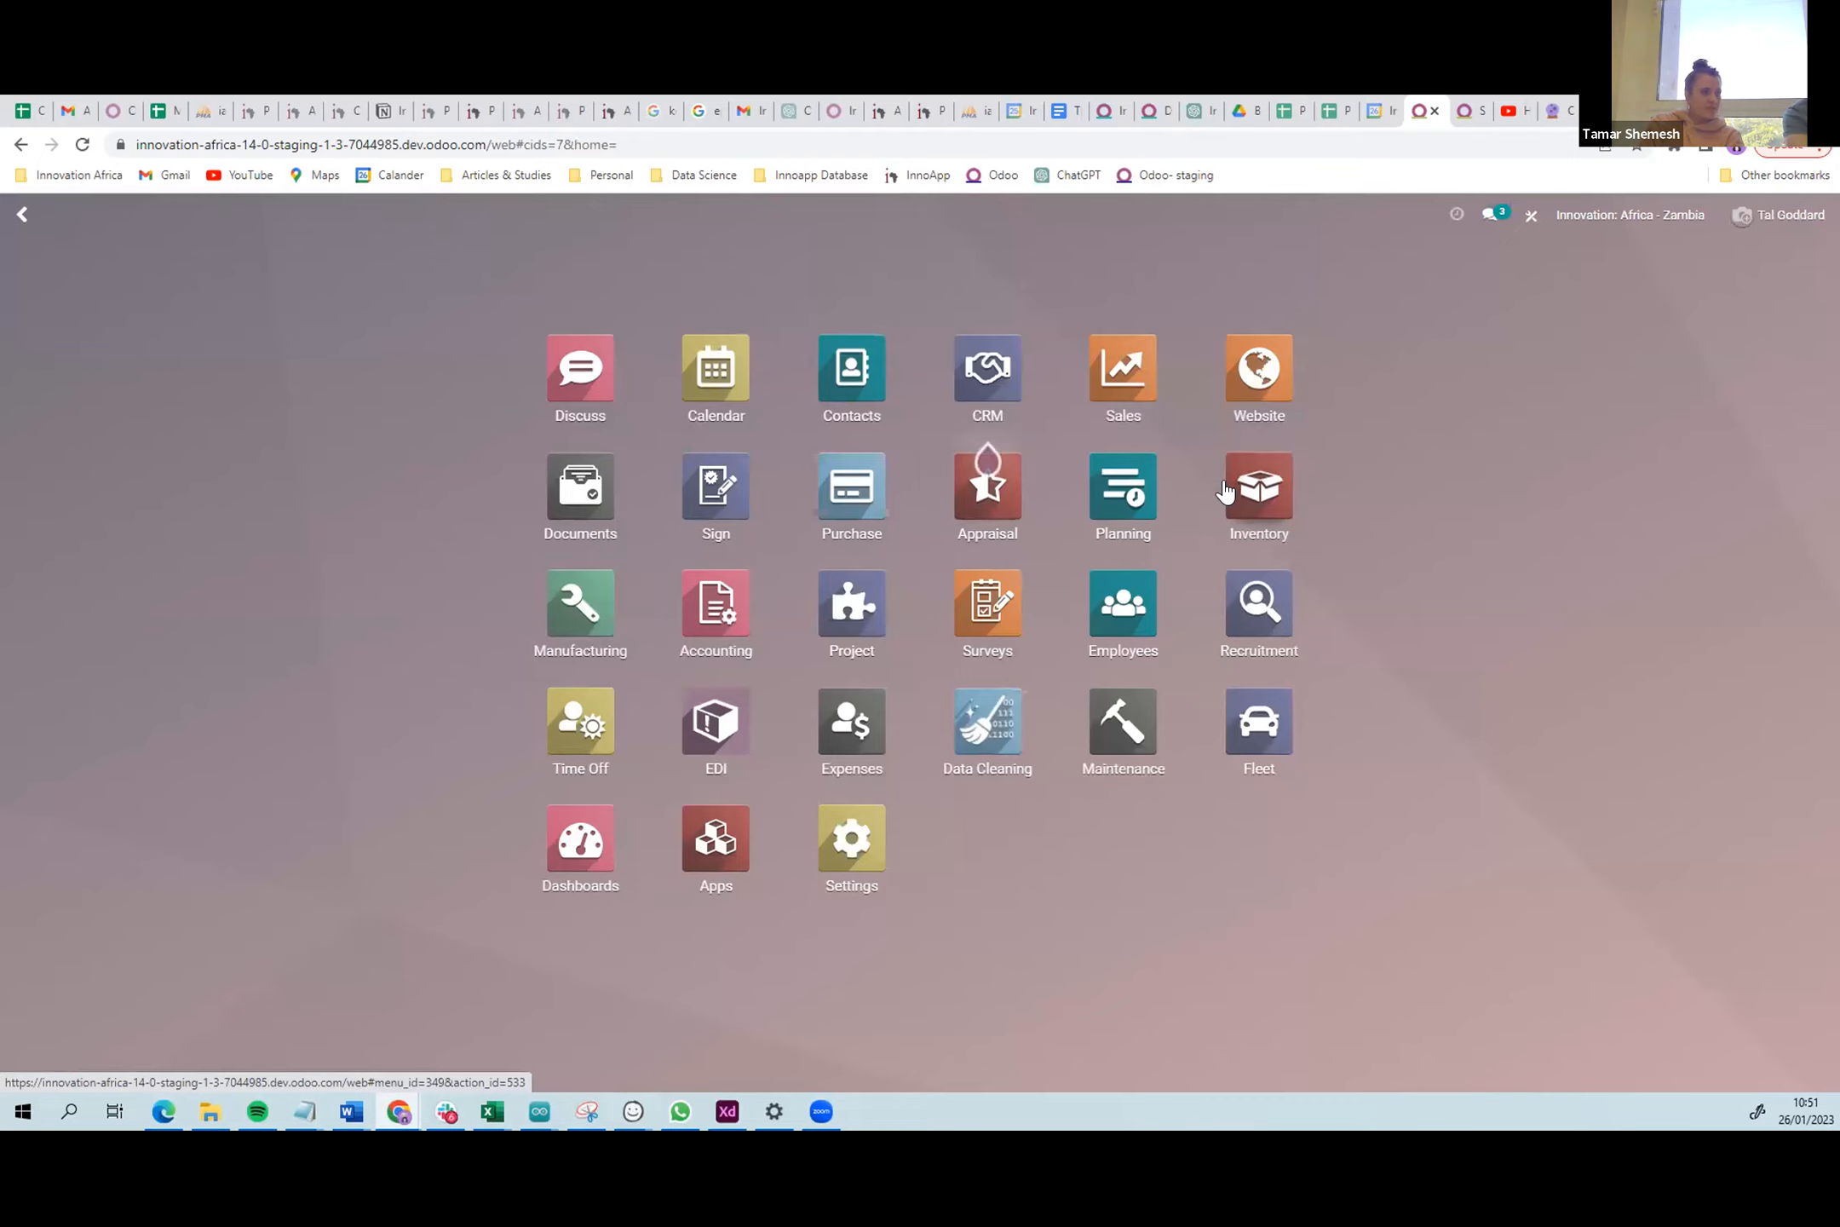
click(1227, 493)
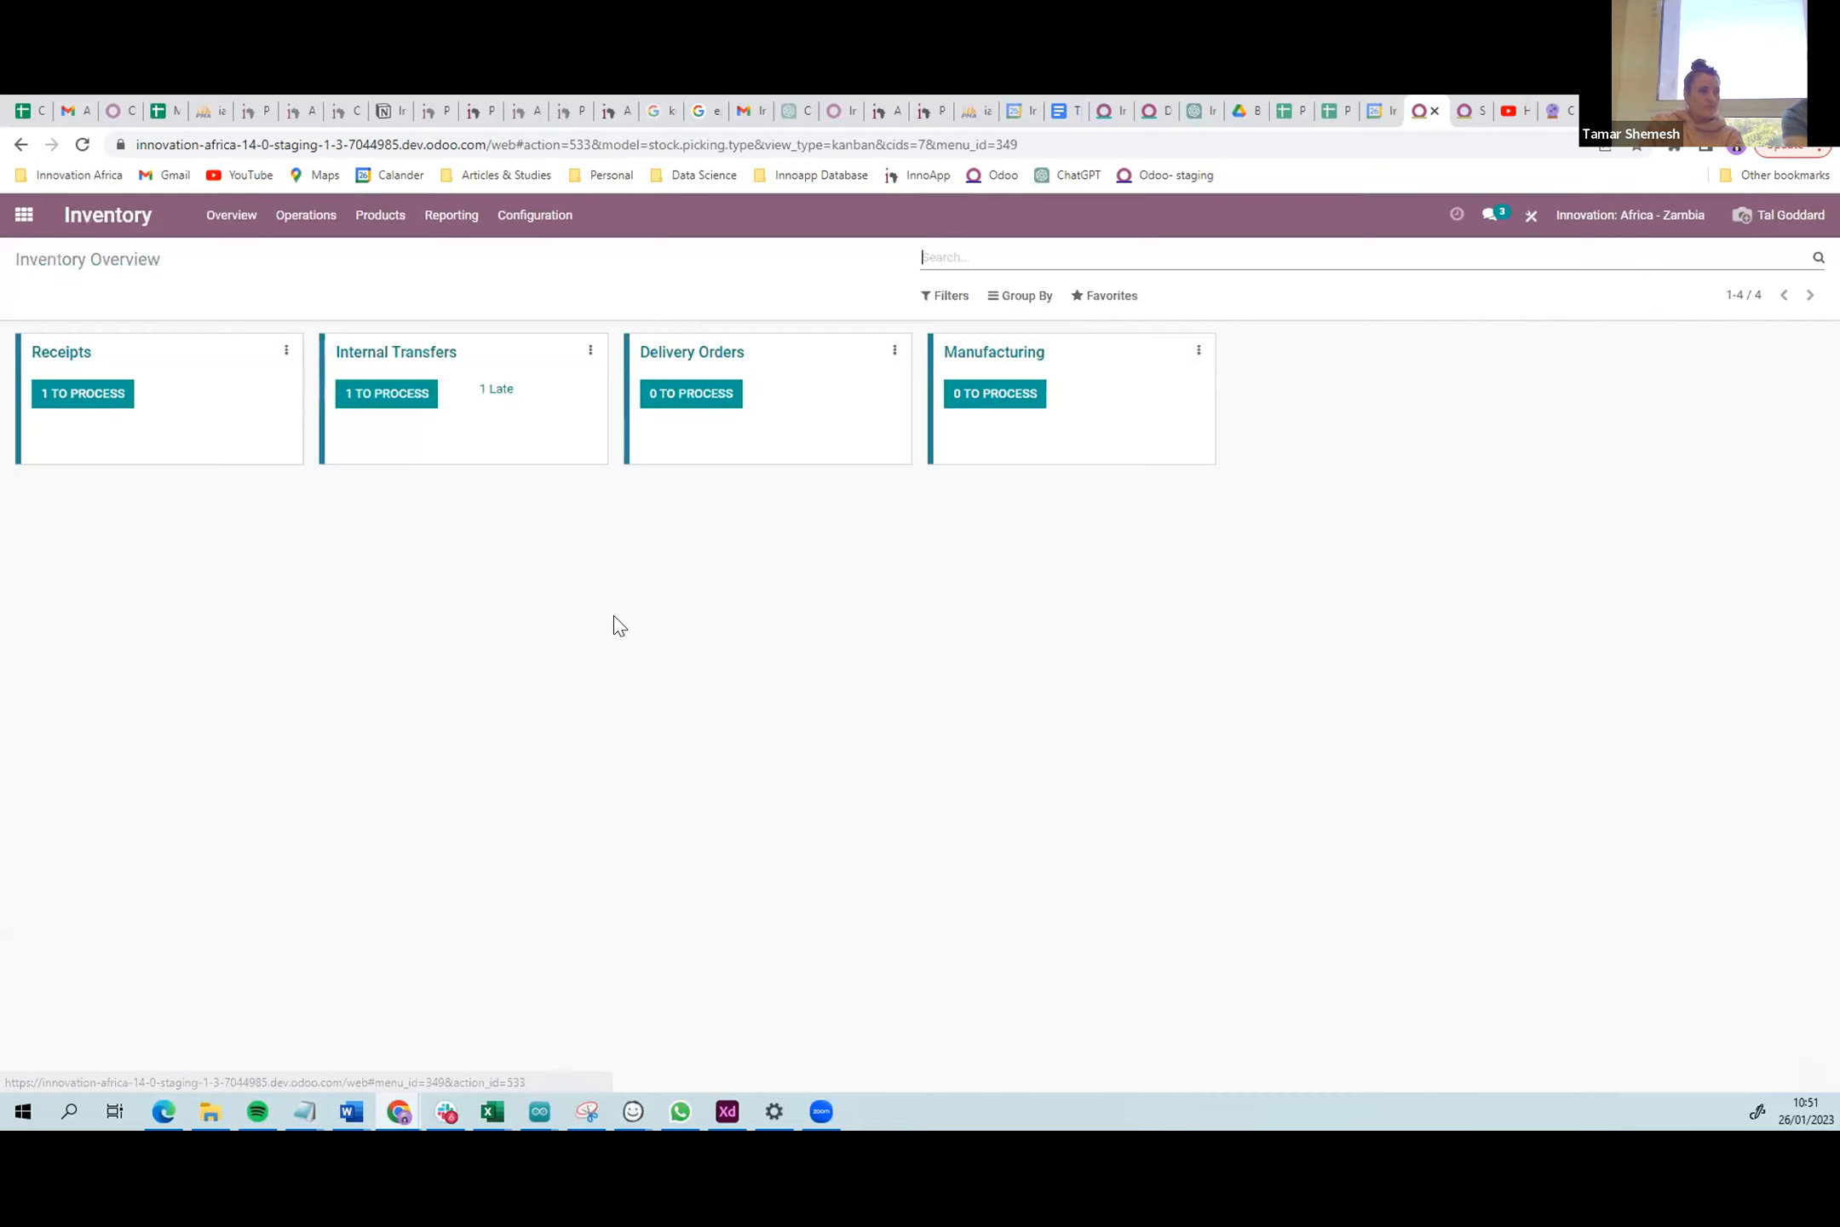
click(58, 365)
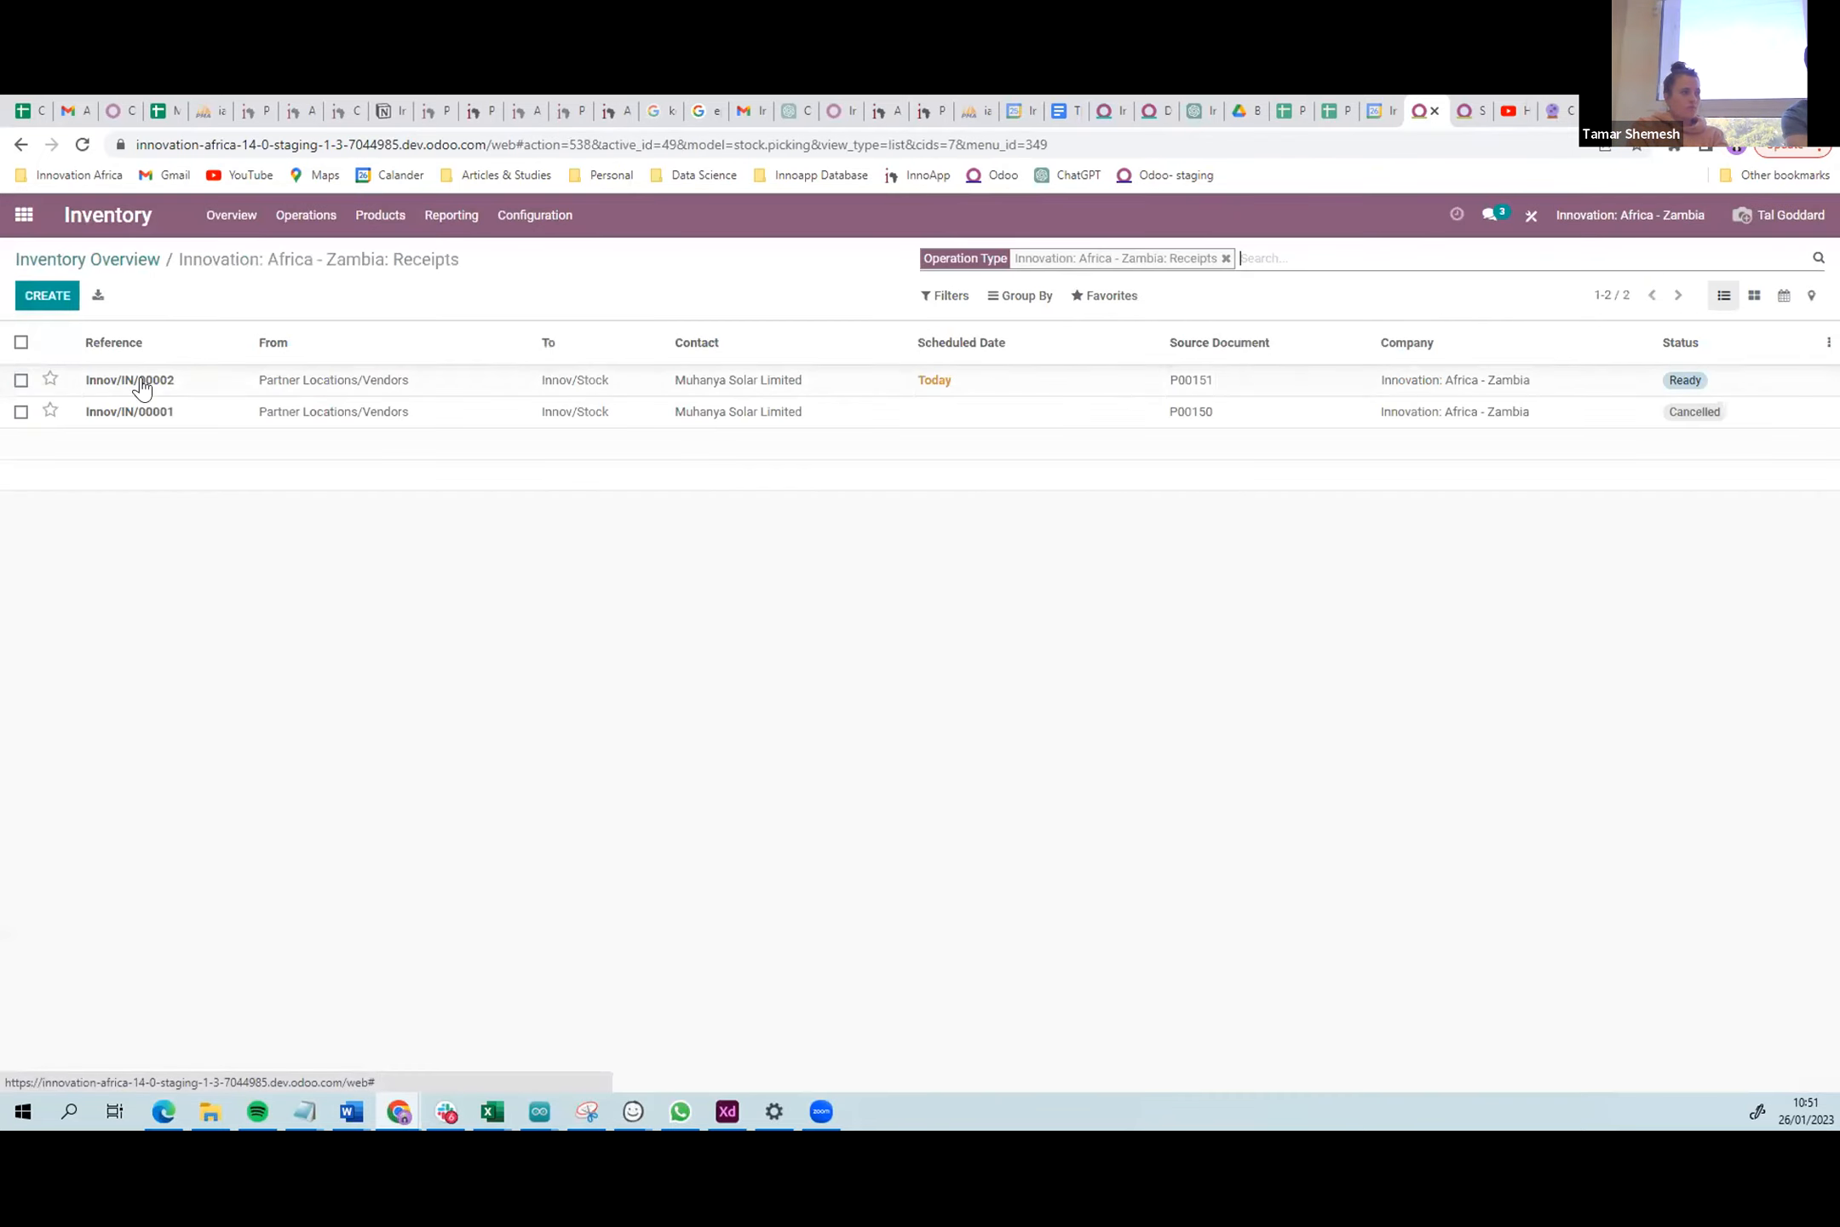
click(279, 390)
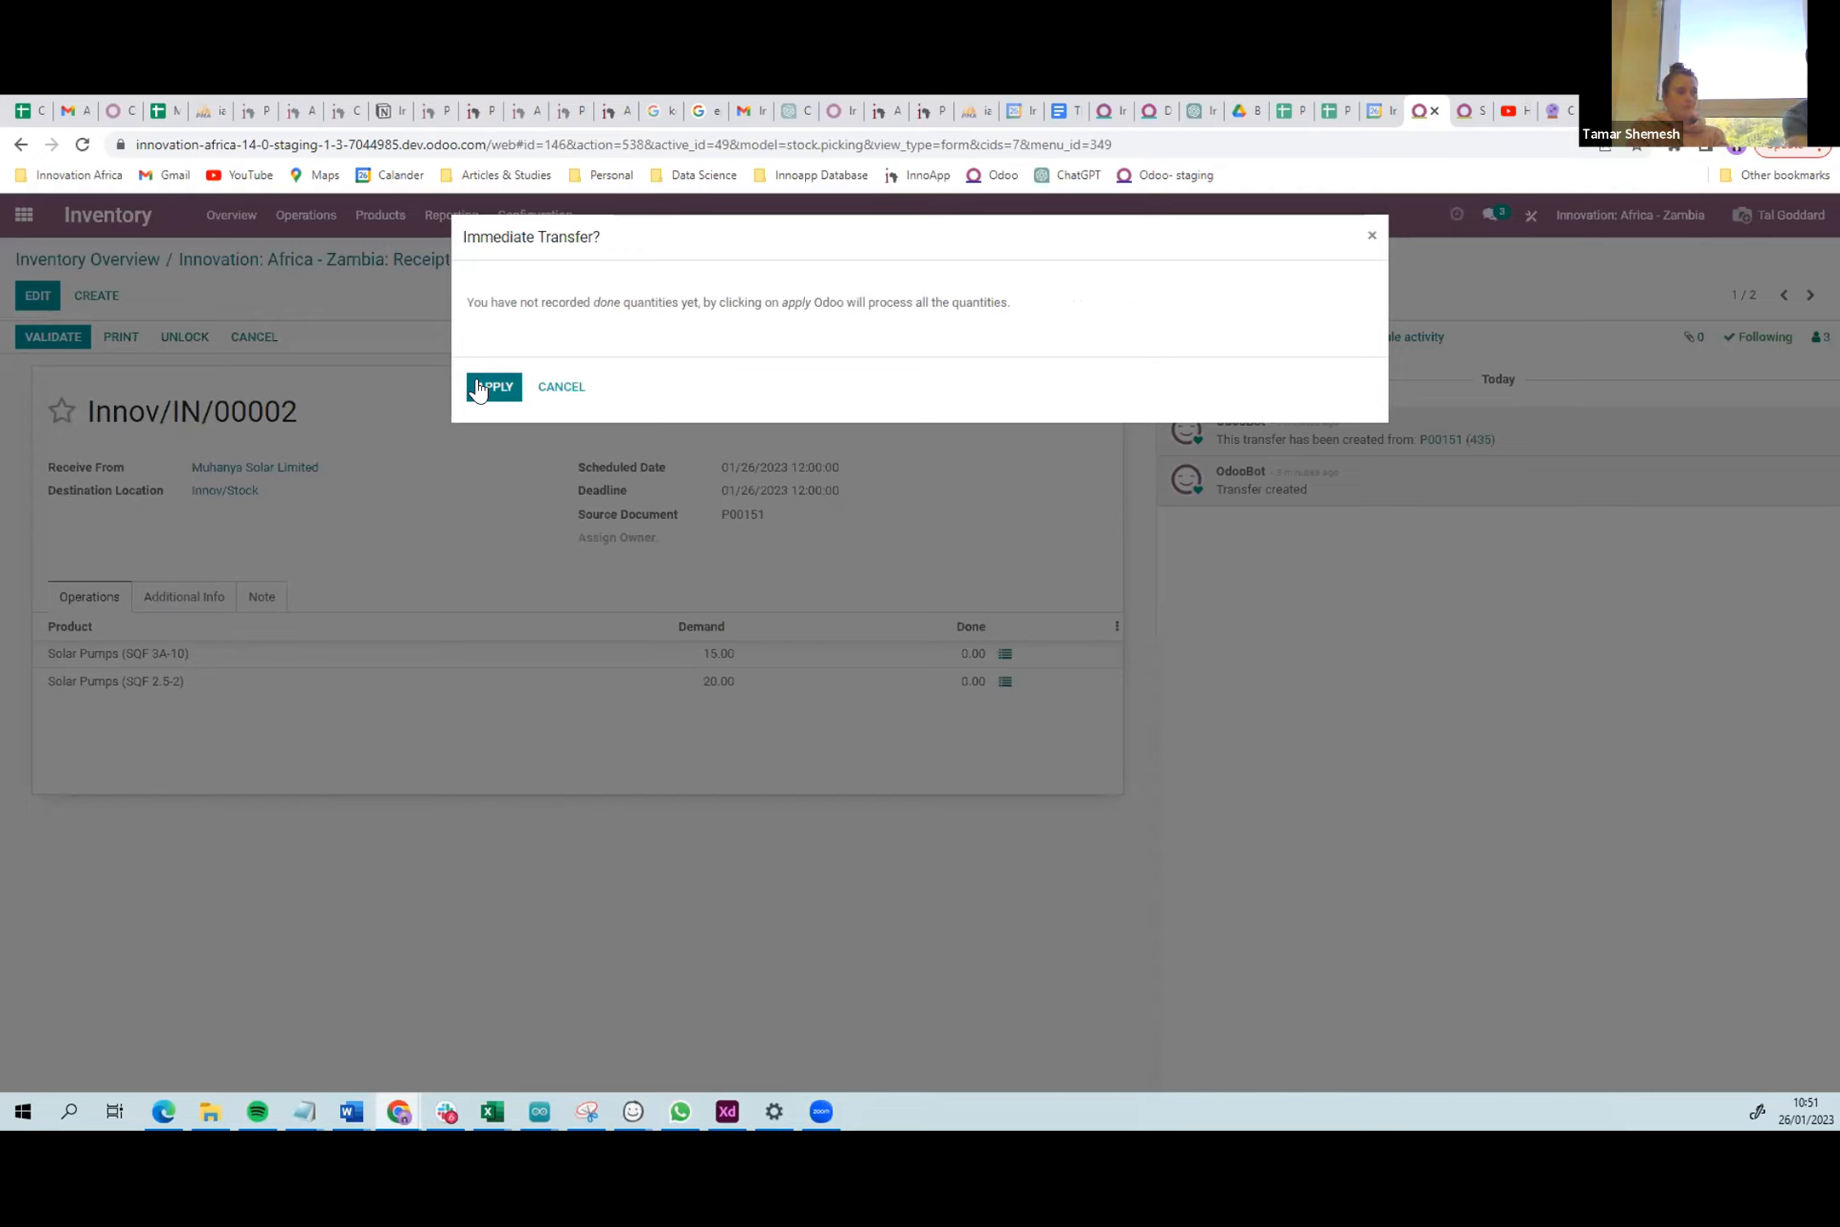
click(482, 388)
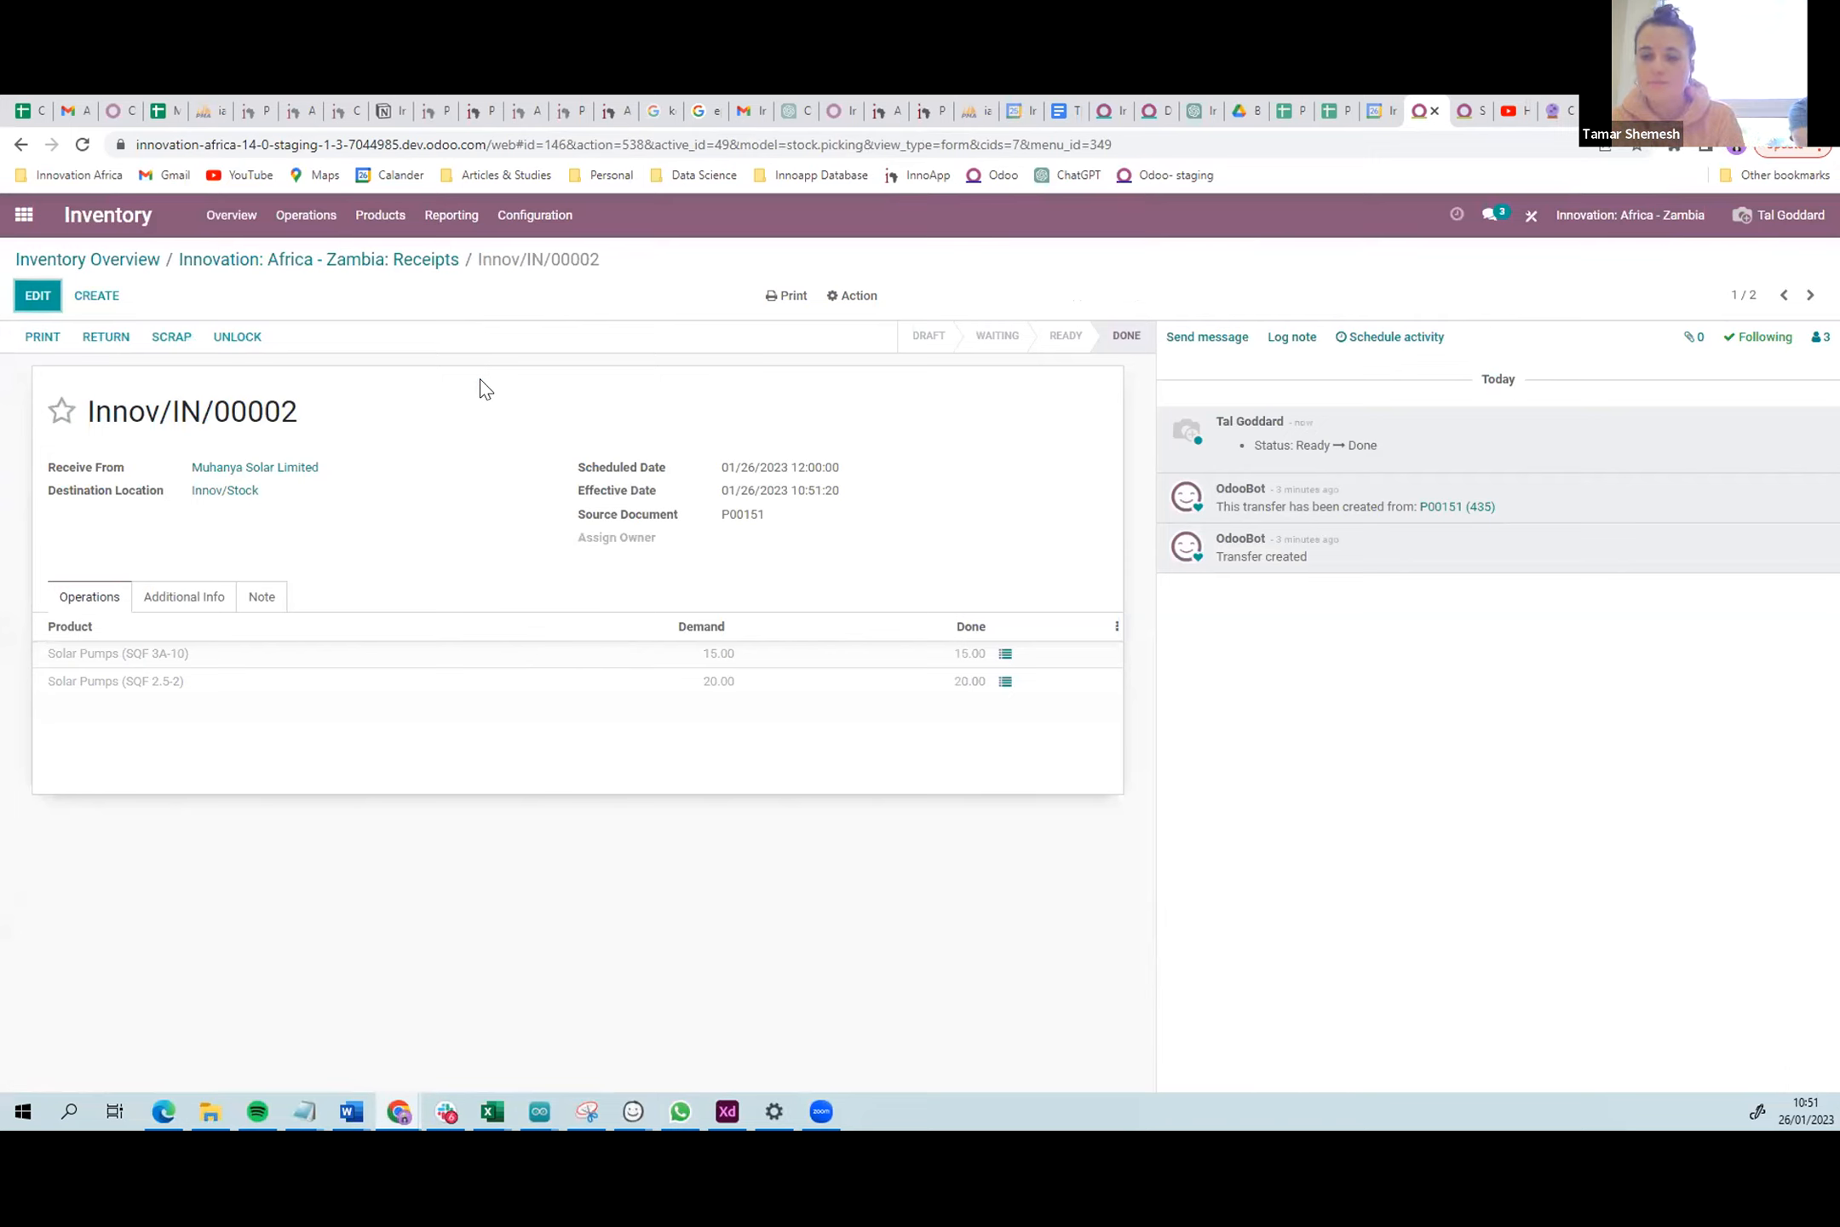
- Check the on-hand quantities and value of the products in Innov/Stock in the Inventory Report
click(454, 213)
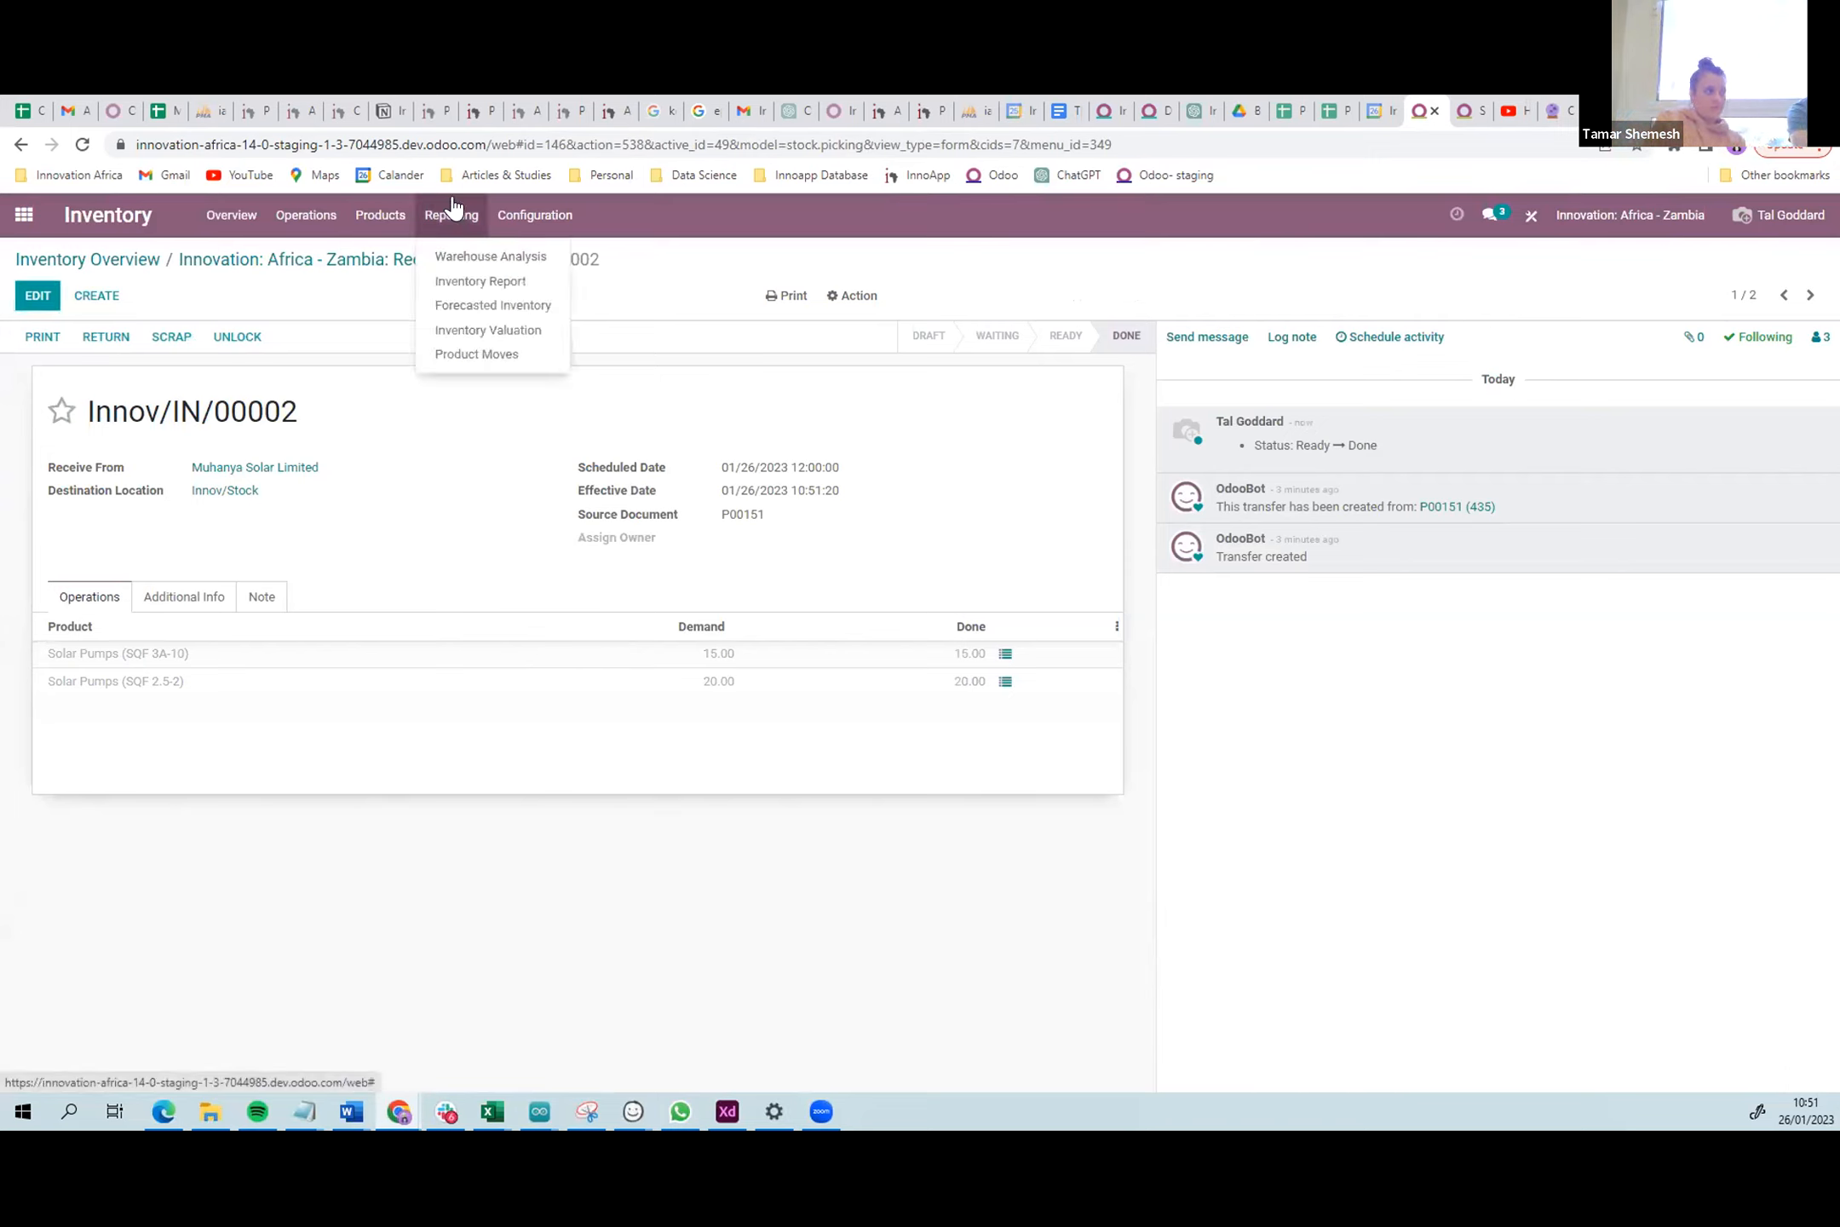
click(471, 281)
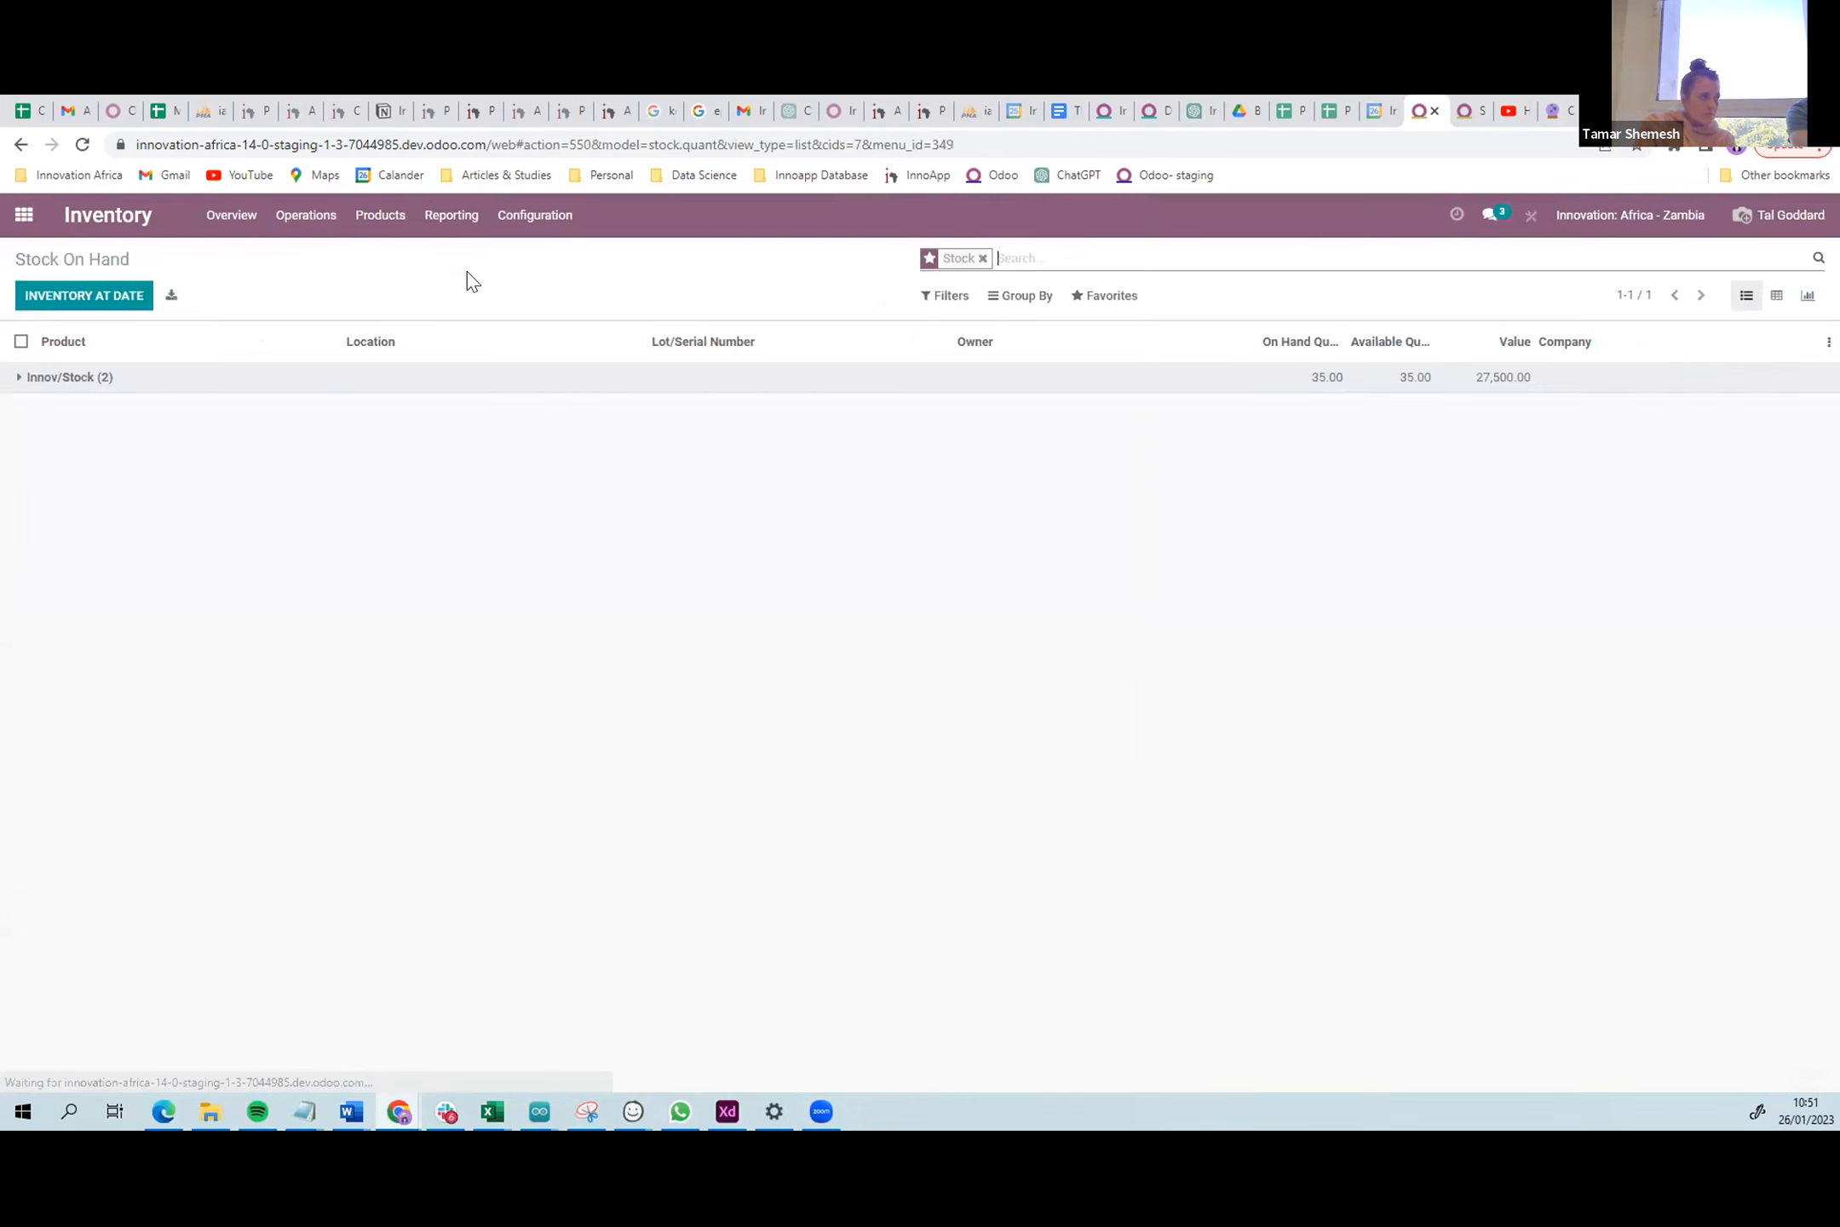
click(195, 383)
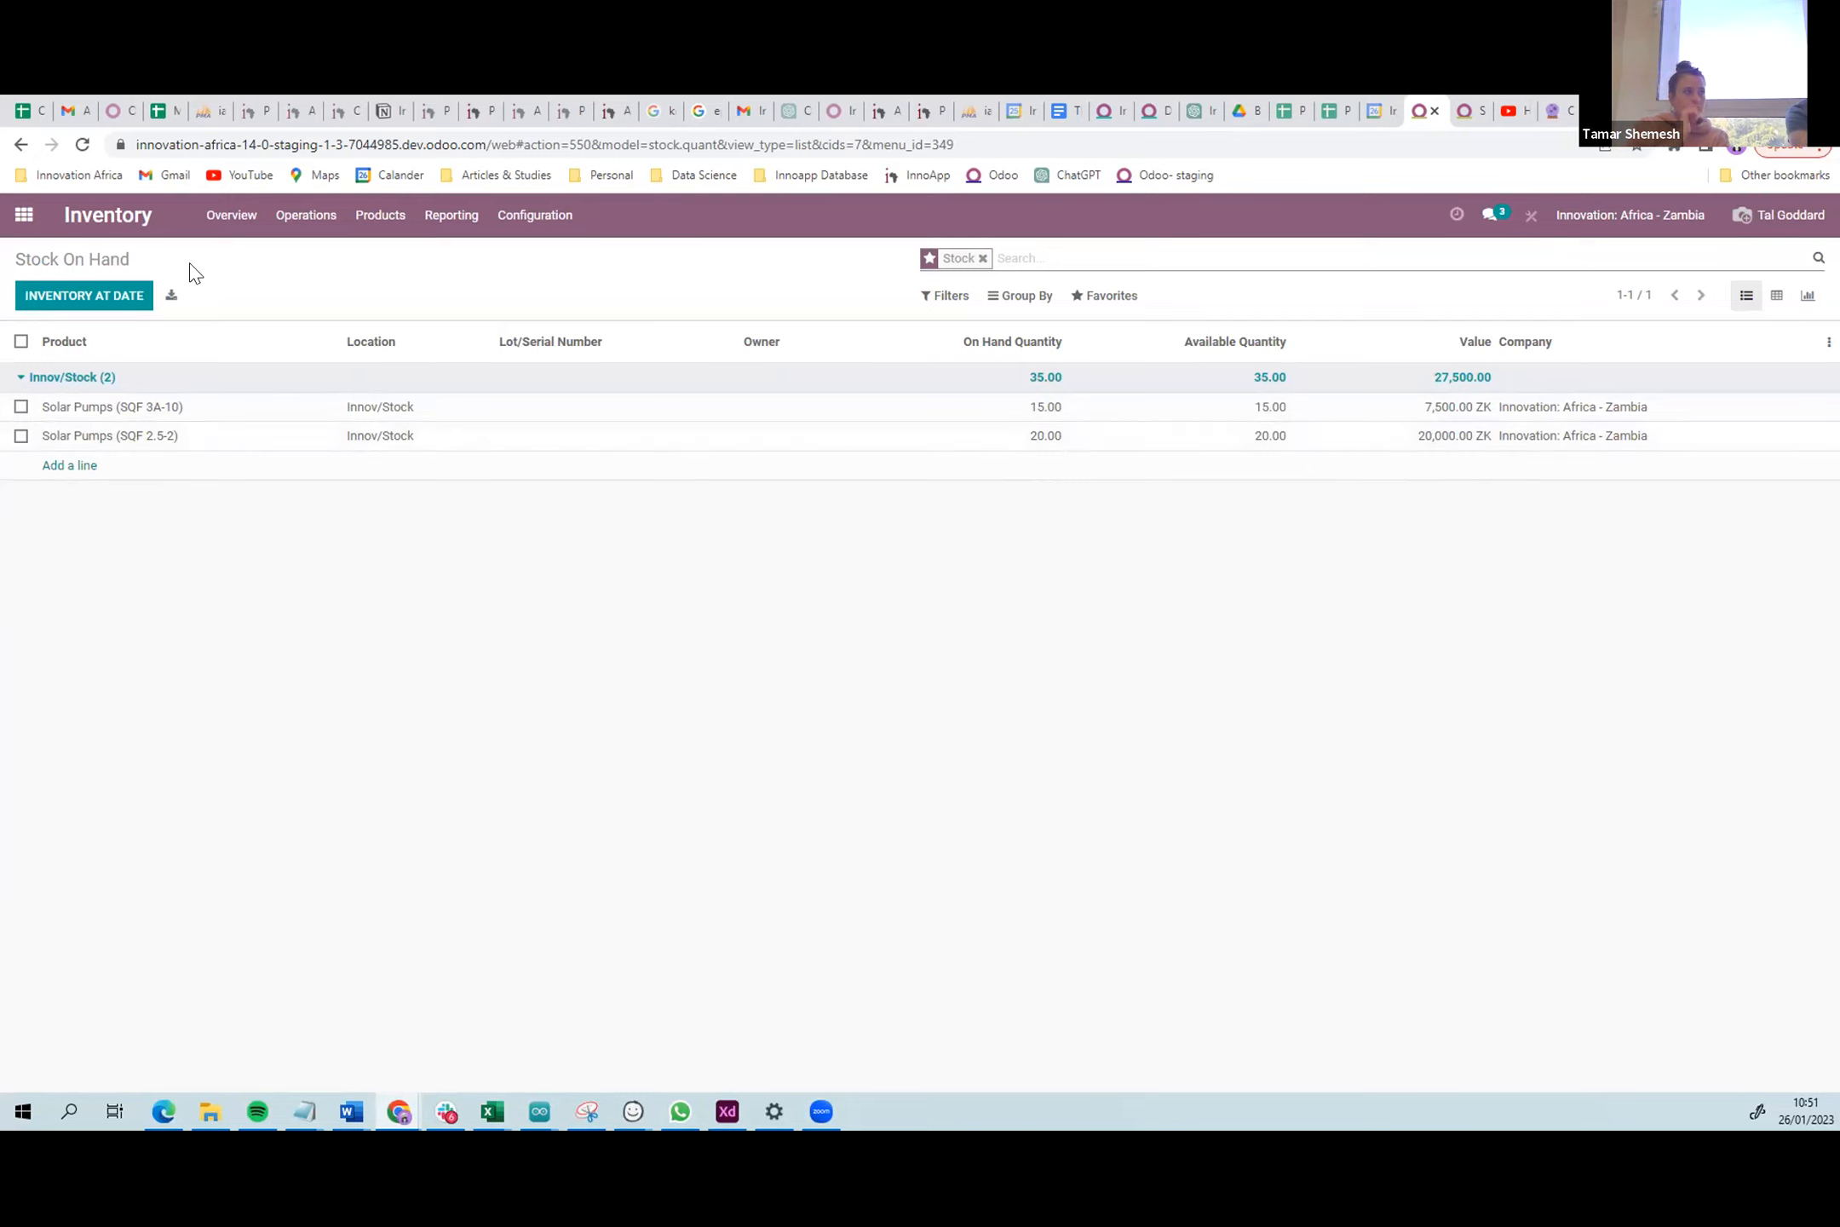
- Create a new internal transfer with a contact person and the destination location Innov/1330 - Geleta Village
click(139, 236)
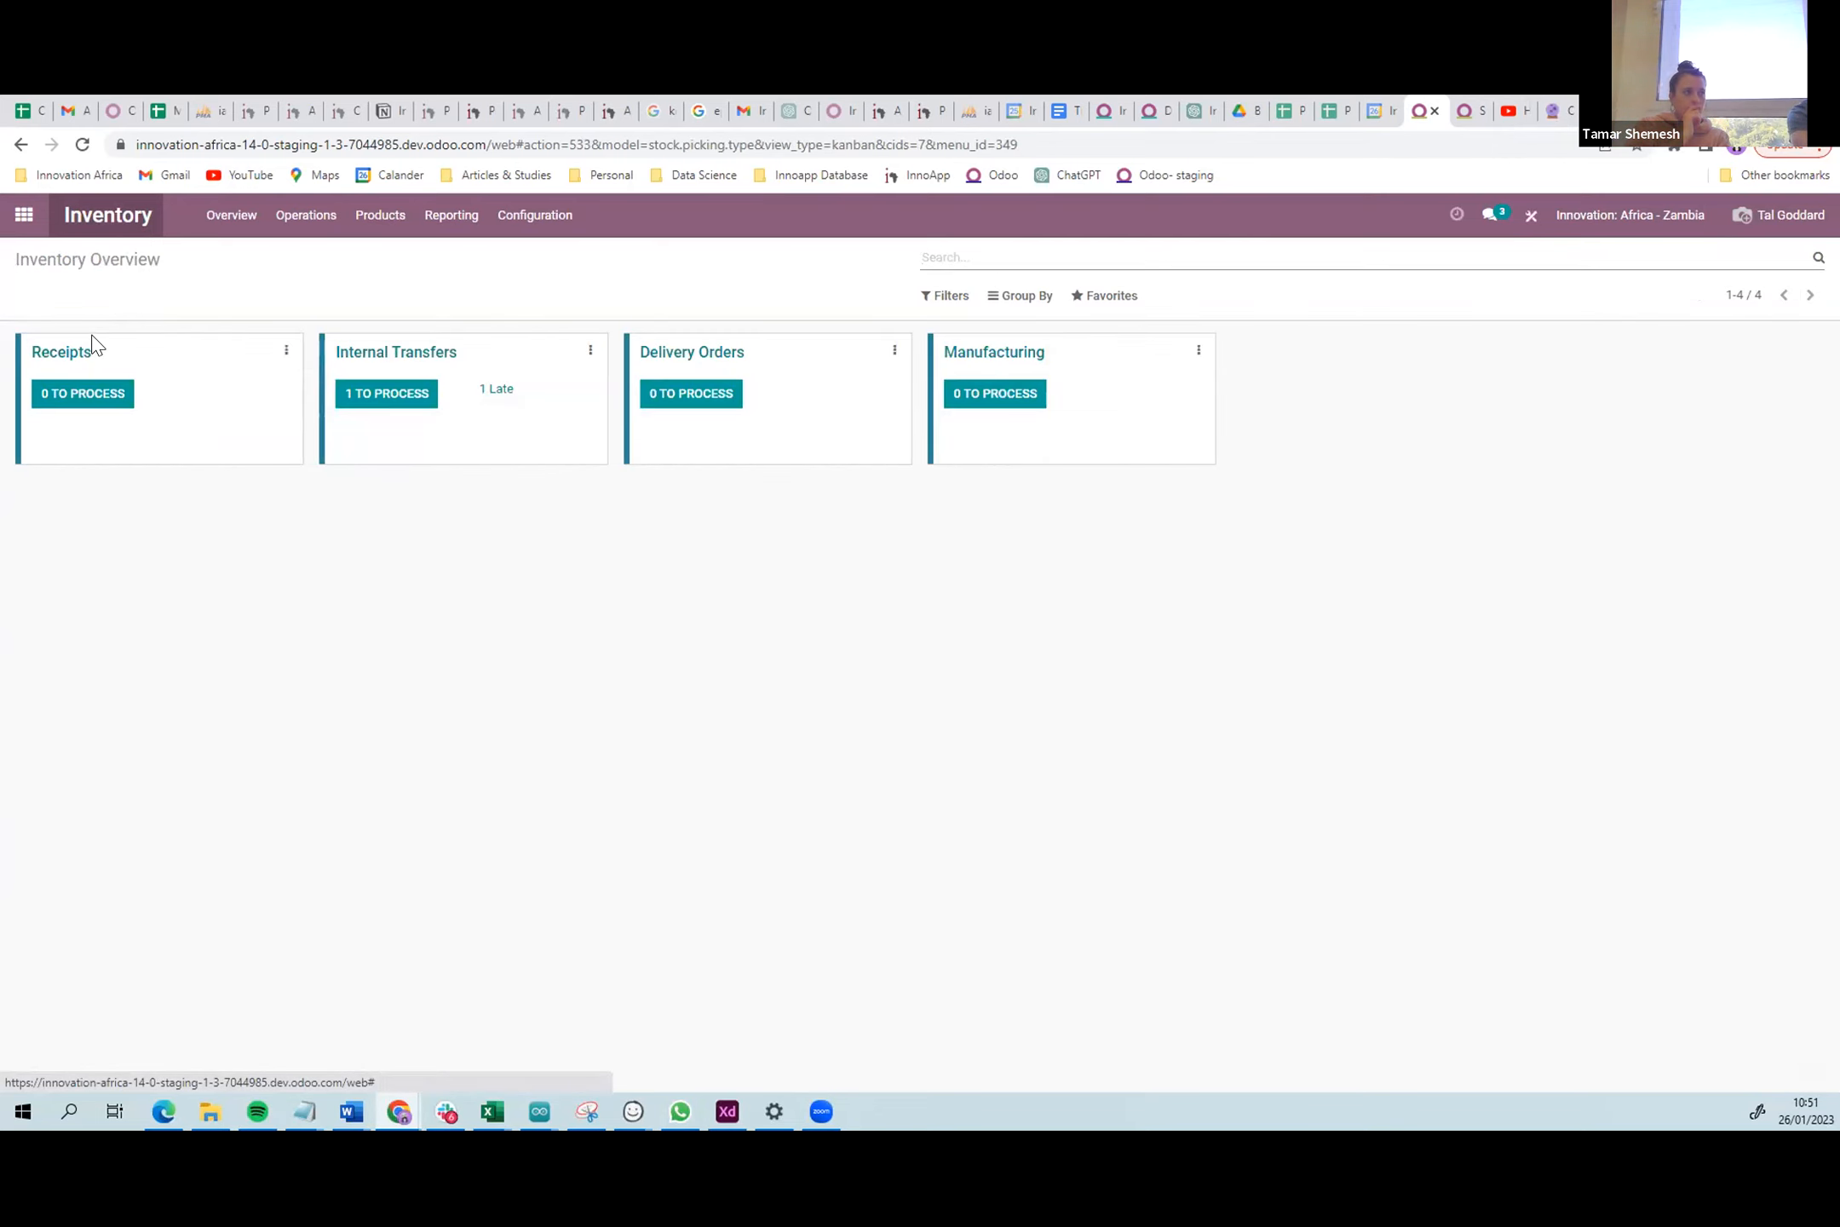
click(417, 362)
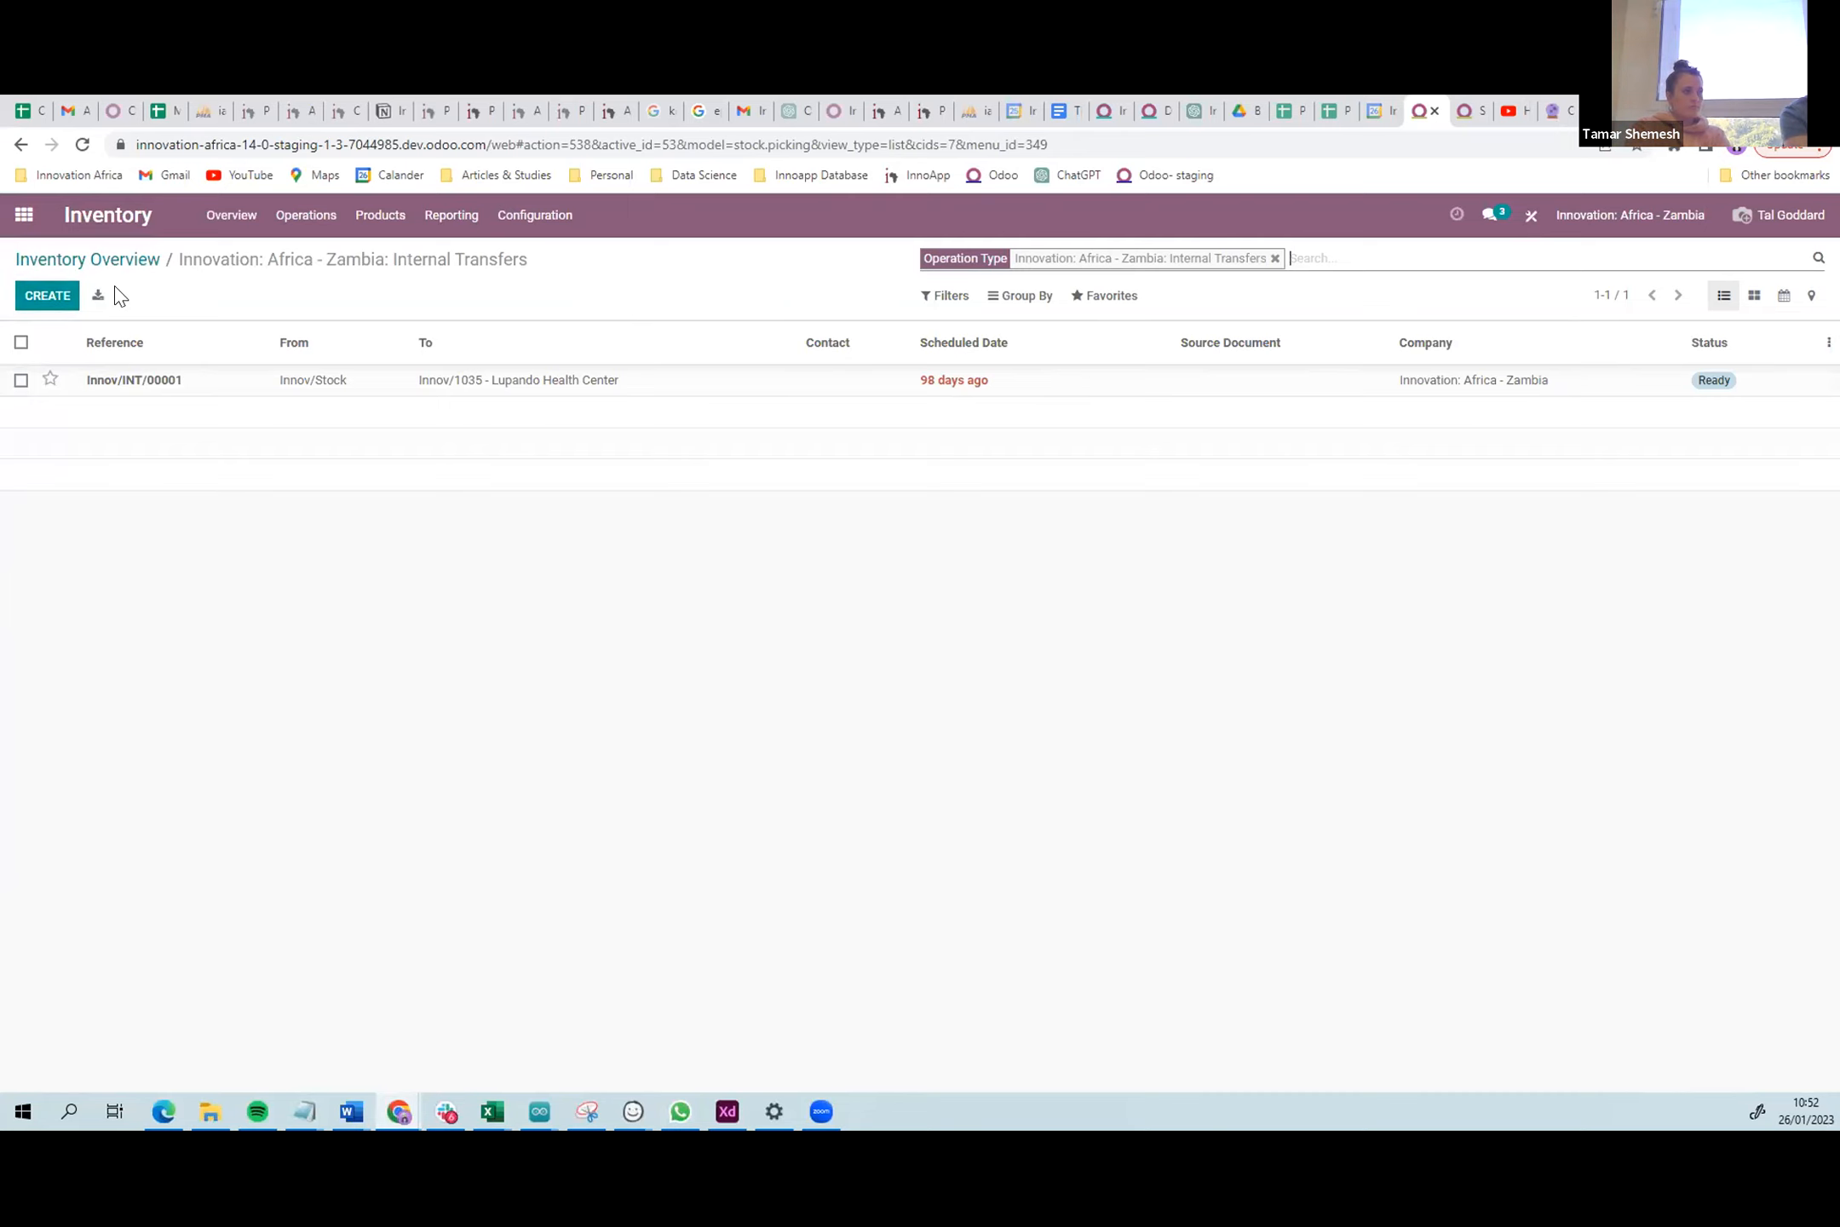
click(48, 299)
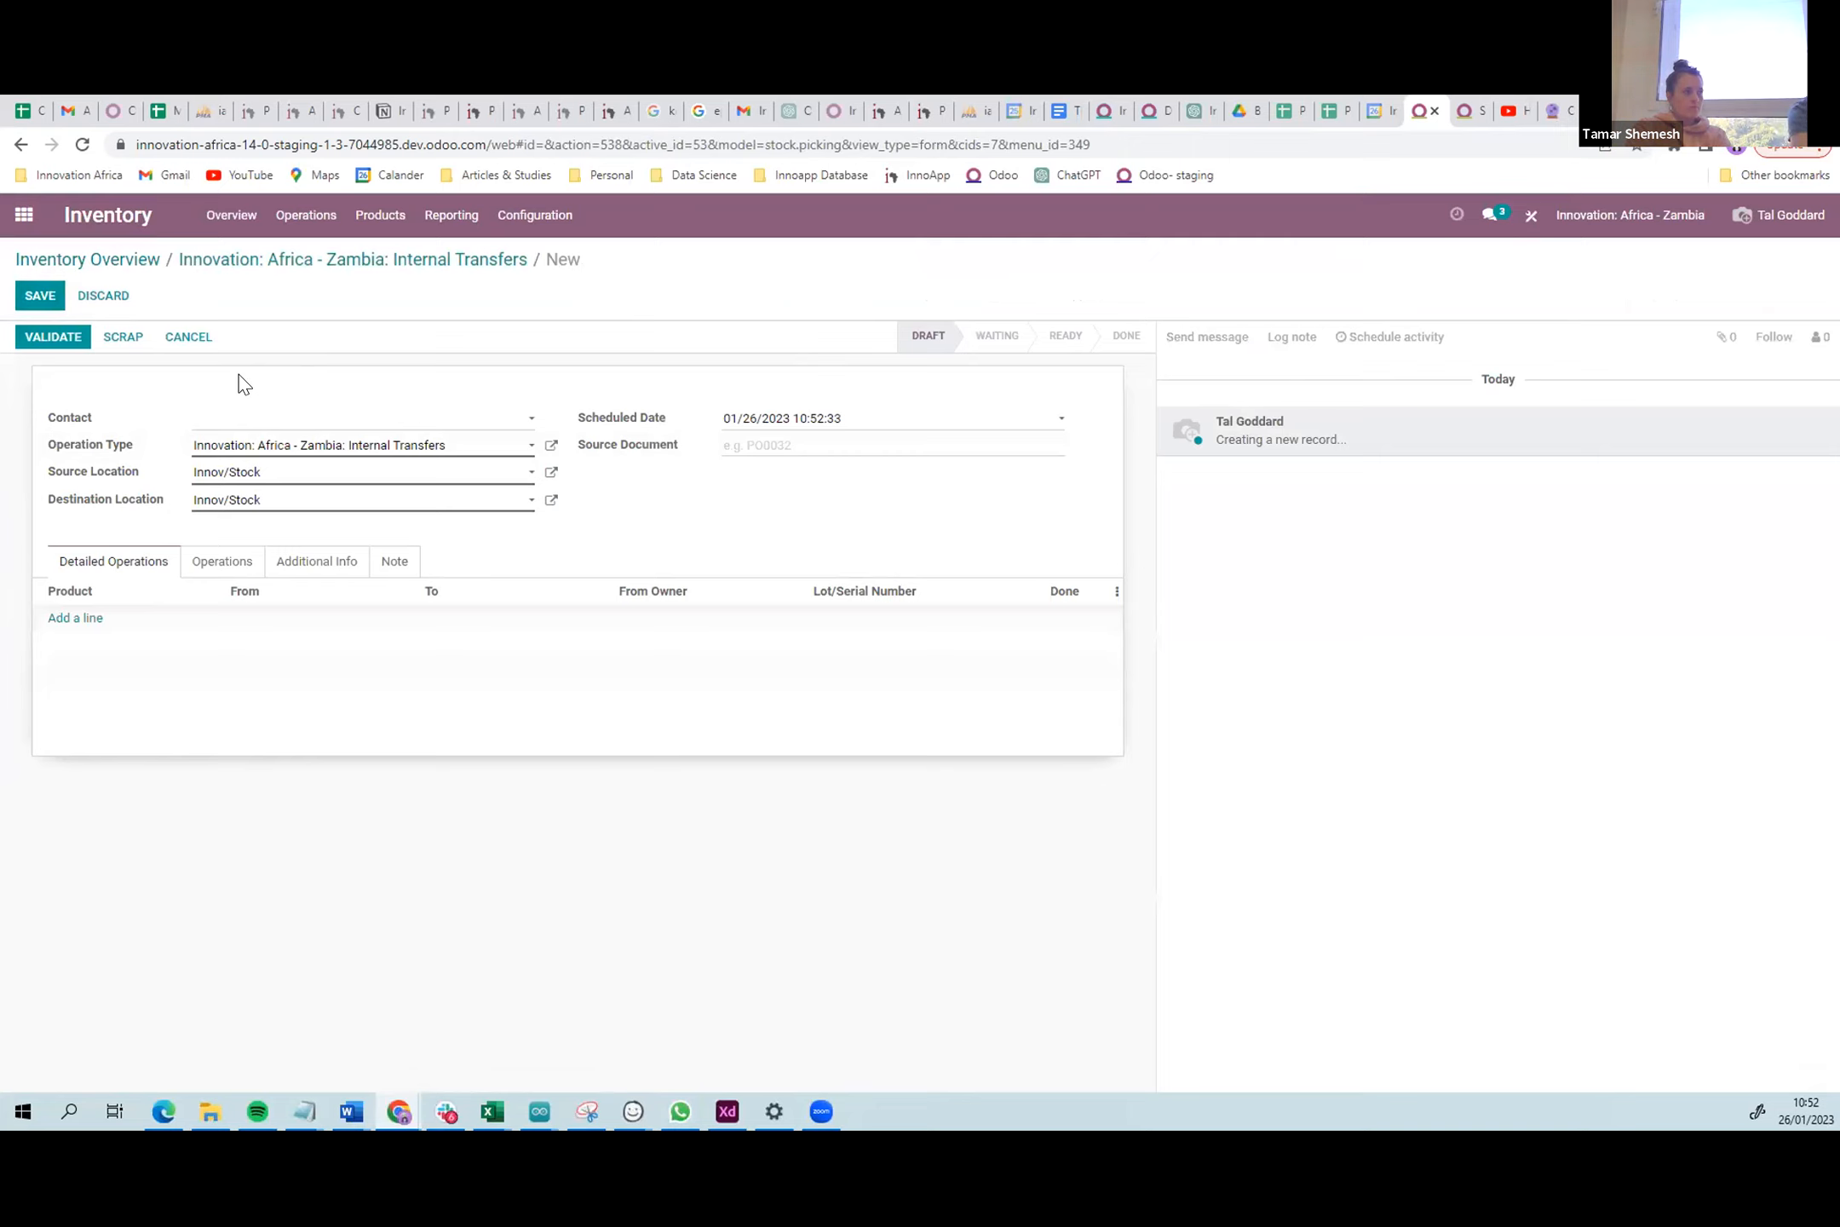
text(geor)
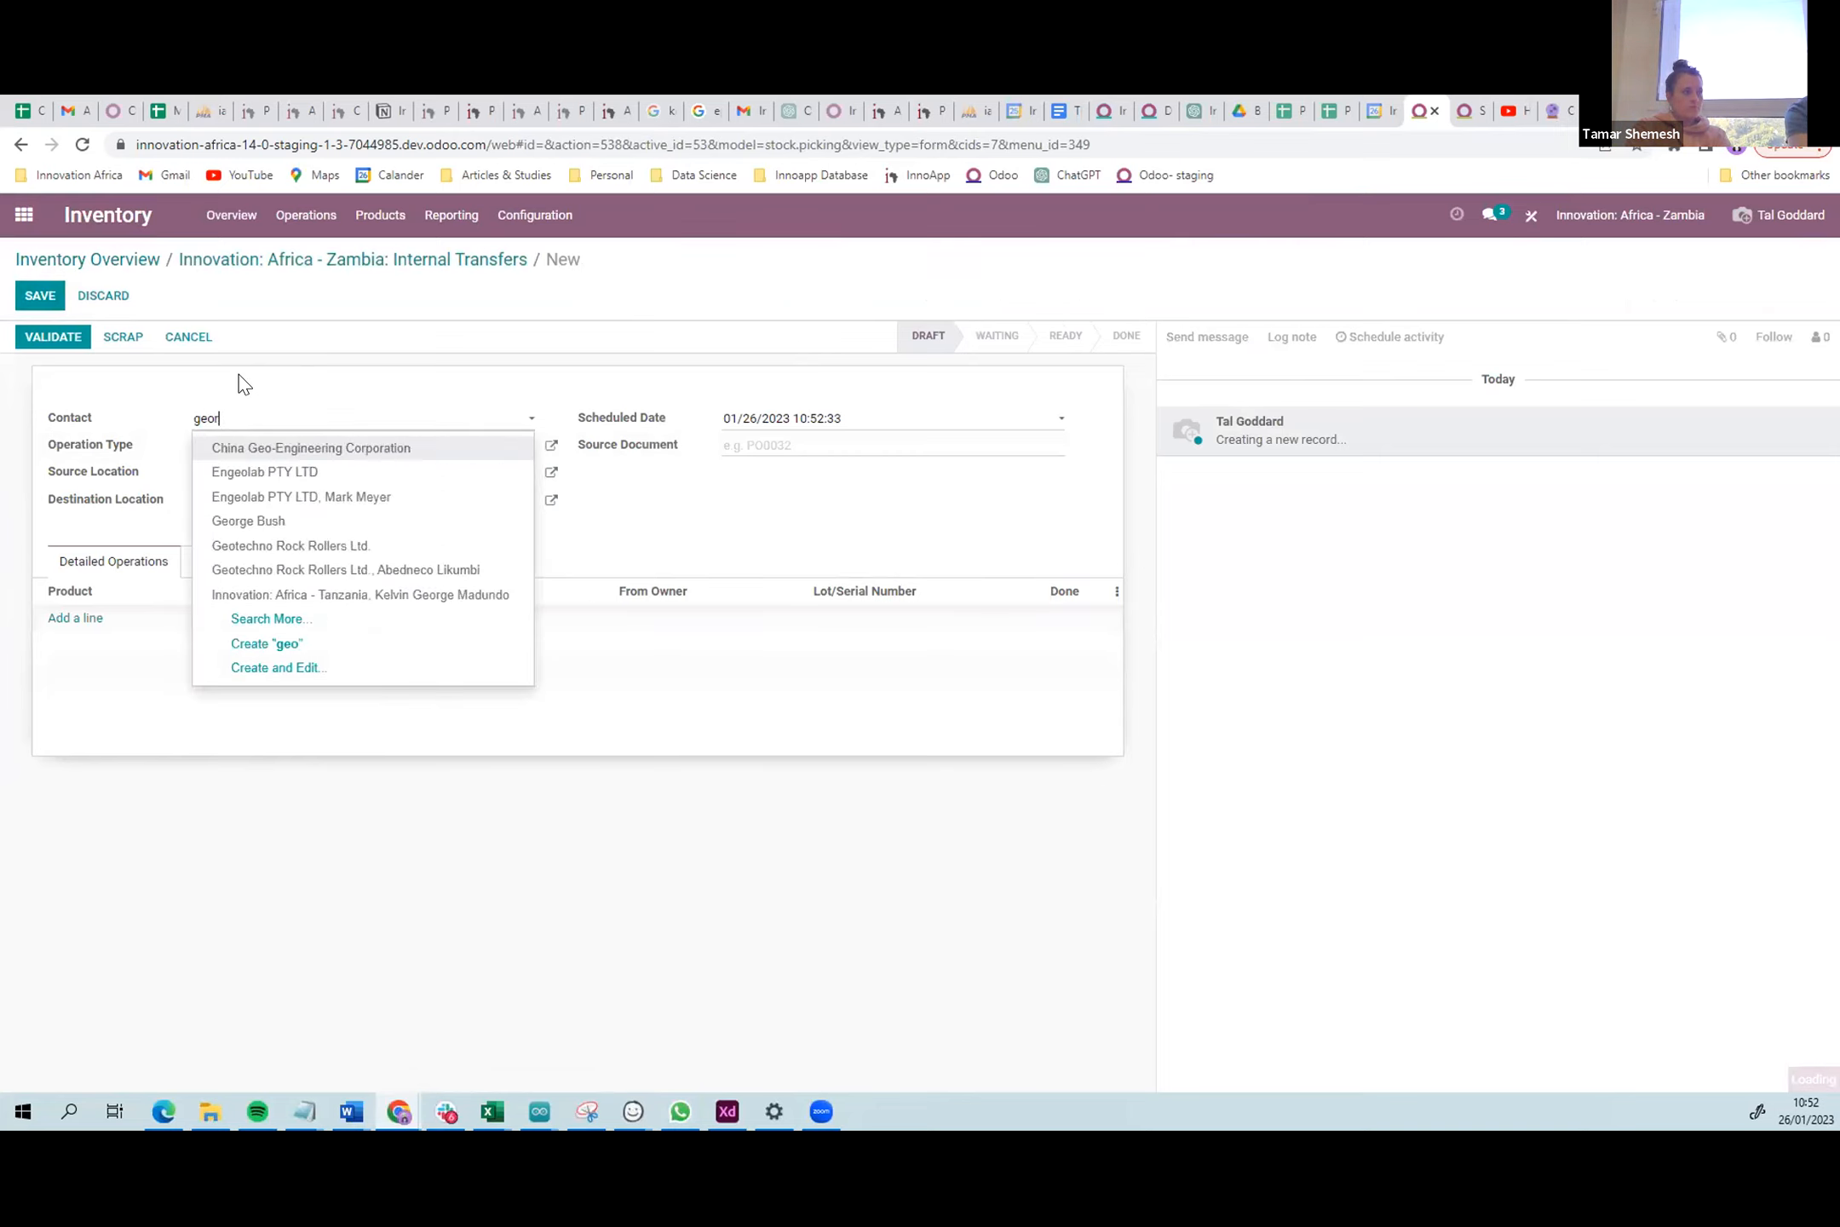
click(267, 448)
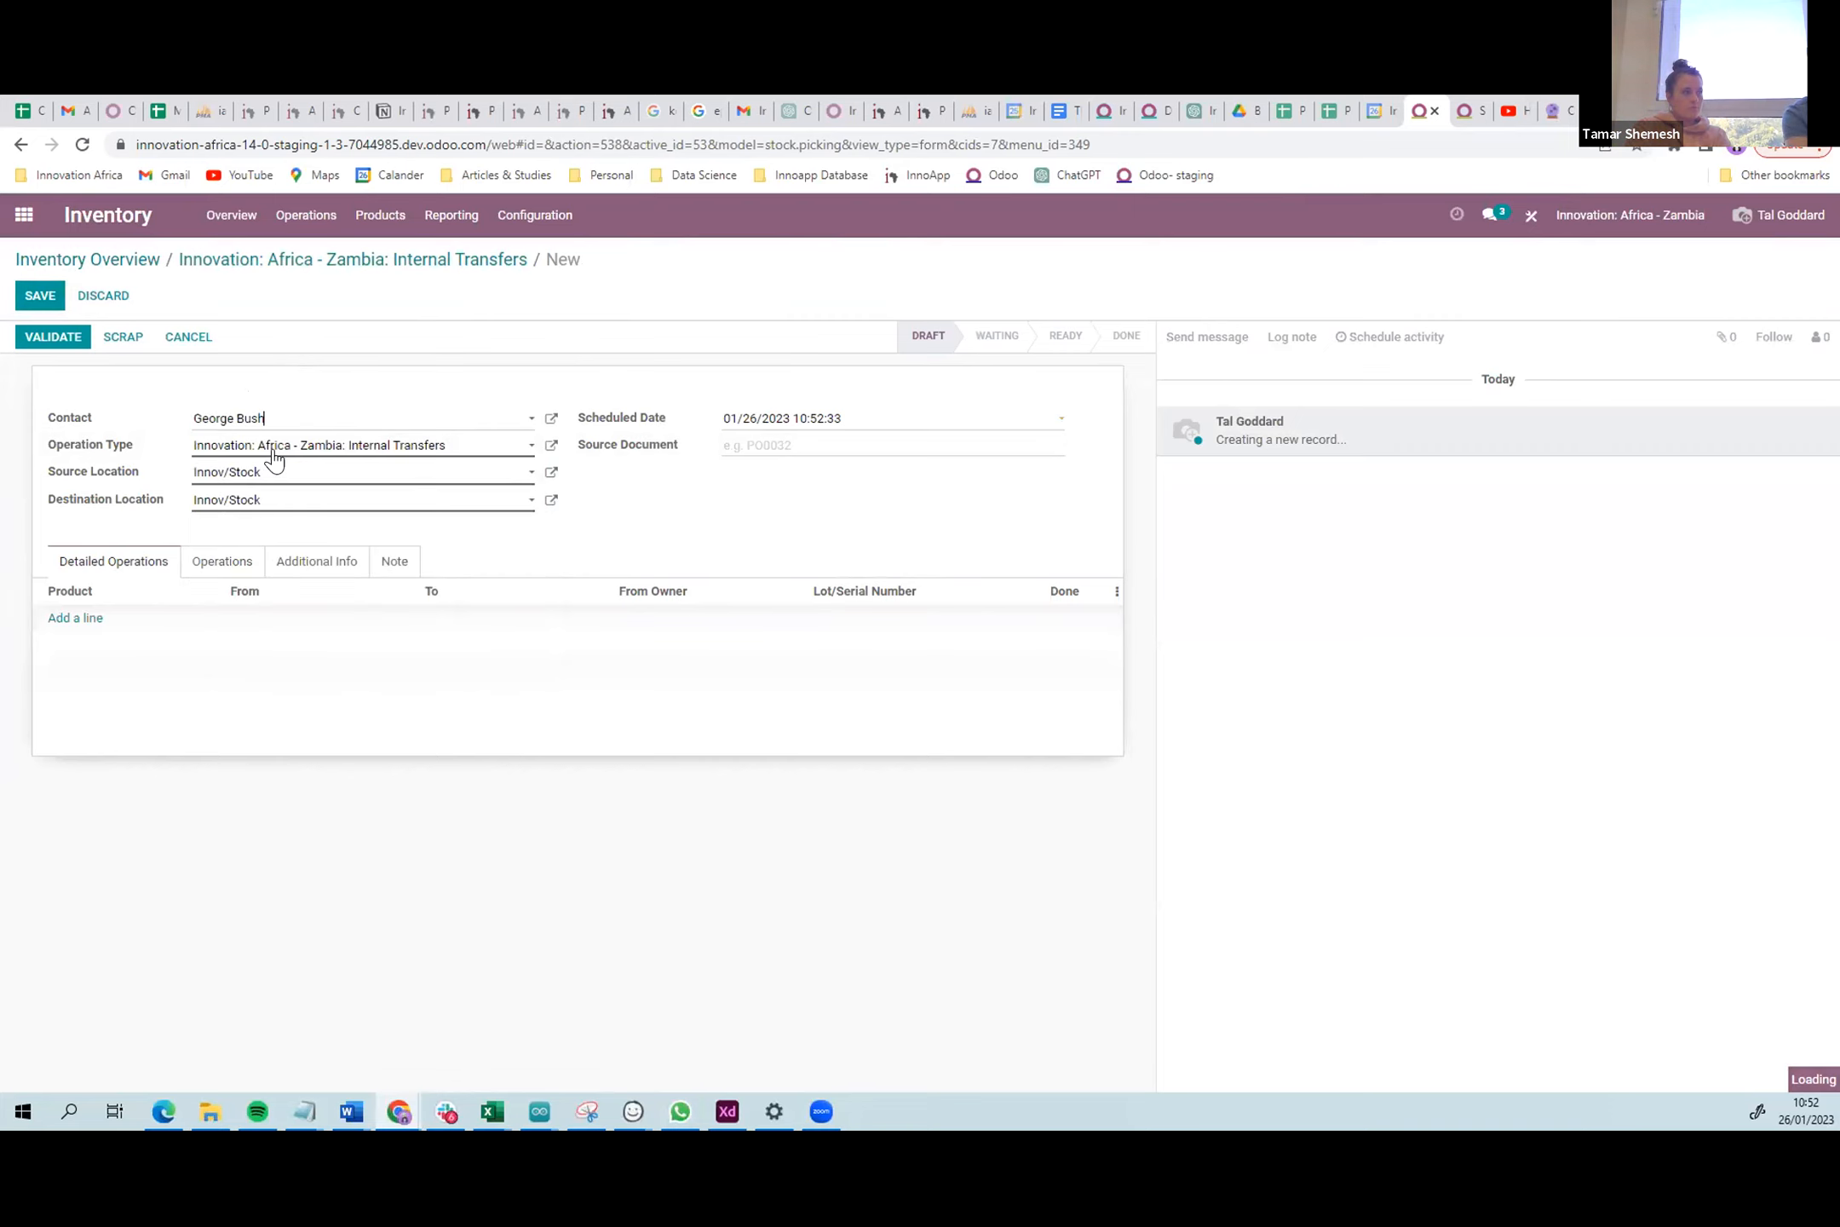
click(271, 501)
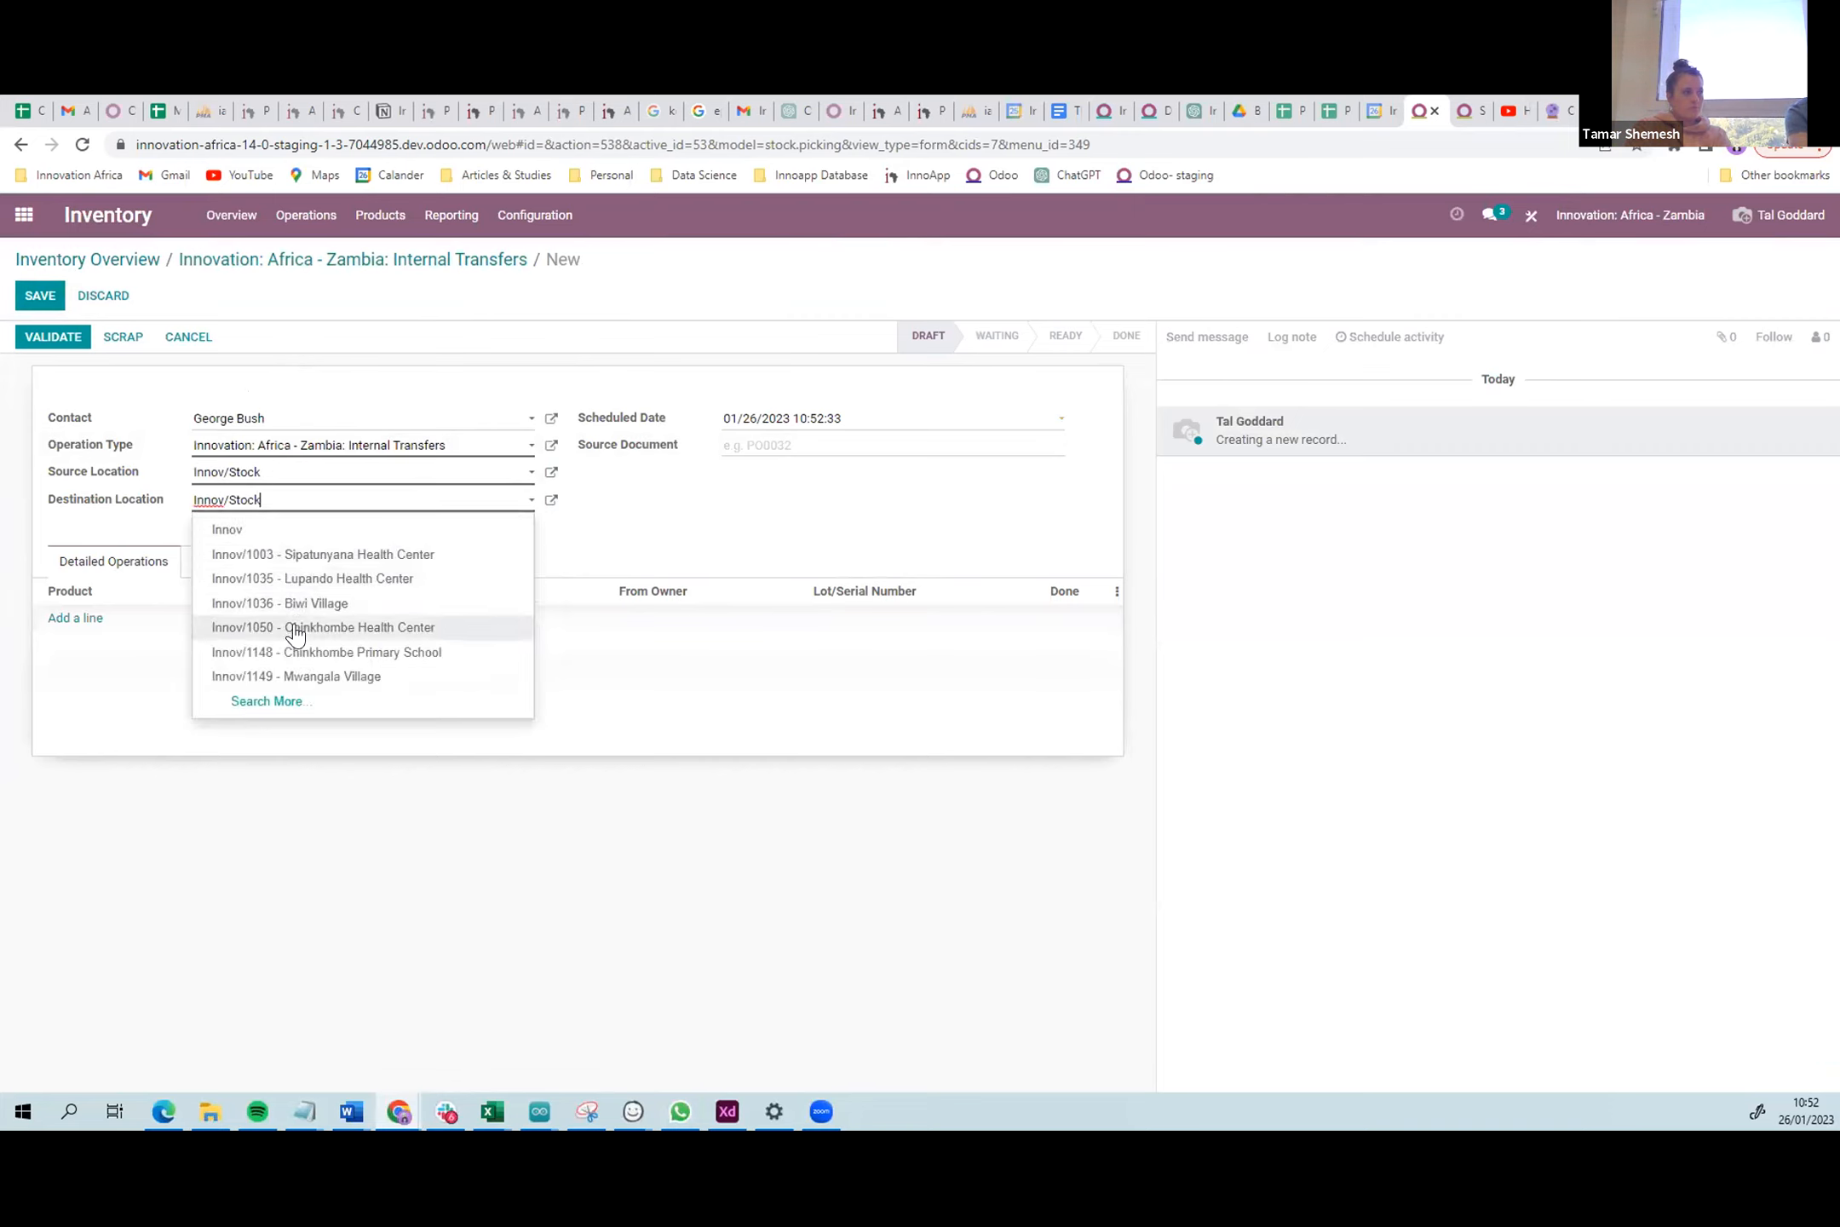
click(296, 714)
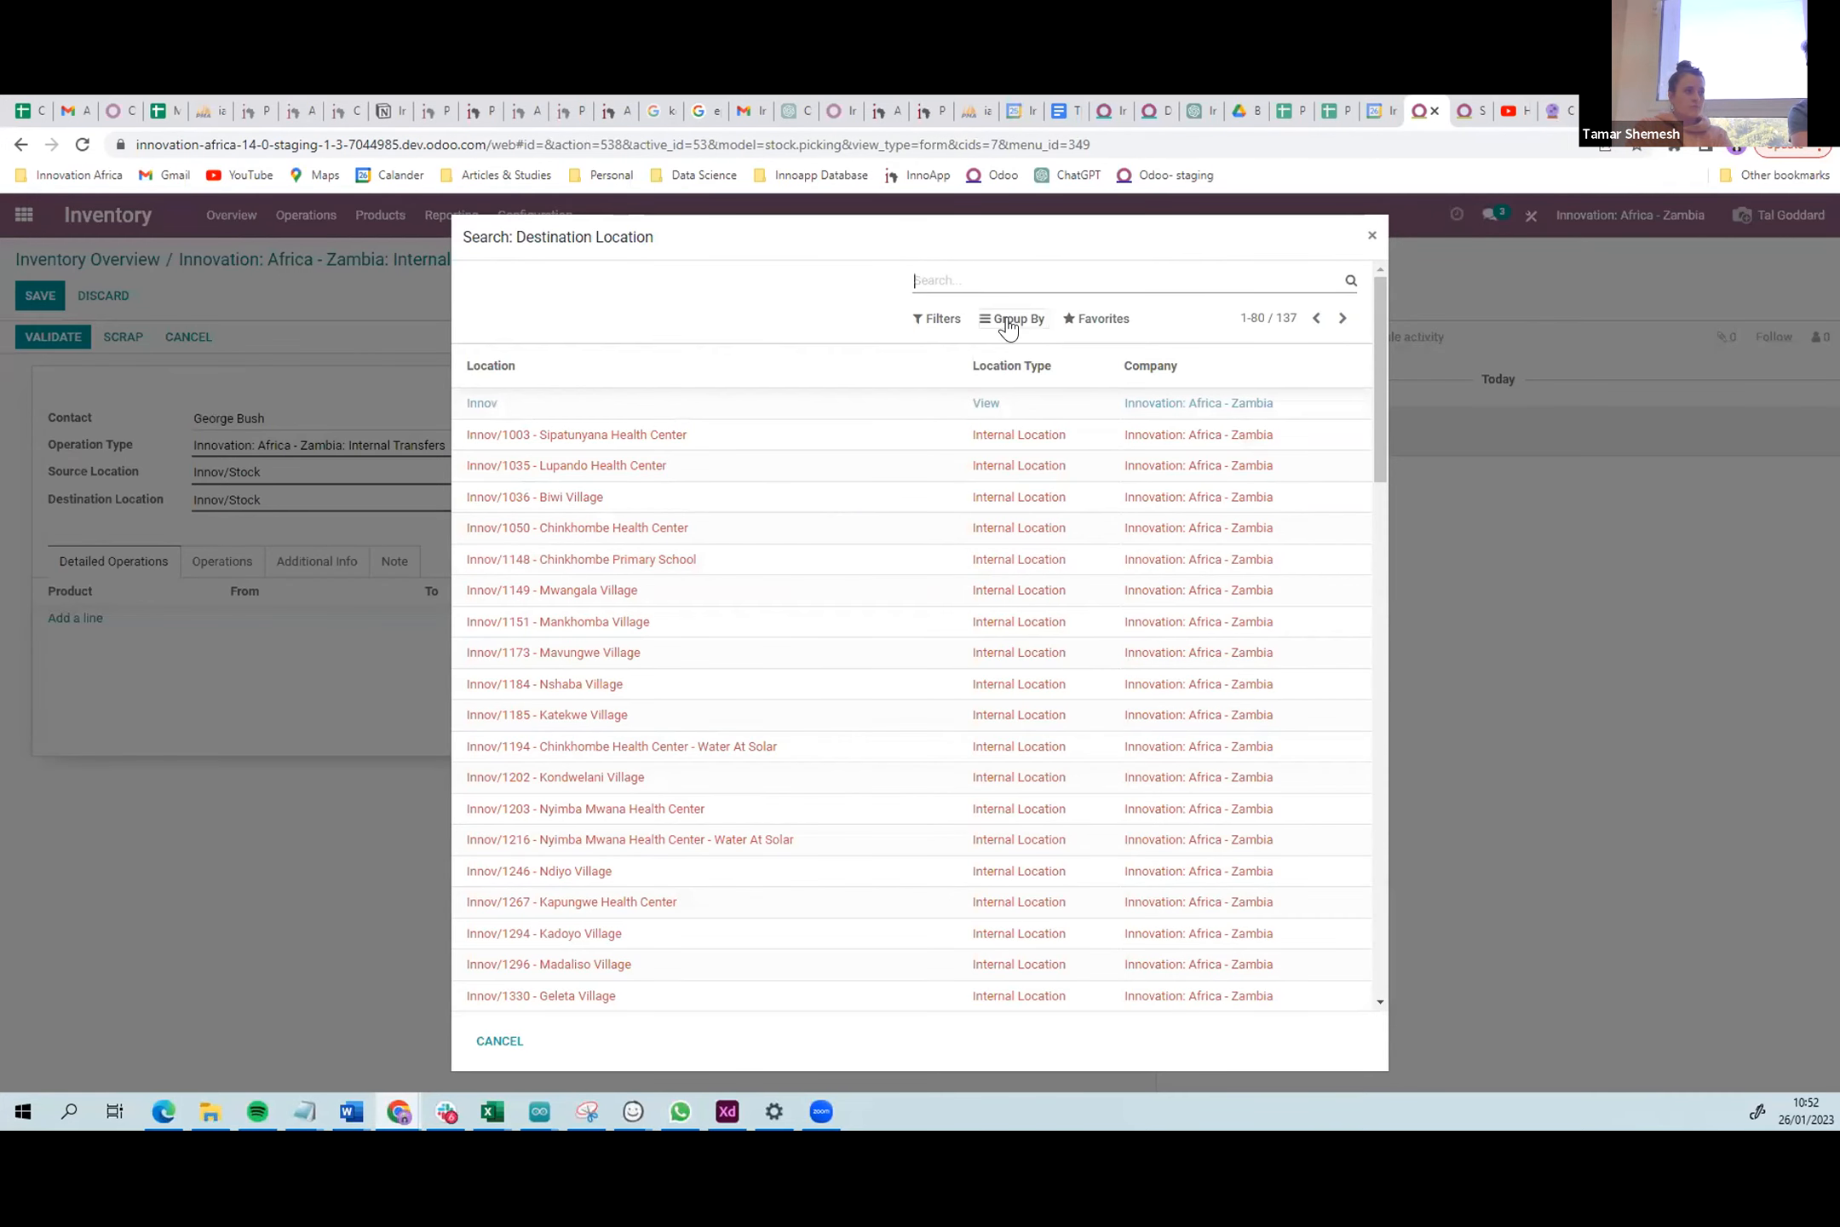
scroll(883, 700, down, 1)
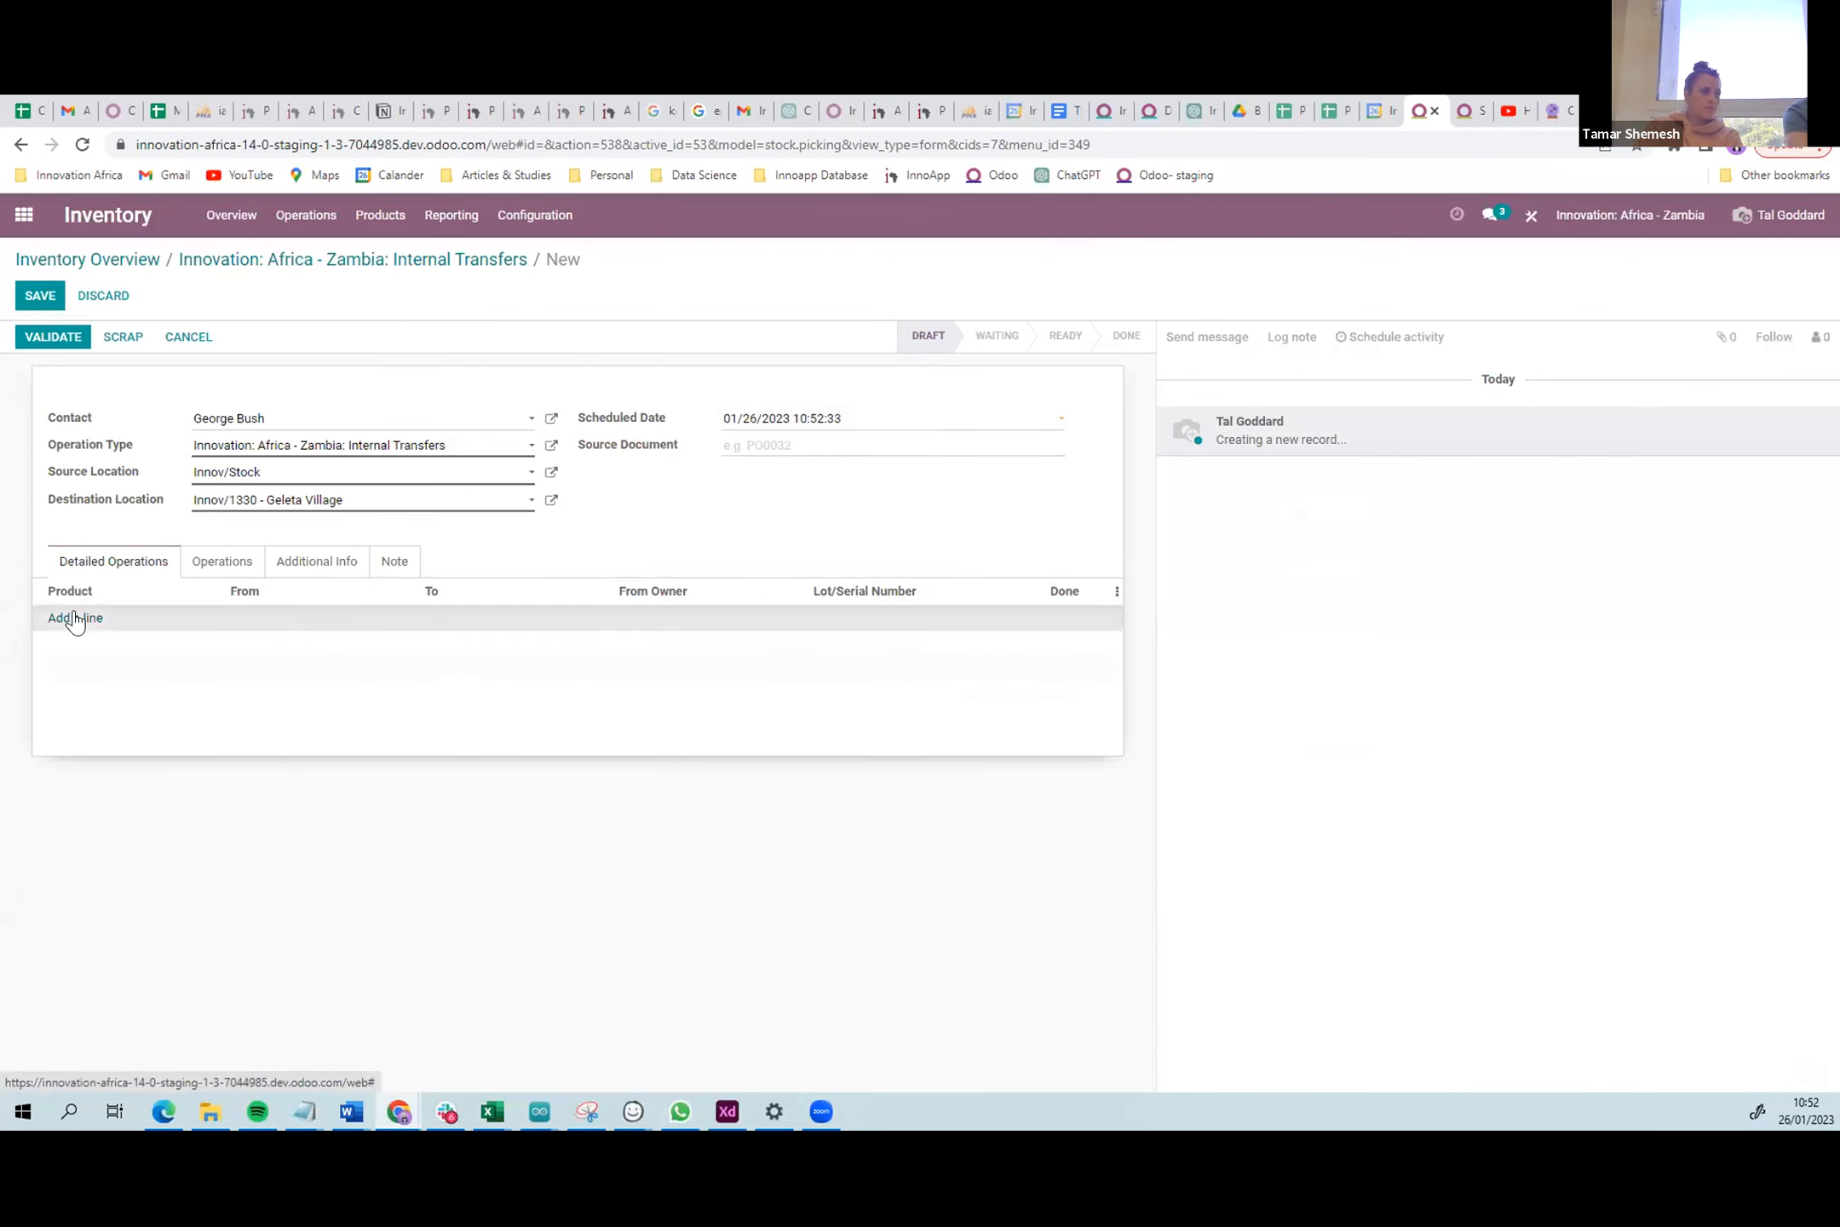
- Add 2 units of Solar Pumps (SQF 2.5-2) to the internal transfer and validate it
click(75, 617)
text(pump)
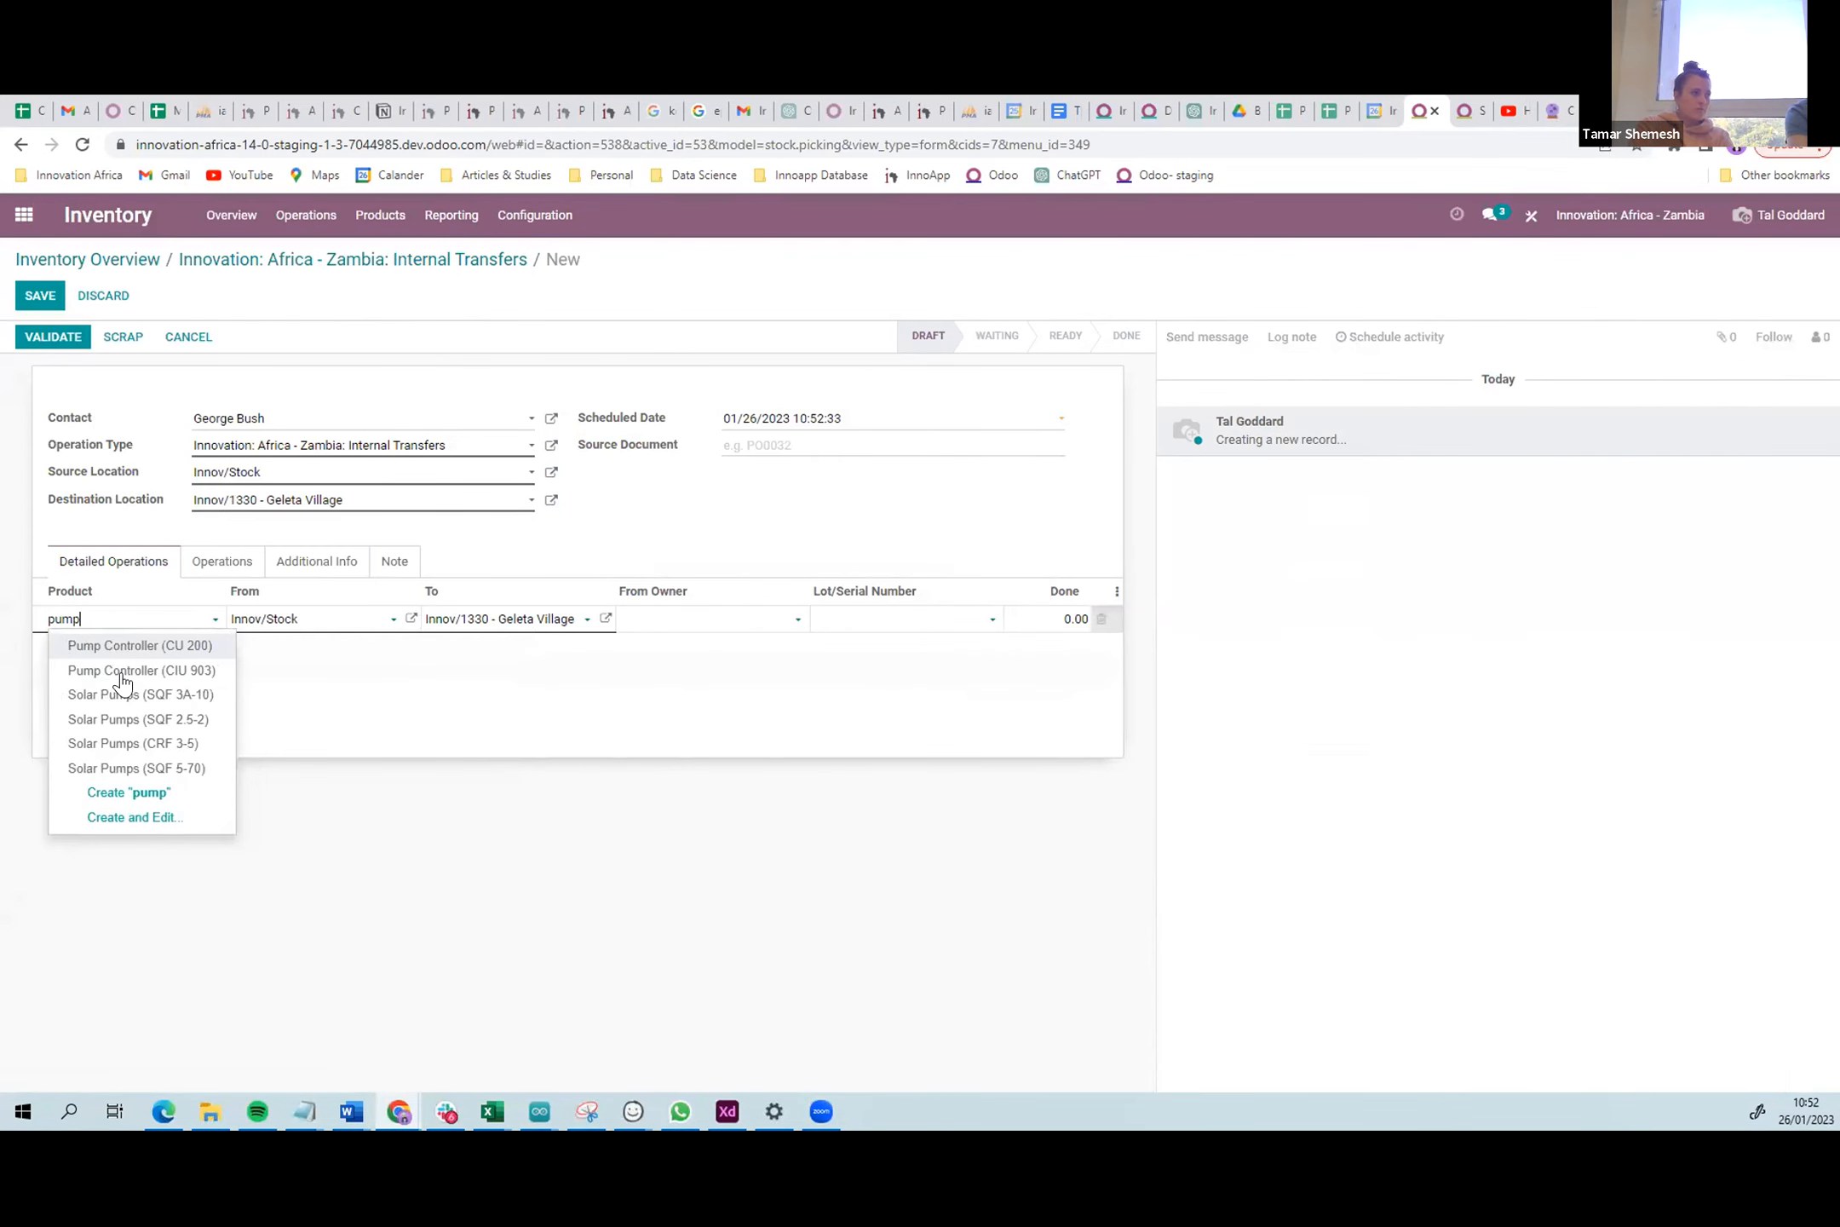
click(128, 718)
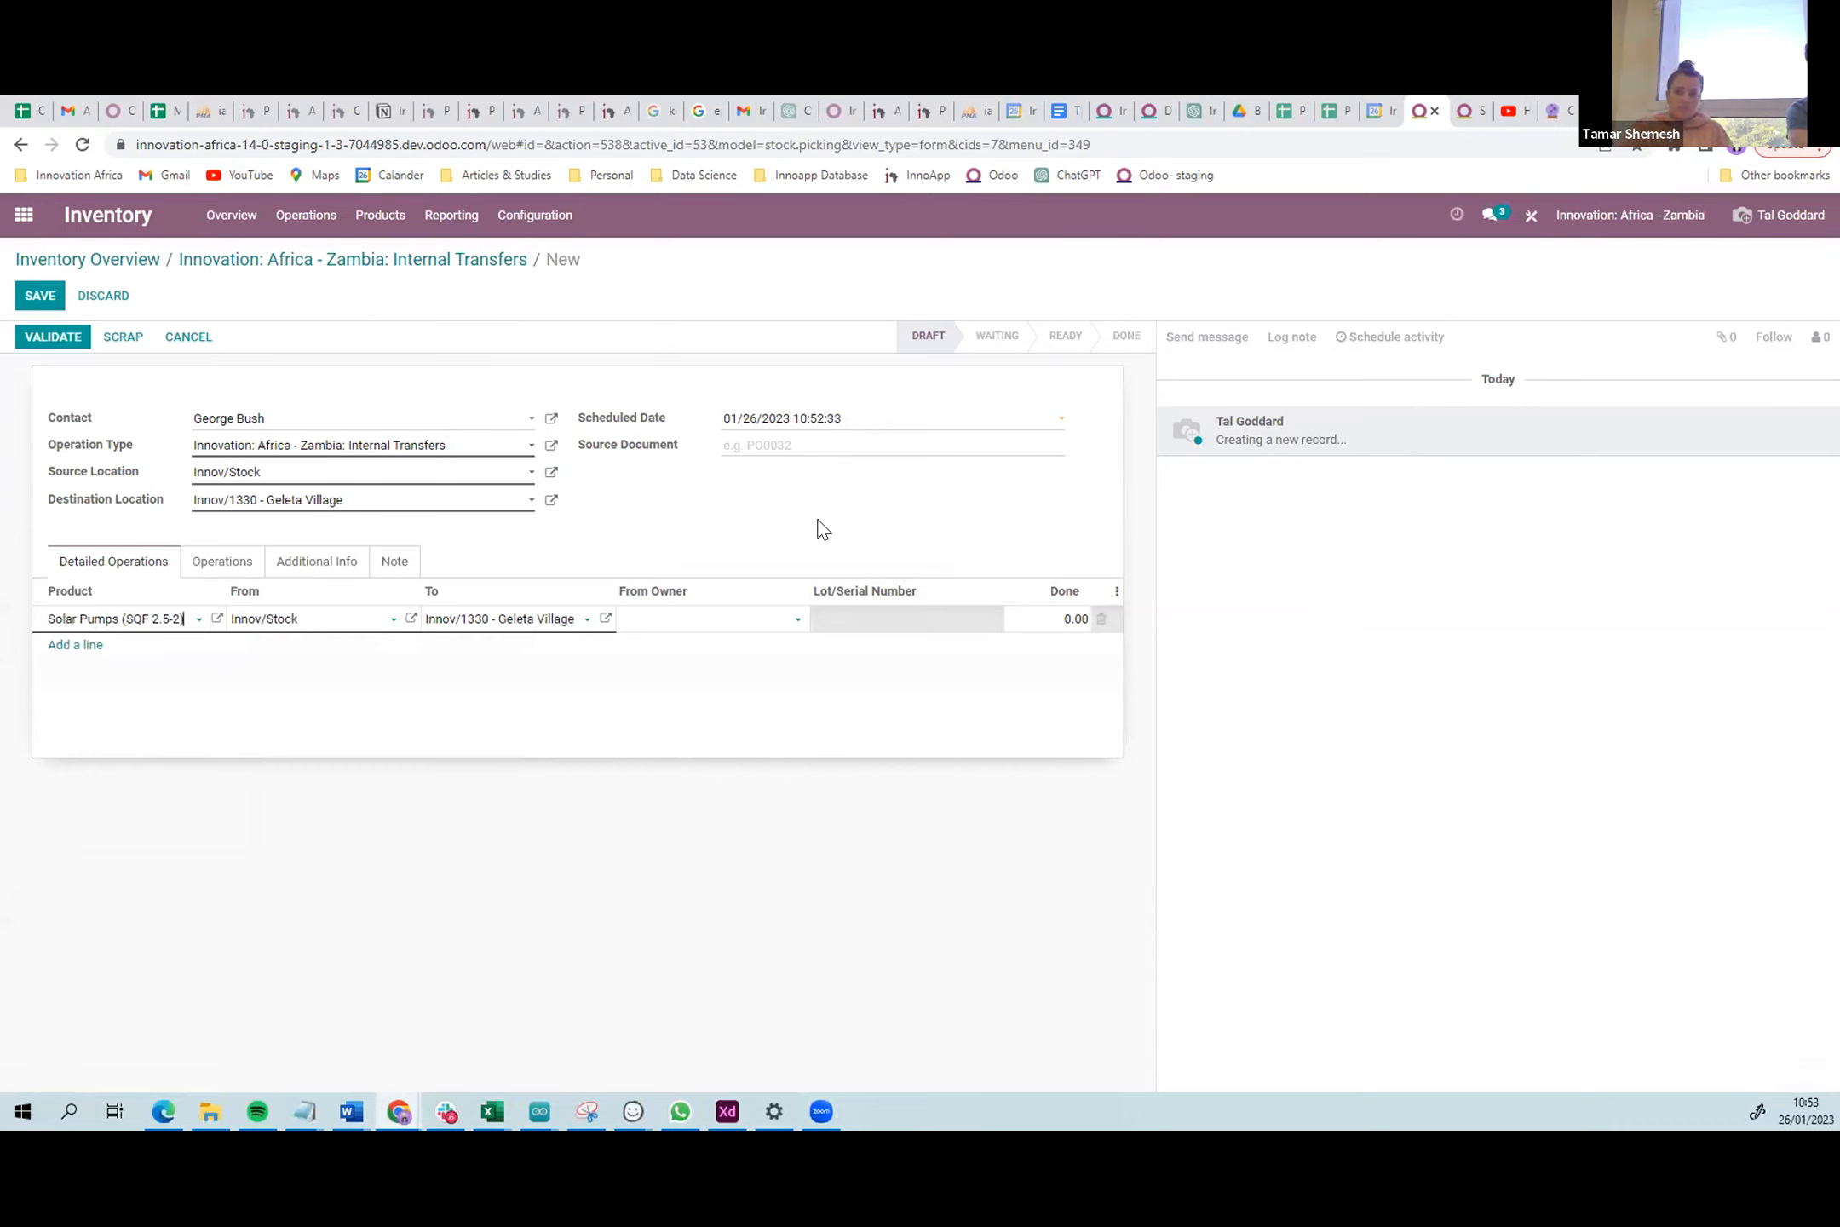
click(1075, 619)
text(2)
click(941, 879)
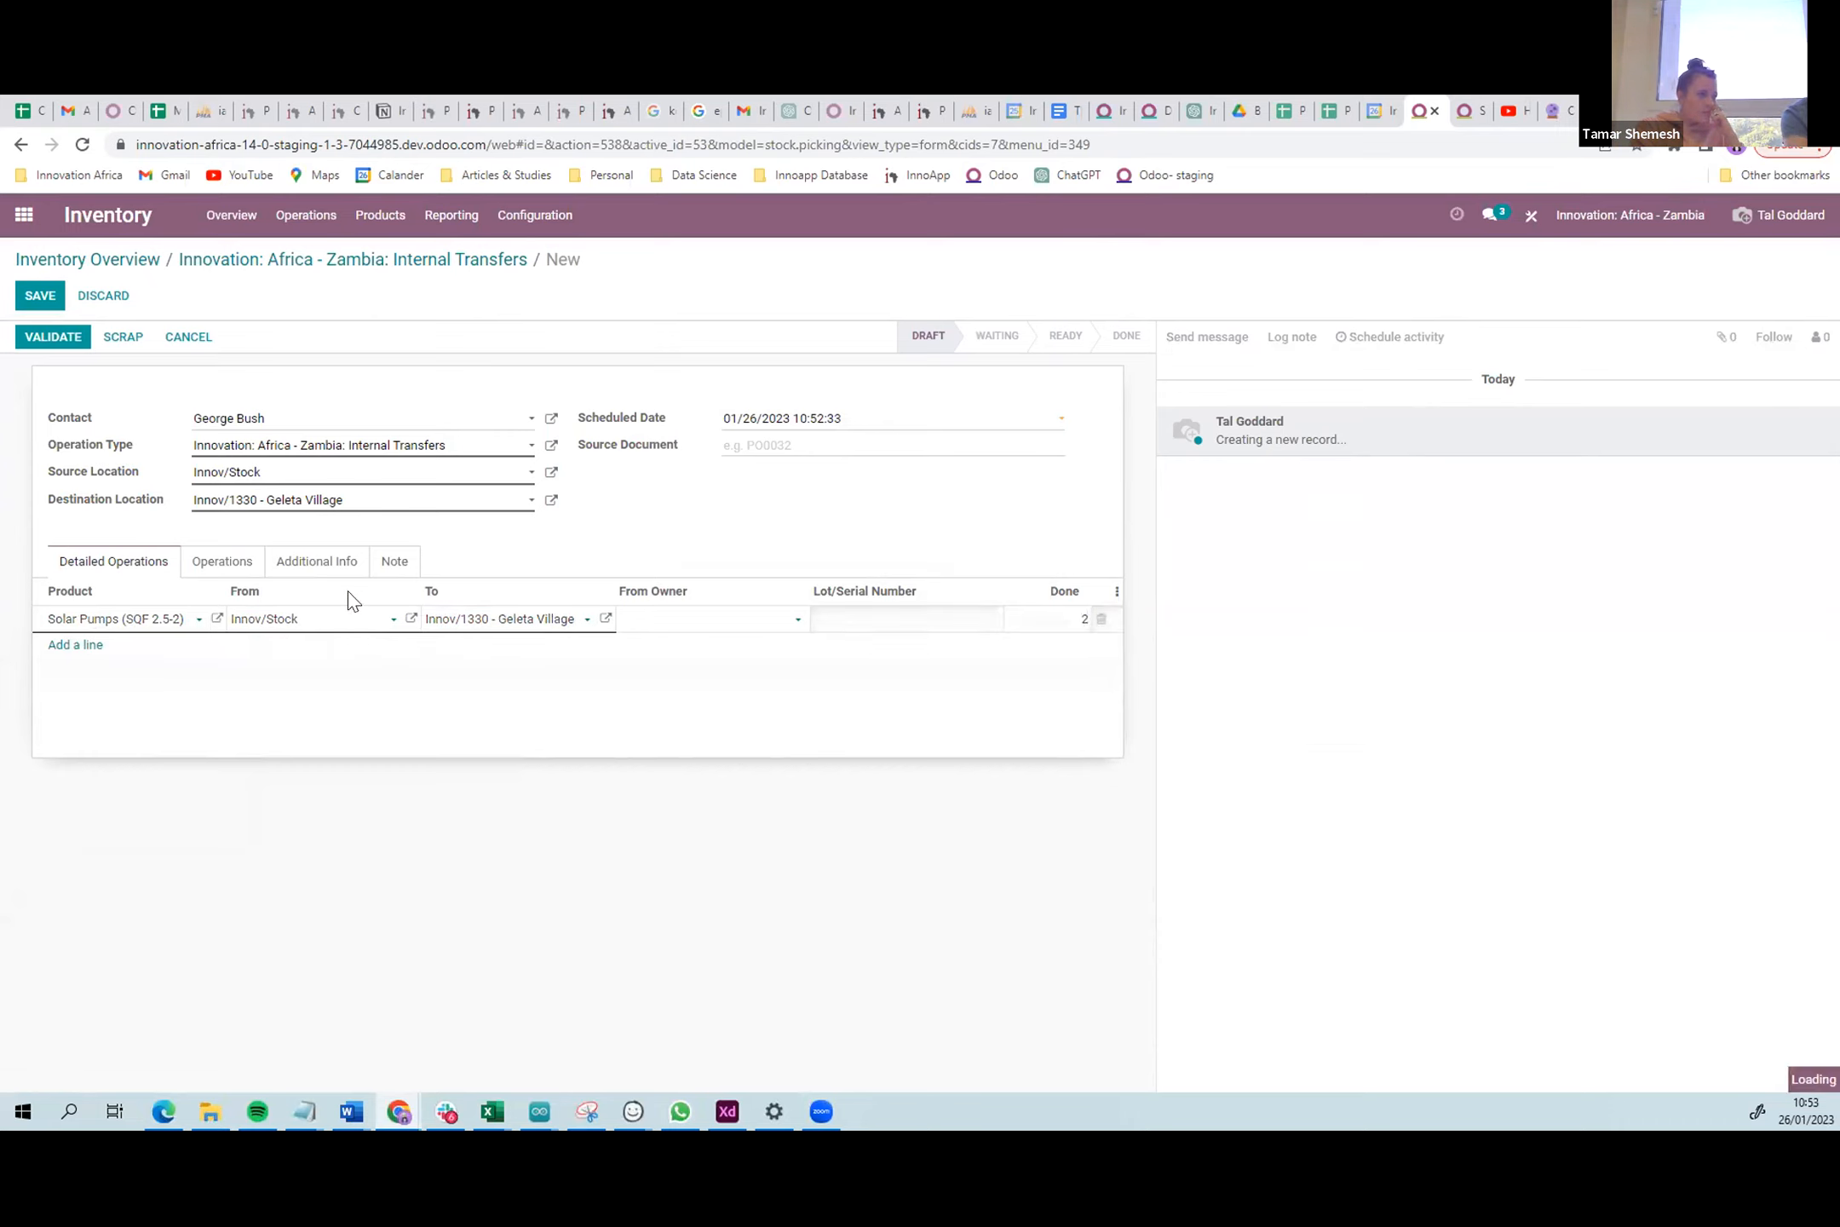
click(58, 329)
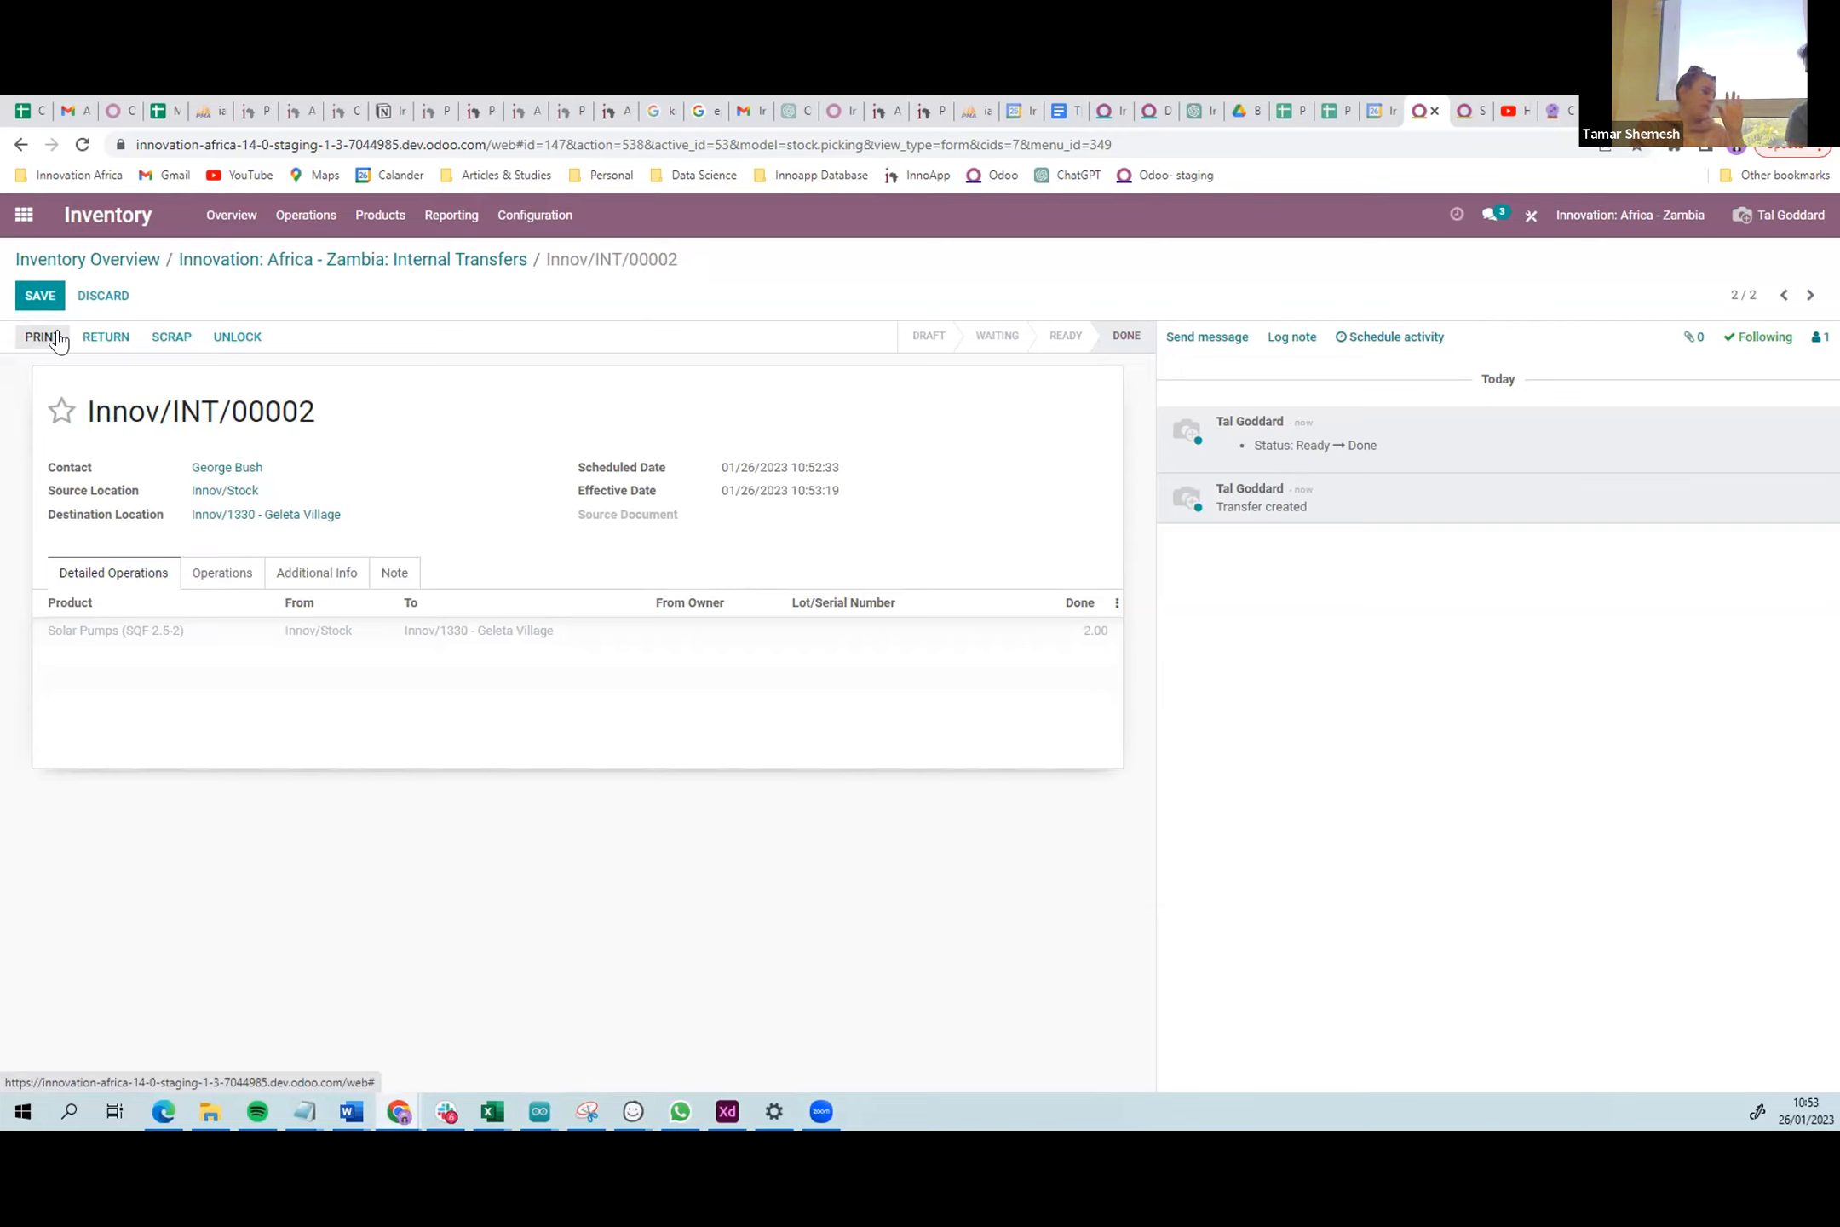
- Group the Inventory Report by location only and inspect the stock in Innov/Stock and Innov/1330 - Geleta Village
click(451, 214)
click(473, 284)
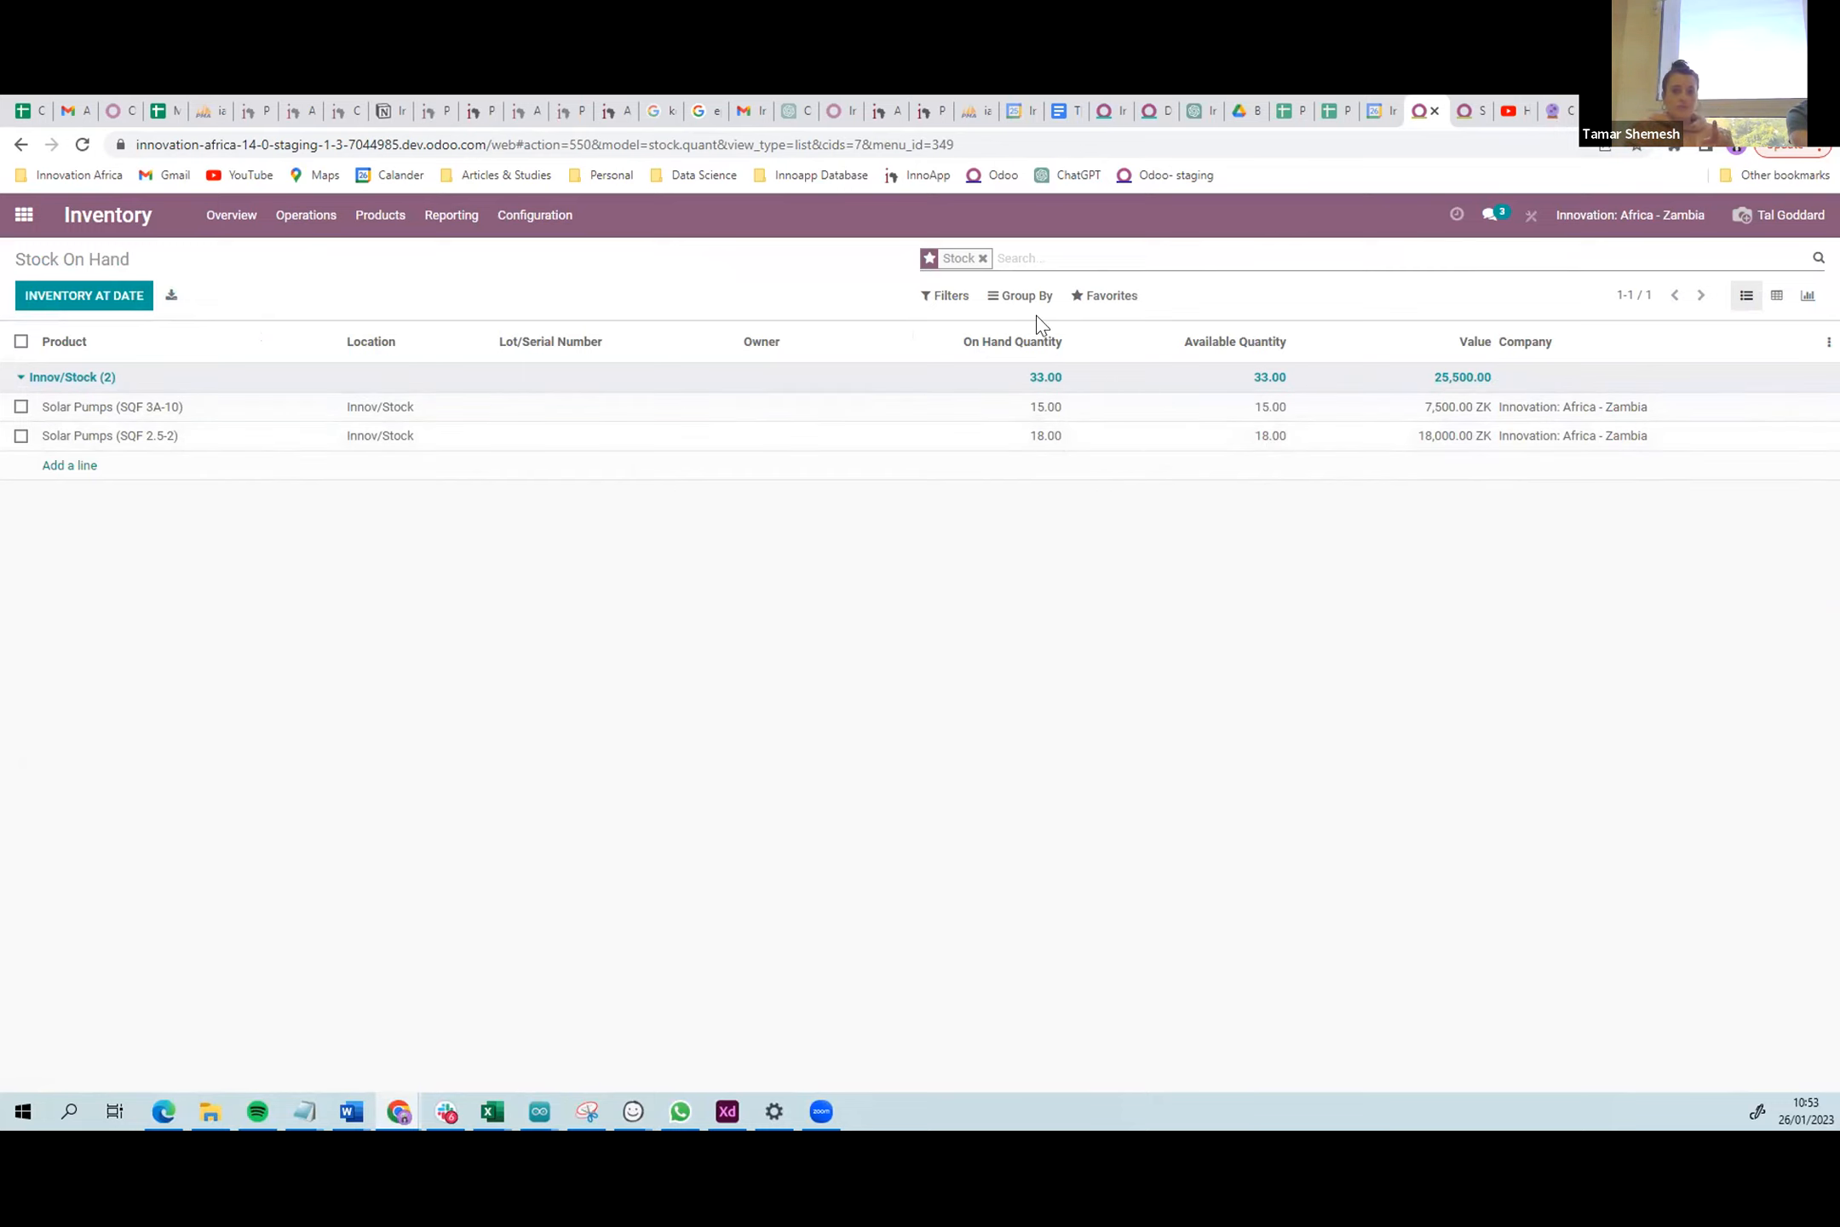
click(982, 259)
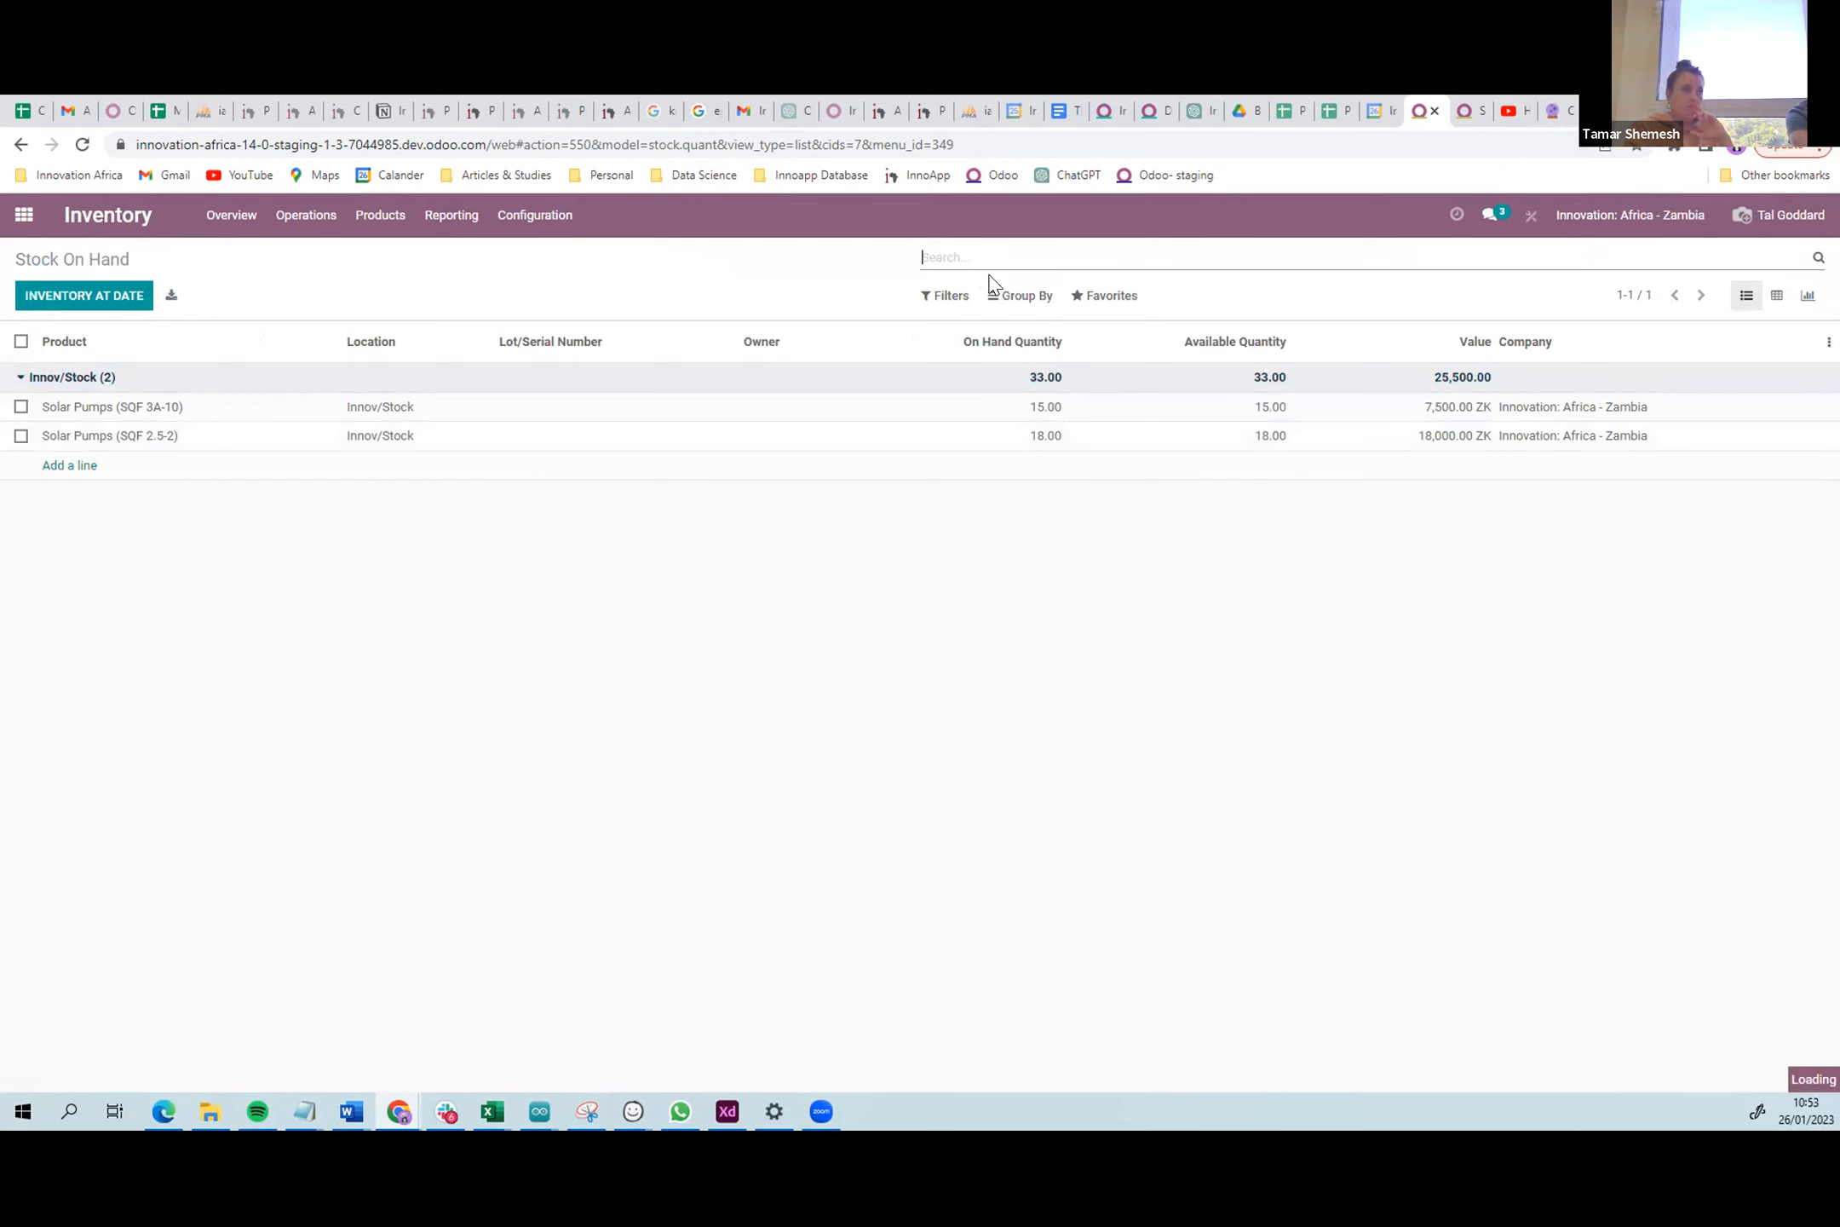
click(1016, 296)
click(1027, 351)
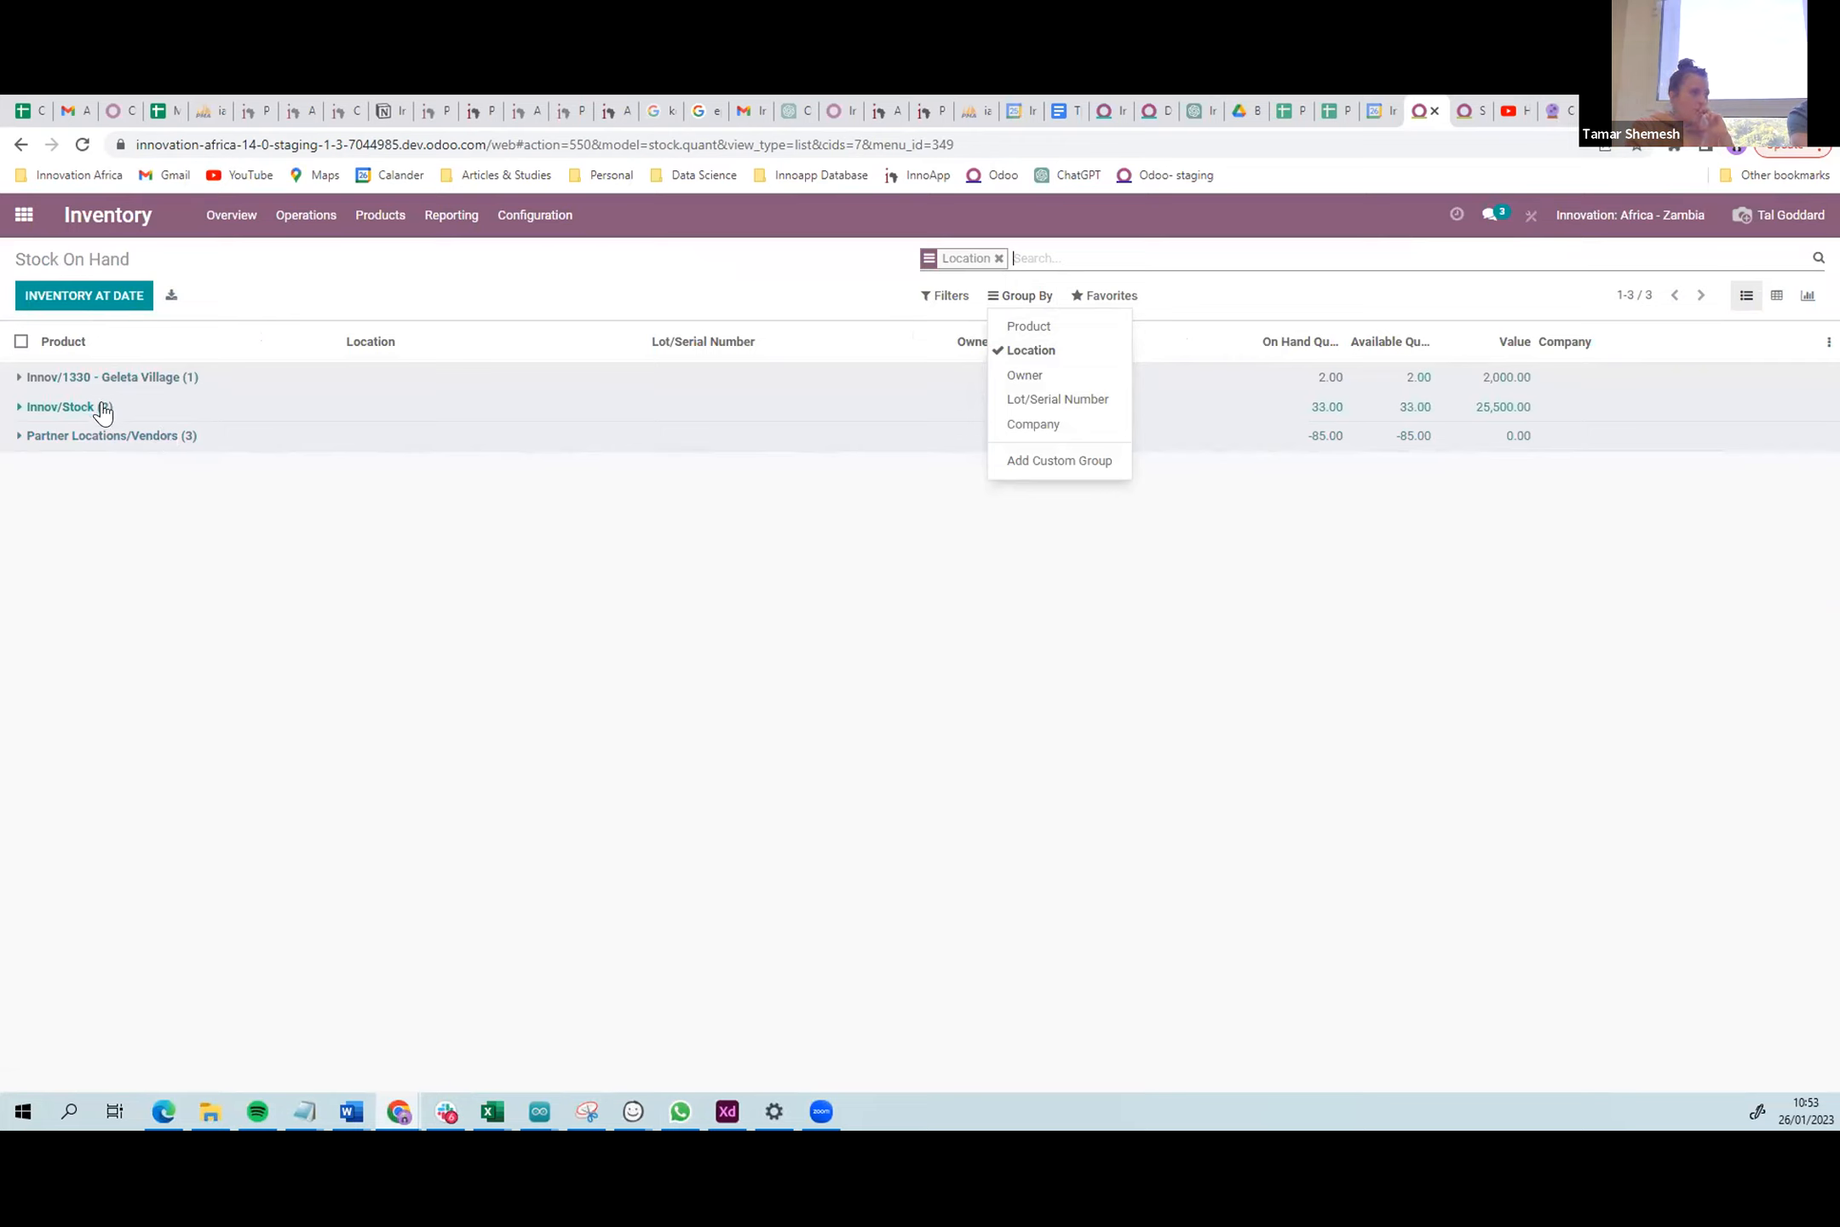
click(17, 409)
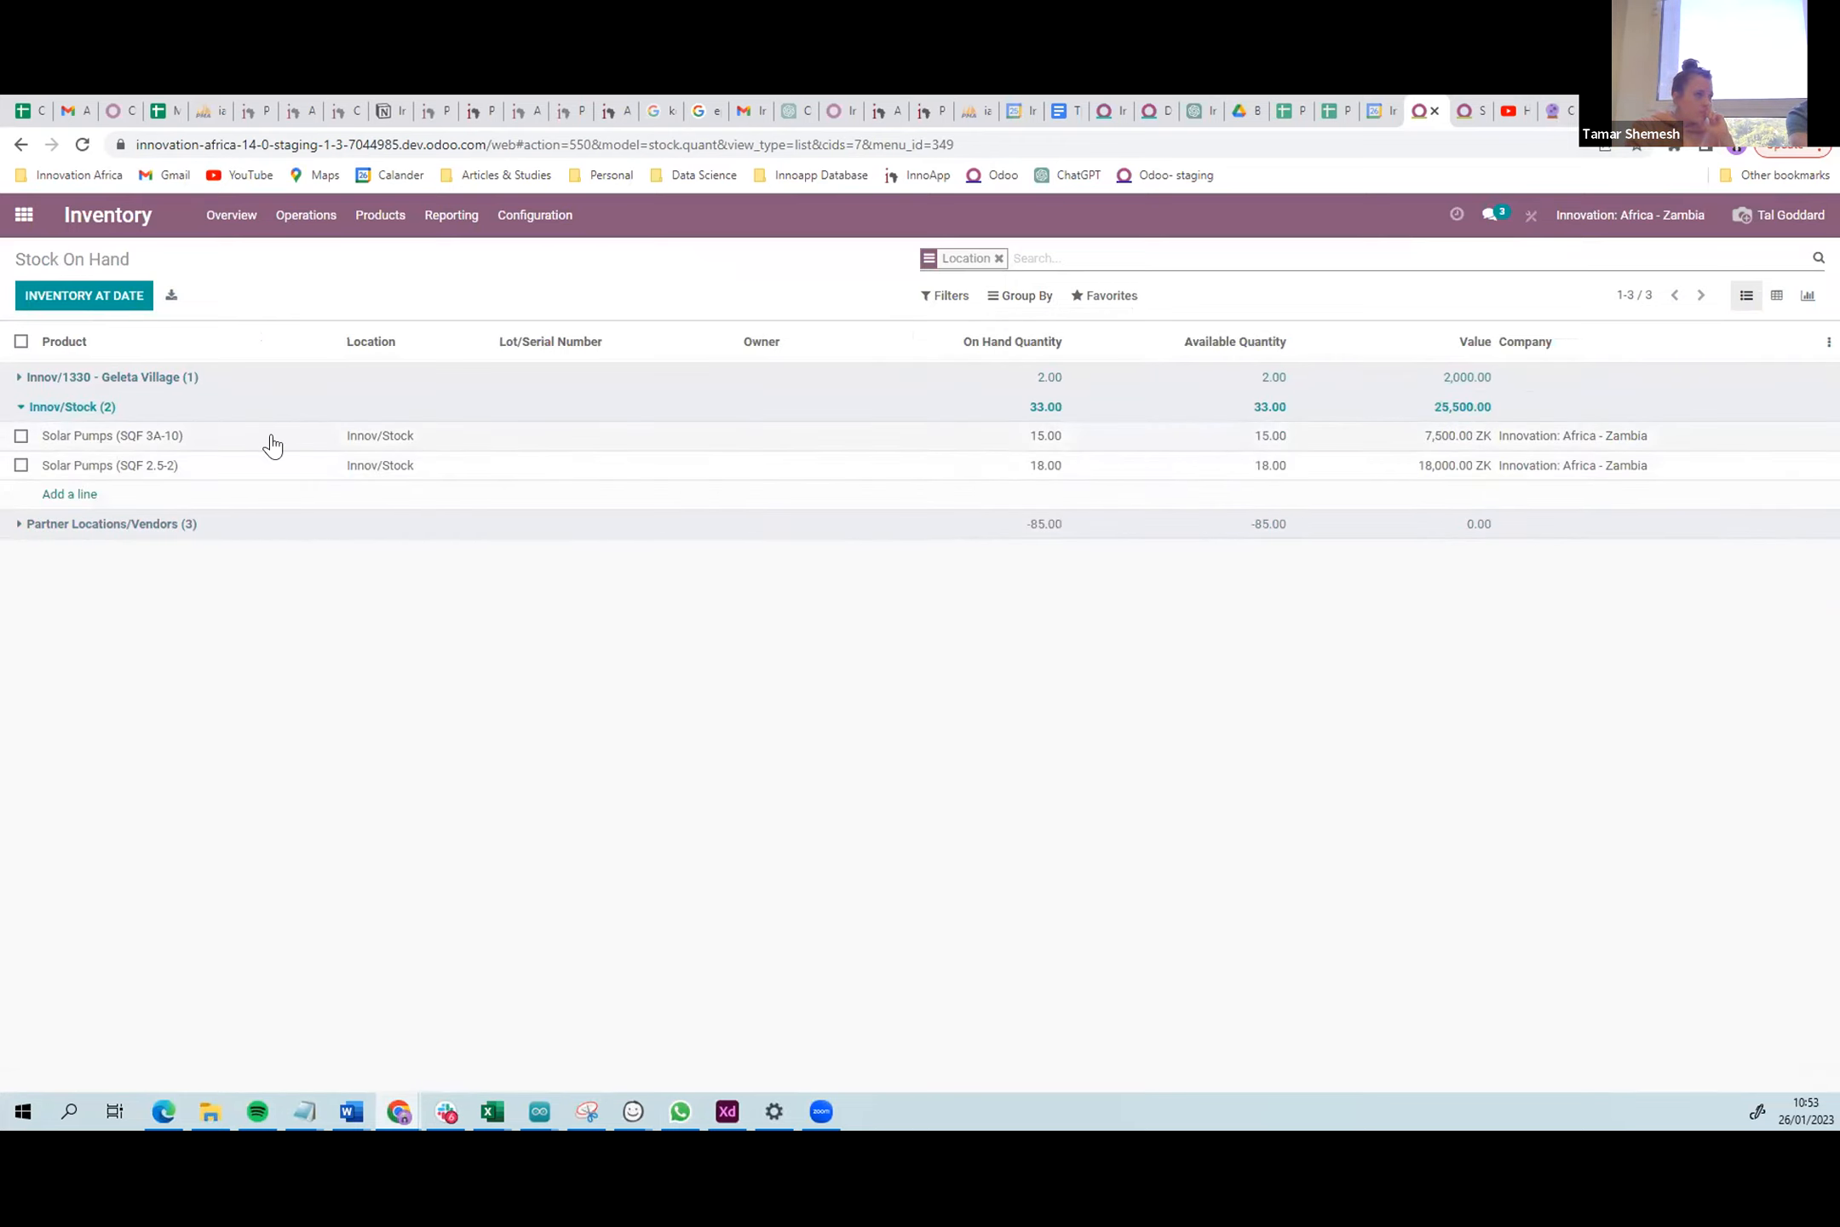
click(19, 376)
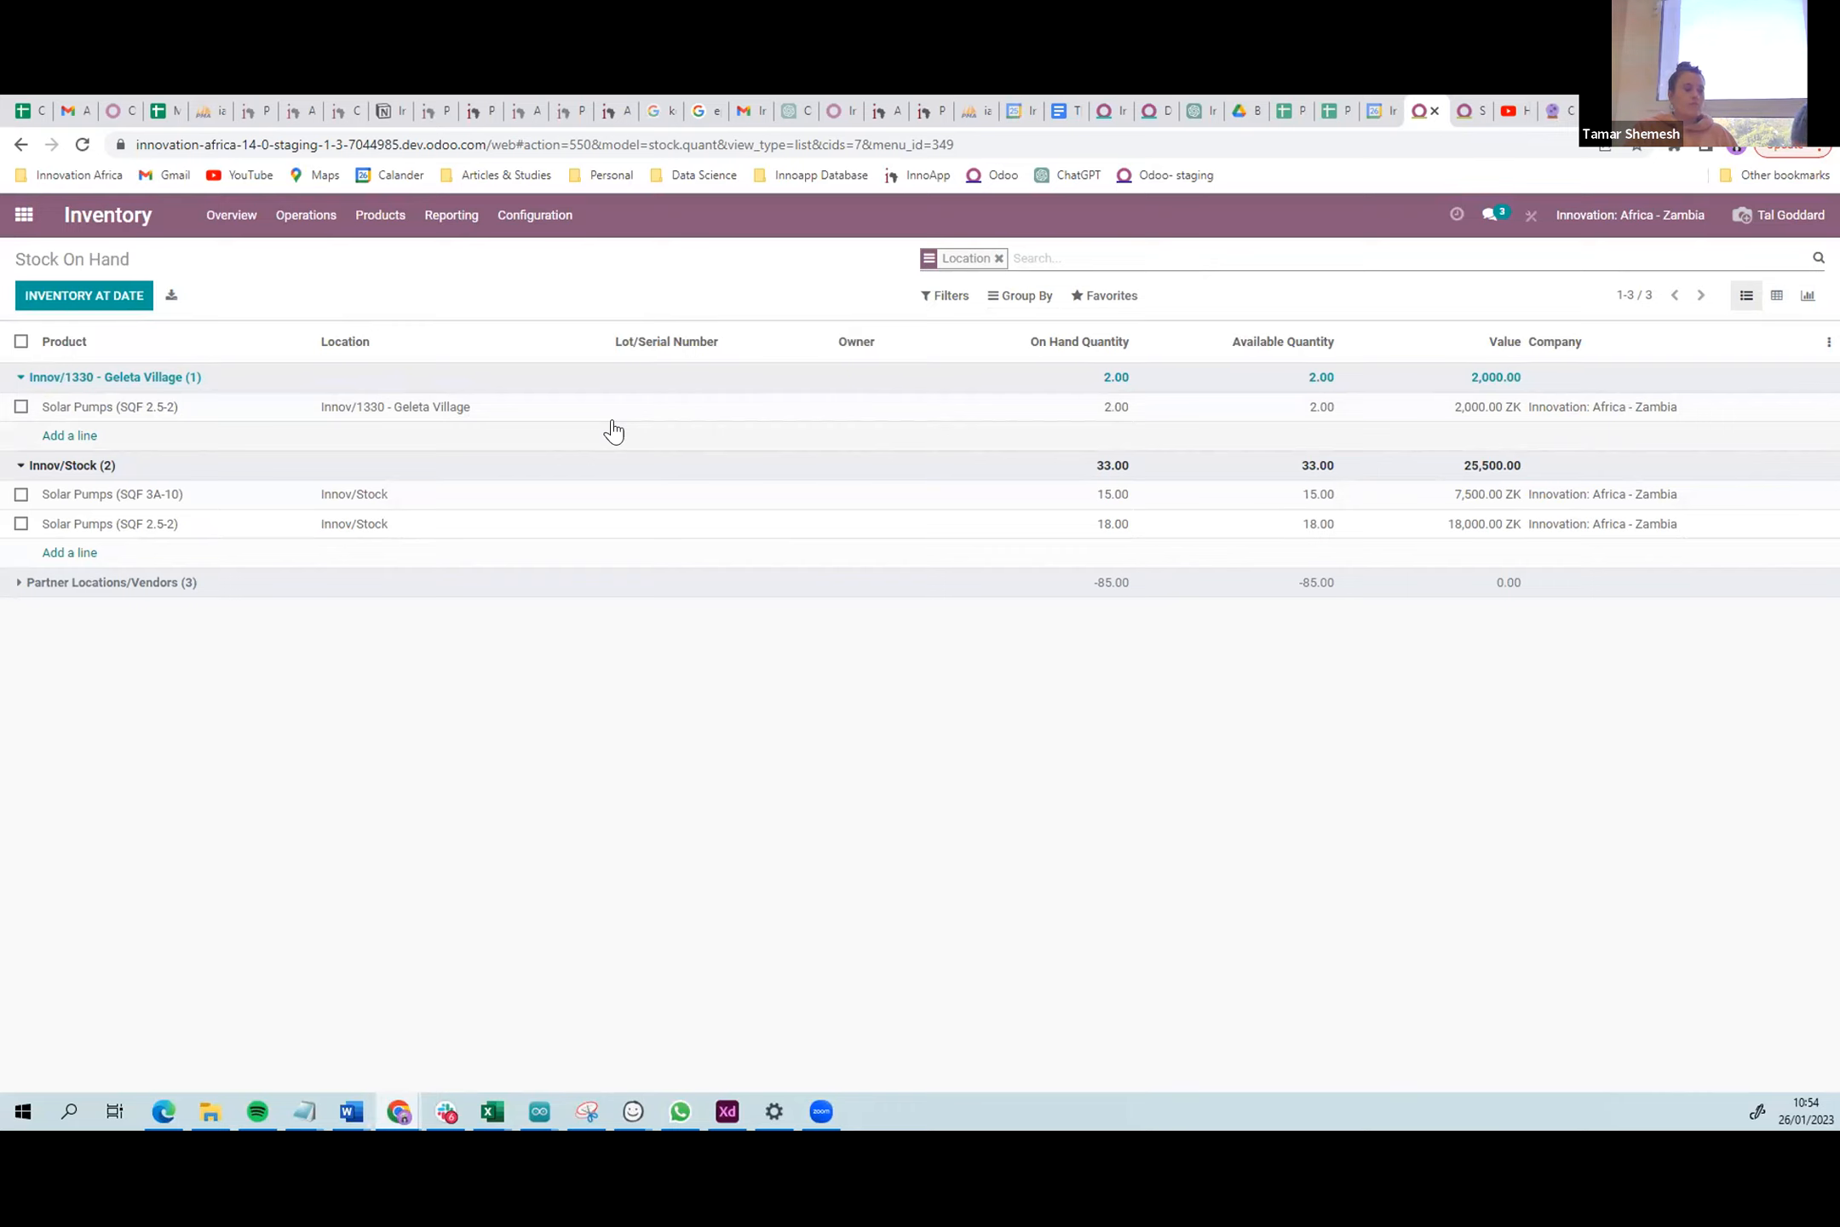
- Reopen the Inventory Report with its default Stock filter and list the products held in Innov/Stock
click(447, 219)
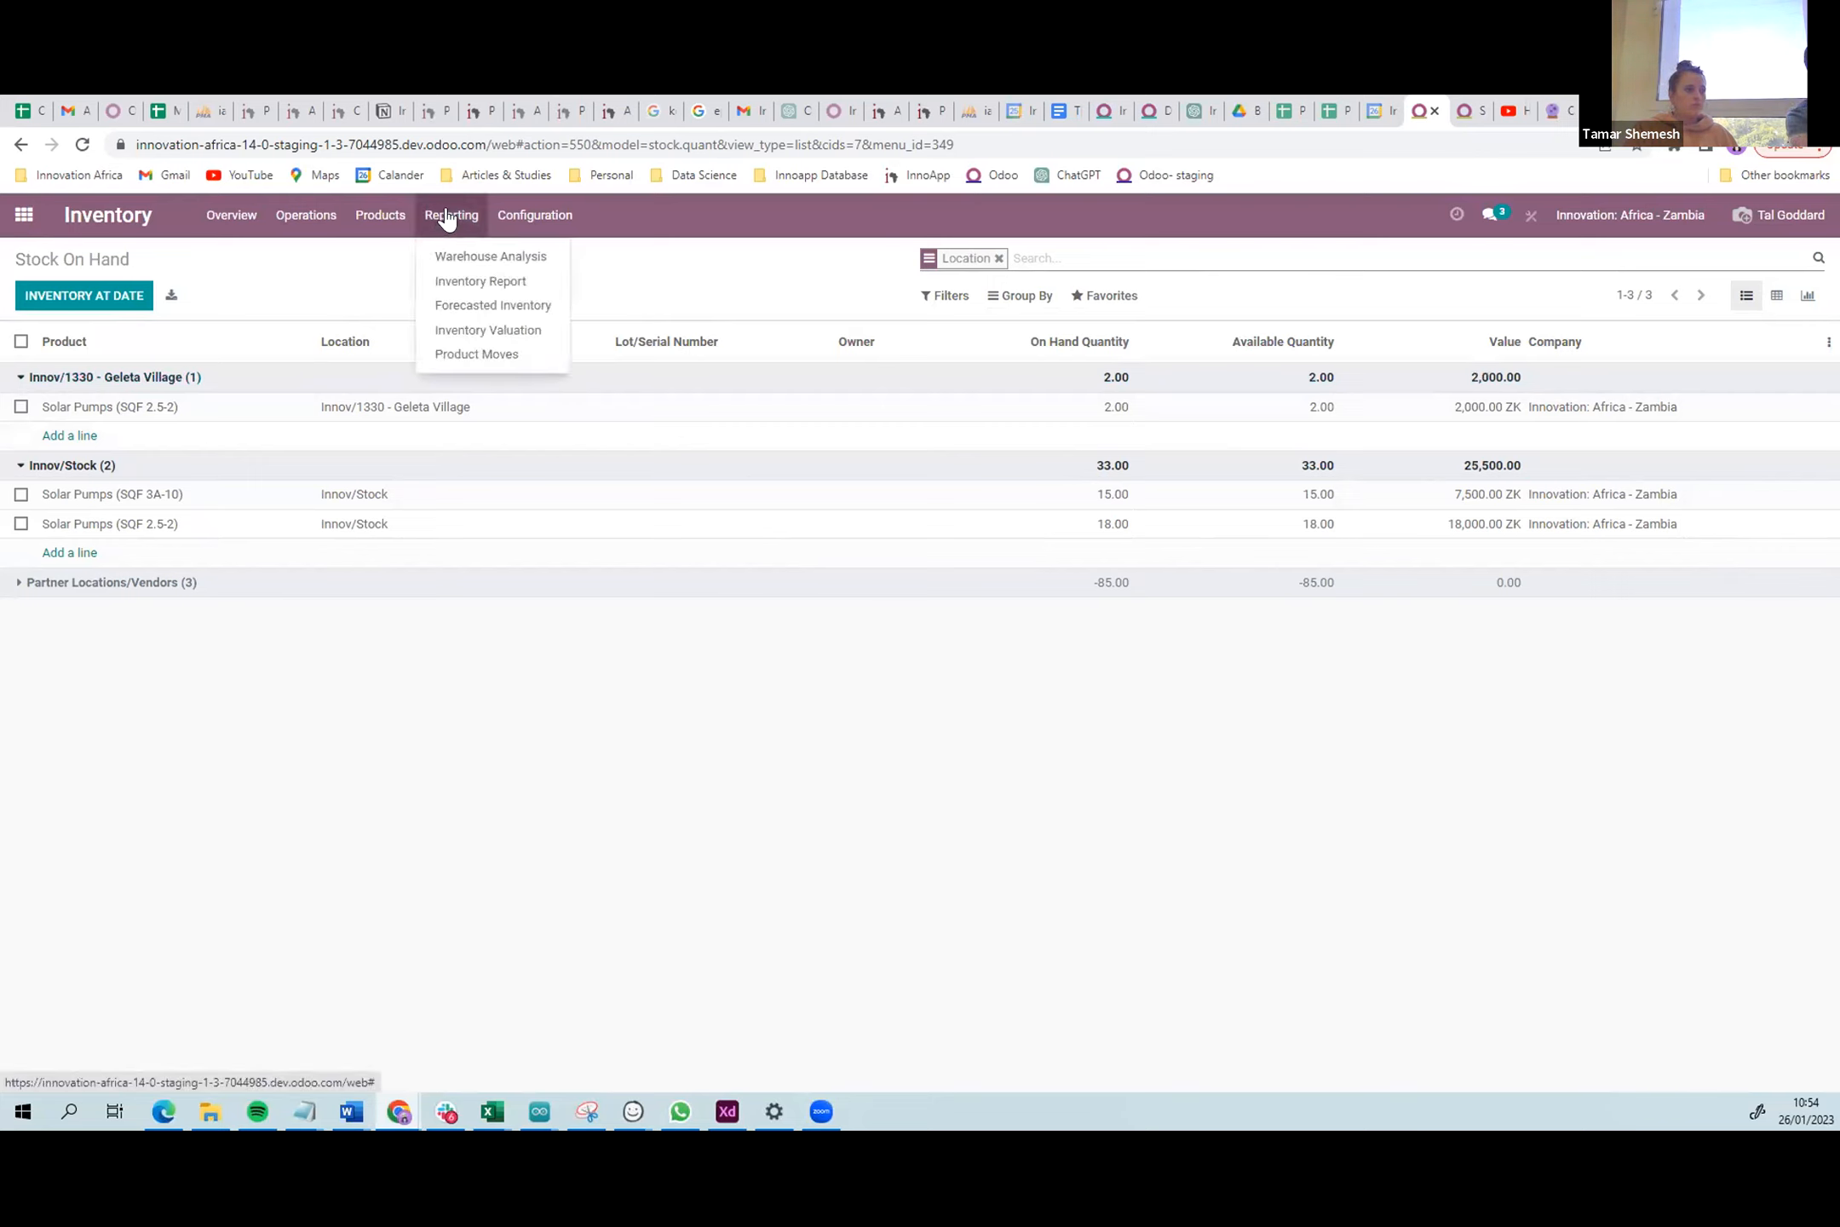
click(480, 280)
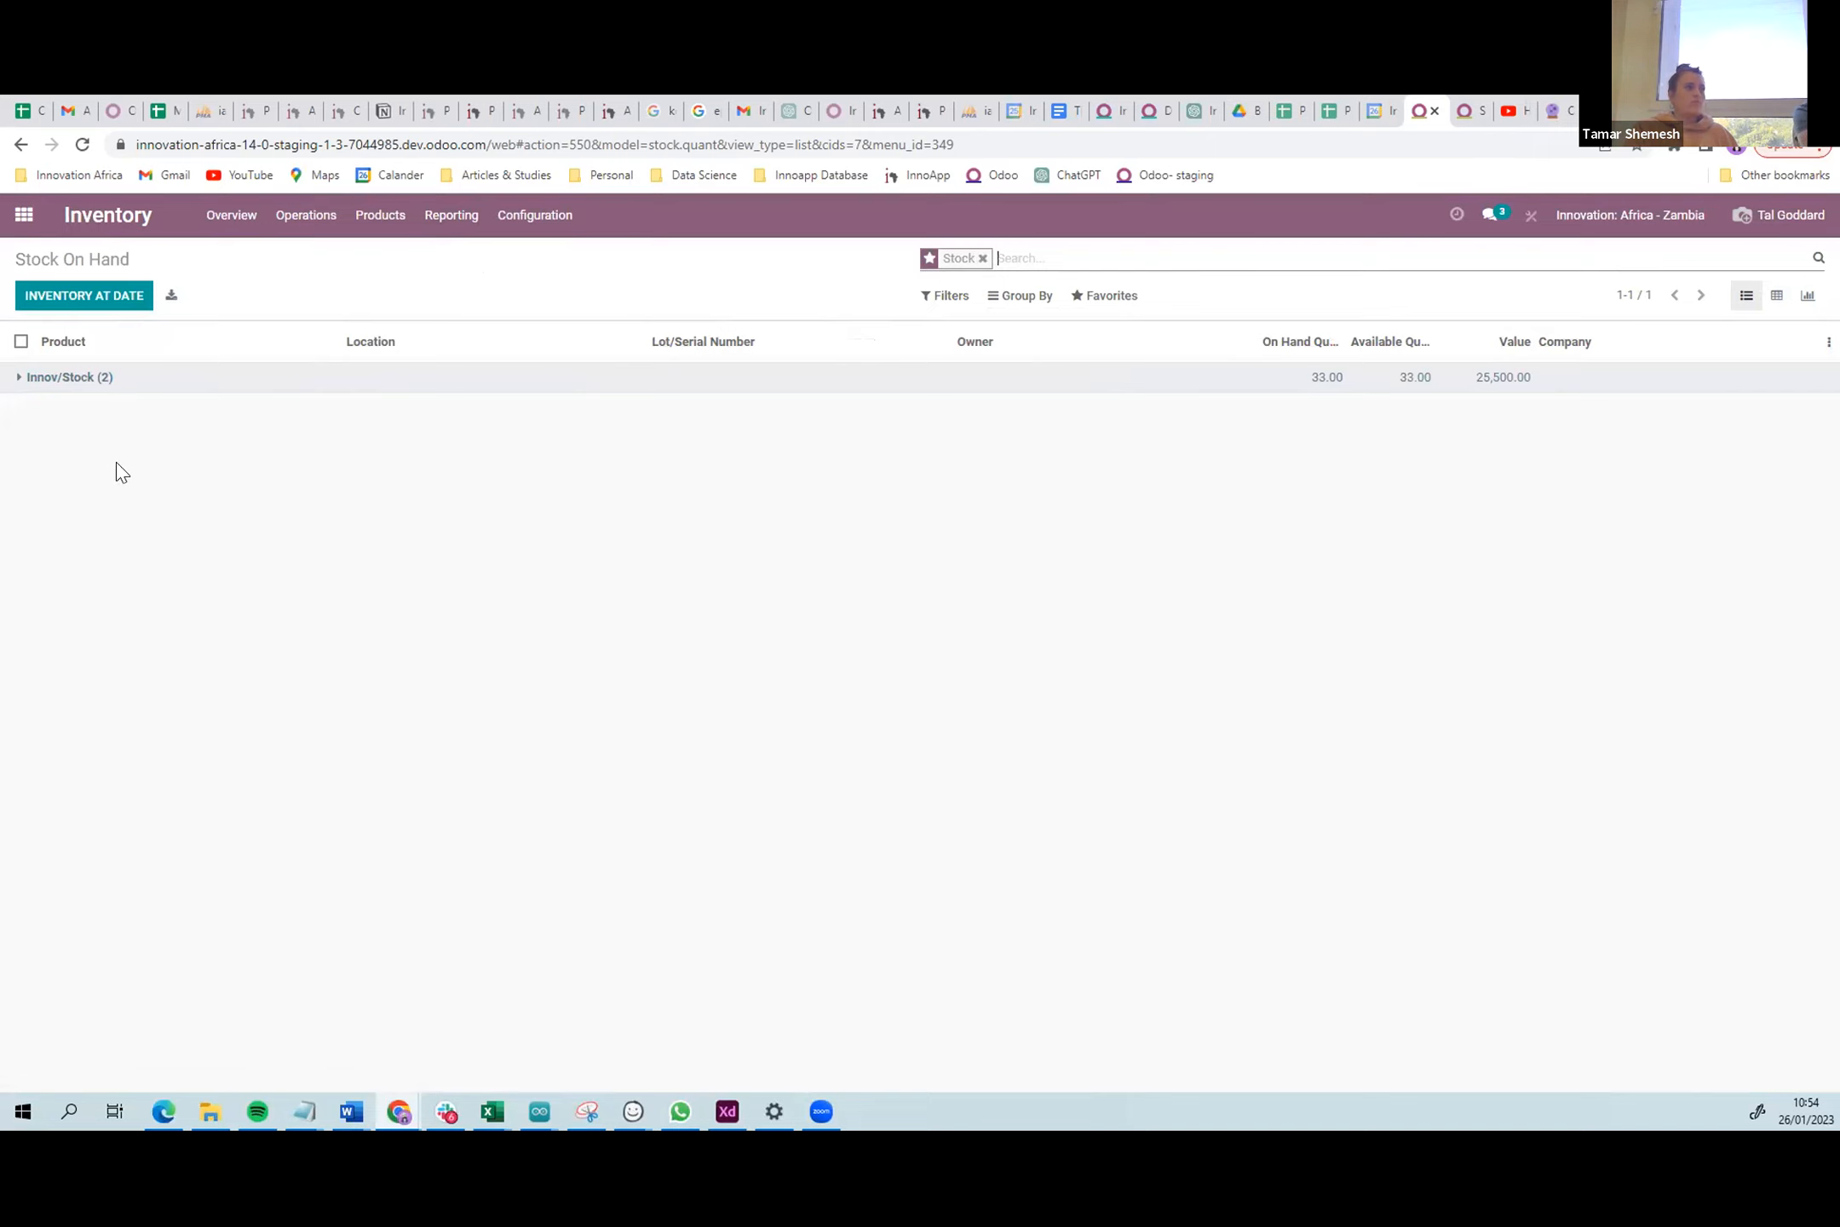
click(151, 387)
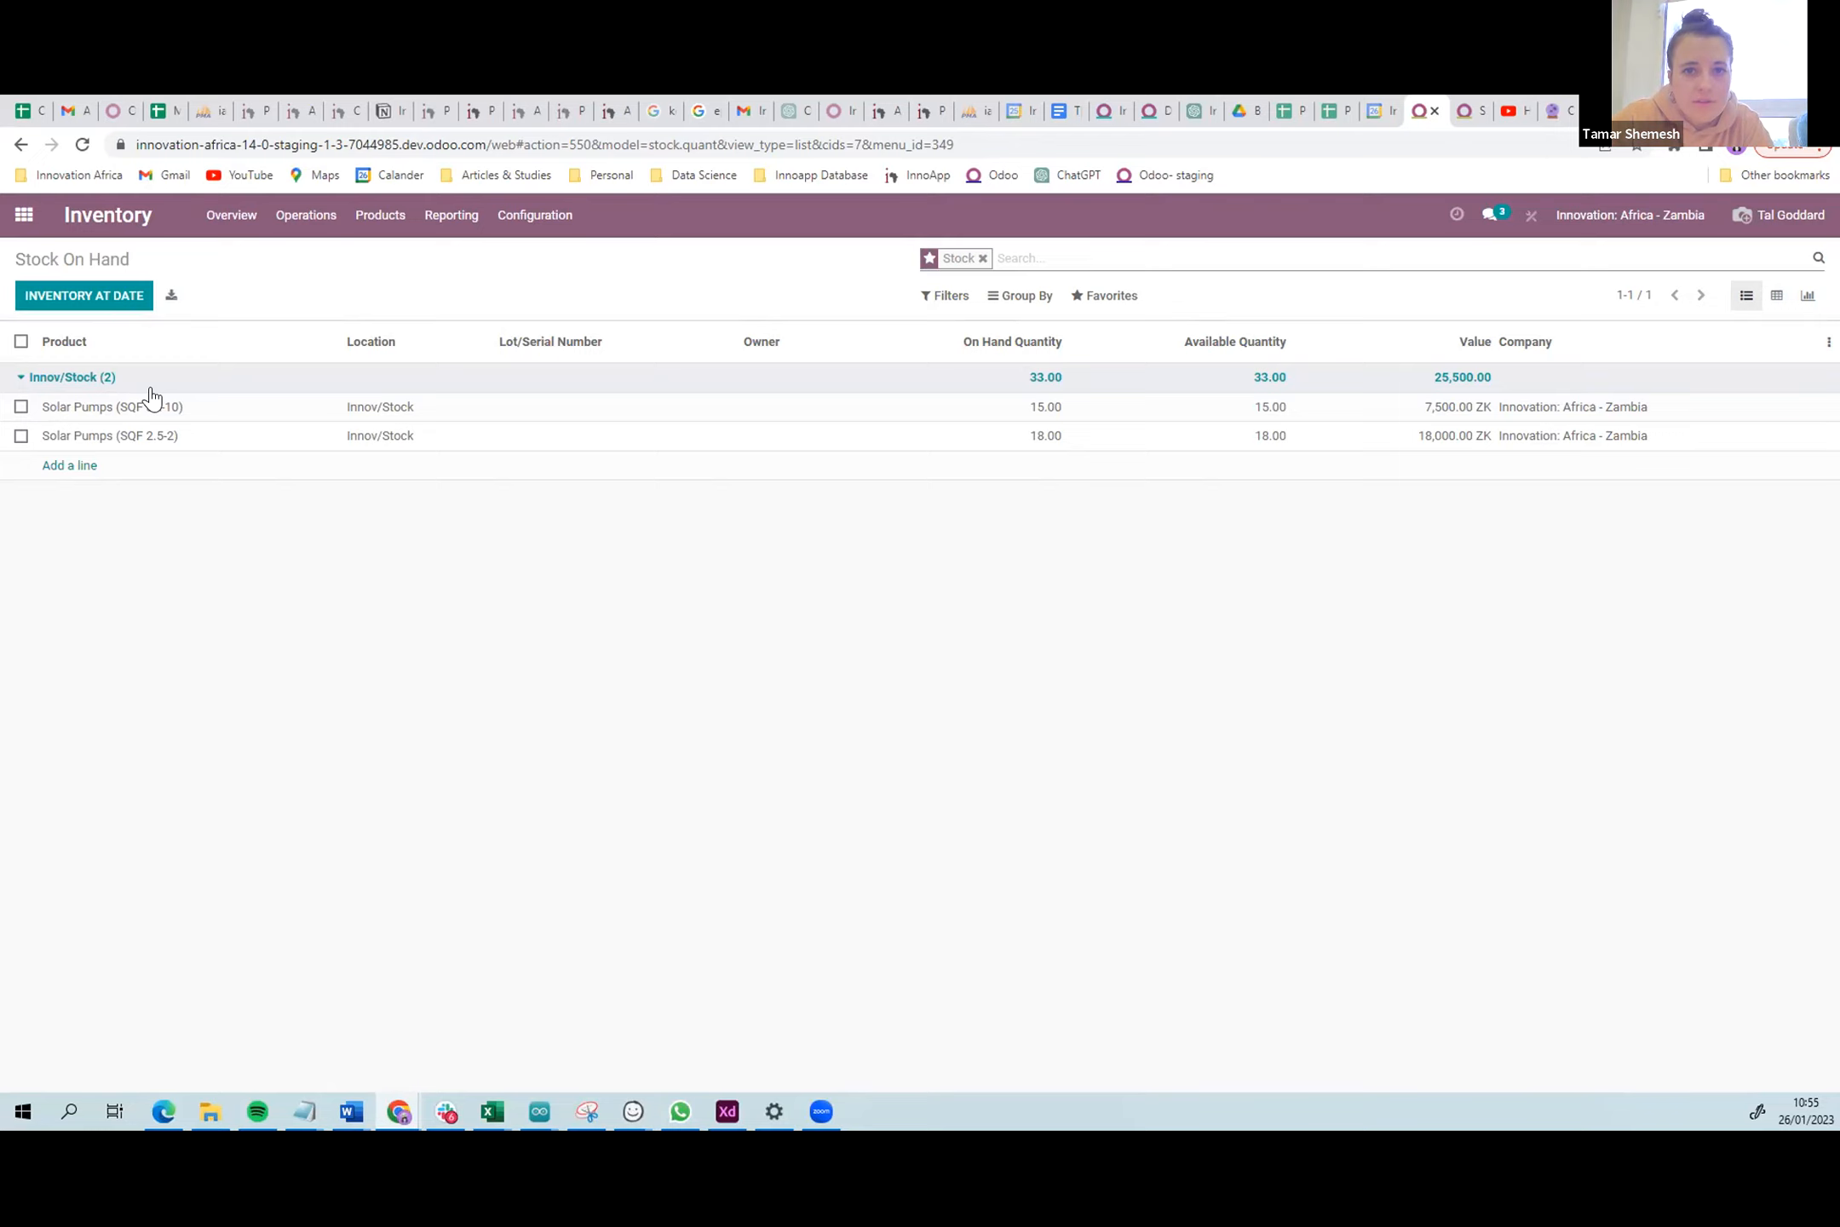
- Switch to the live Innovation: Africa - Cameroon database, open its Inventory Report and examine the items, serial numbers and owners in Innov/Office
click(1110, 111)
click(494, 218)
click(527, 291)
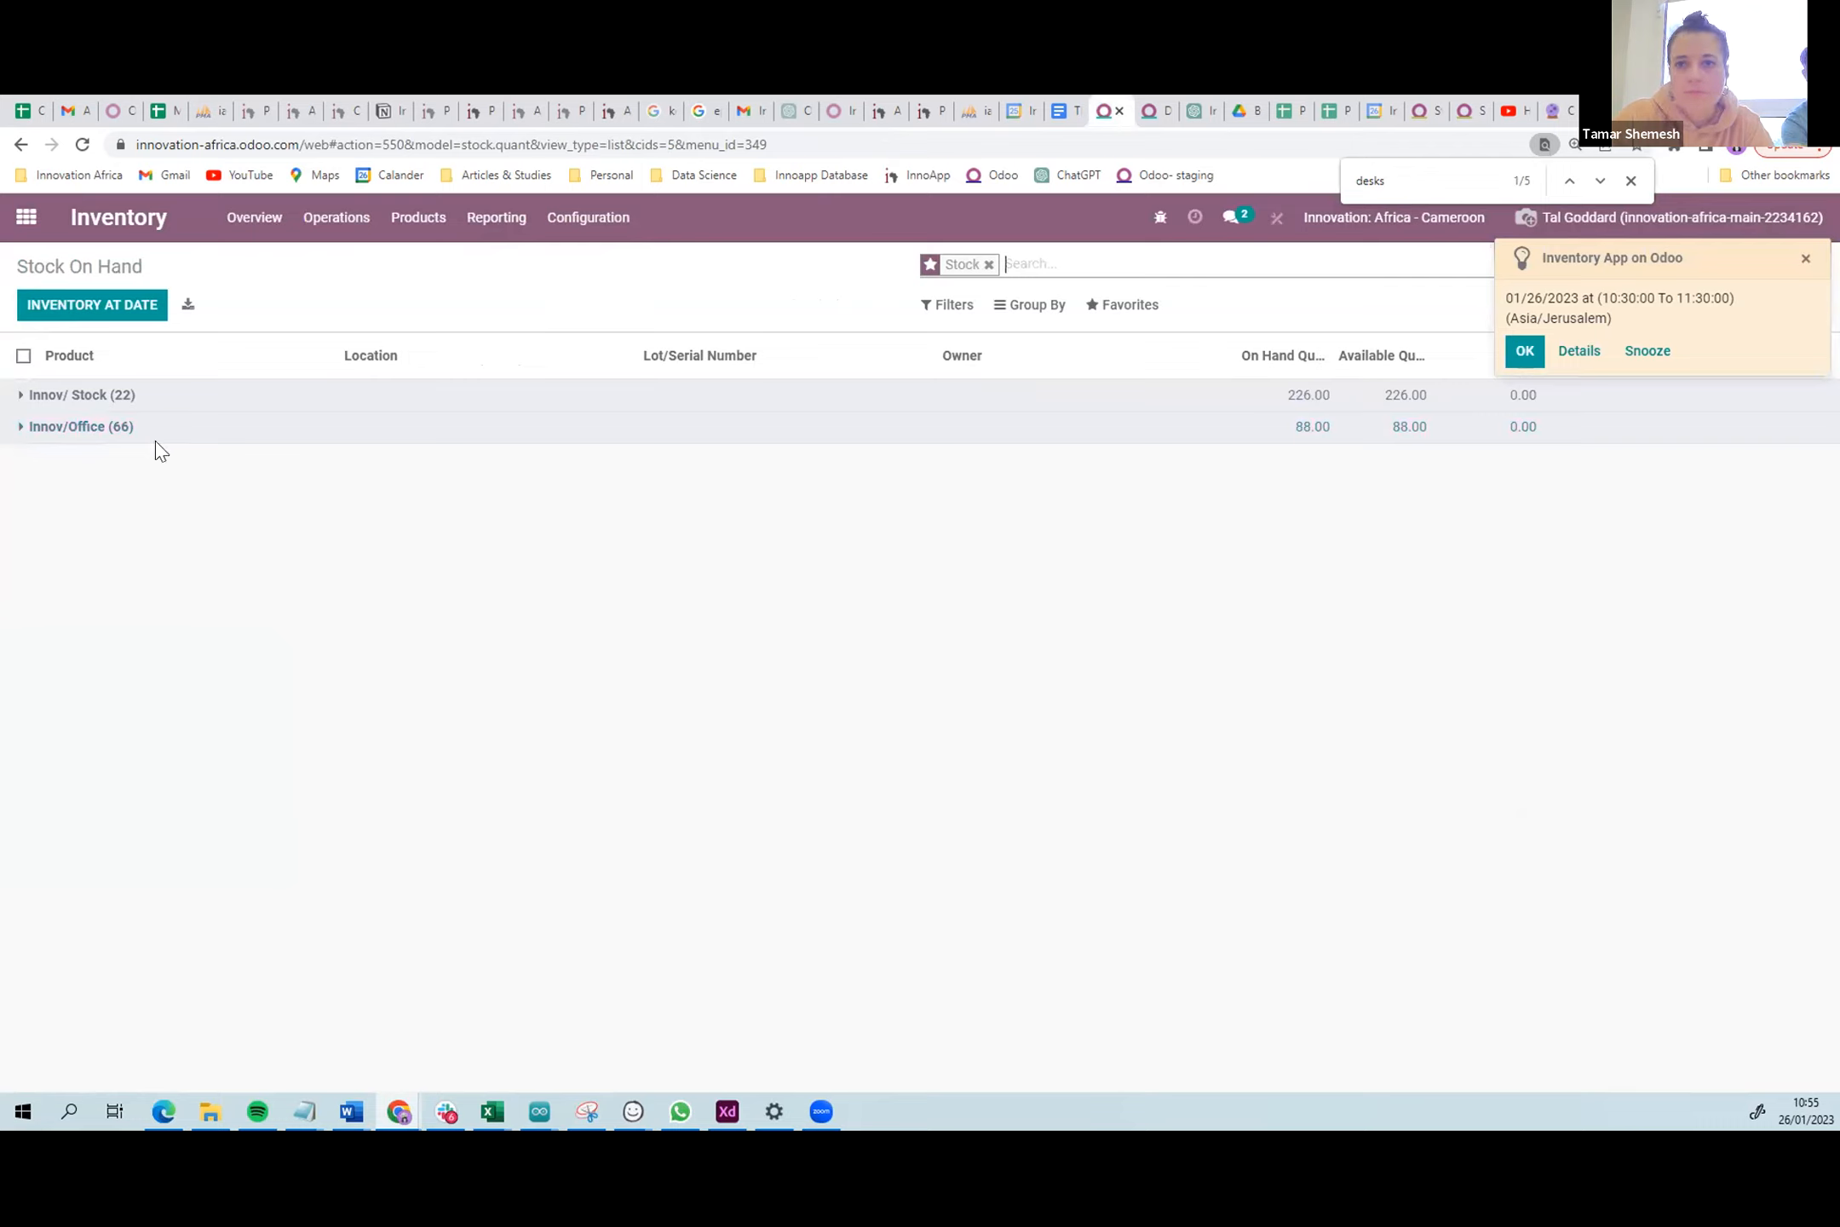
click(86, 426)
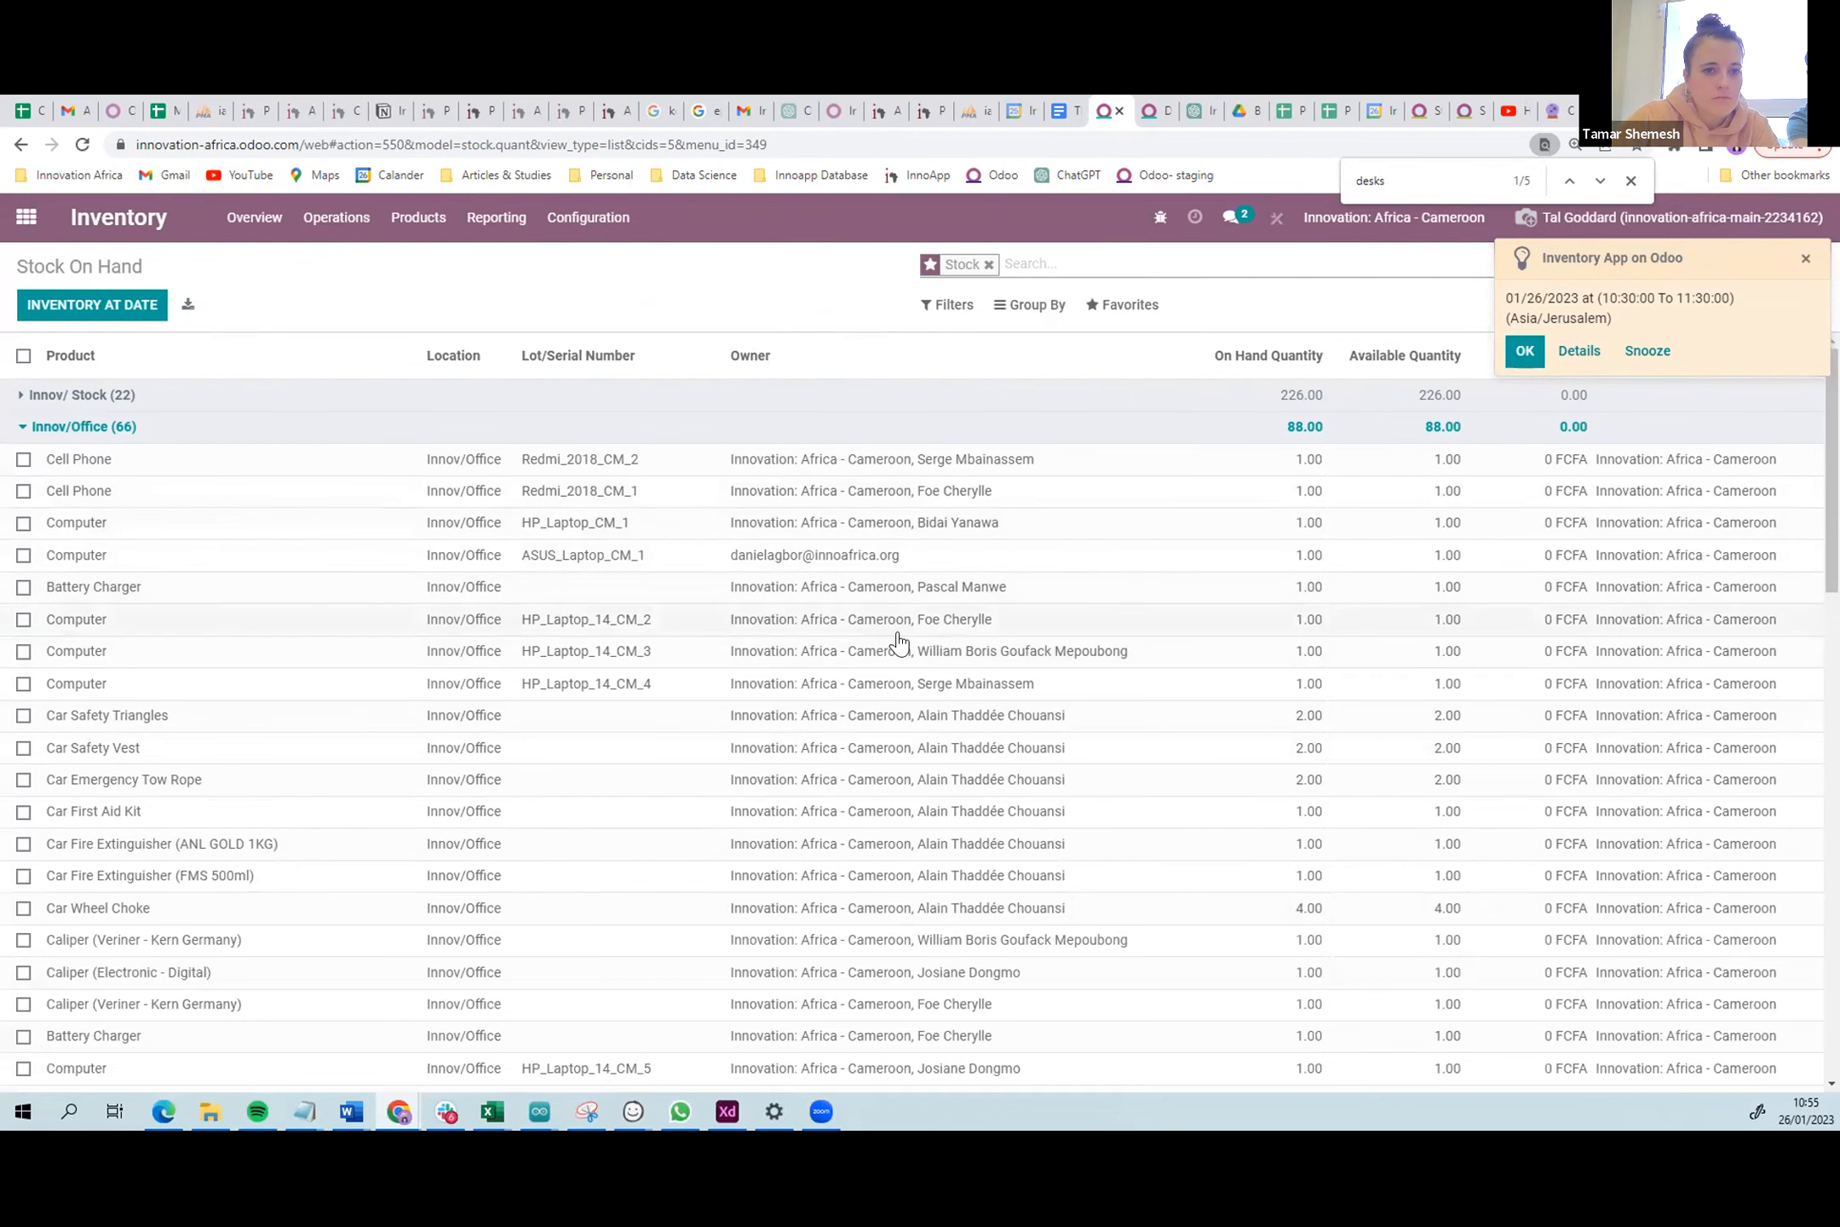
scroll(862, 738, down, 1)
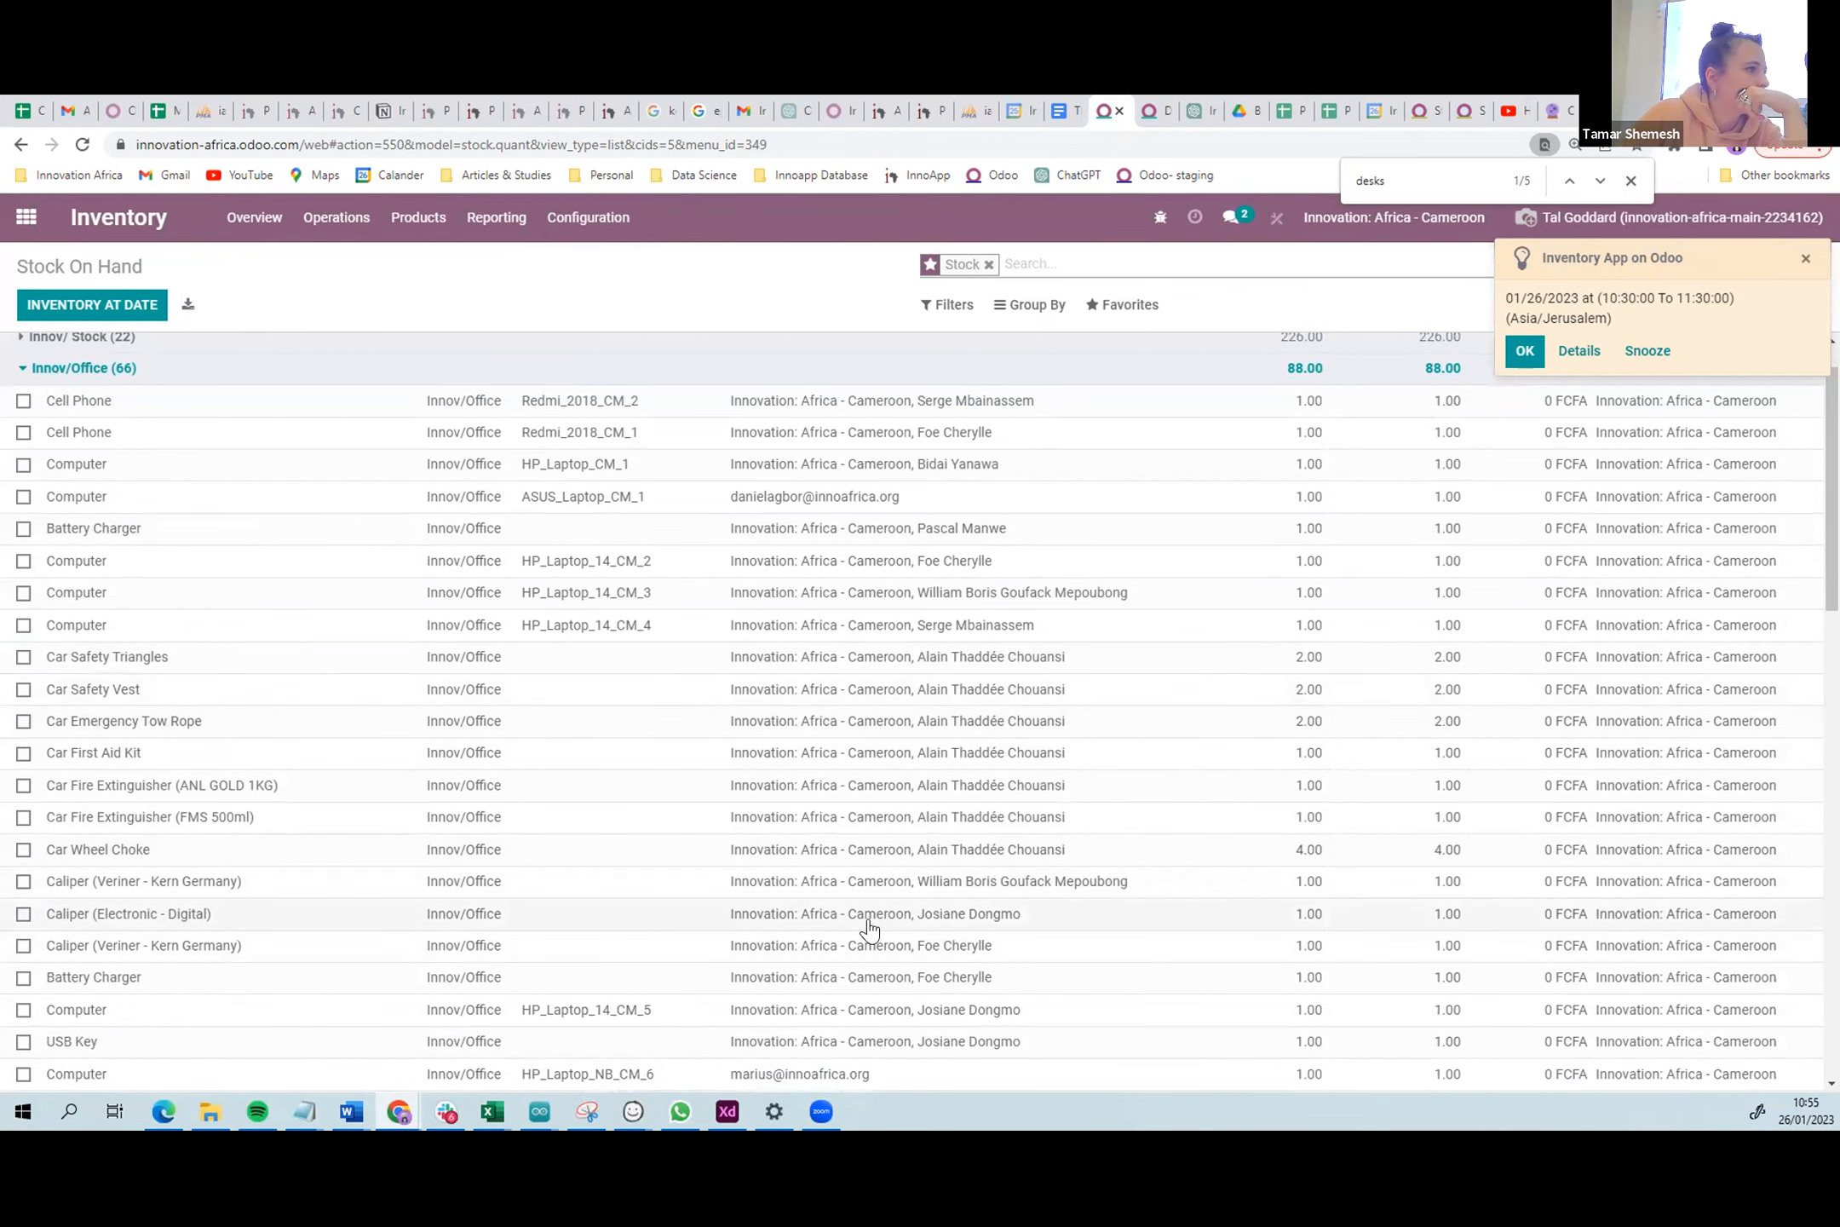
scroll(336, 1043, down, 2)
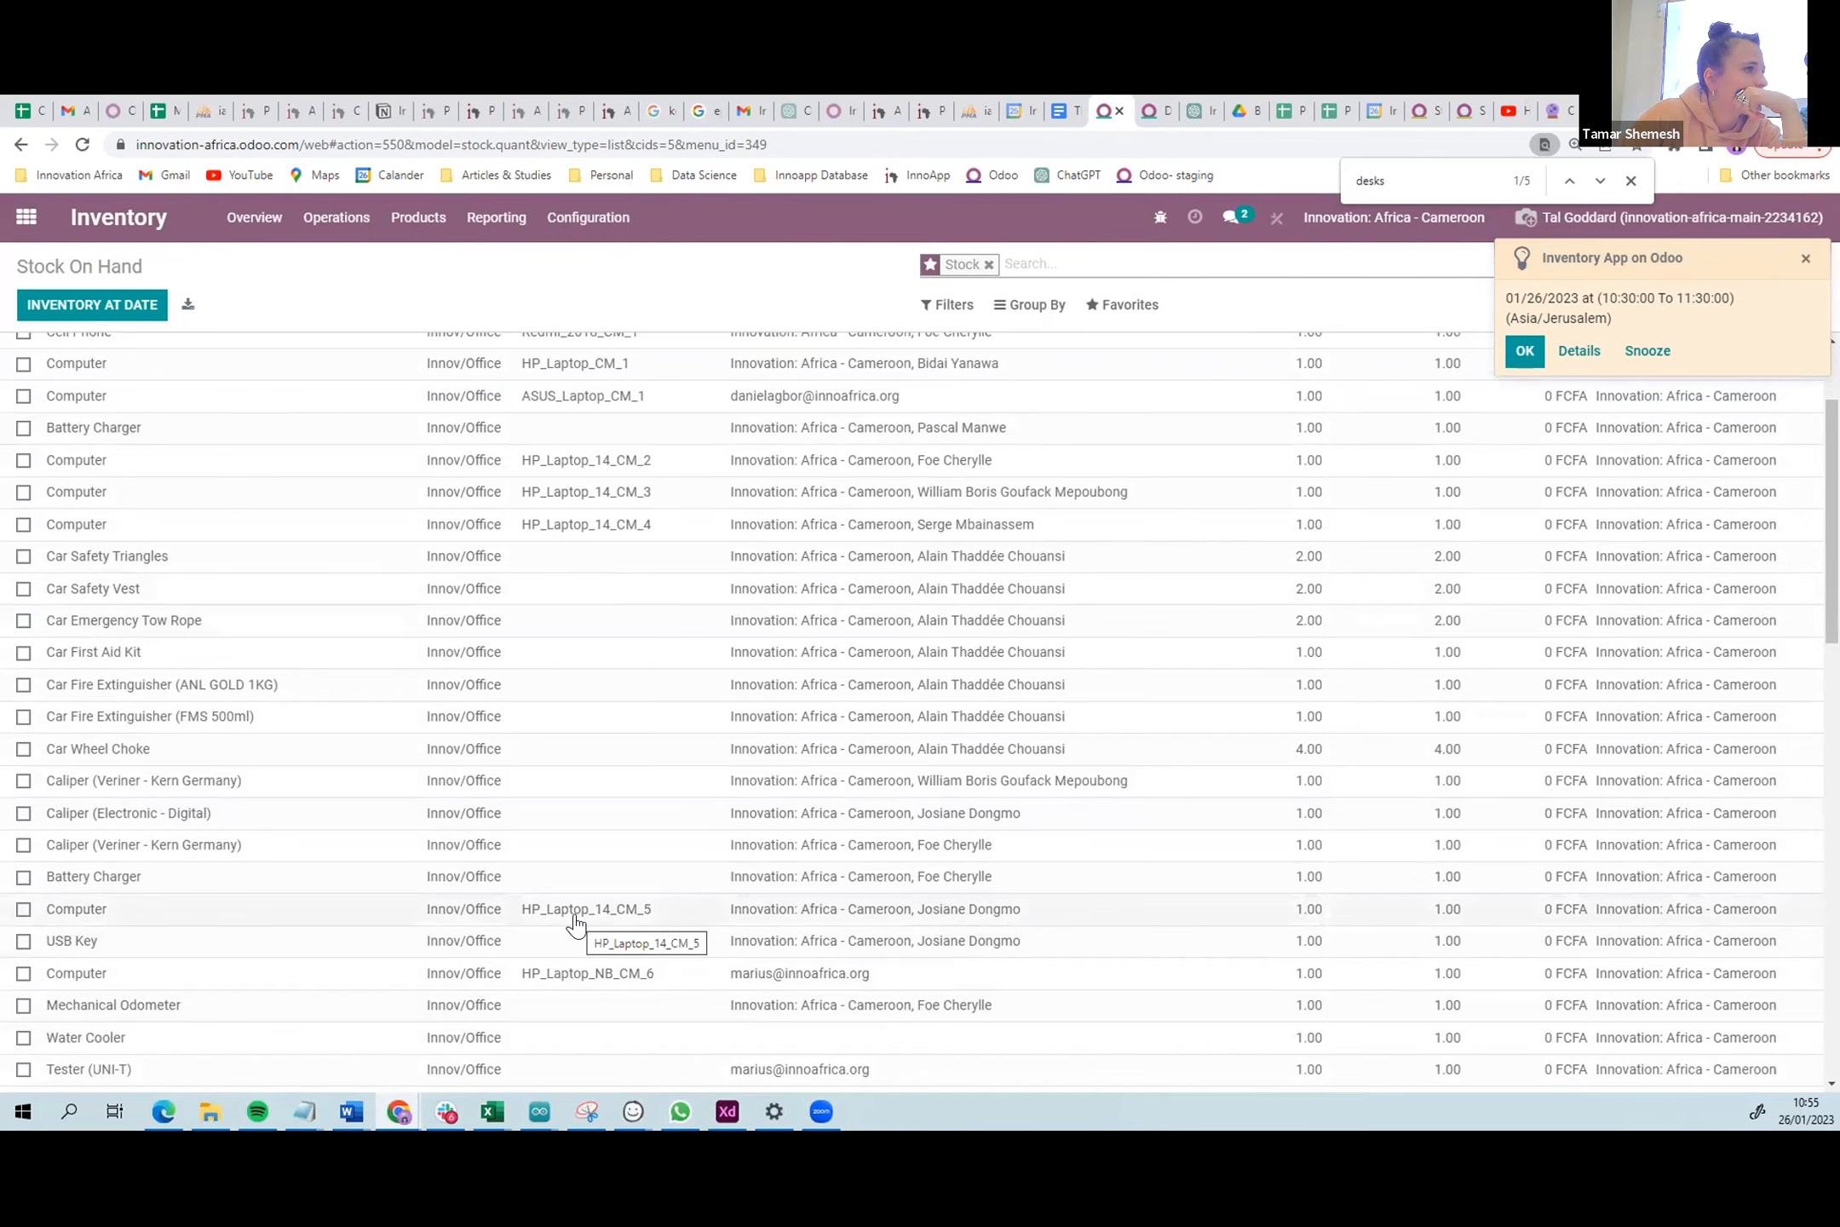
scroll(576, 922, up, 3)
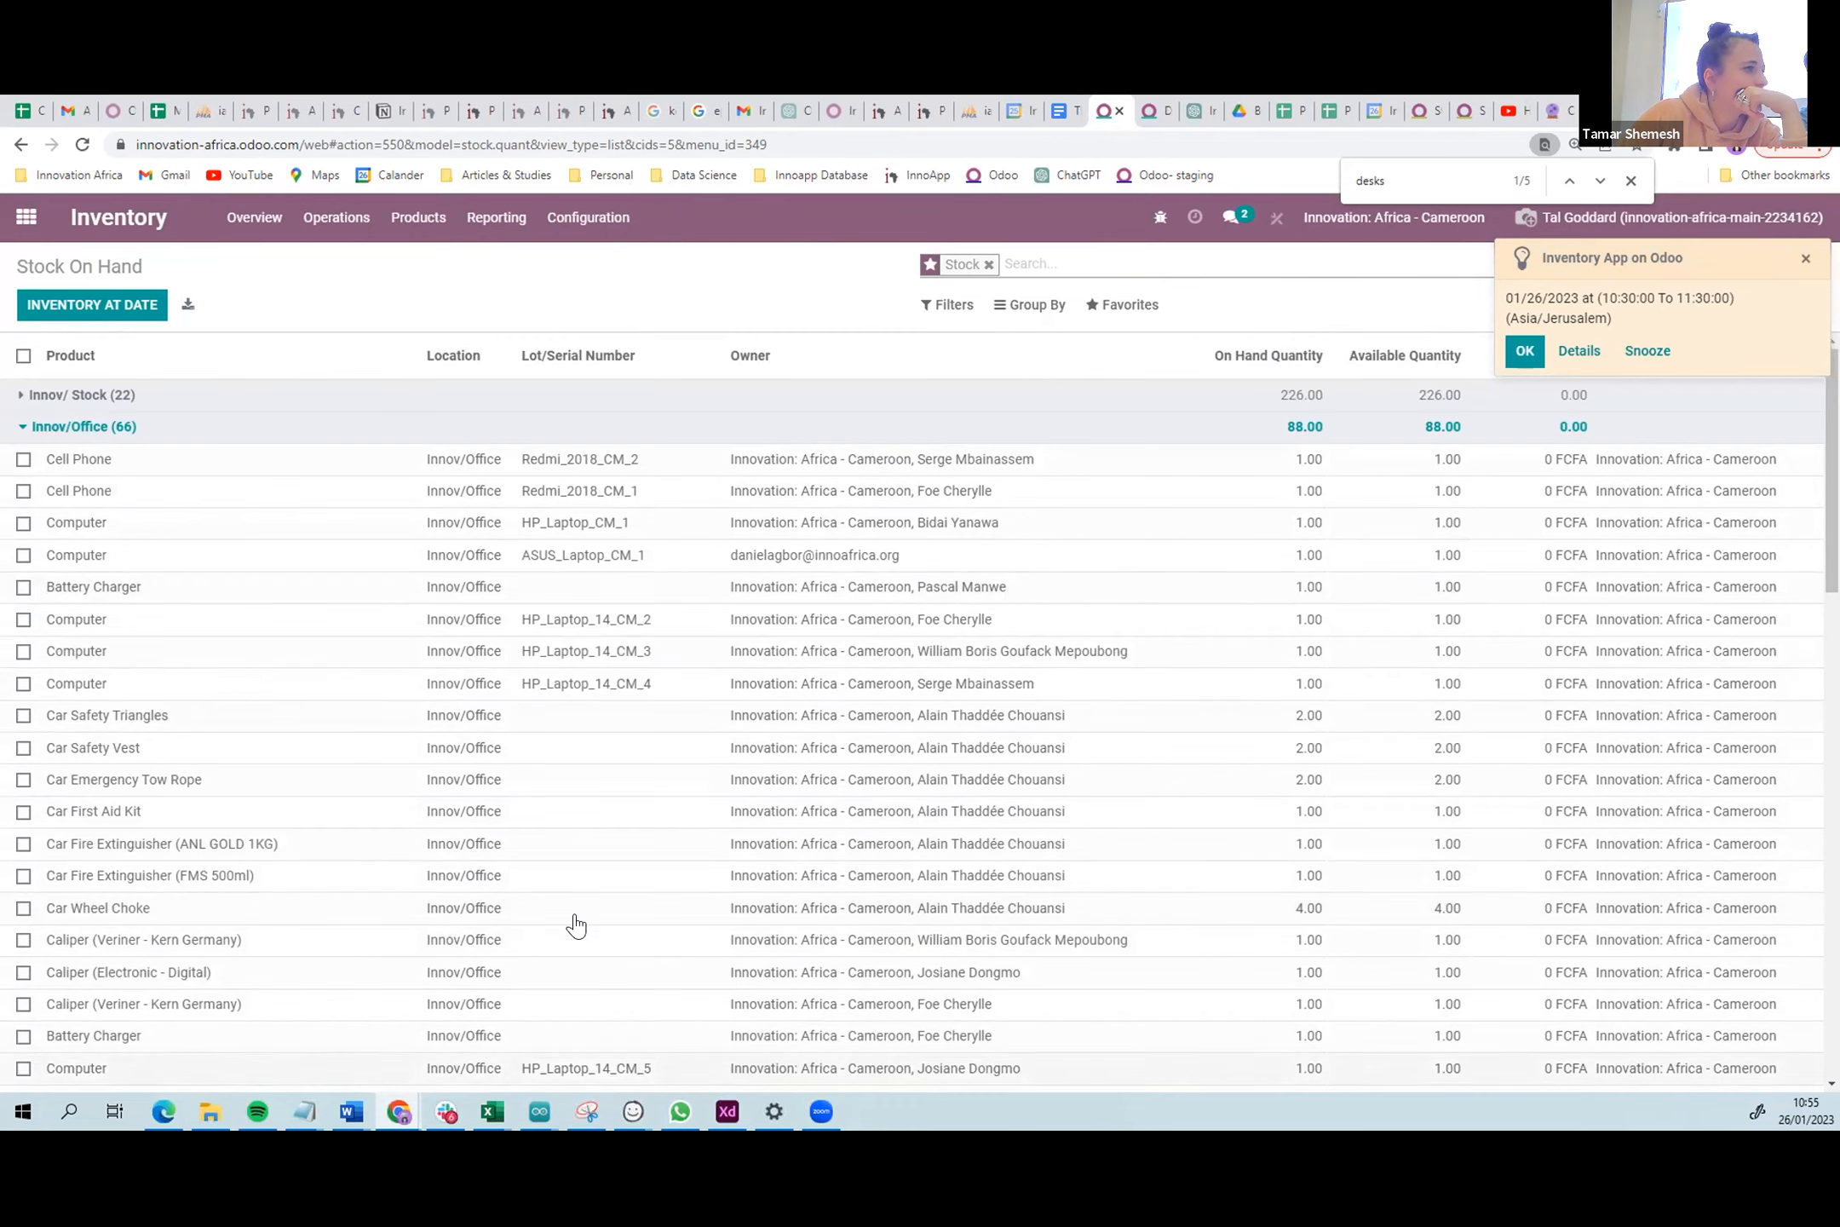
- Compare the Cameroon products listed in Innov/ Stock with the equipment listed in Innov/Office
click(104, 396)
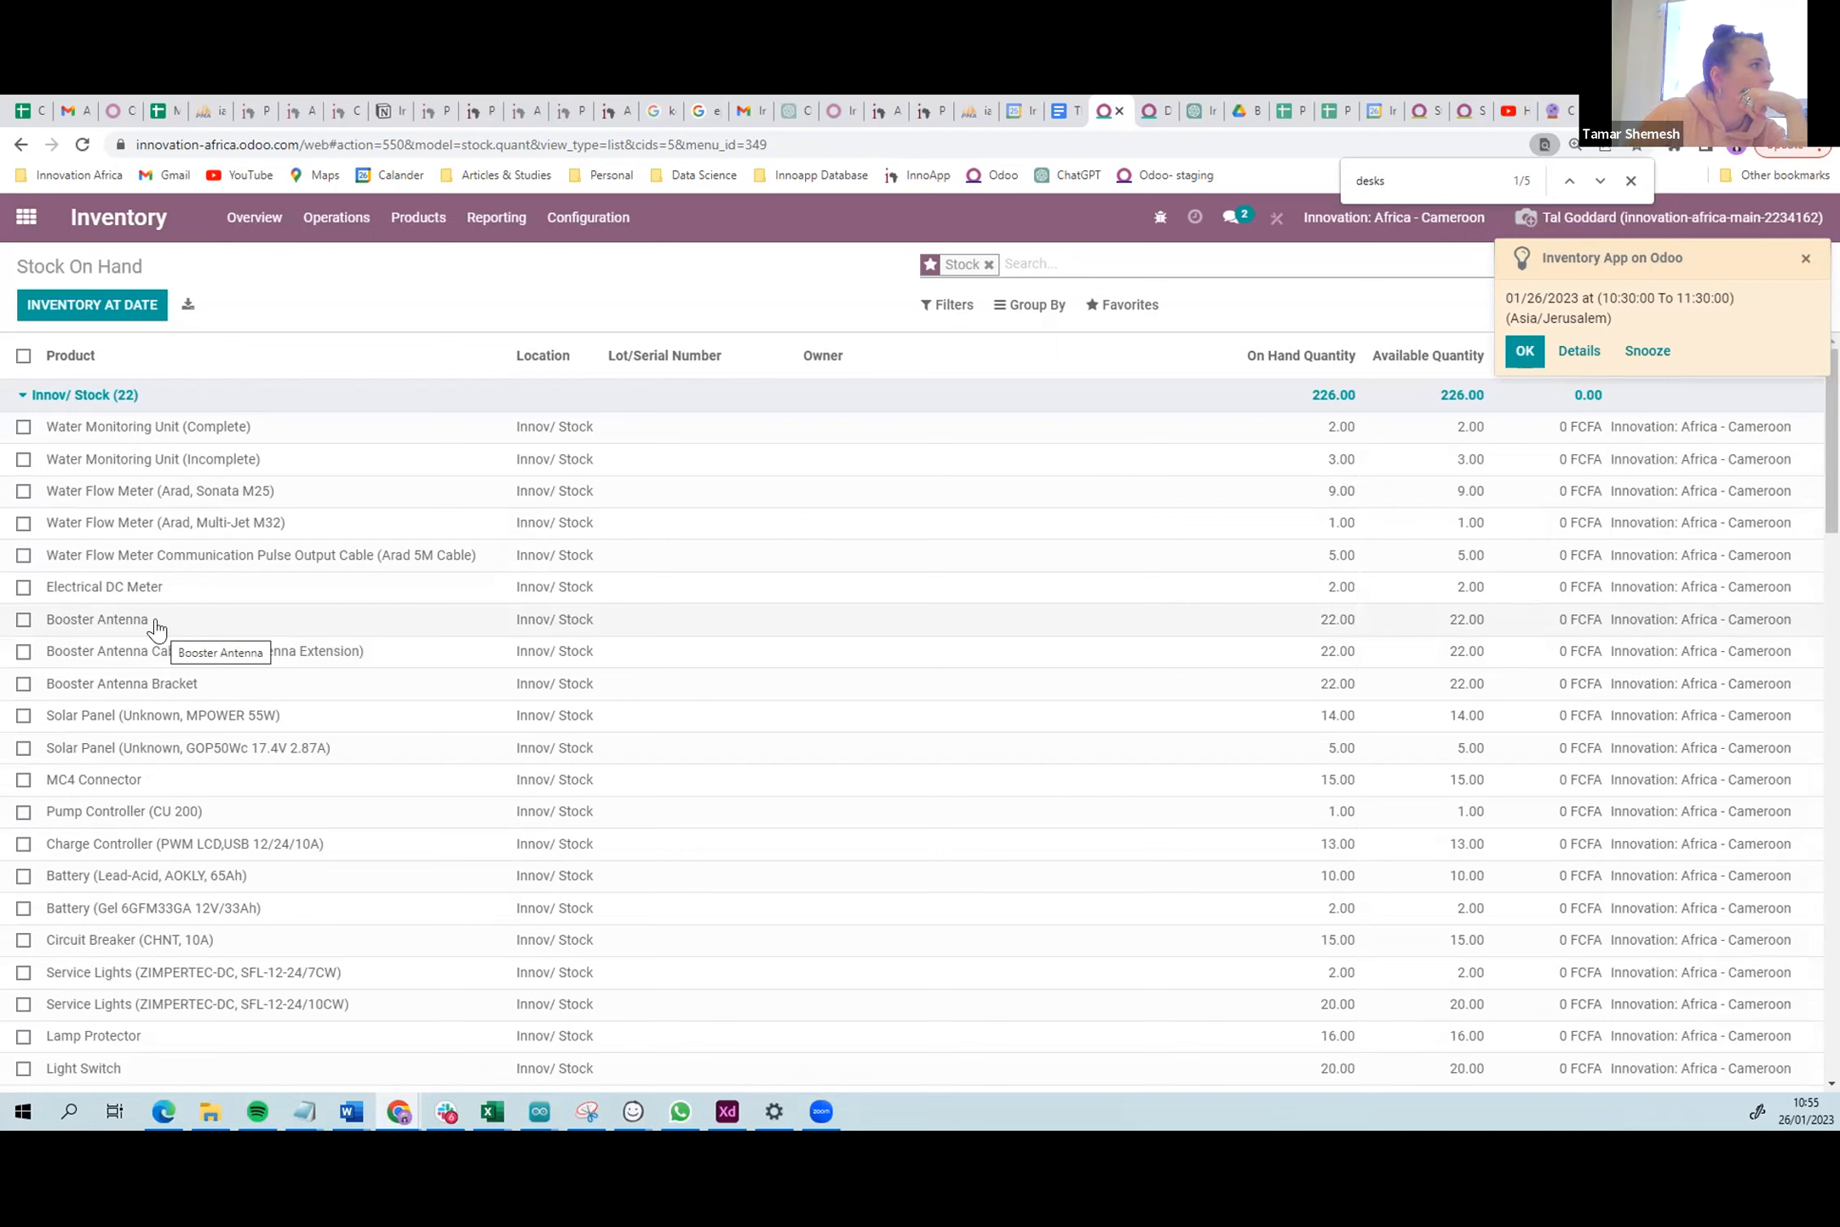
click(103, 396)
click(91, 428)
click(91, 430)
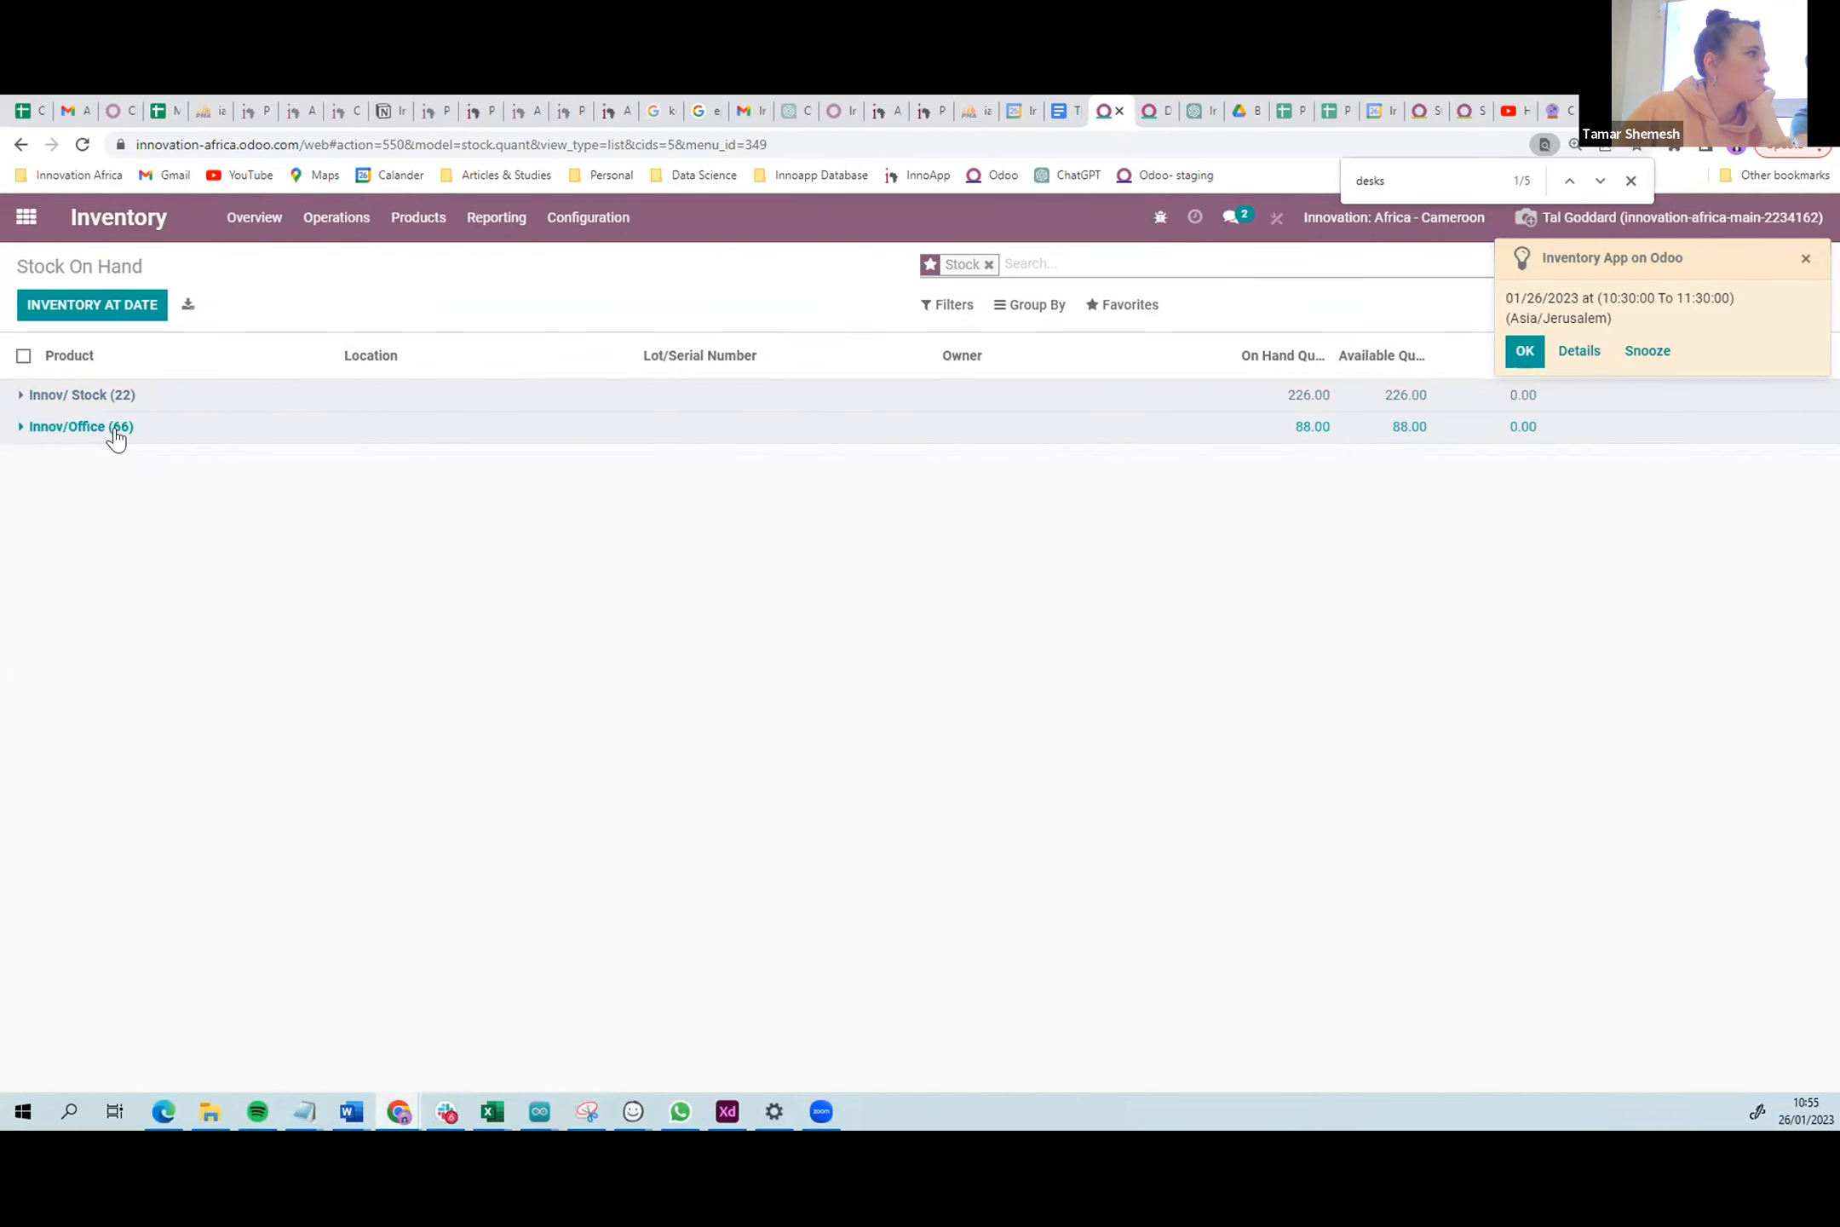
click(111, 438)
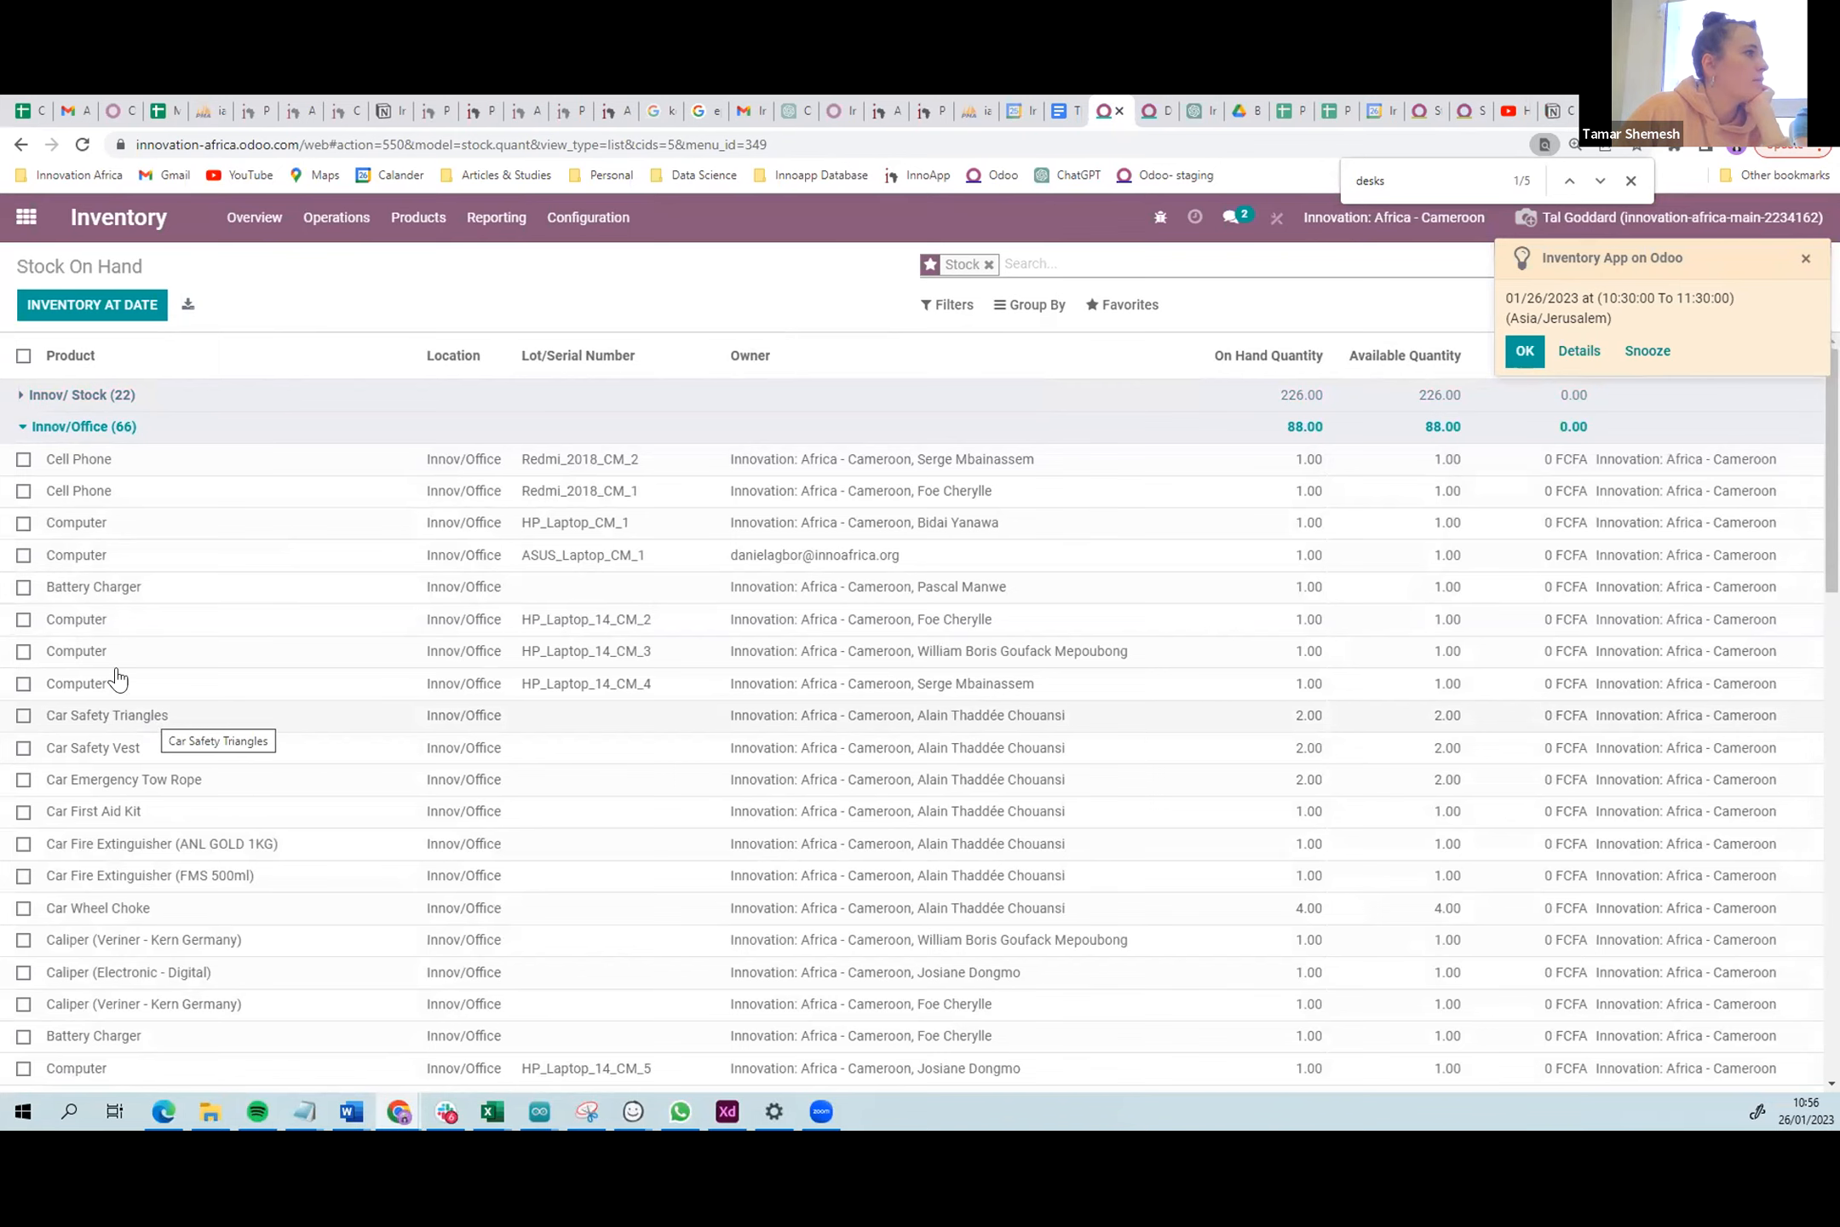
click(87, 432)
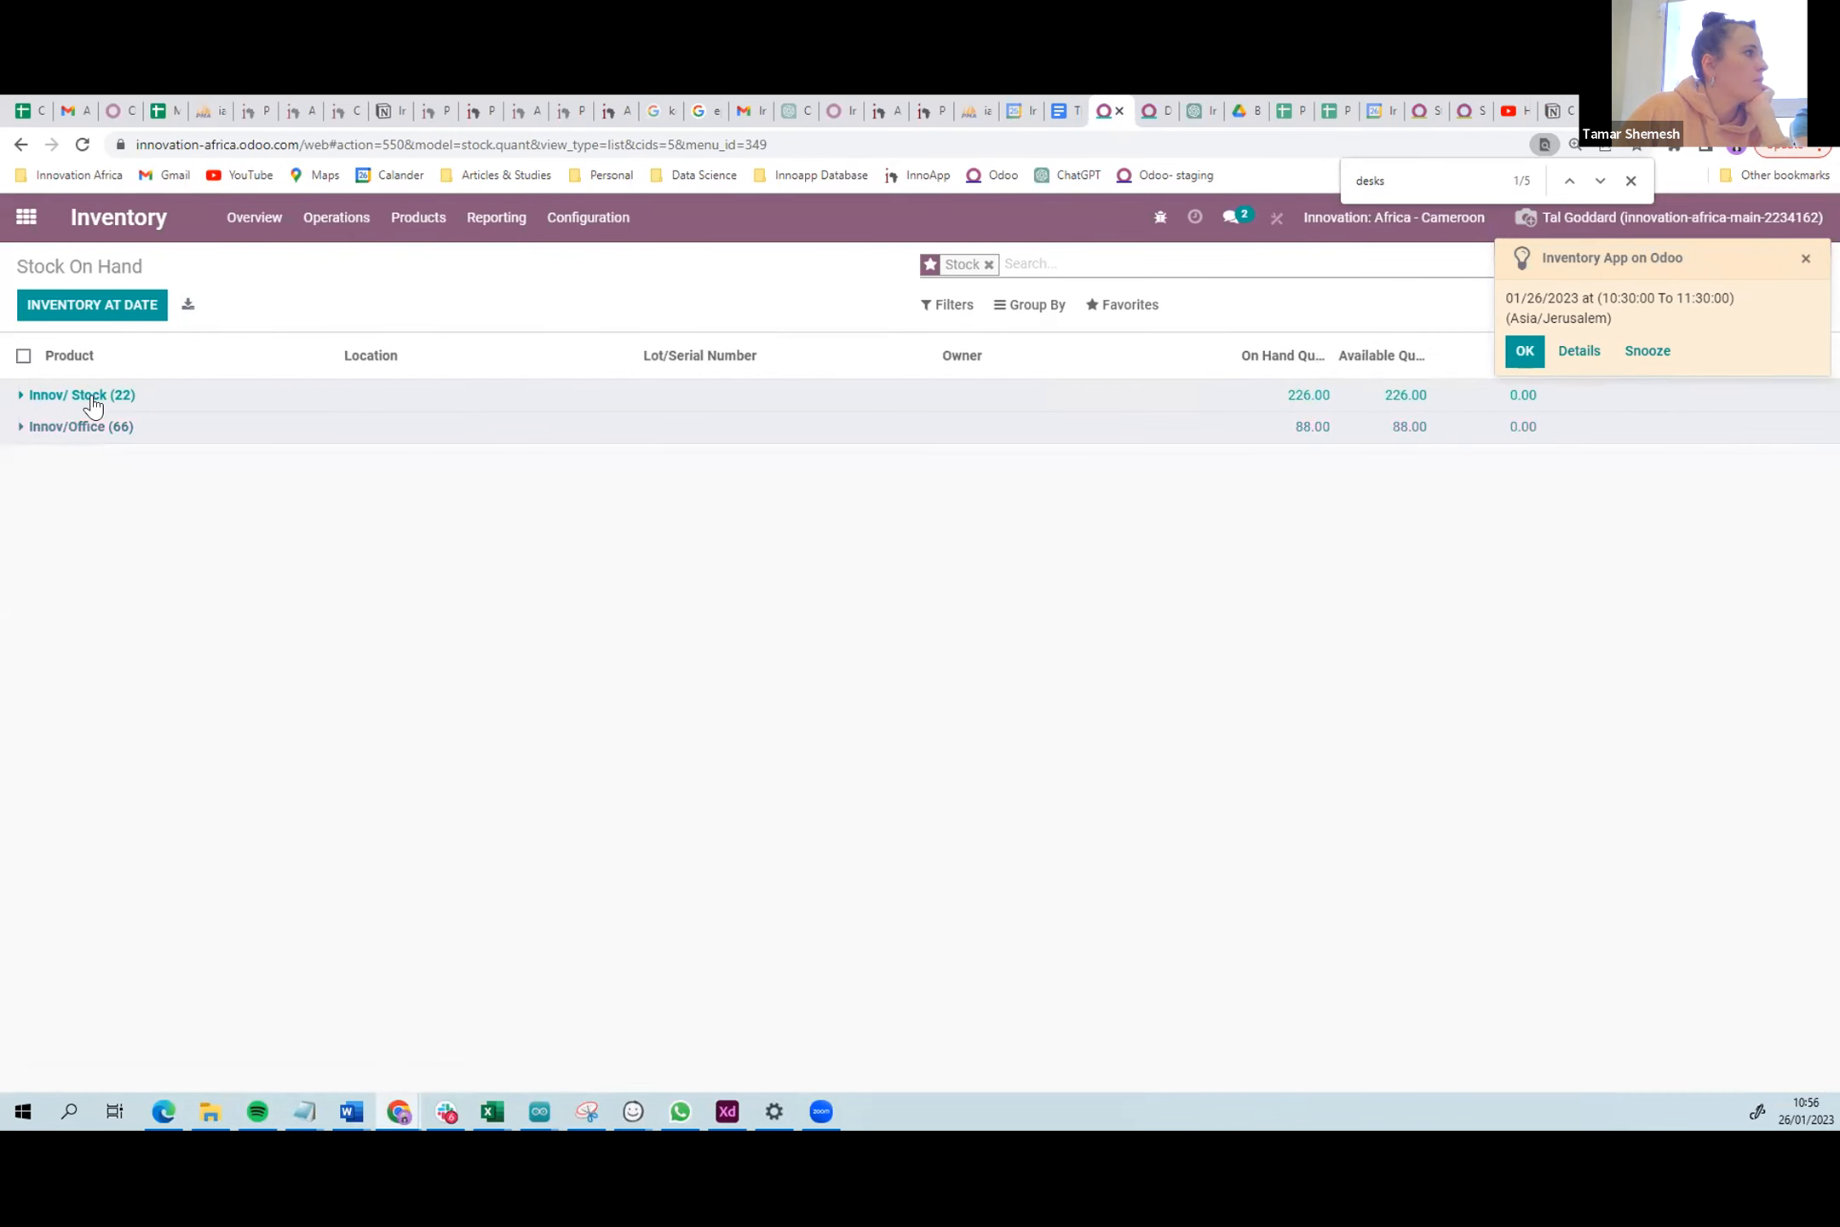
click(92, 398)
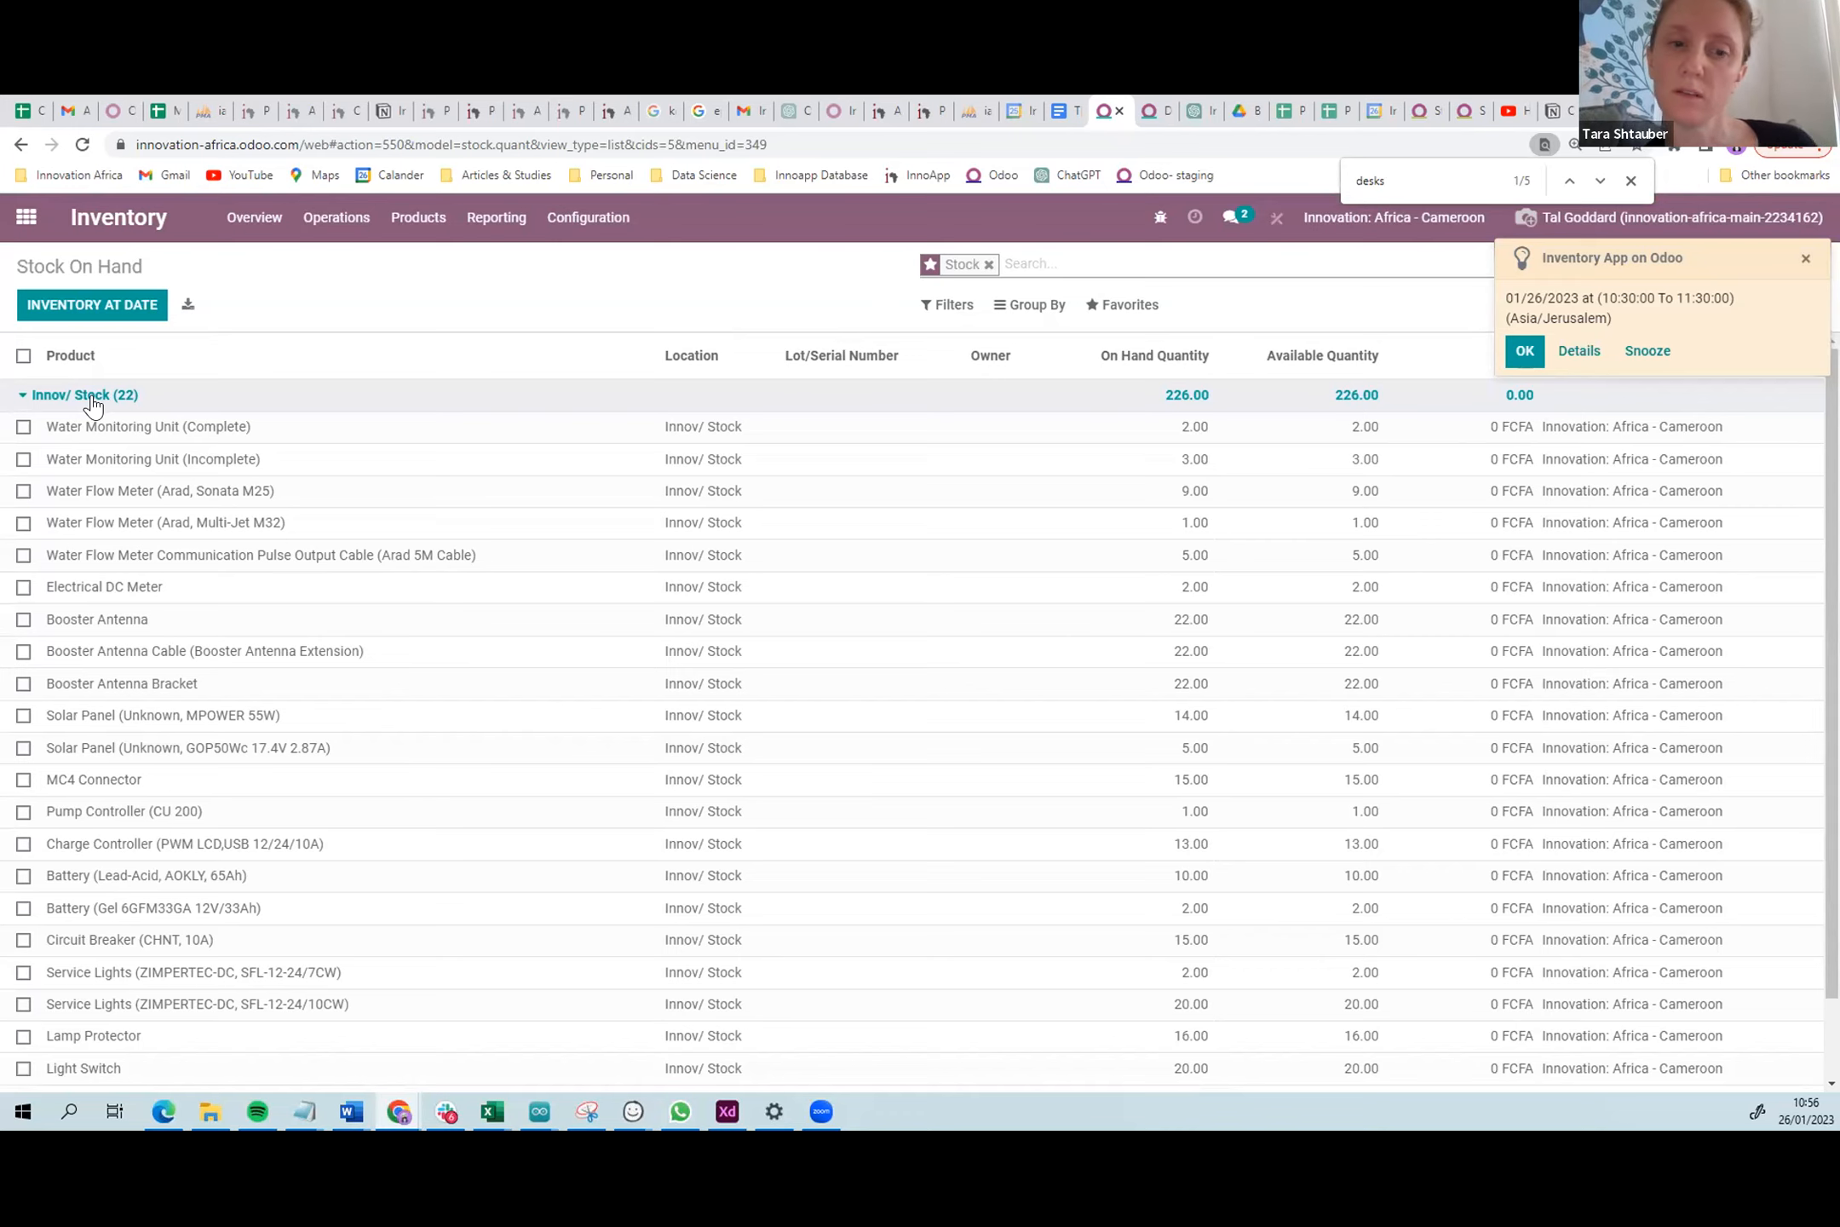
- Collapse Innov/ Stock and look through the Innov/Office equipment down to the computers with serial numbers
click(93, 399)
click(104, 431)
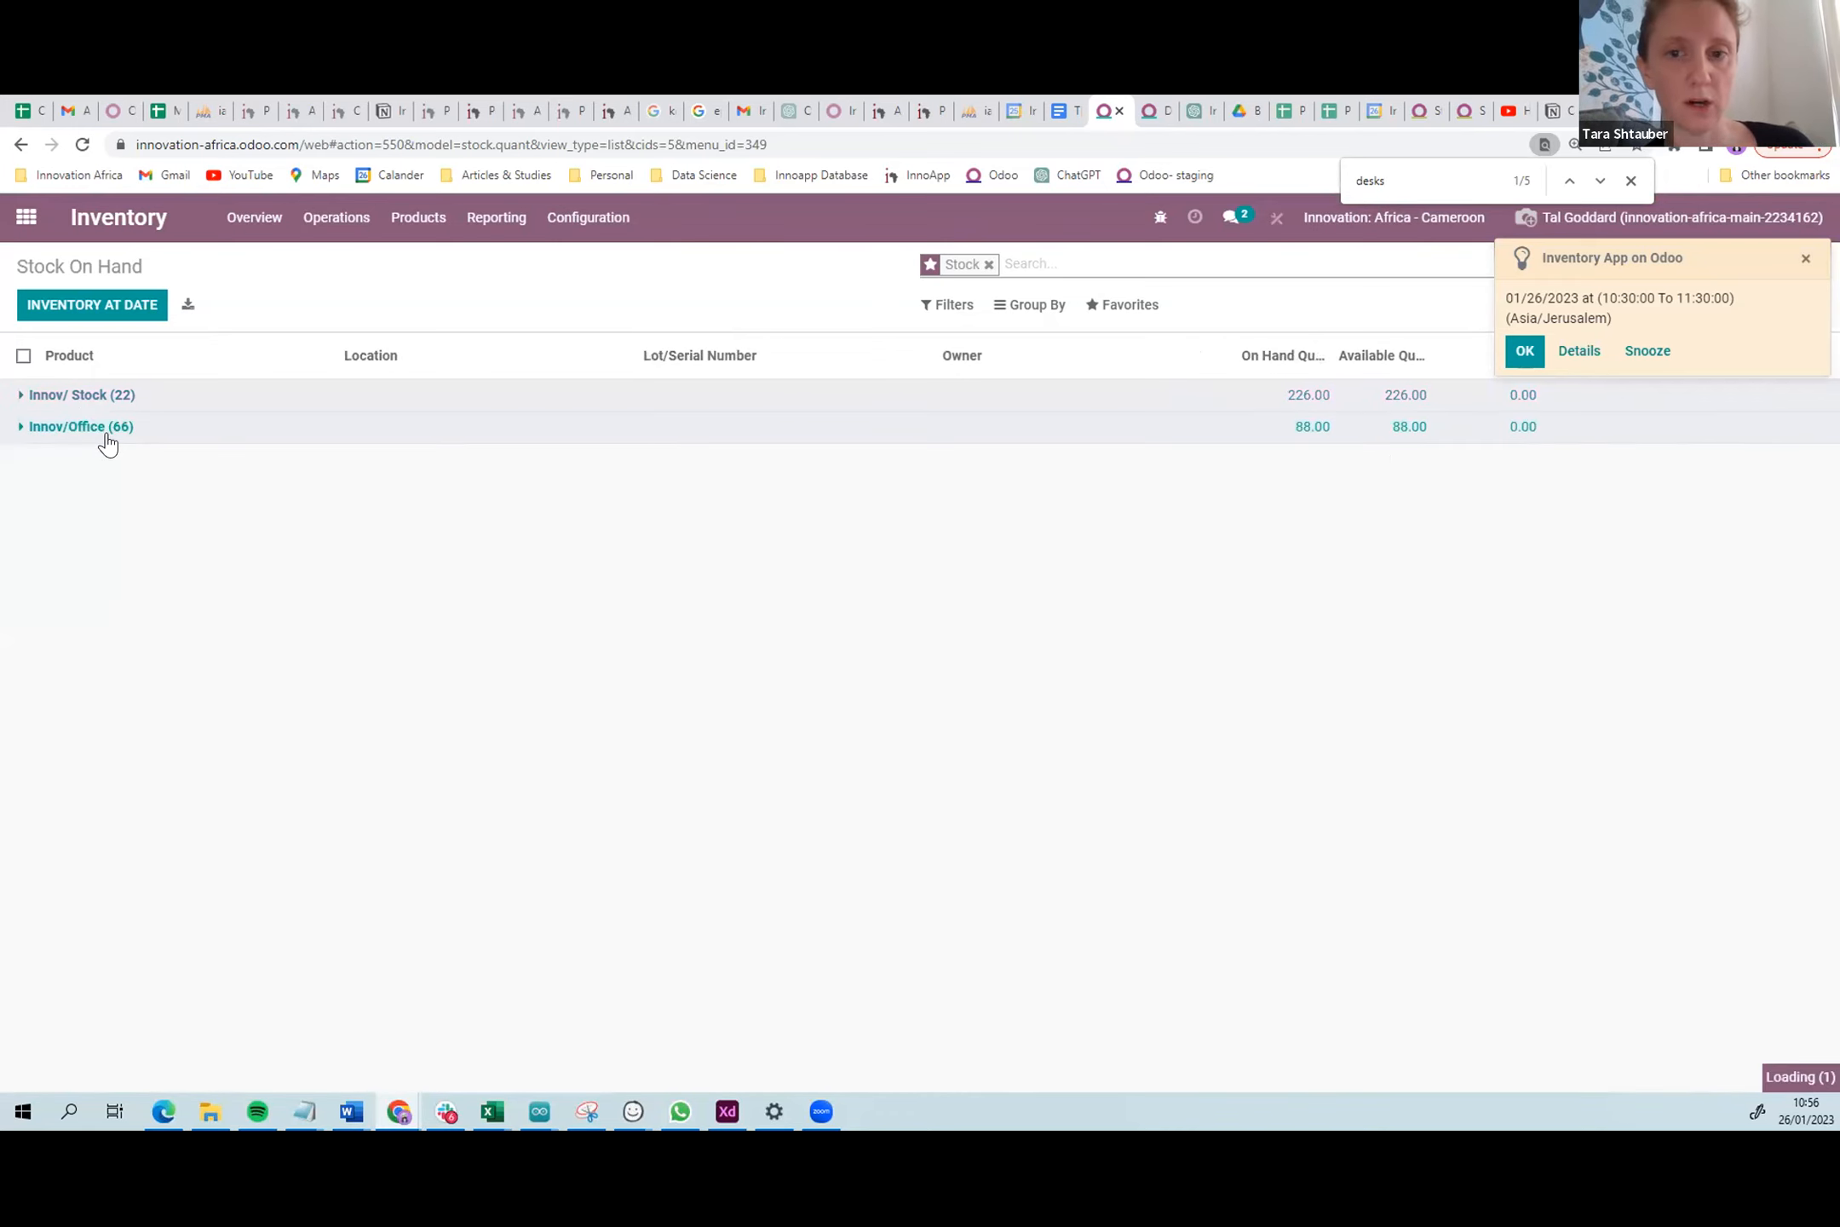
scroll(296, 611, down, 1)
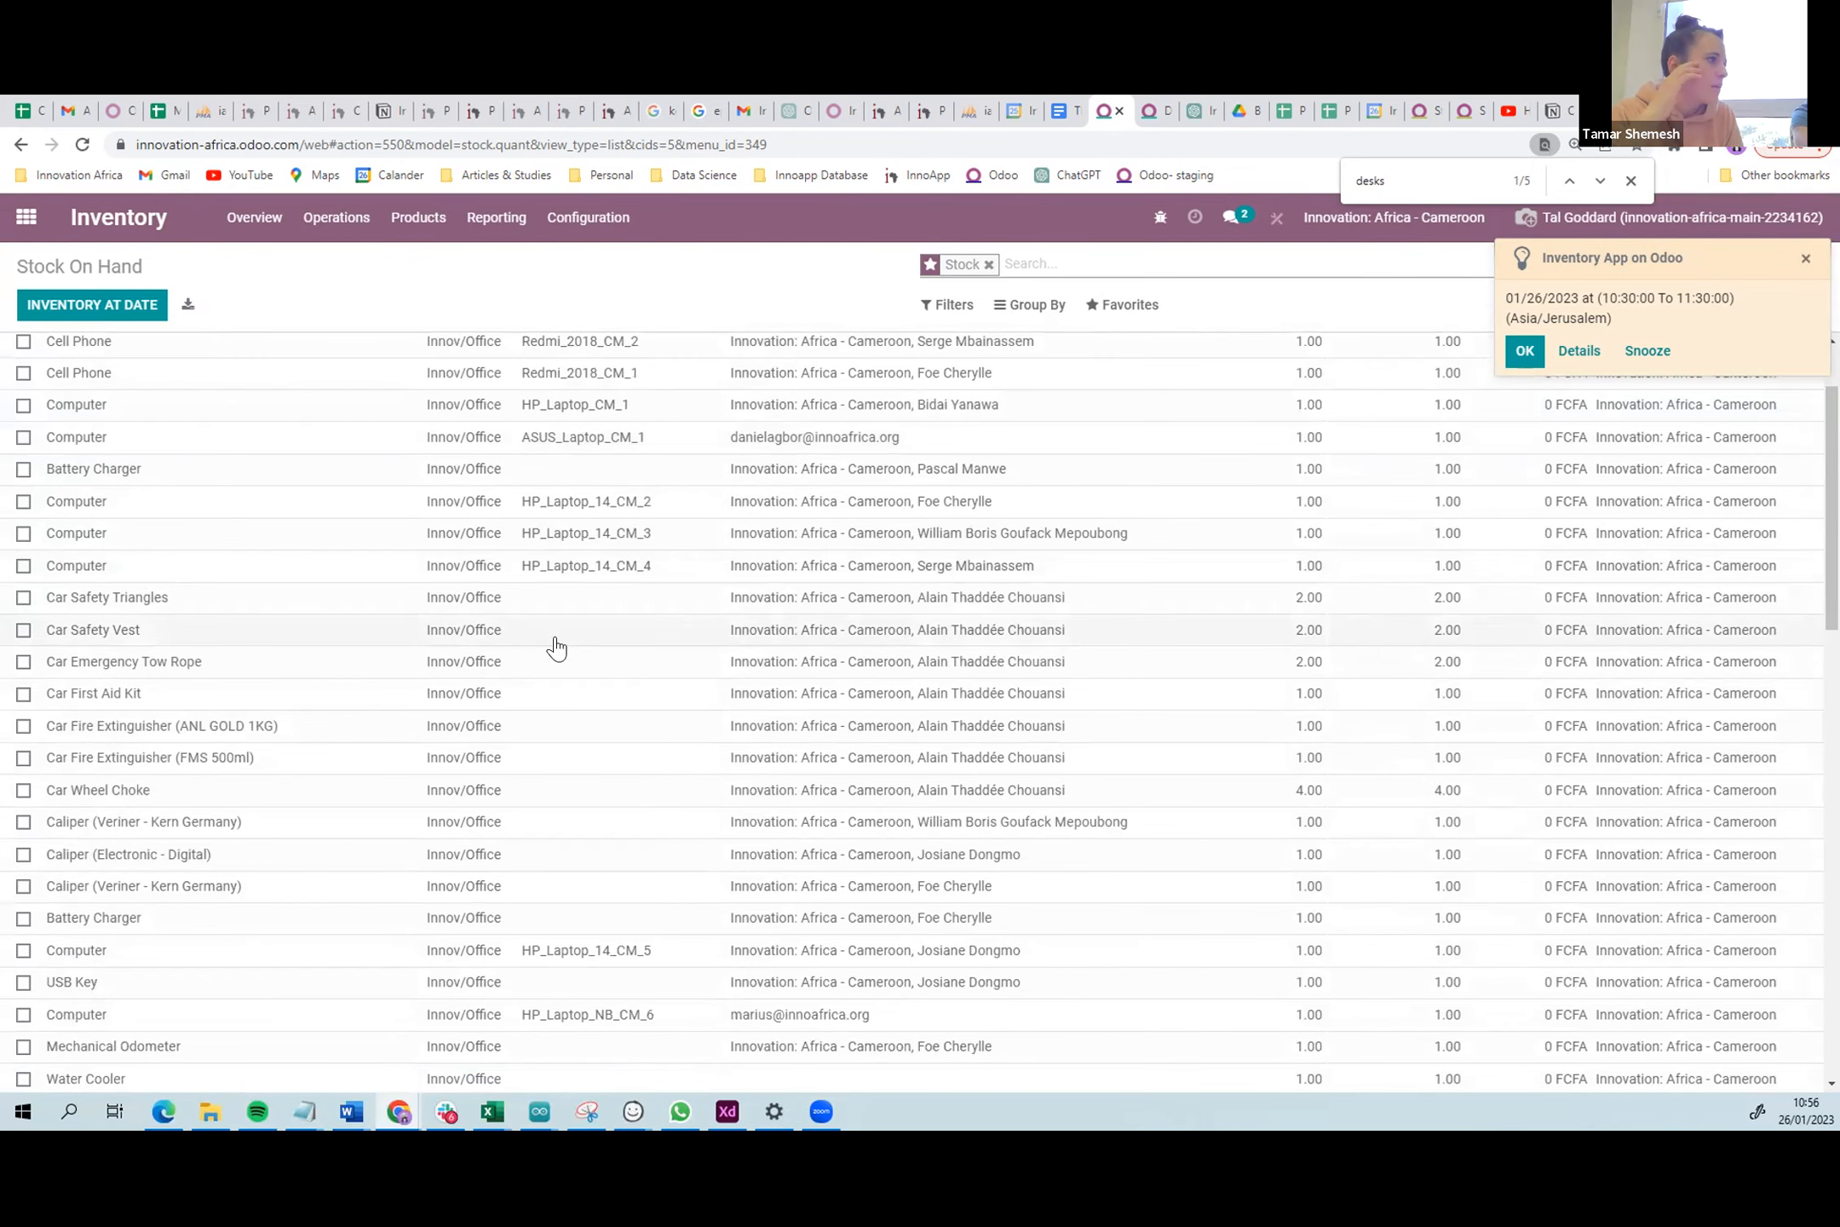
scroll(579, 599, up, 1)
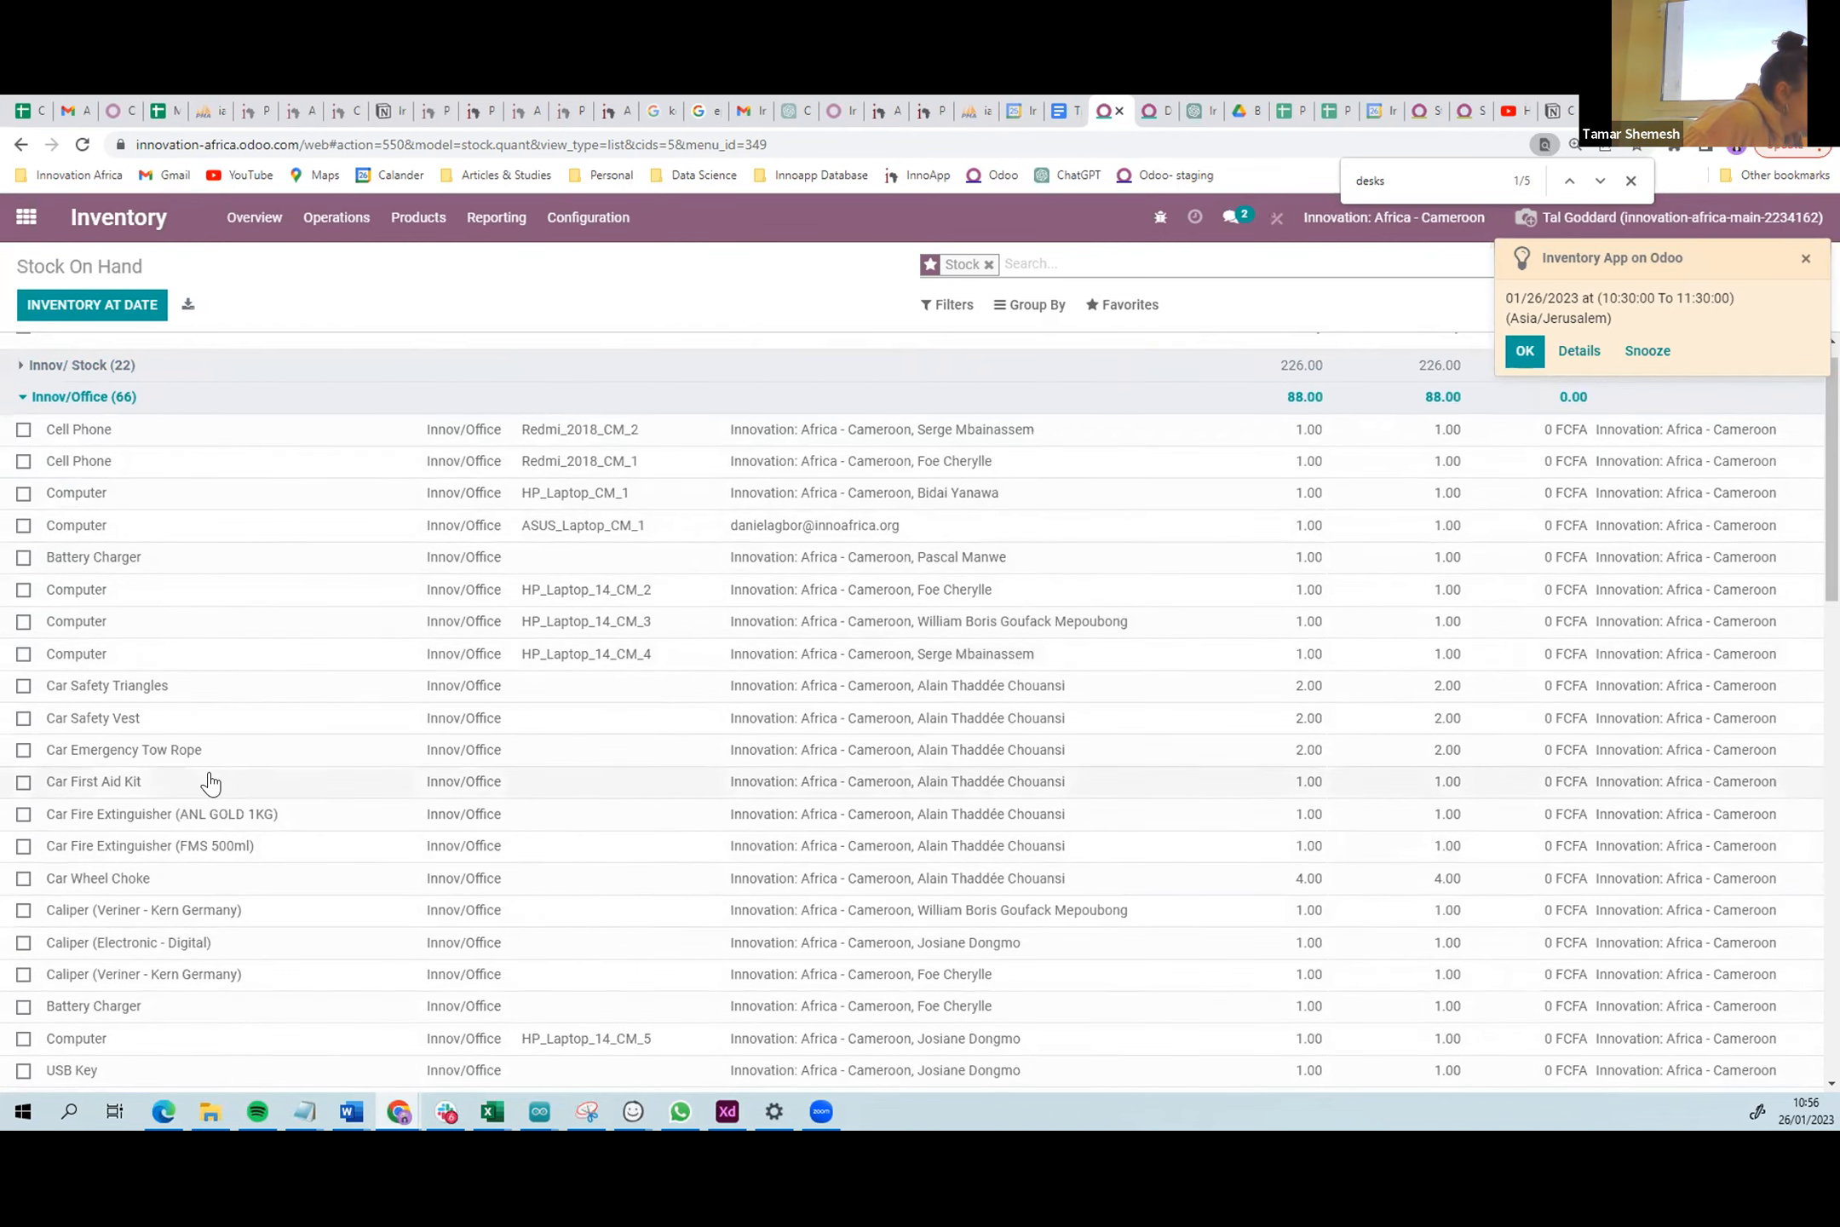
scroll(211, 782, down, 1)
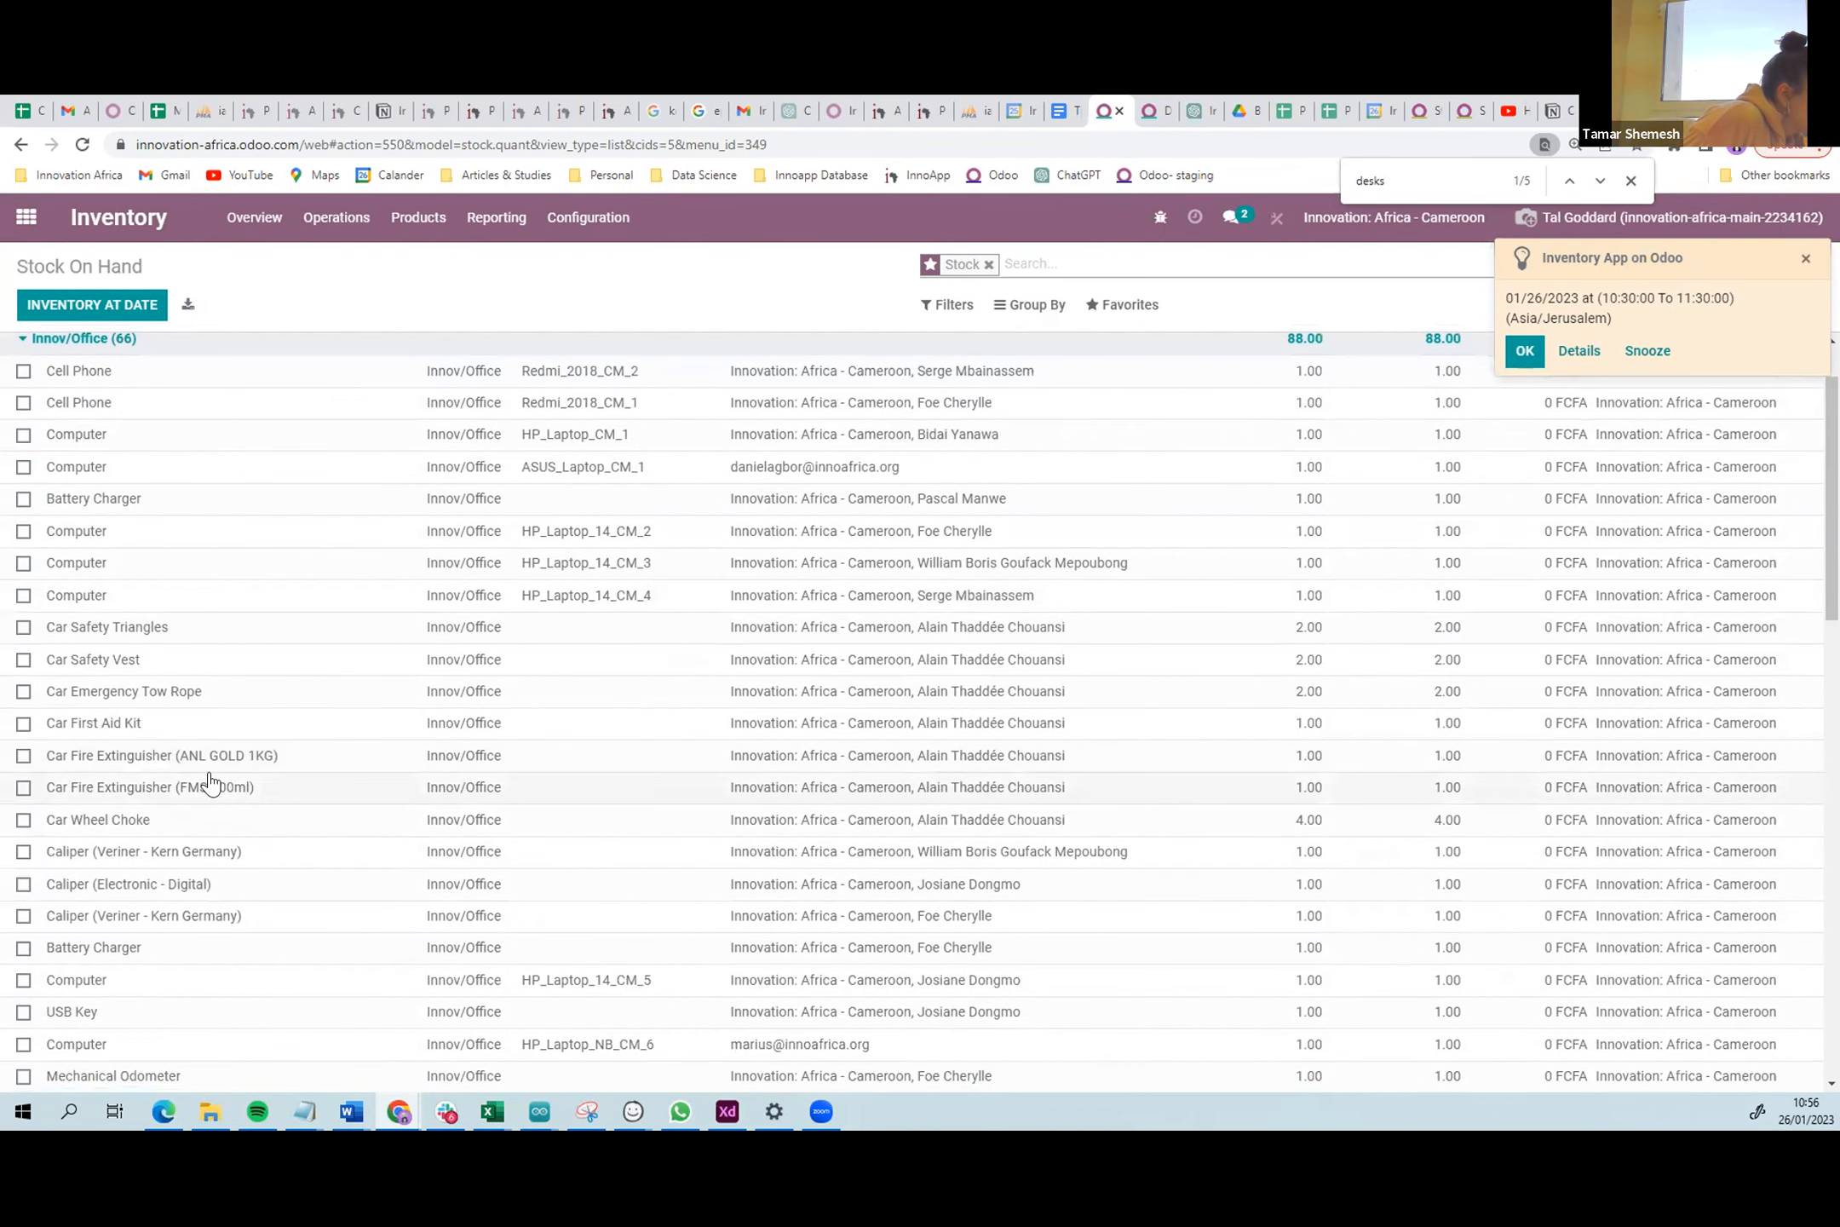
scroll(210, 782, down, 1)
scroll(210, 782, down, 1)
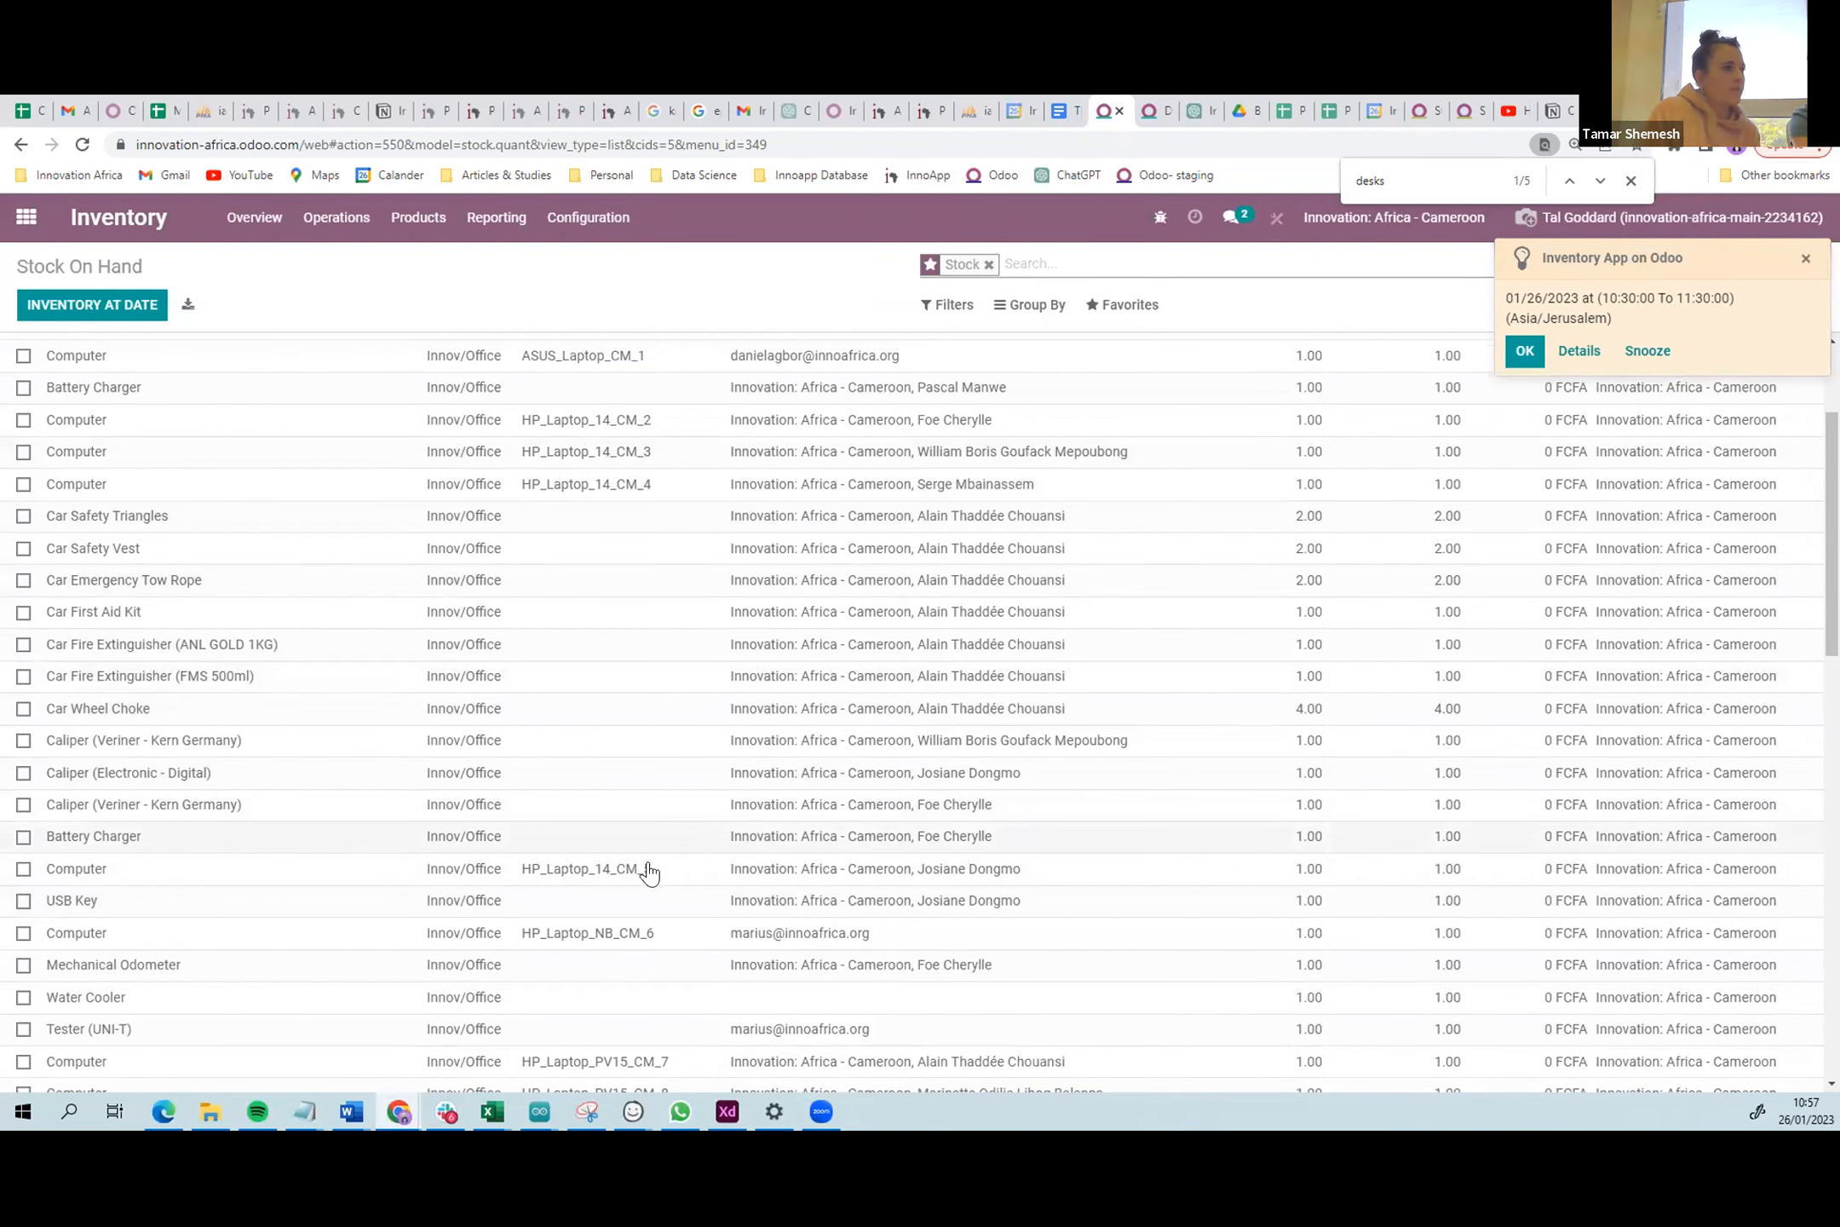
- View the serial number record HP_Laptop_14_CM_5 with its description photo and return to the stock list
click(625, 873)
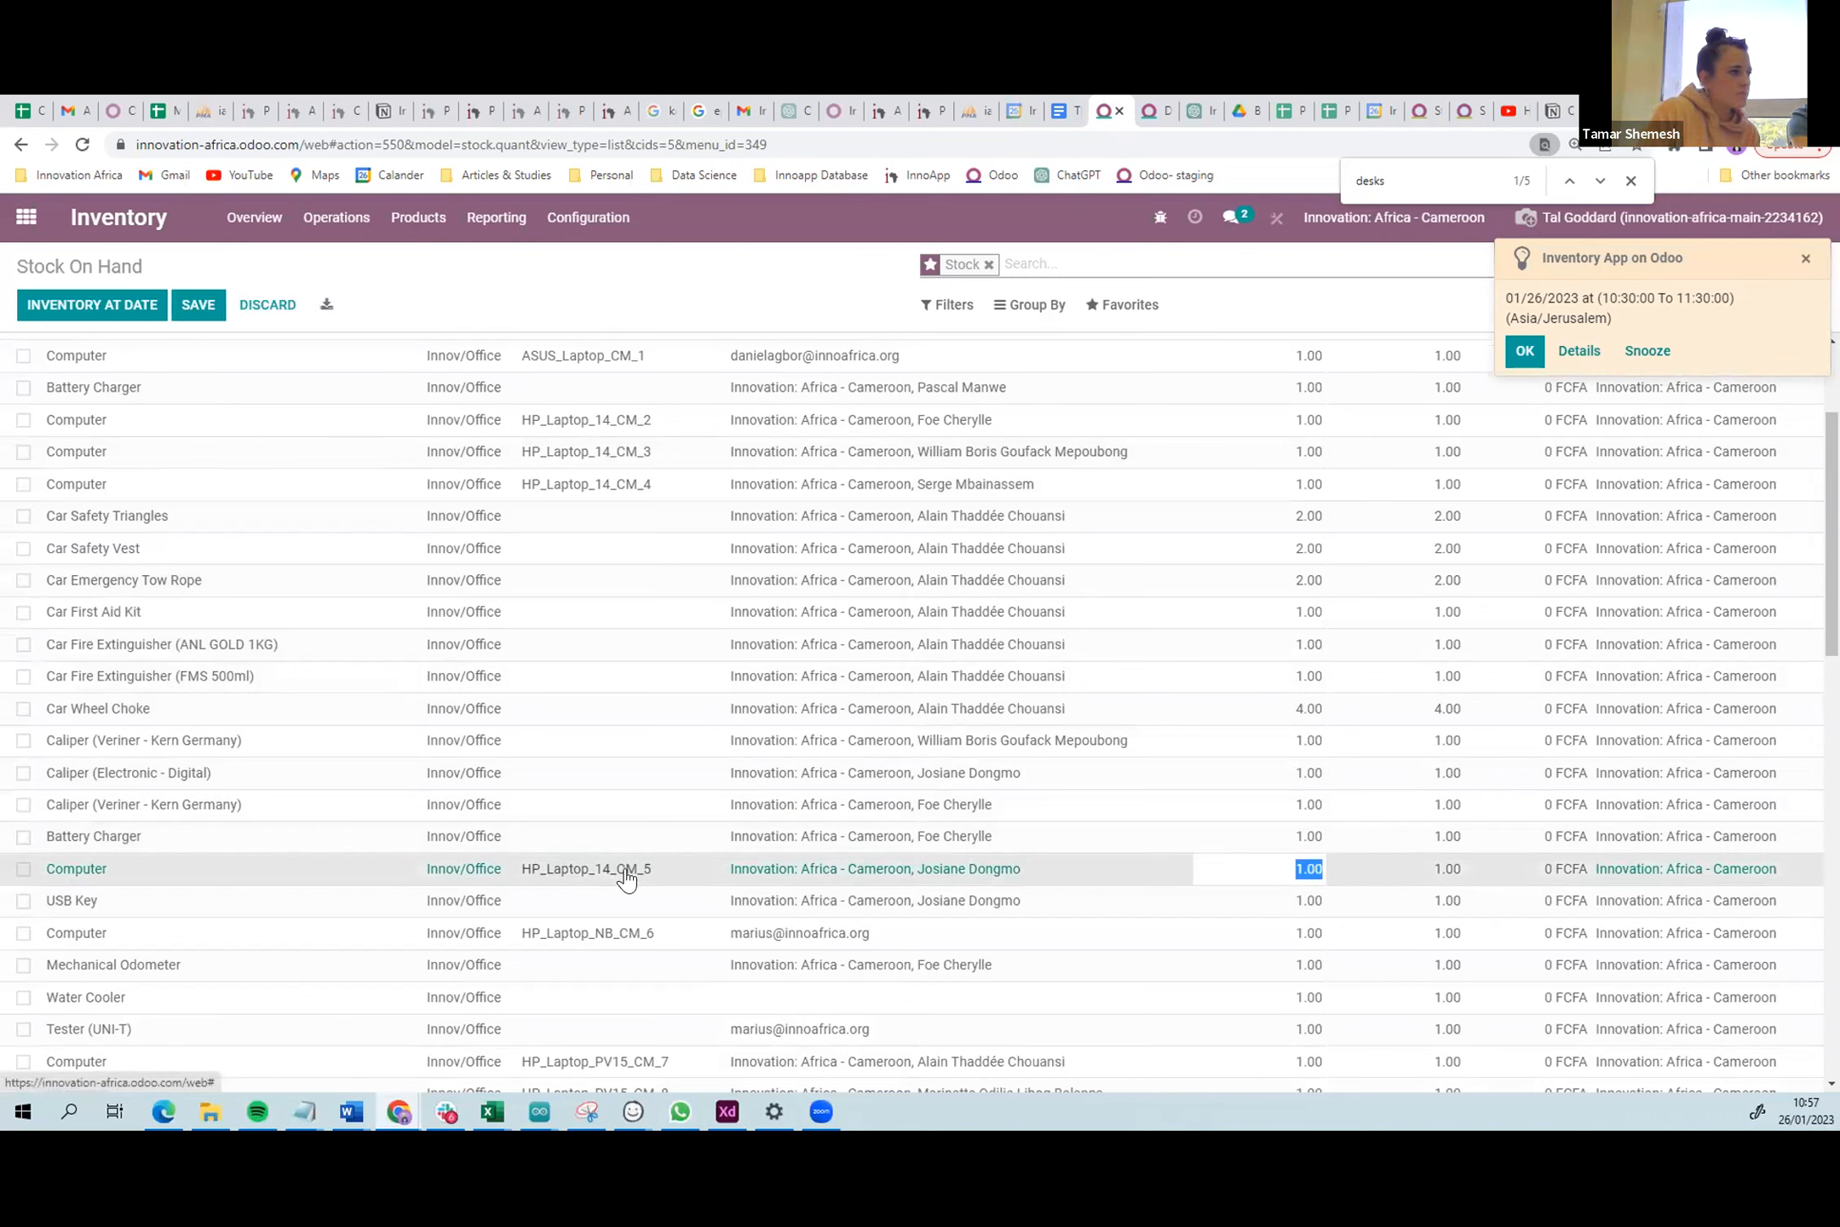
key(Escape)
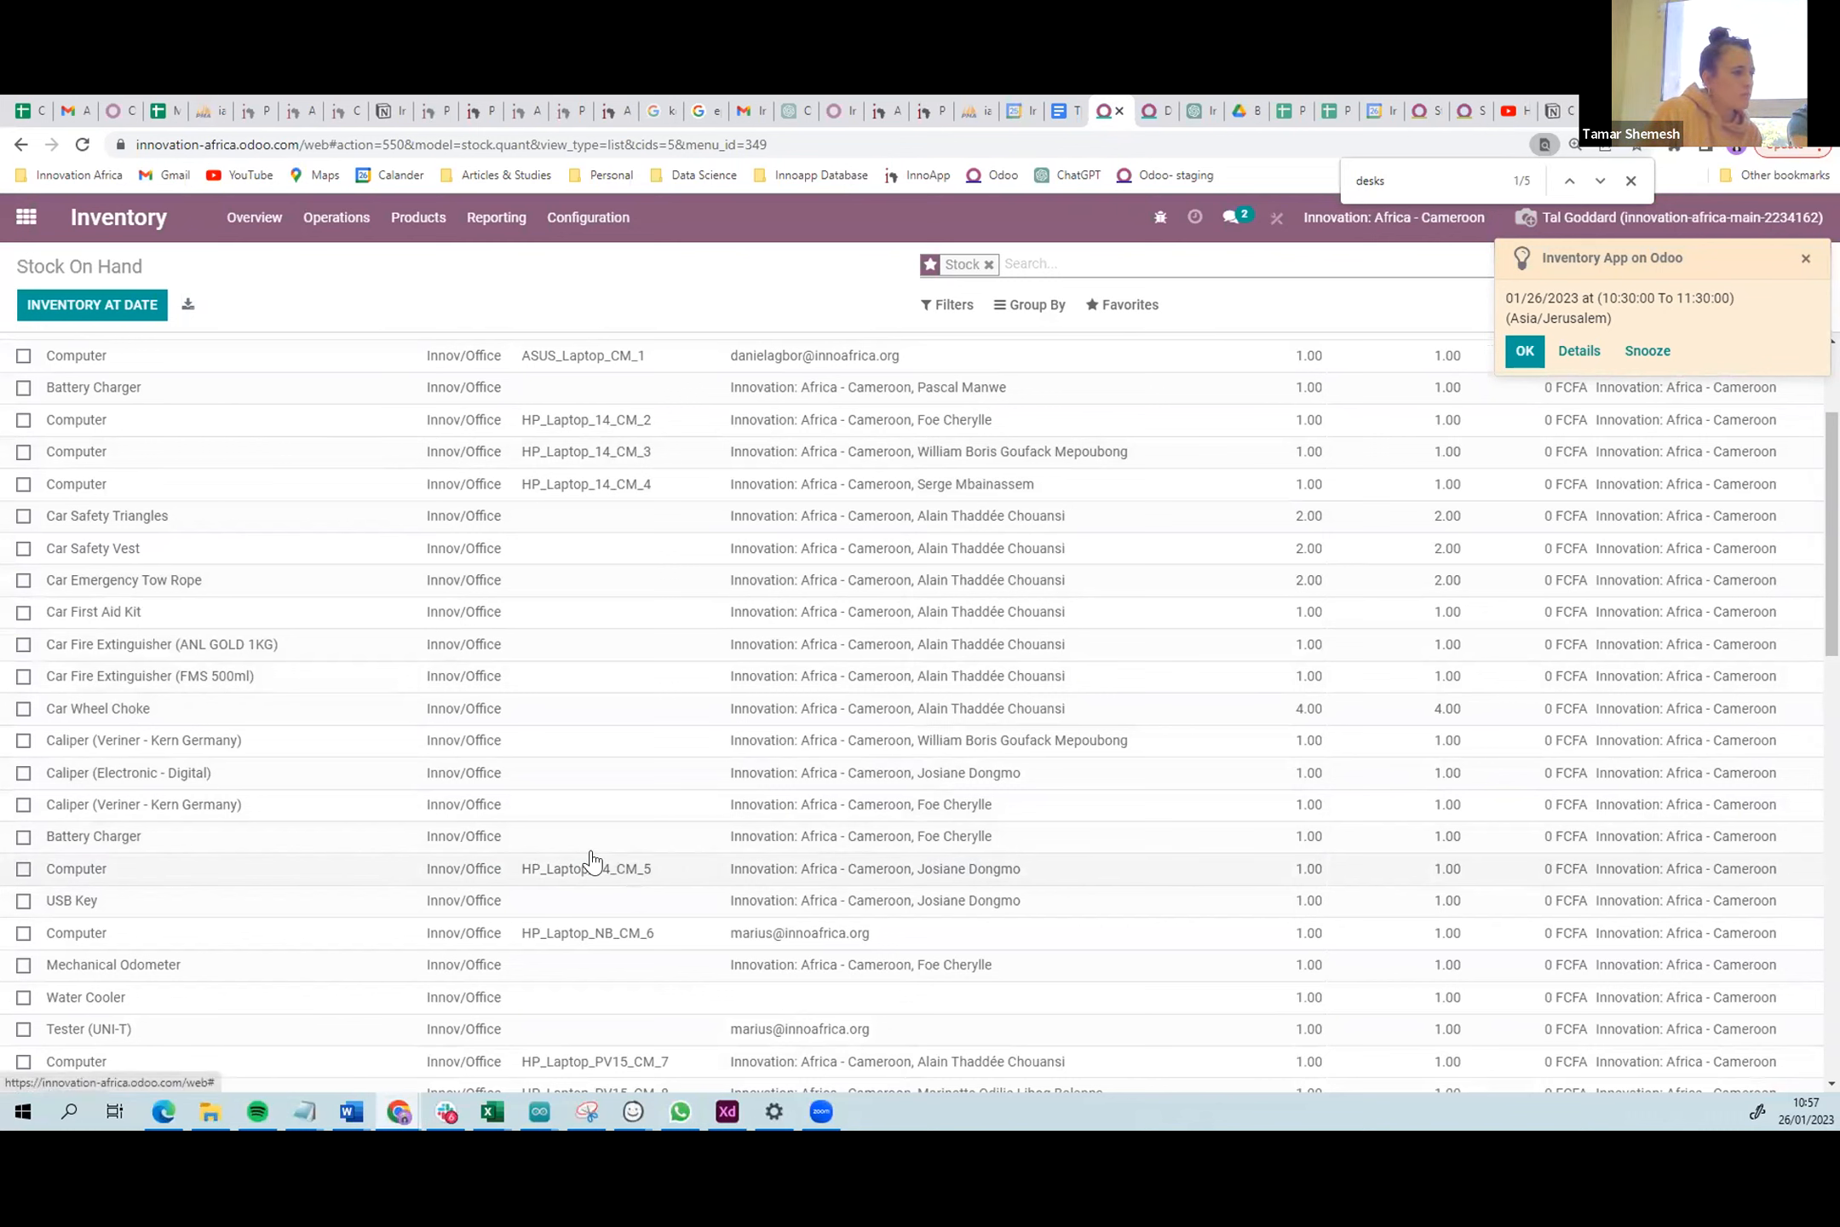
click(592, 873)
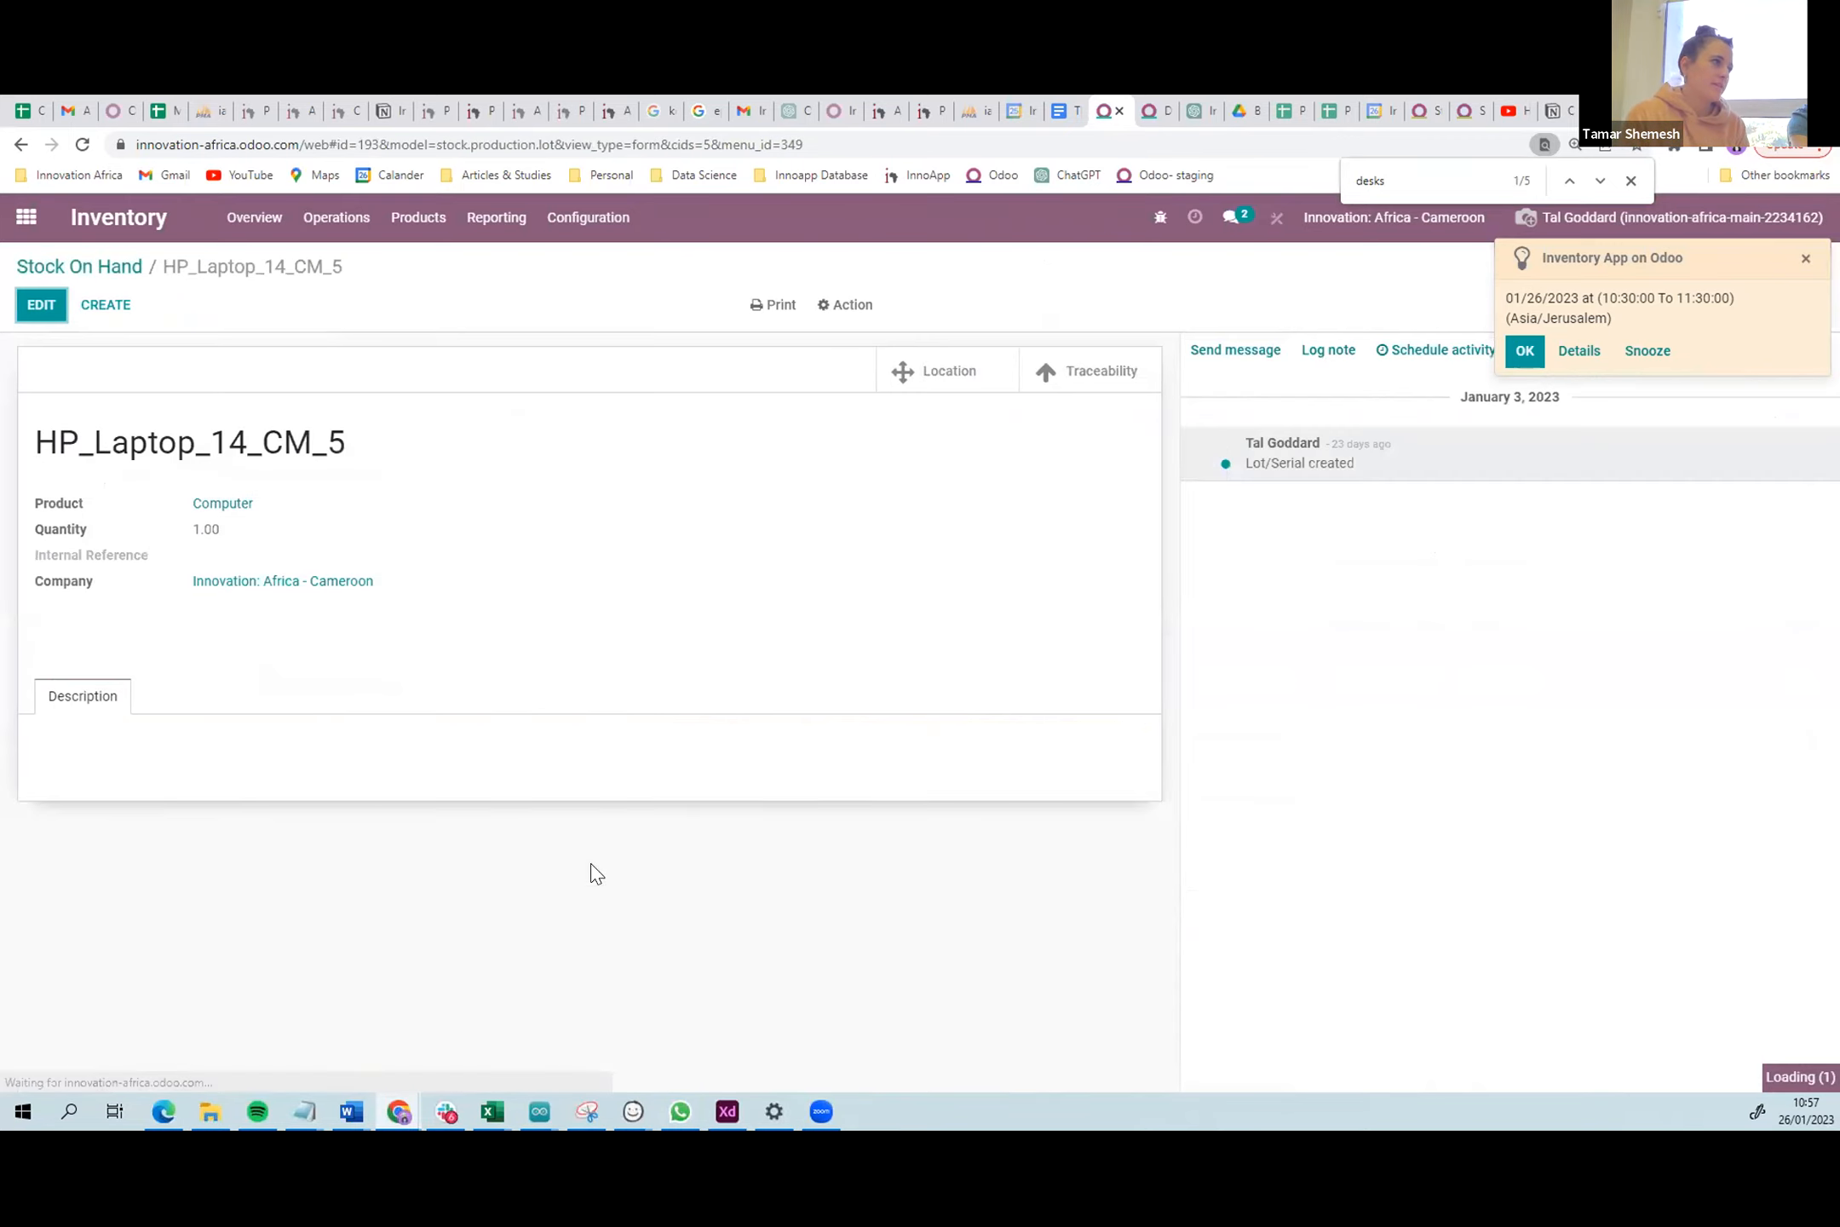
scroll(301, 800, down, 5)
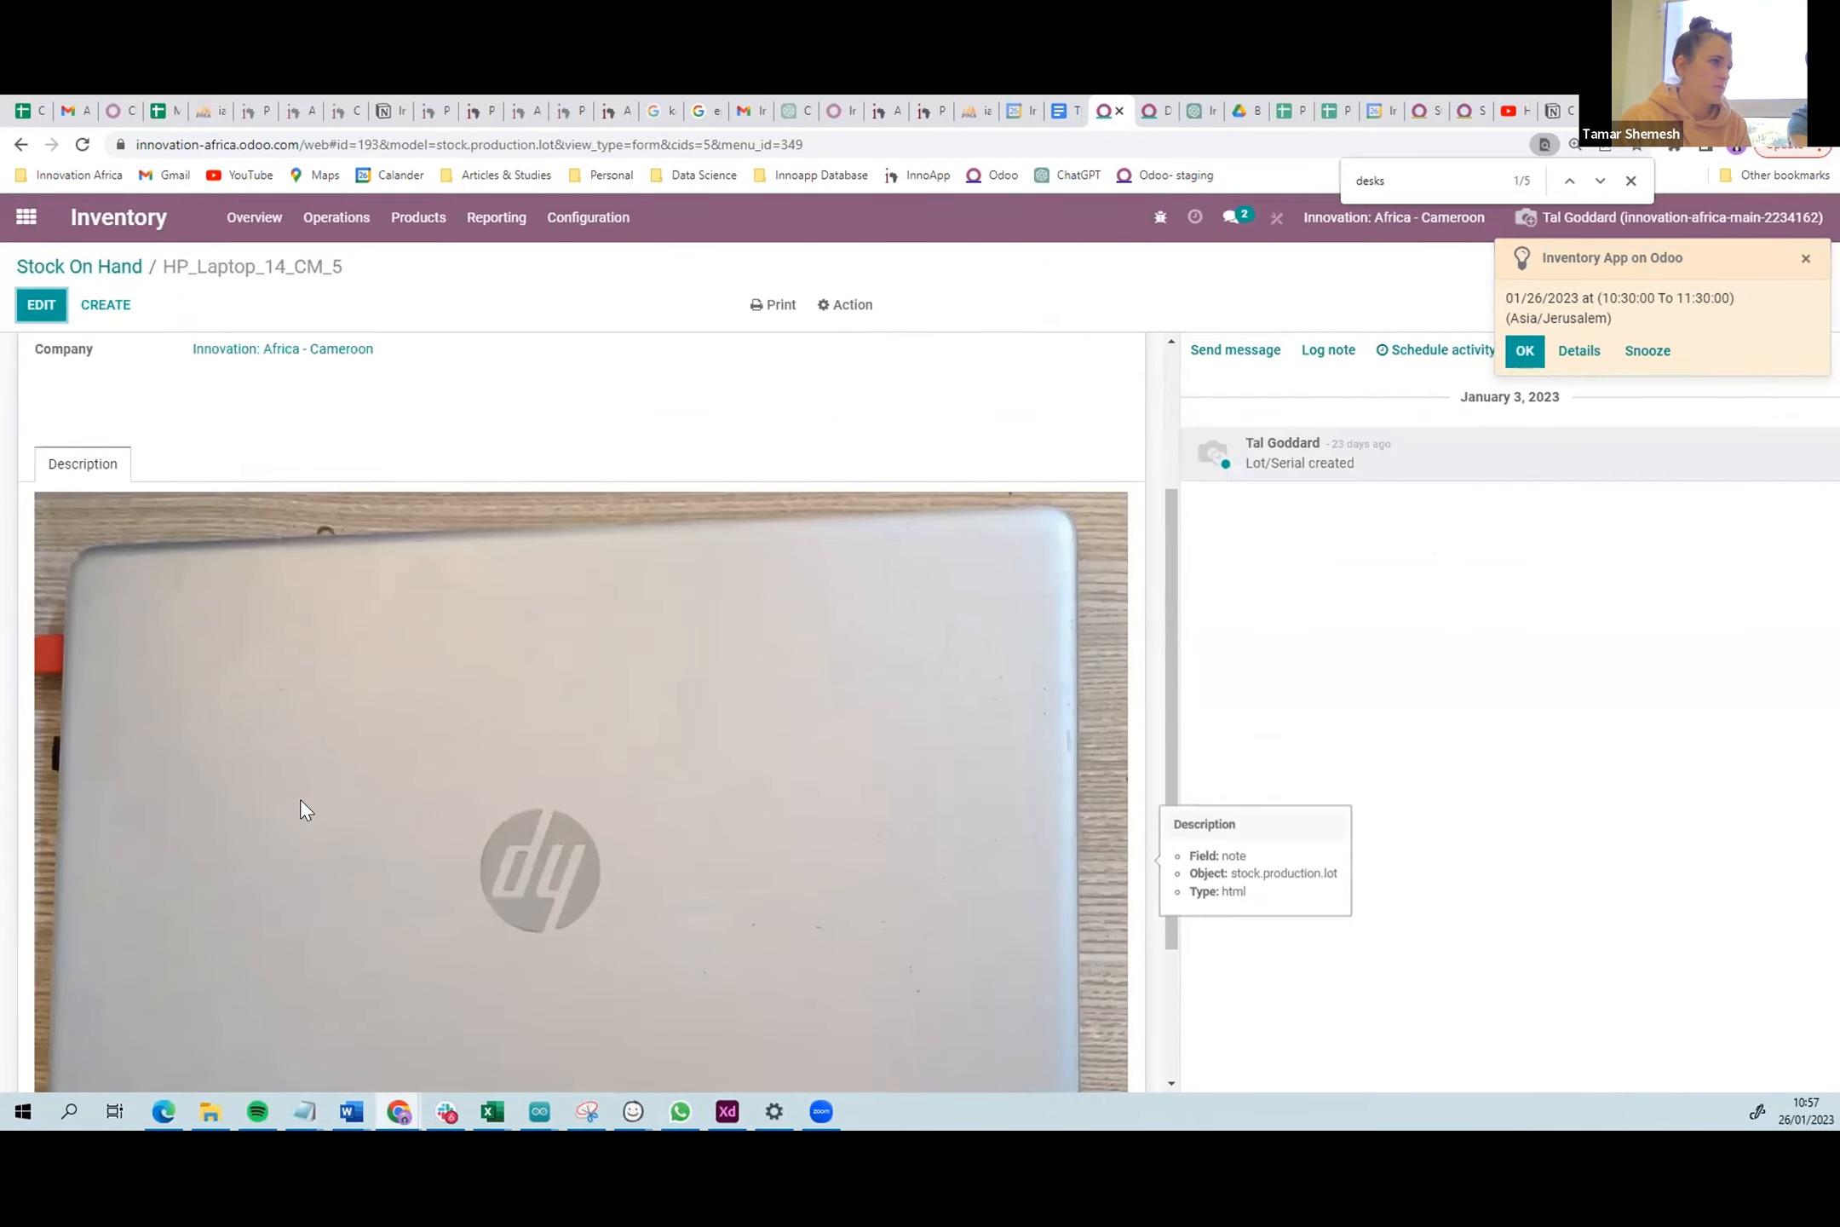
scroll(301, 799, up, 2)
click(21, 145)
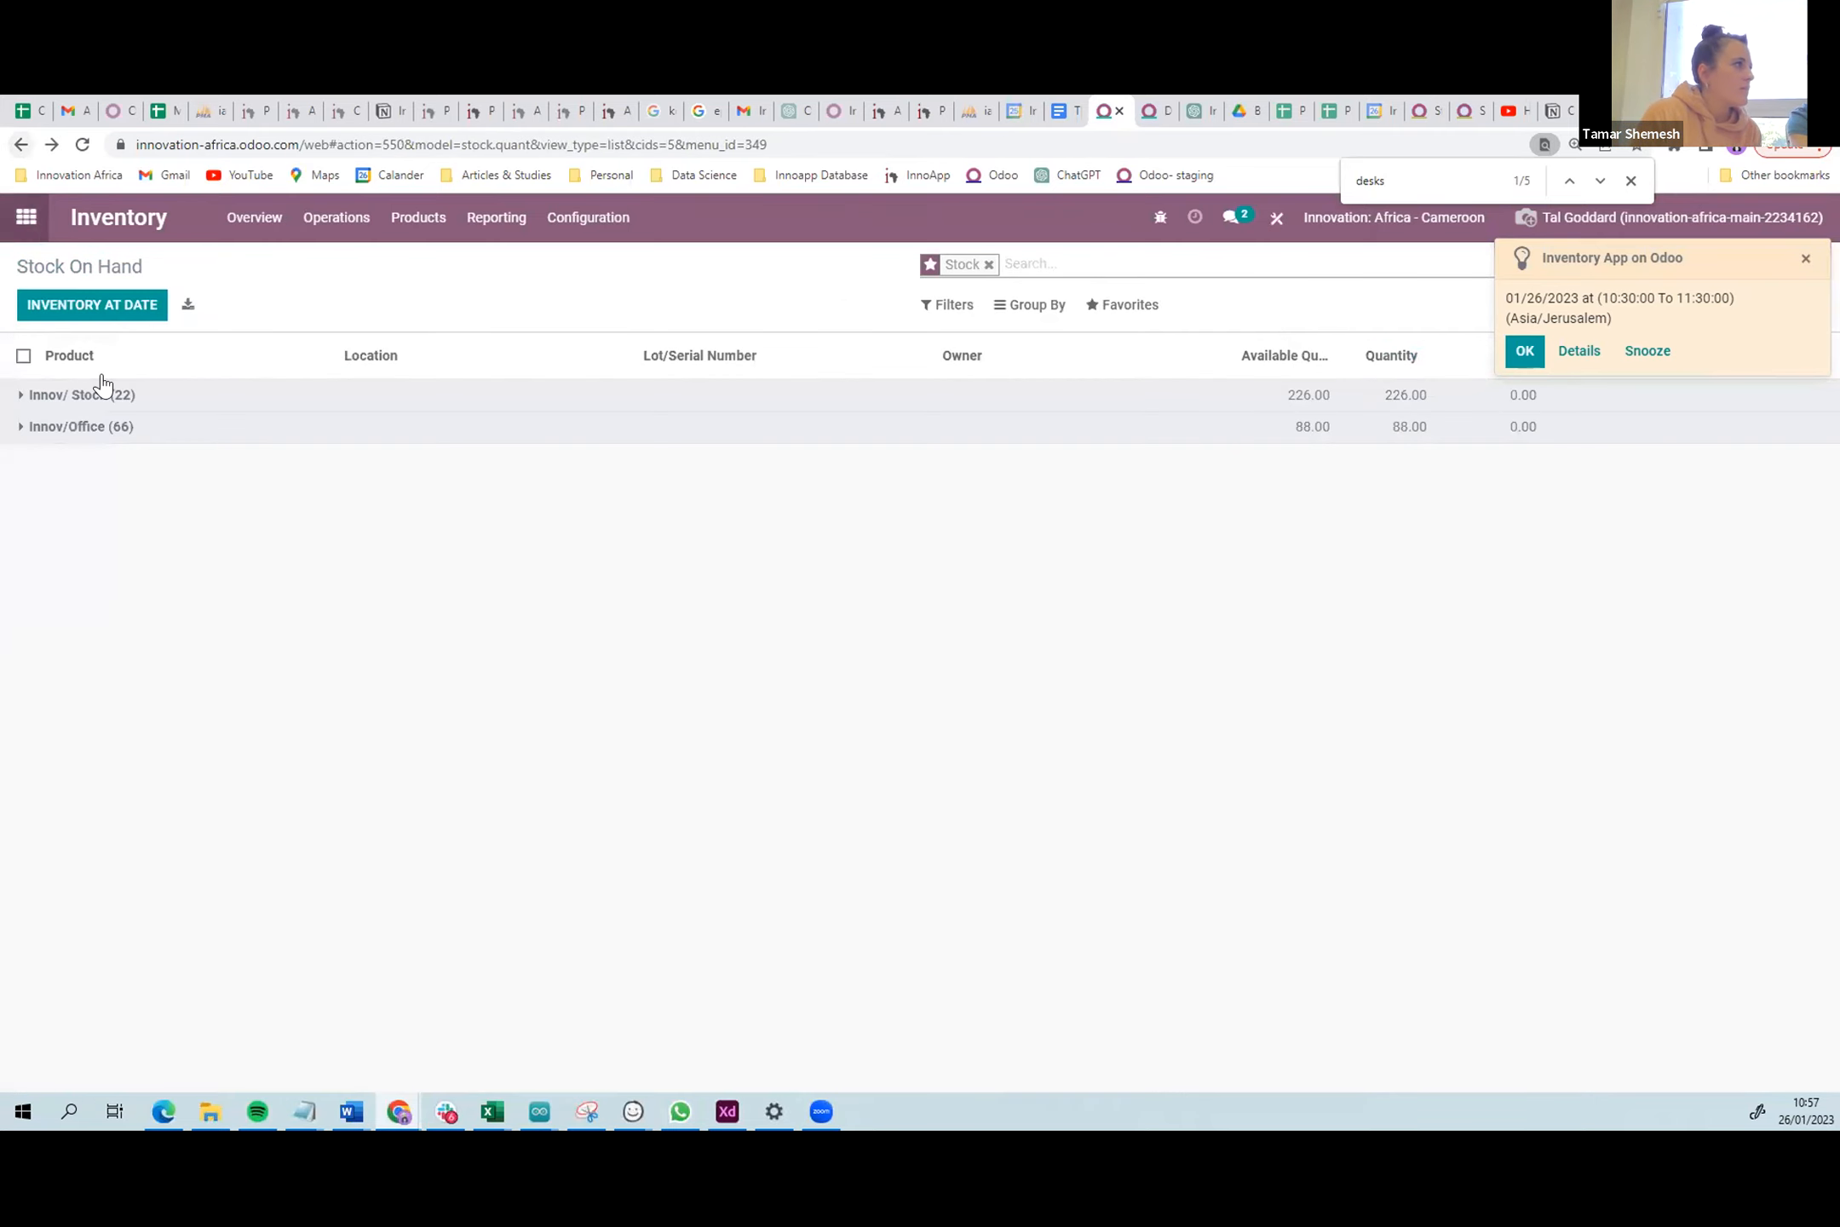
- Review the contents of Innov/Office and Innov/ Stock once more and collapse both locations
click(109, 428)
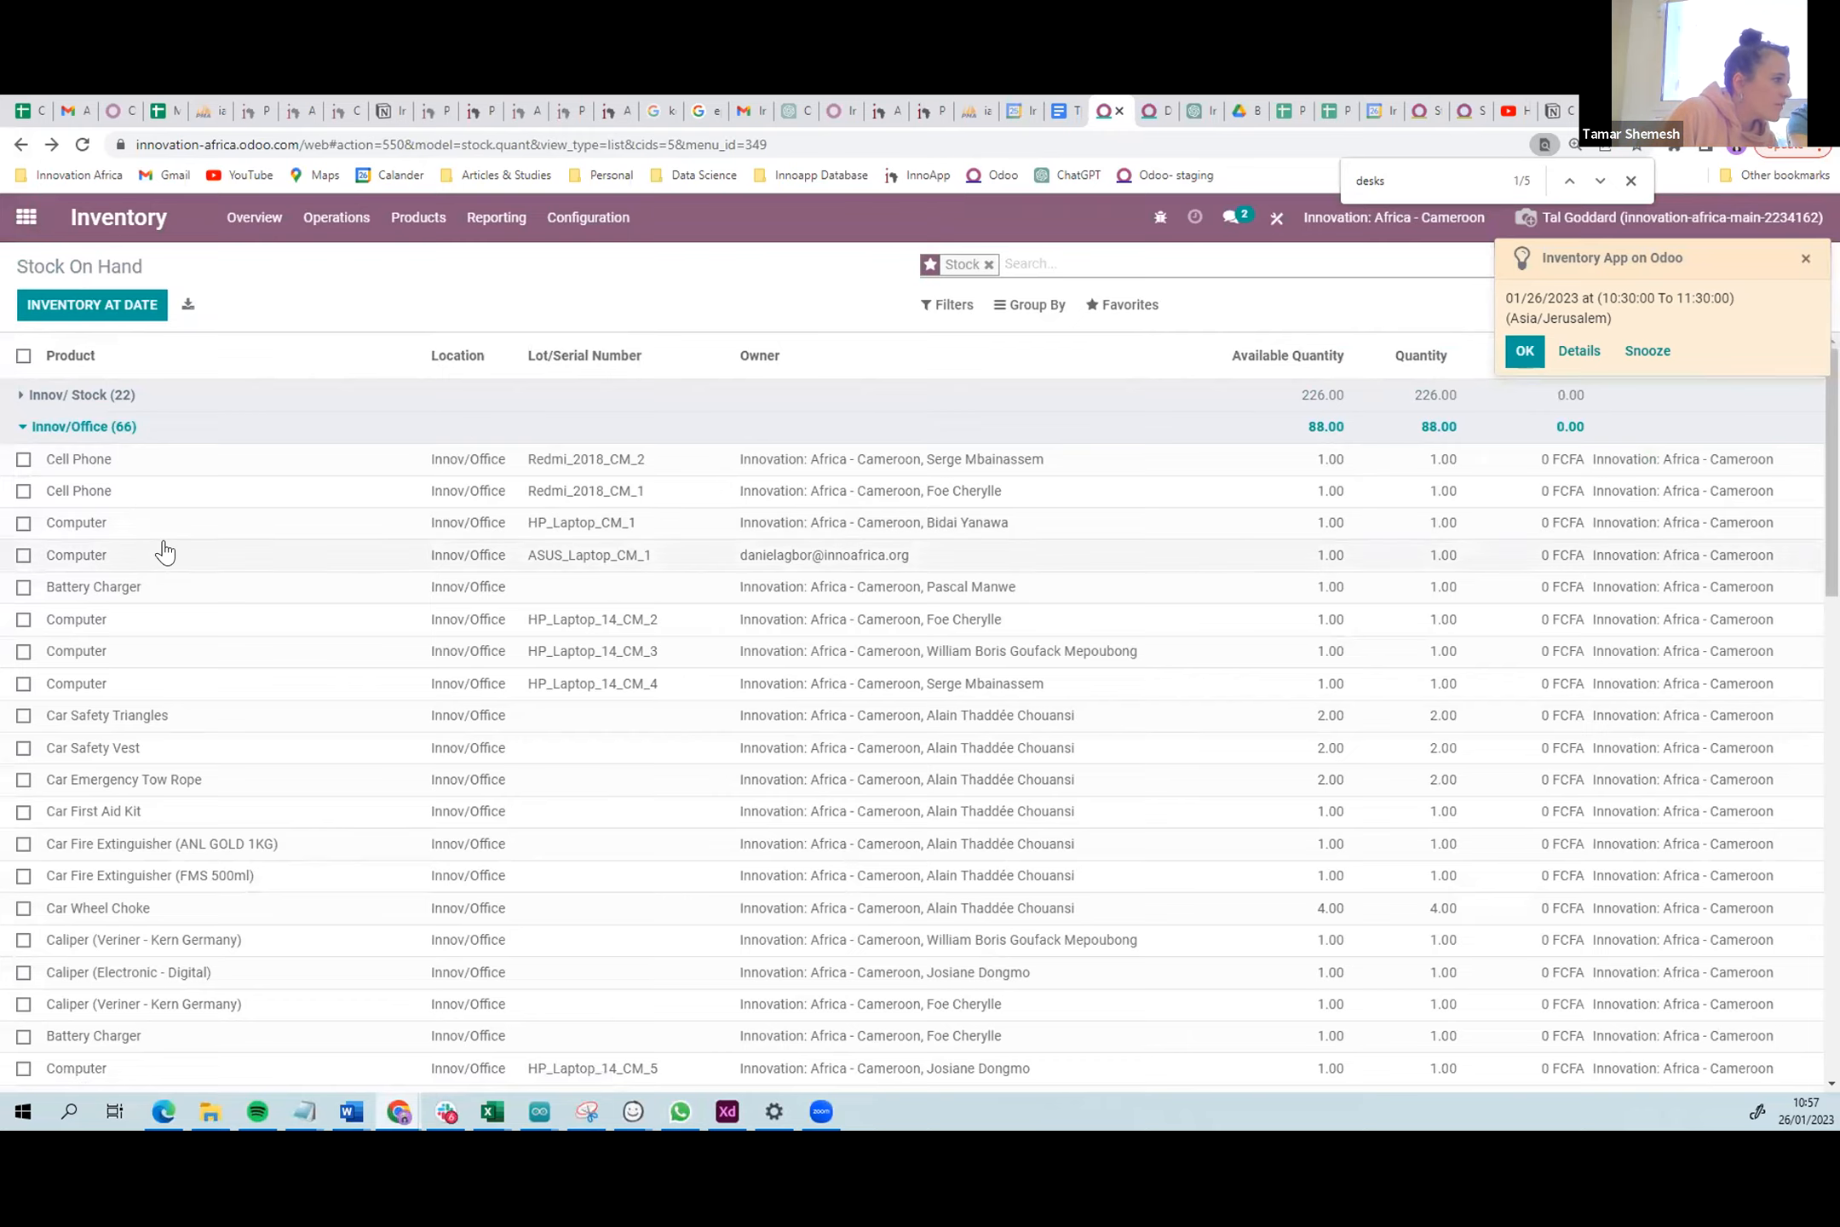
scroll(165, 550, down, 2)
scroll(162, 550, up, 2)
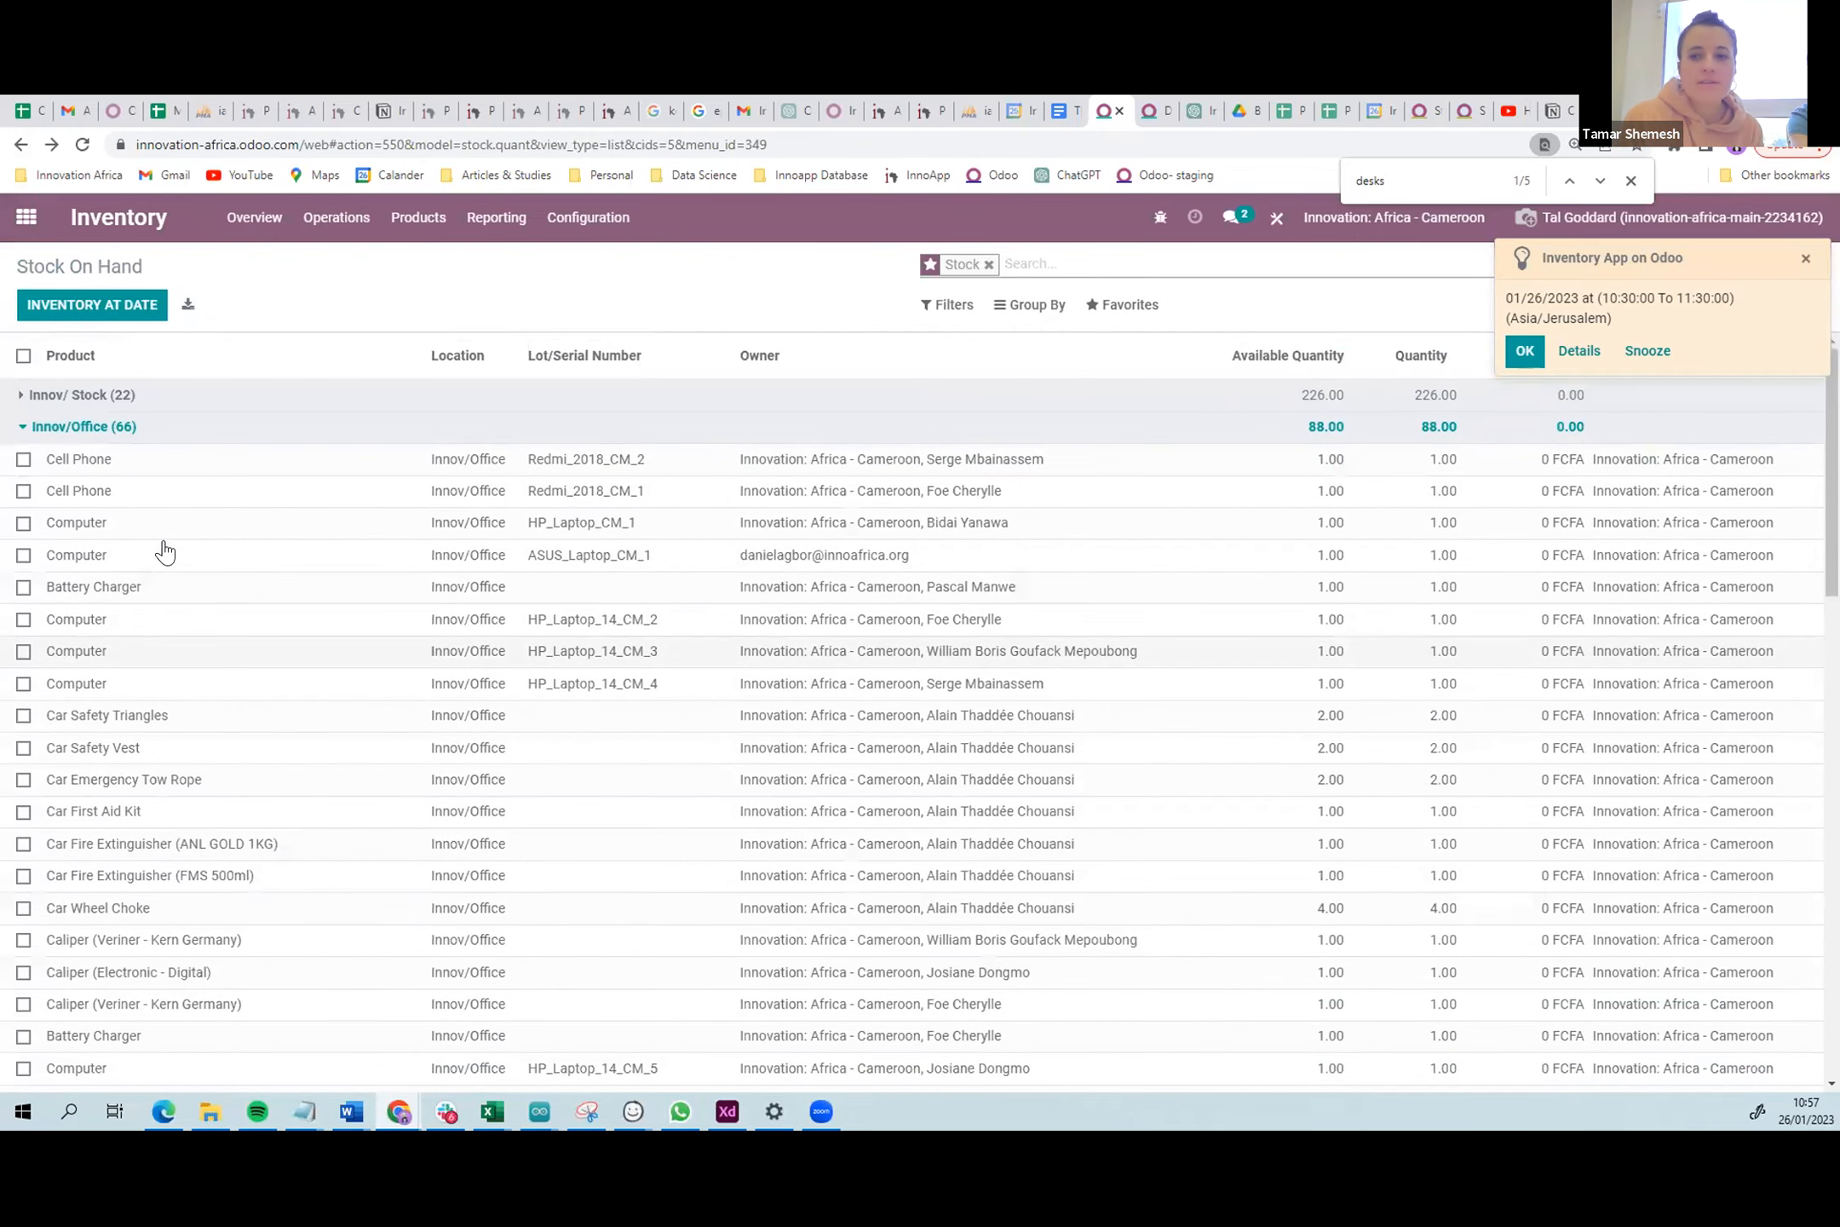
click(115, 441)
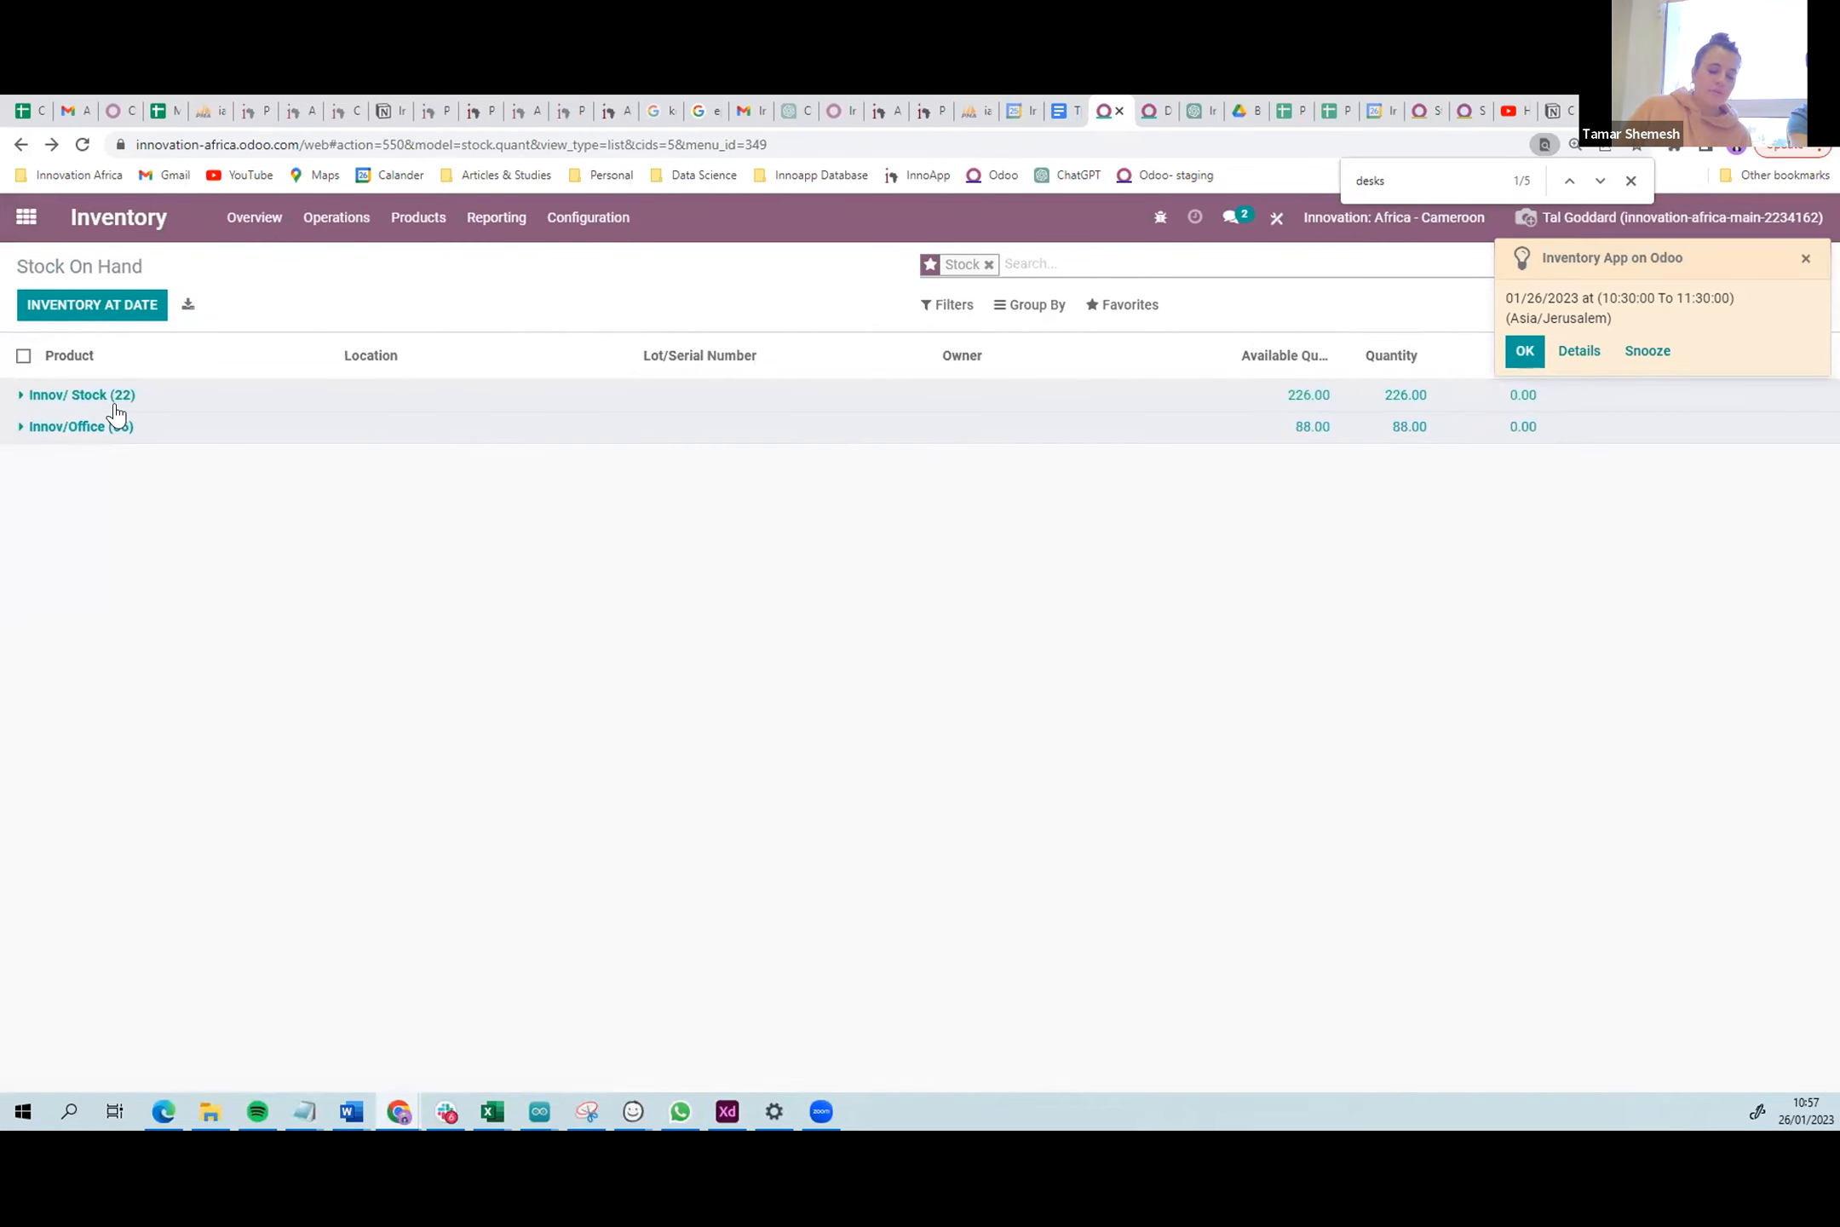
click(115, 414)
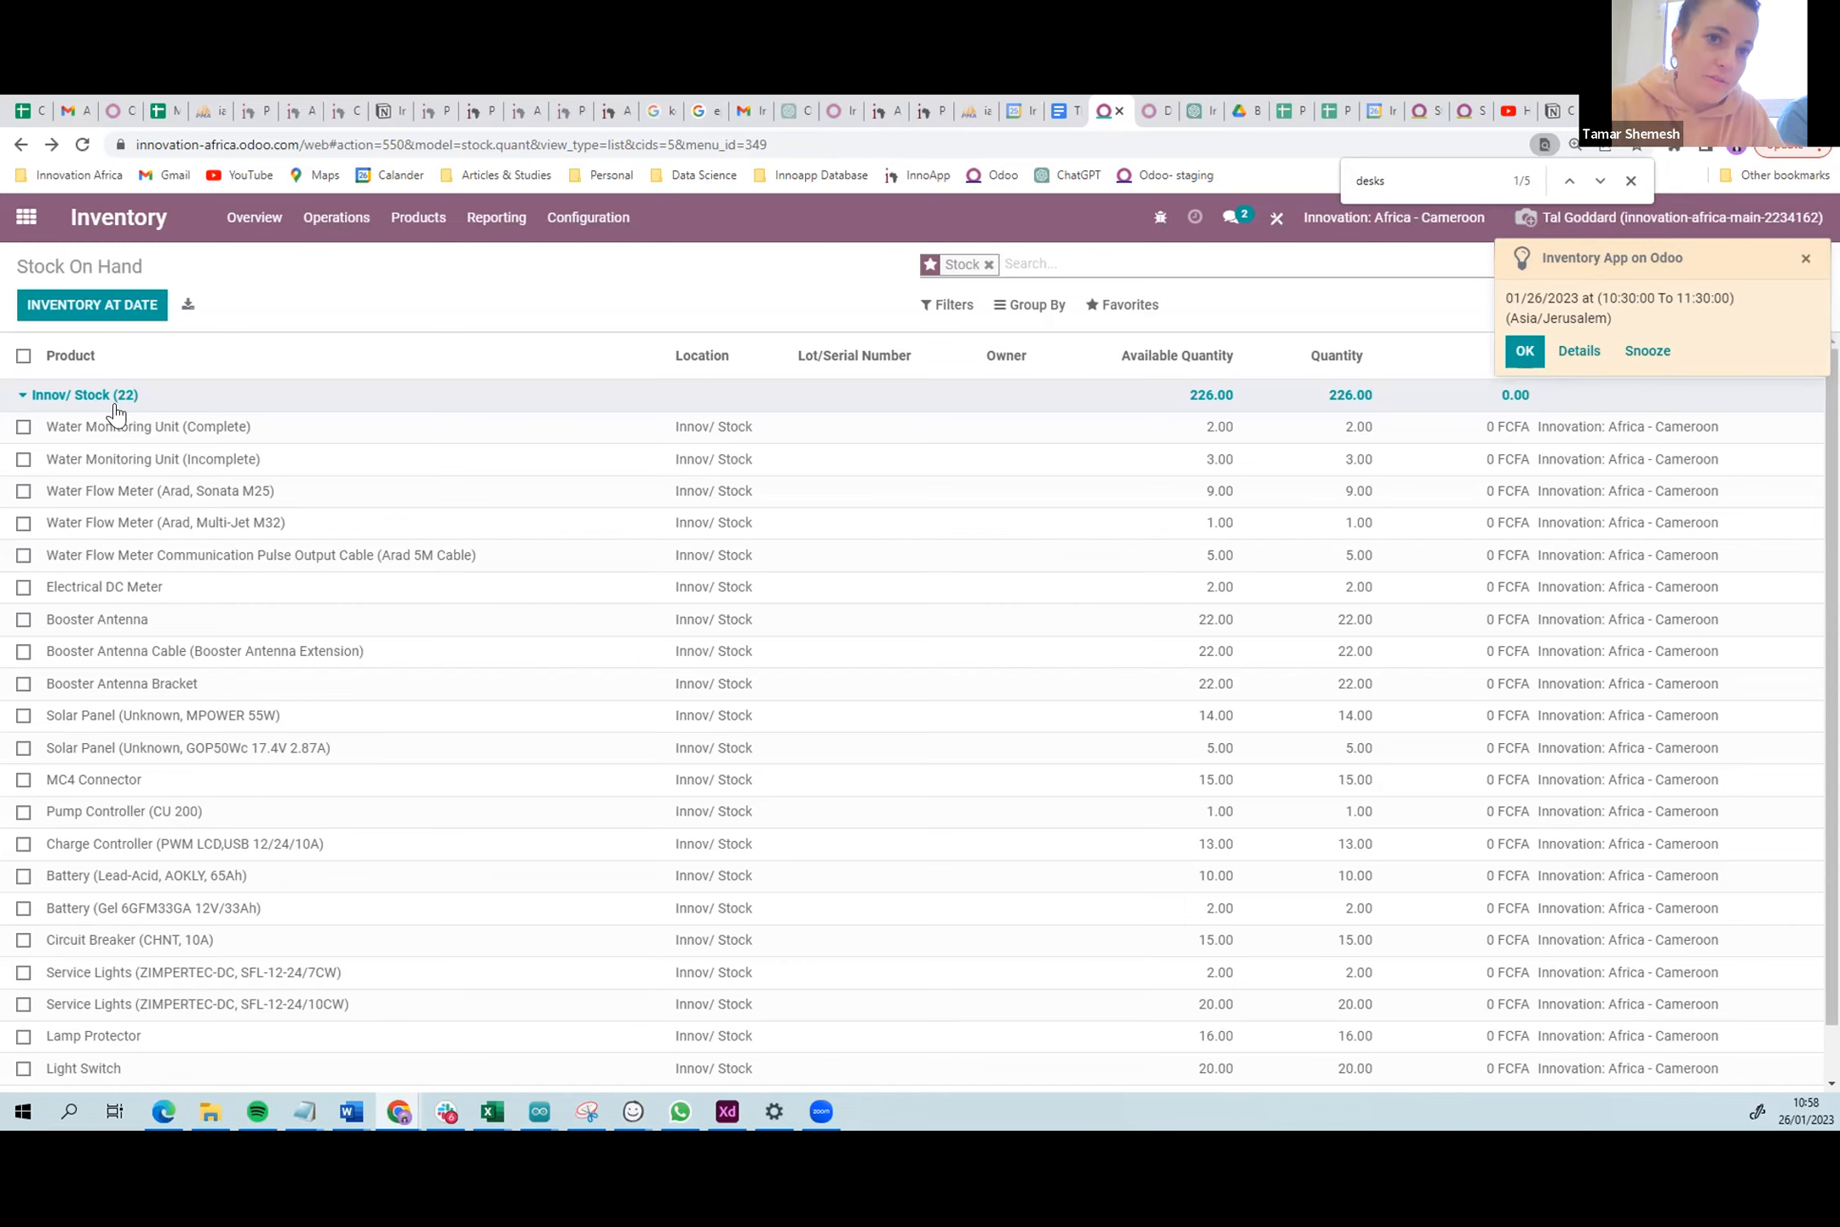
click(116, 414)
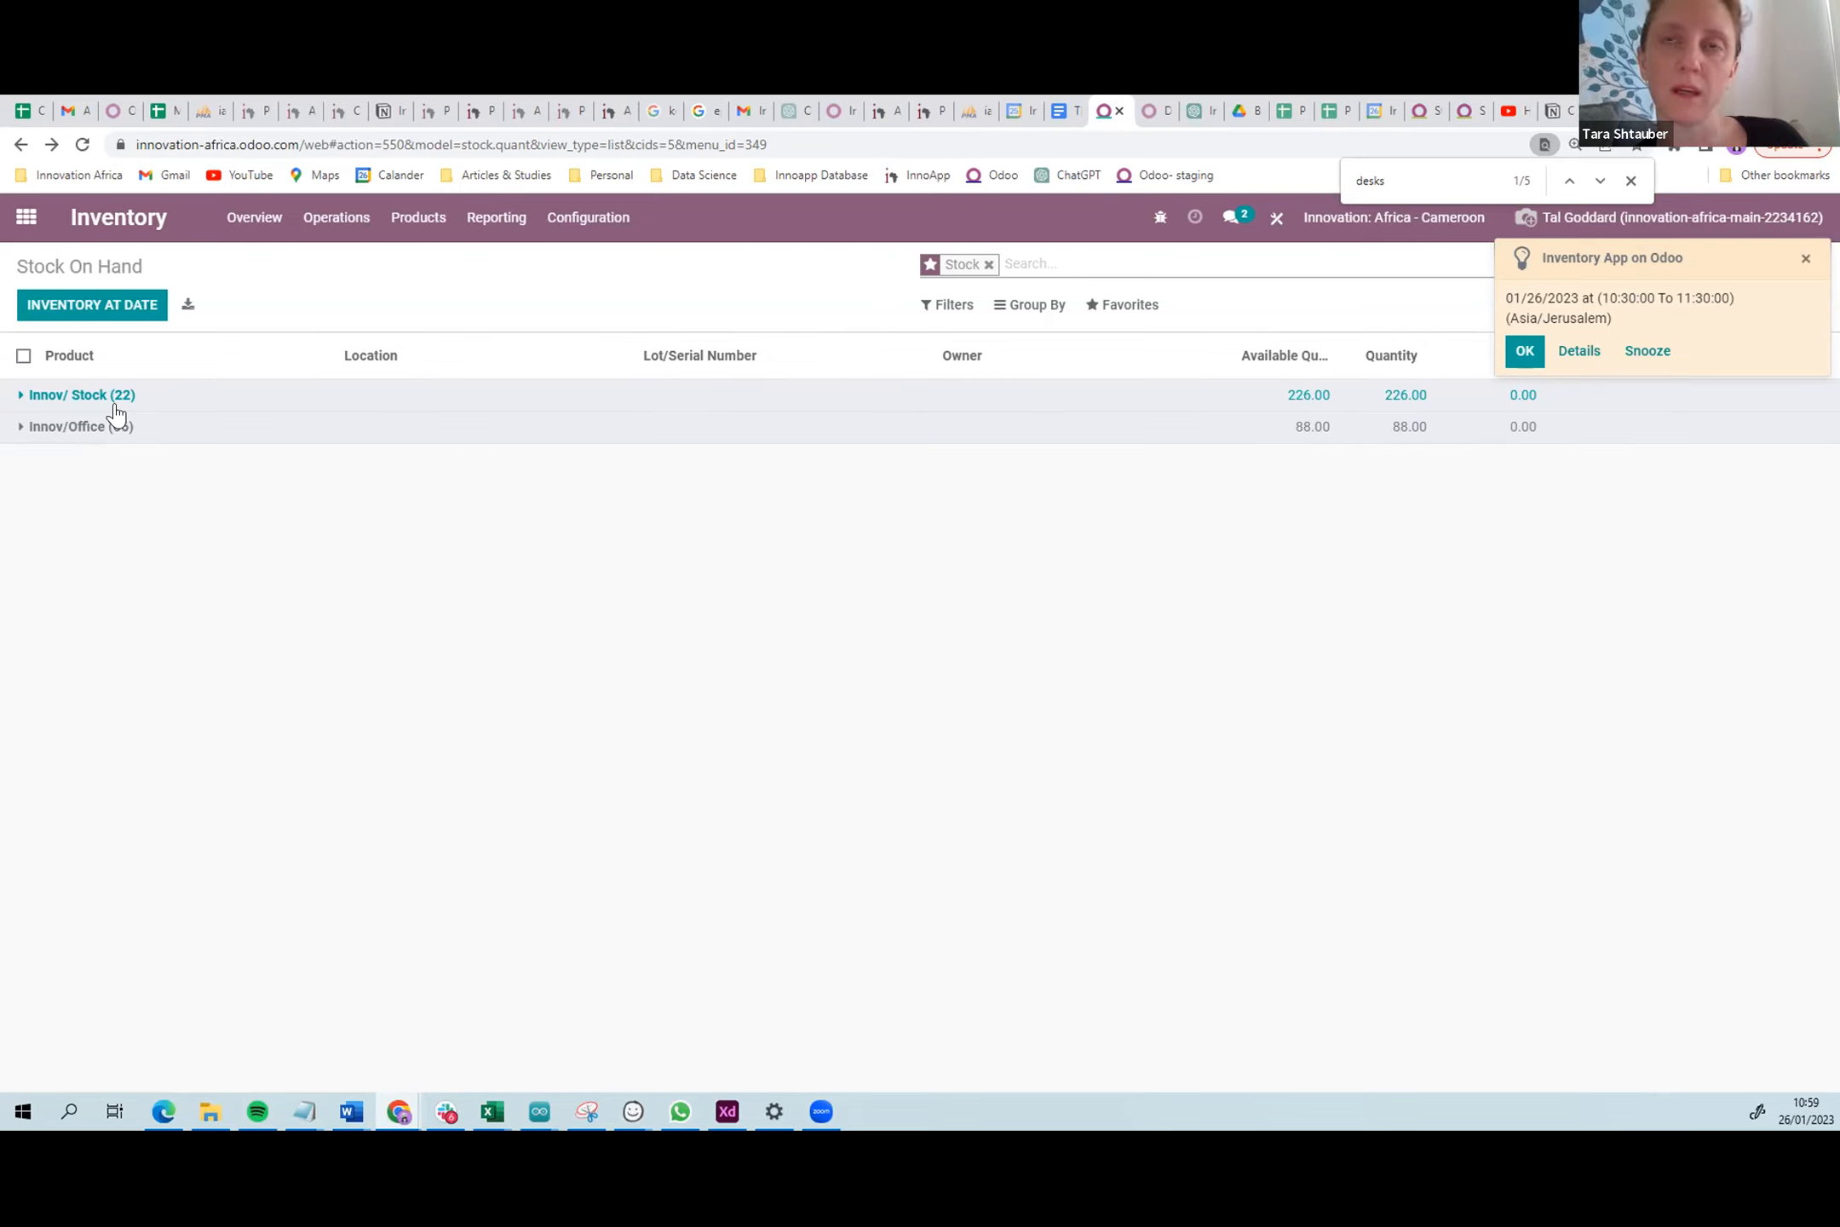
- Switch the company to Innovation: Africa - Tanzania, group its Inventory Report by location without the Stock filter, and review the village and school locations
click(1361, 223)
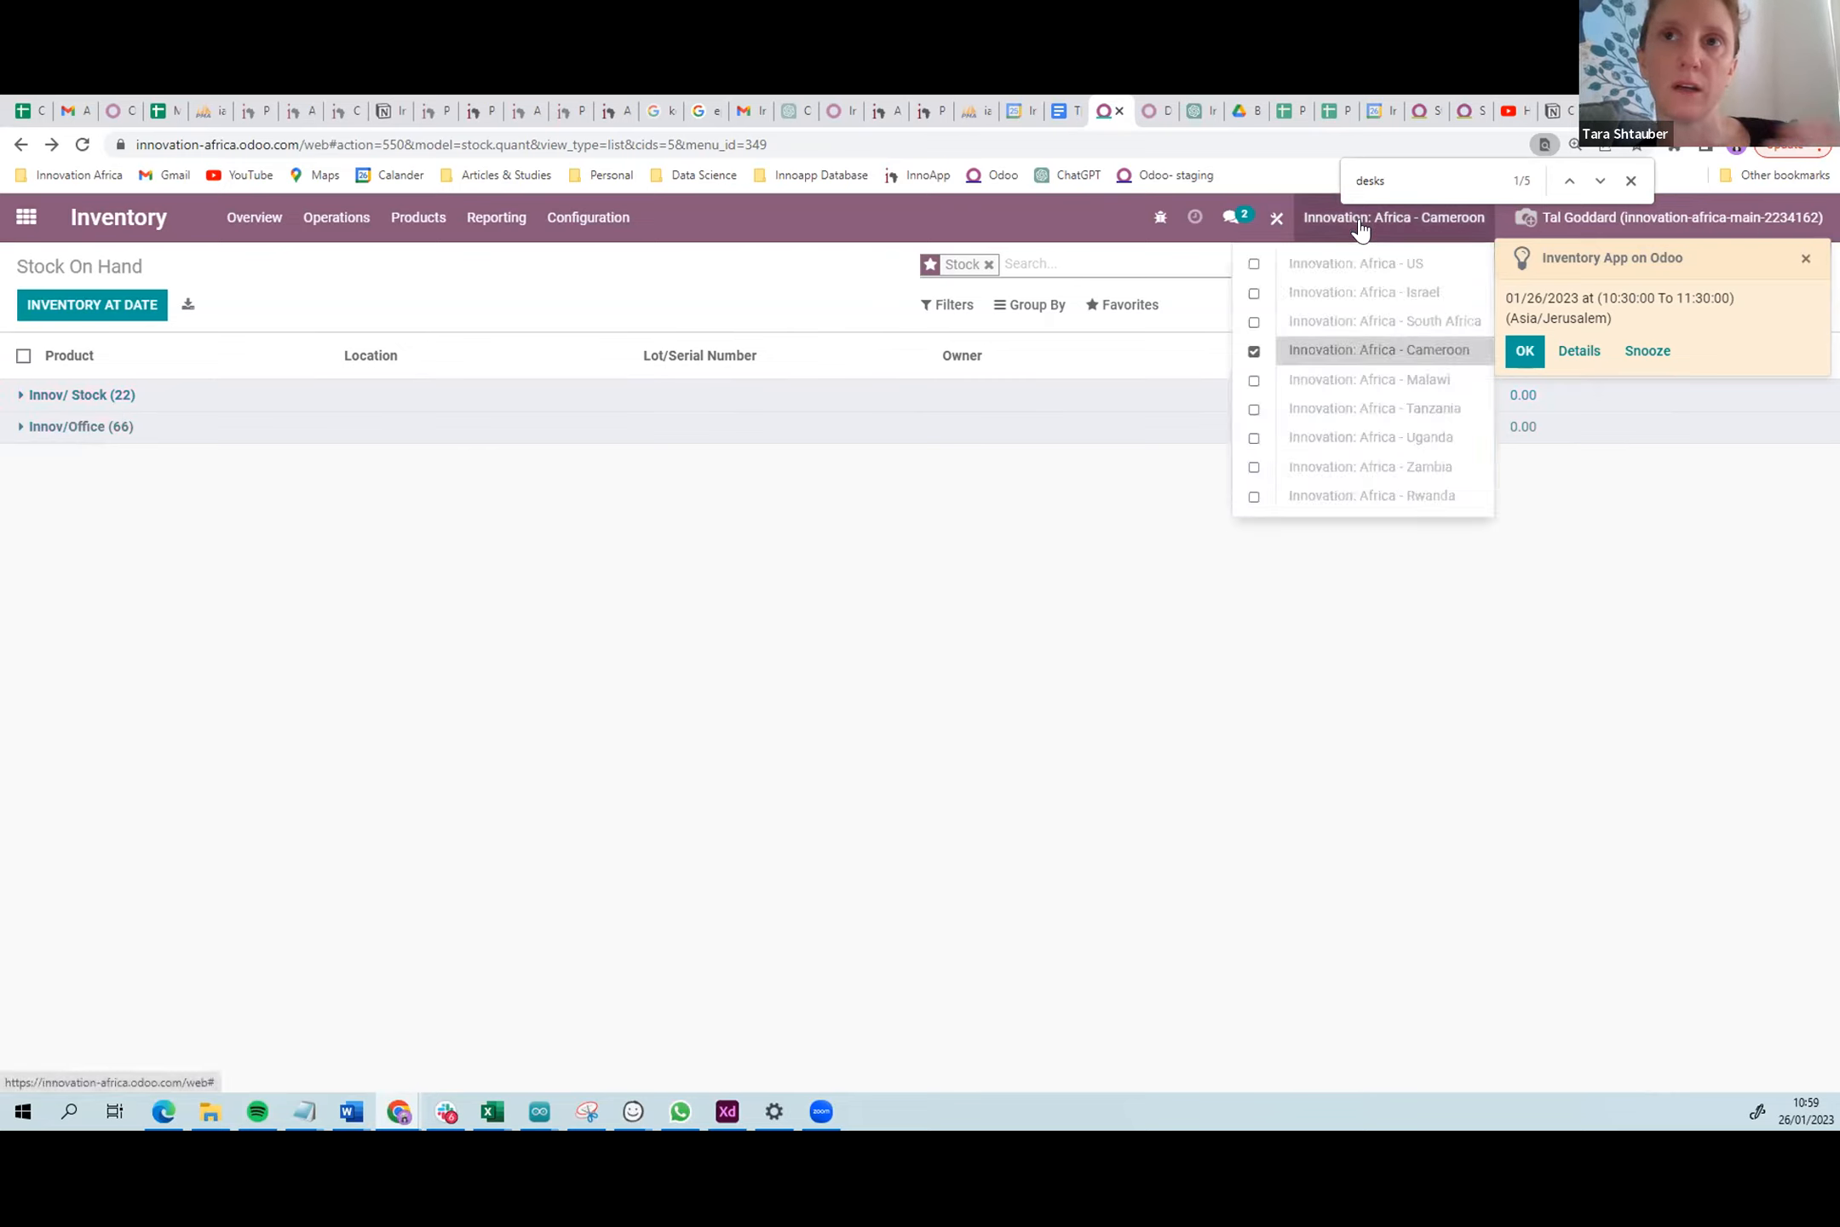
click(1345, 411)
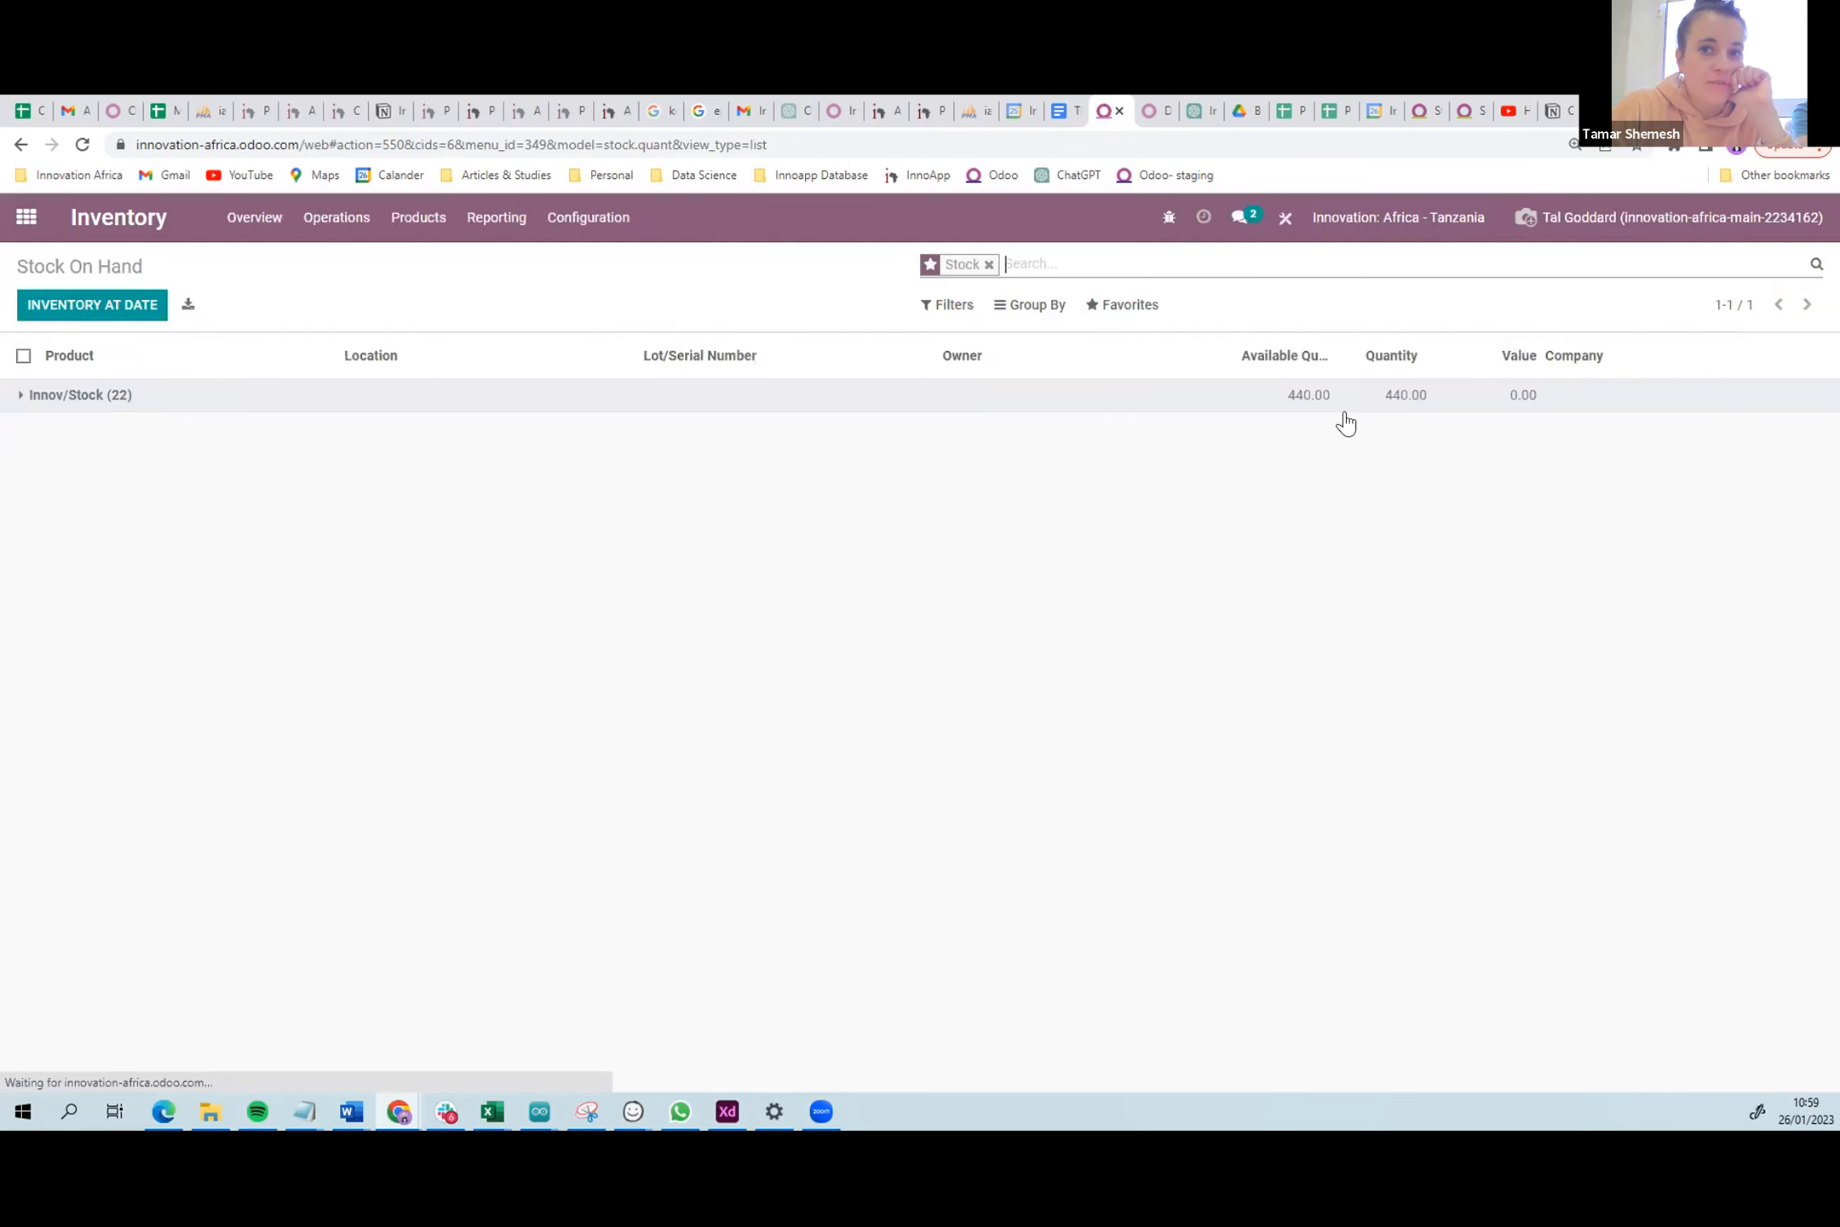
click(989, 266)
click(1019, 306)
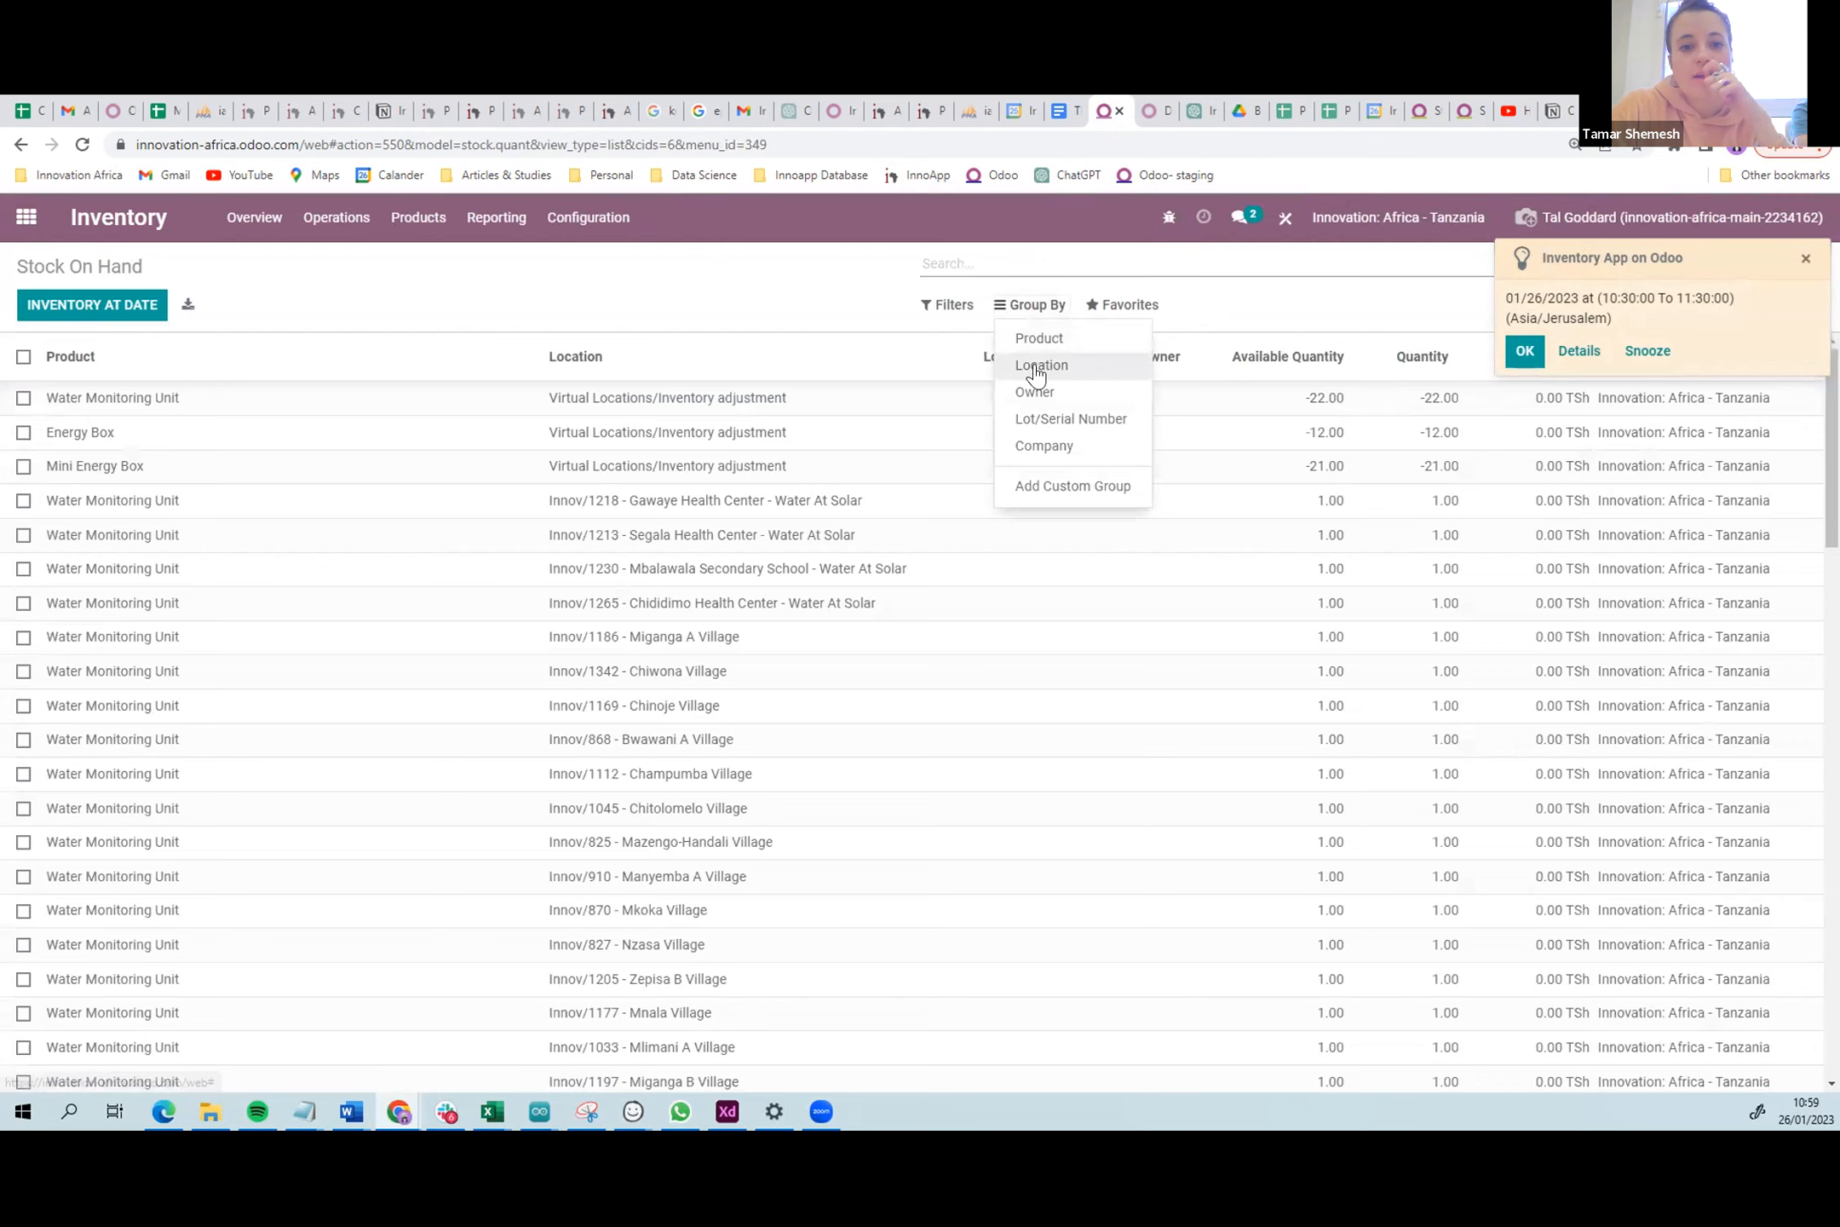
click(1036, 368)
scroll(506, 820, down, 4)
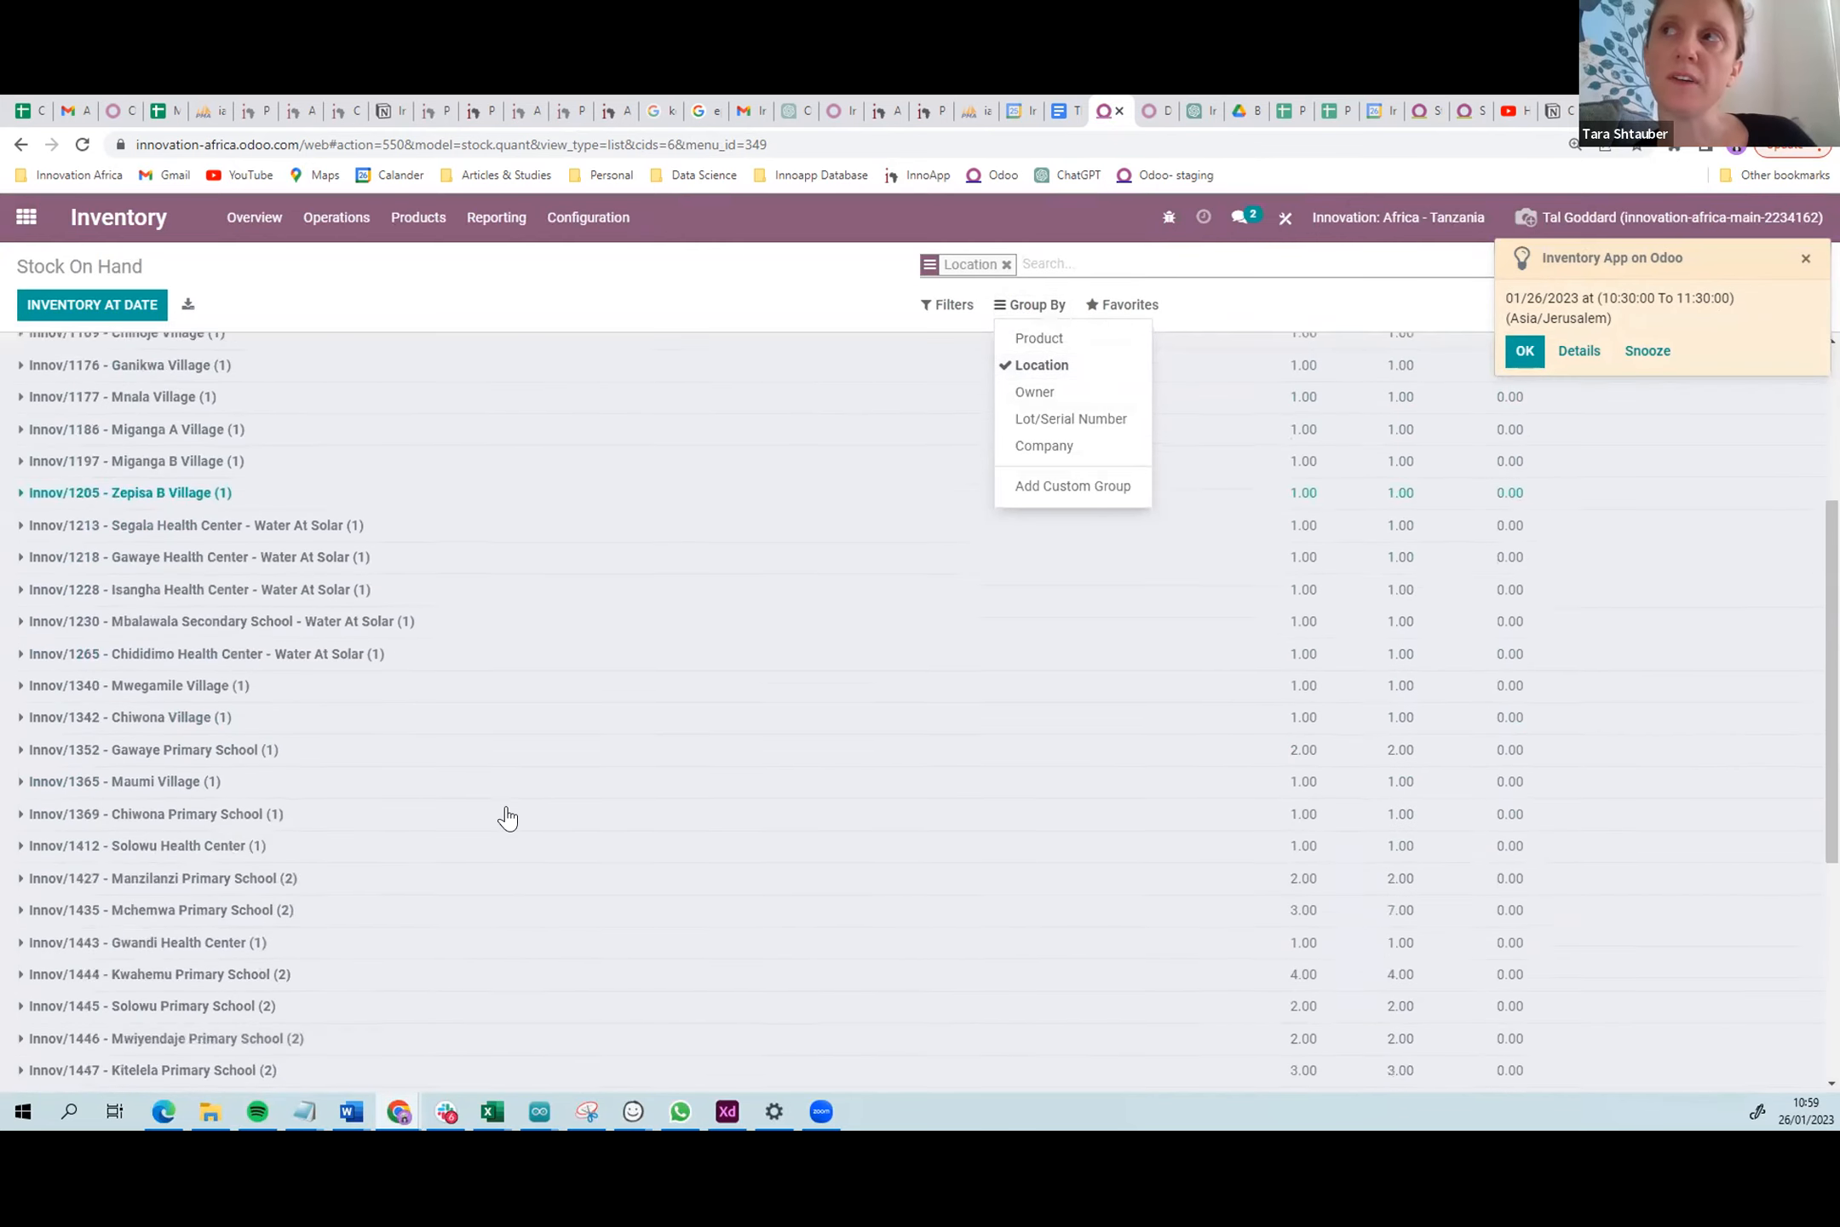
scroll(508, 818, down, 5)
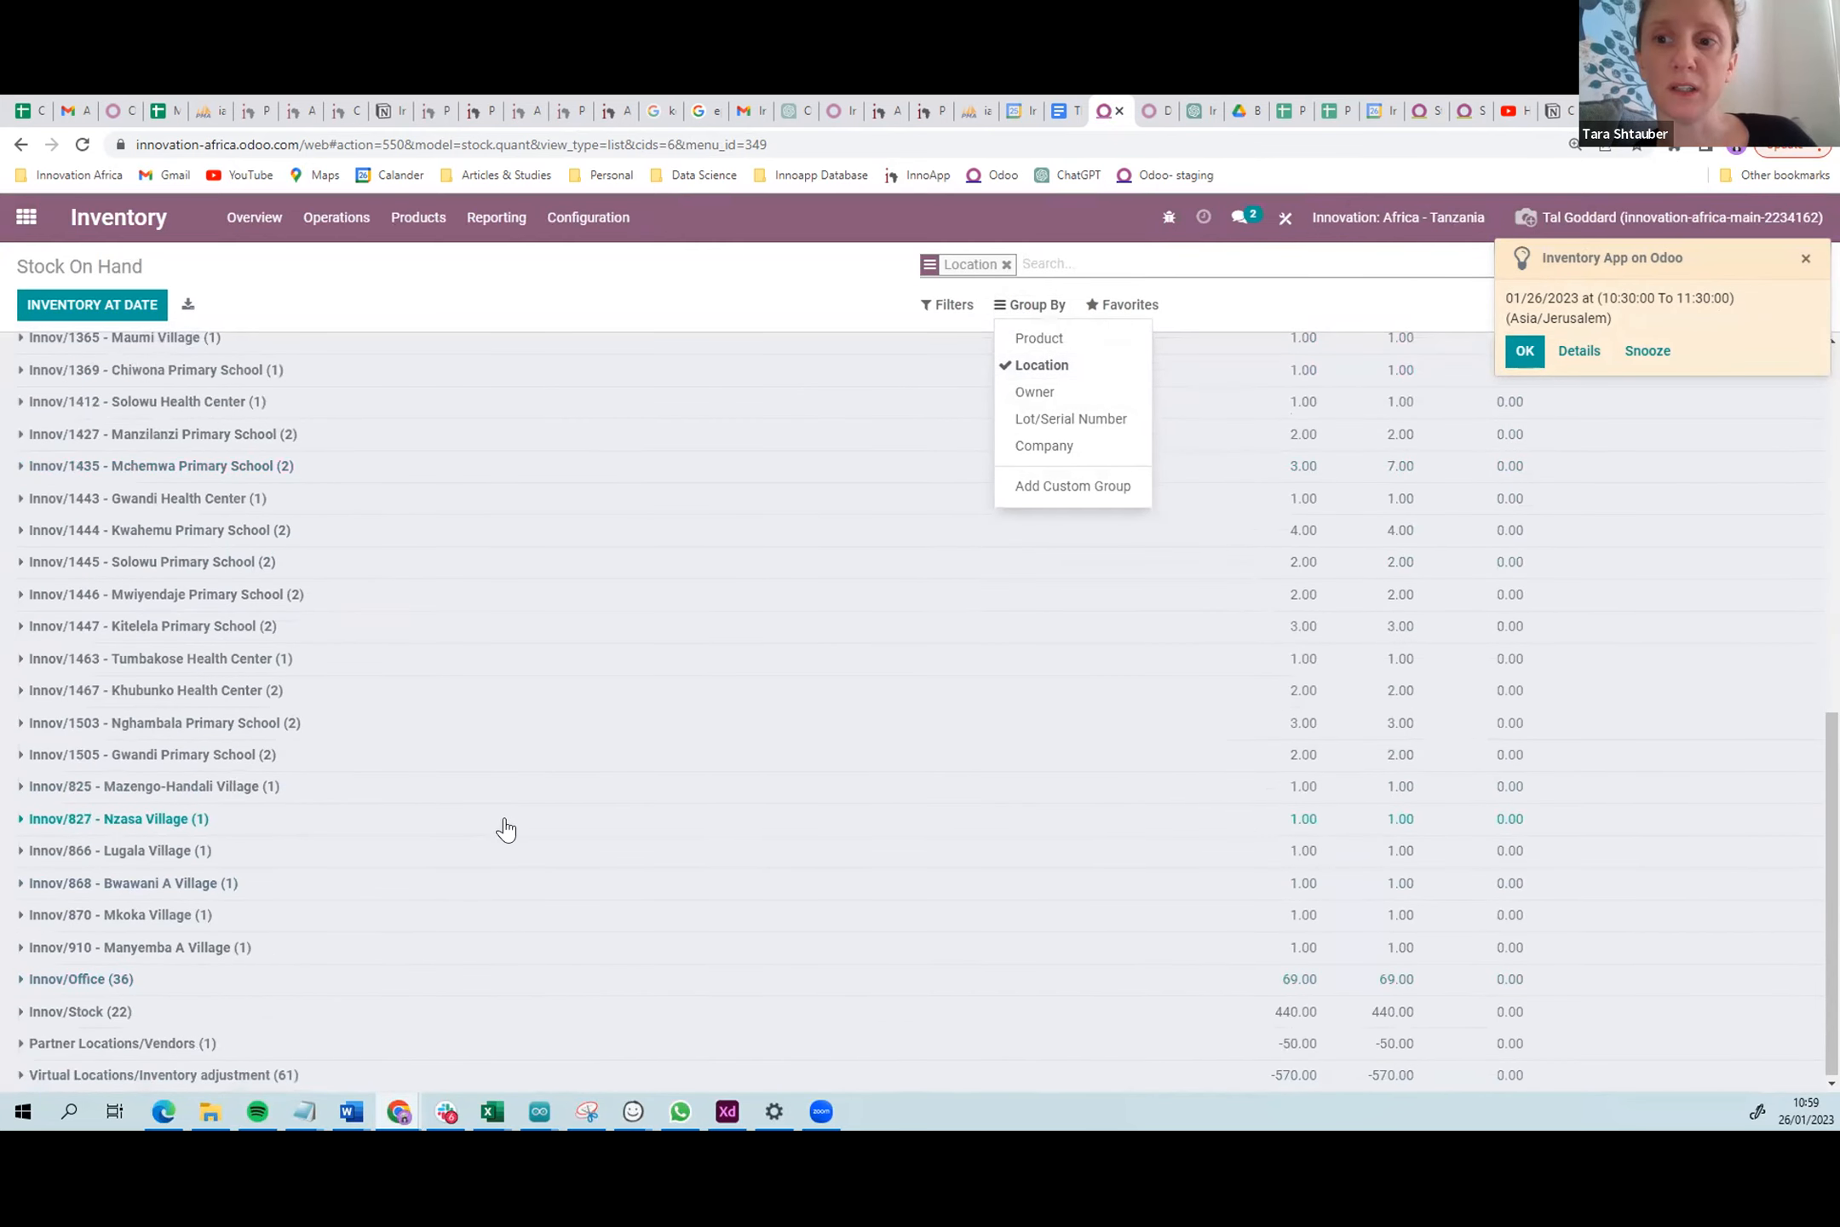
scroll(506, 829, up, 10)
scroll(506, 829, down, 5)
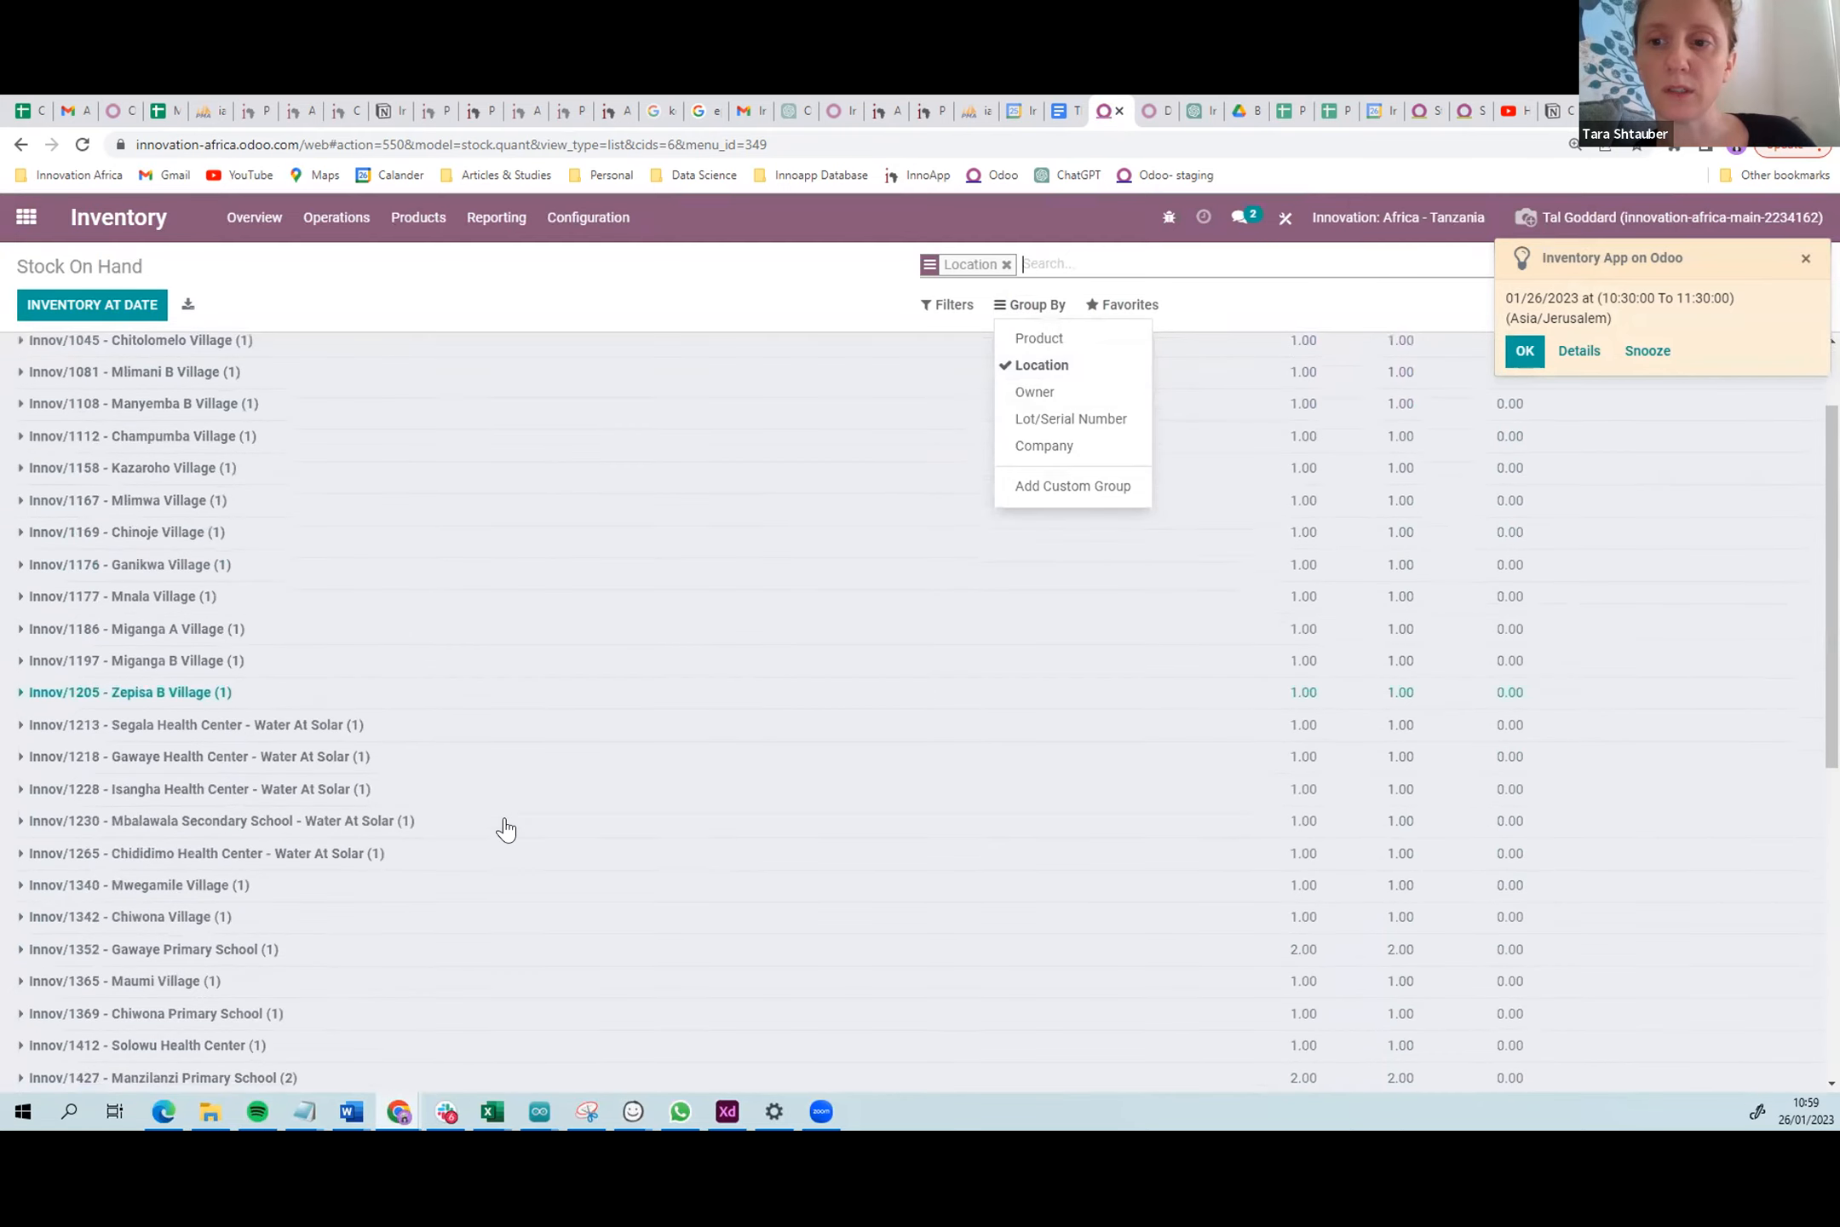
scroll(506, 829, down, 1)
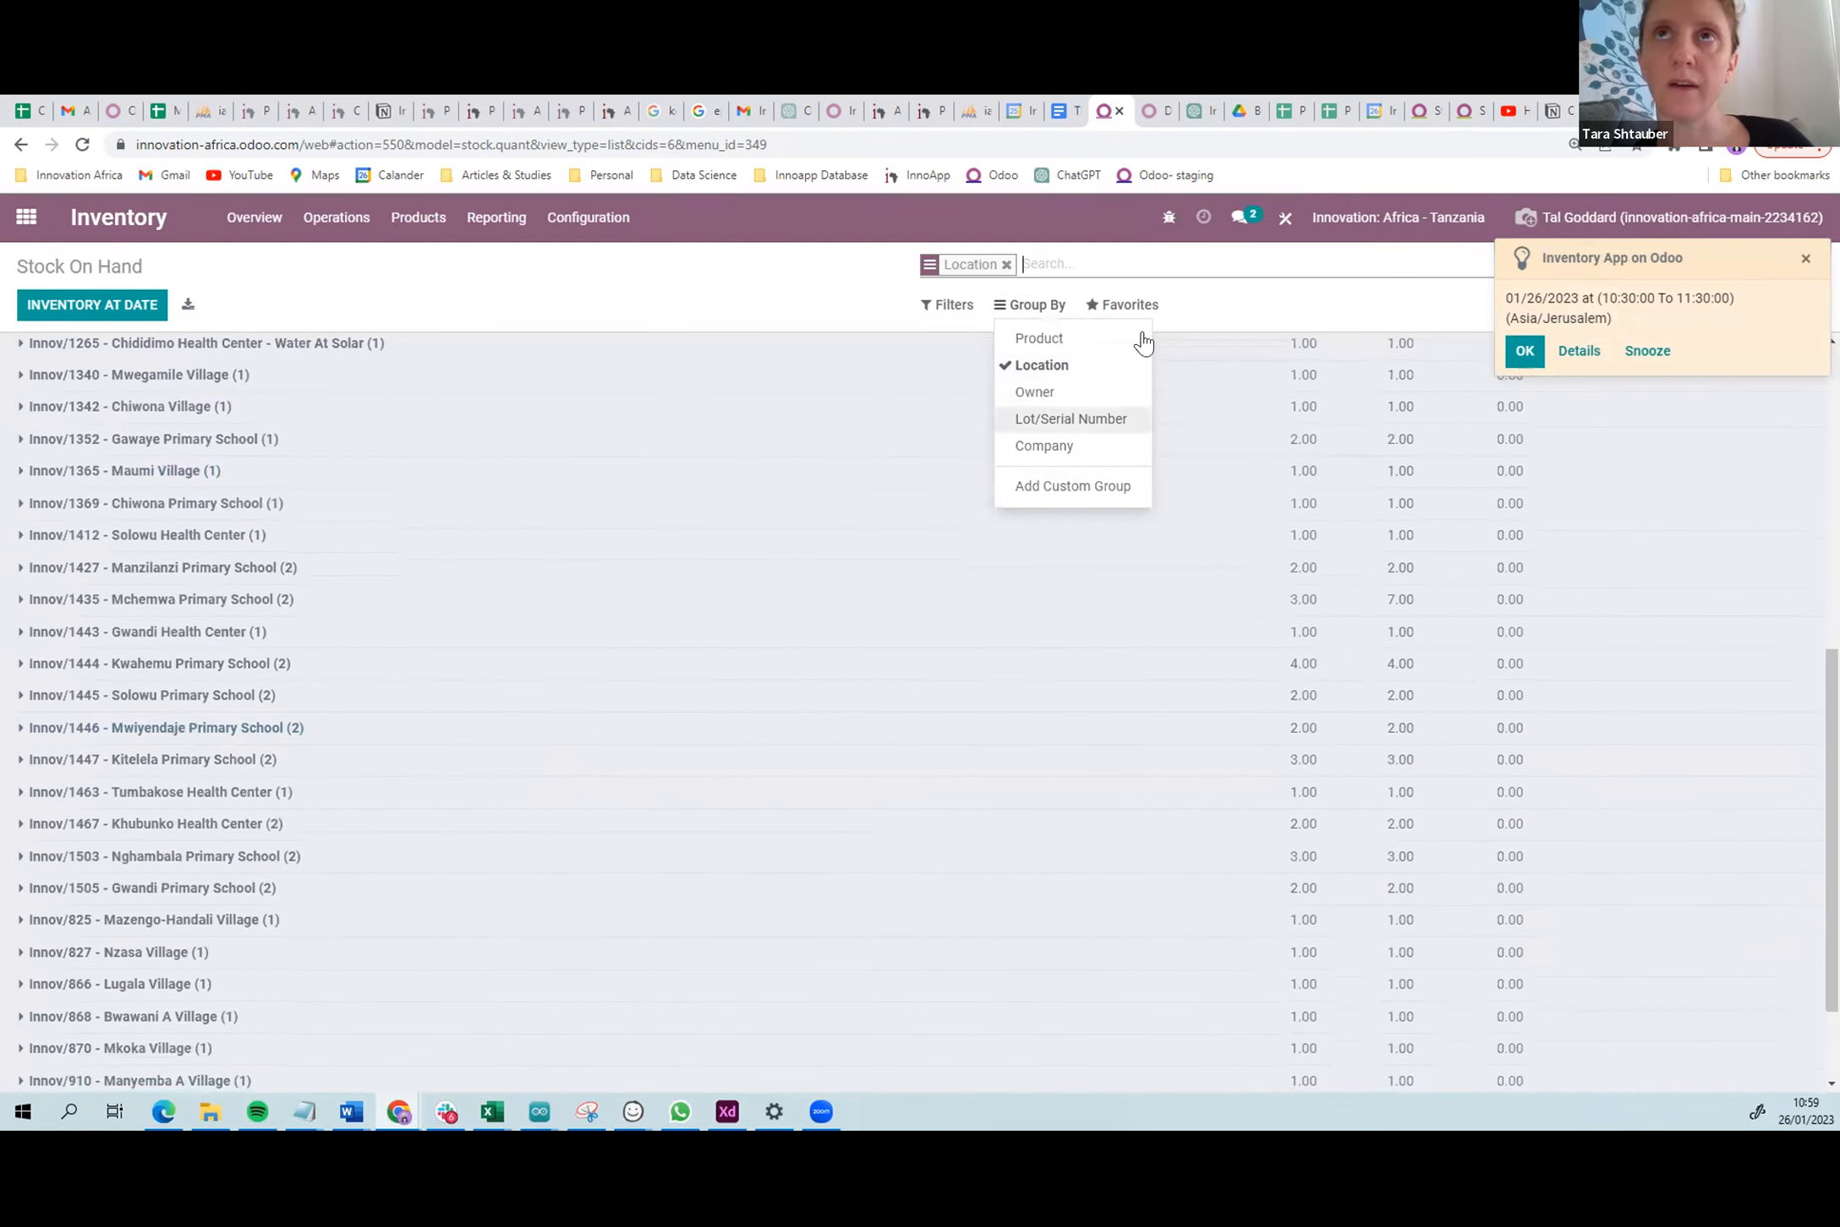
- Search the web for forms, open Google Forms and open the Malawi Inventory Form for editing
click(1457, 114)
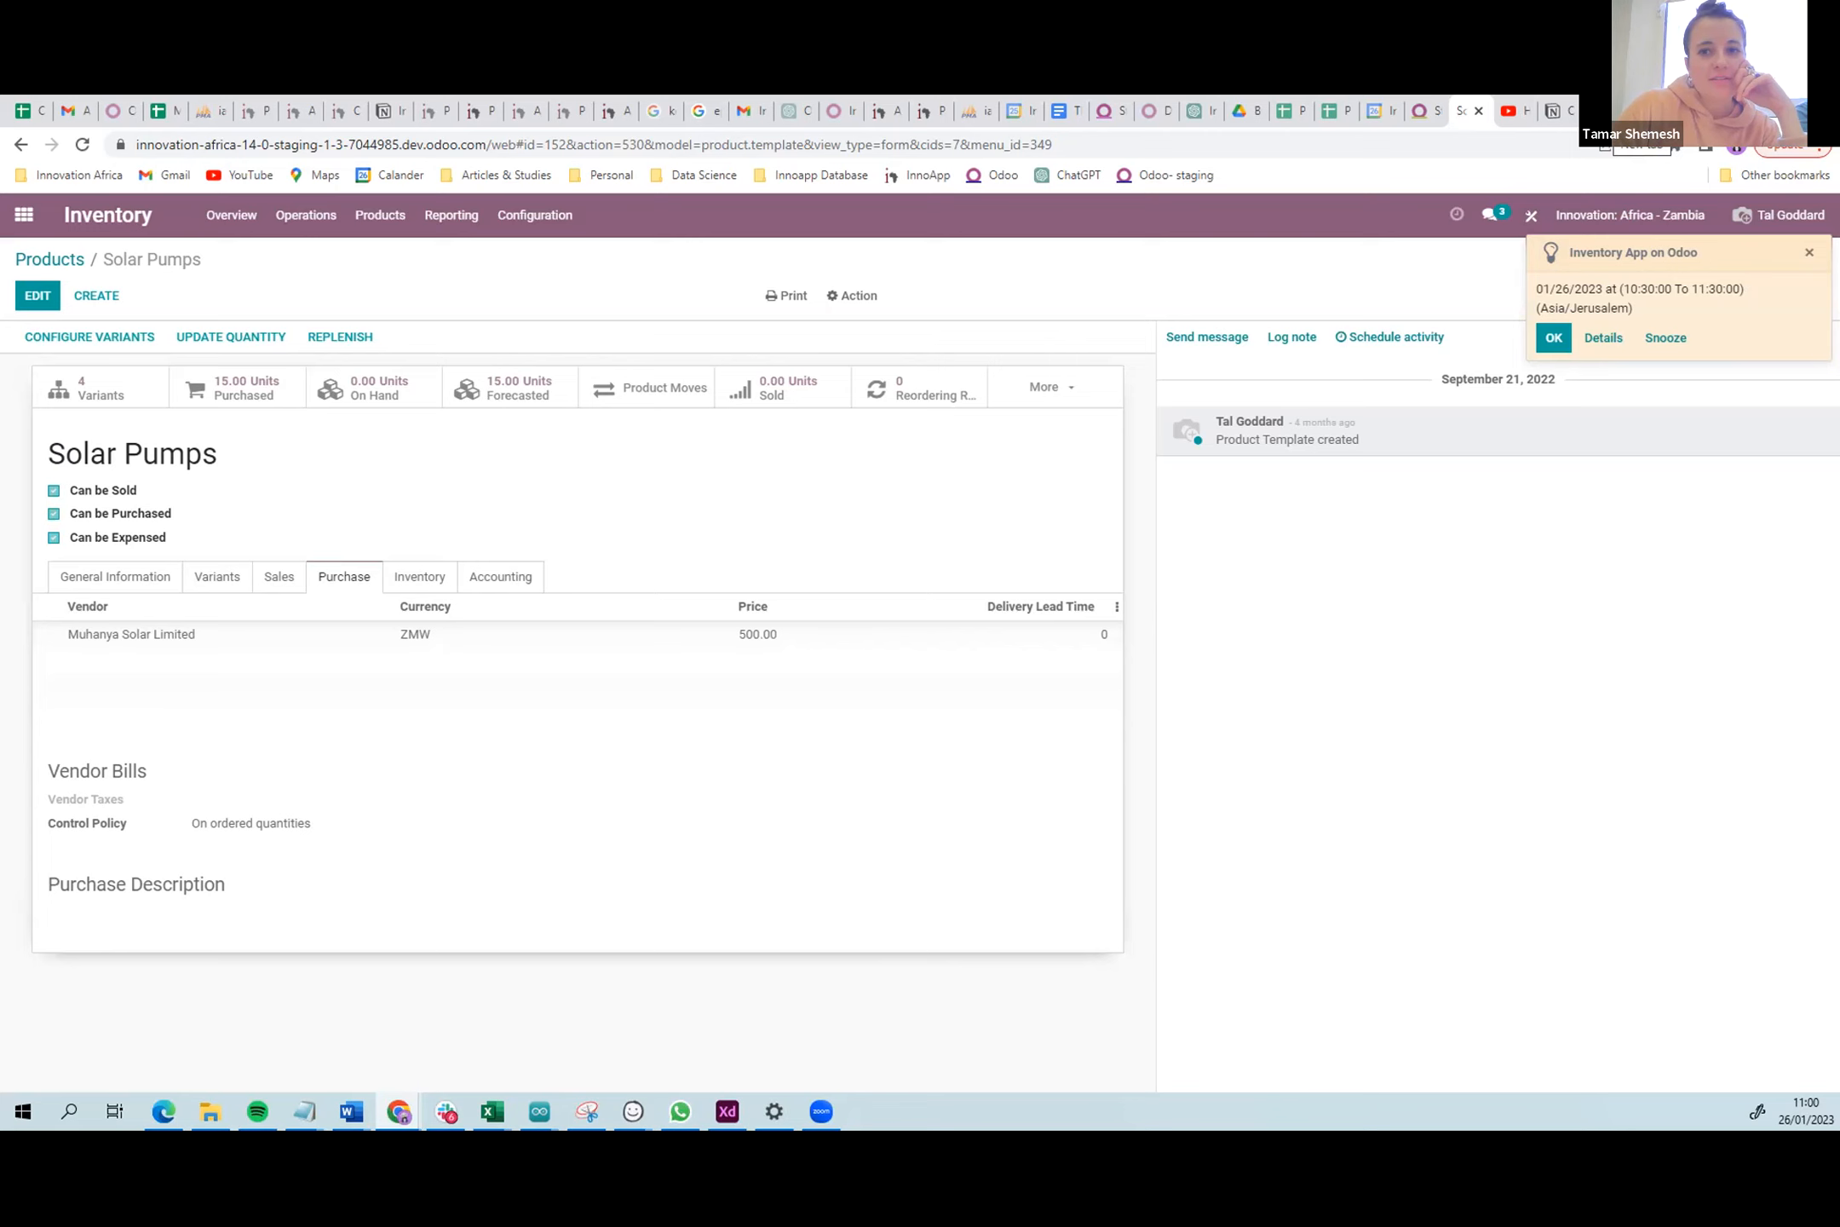
key(ctrl+t)
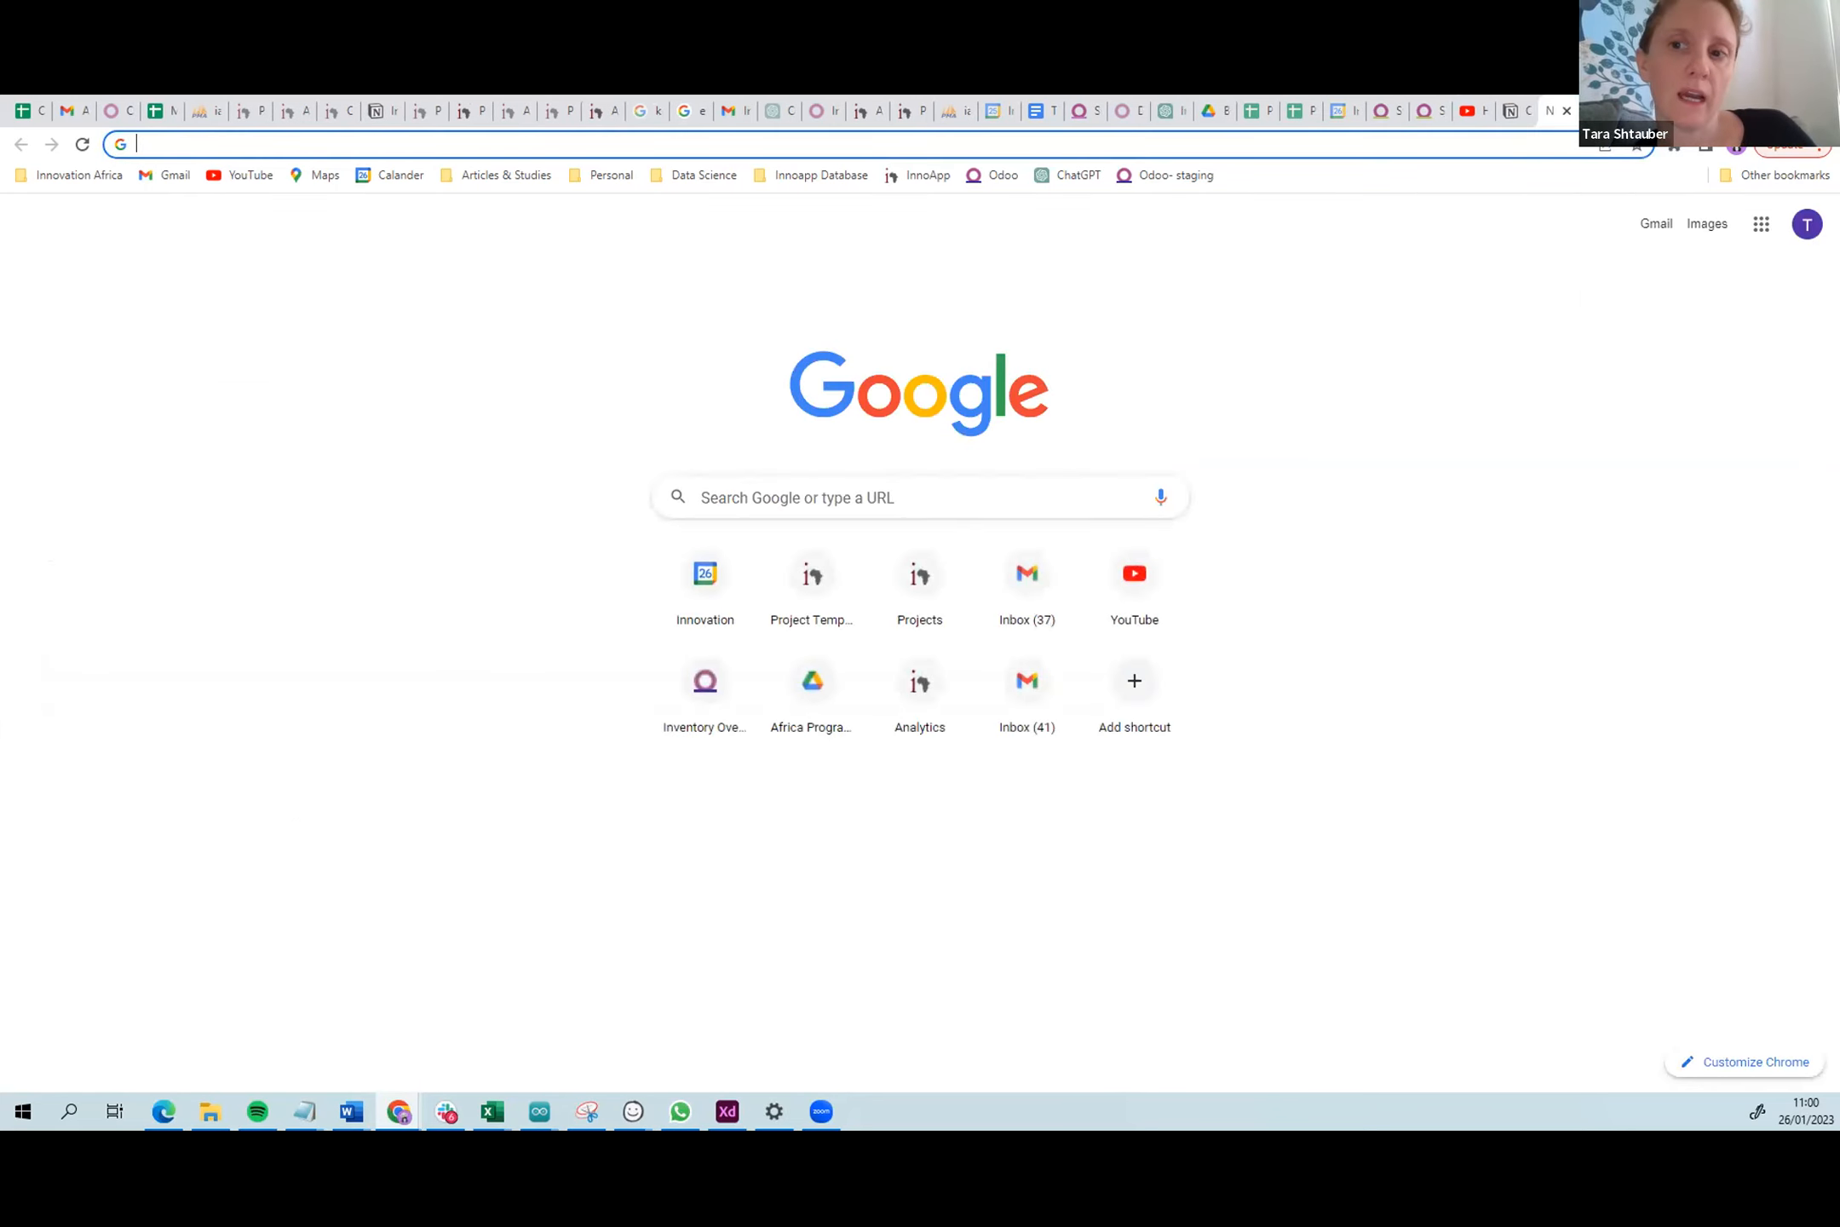
text(forms)
key(Return)
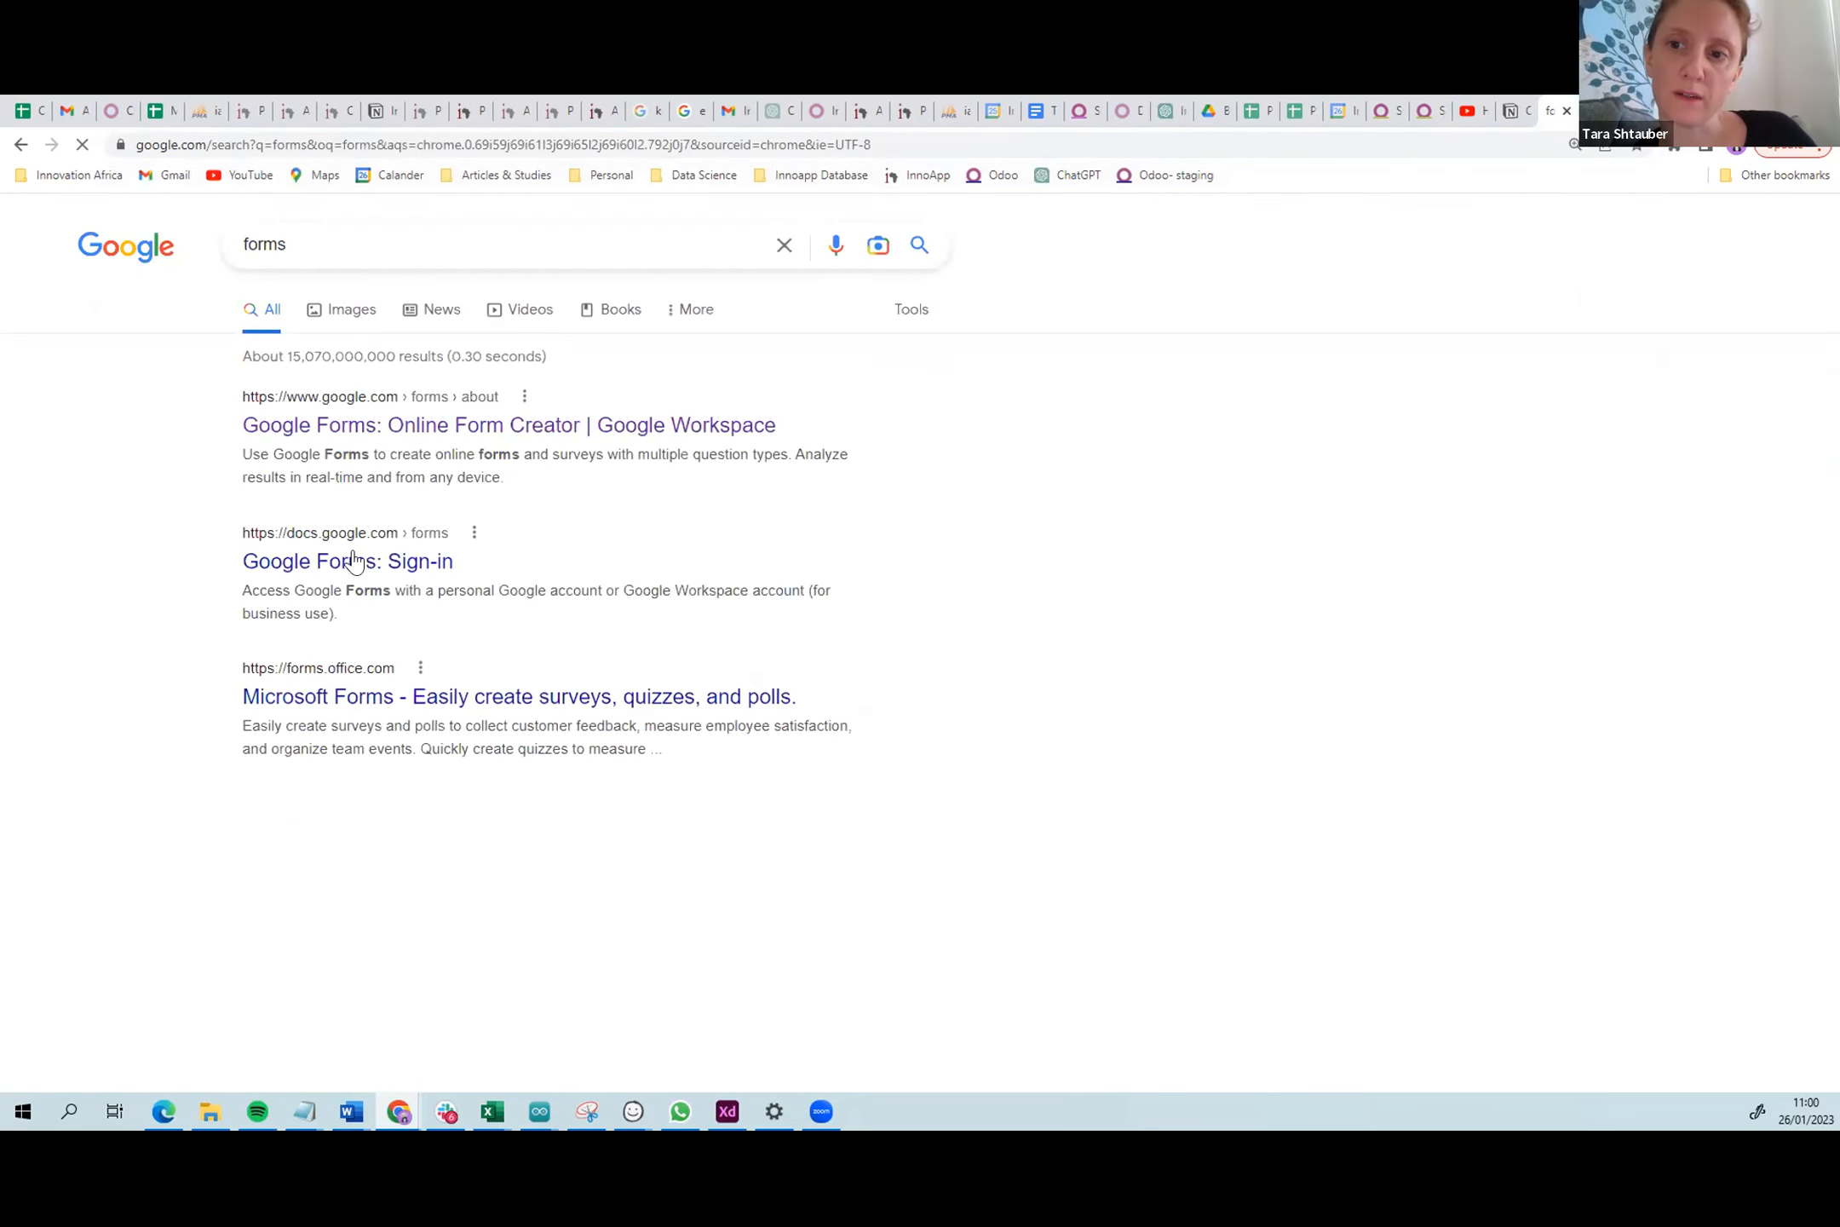
click(431, 422)
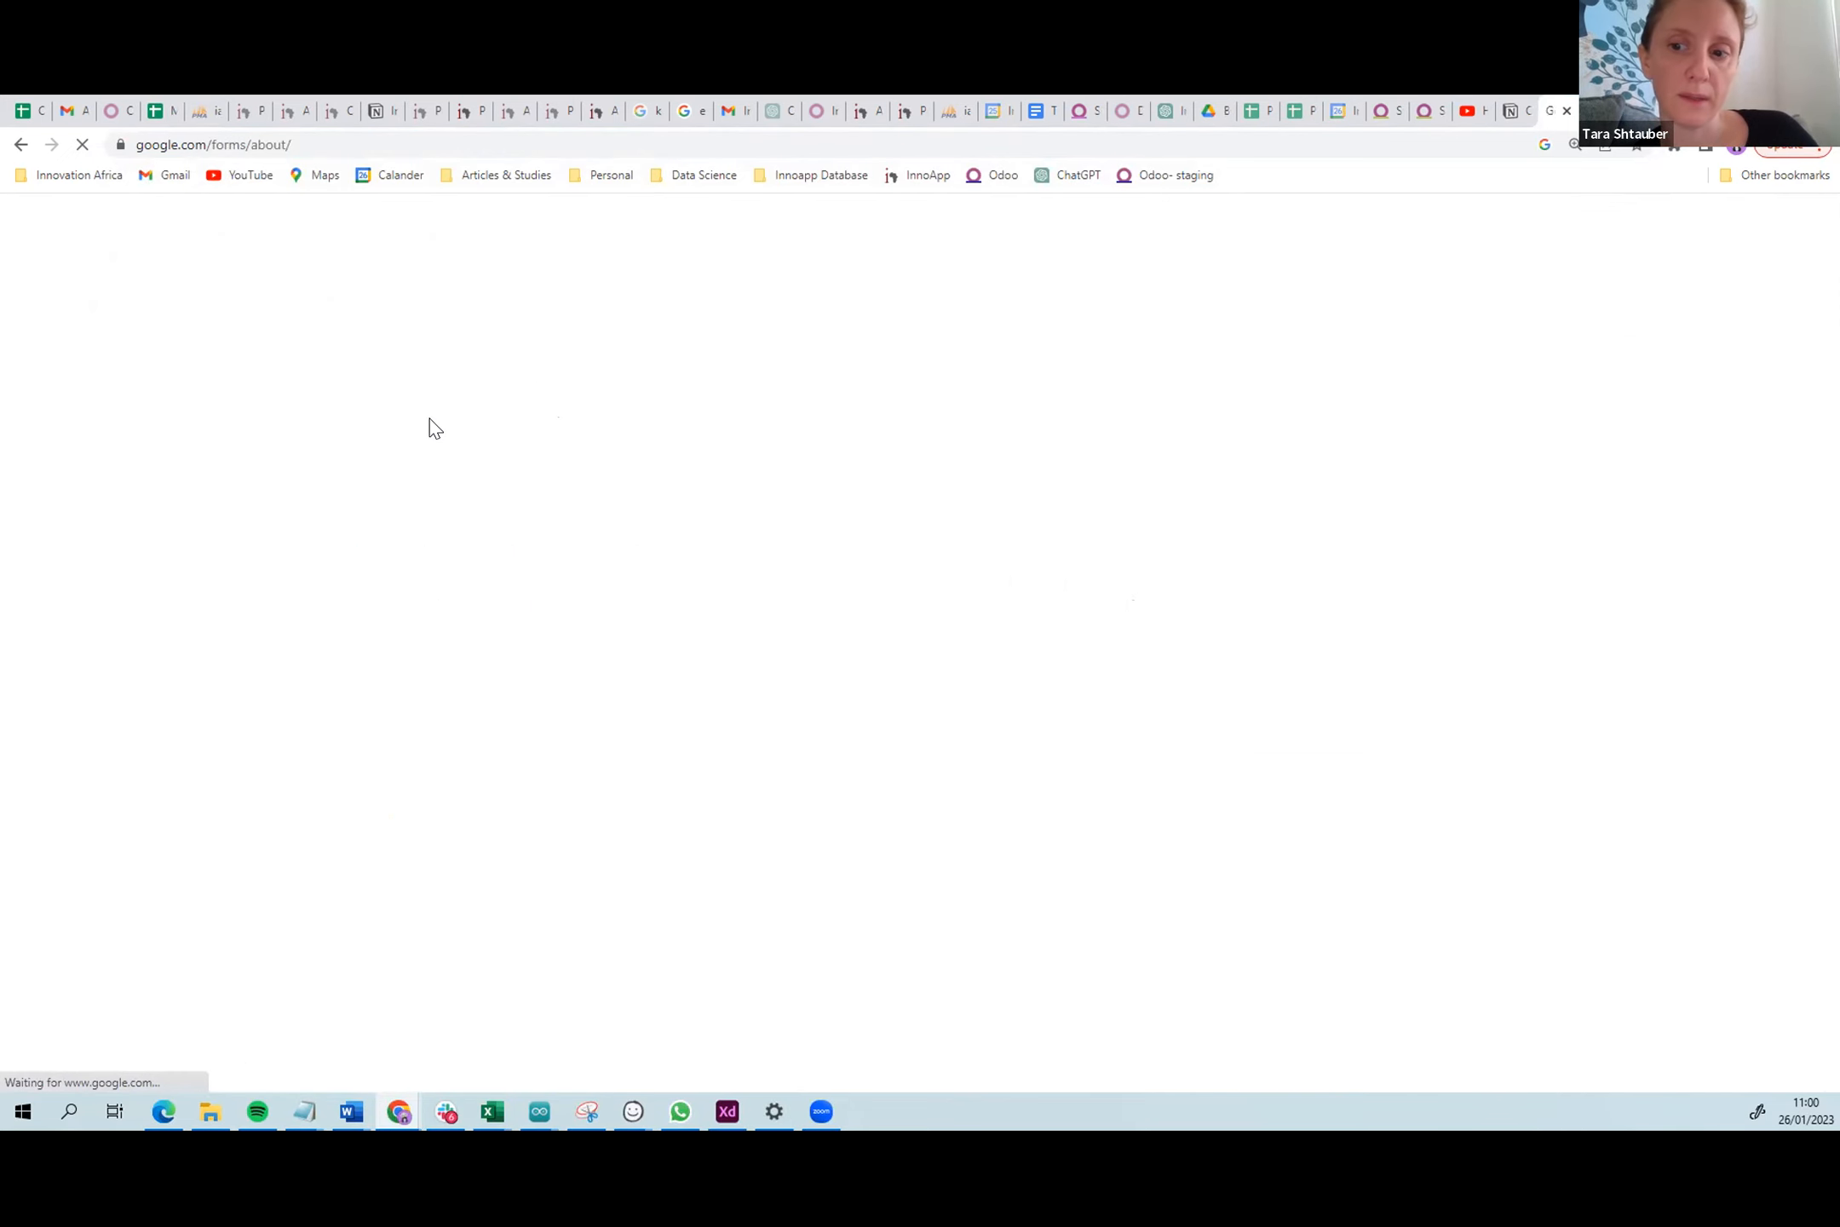
click(494, 763)
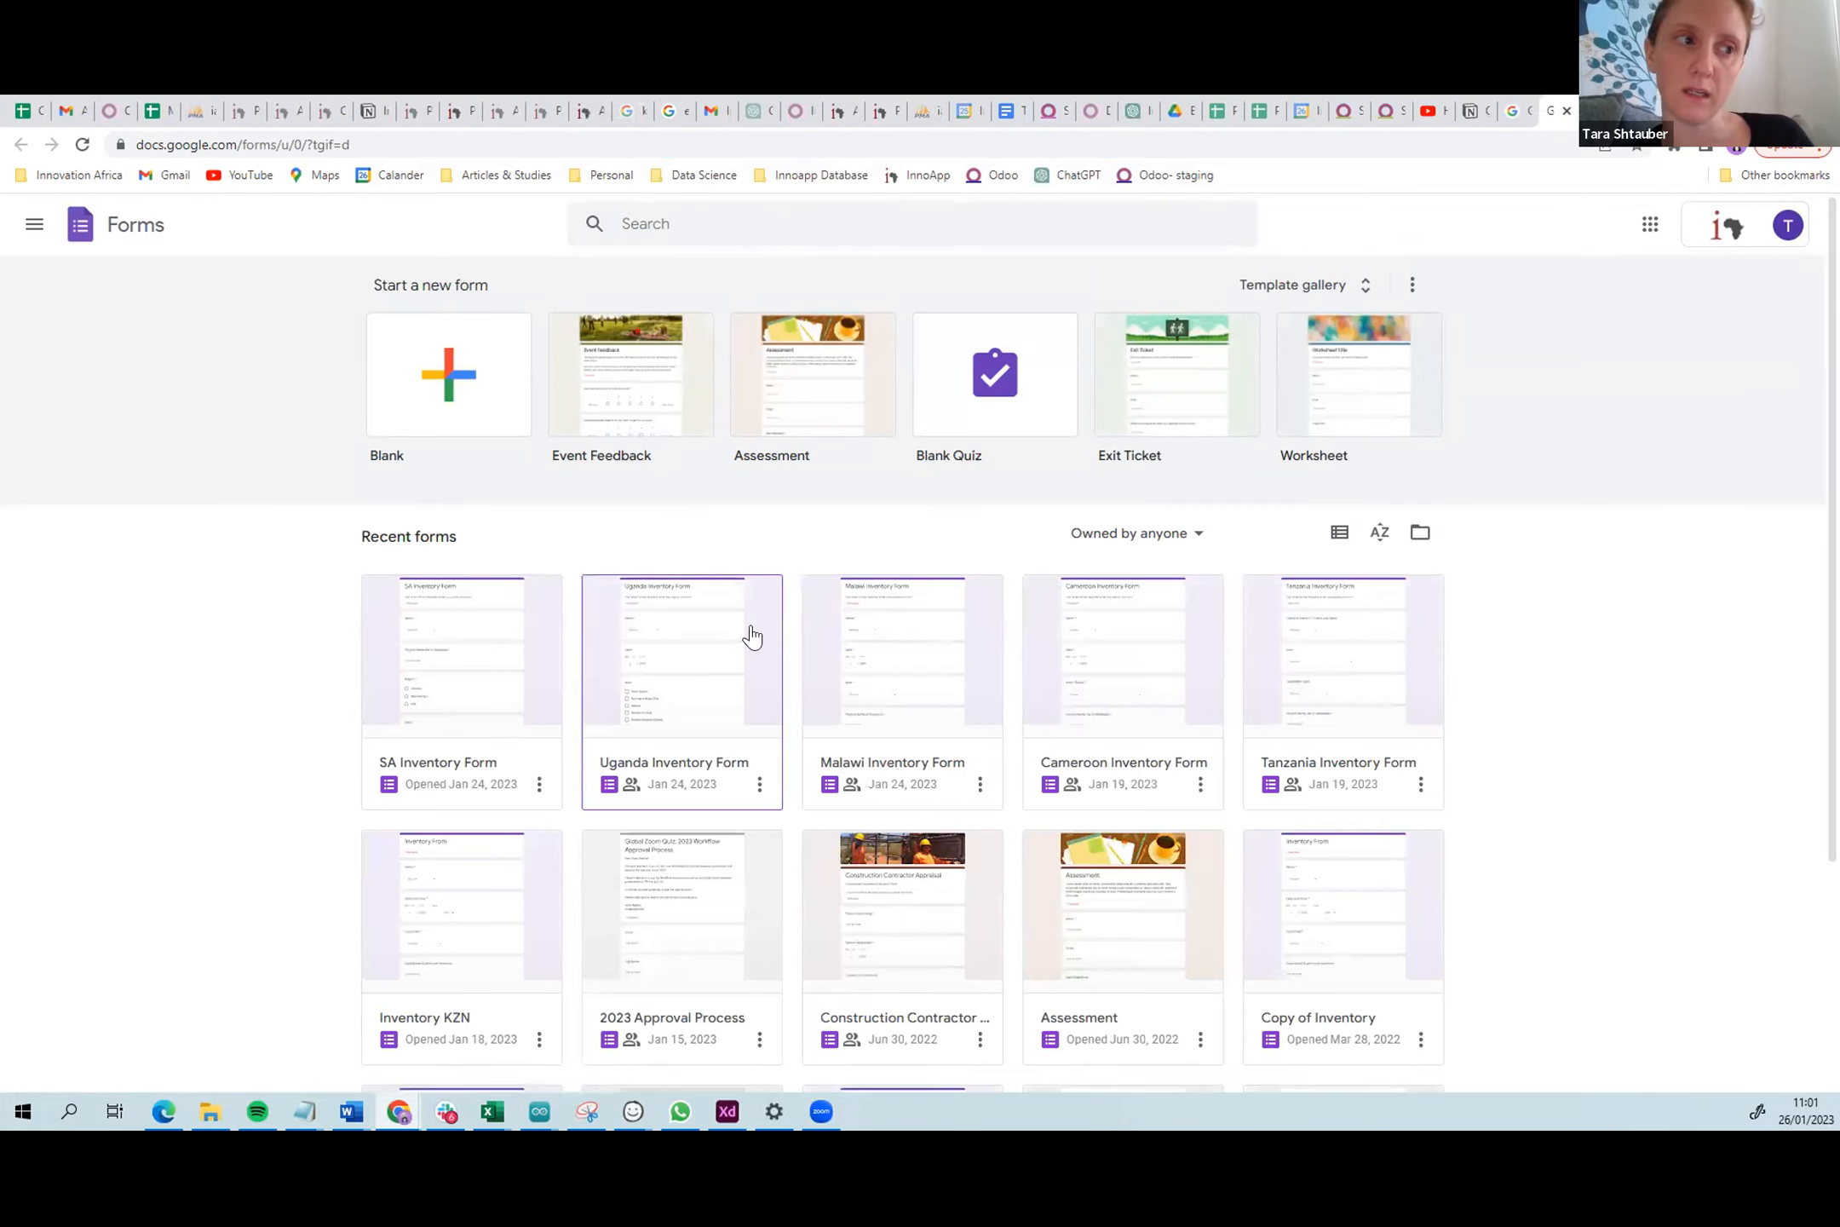
click(715, 588)
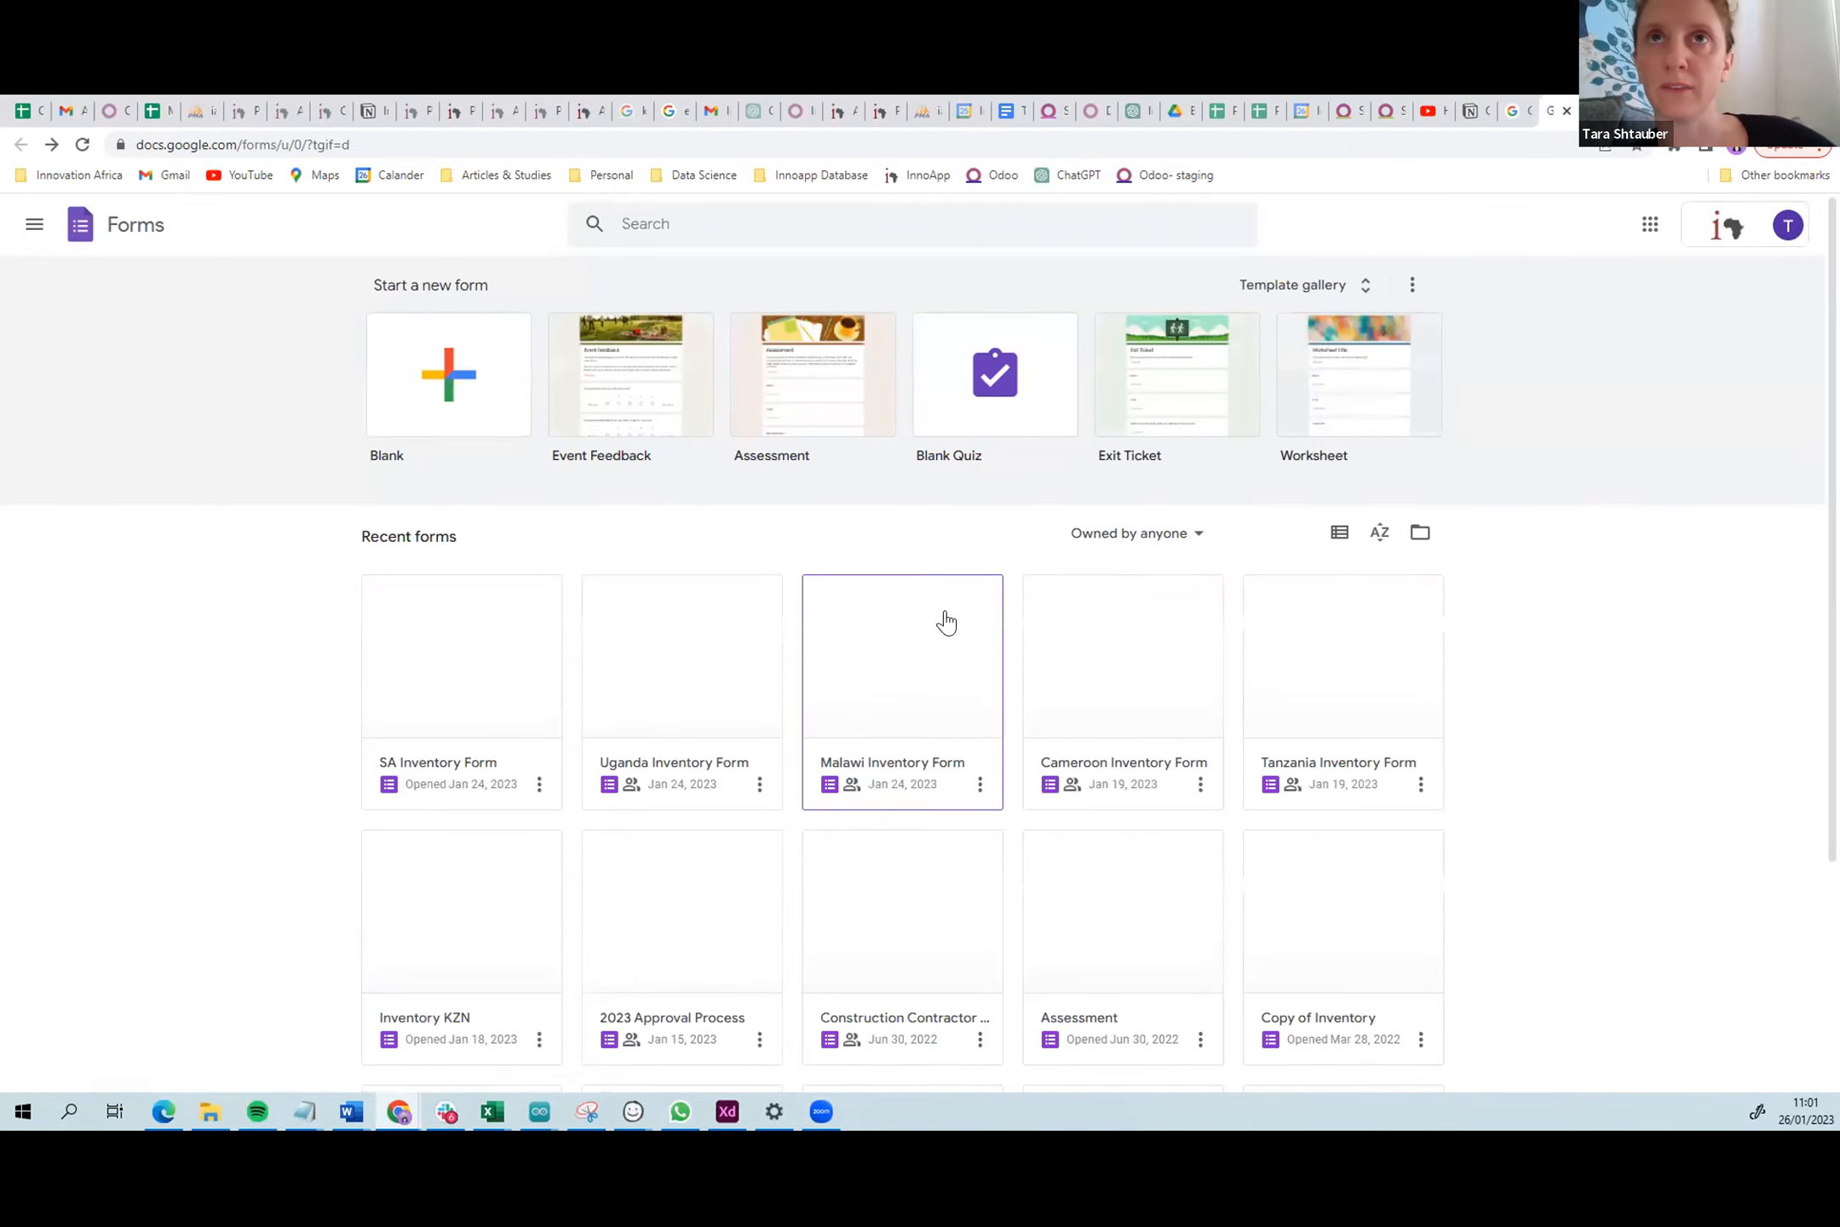
click(950, 620)
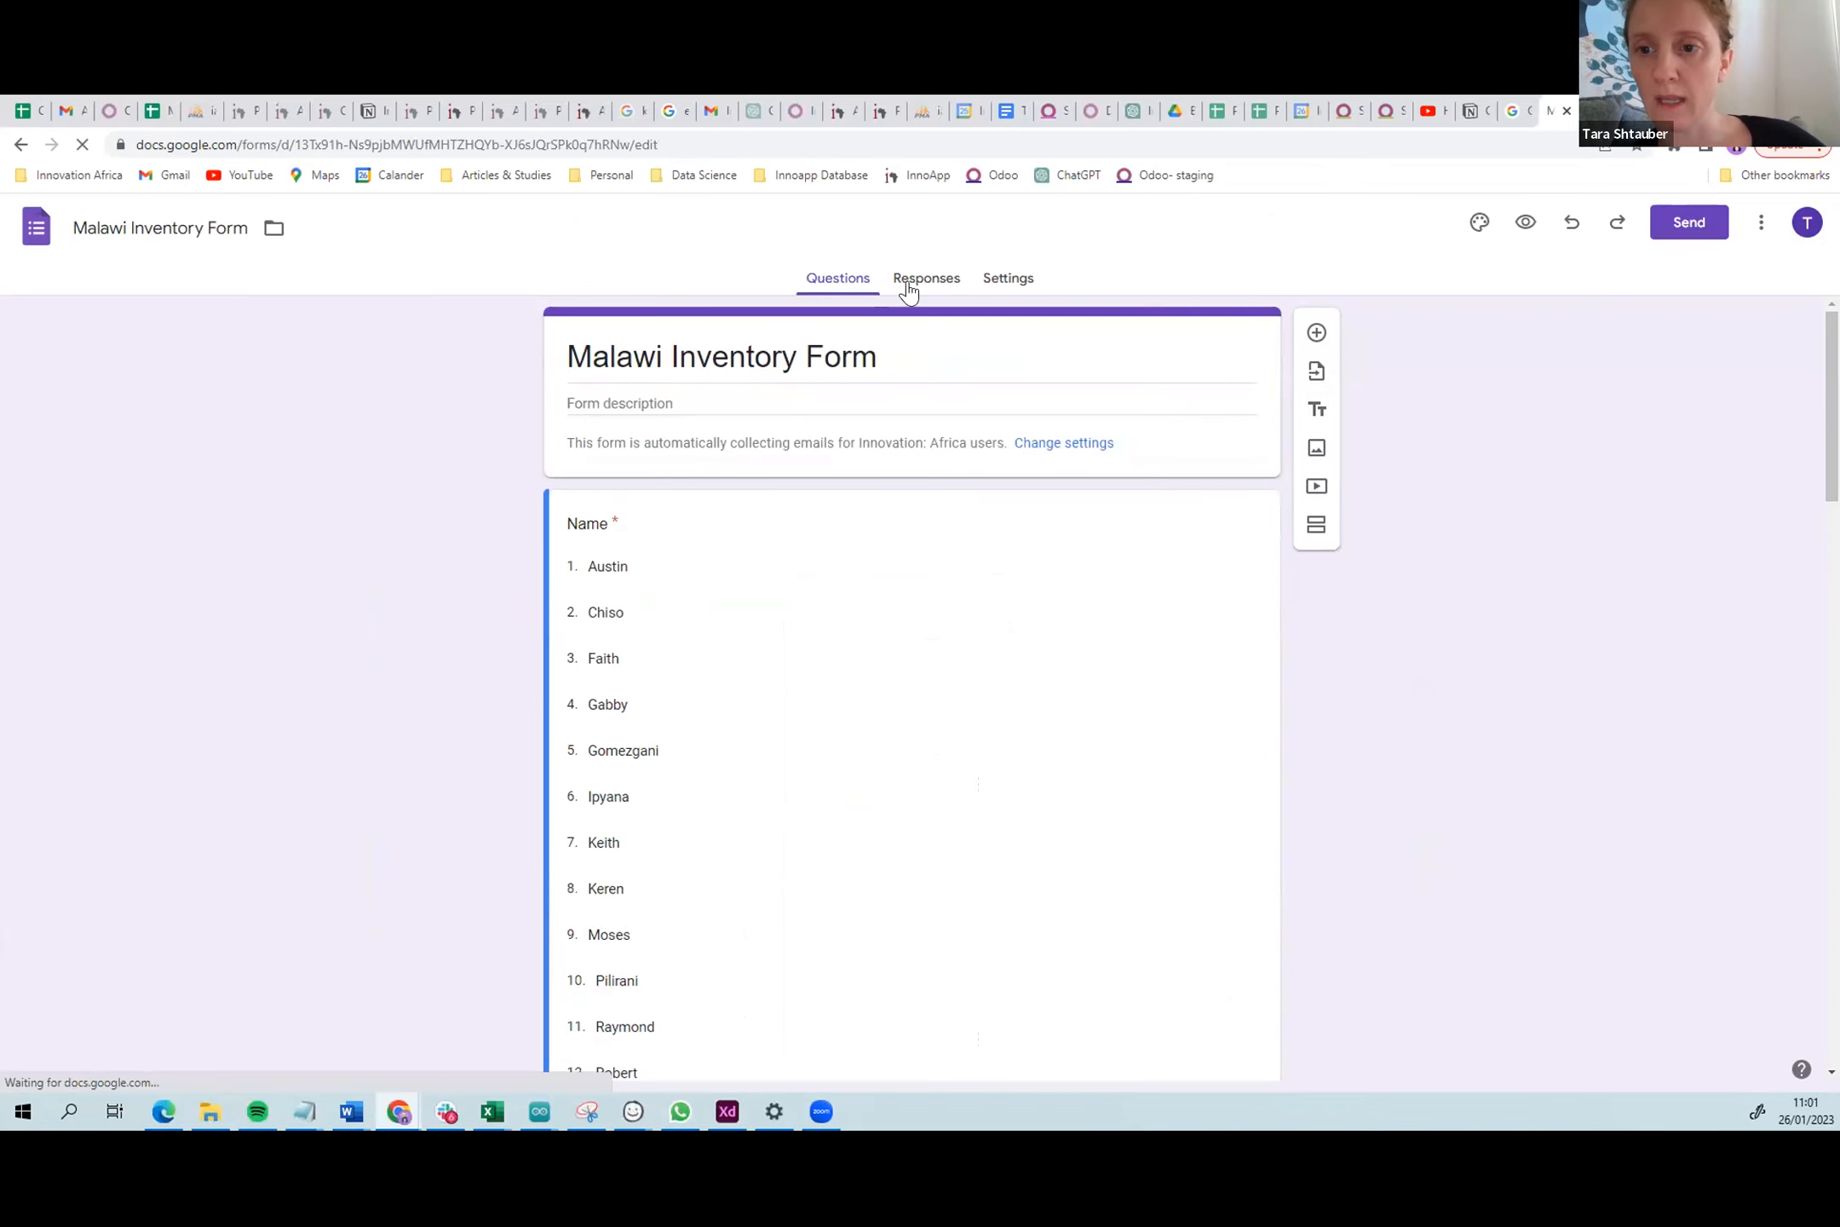
- Copy the Malawi Inventory Form's shareable link and open the form in a new browser tab
click(1702, 228)
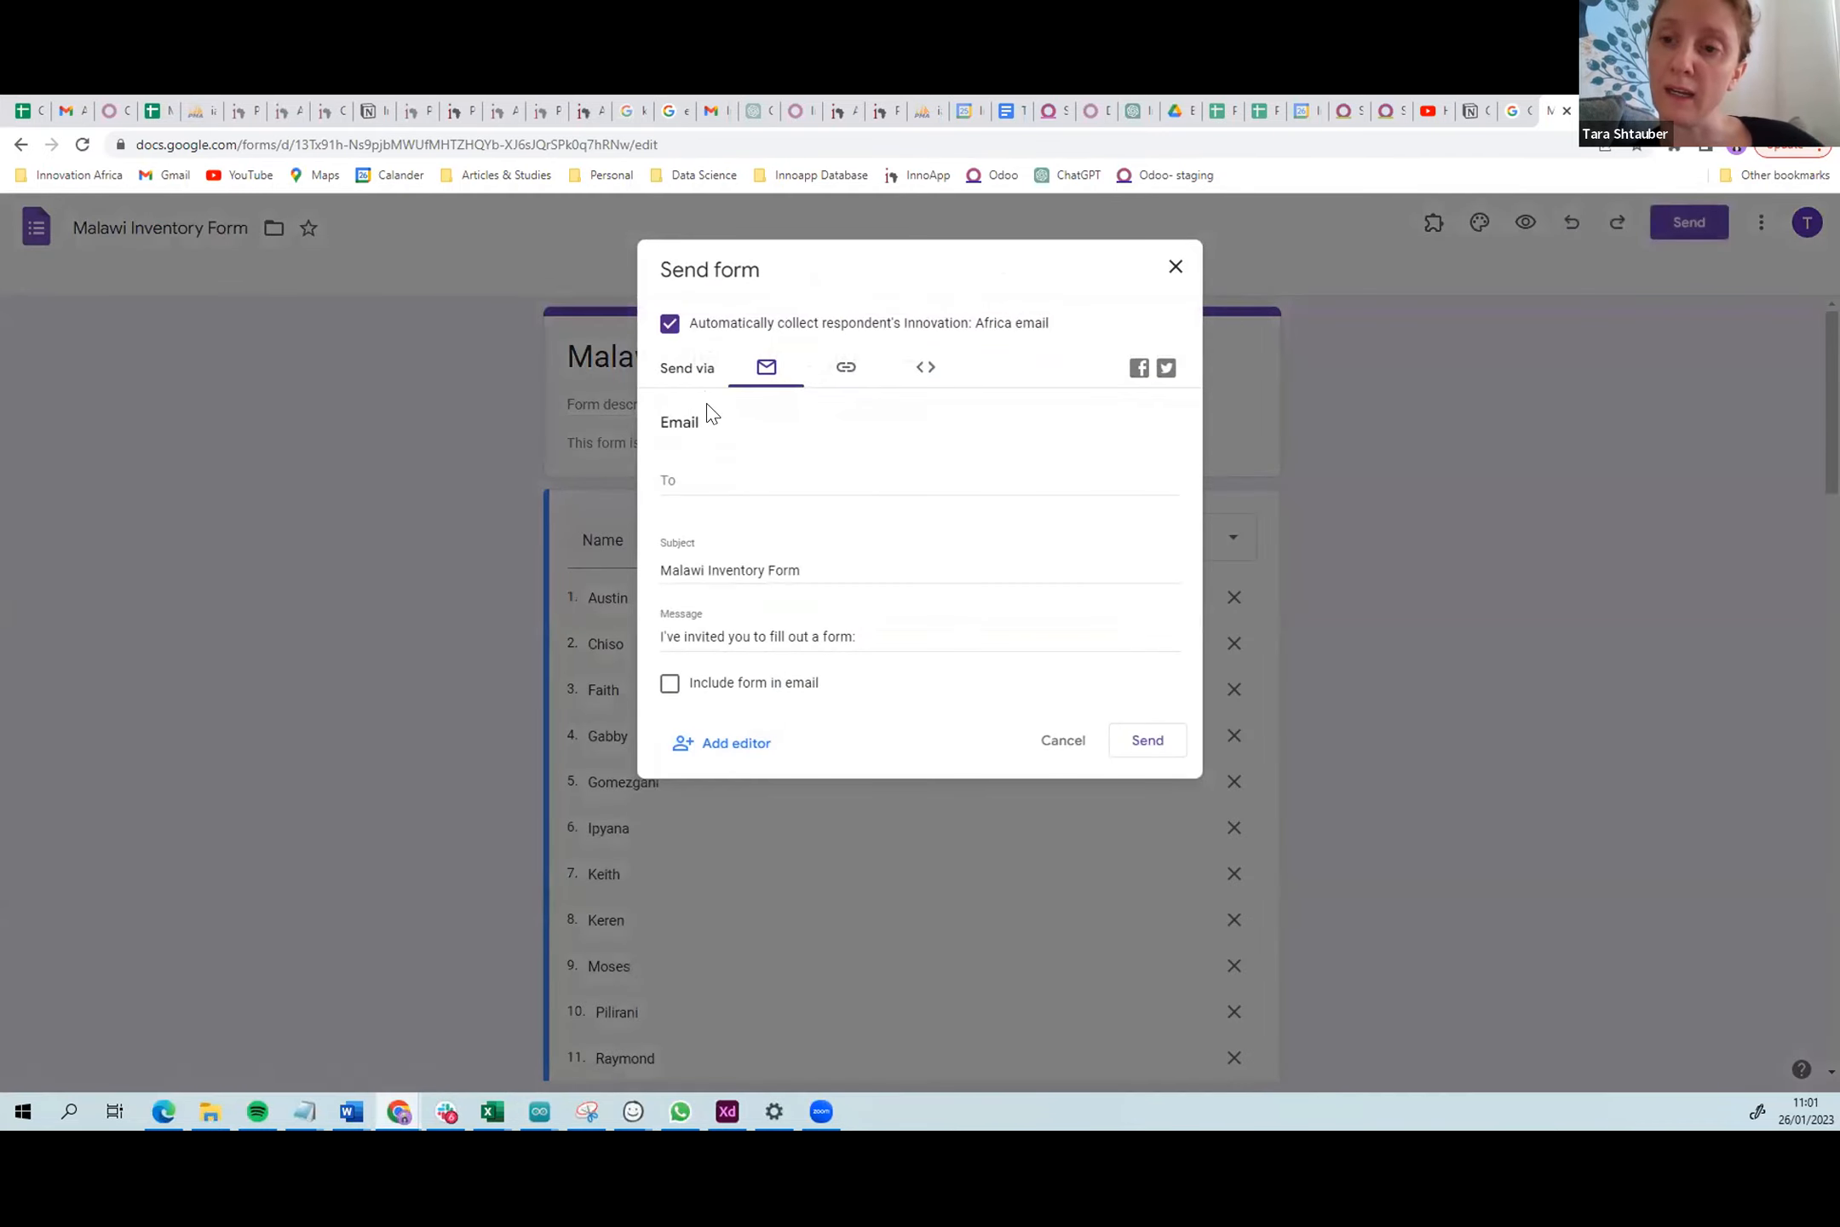
click(846, 367)
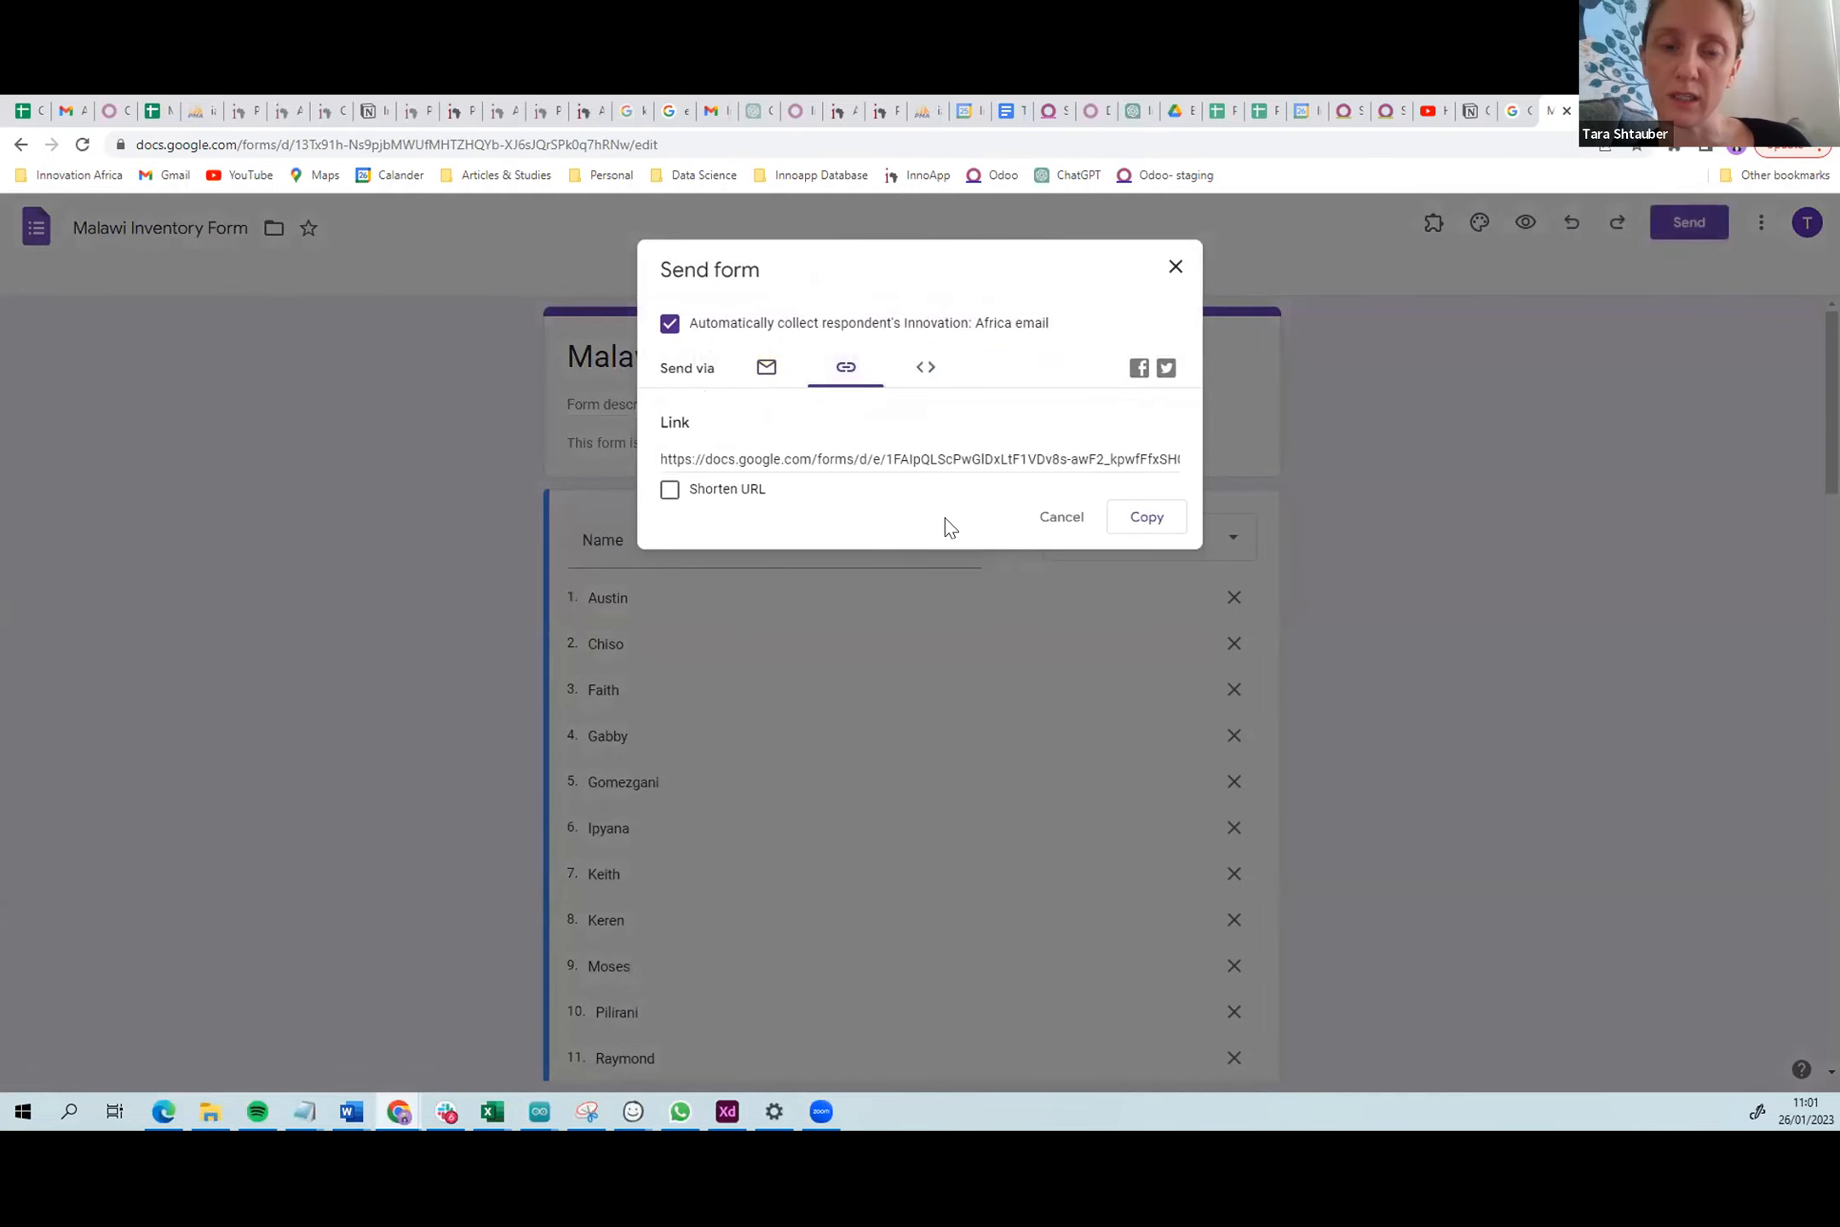
click(1147, 517)
key(ctrl+t)
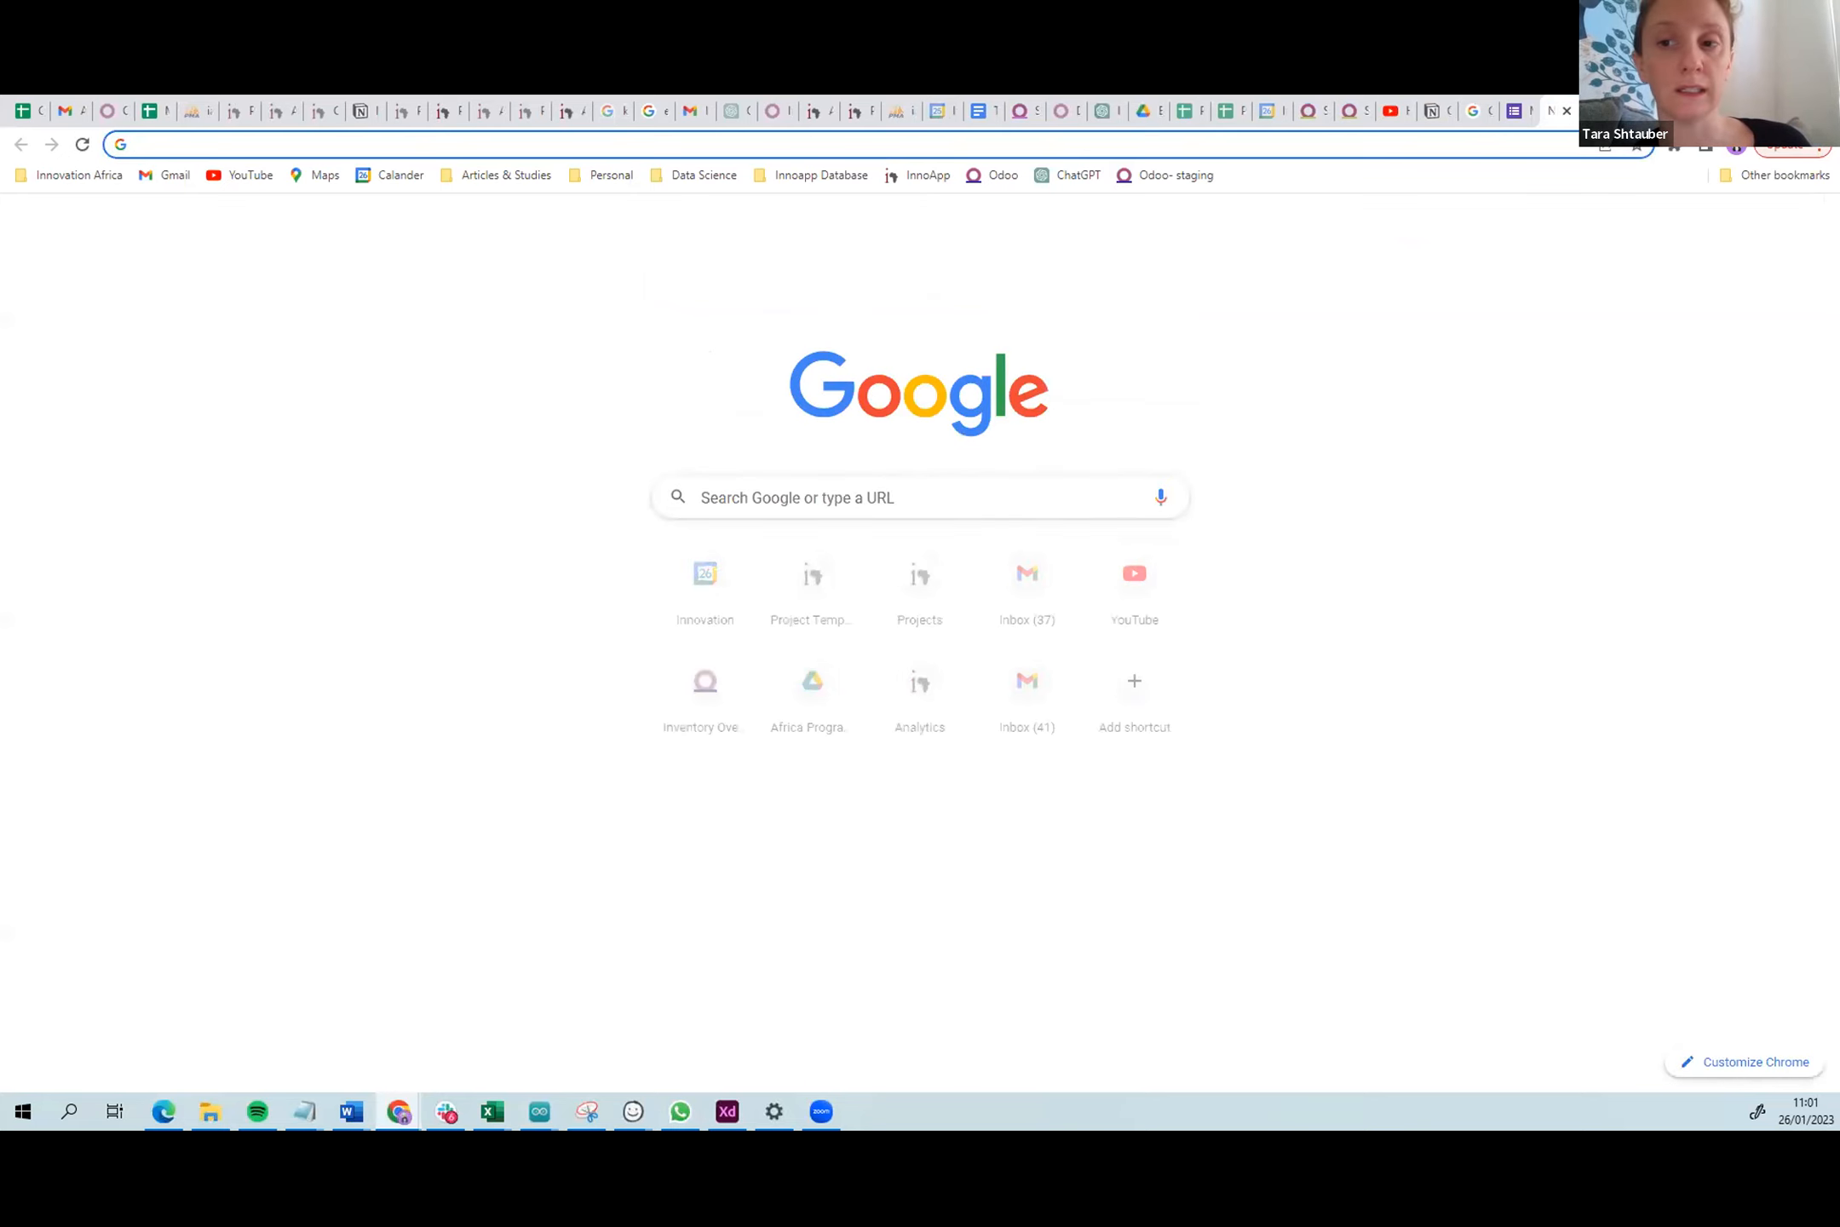
key(ctrl+v)
key(Return)
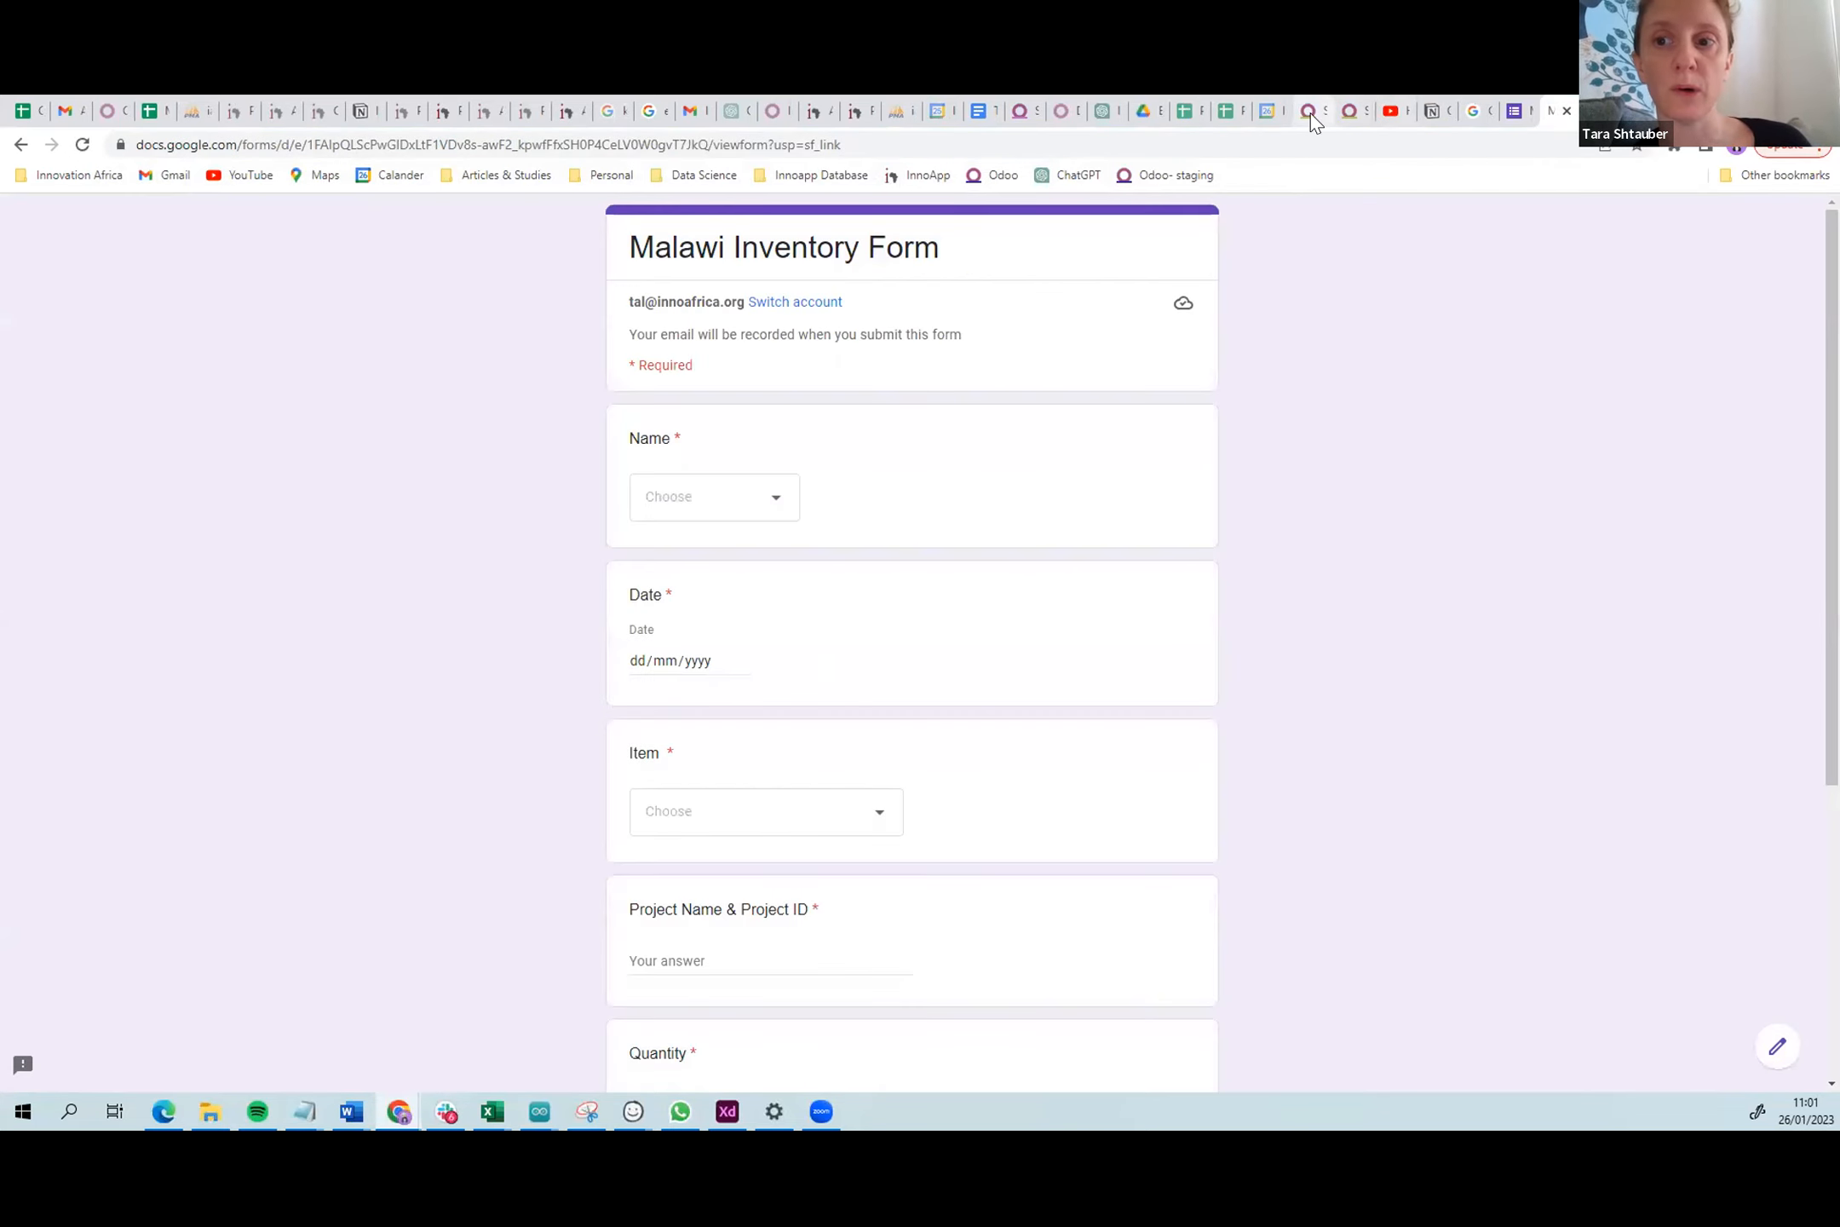
click(1340, 113)
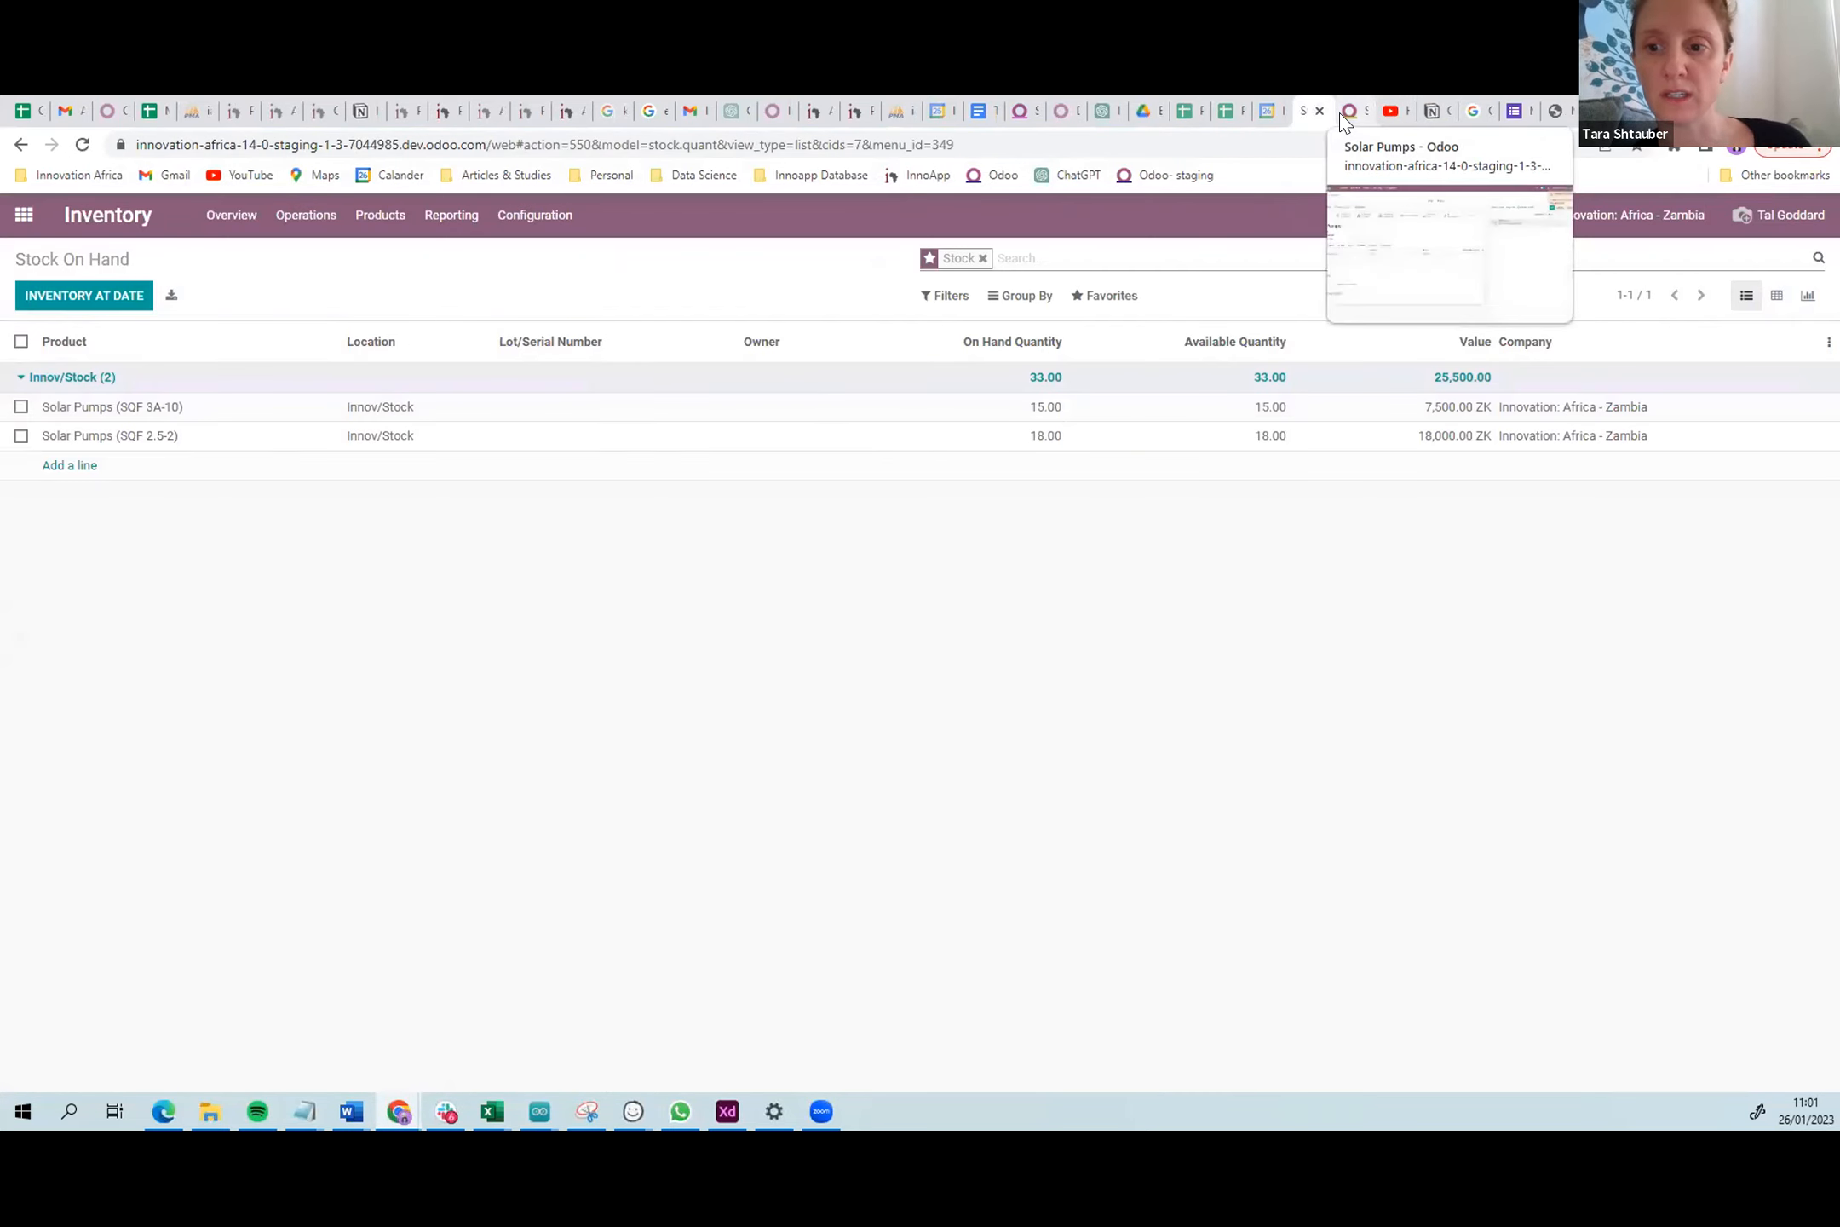
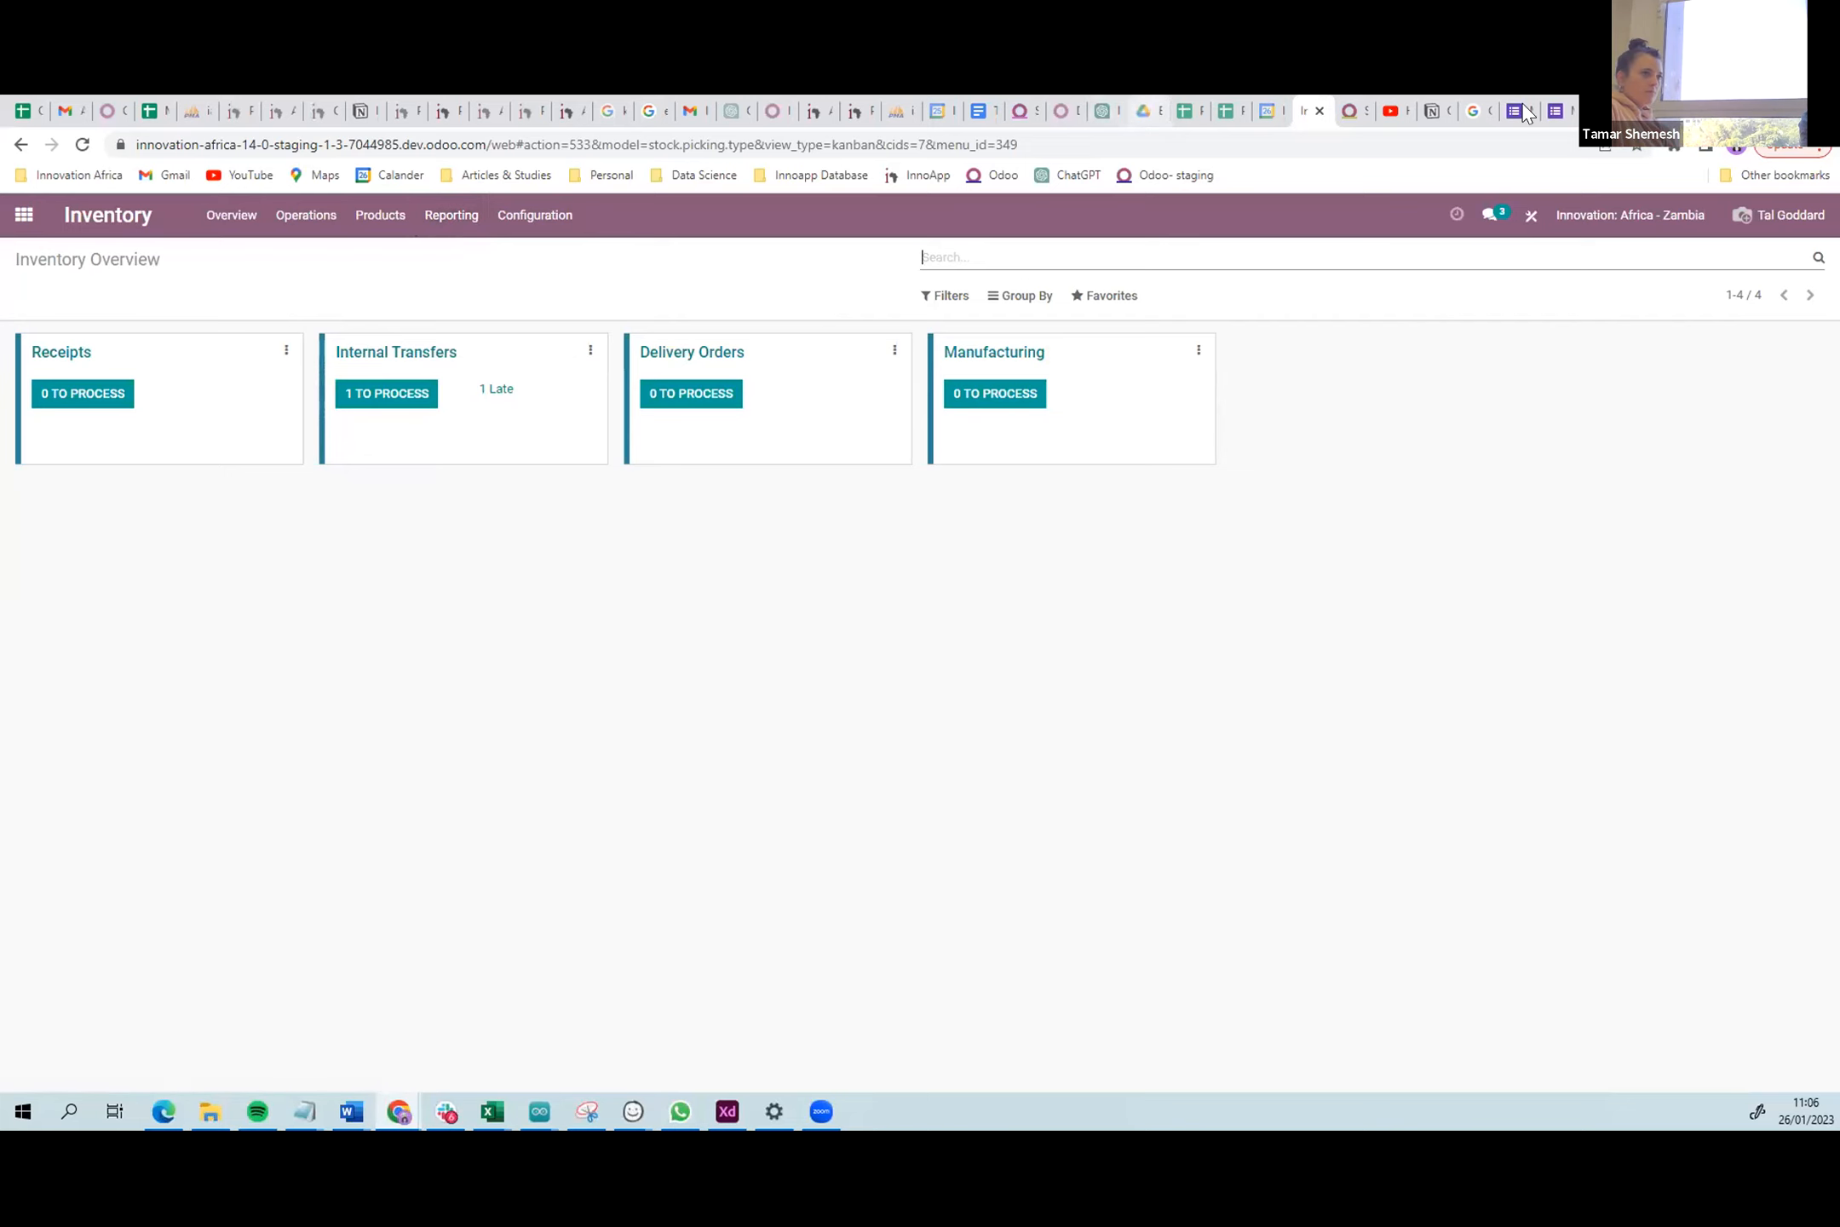
- In the Malawi Inventory Form, choose the employee's name and set the date to 26/01/2023
click(1555, 116)
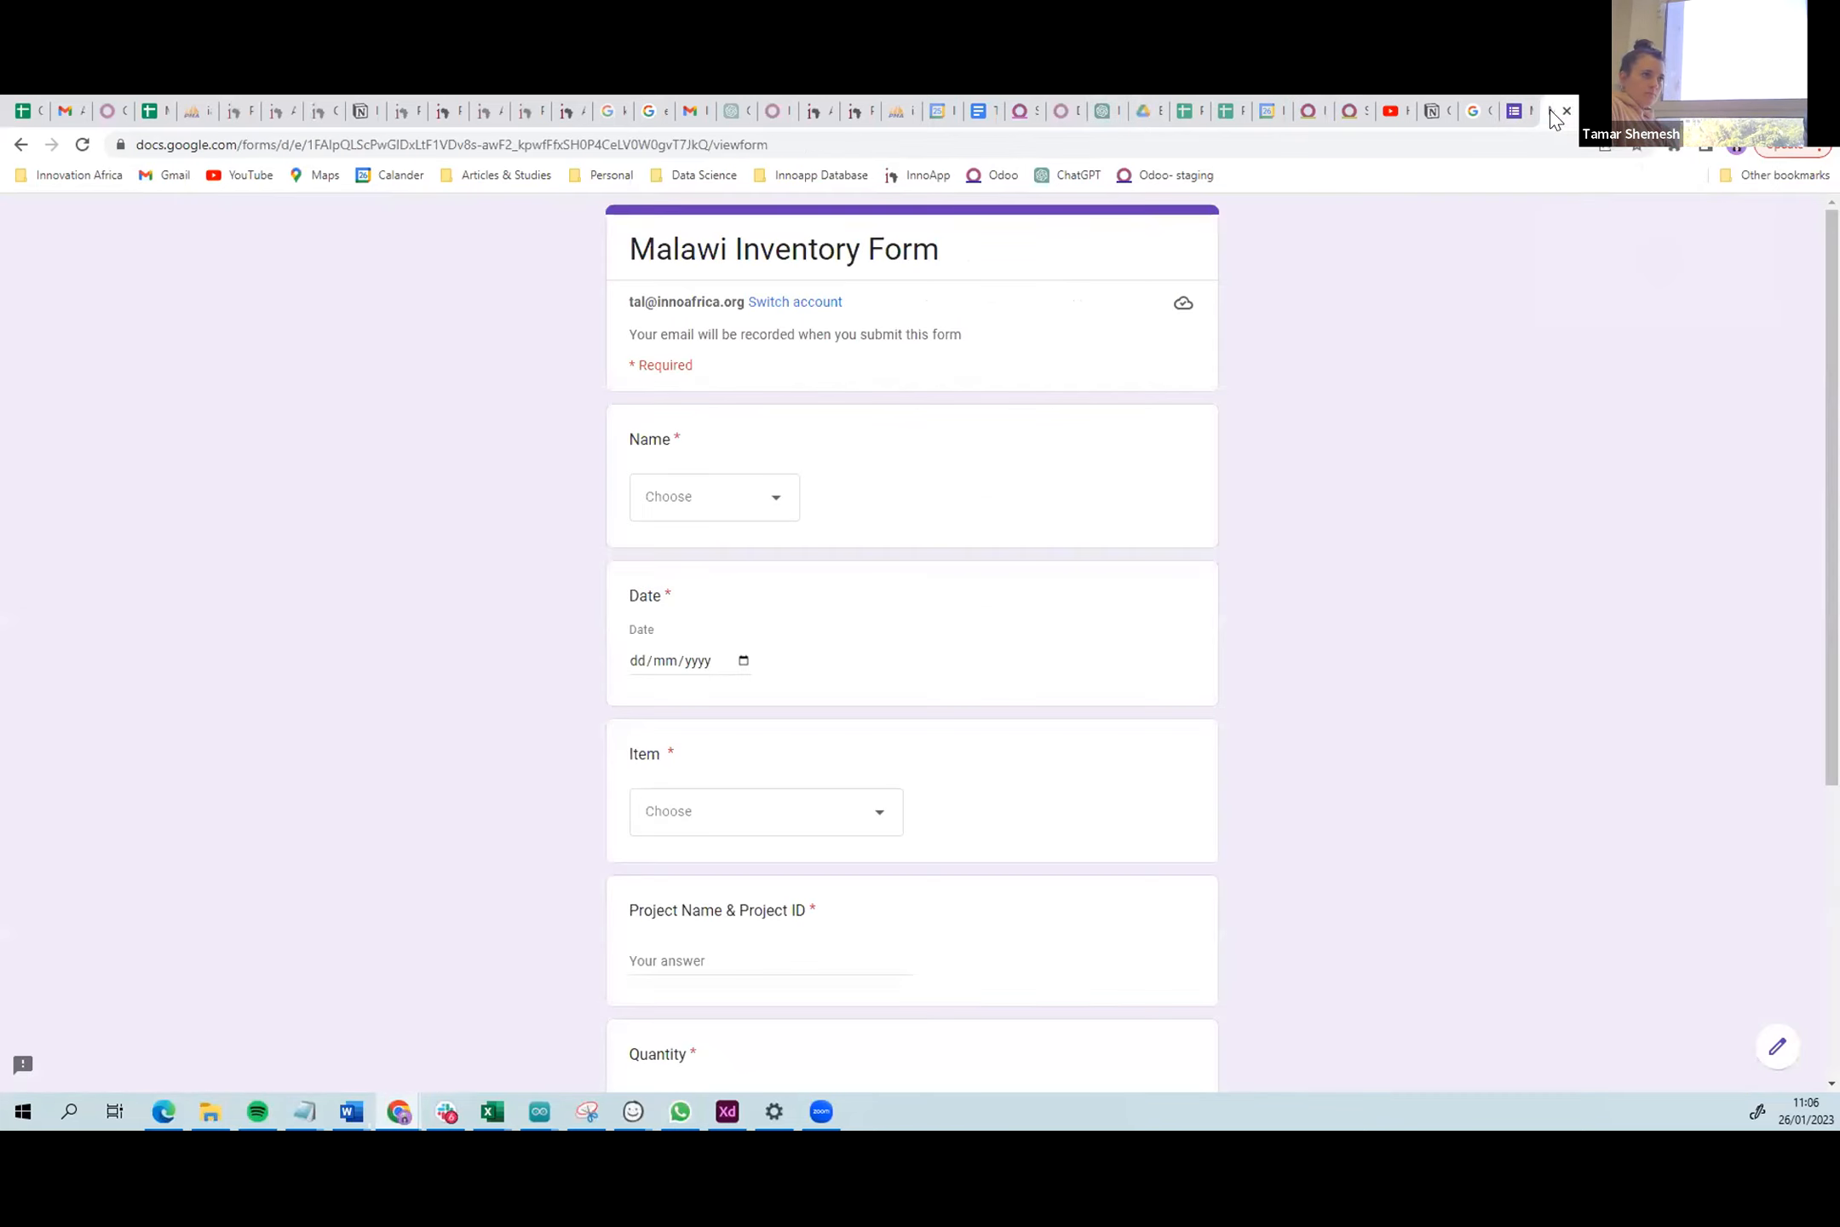
click(717, 512)
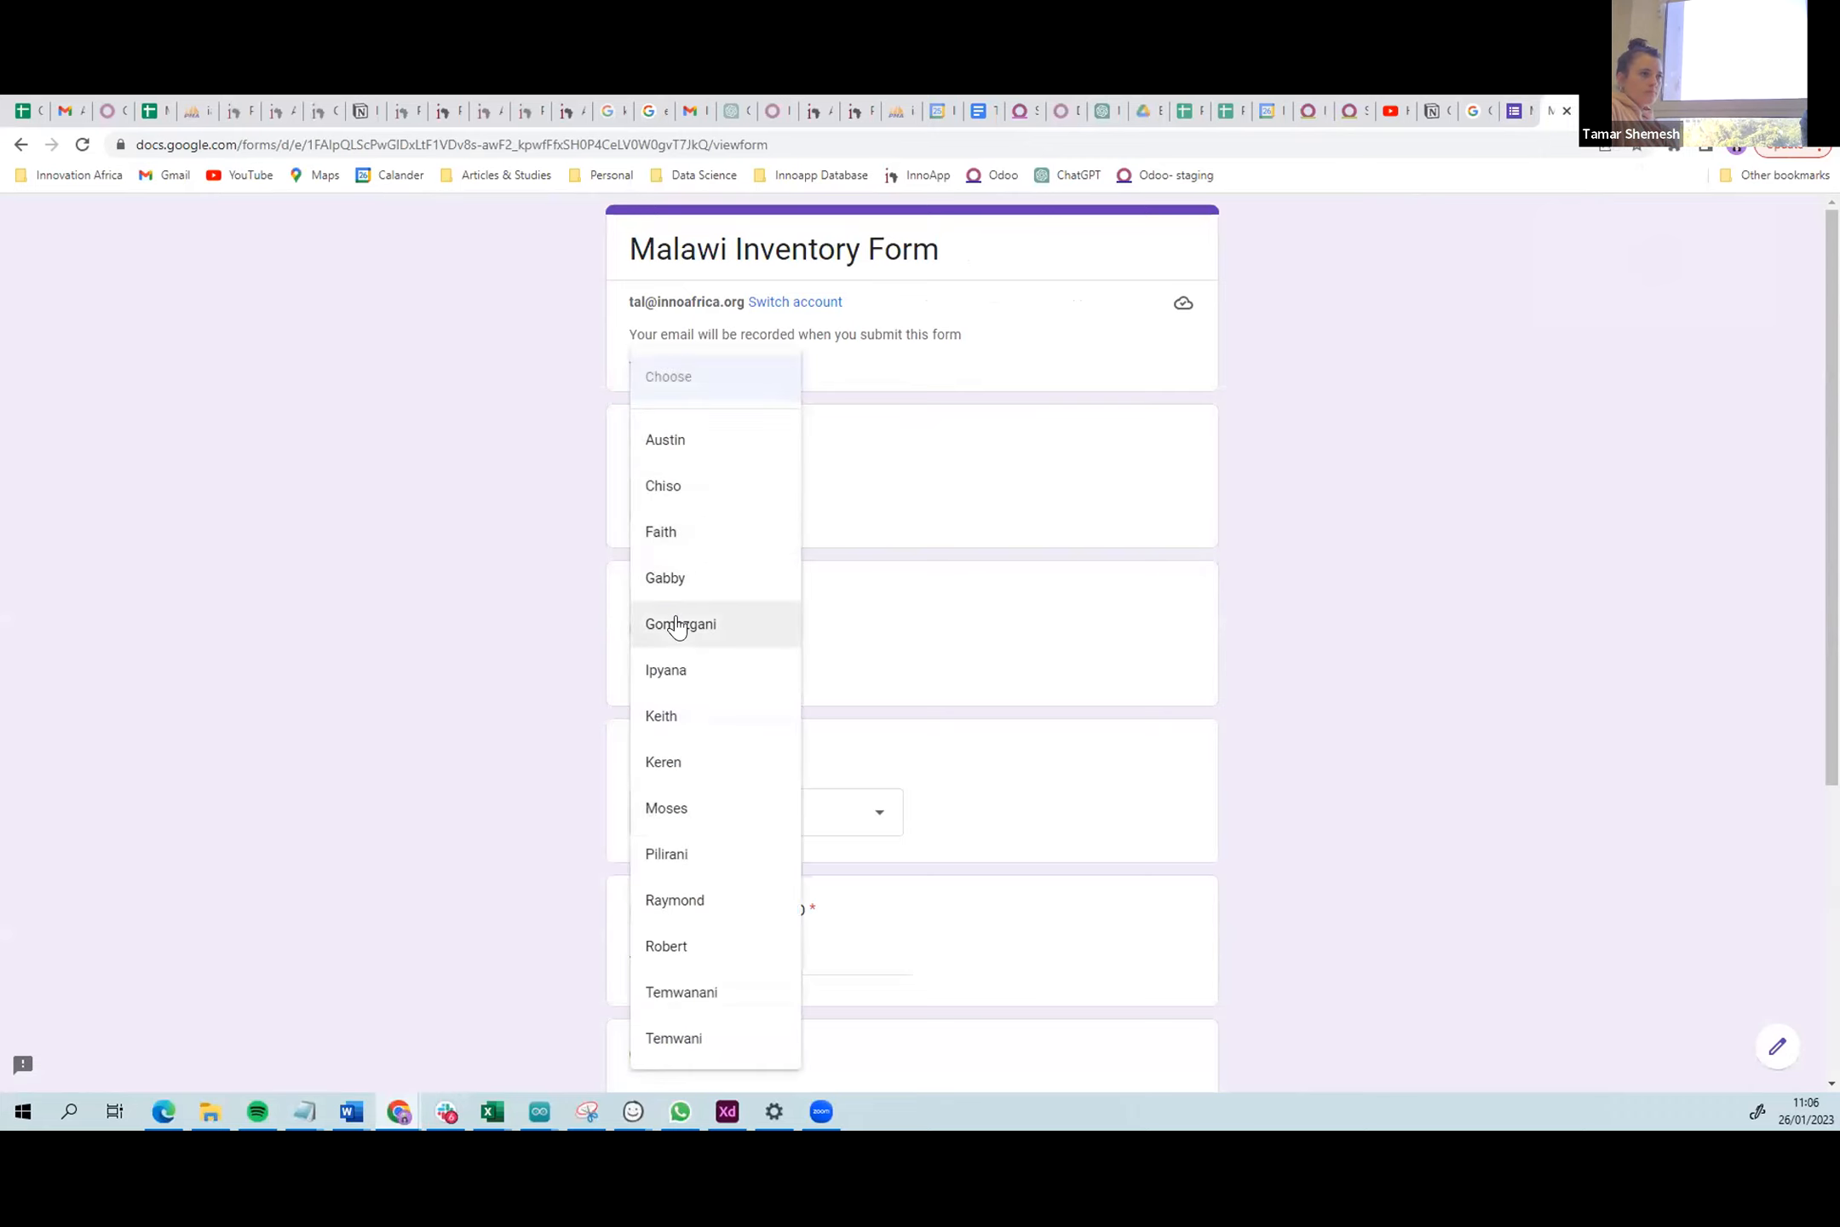
click(697, 714)
scroll(718, 754, down, 1)
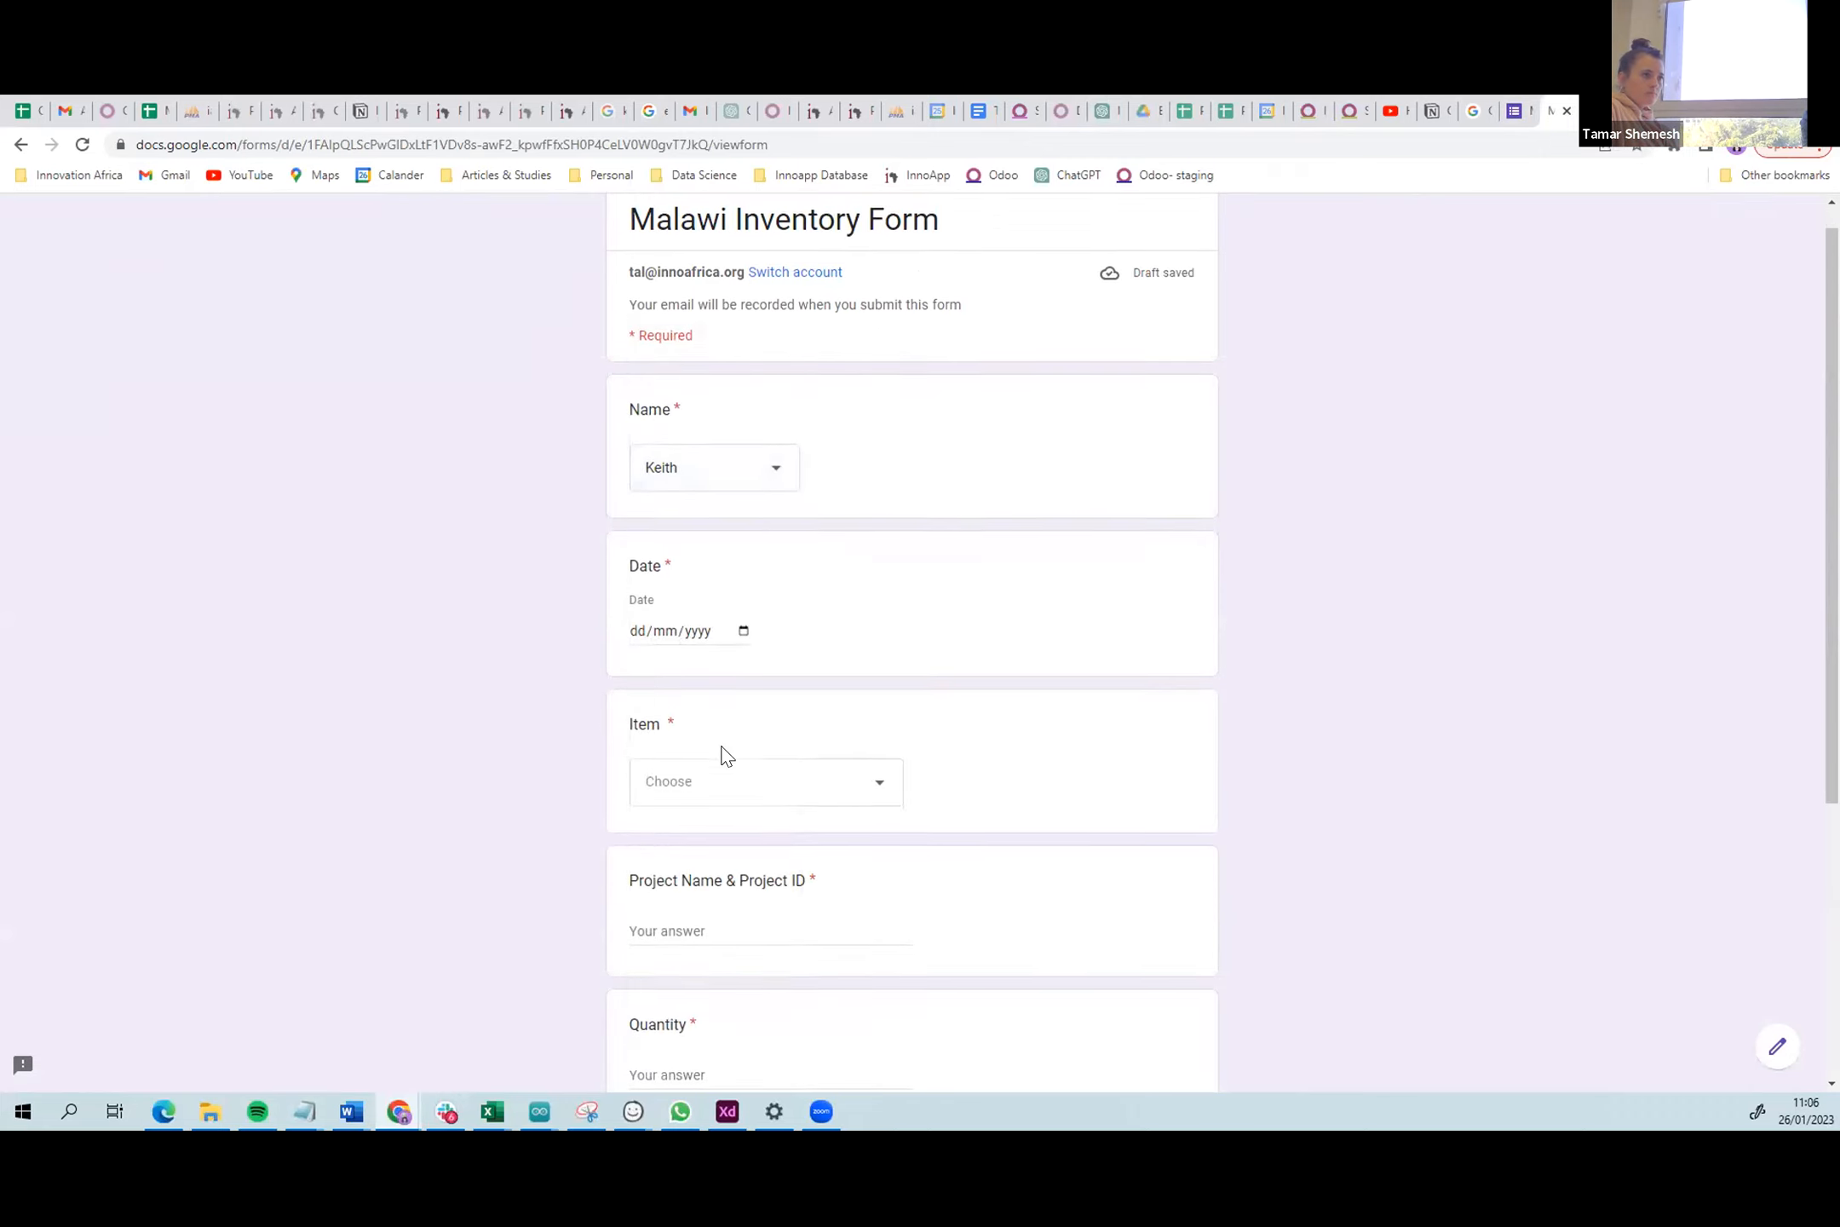
click(633, 615)
text(26/01/2023)
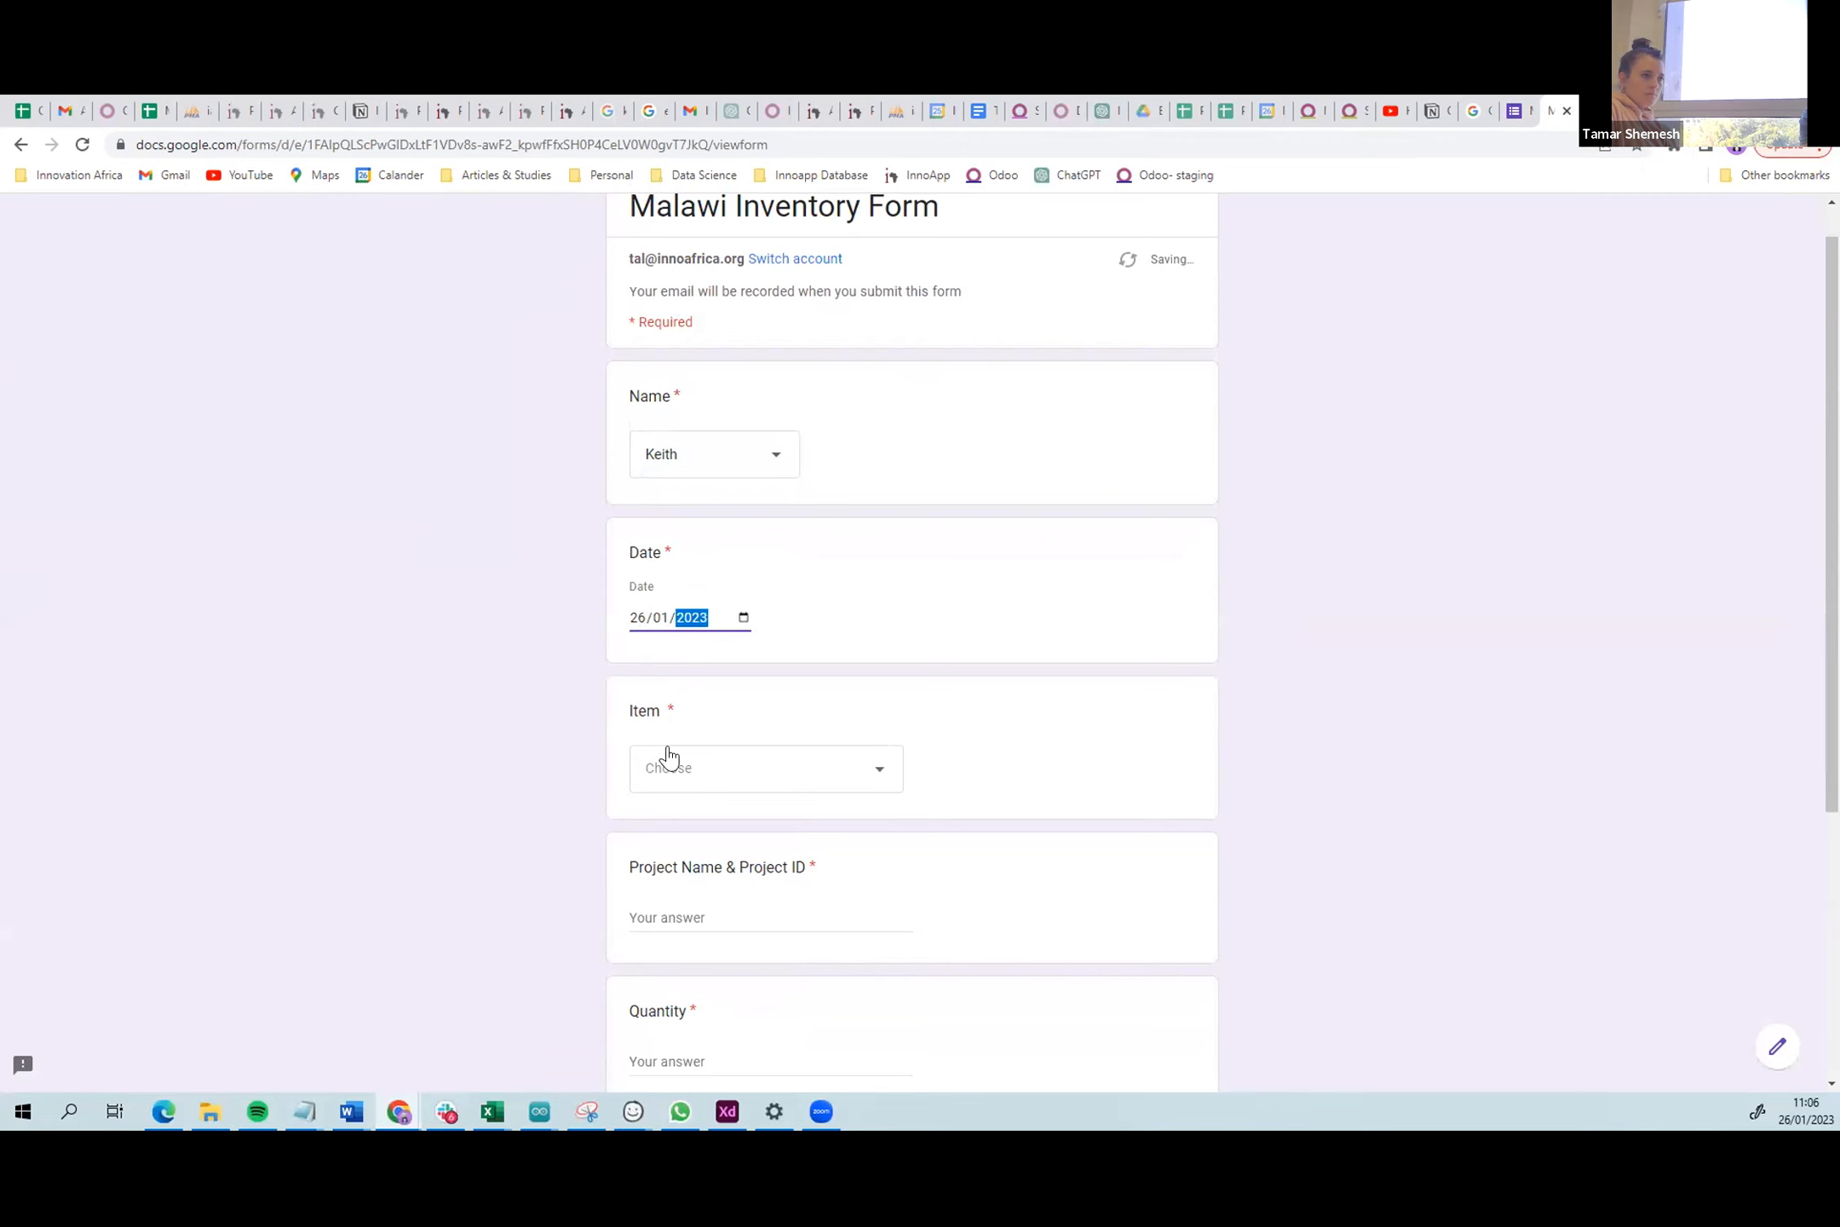
- Choose Li Ion Battery as the item and enter ABC as the project name and ID
click(668, 755)
scroll(707, 746, down, 1)
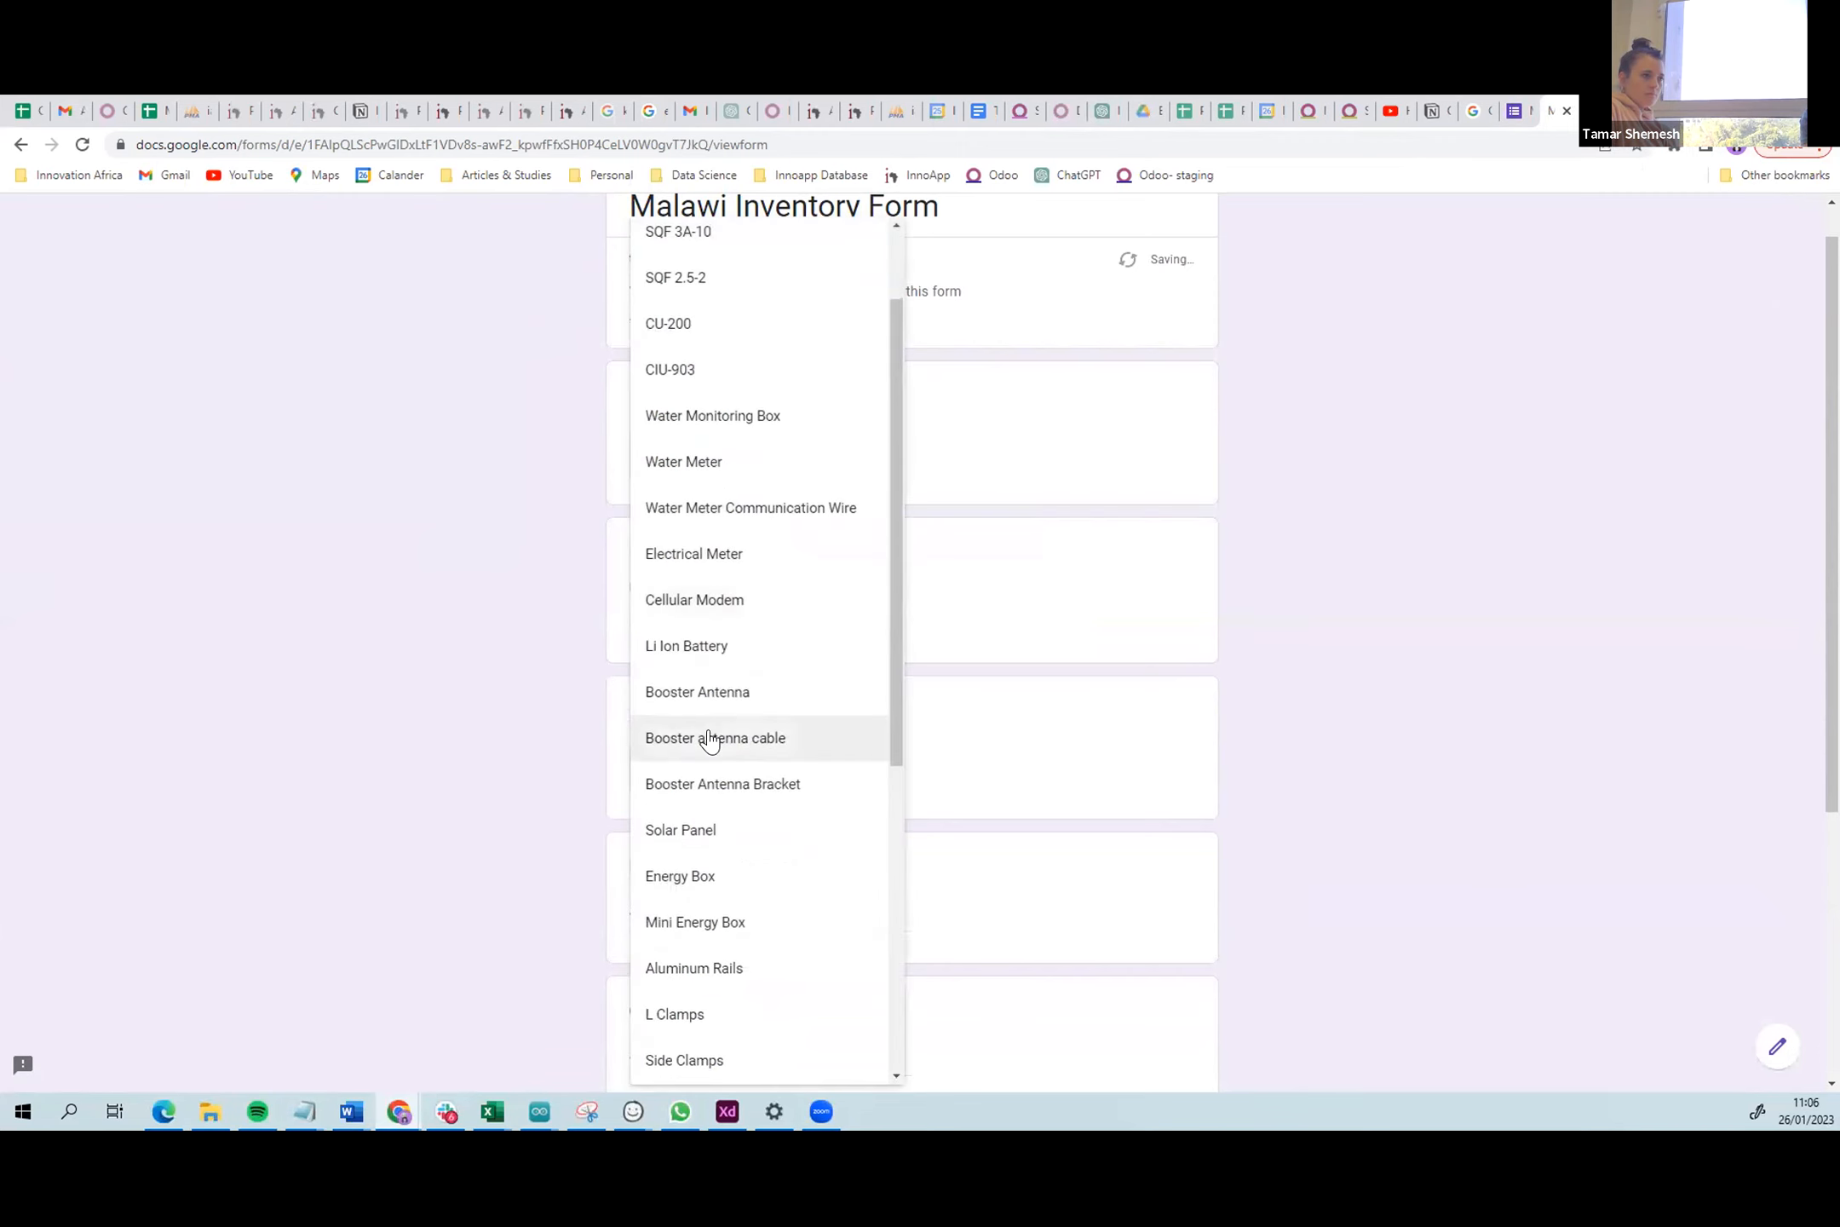
click(730, 673)
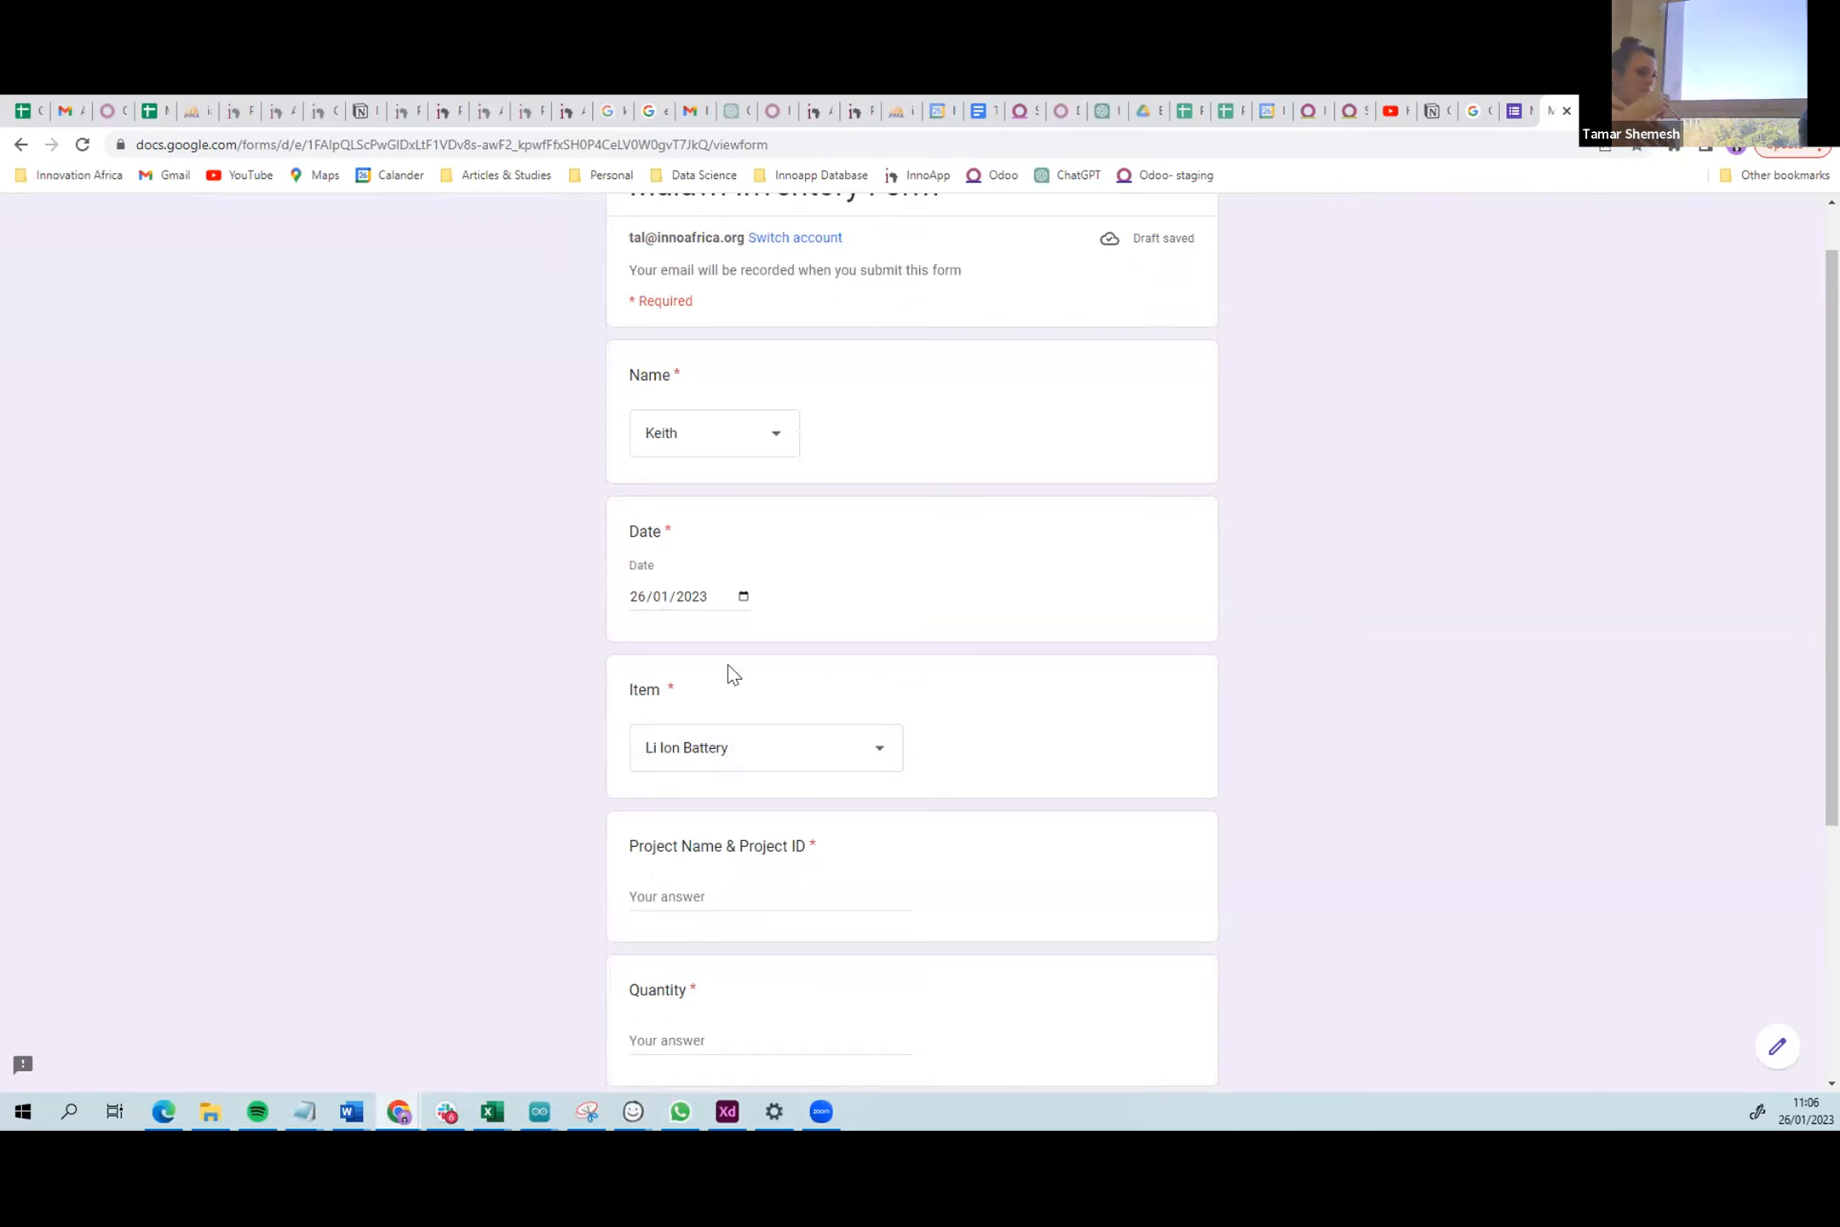
scroll(722, 699, down, 3)
click(720, 633)
text(ABC)
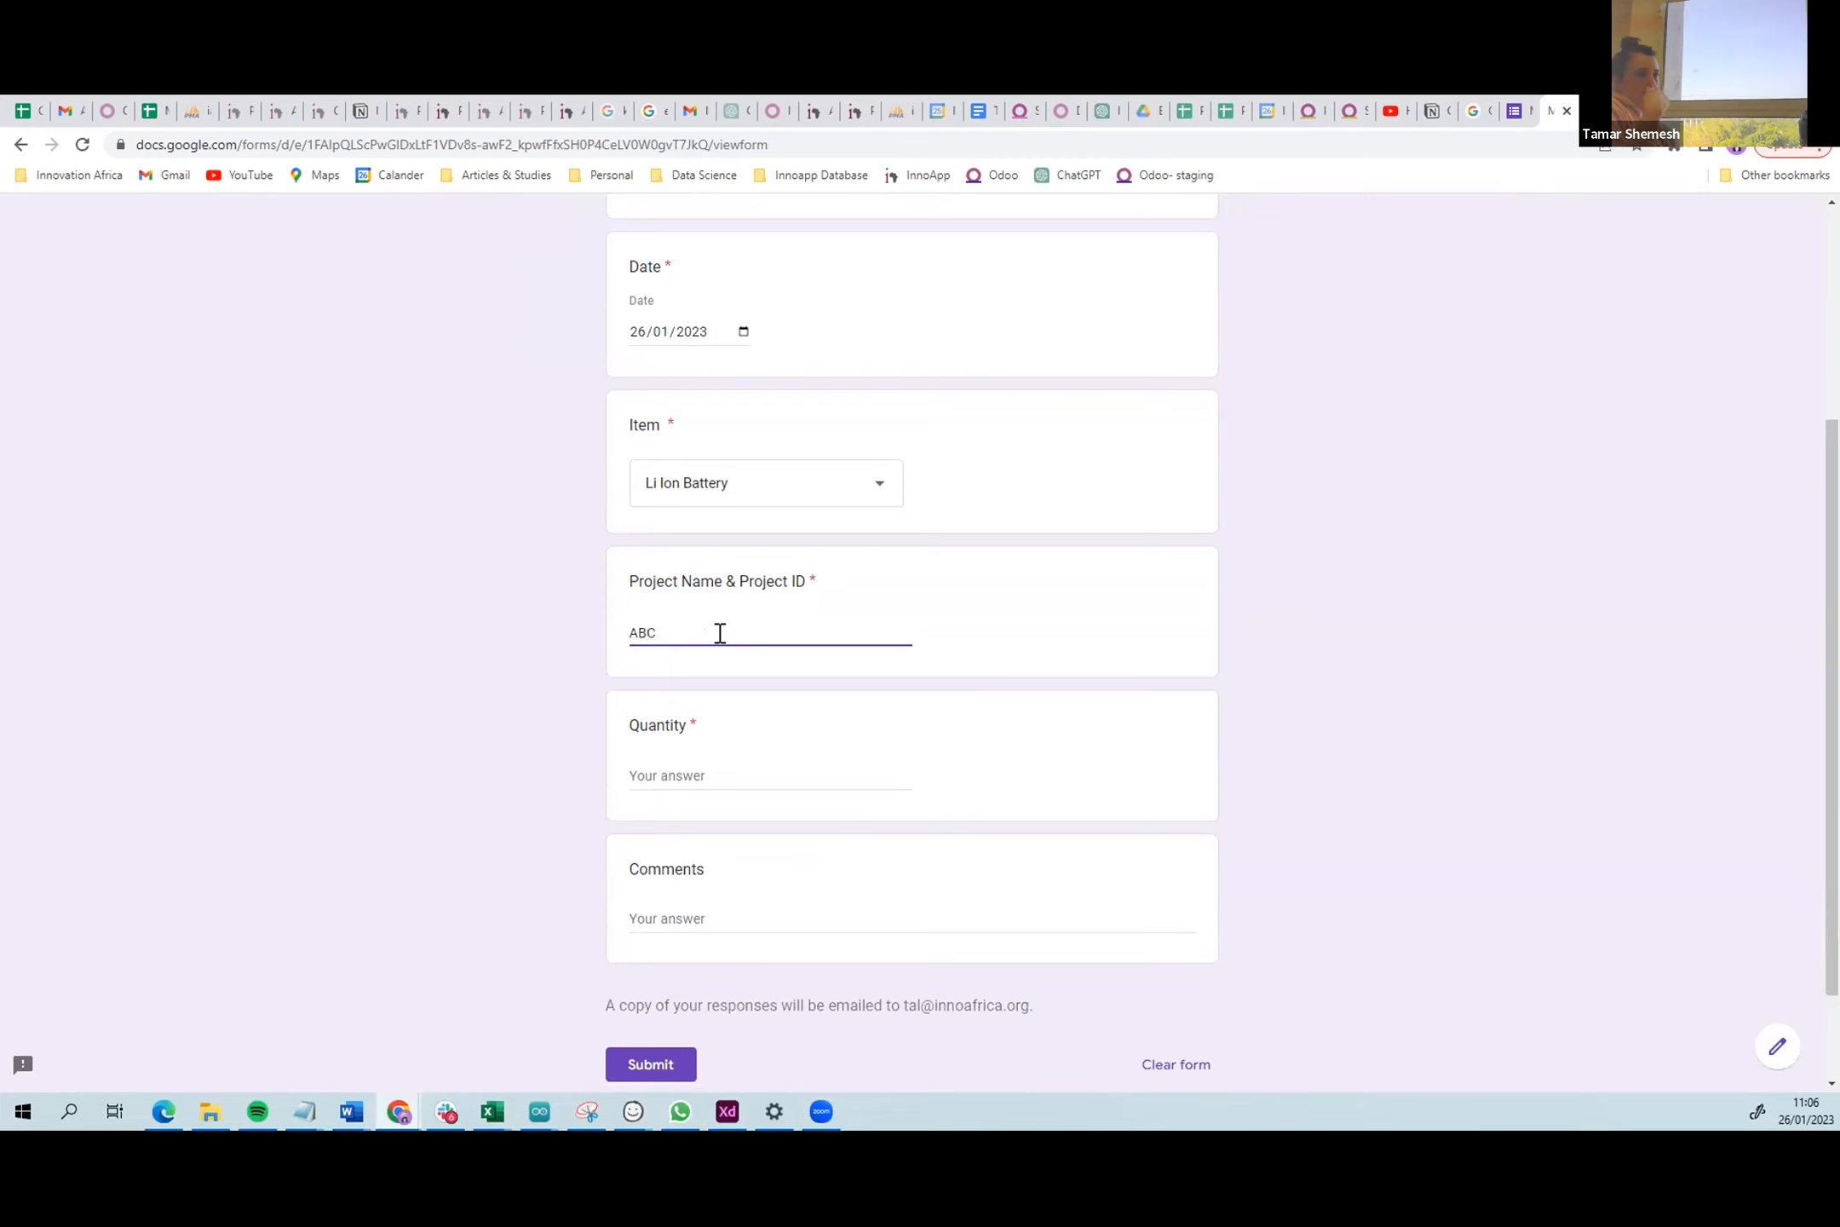
- Enter a quantity of 3 and check over the answers in the form
click(683, 771)
text(8)
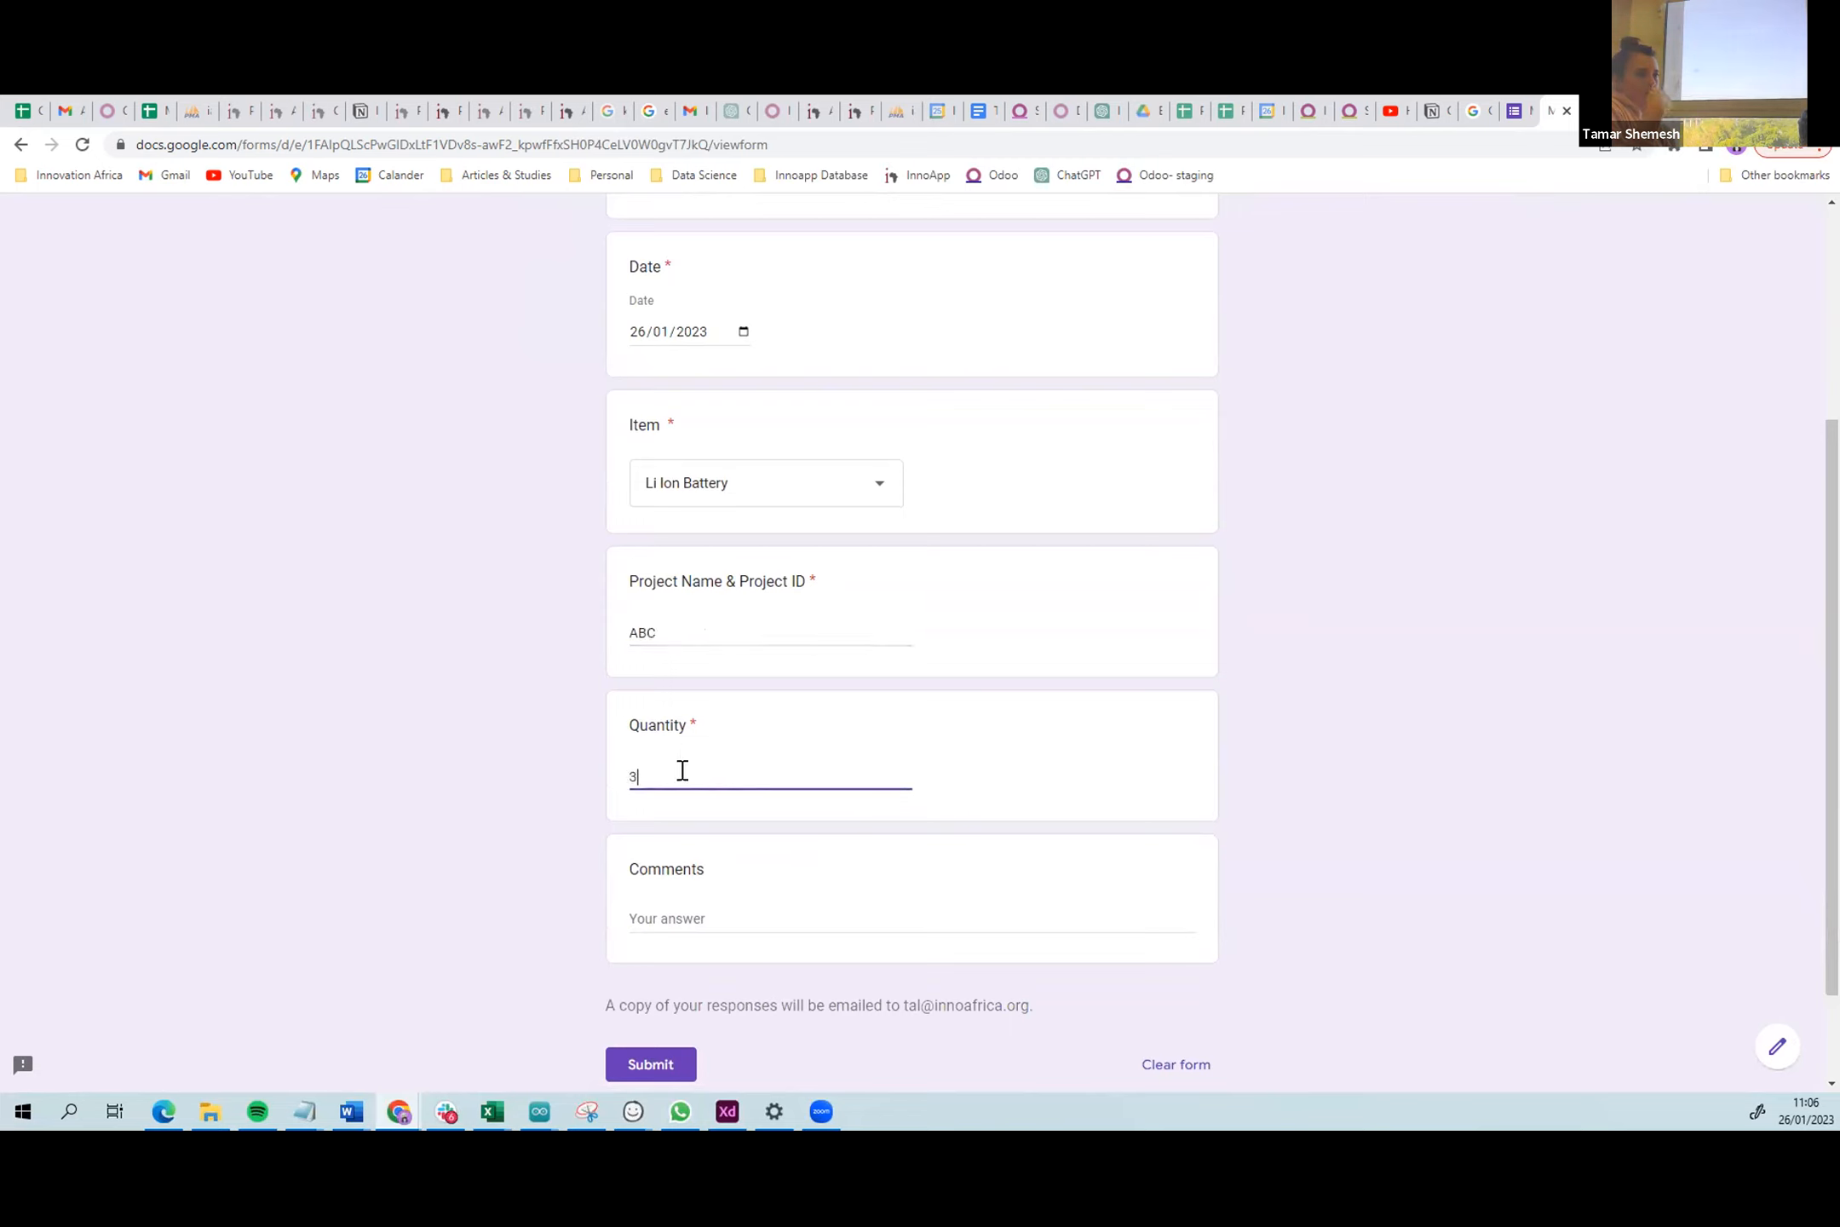
scroll(852, 562, up, 4)
scroll(821, 526, down, 3)
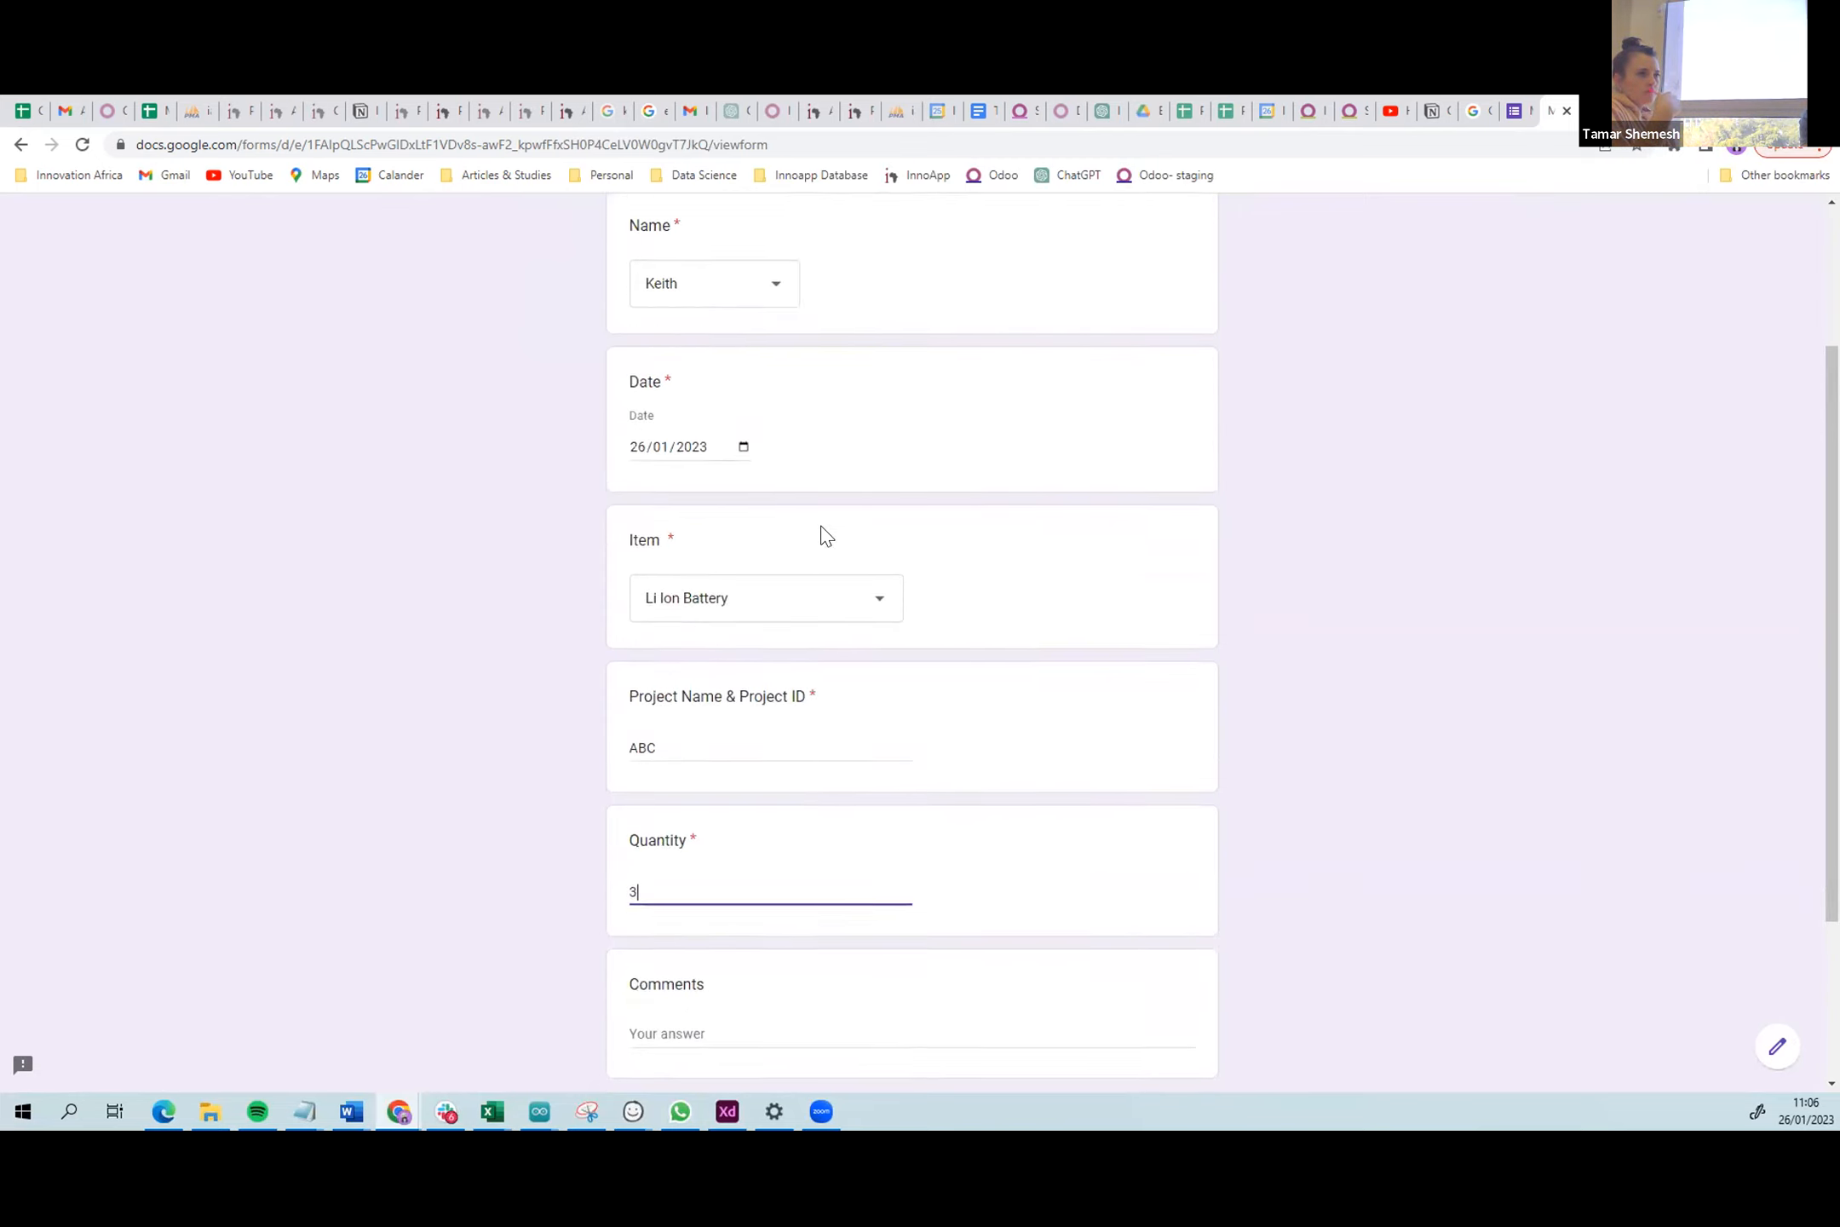
- Open the response spreadsheet linked to the Malawi Inventory Form from the form editor
click(1512, 118)
click(1063, 518)
click(941, 283)
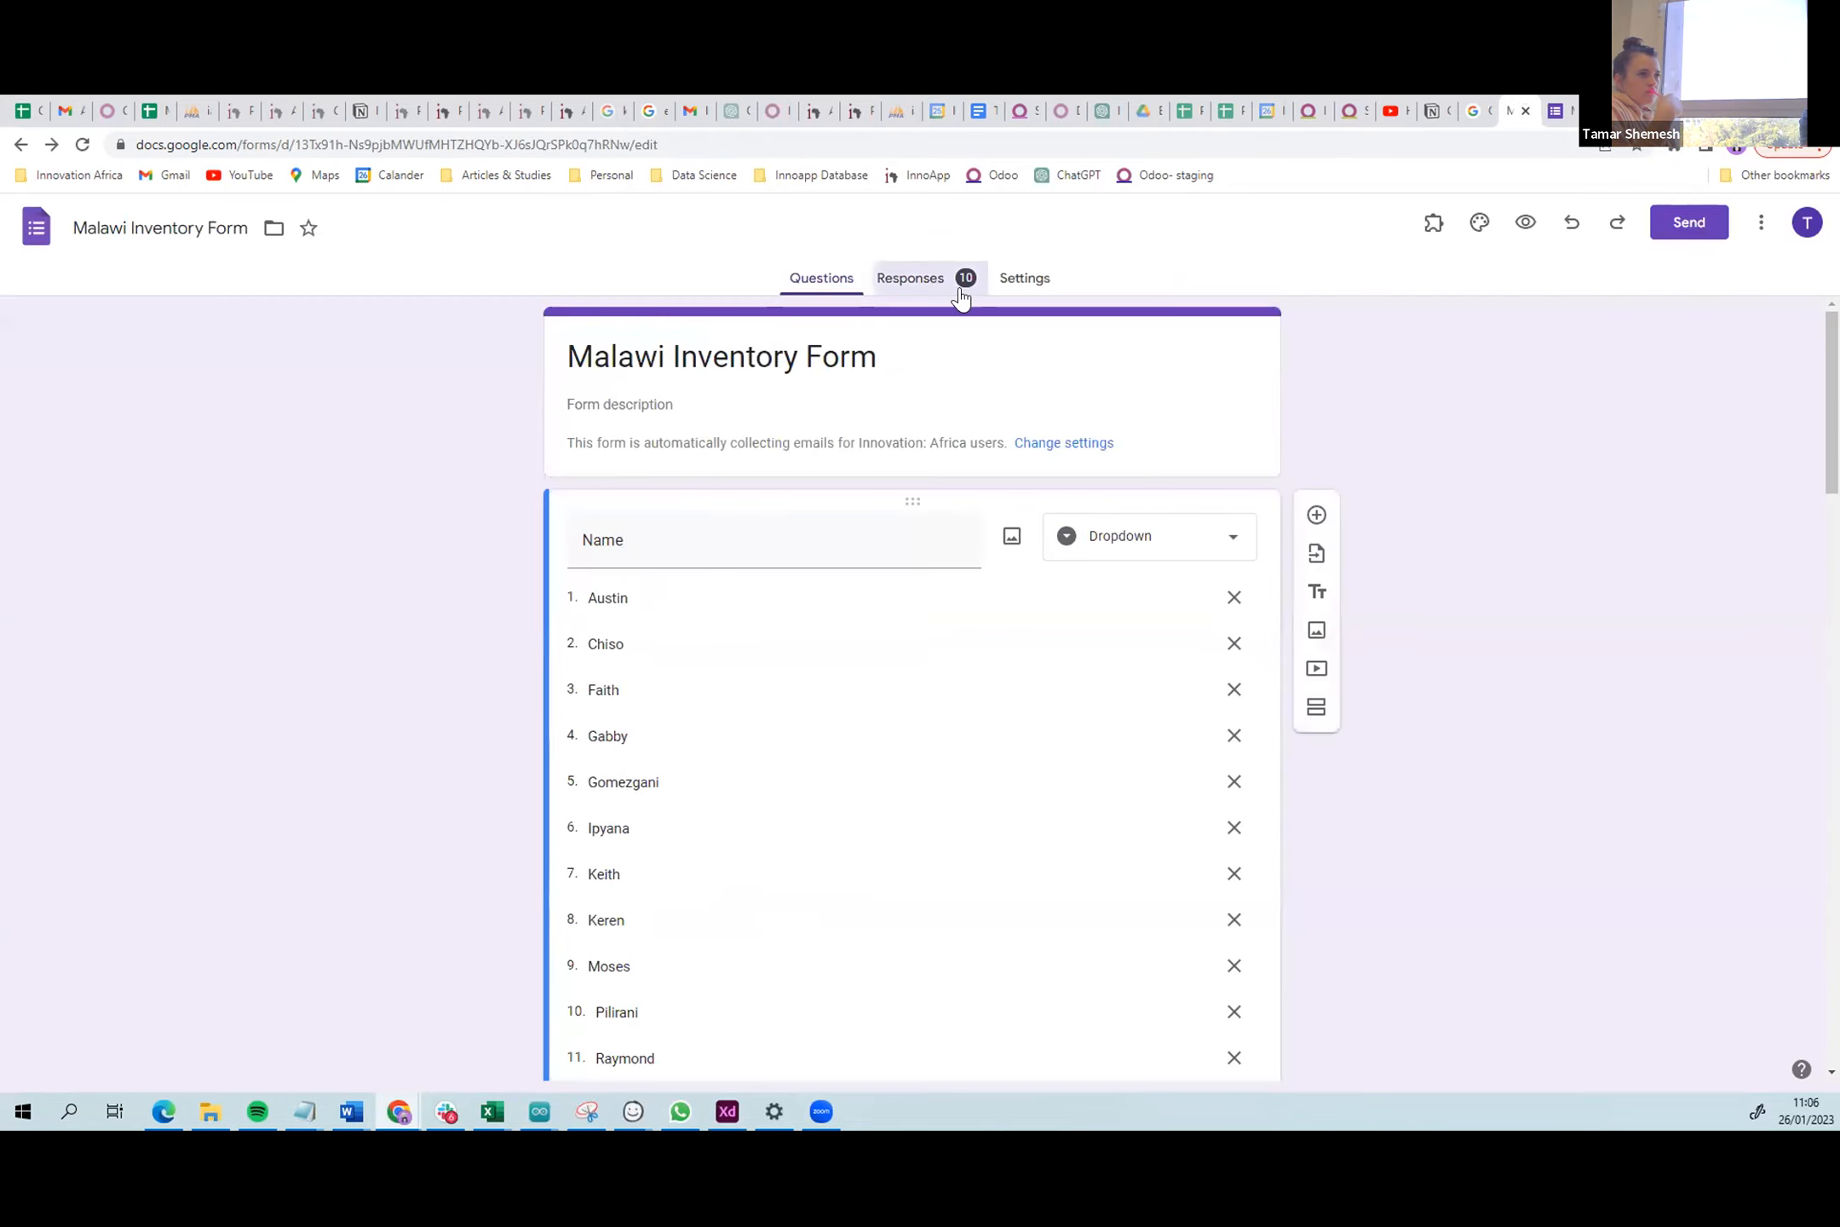
click(1201, 348)
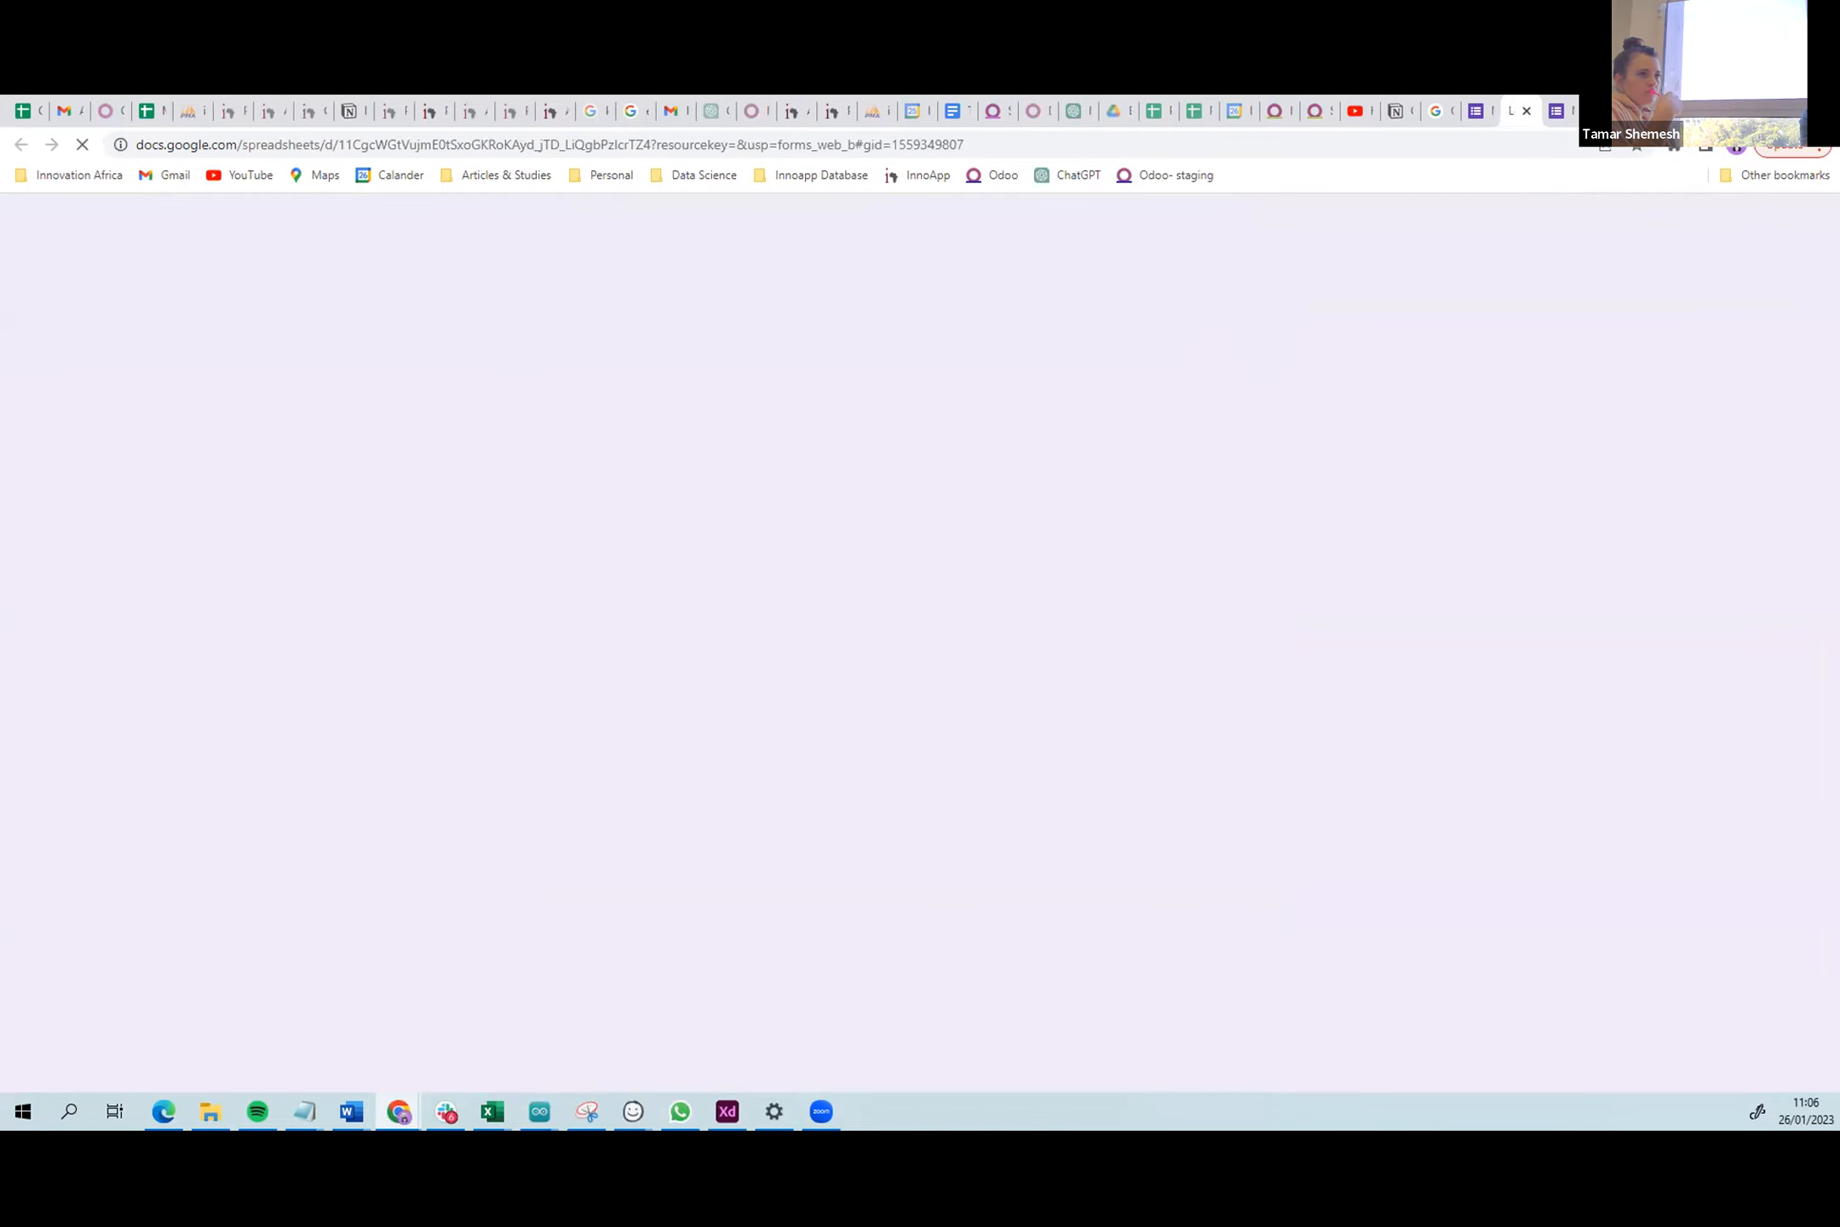
- Review the filled-in form answers and compare them with the item, date and comments of the last entry in the MW Inventory form responses
click(1567, 111)
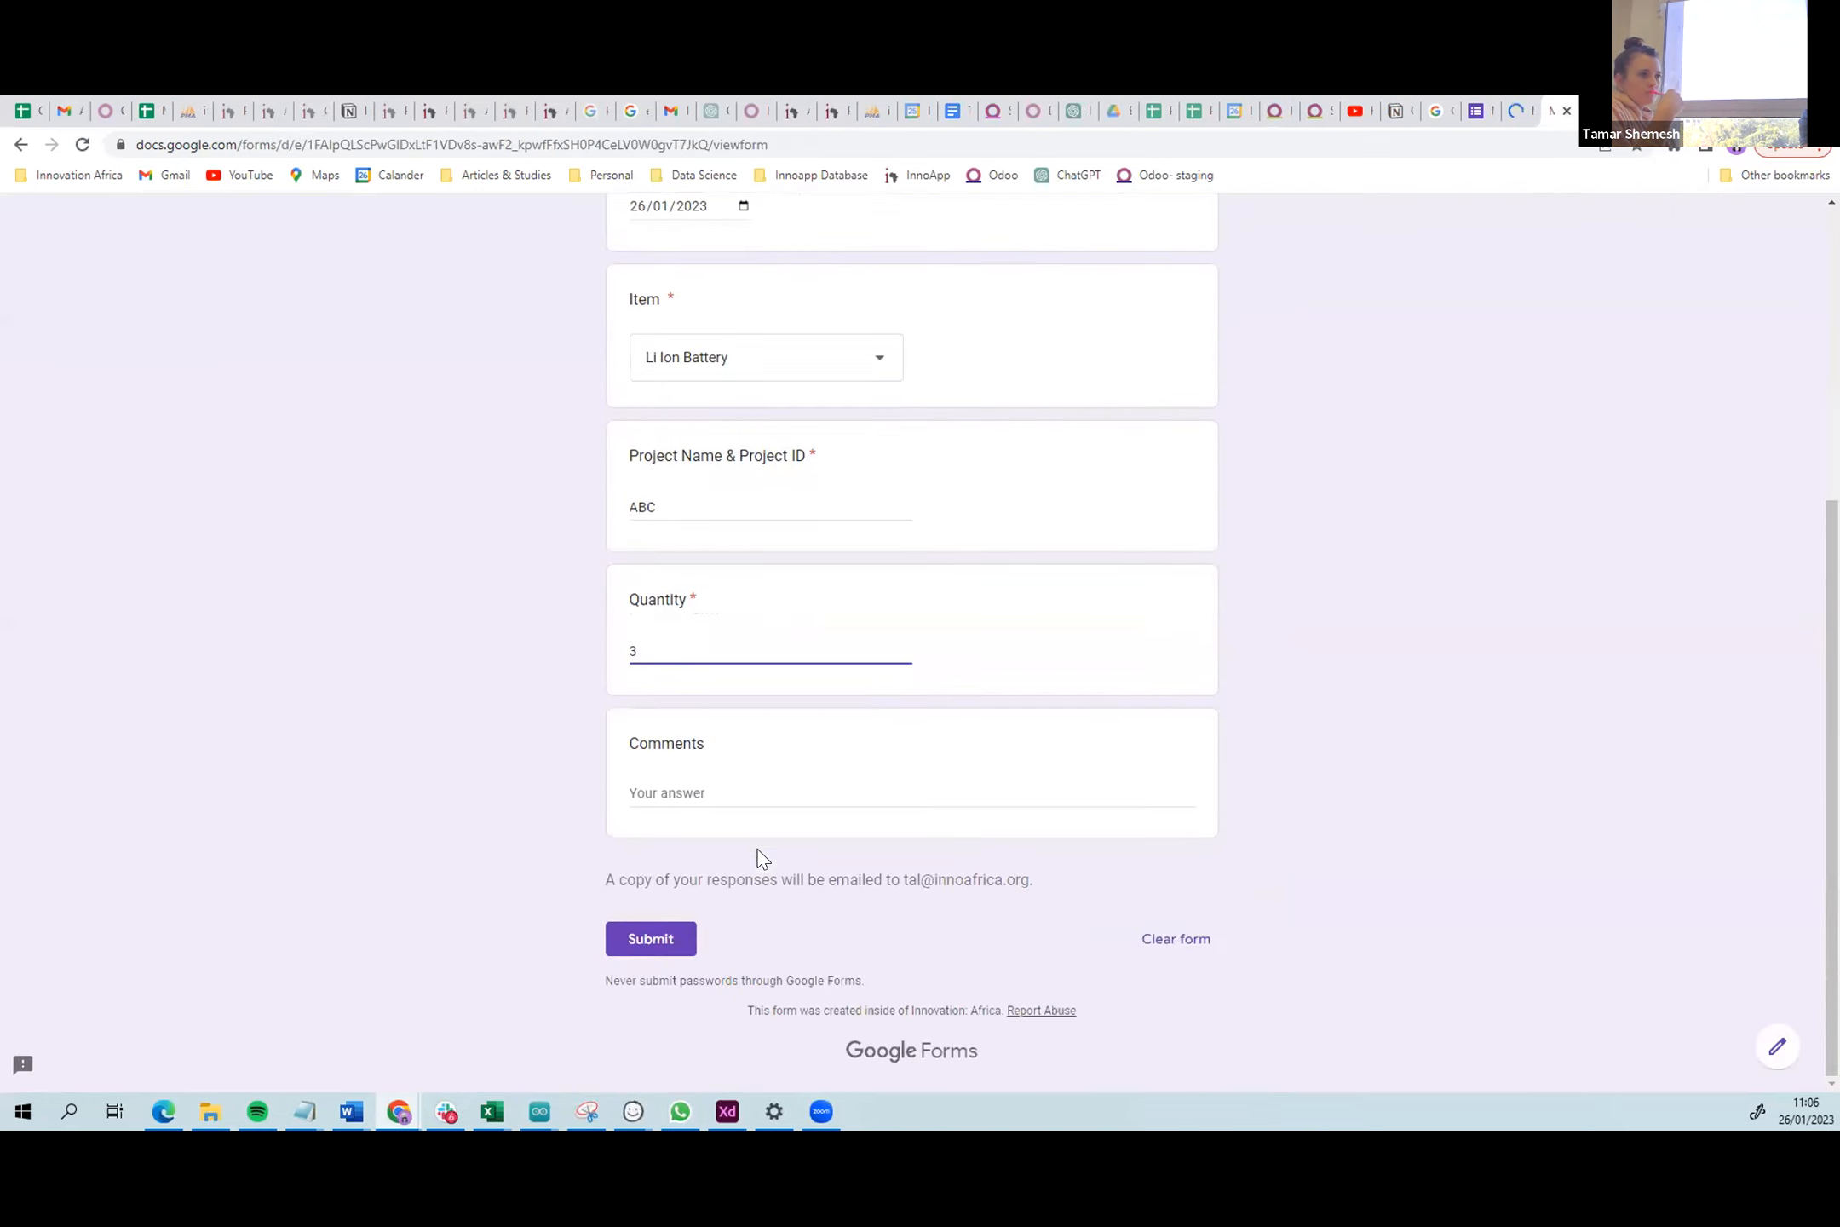
scroll(710, 862, up, 1)
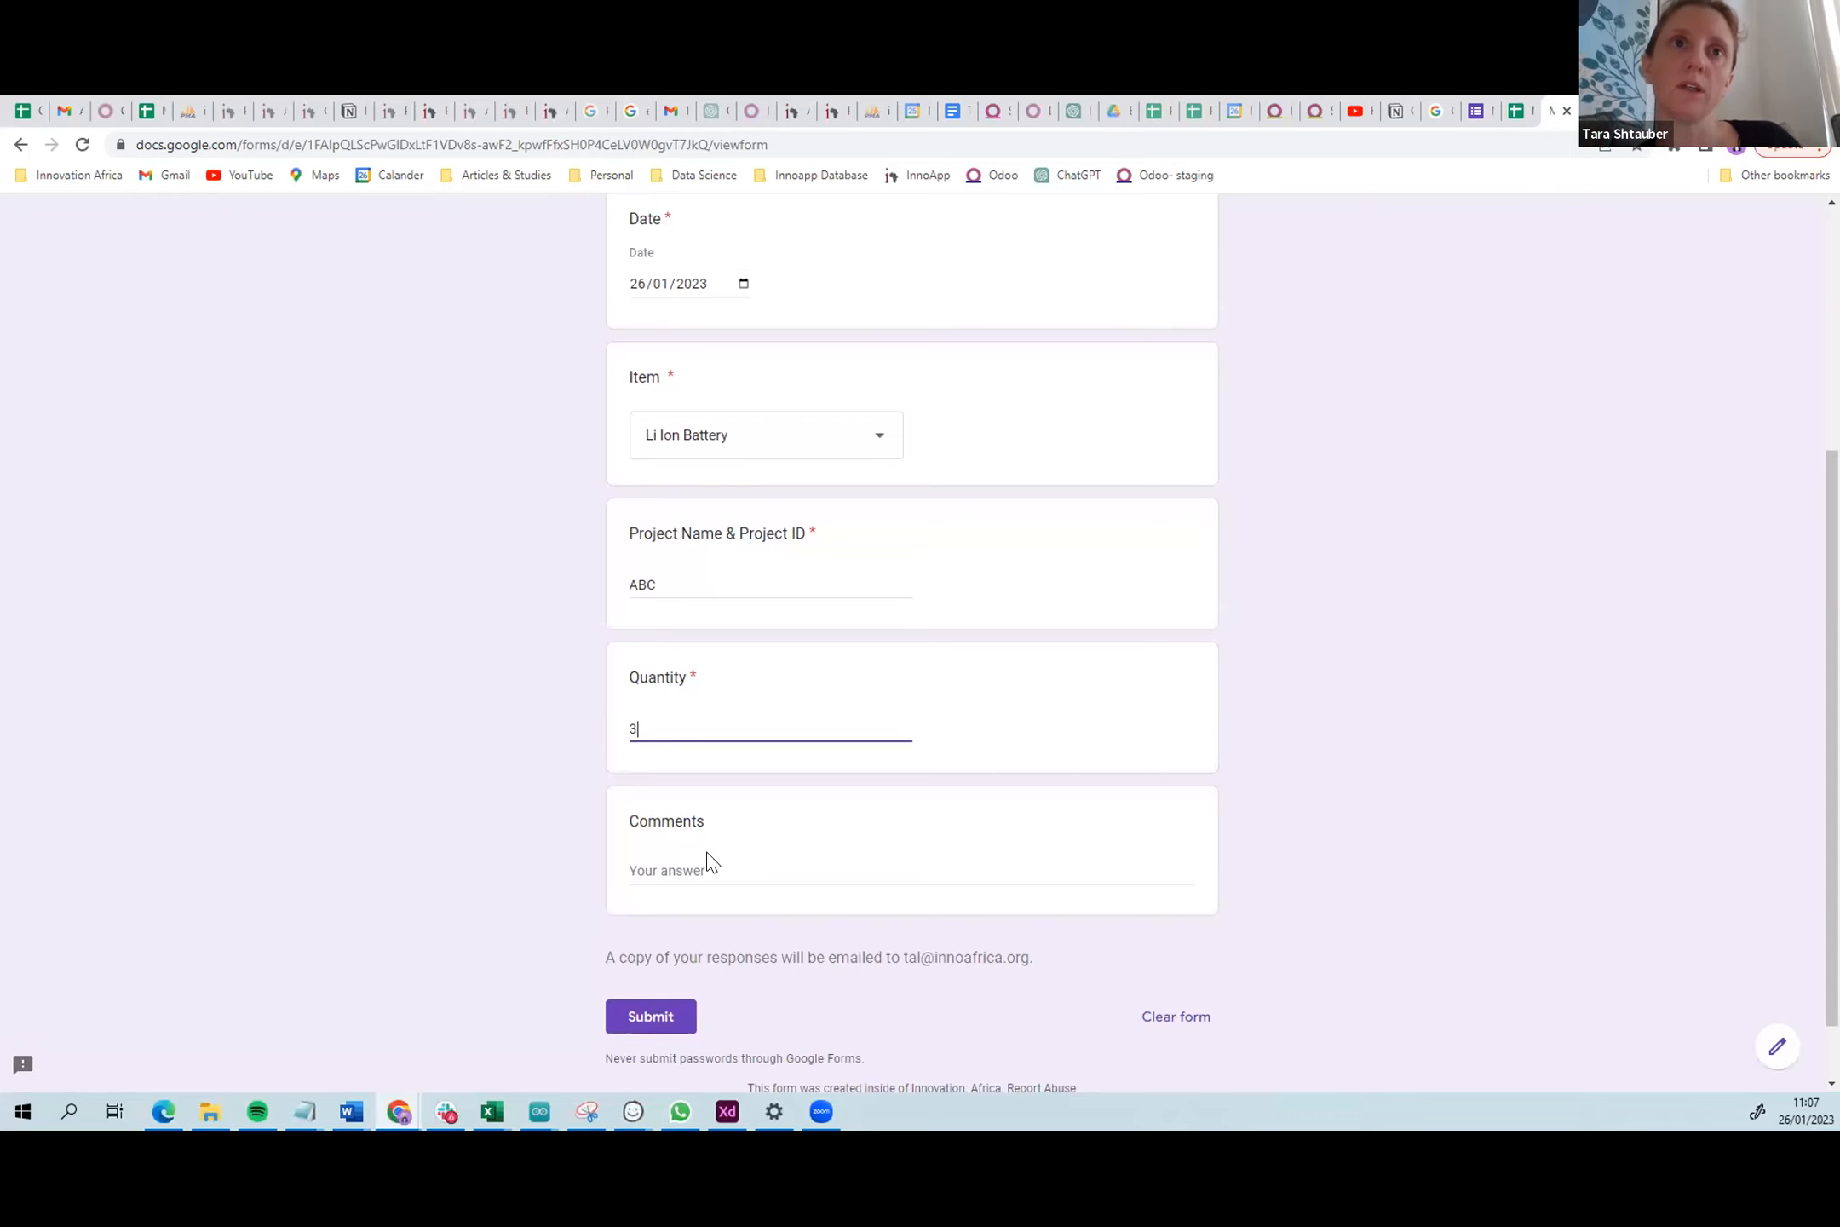
click(1518, 110)
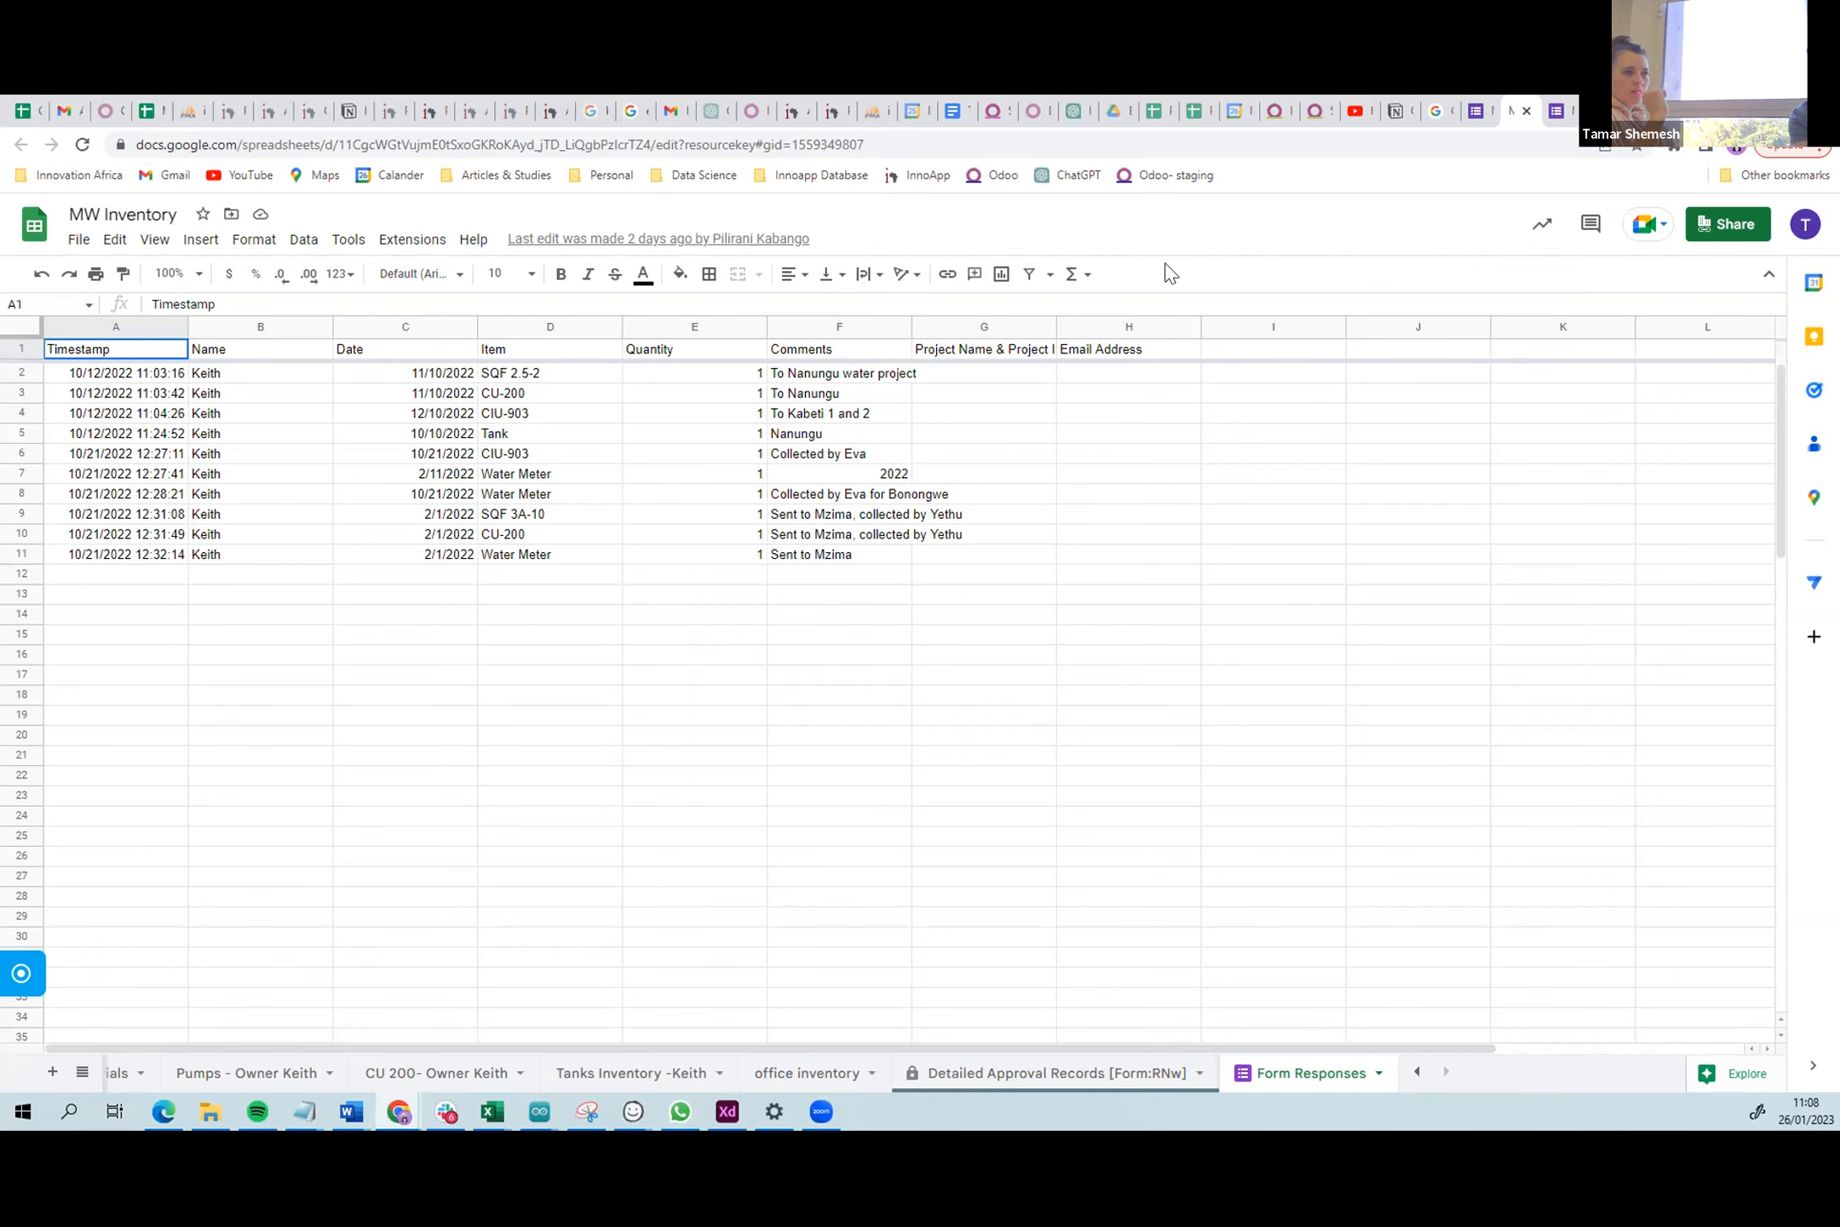
drag(521, 564, 404, 565)
click(855, 564)
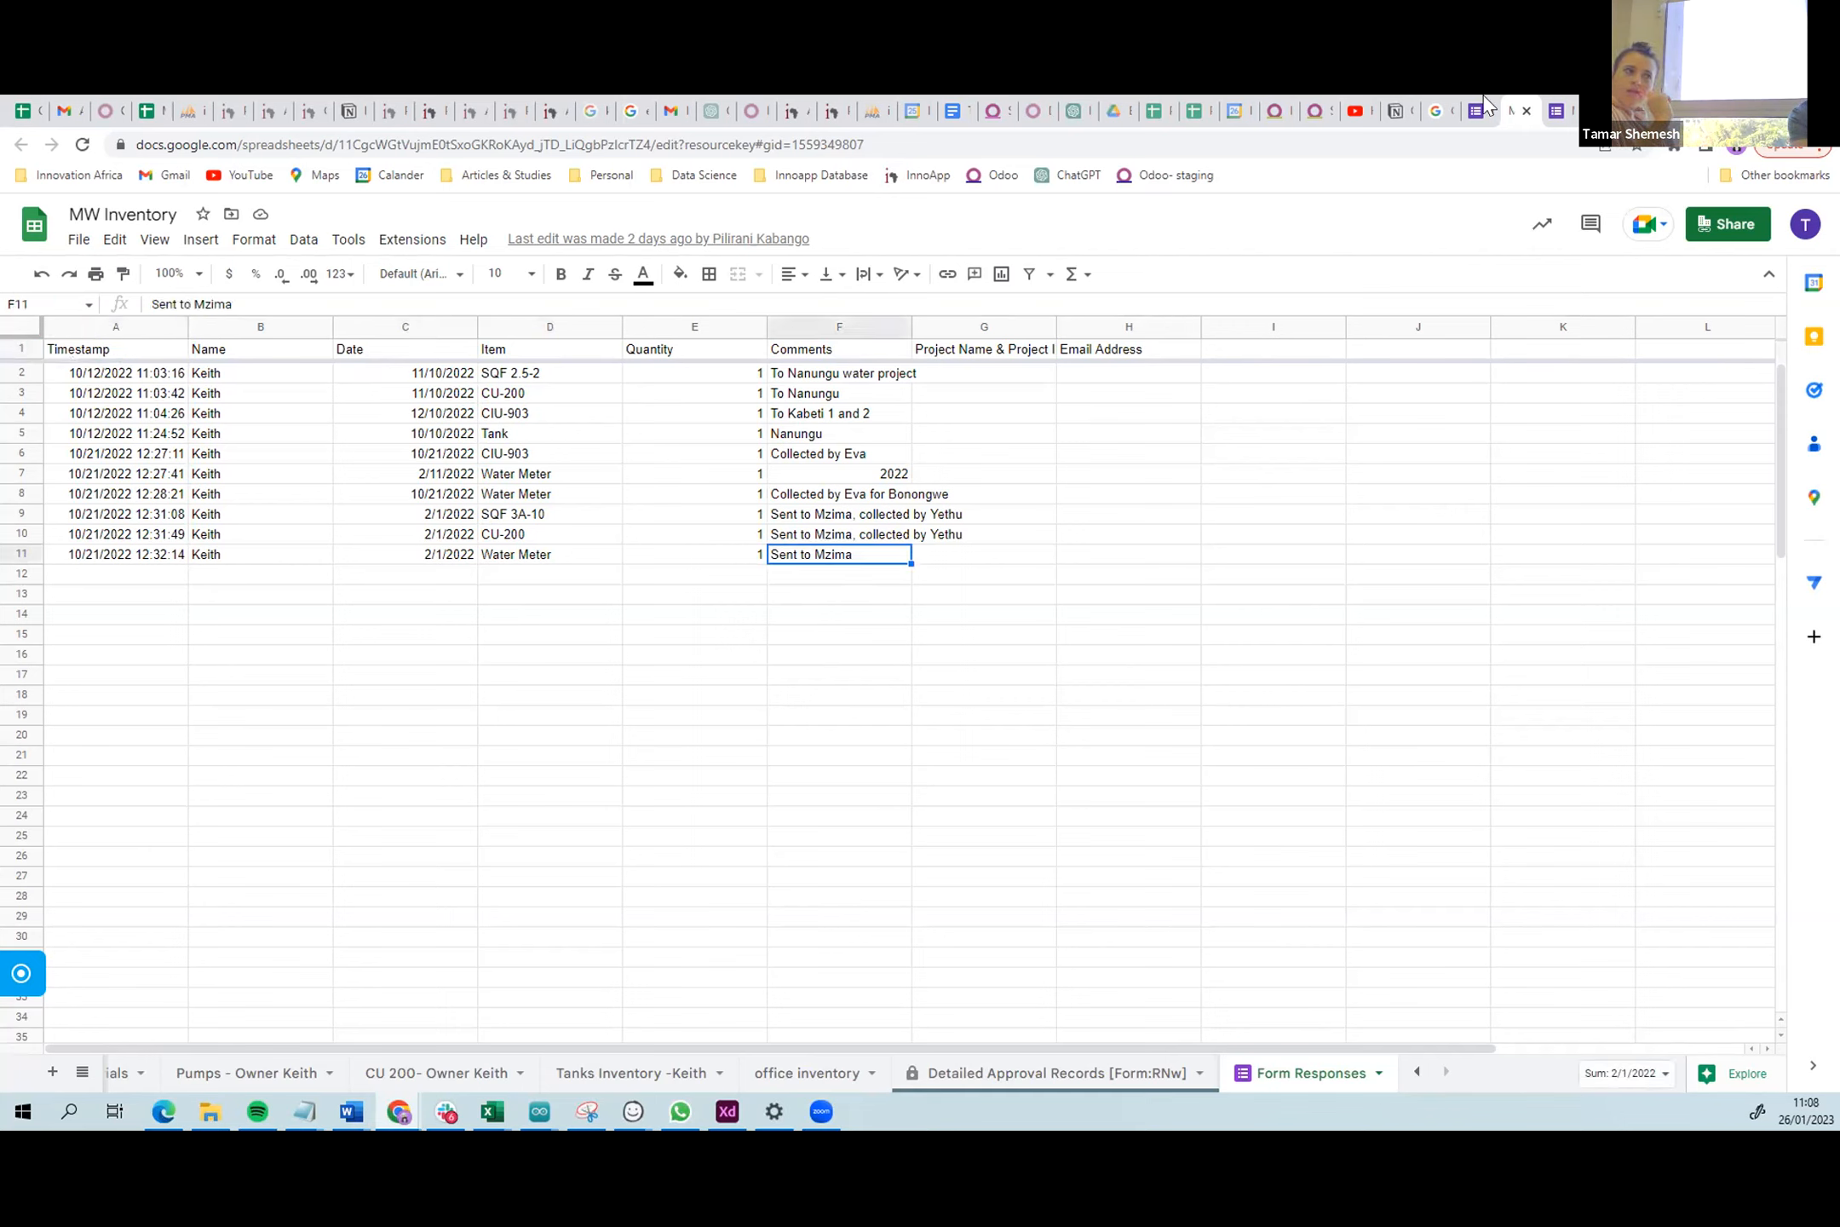
- Switch to Odoo, create a new Tanzania internal transfer and pick the staff member's contact entry that has no company prefix
click(995, 113)
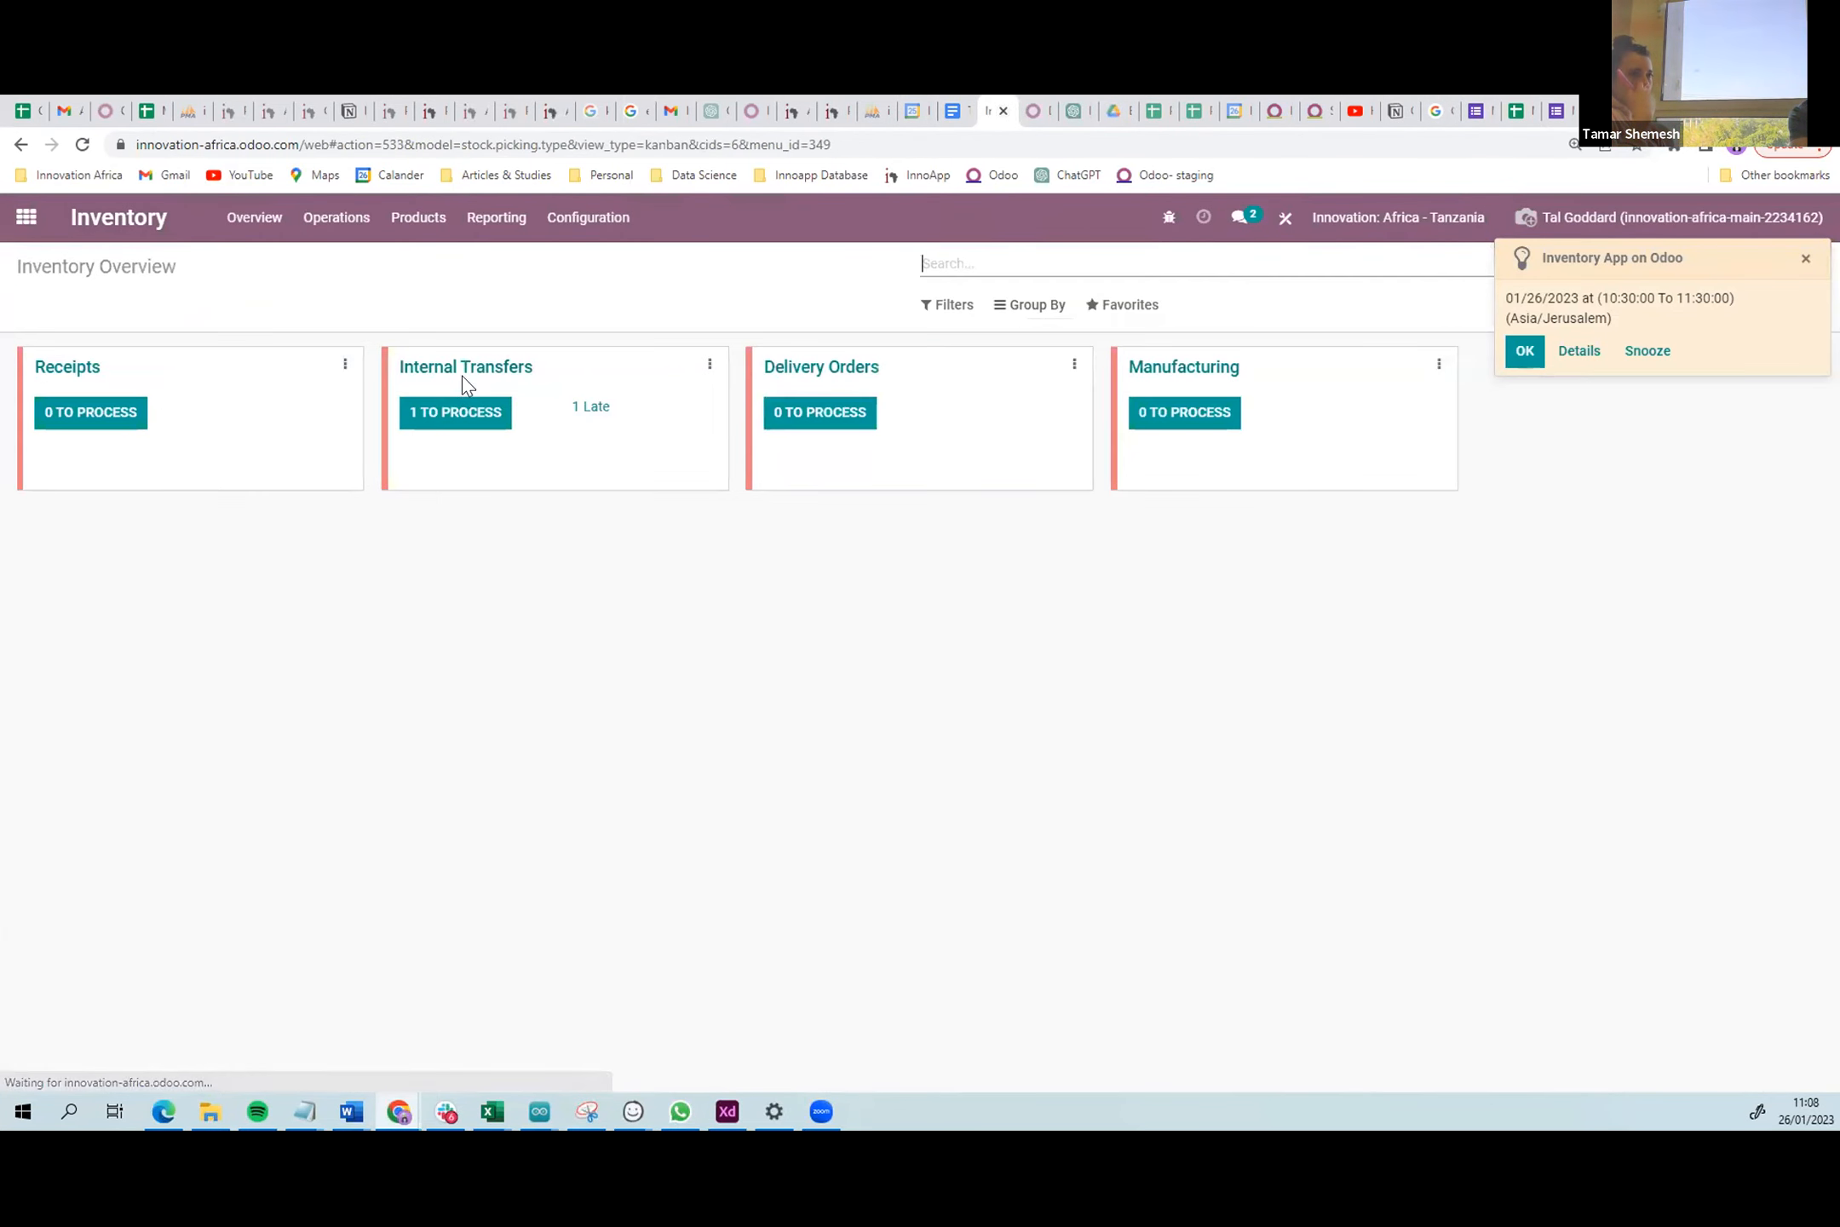
click(461, 373)
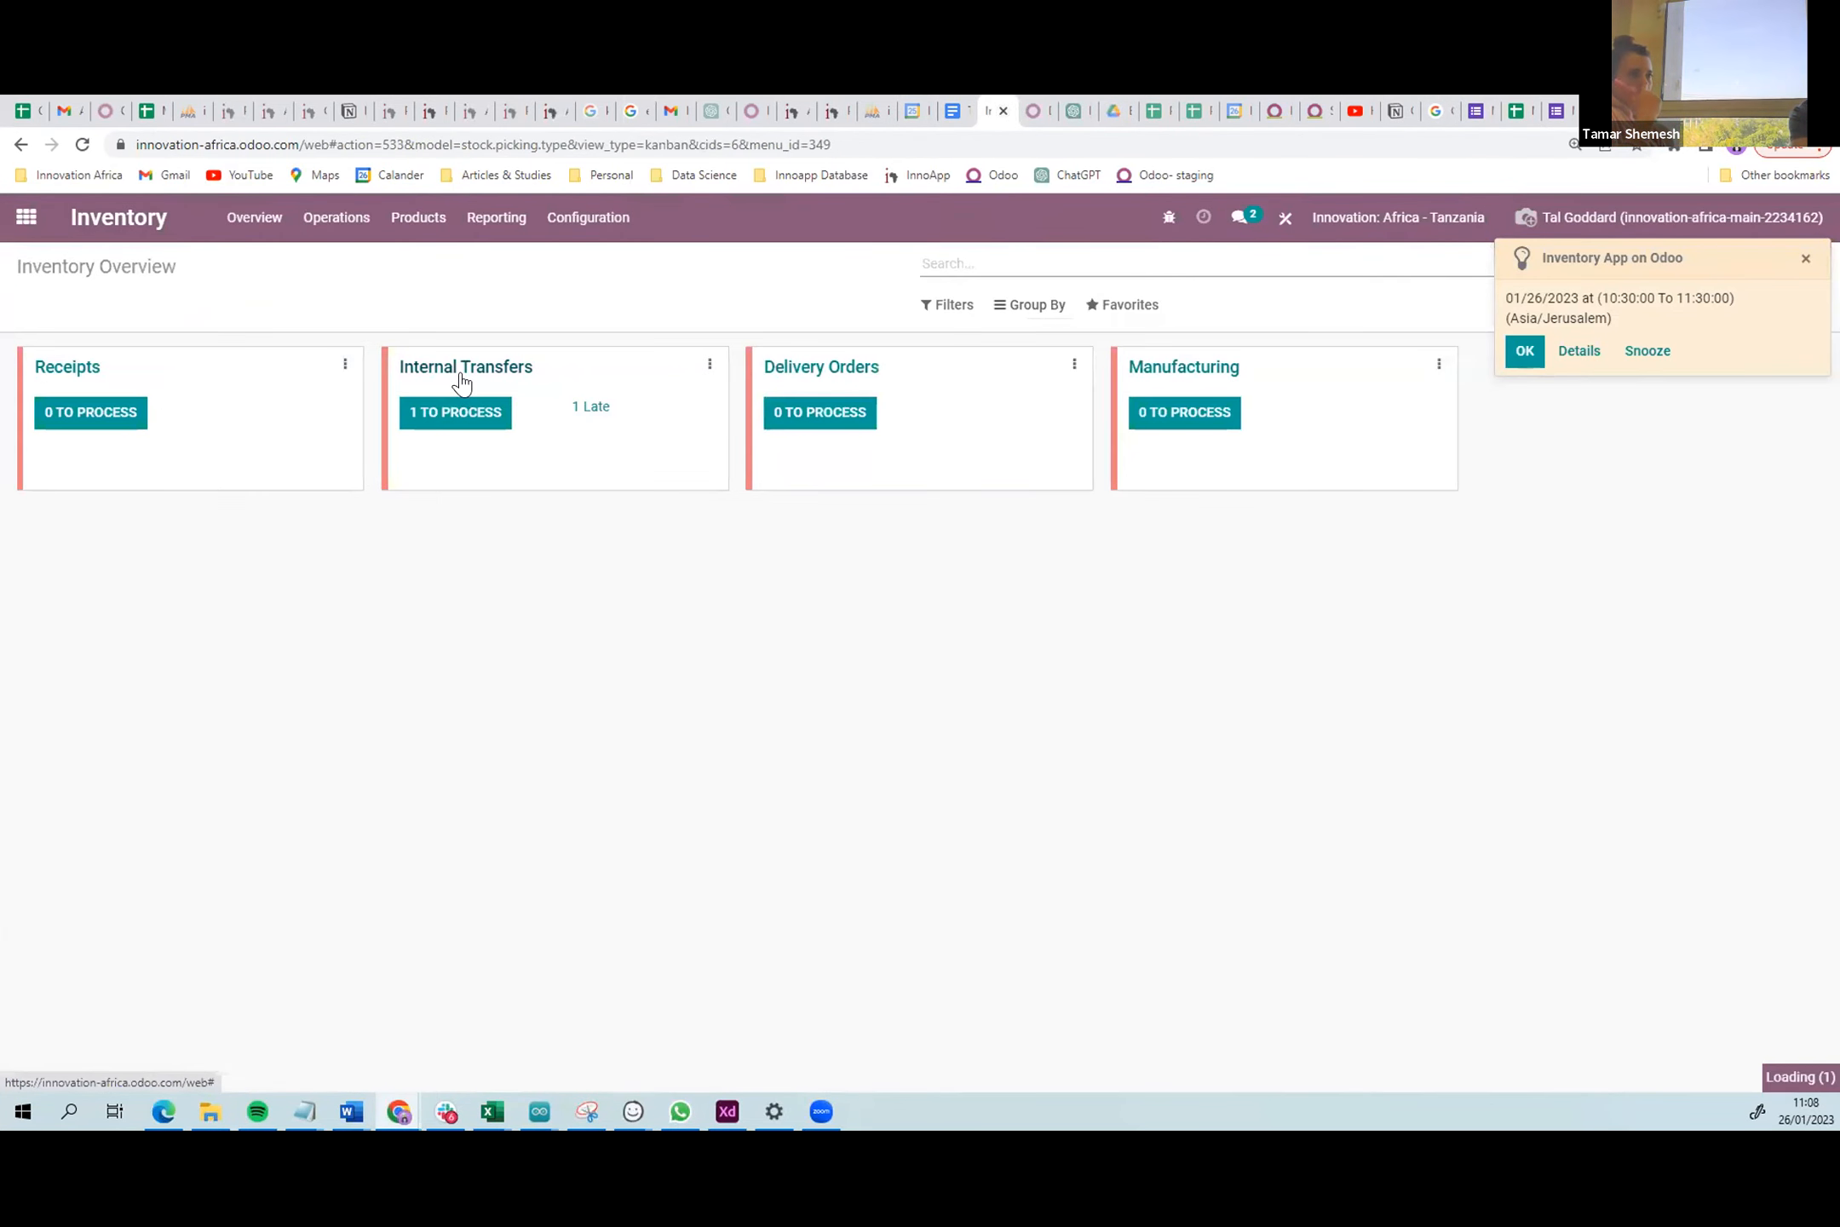
click(51, 305)
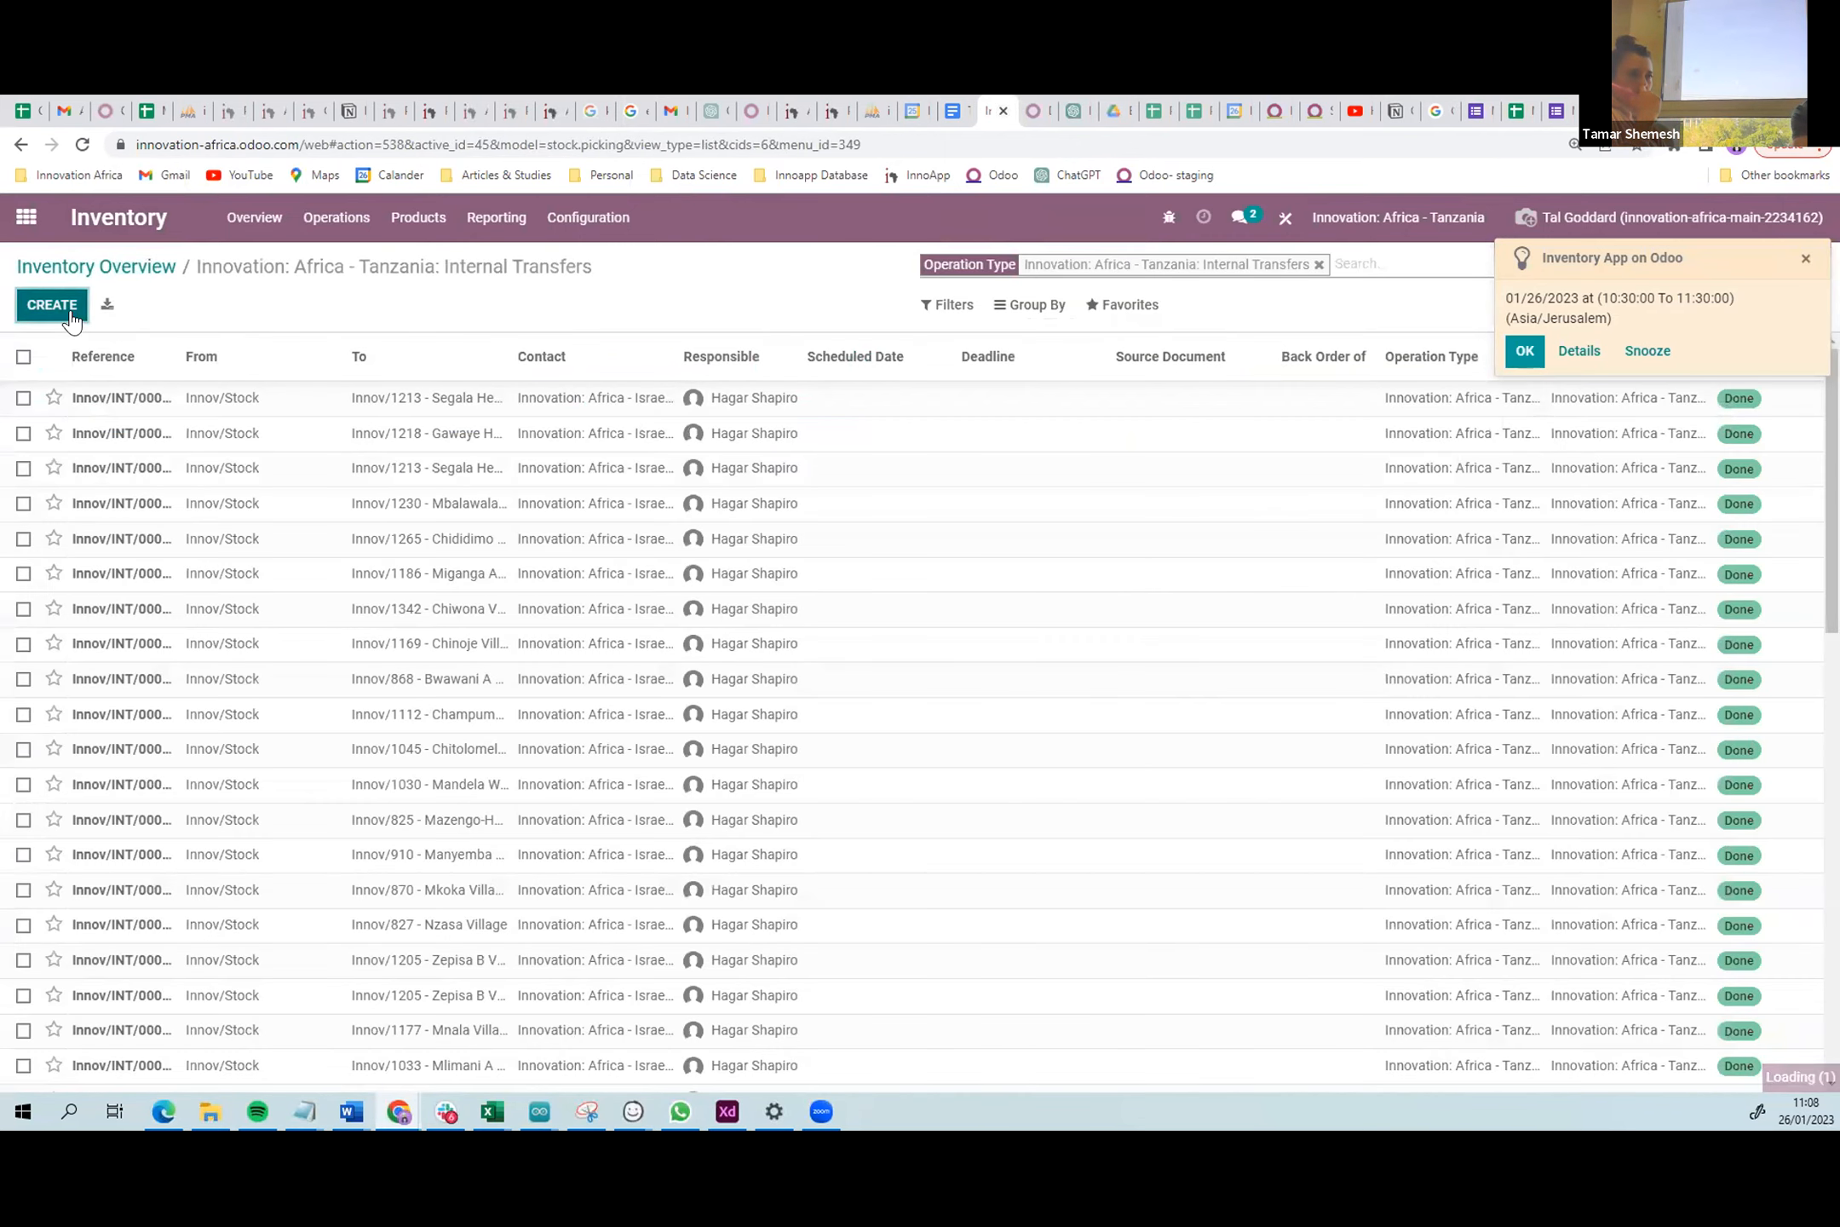
text(keith)
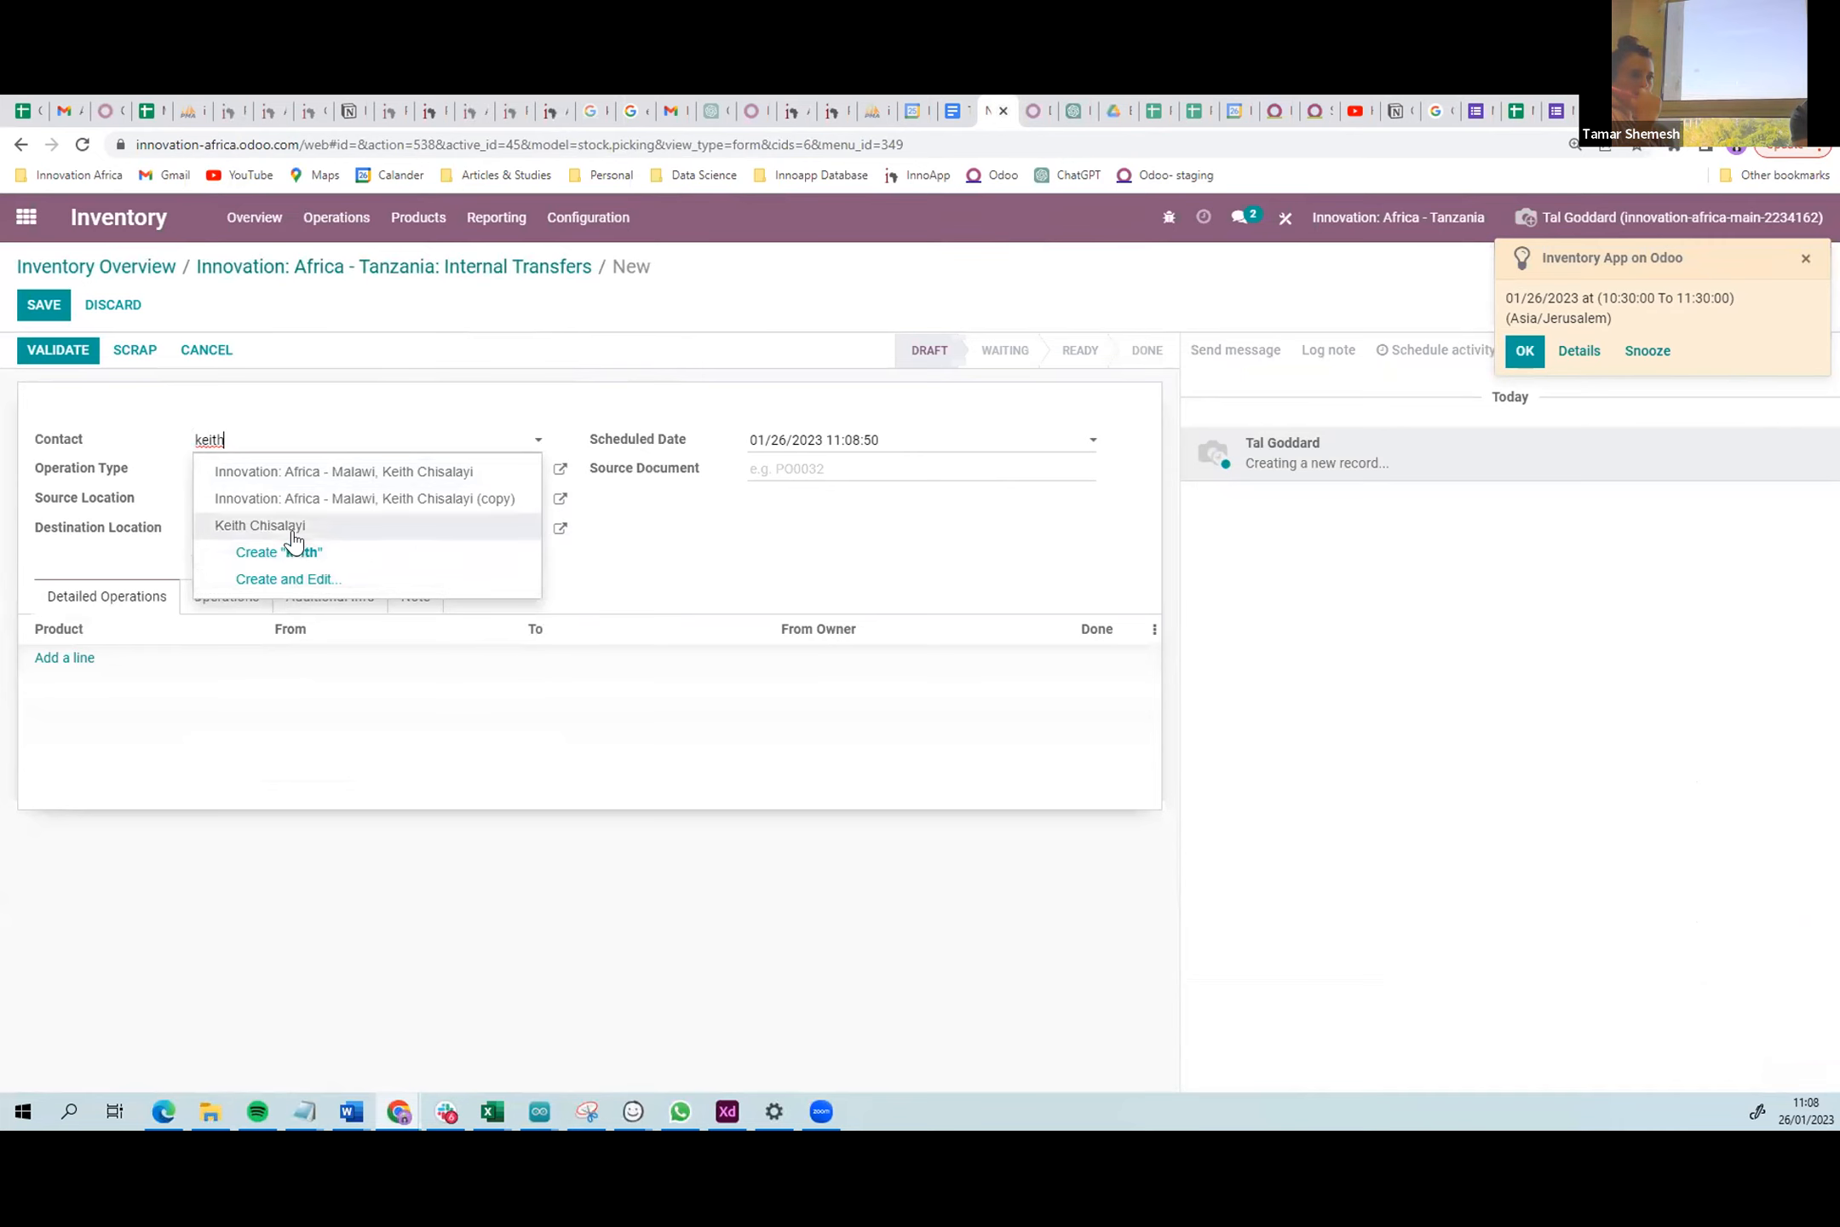
click(293, 528)
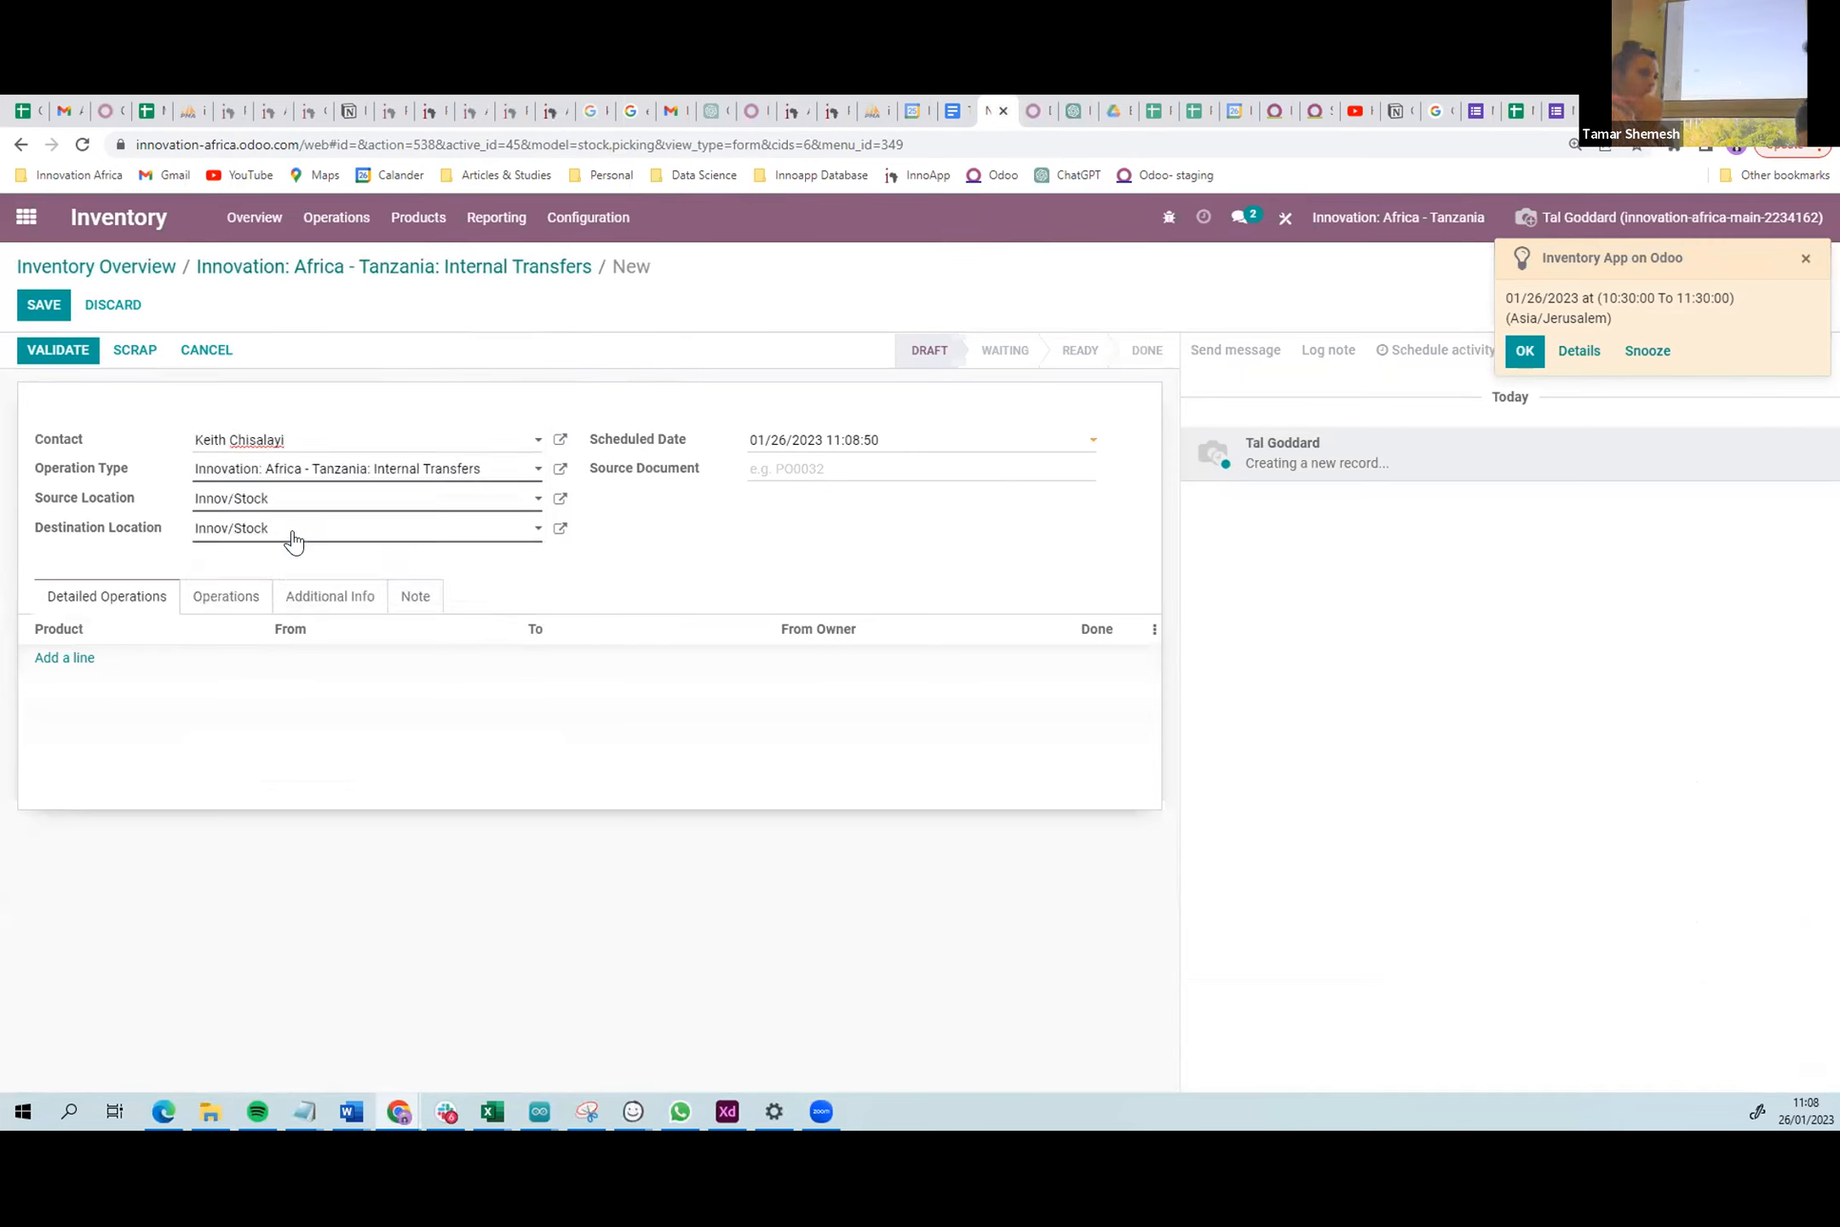
- Look through the project locations available as the transfer's destination location without choosing one
click(293, 535)
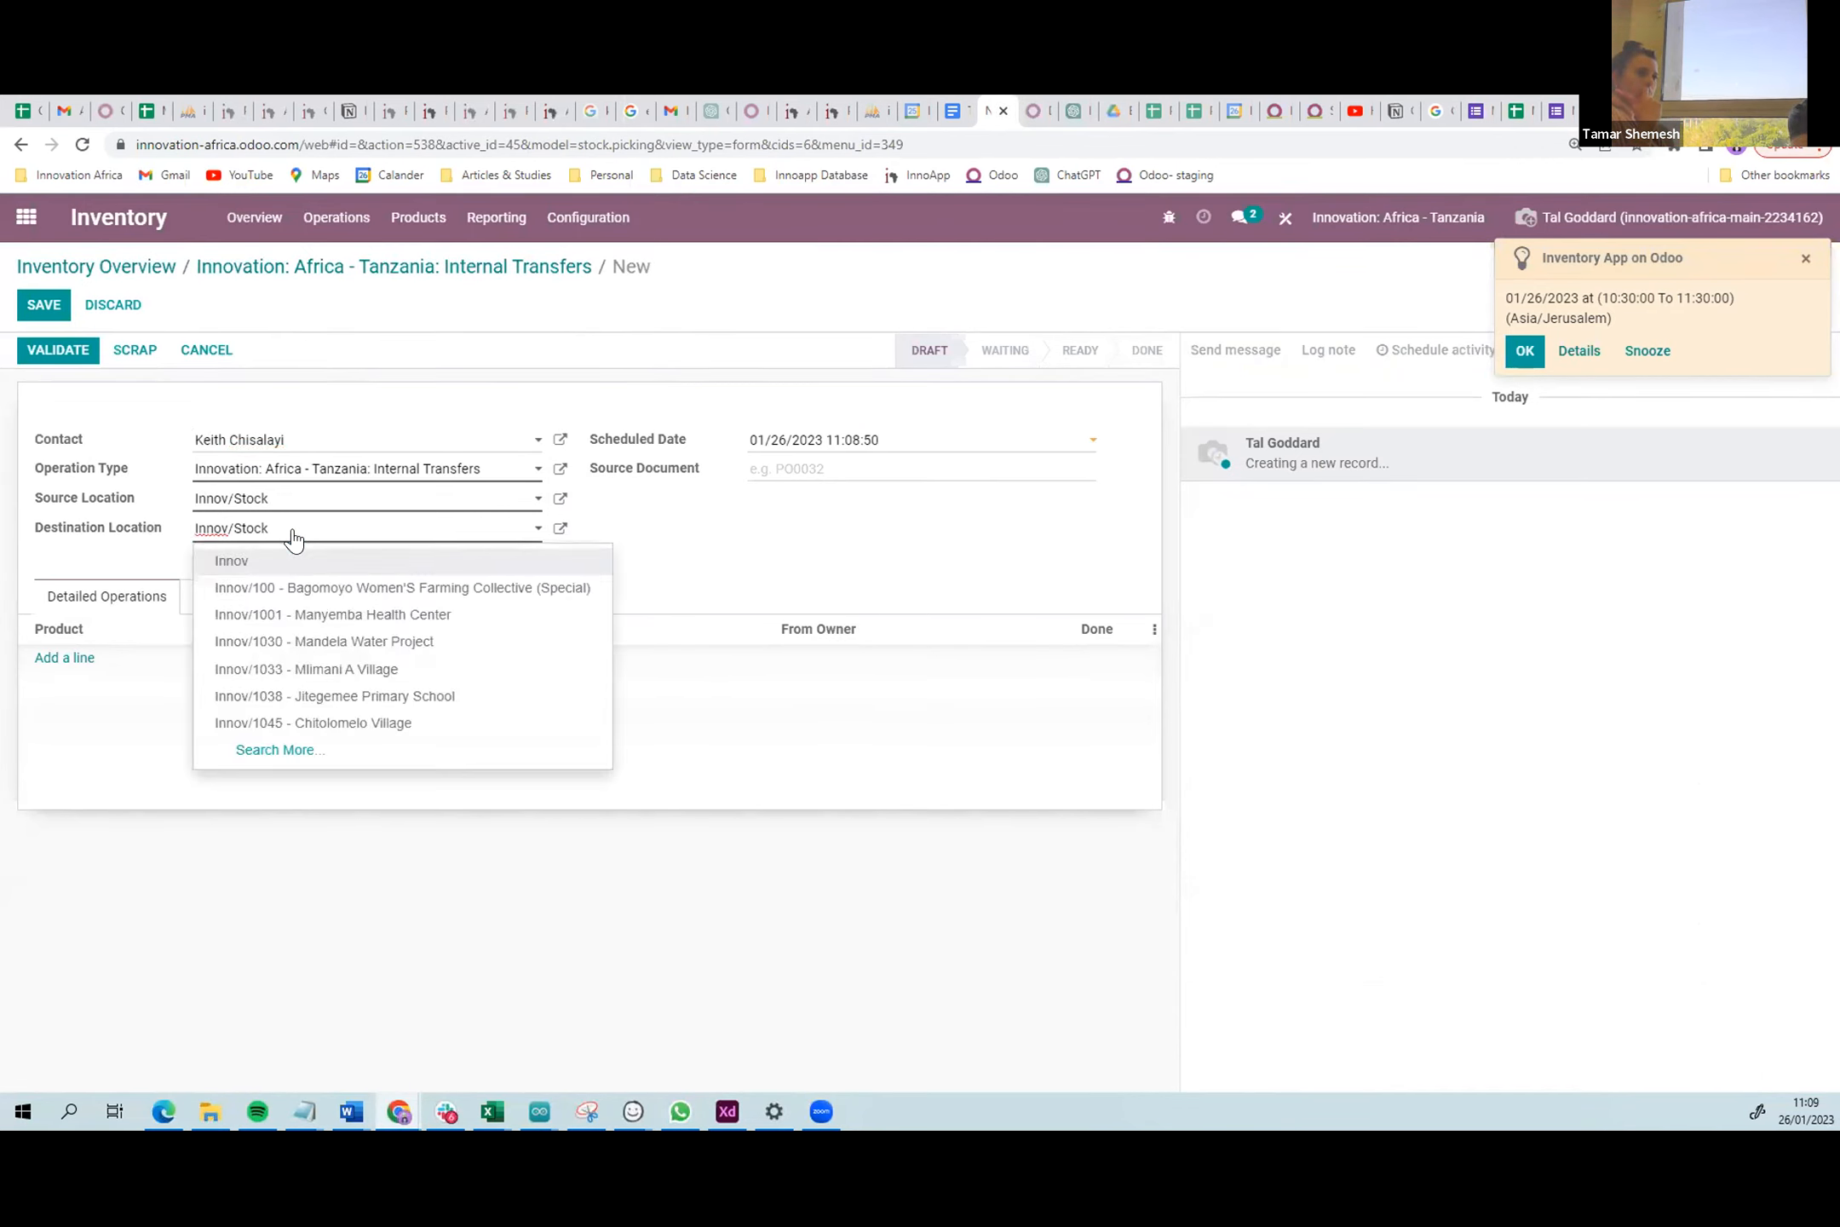
click(293, 535)
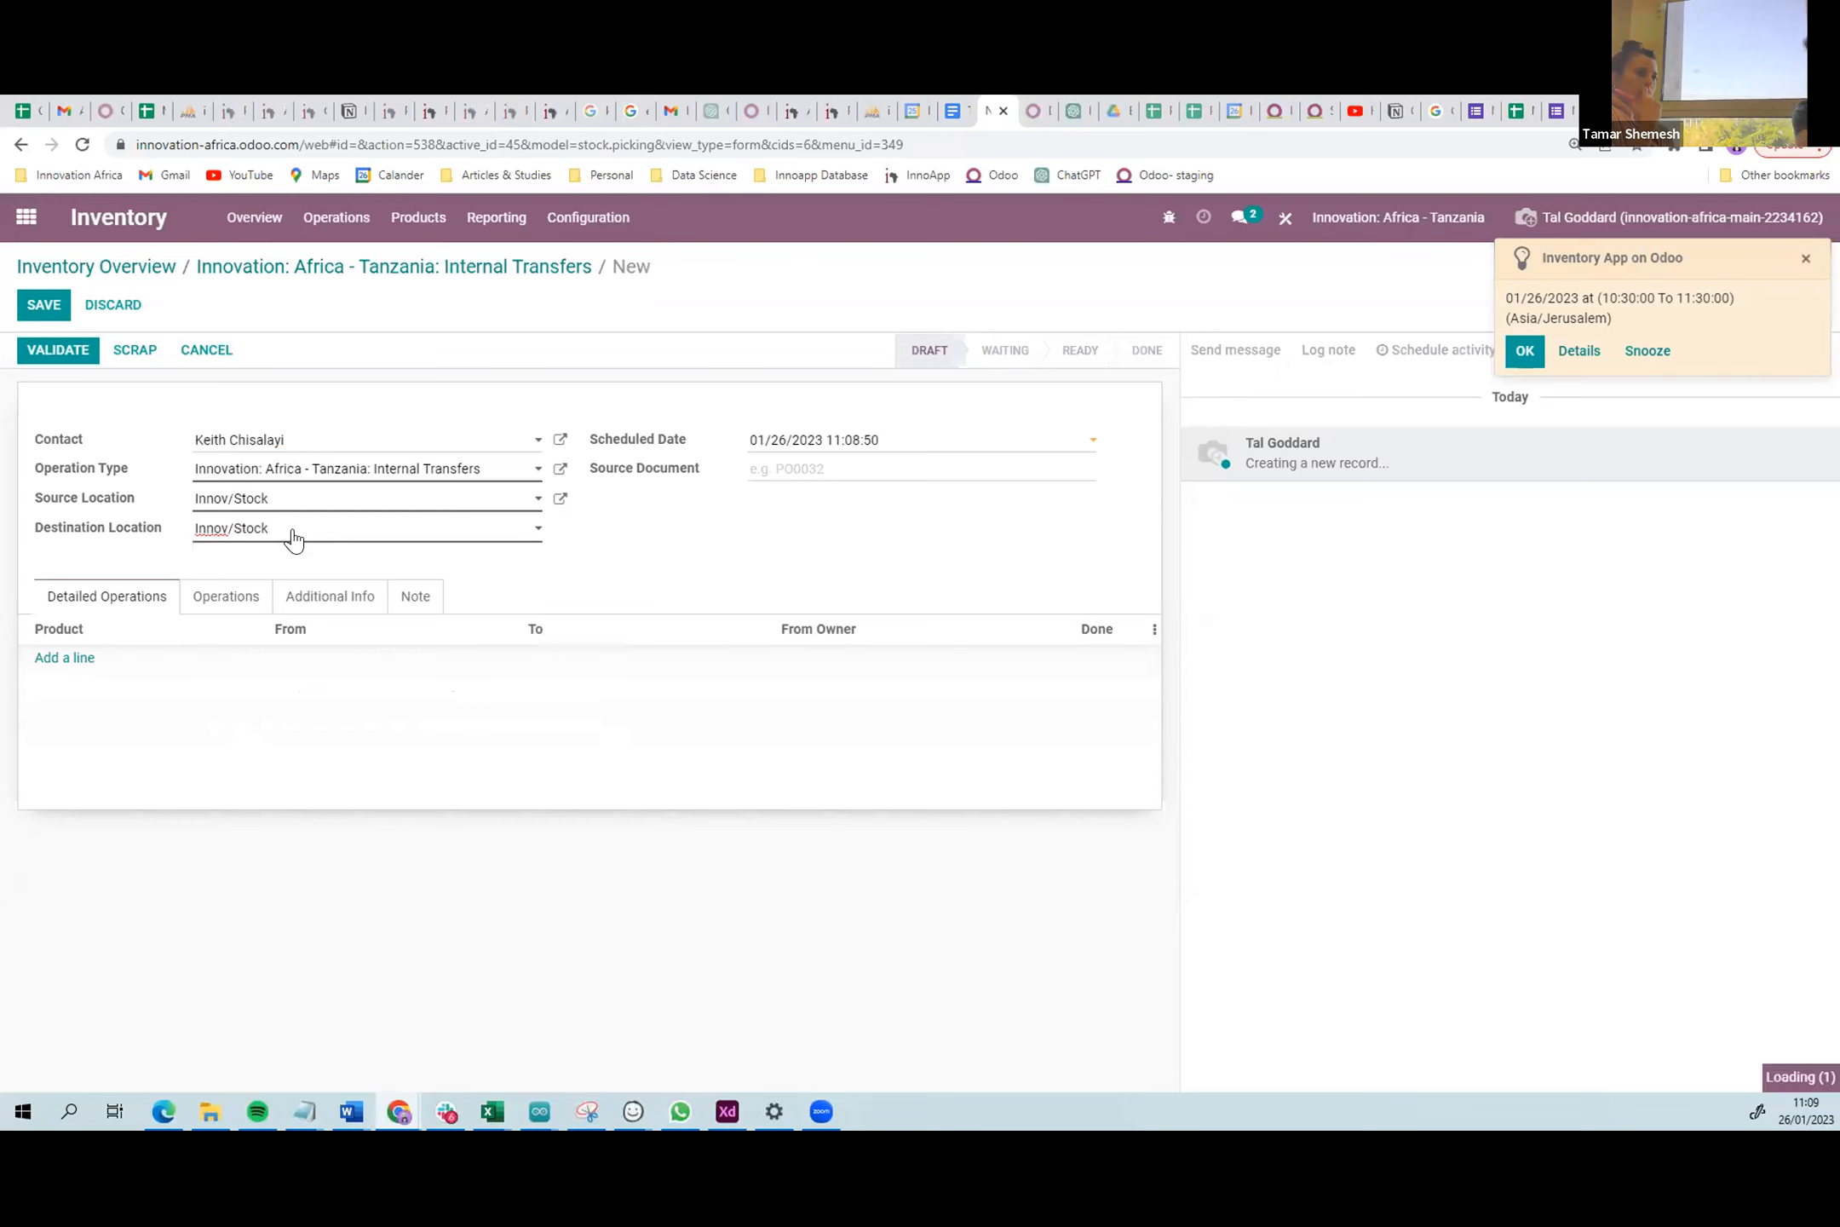
click(294, 535)
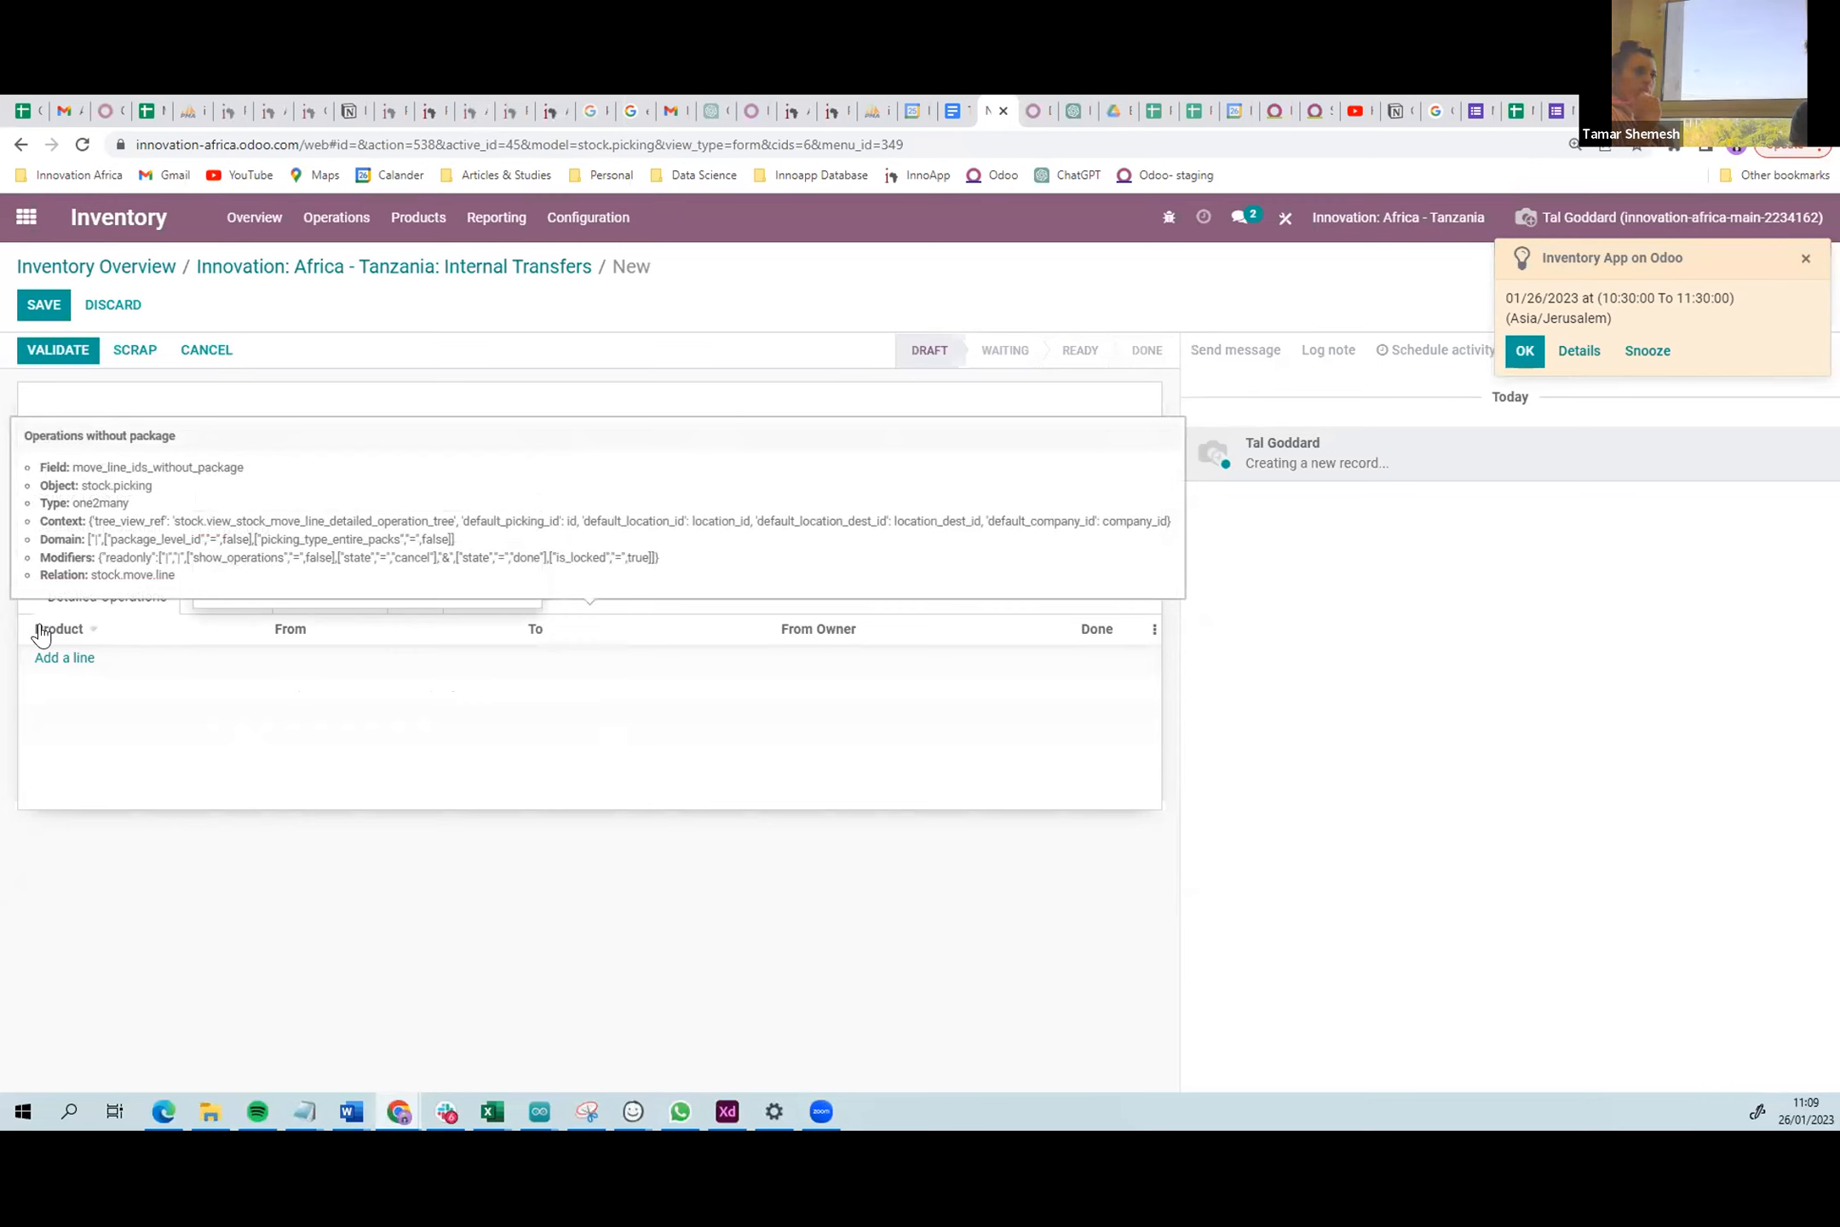
click(990, 283)
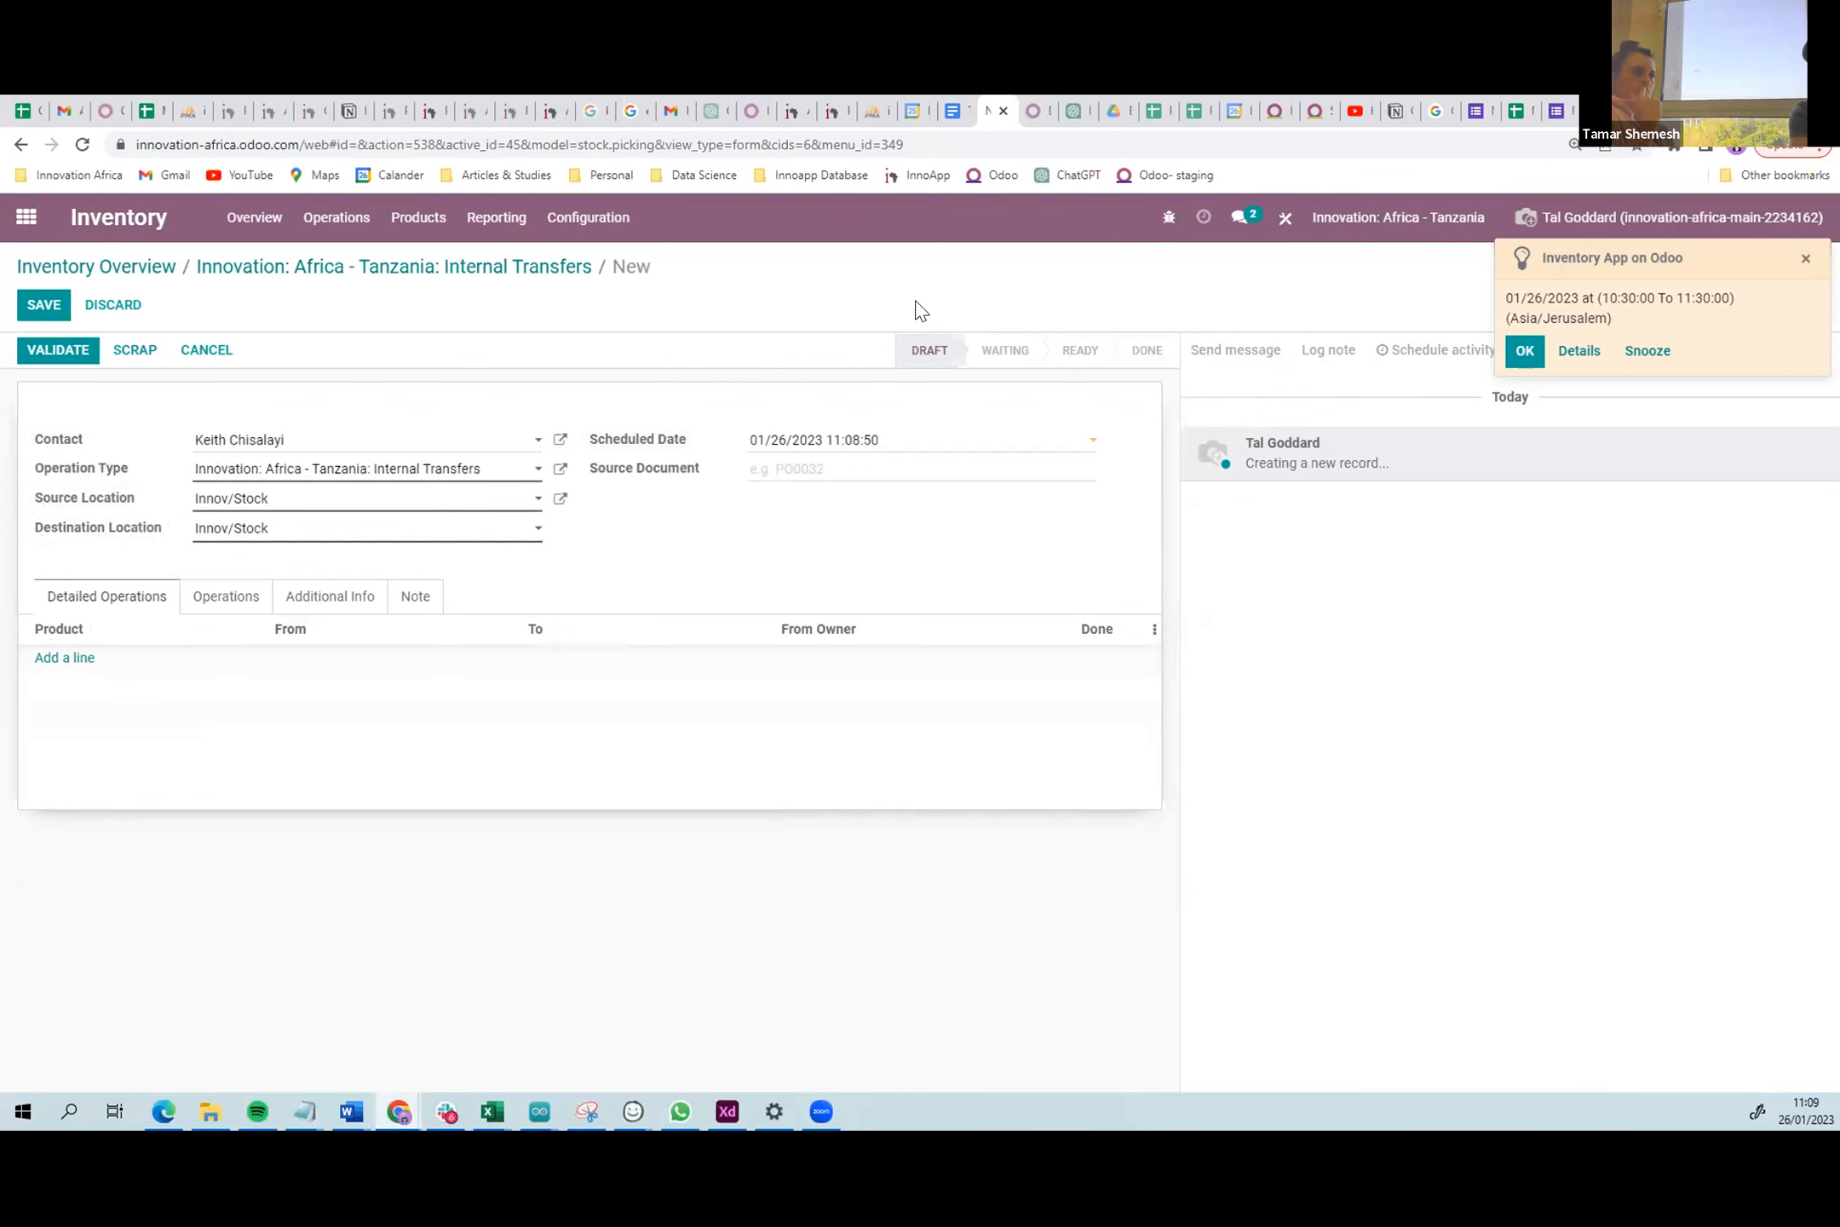
- Review the MW Inventory responses, the Solar Pumps product and inventory overview in Odoo staging, and the filled-in Malawi form
click(1523, 119)
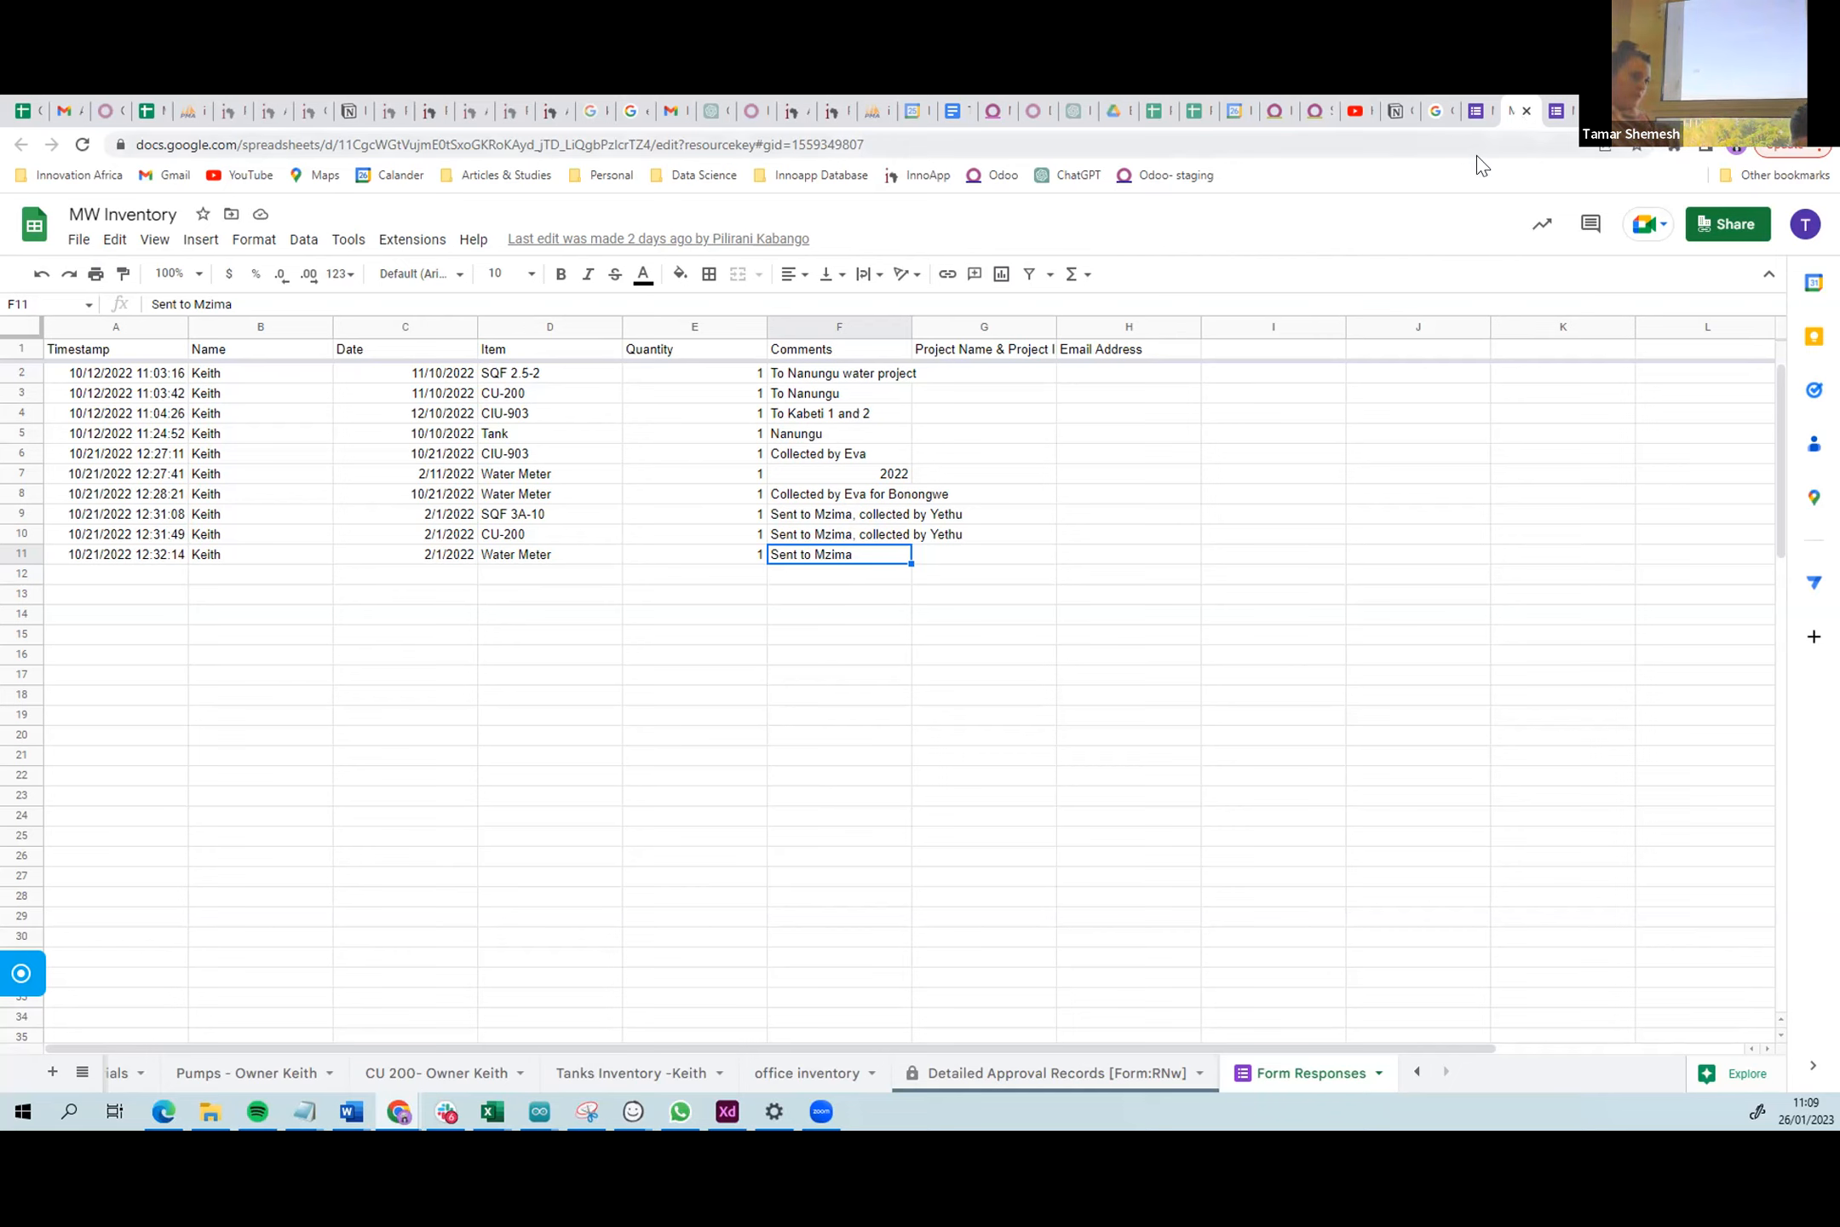
click(1321, 113)
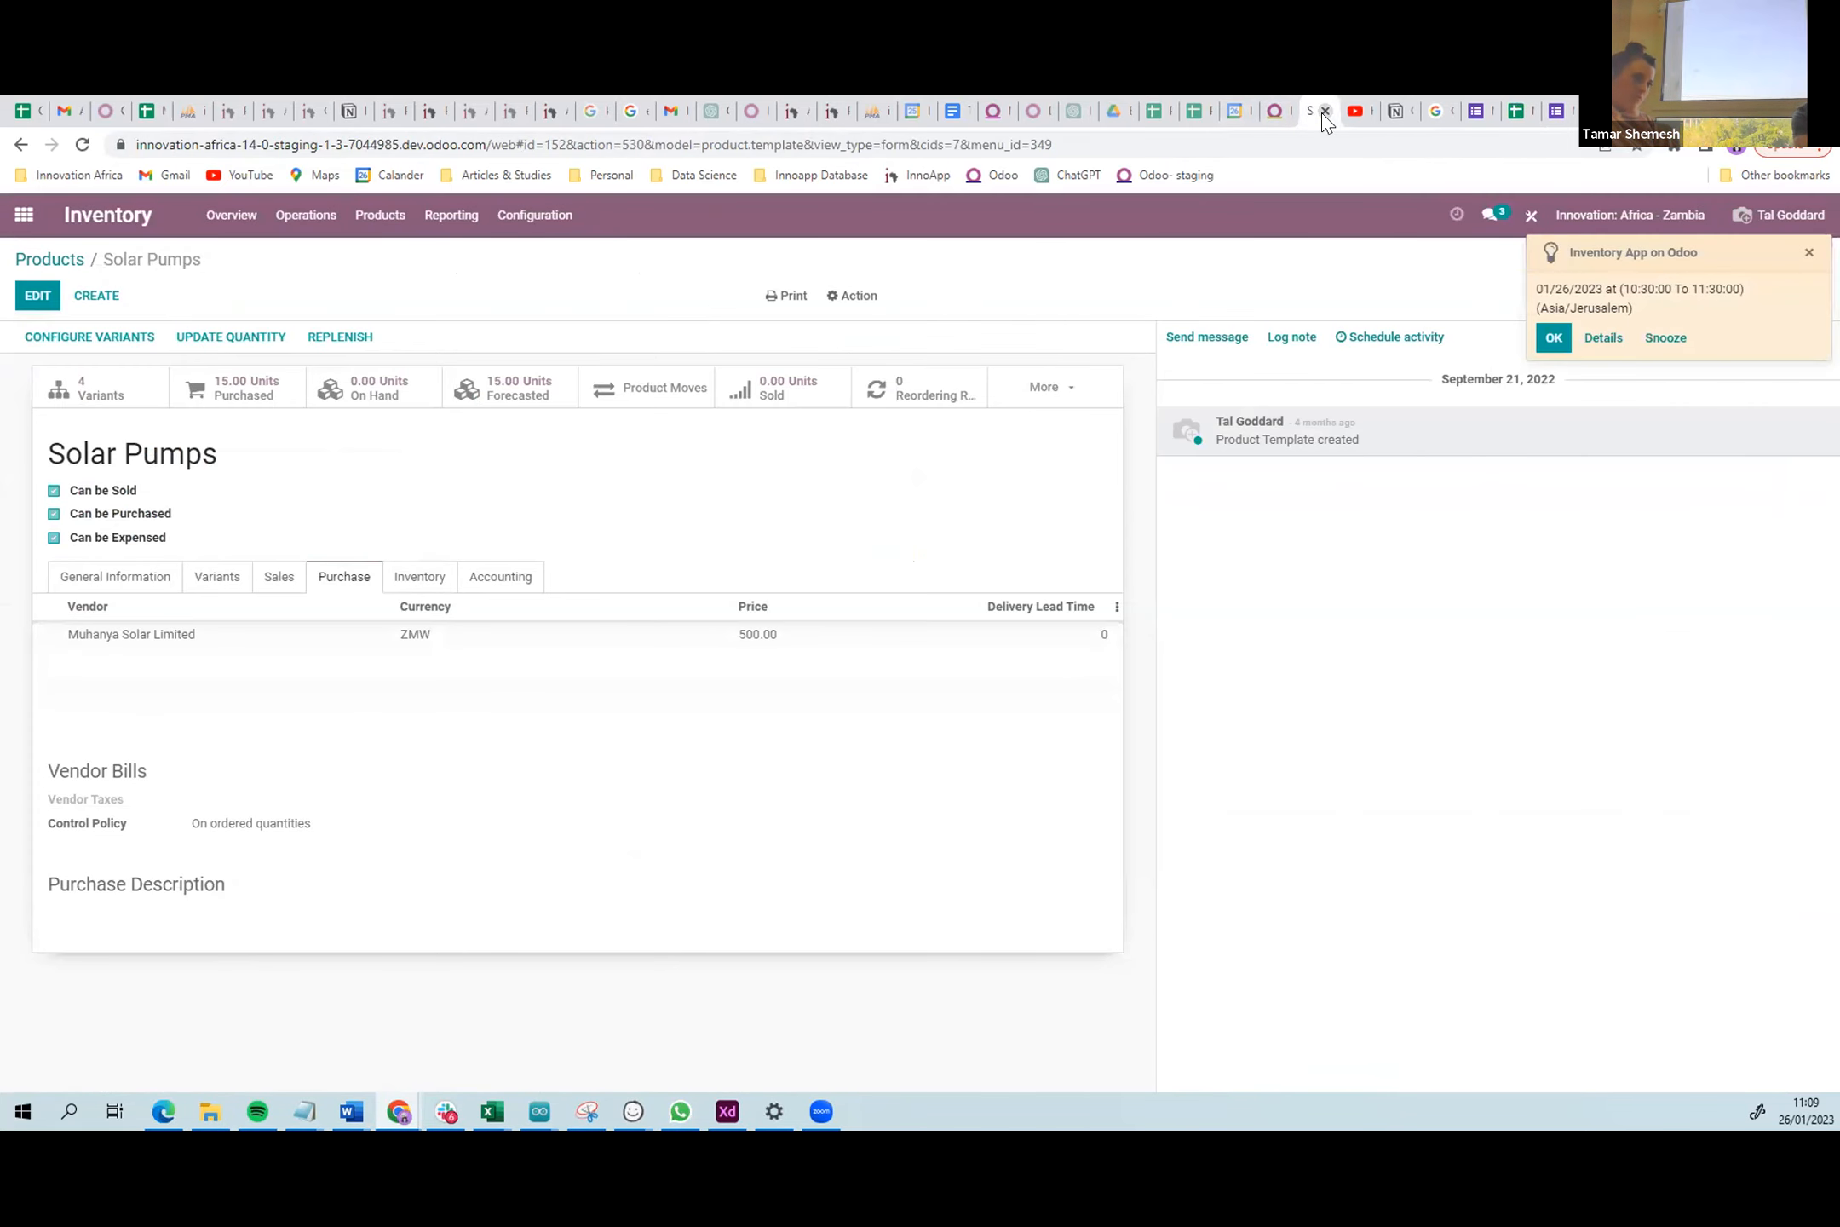
click(1277, 111)
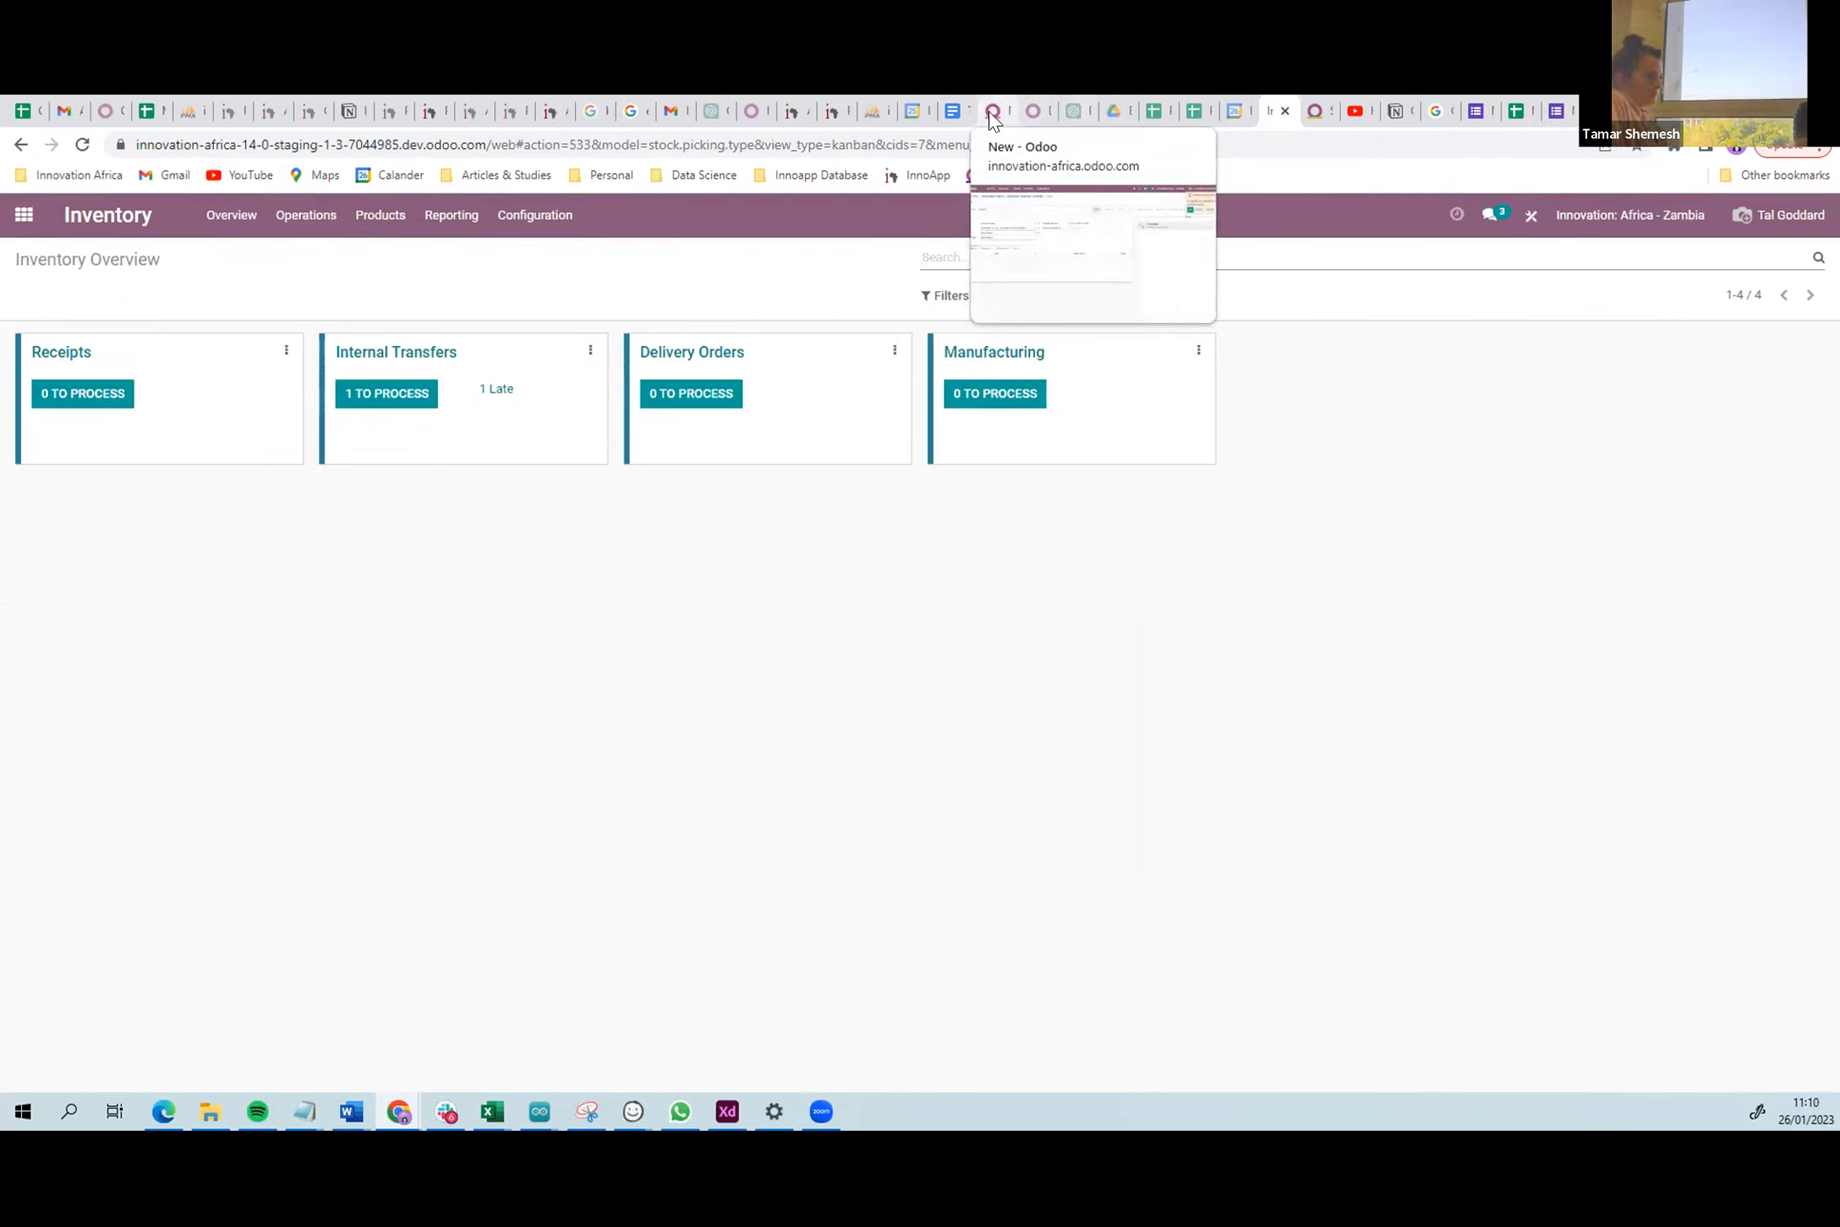
click(1566, 111)
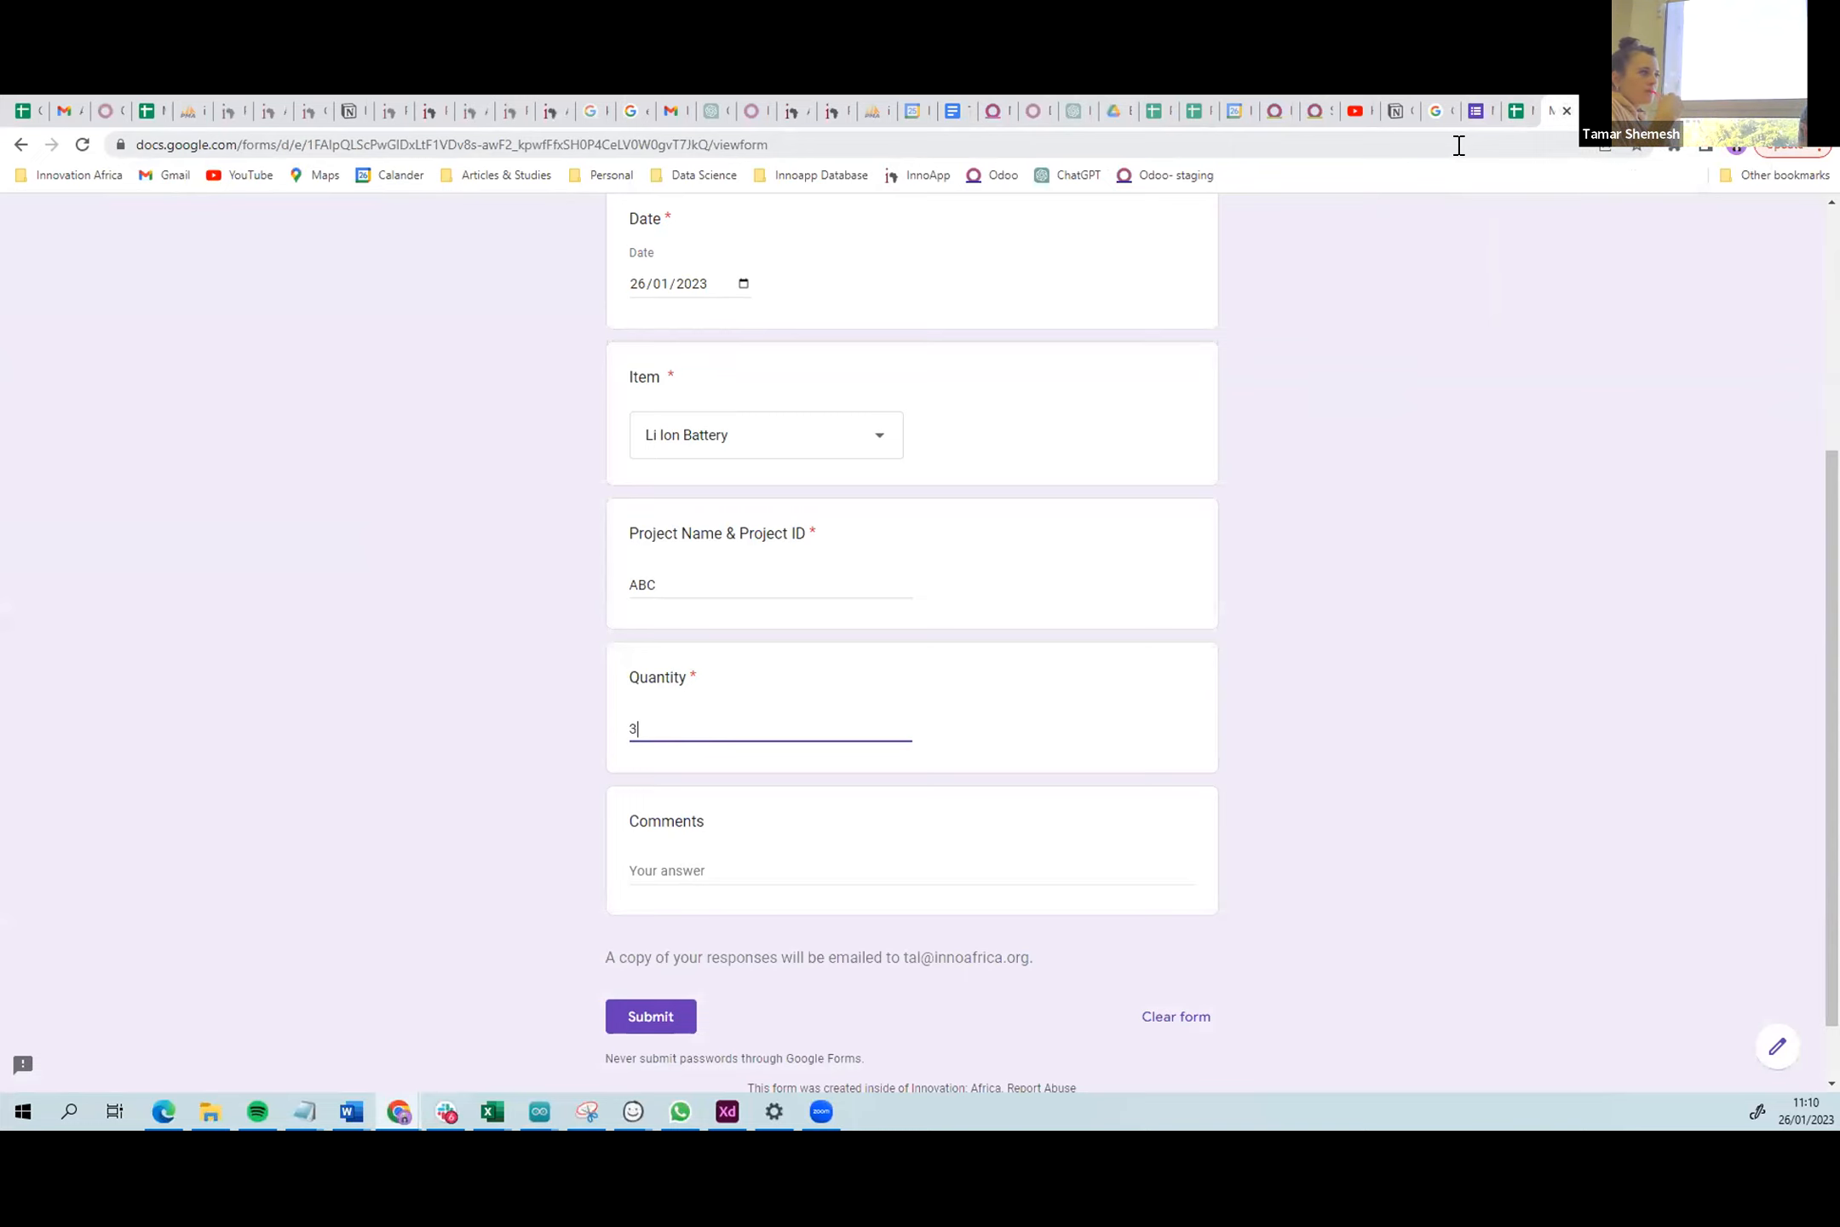
click(1514, 111)
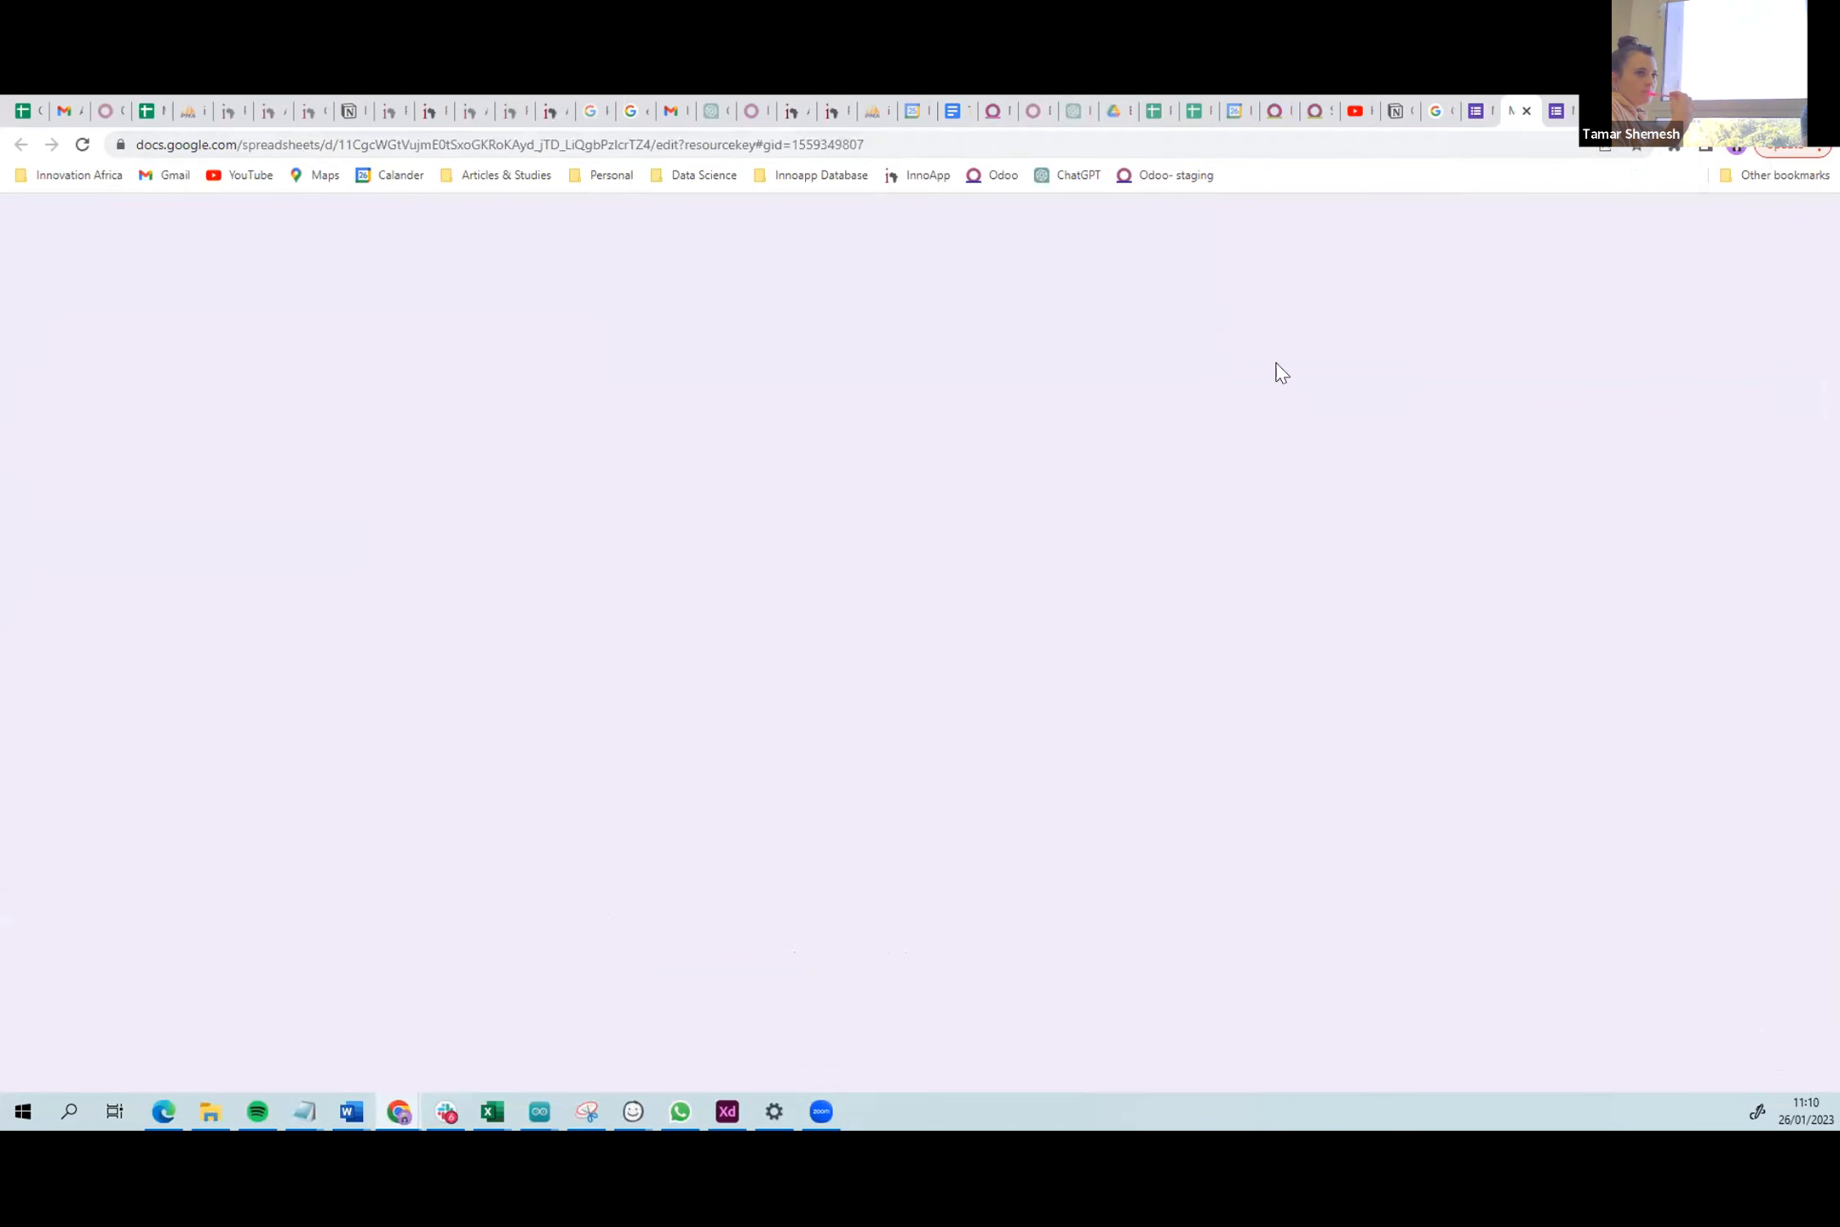
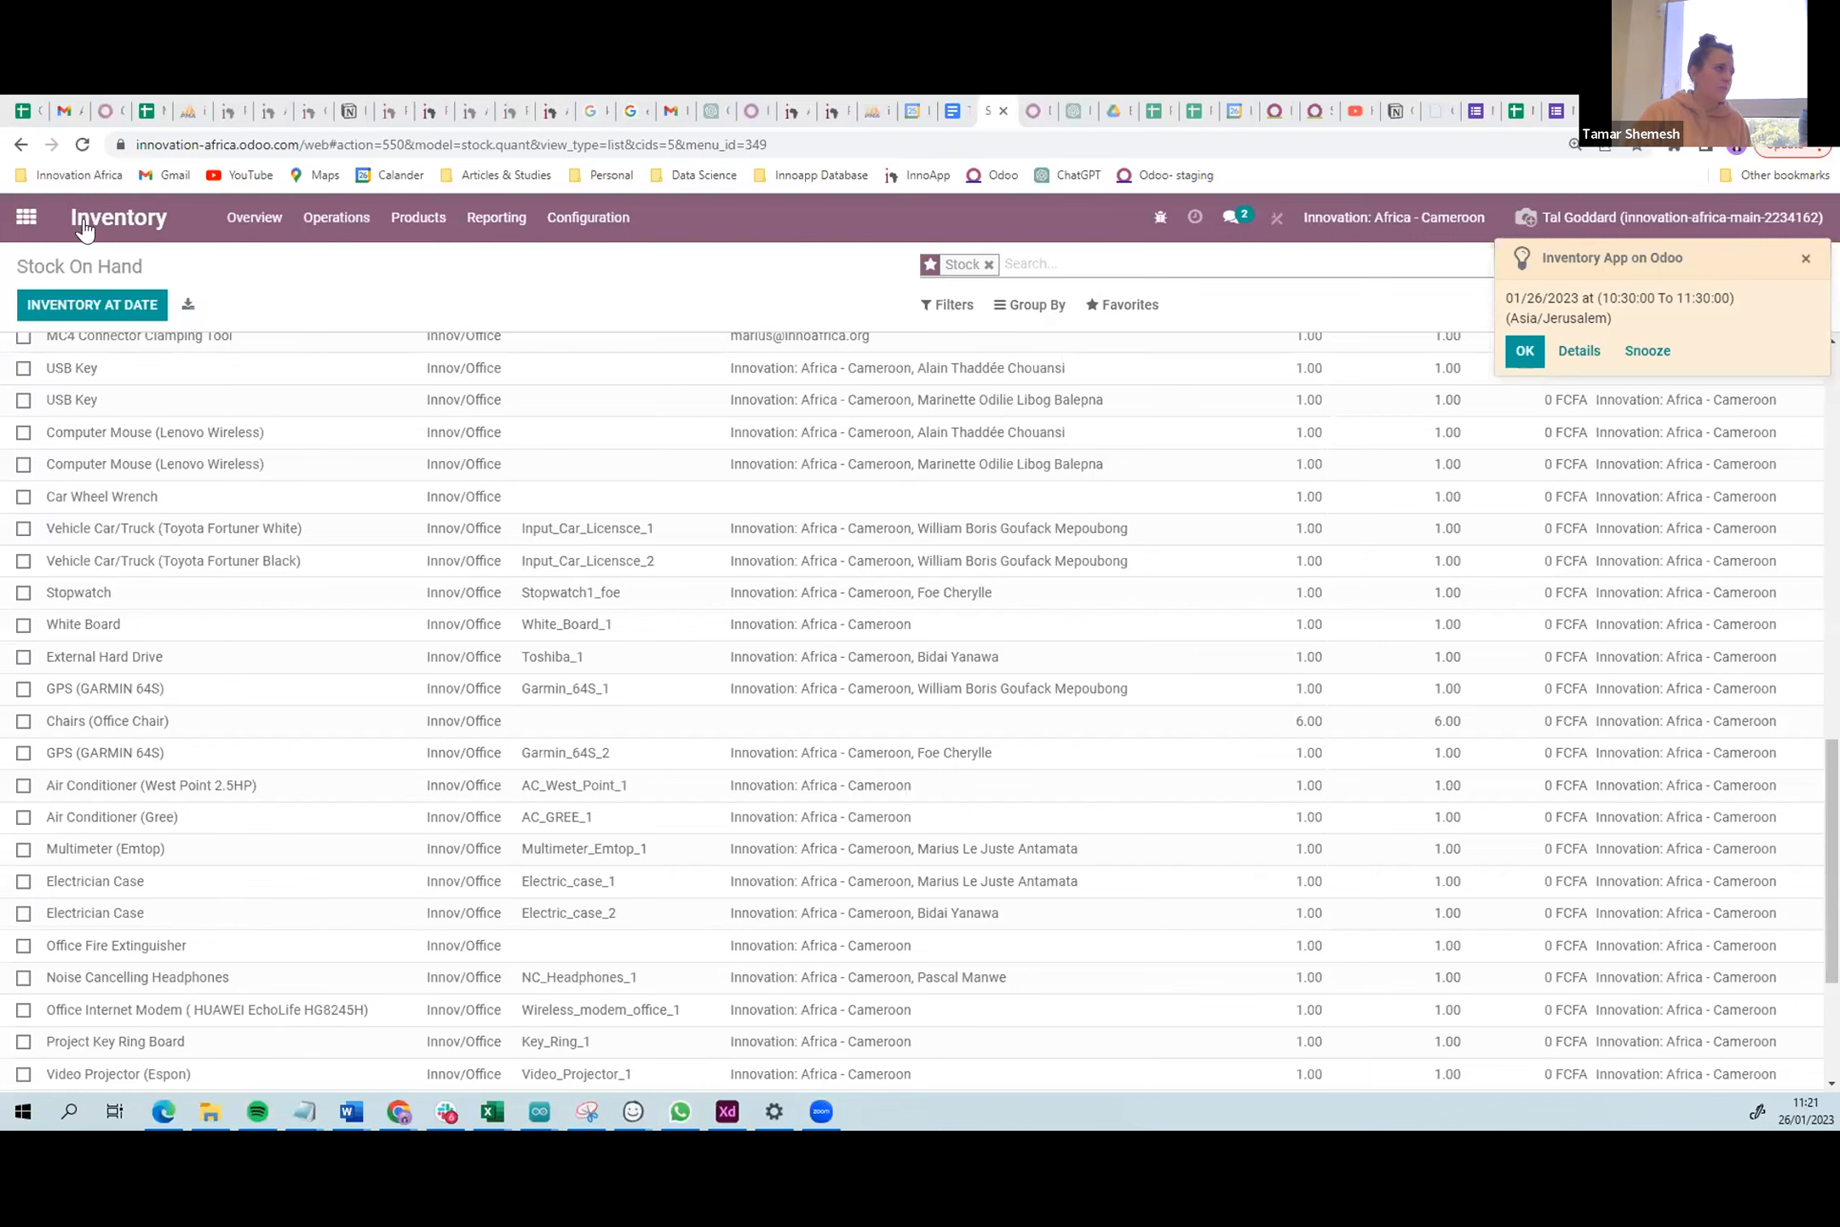
- Create a new internal transfer for Innovation Africa: Cameroon from the inventory overview
click(119, 218)
click(429, 375)
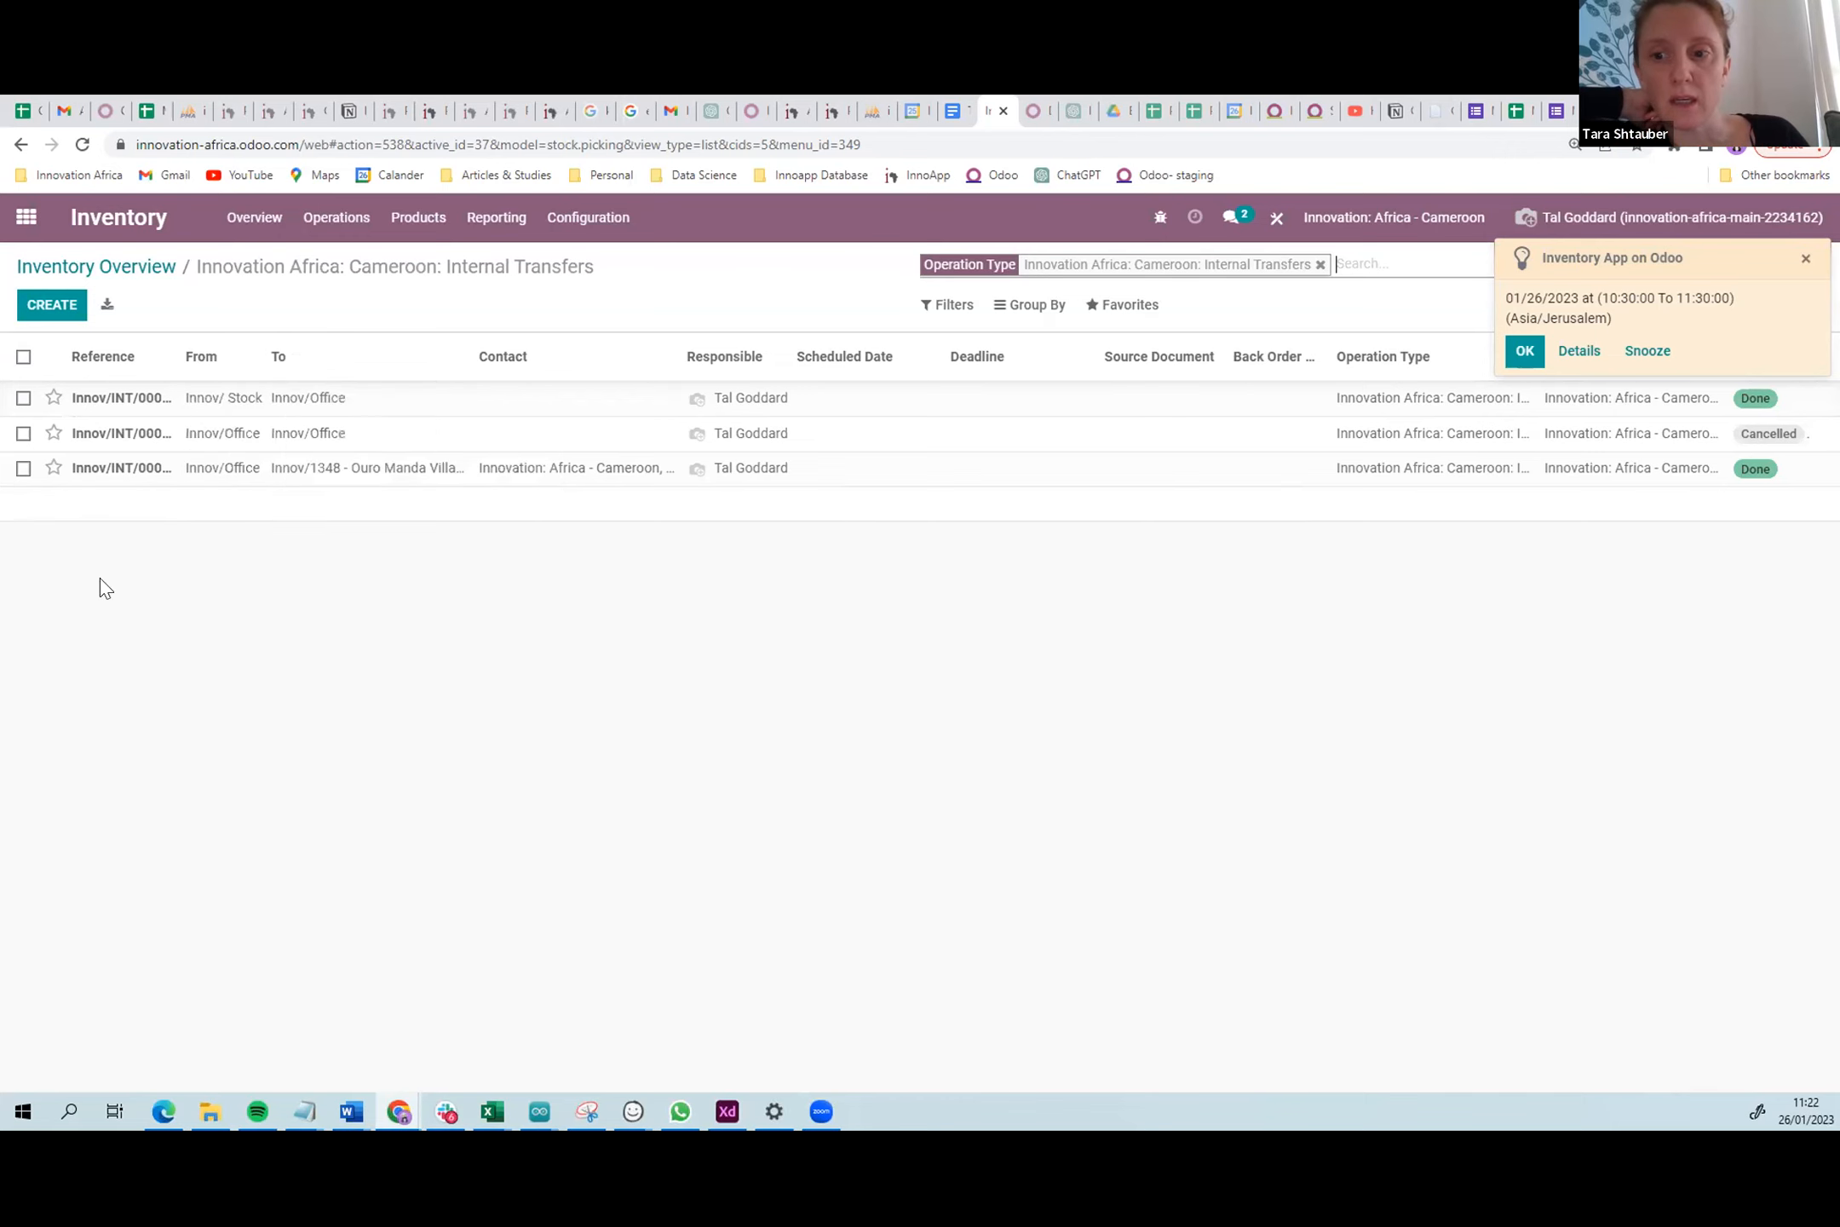
click(54, 310)
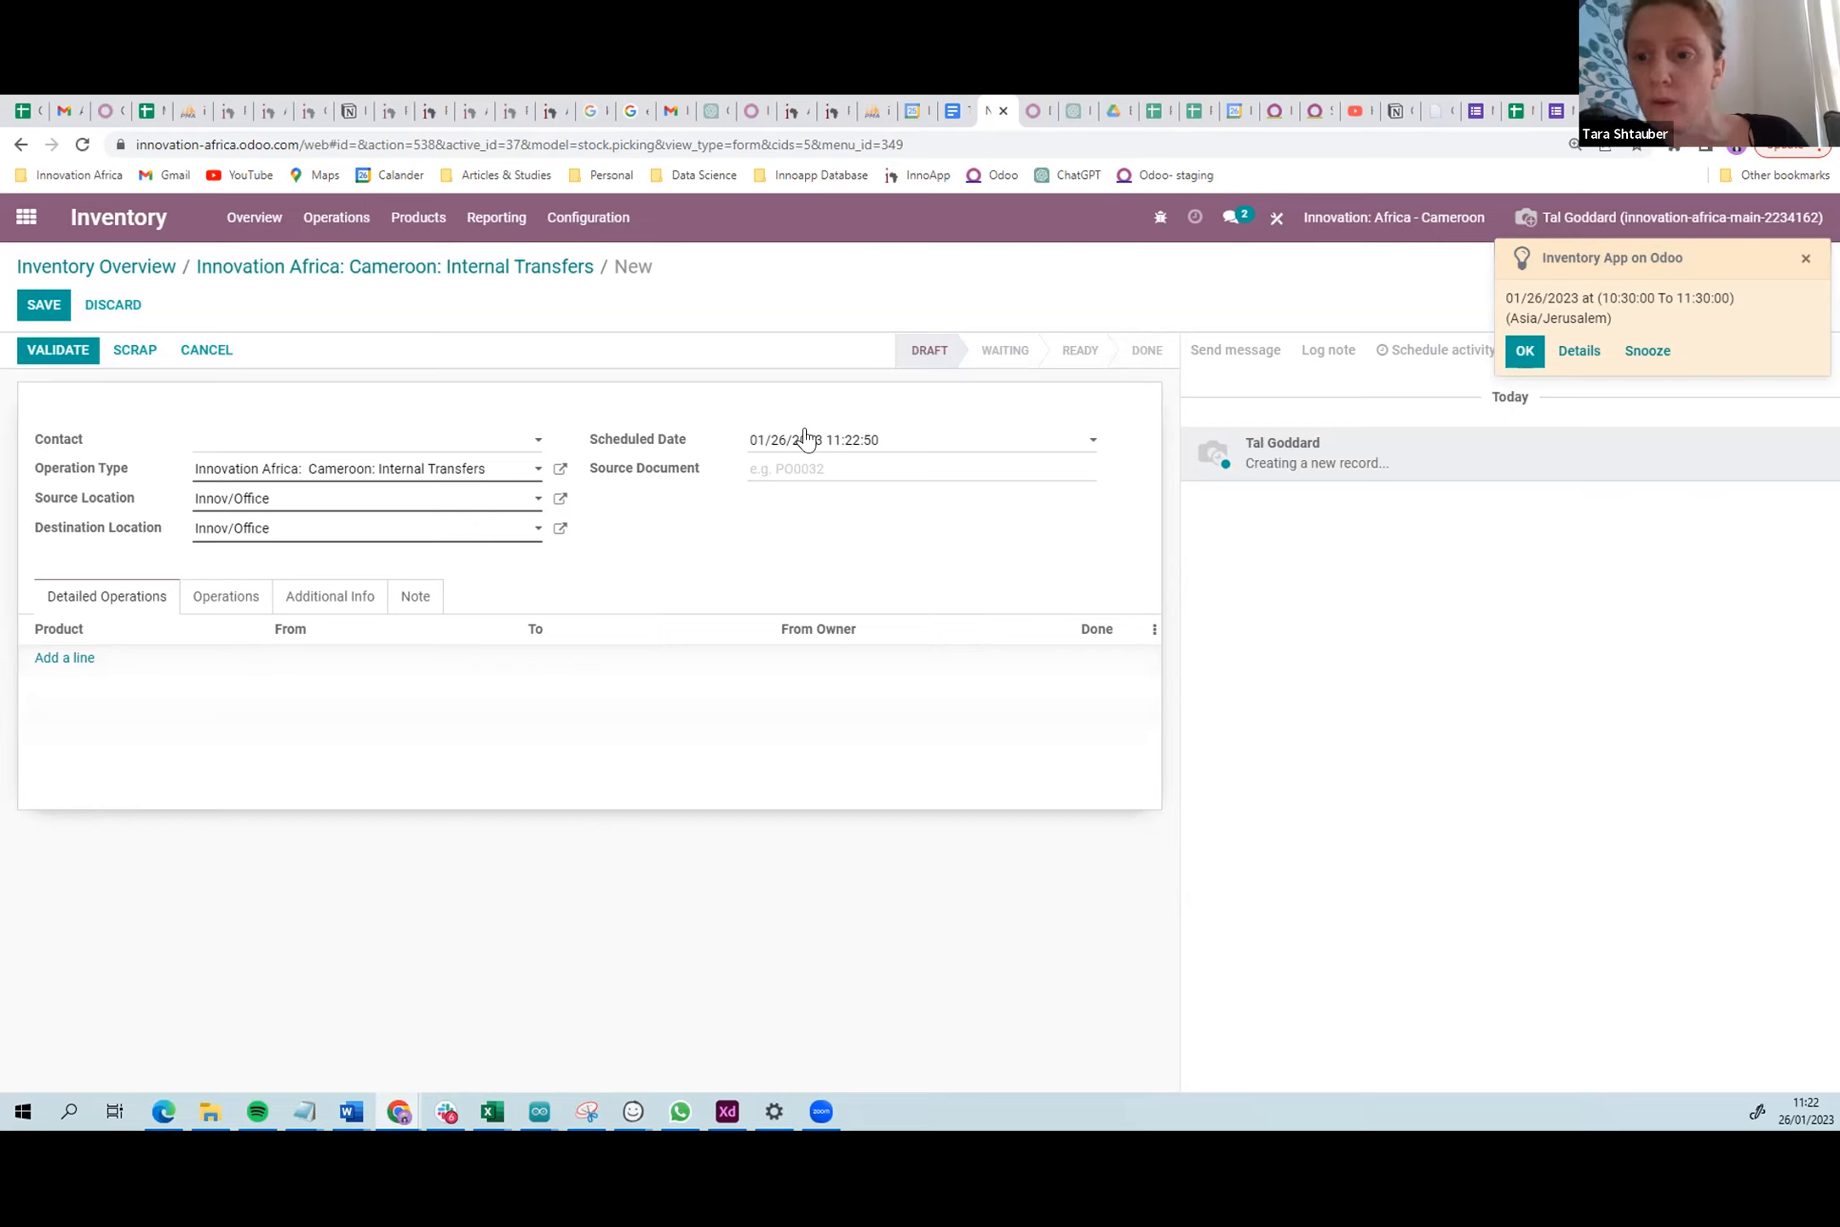
- View the transfer's note section and set the contact to the matching Innovation: Africa - Zambia staff member
click(413, 611)
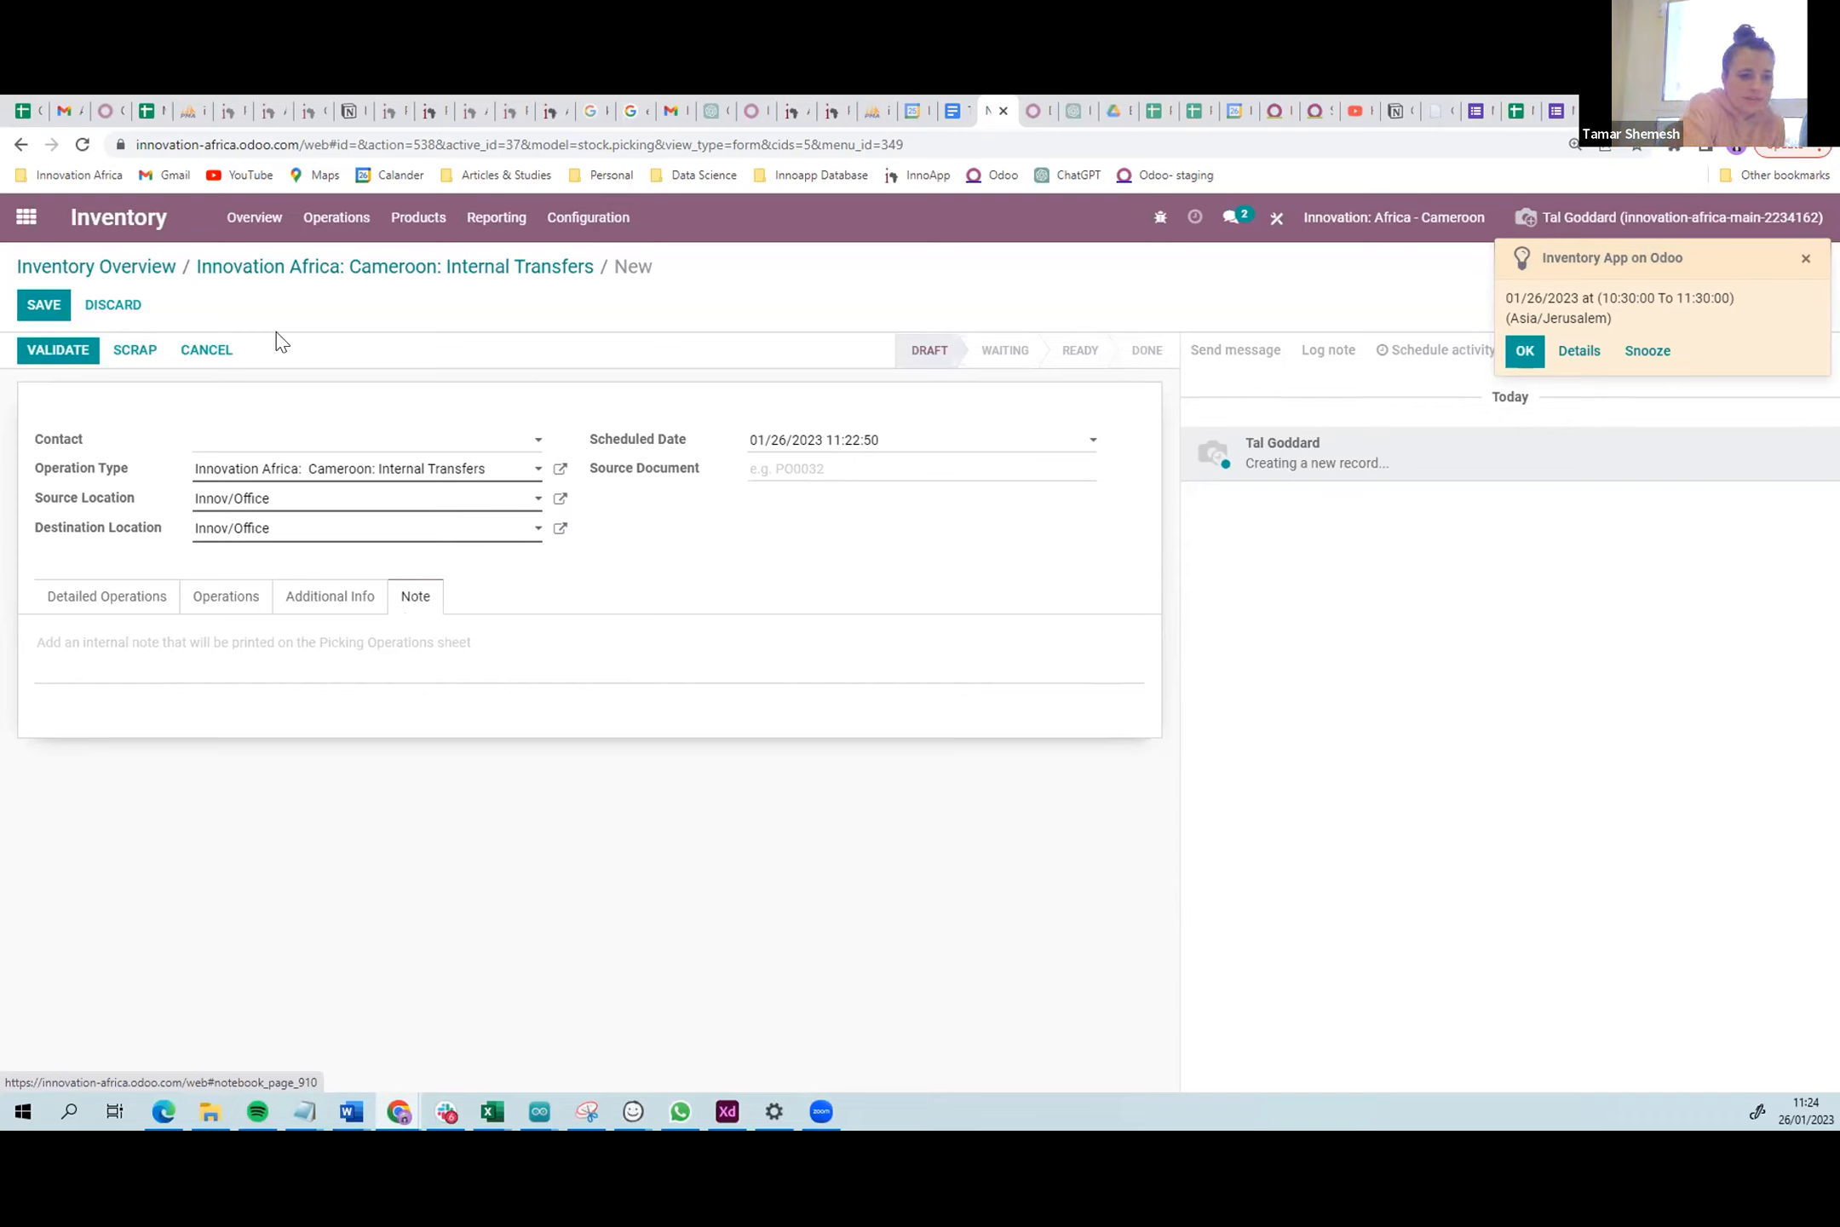
click(291, 443)
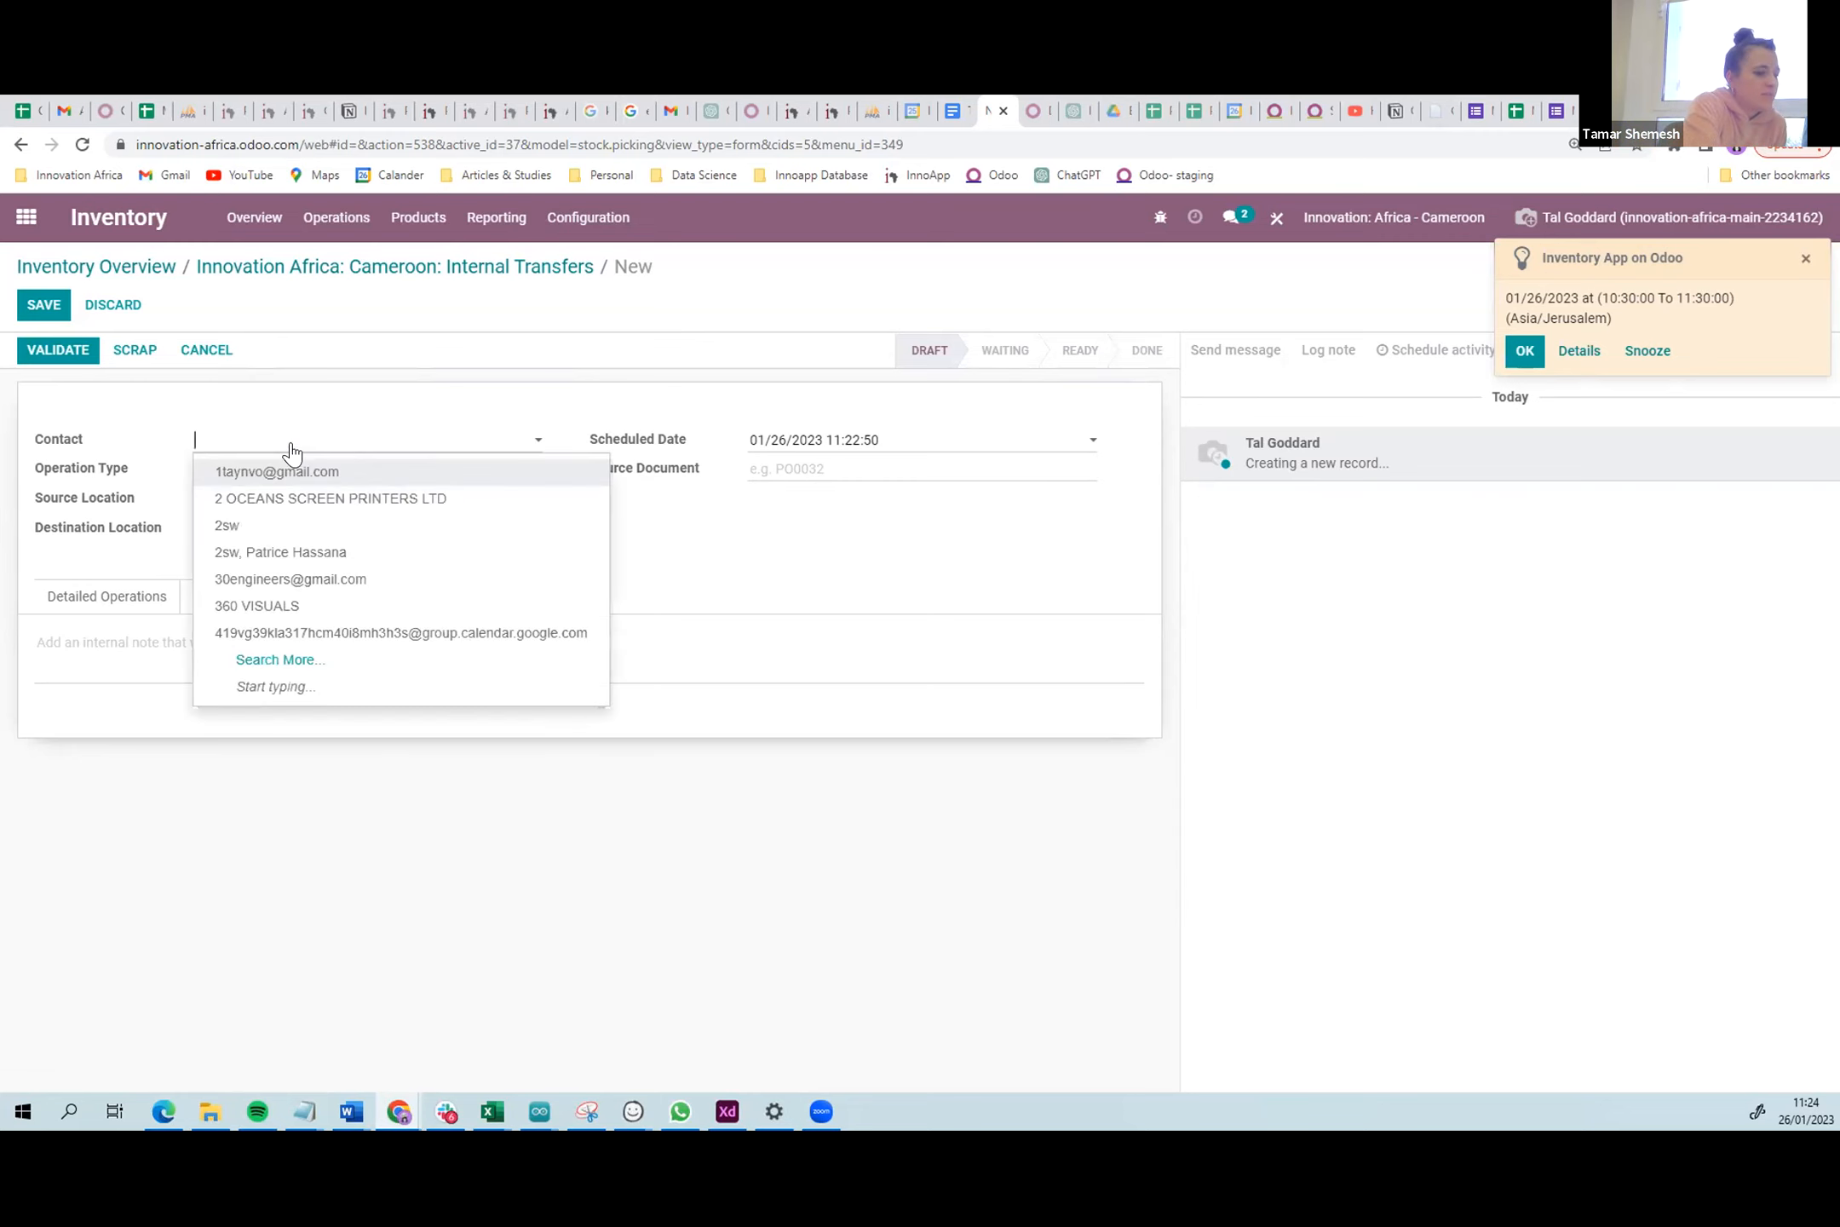
text(yaz)
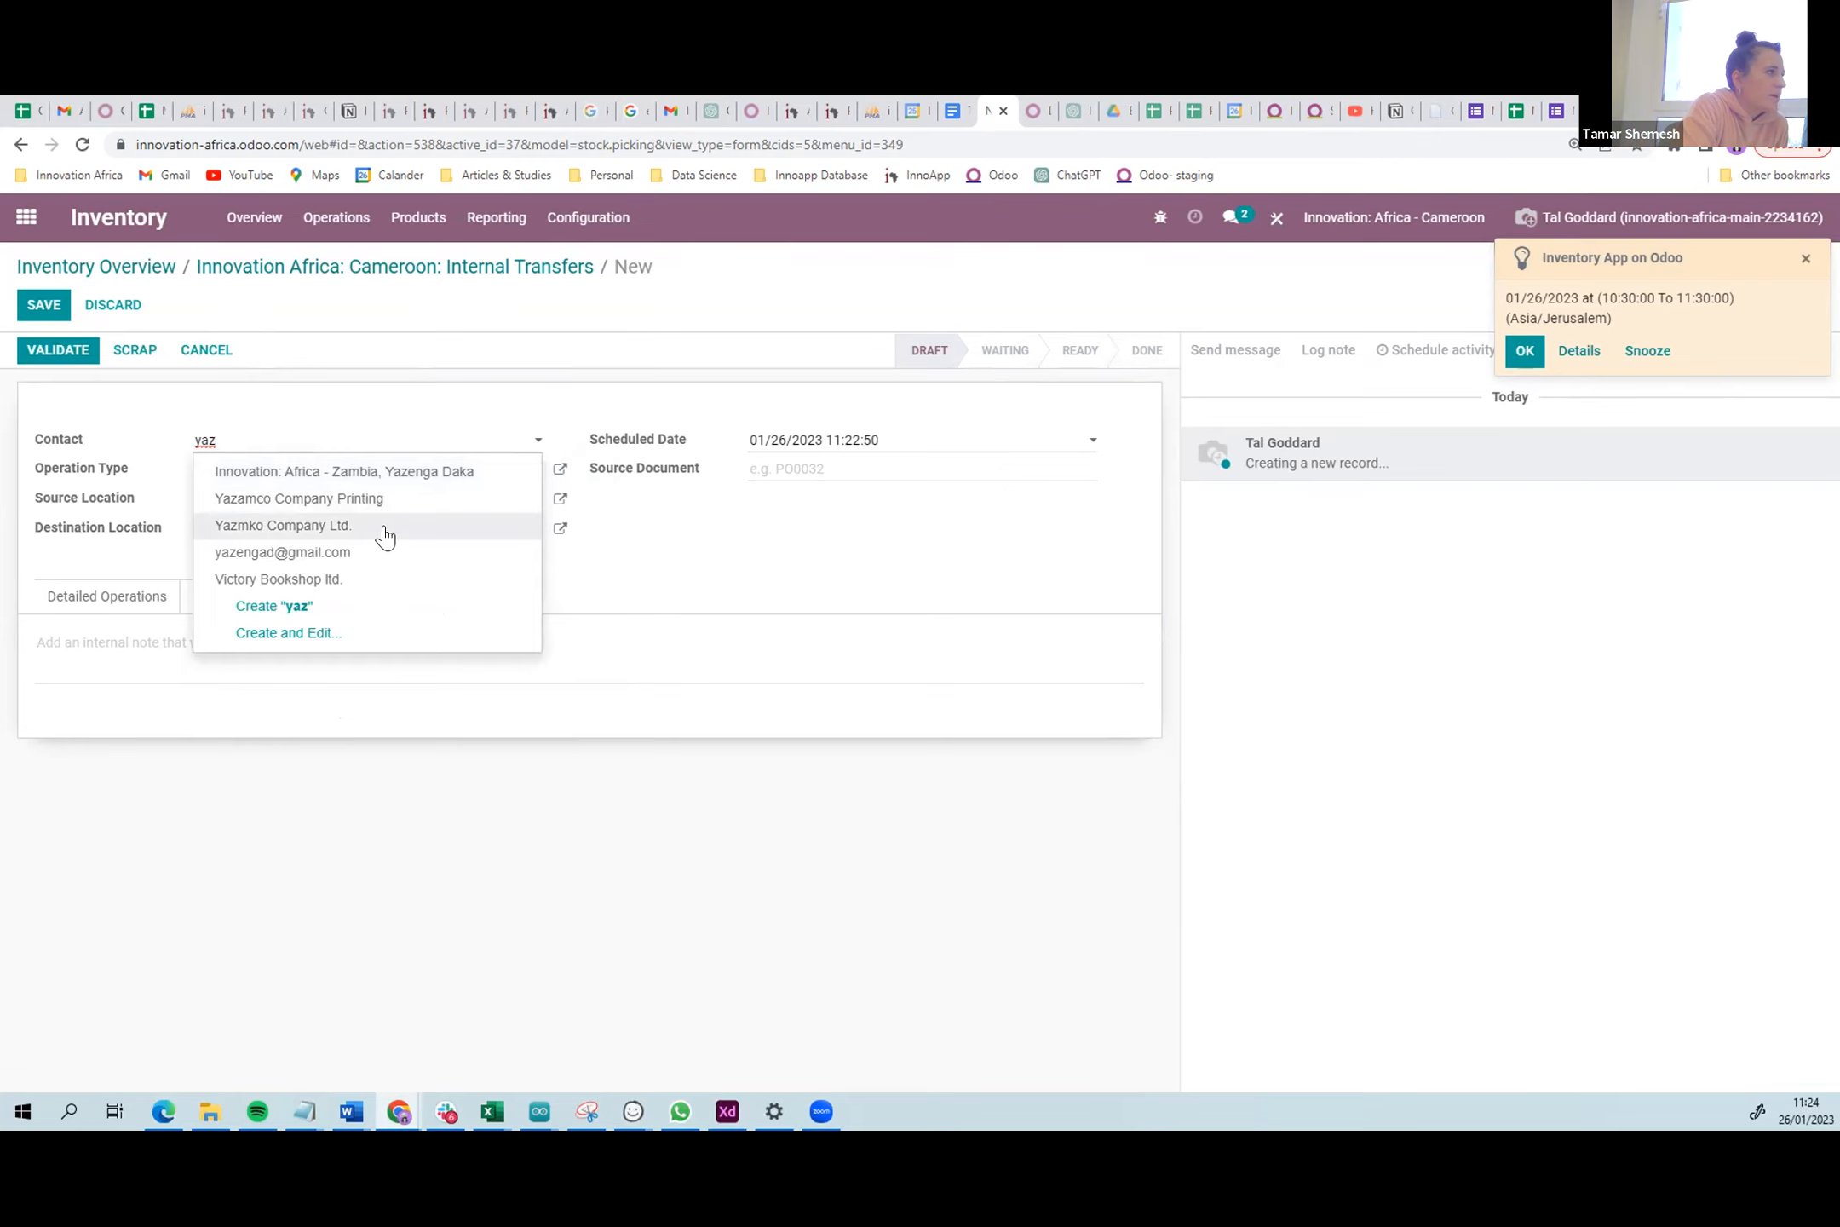
click(399, 477)
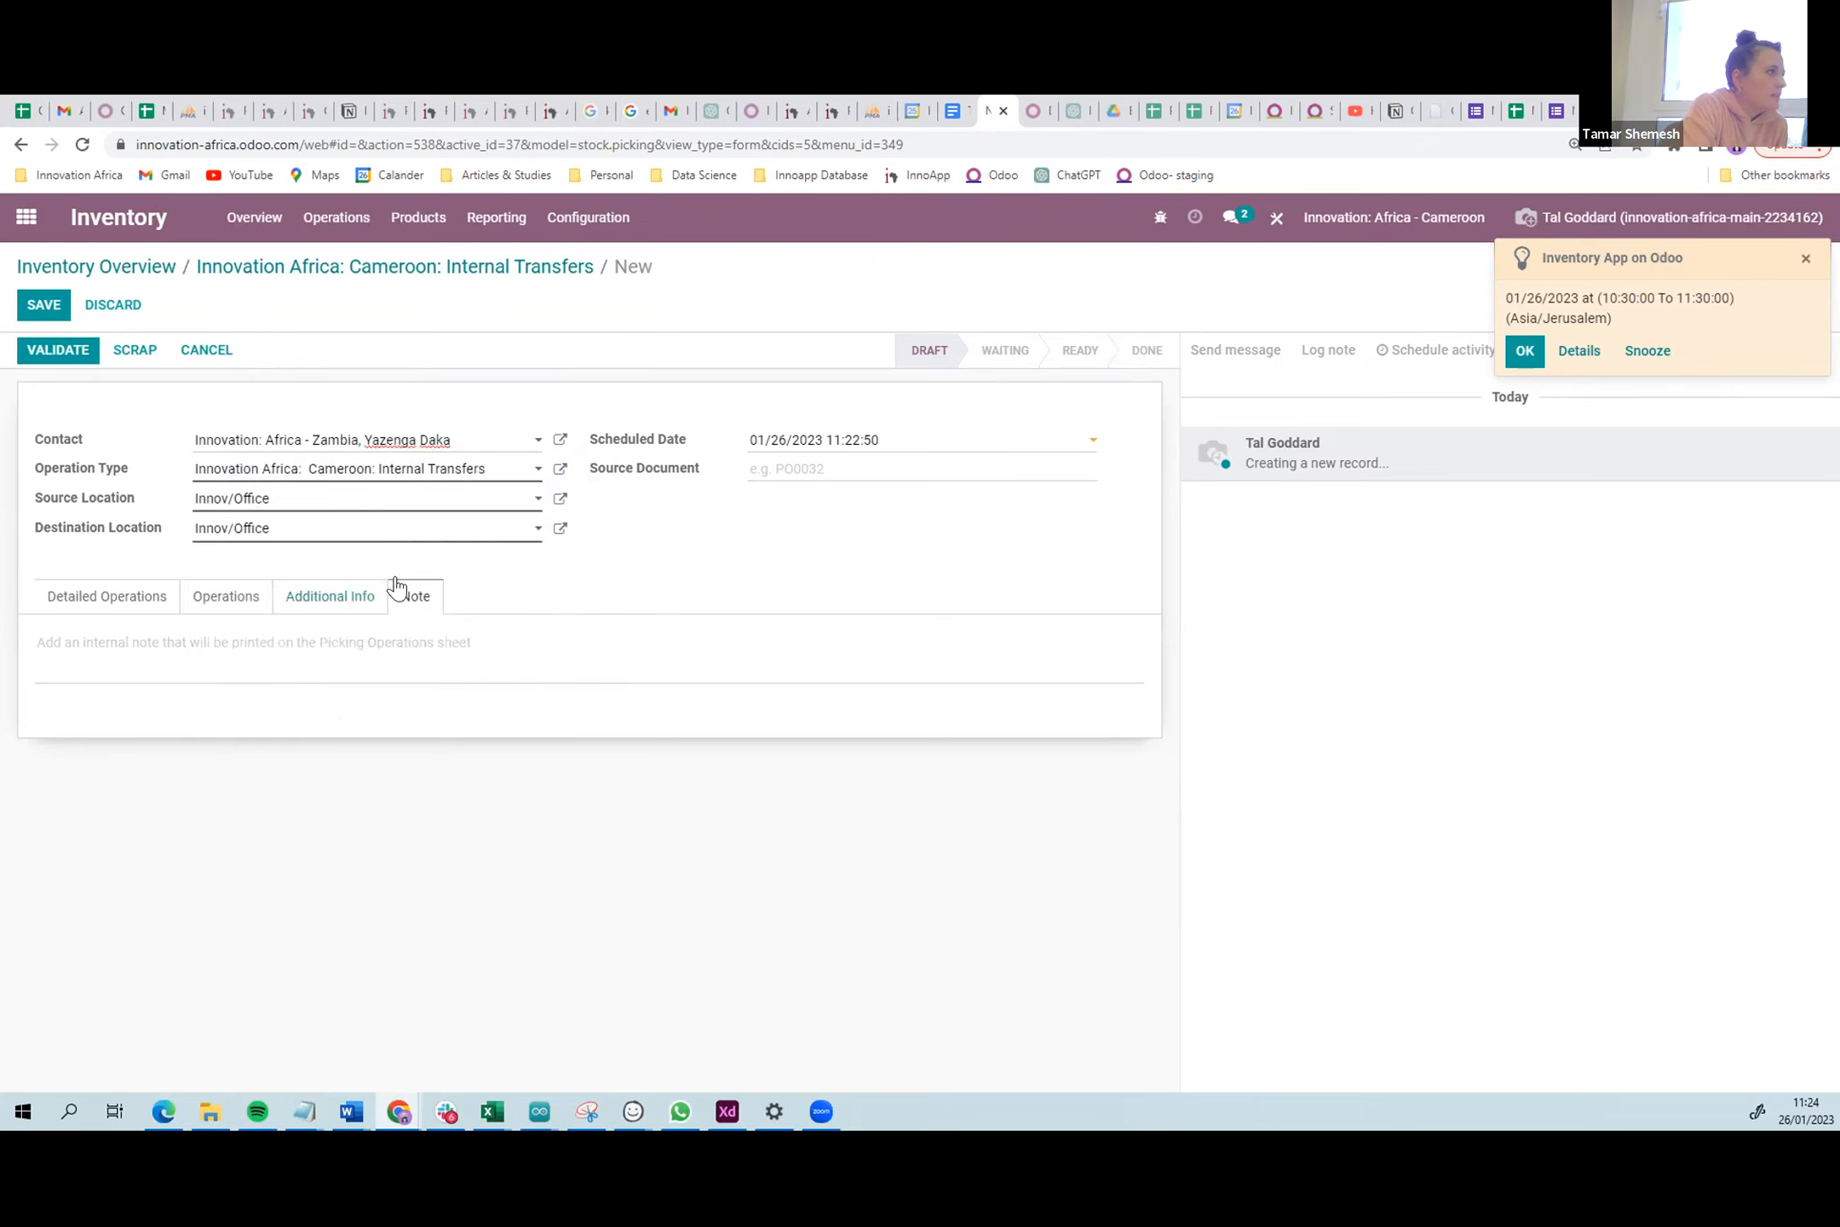
- Add a blank product line to the transfer's detailed operations
click(386, 637)
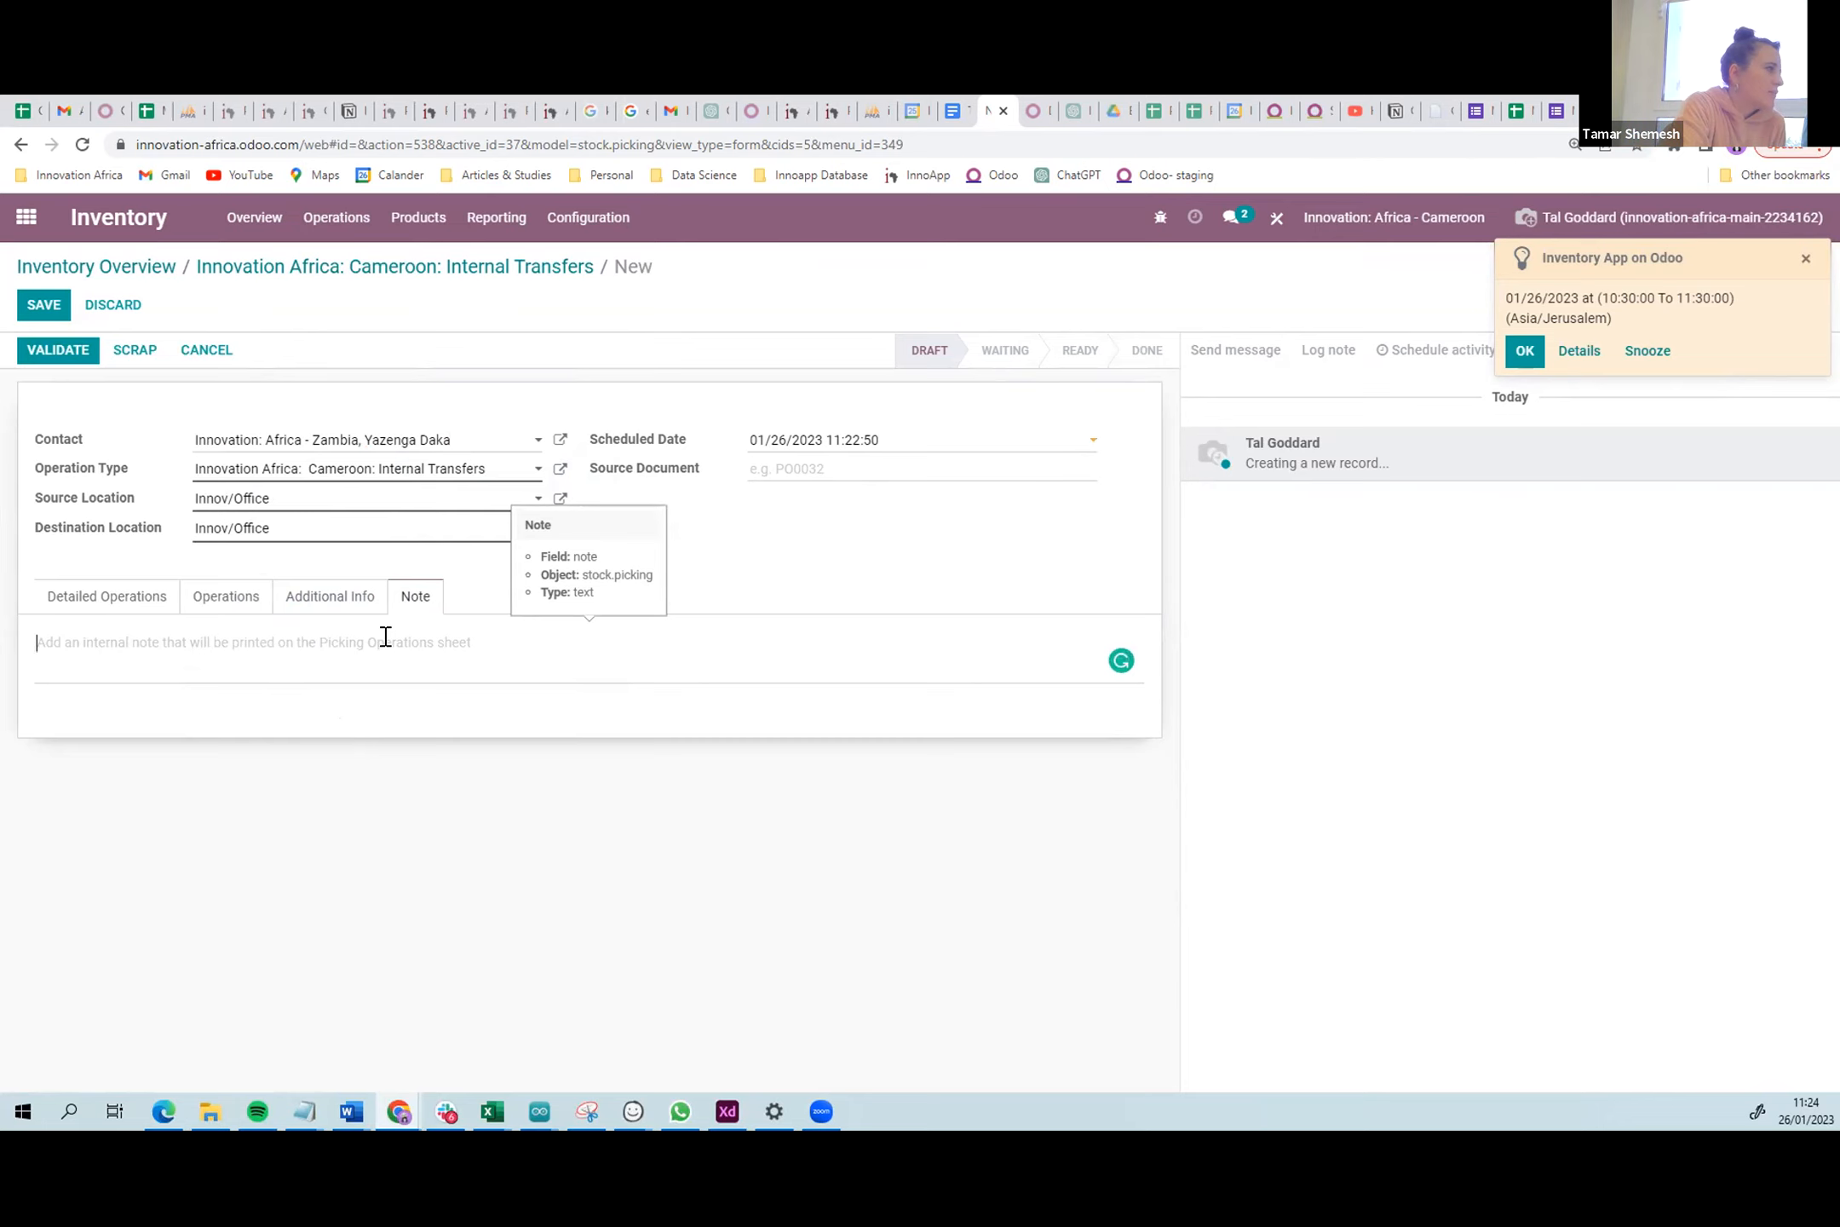
click(141, 608)
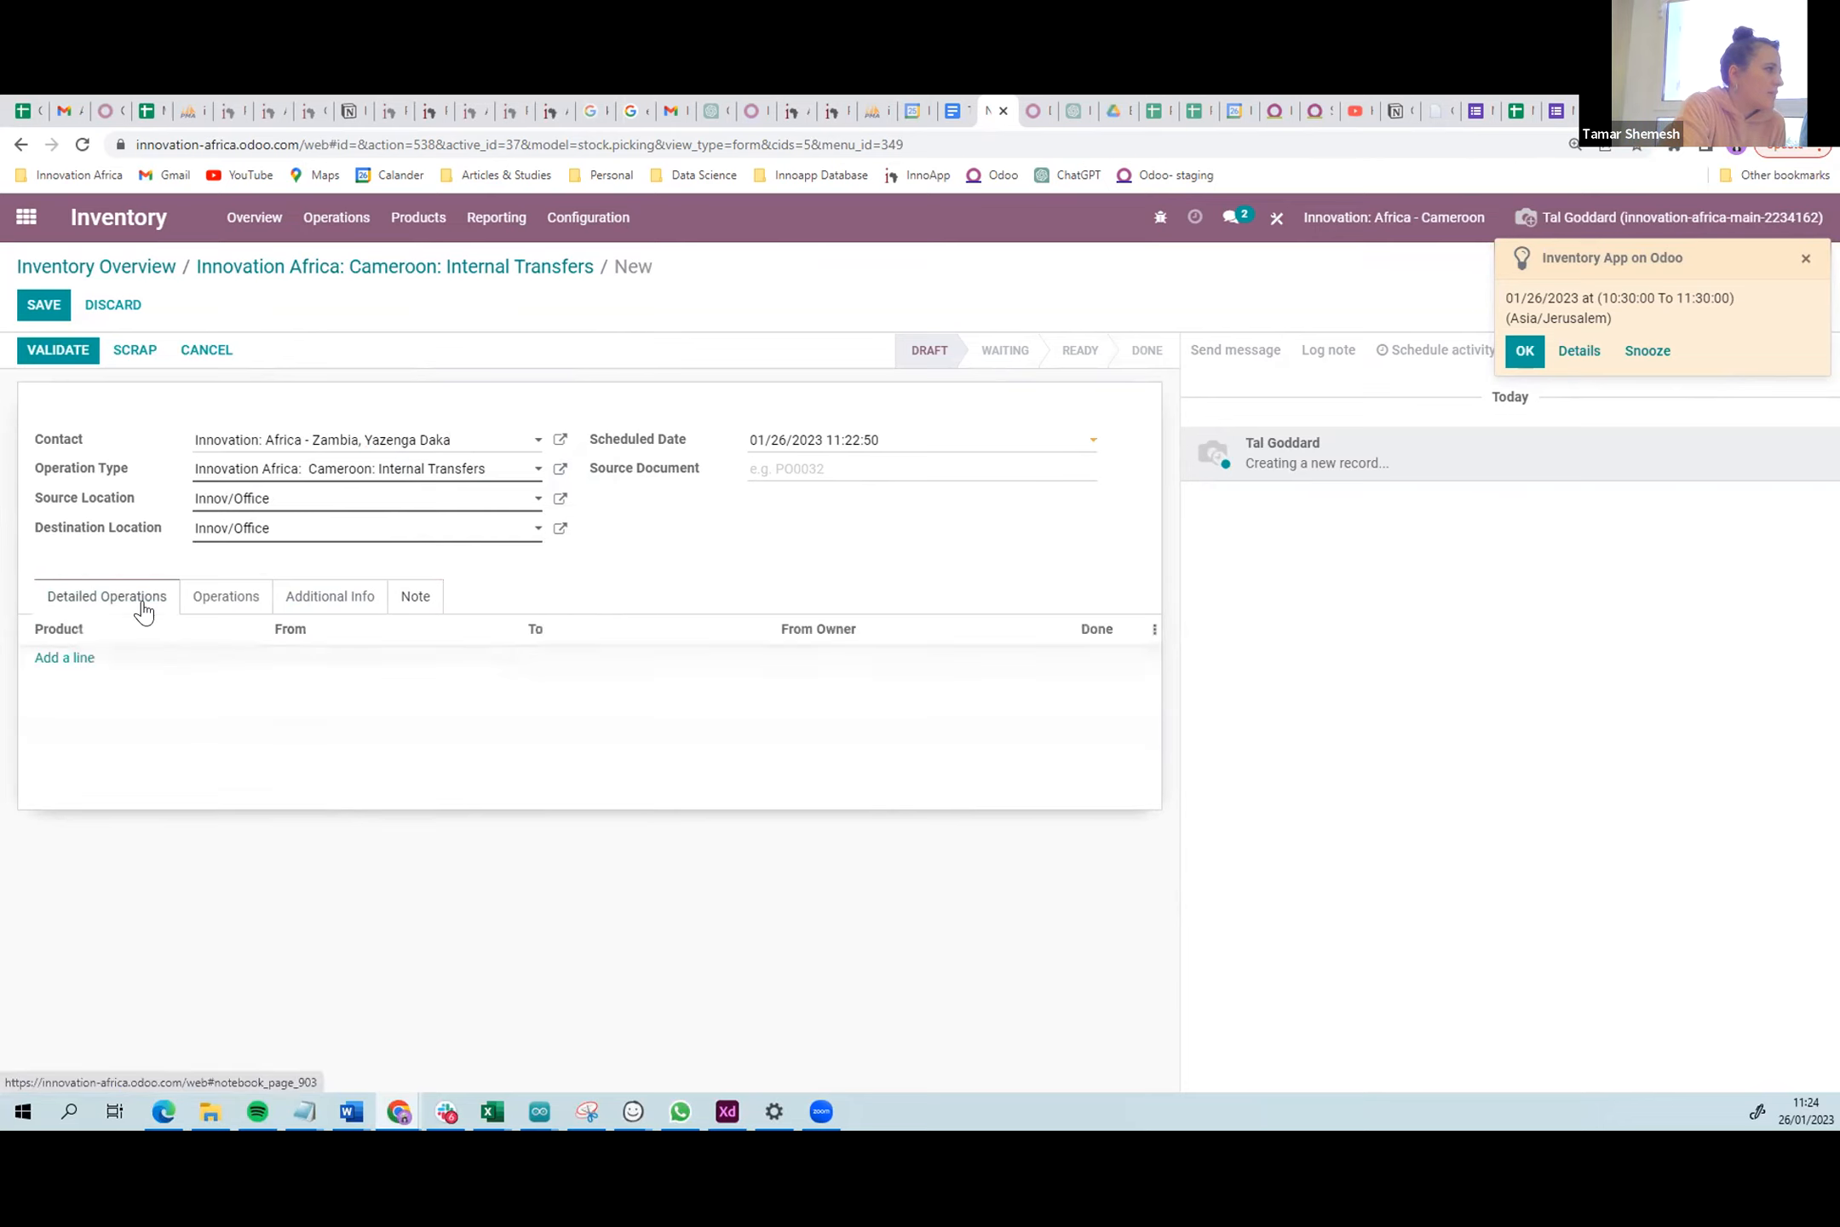
click(69, 672)
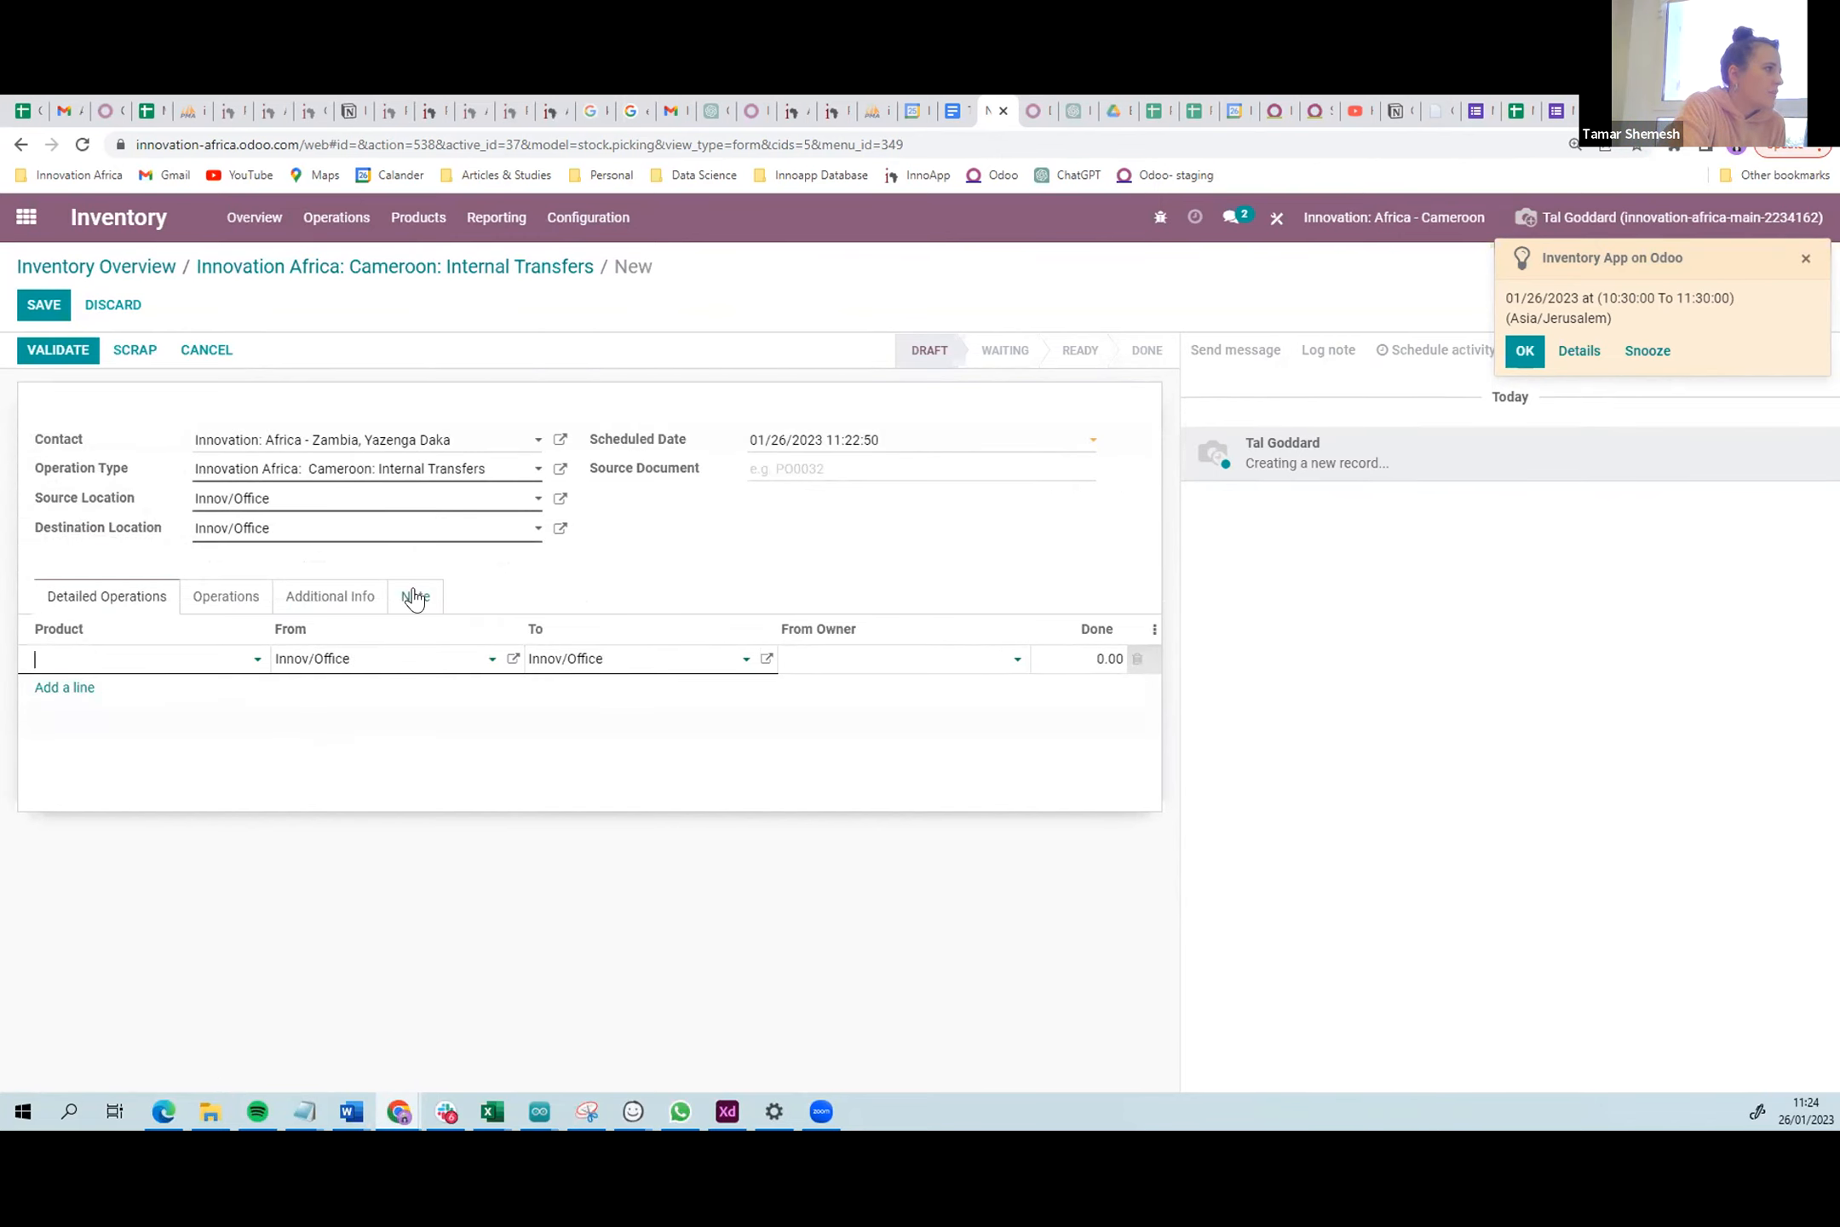
- Enter "Ya" as the transfer's internal note and check the additional information alongside it
click(415, 598)
click(314, 651)
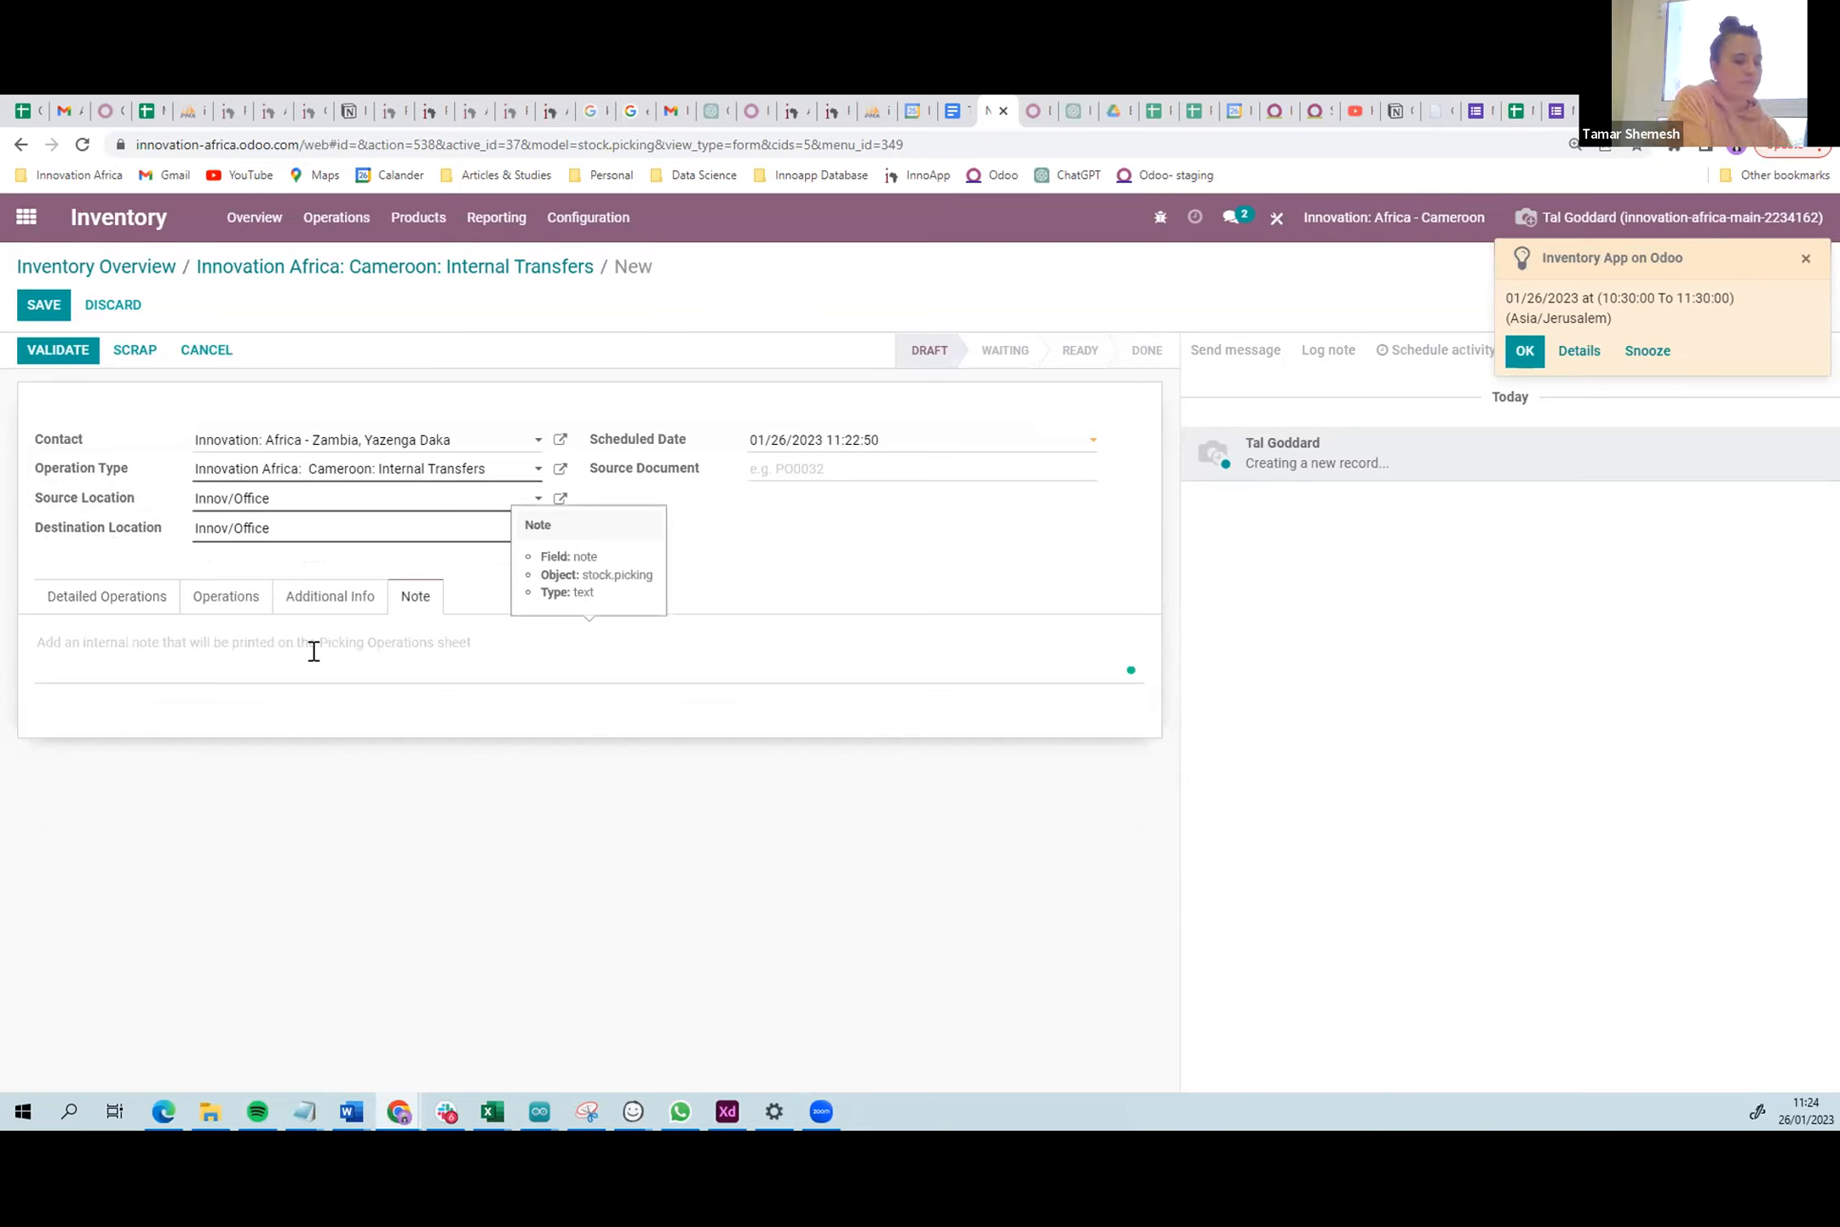
text(Ya)
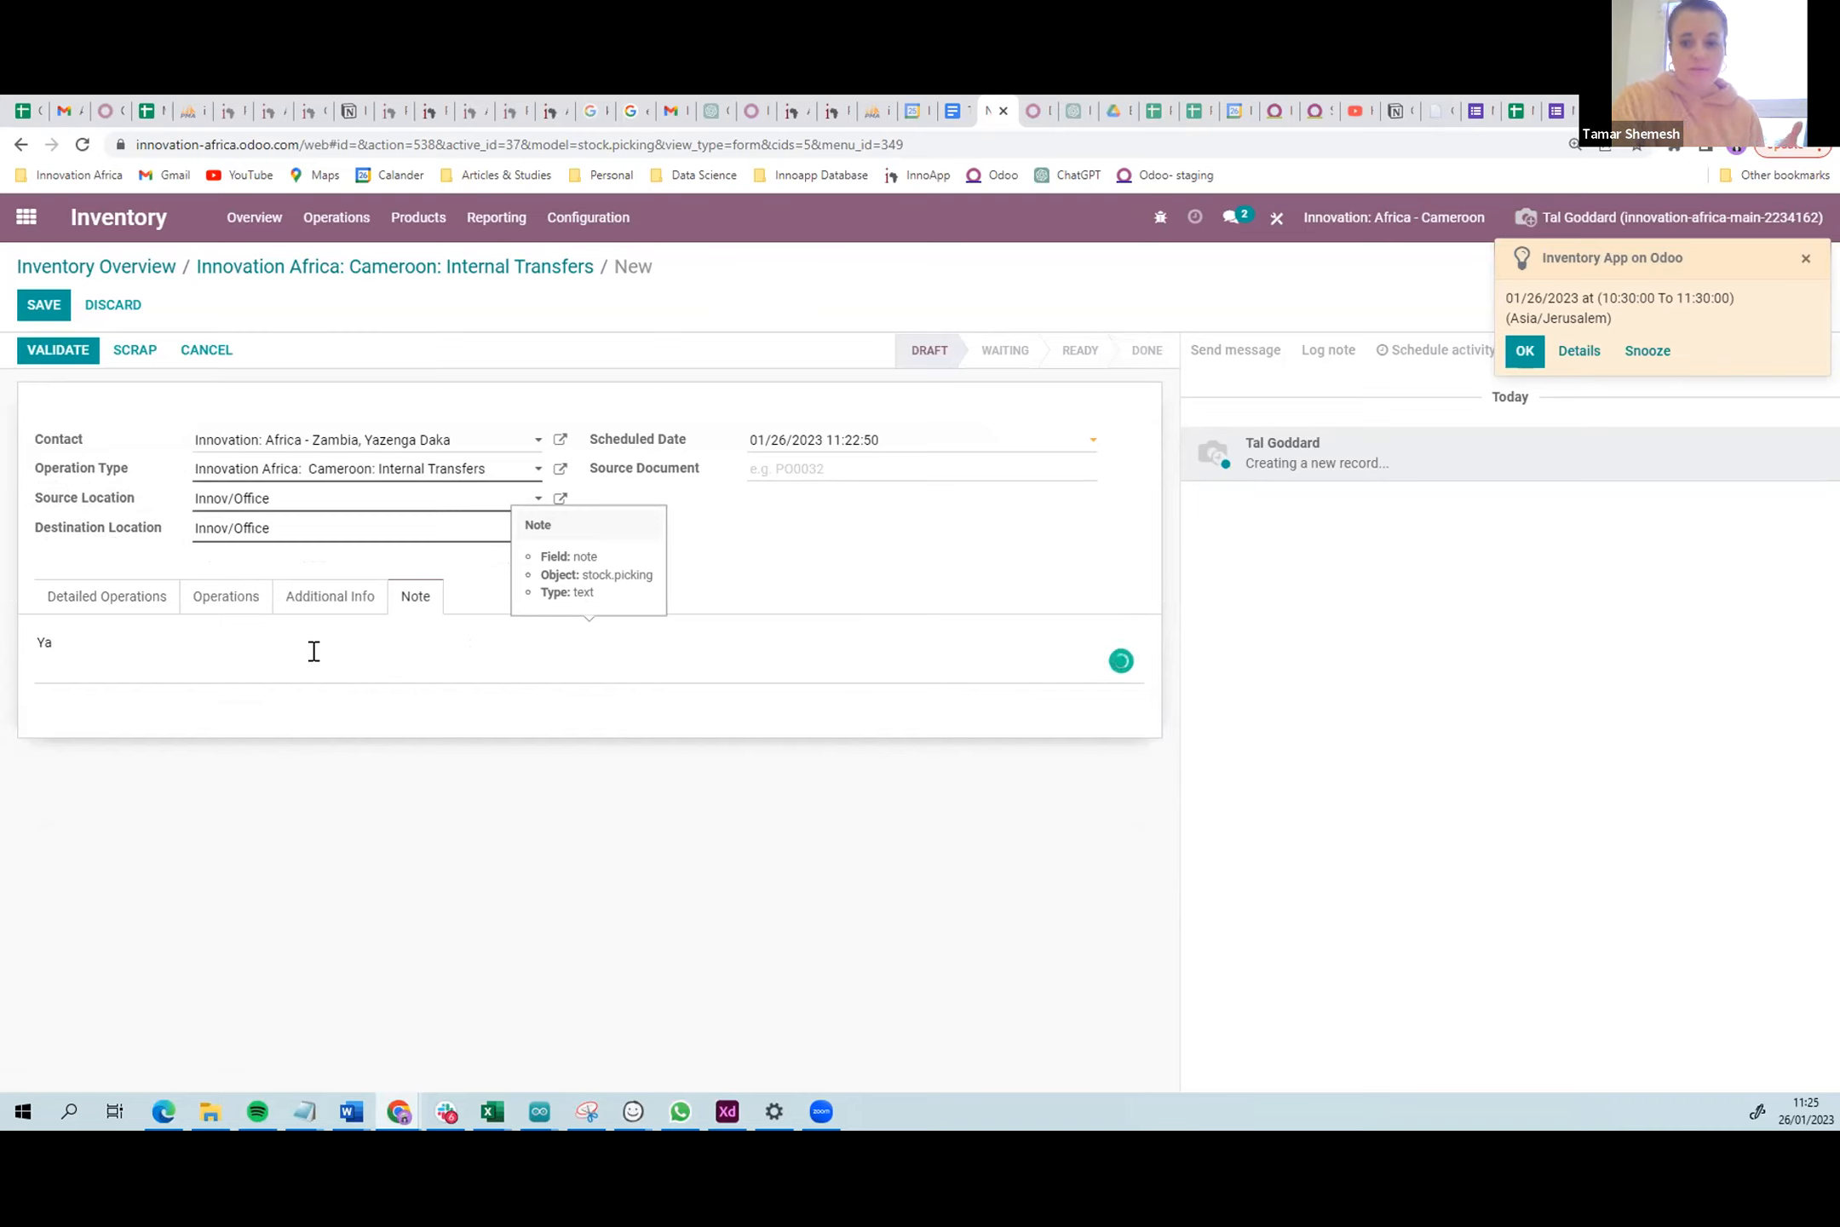
click(314, 600)
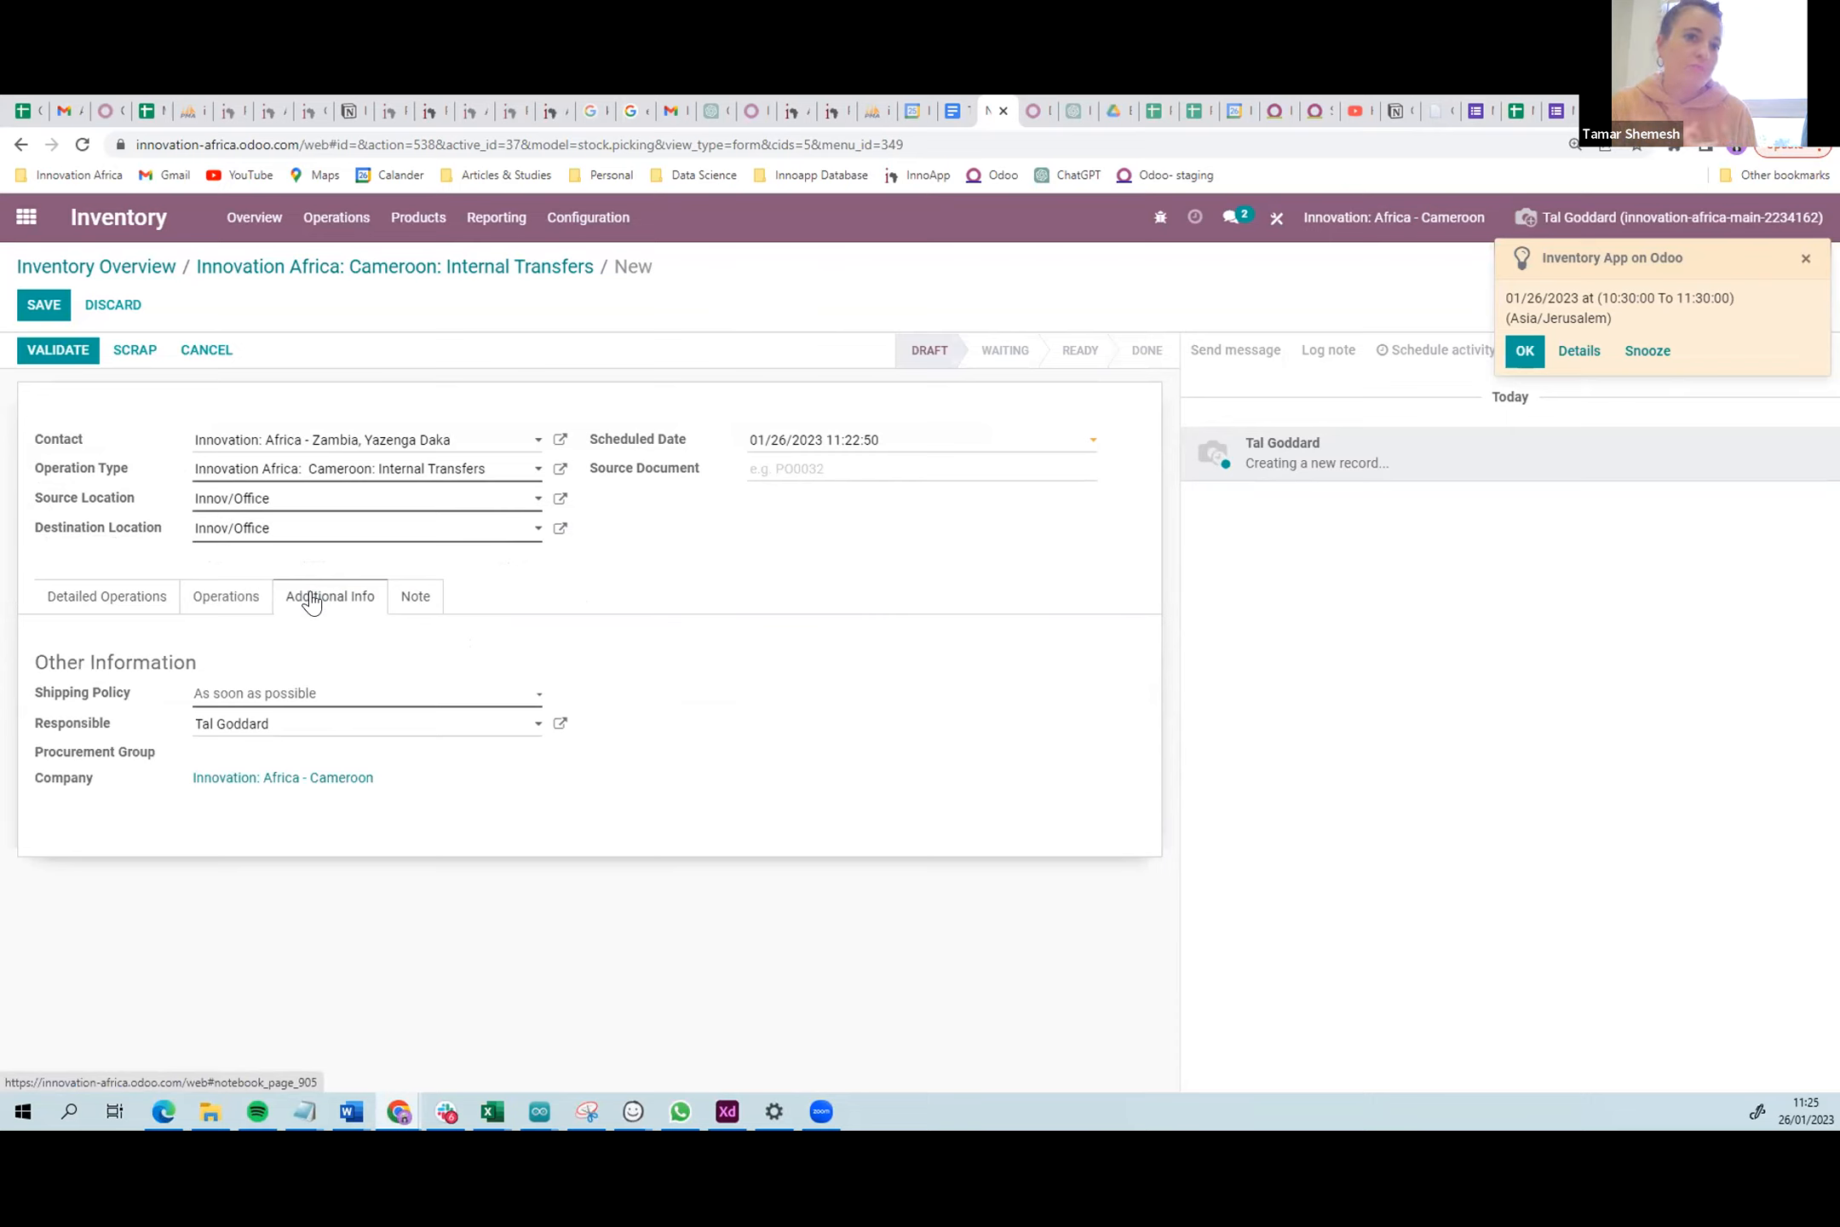
click(418, 598)
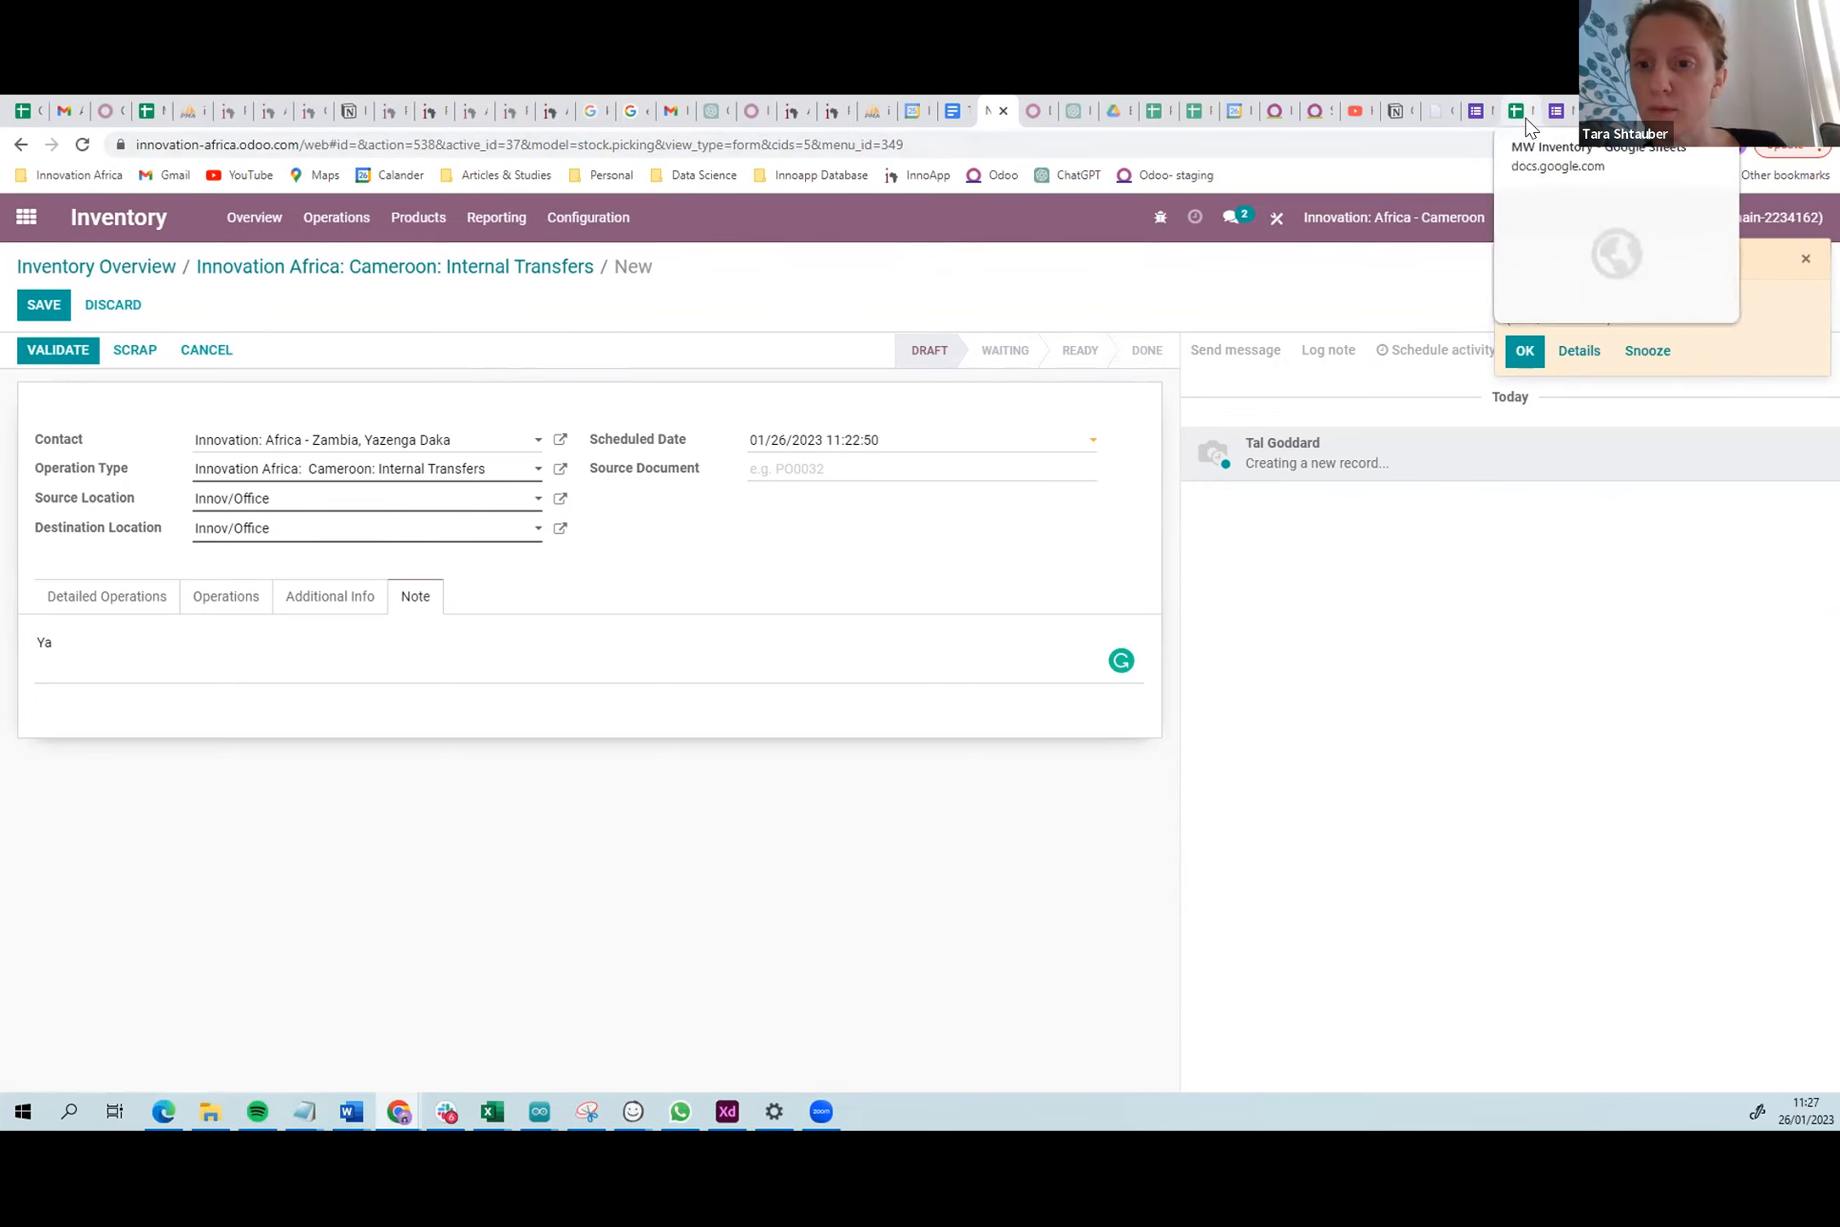
- Switch to the Odoo staging database and open the Inventory app's overview for Innovation: Africa - Zambia
click(1312, 111)
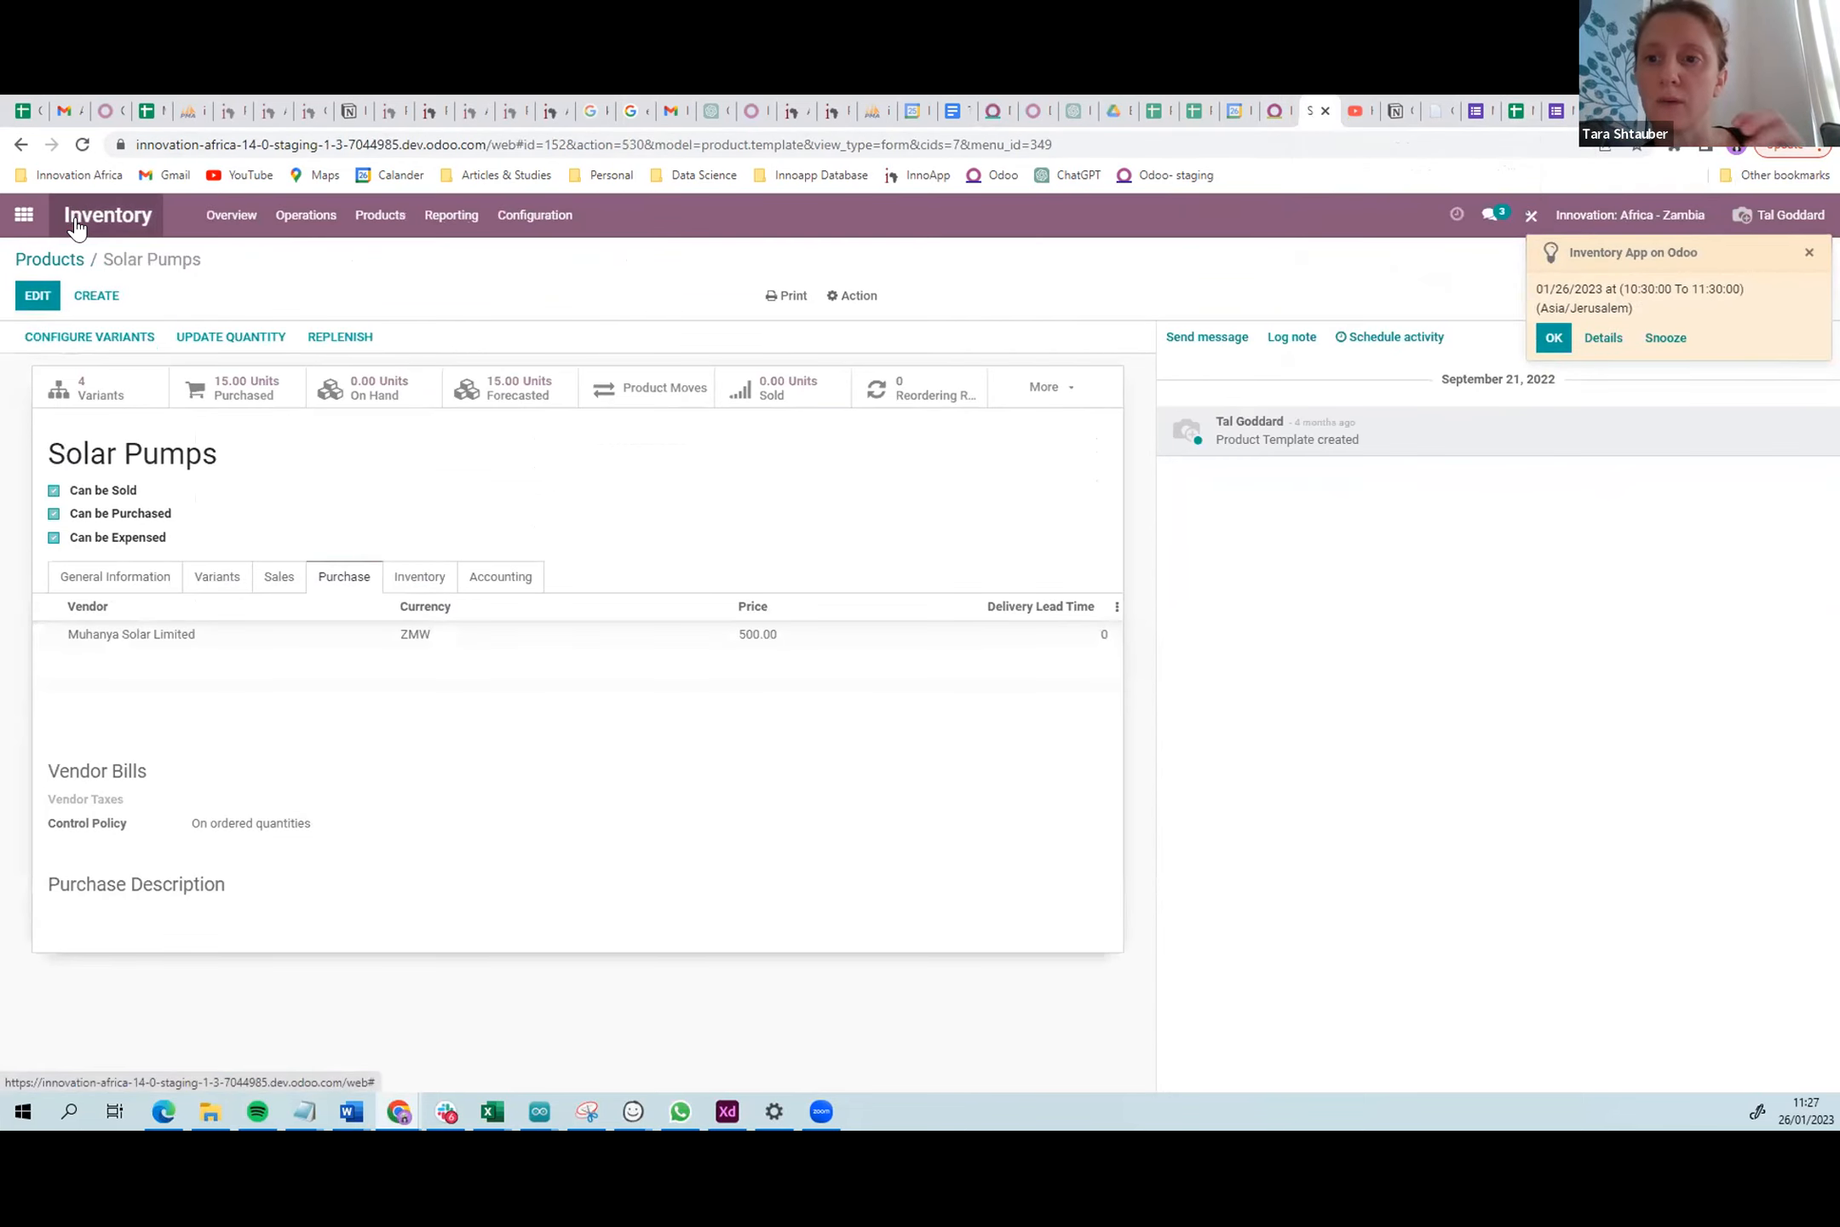
click(23, 215)
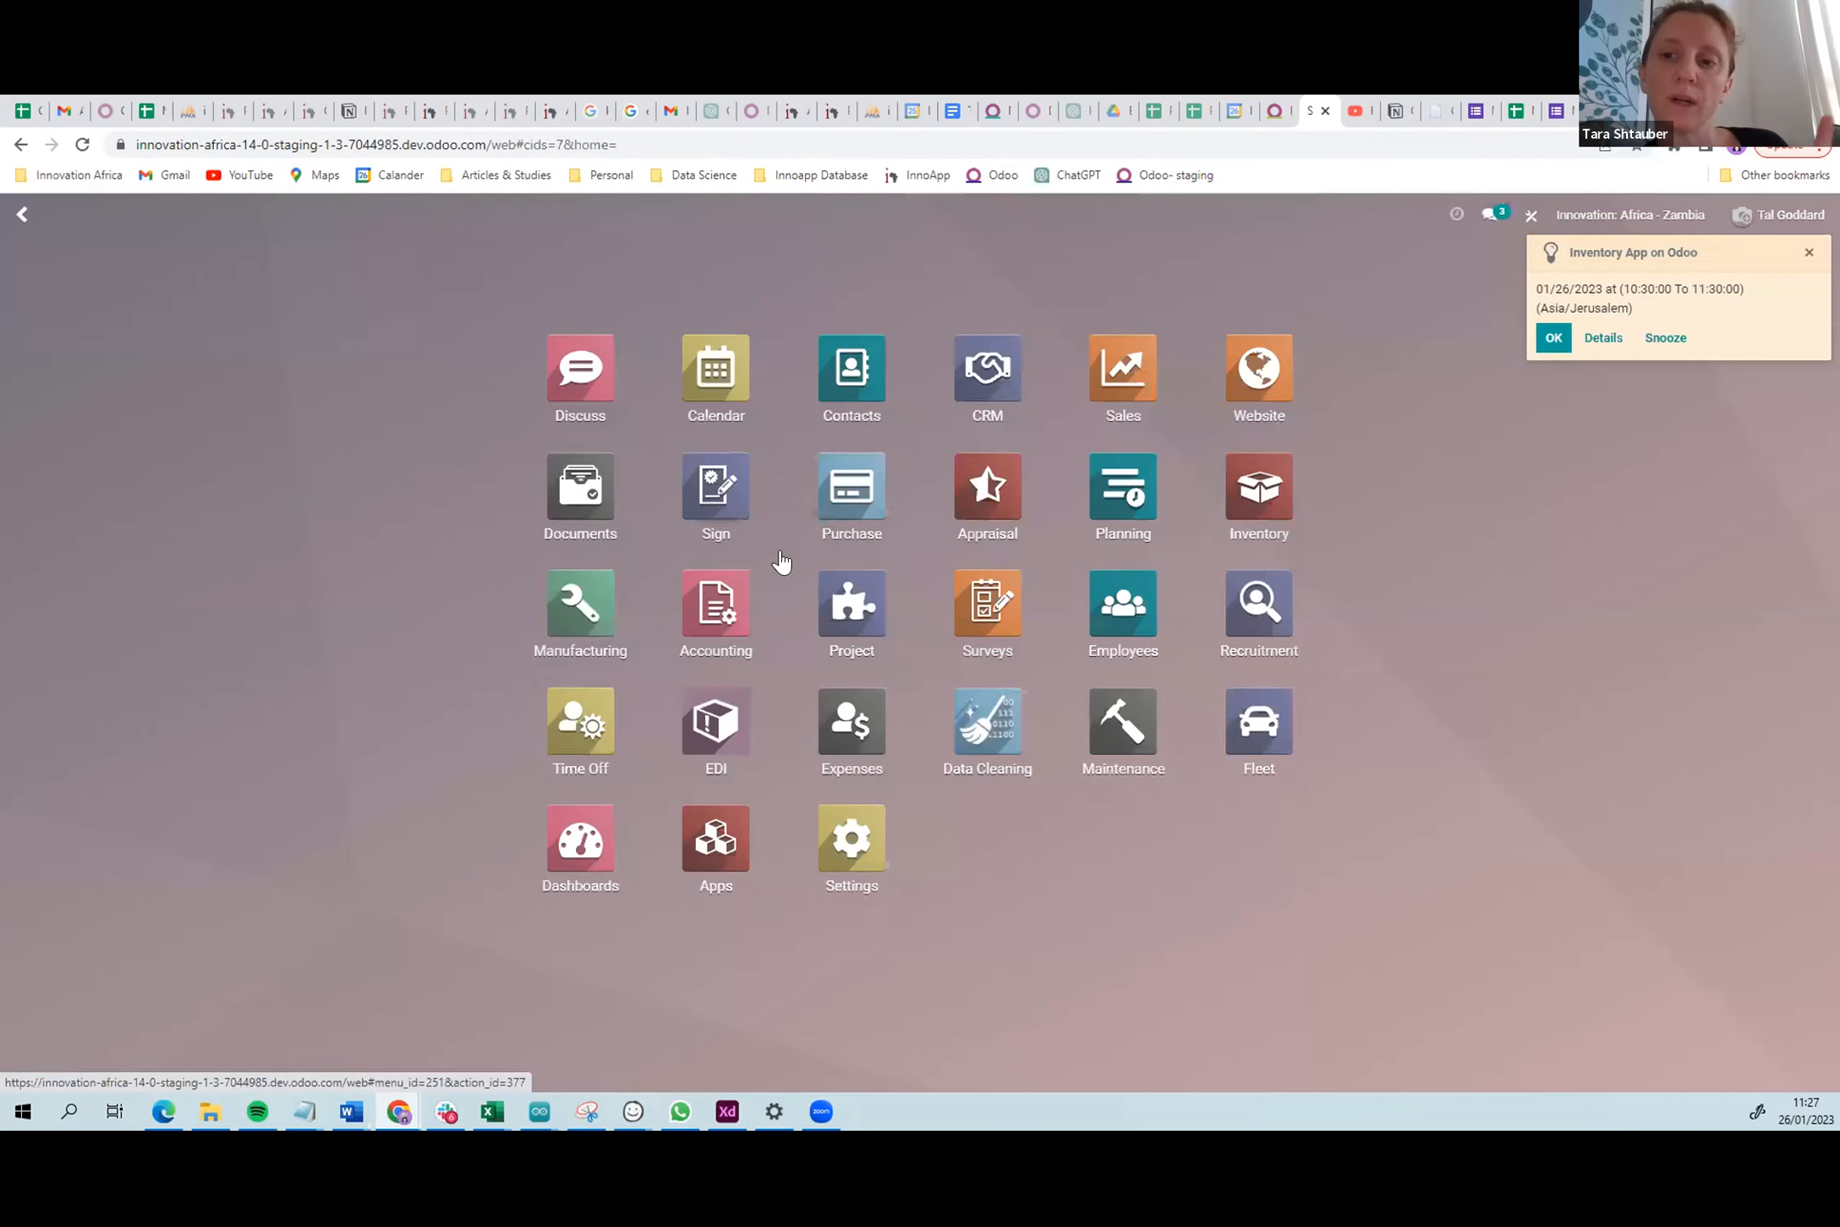
click(1248, 507)
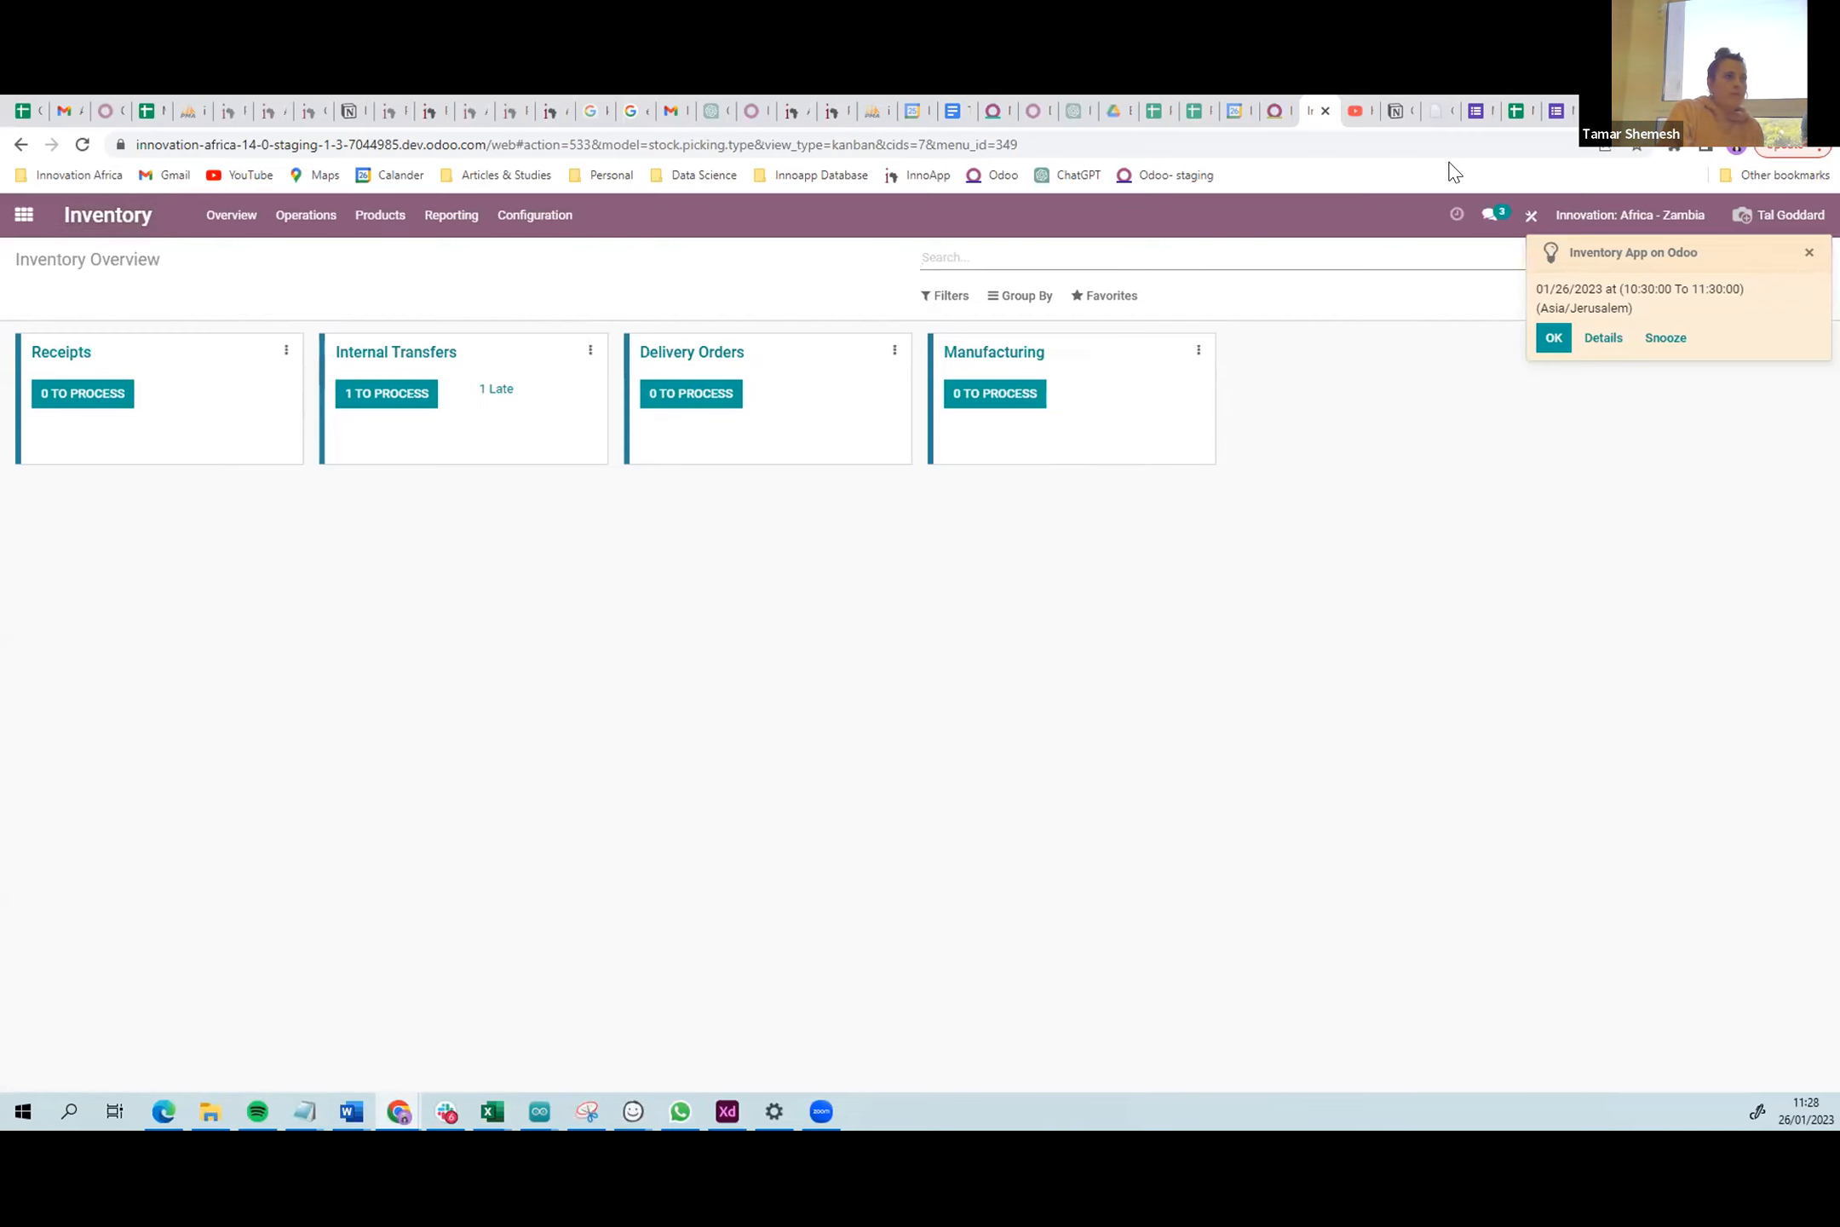
- Go back over the filled-in Malawi inventory form and return to its linked MW Inventory response spreadsheet
click(1472, 116)
click(1553, 116)
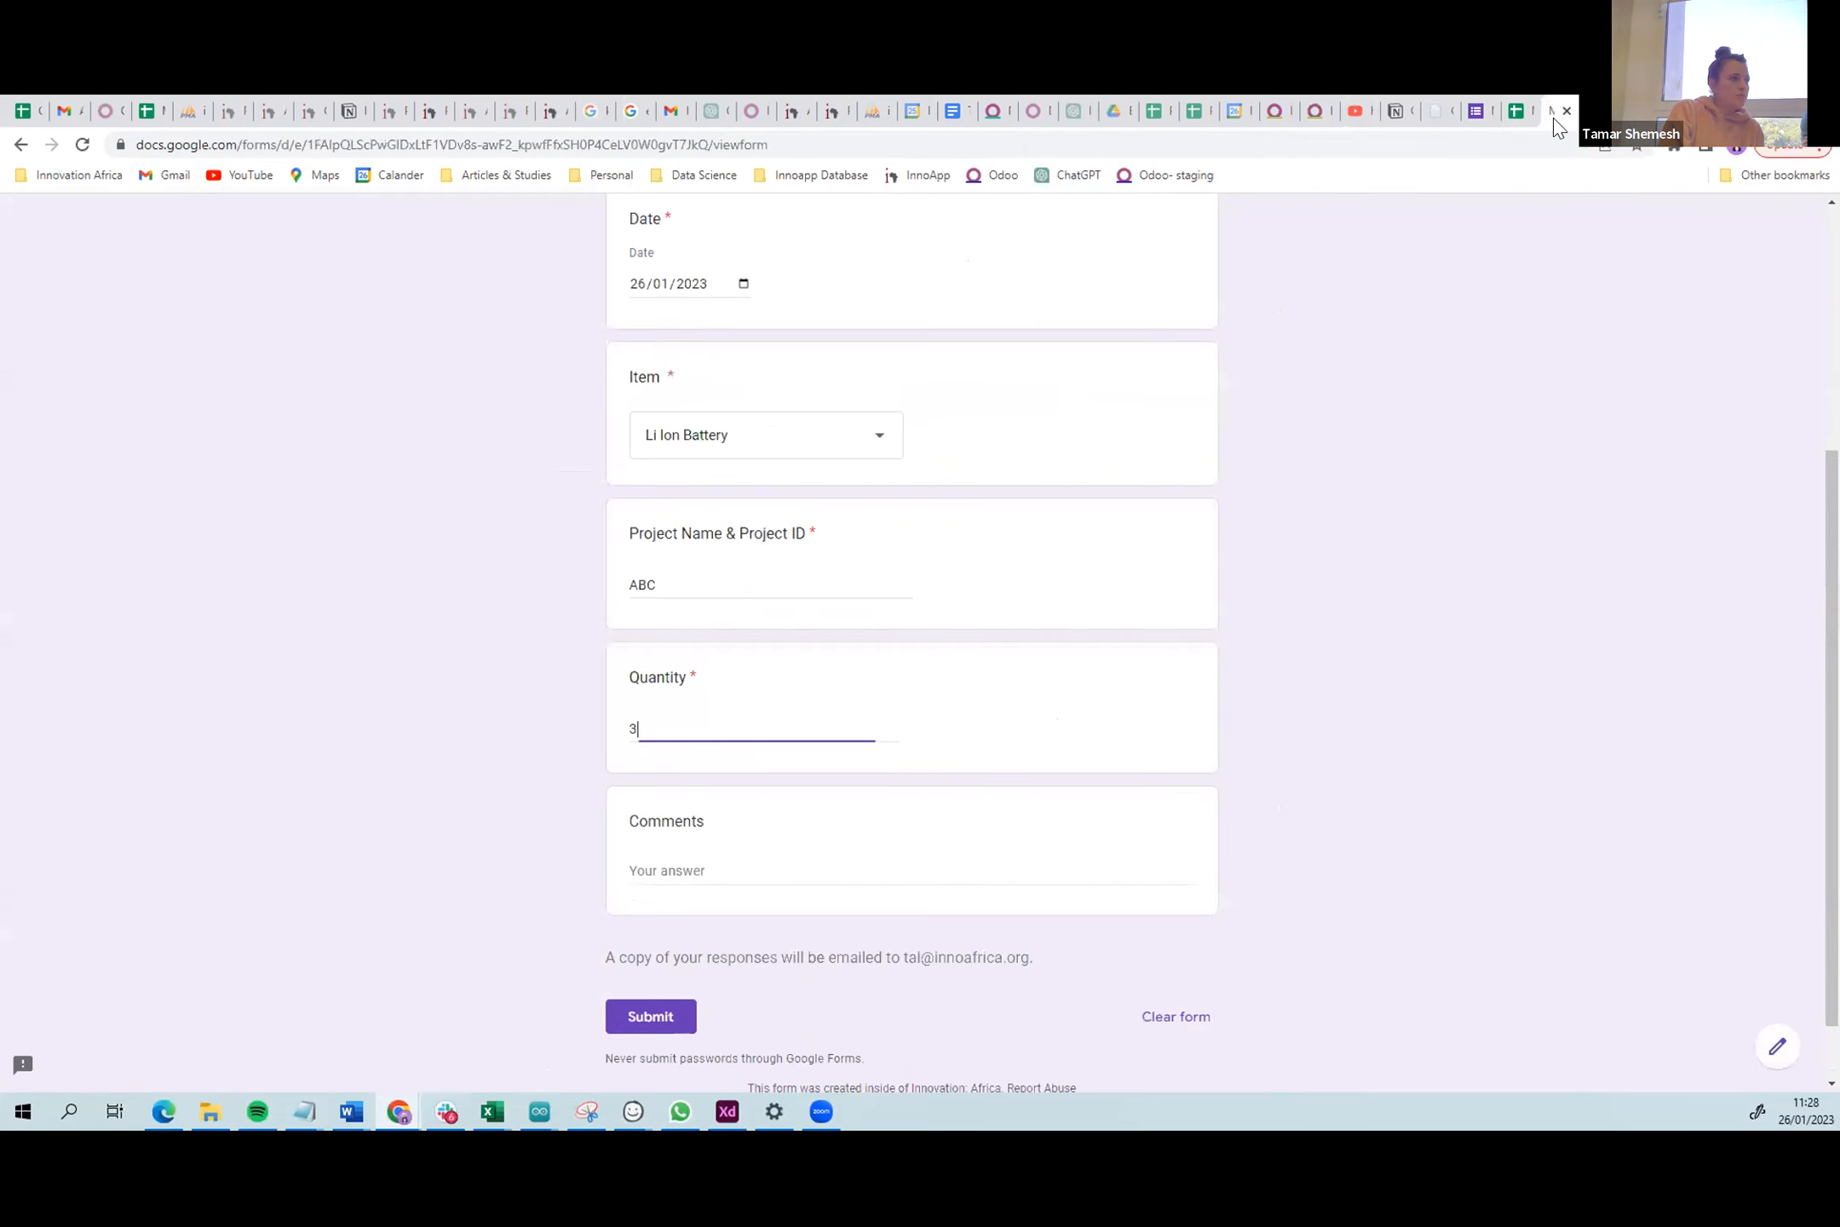
click(1519, 113)
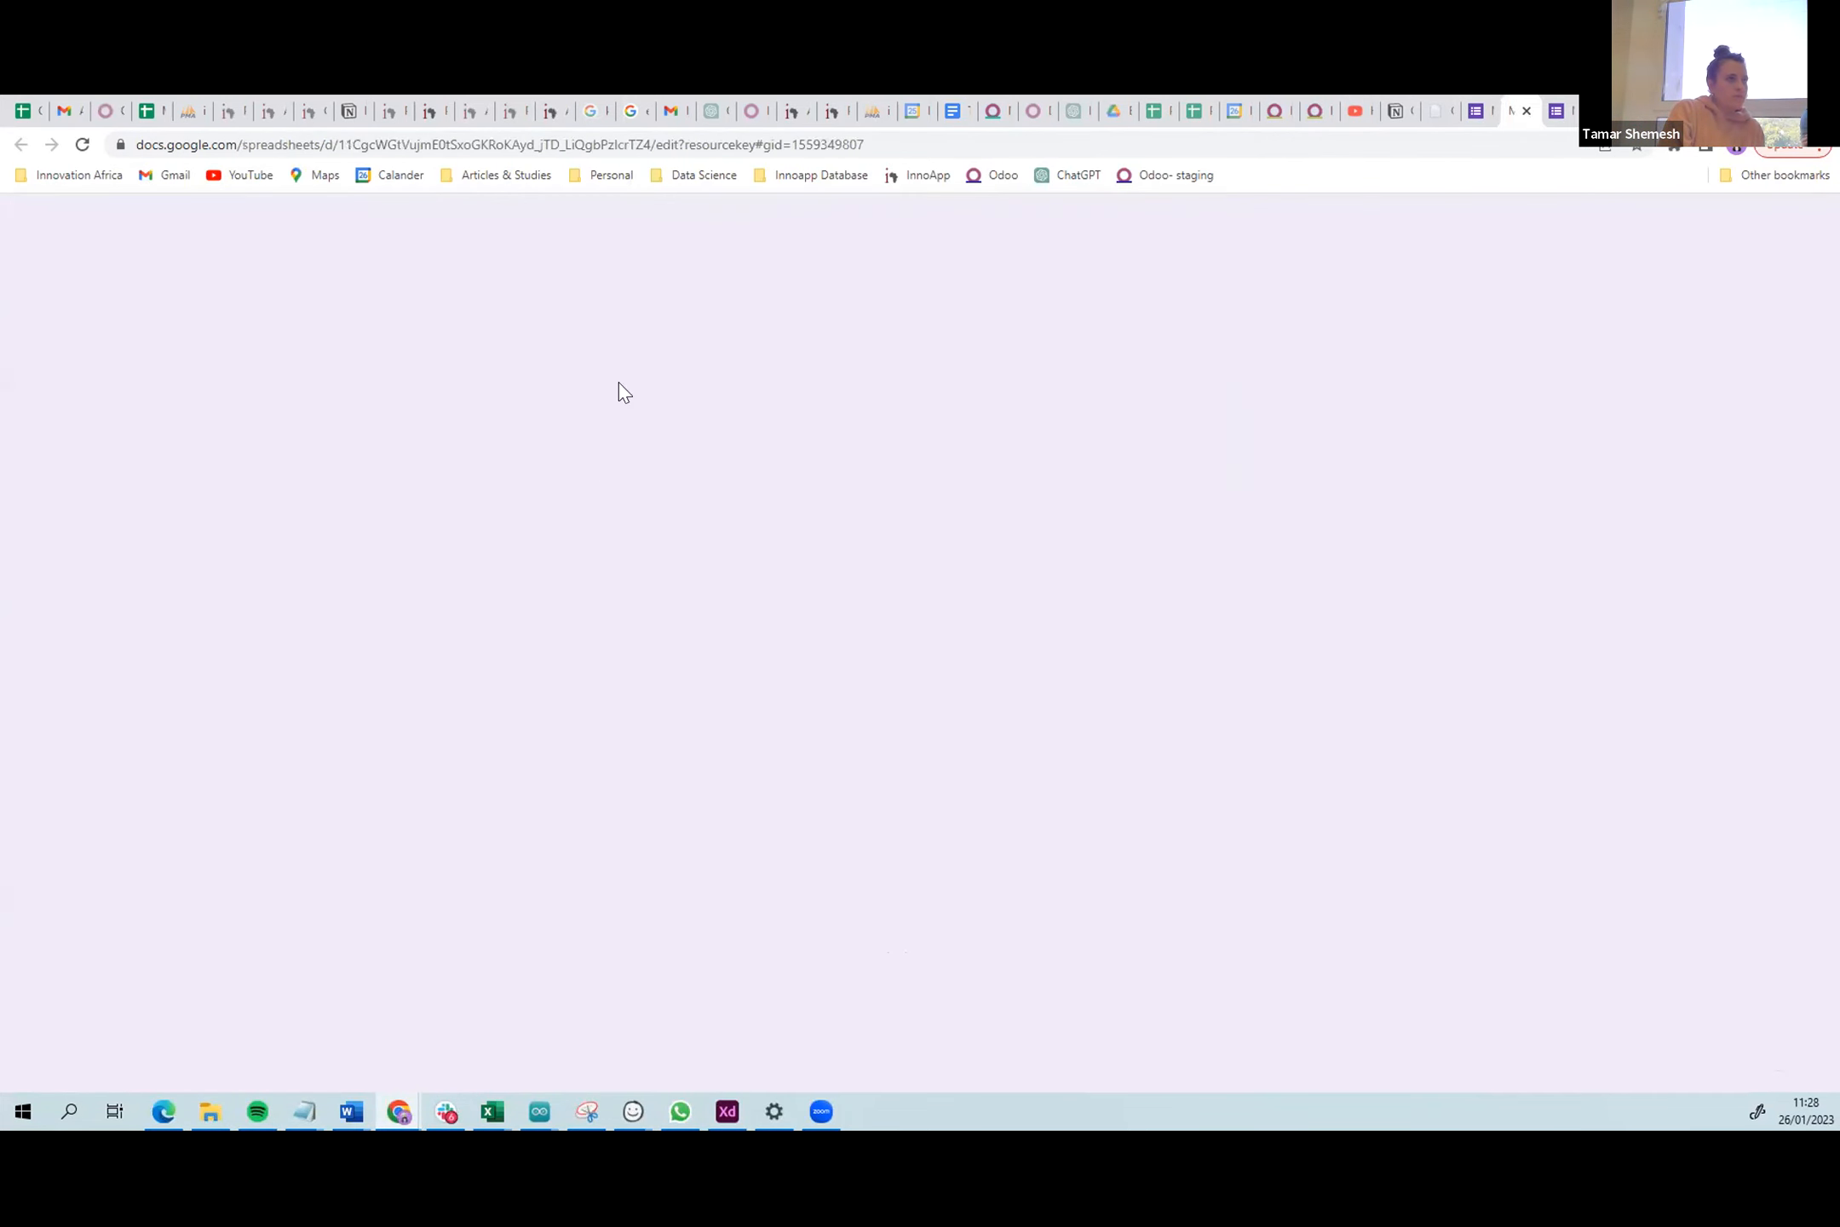